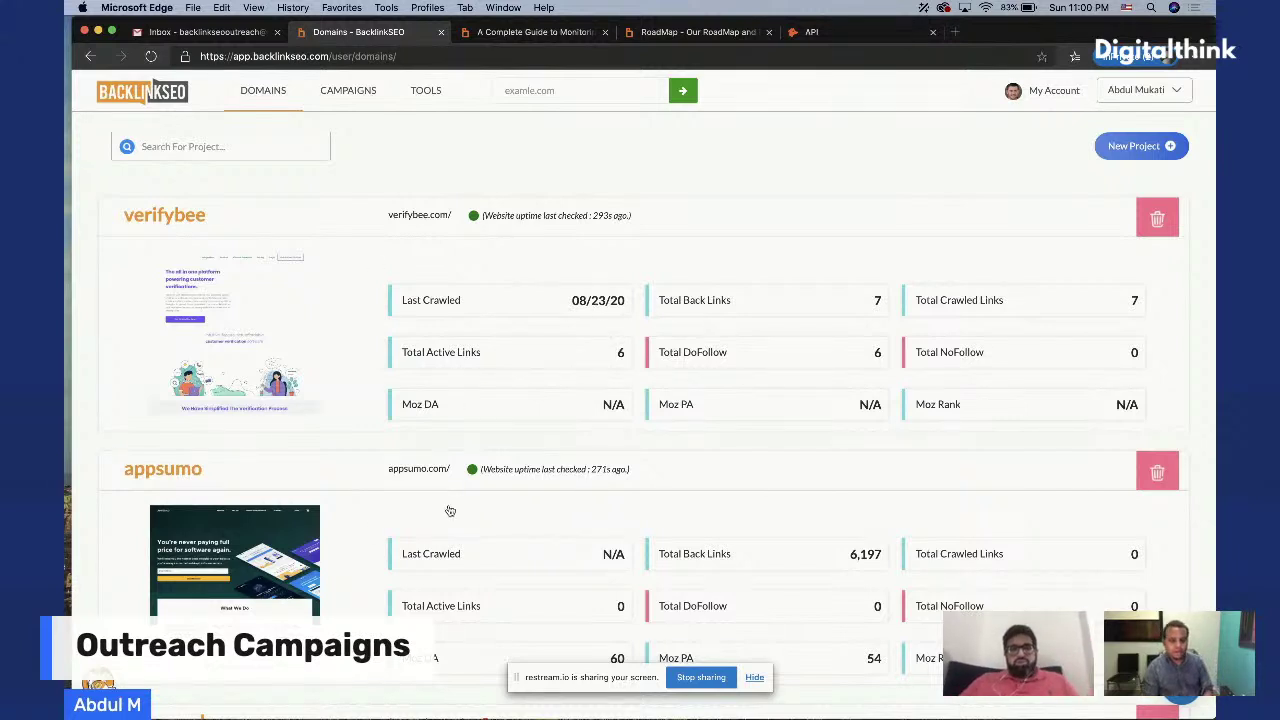
Start a new outreach campaign from the campaigns section and bring up its campaign type choices
click(349, 98)
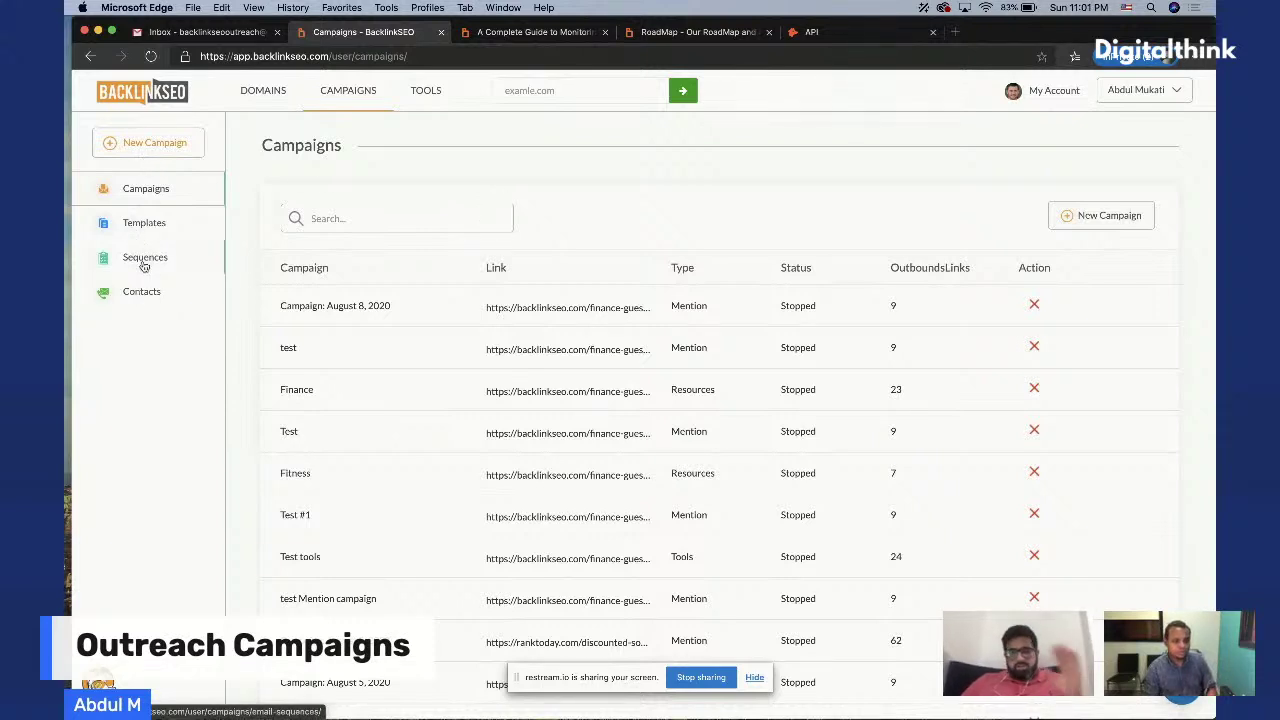
click(155, 144)
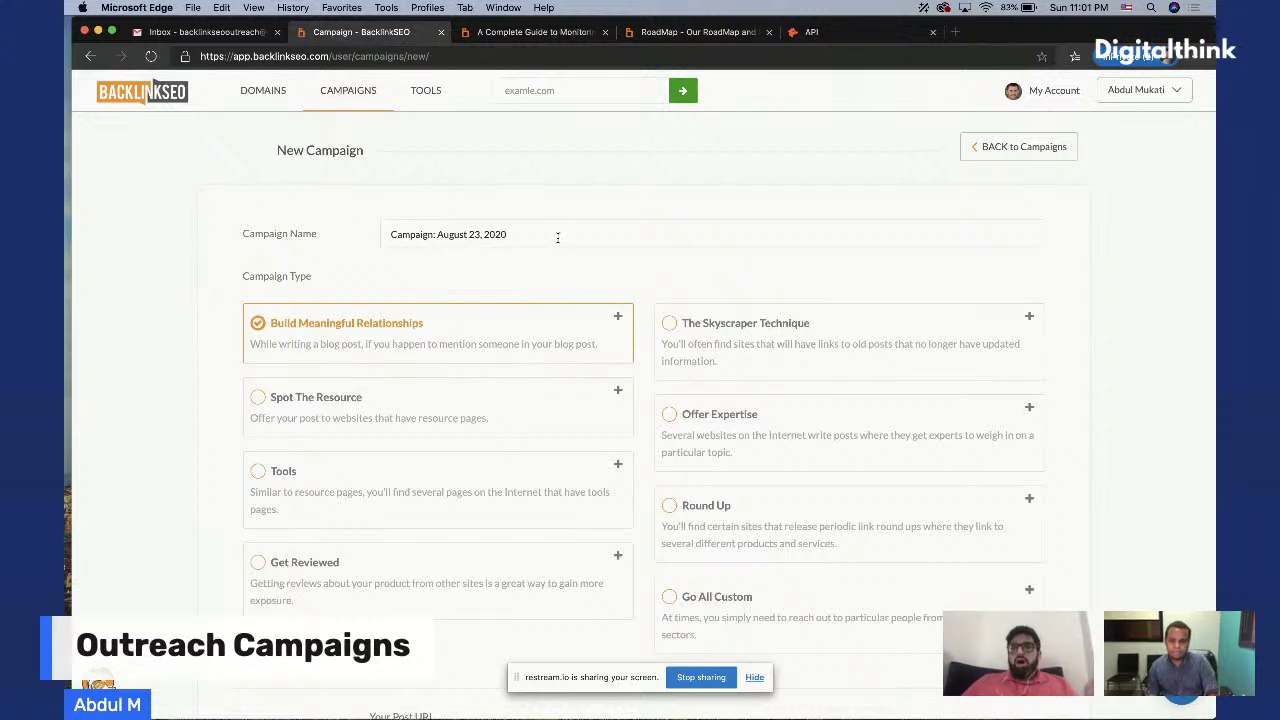
scroll(559, 250, down, 2)
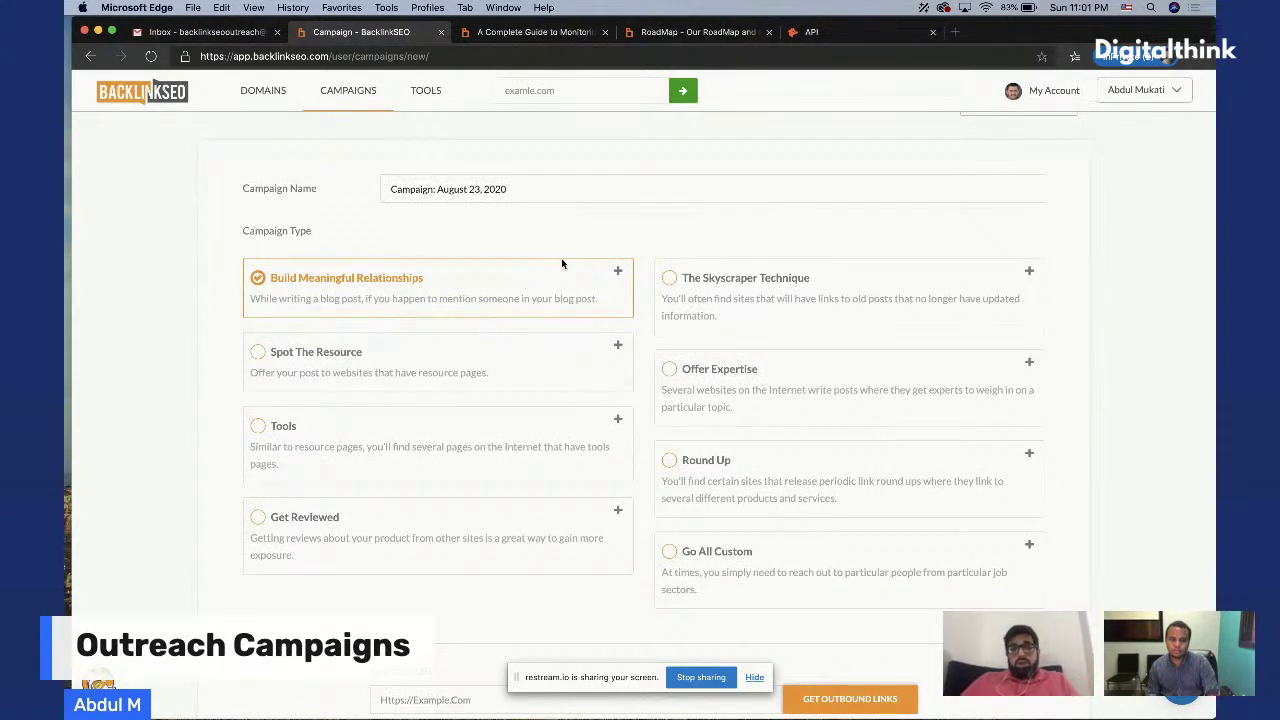
scroll(562, 298, down, 1)
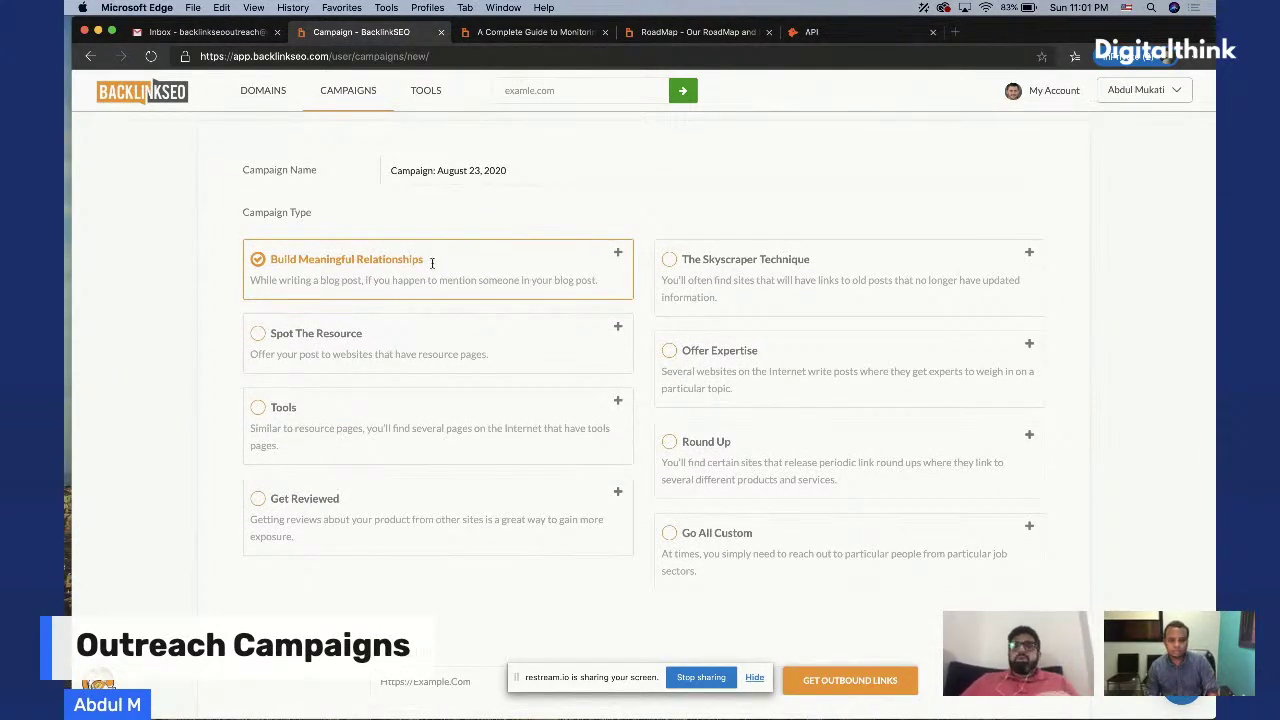
Expand and read the full description of the Build Meaningful Relationships campaign type
click(617, 255)
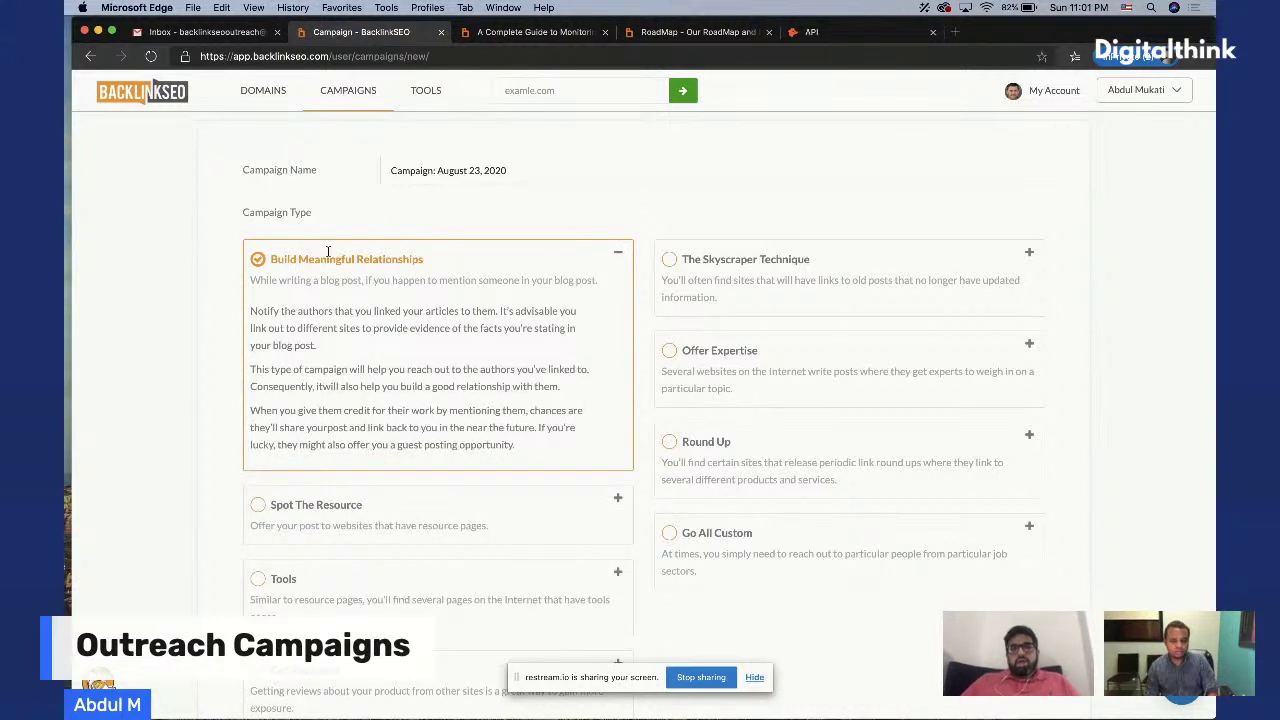
drag(268, 258, 429, 263)
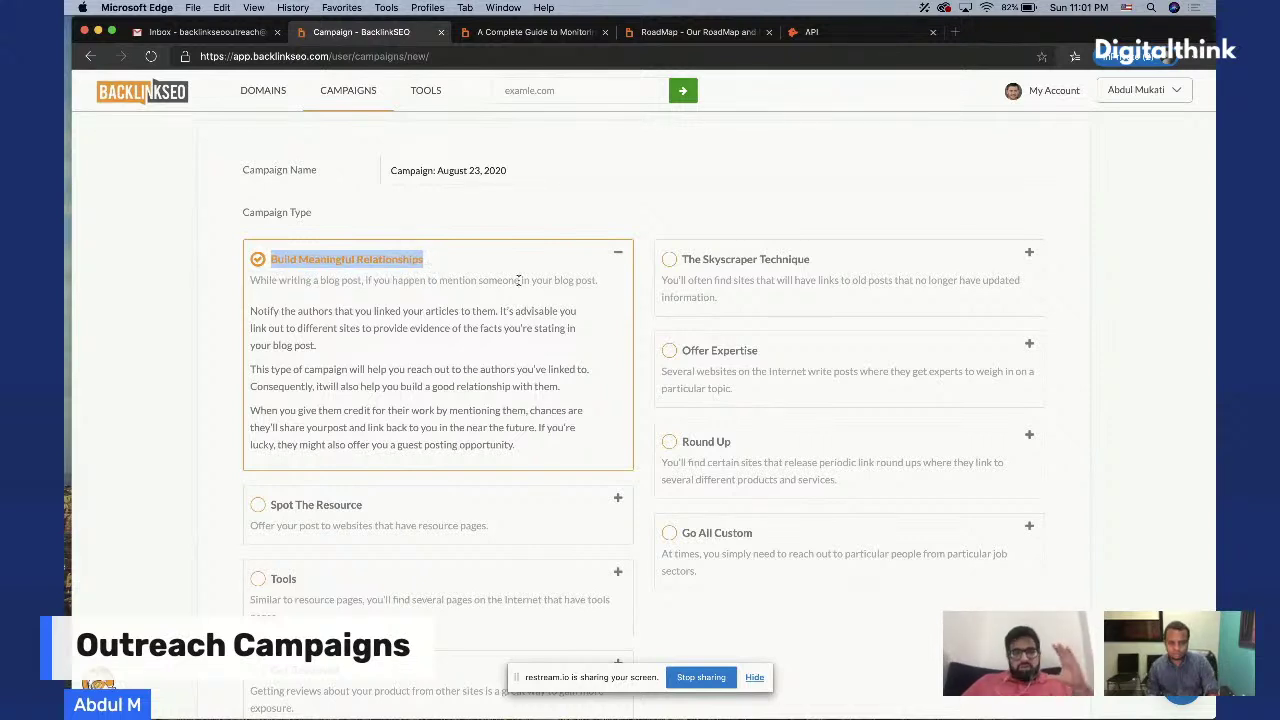
click(532, 33)
click(421, 38)
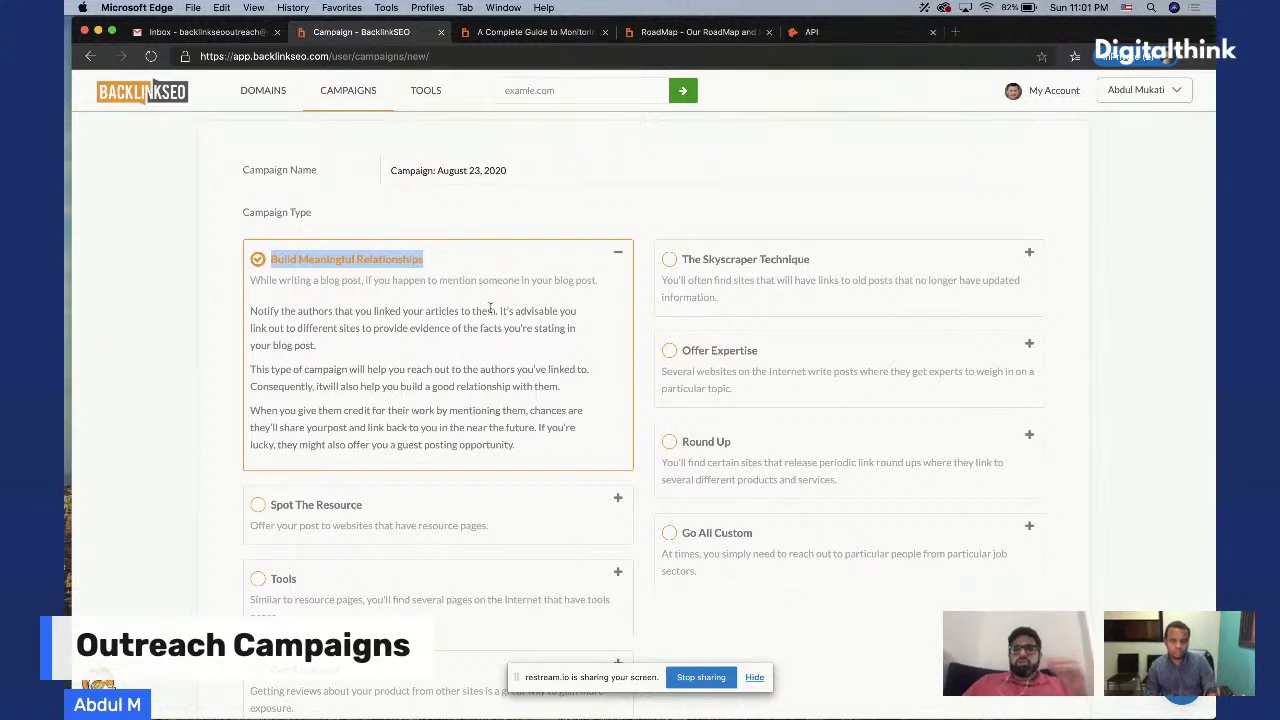
scroll(475, 311, down, 1)
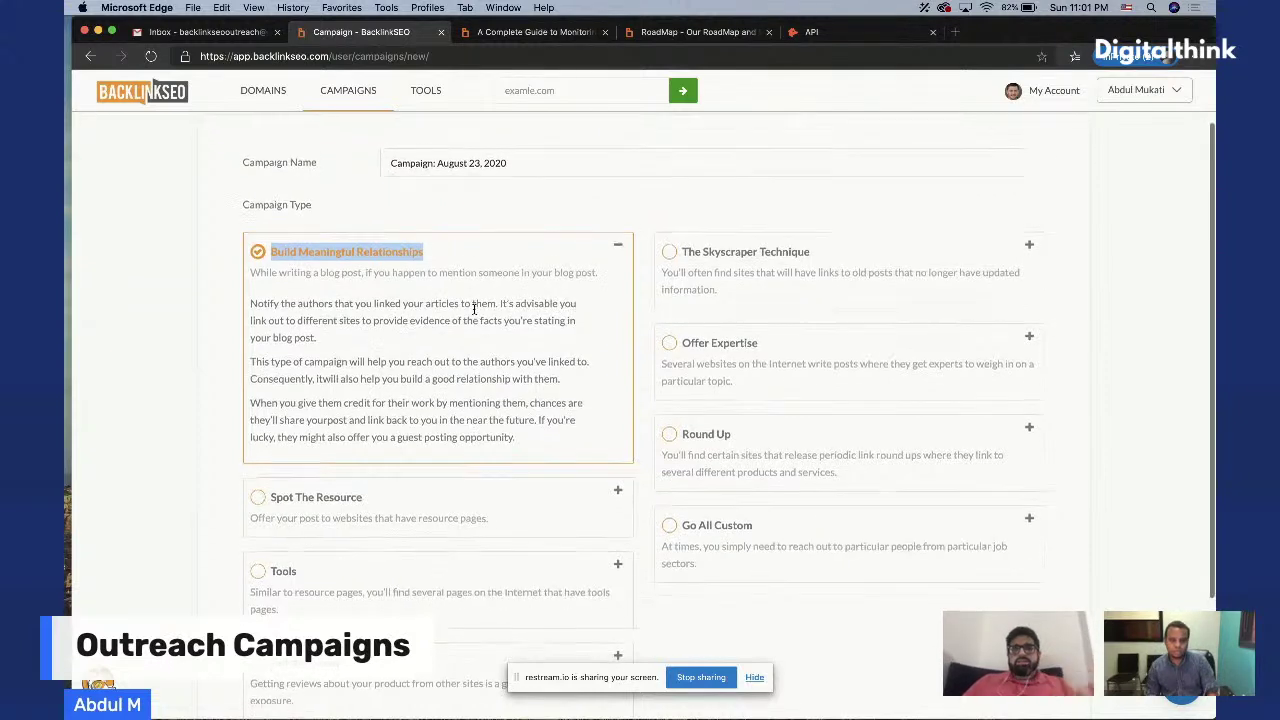
click(468, 250)
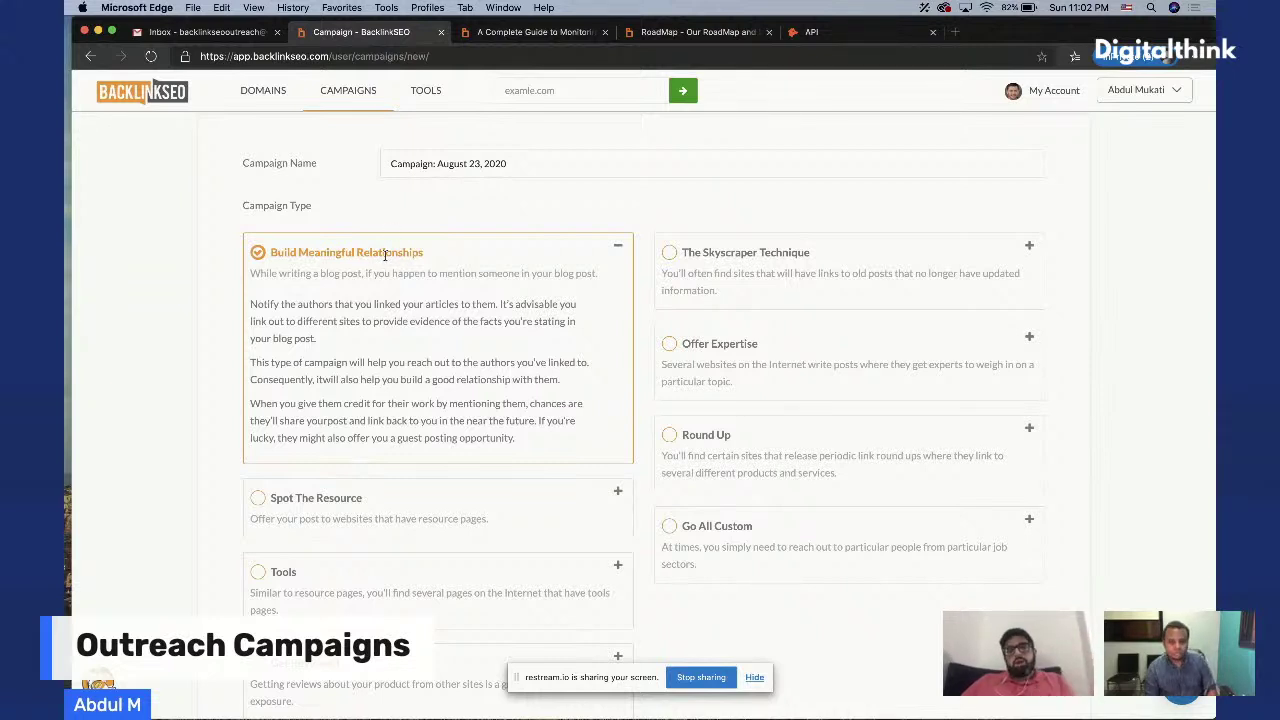
scroll(385, 255, down, 1)
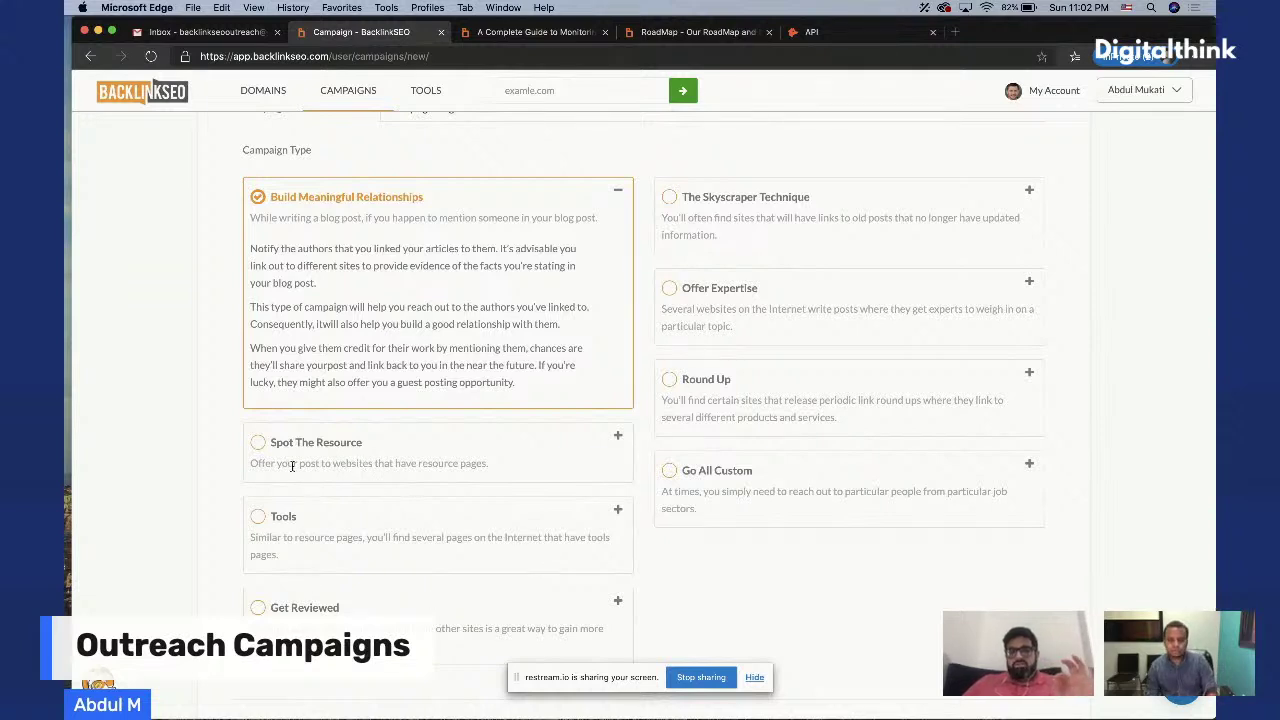
click(259, 524)
click(257, 611)
click(260, 445)
click(670, 294)
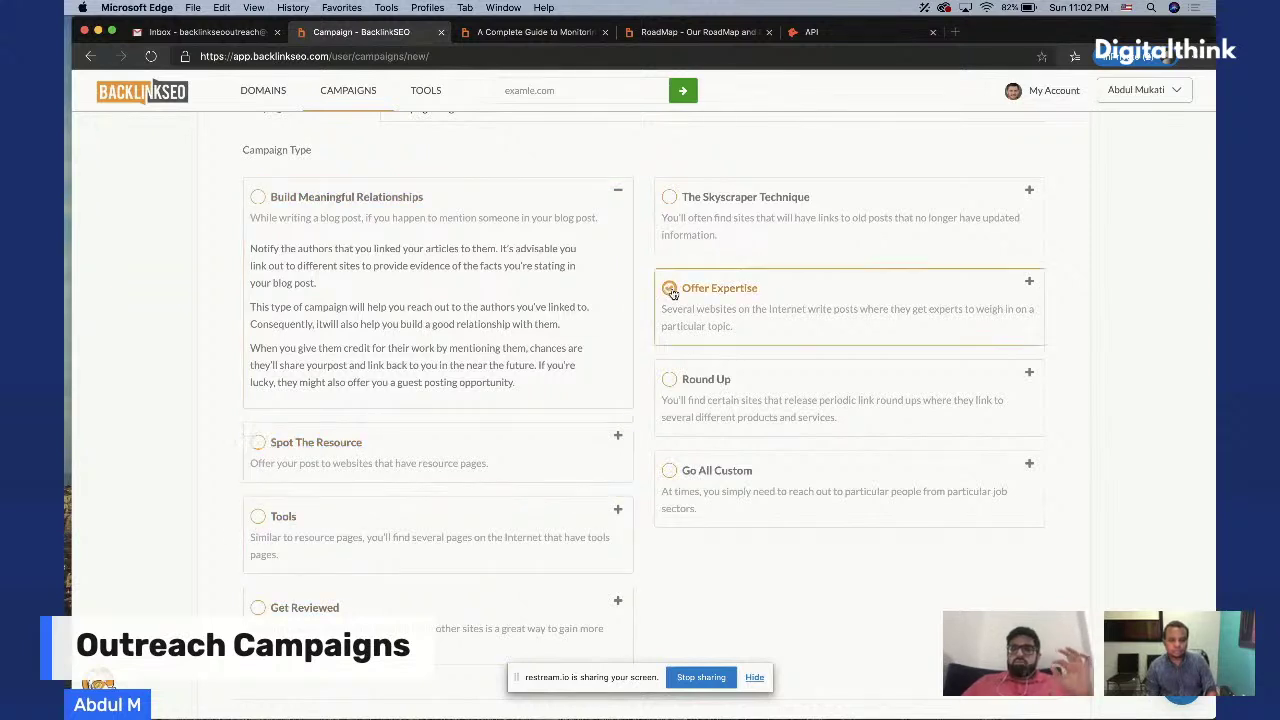
click(669, 384)
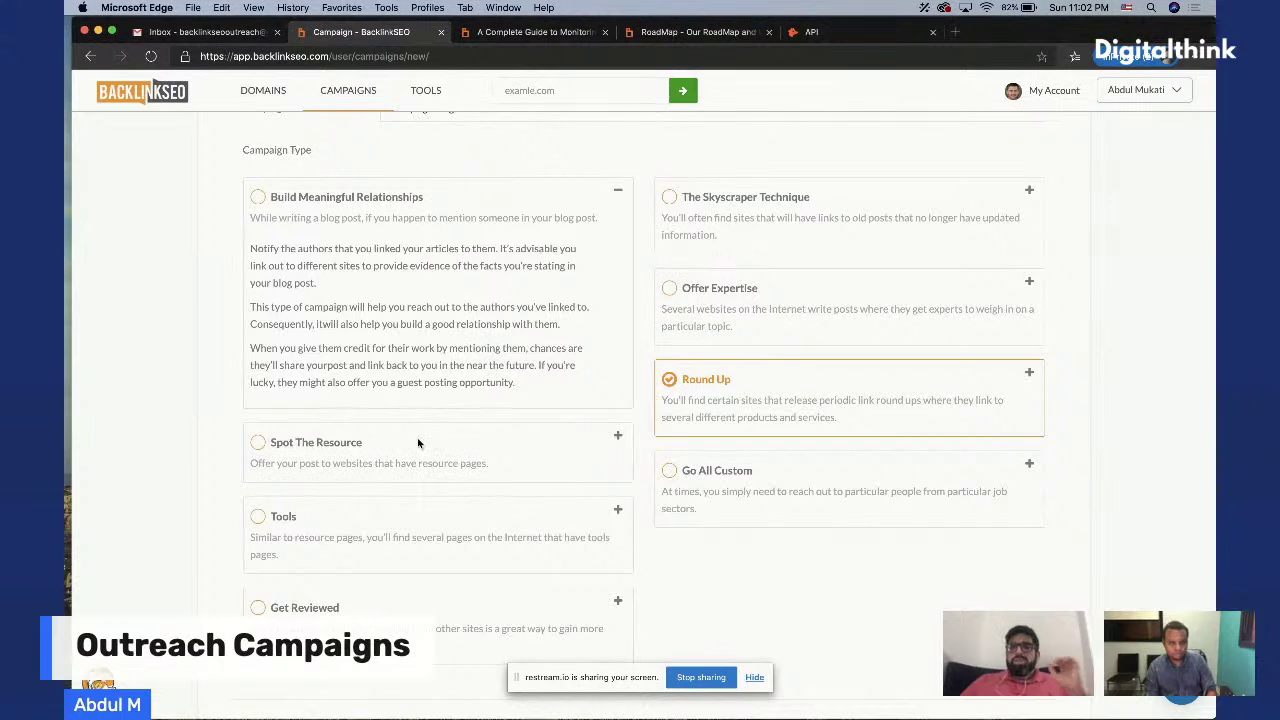
click(259, 445)
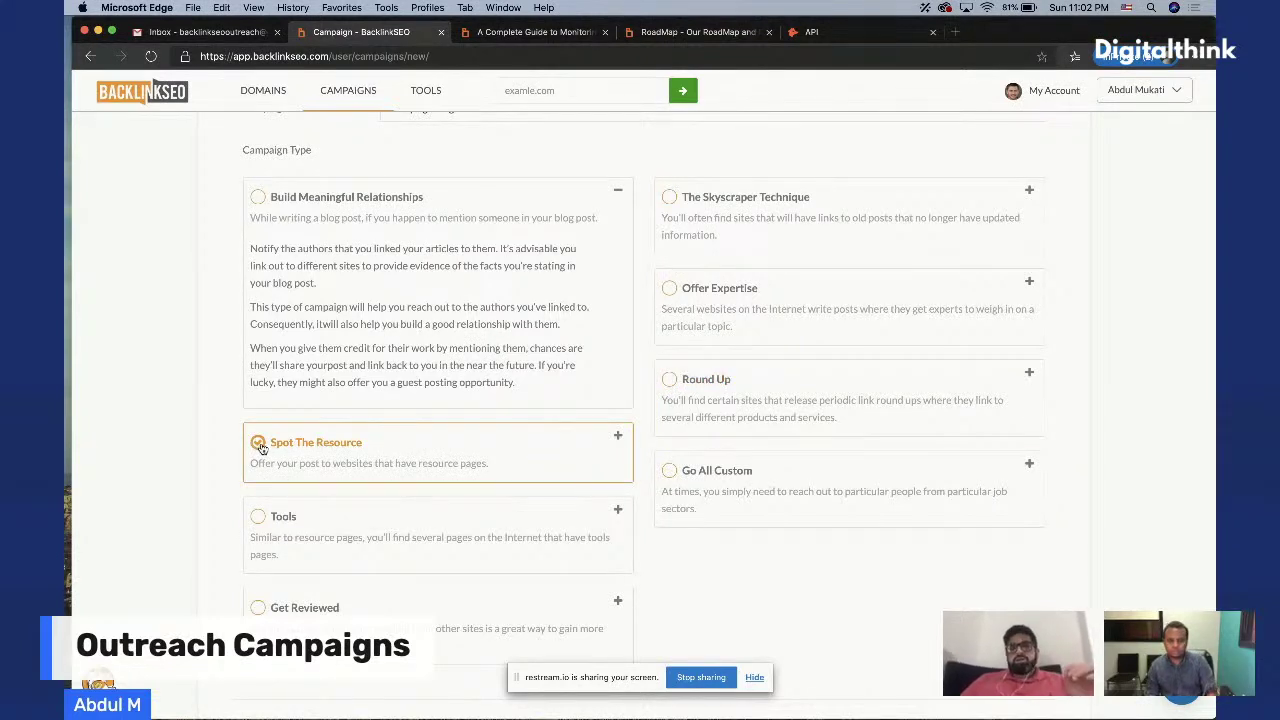
click(258, 517)
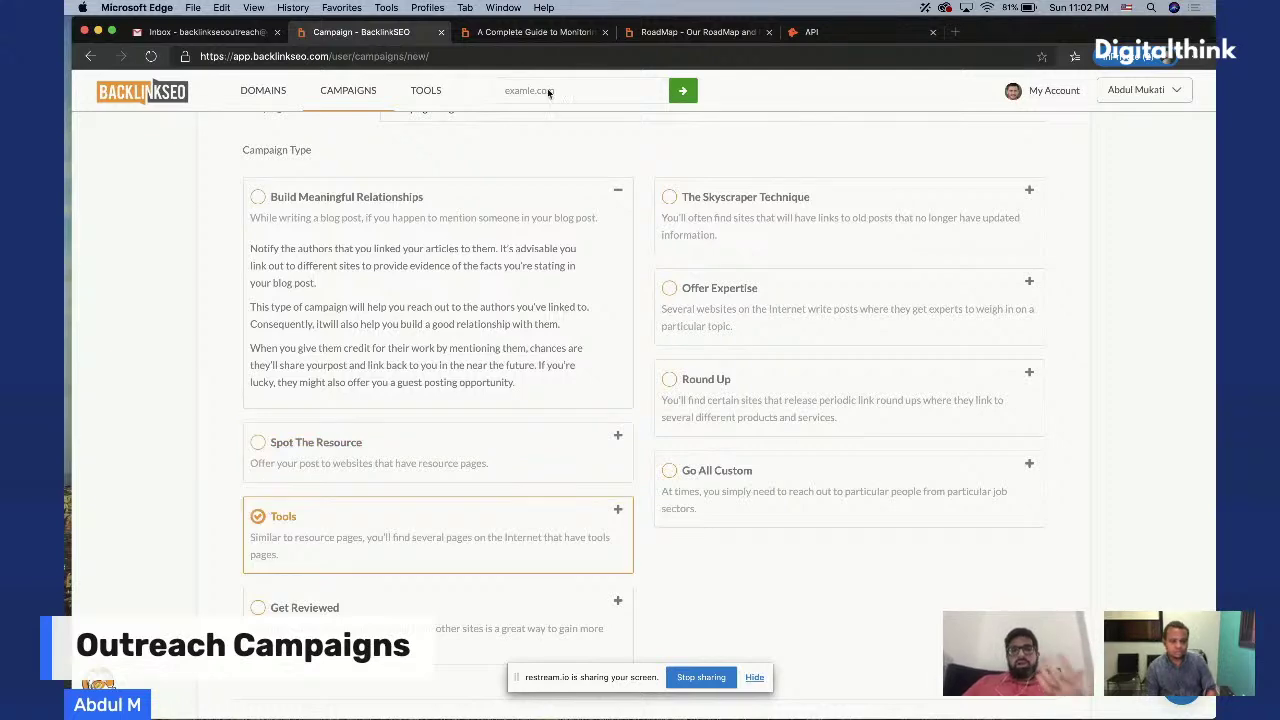
click(527, 33)
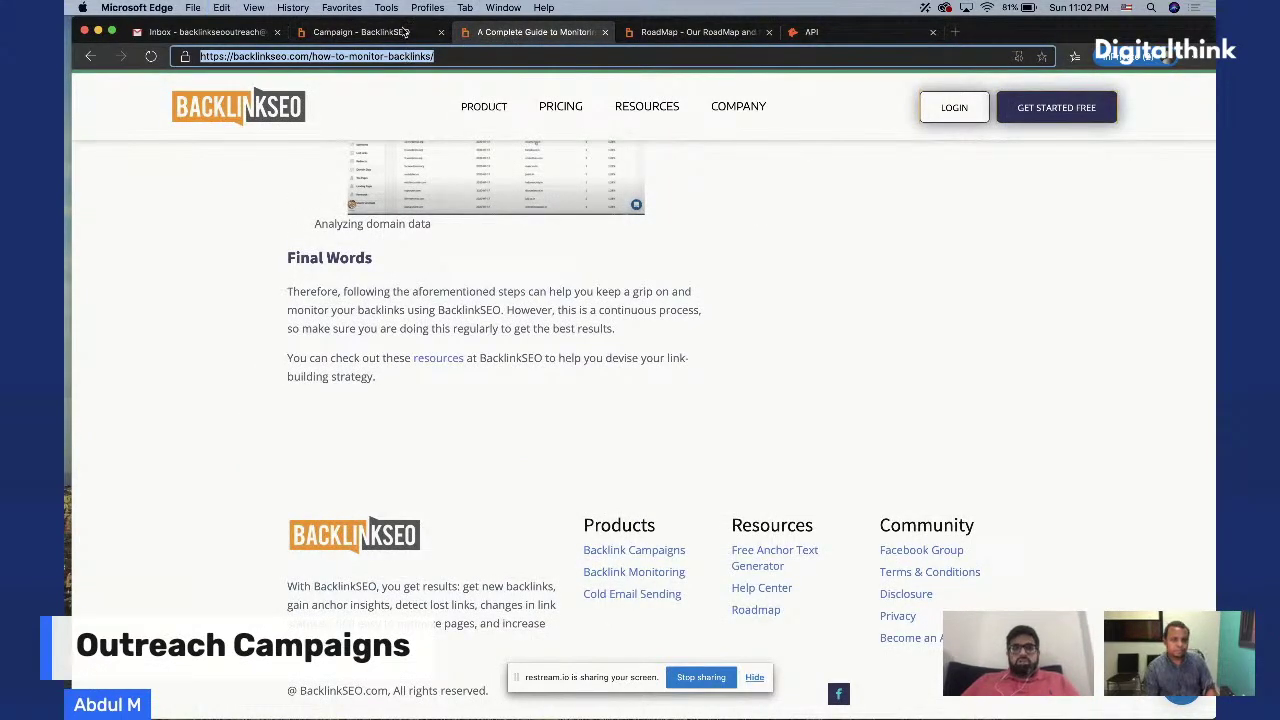
click(406, 33)
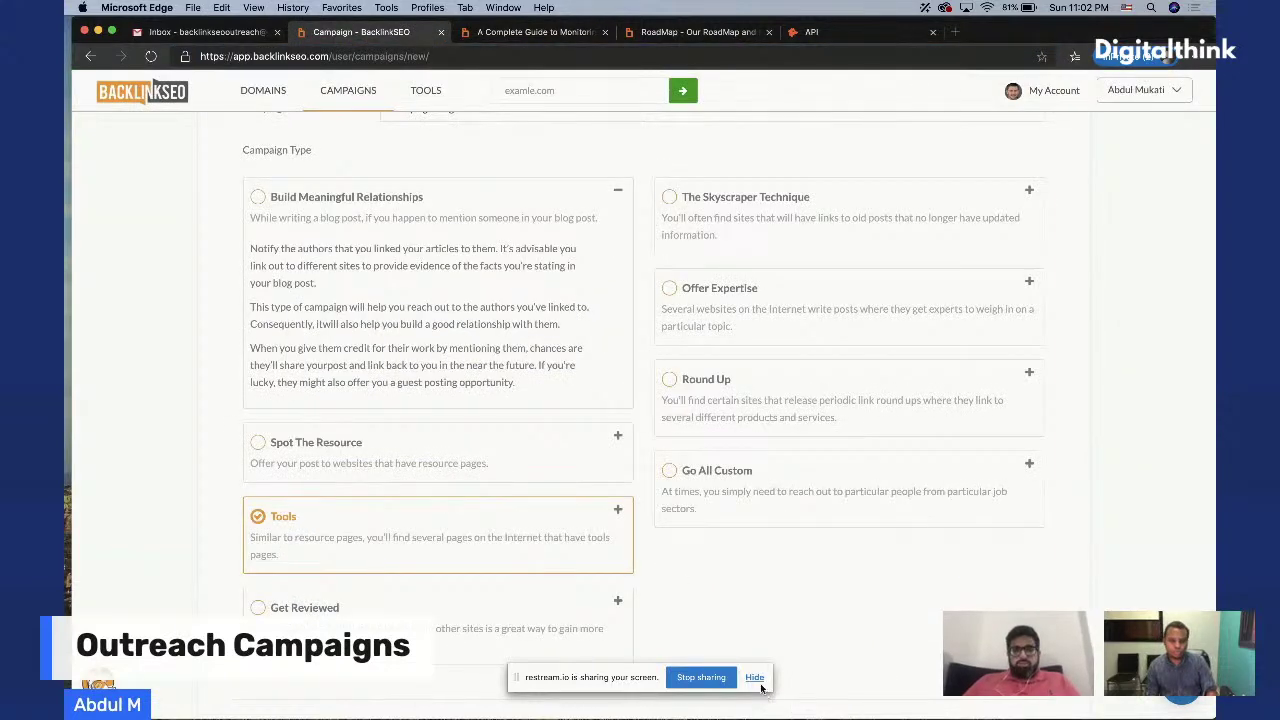
scroll(651, 597, down, 3)
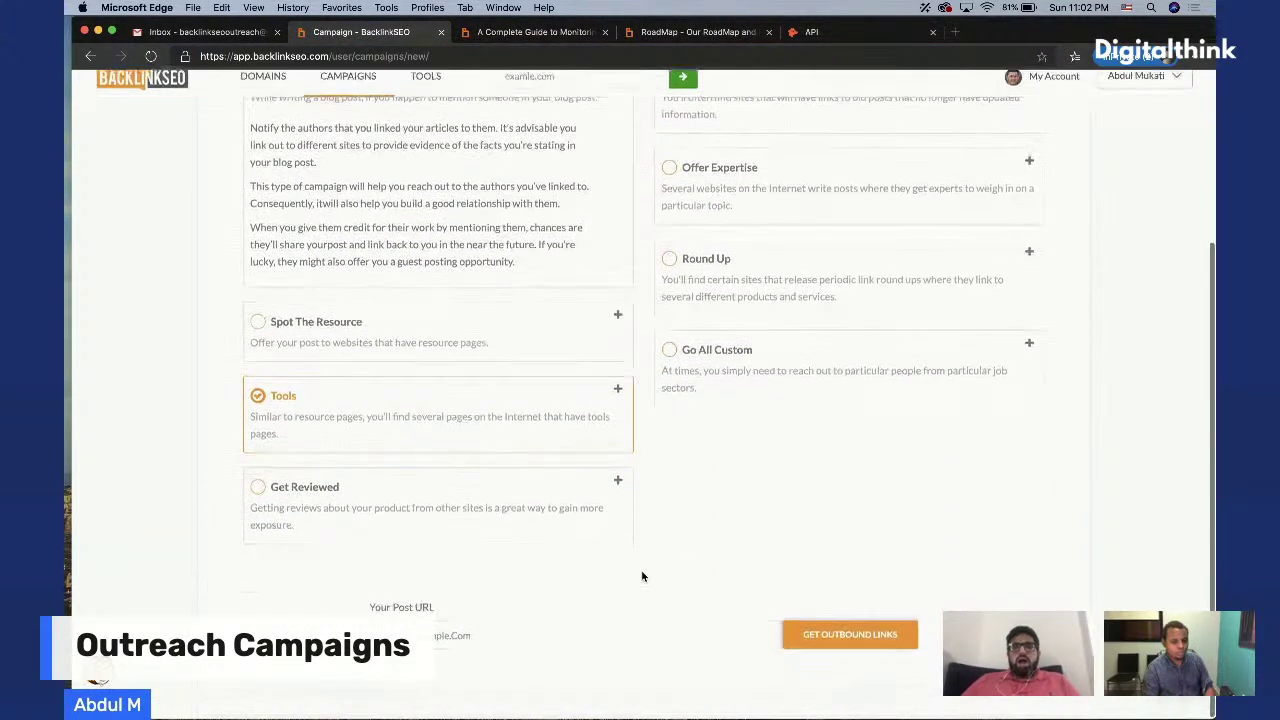
click(614, 645)
key(super+v)
click(850, 649)
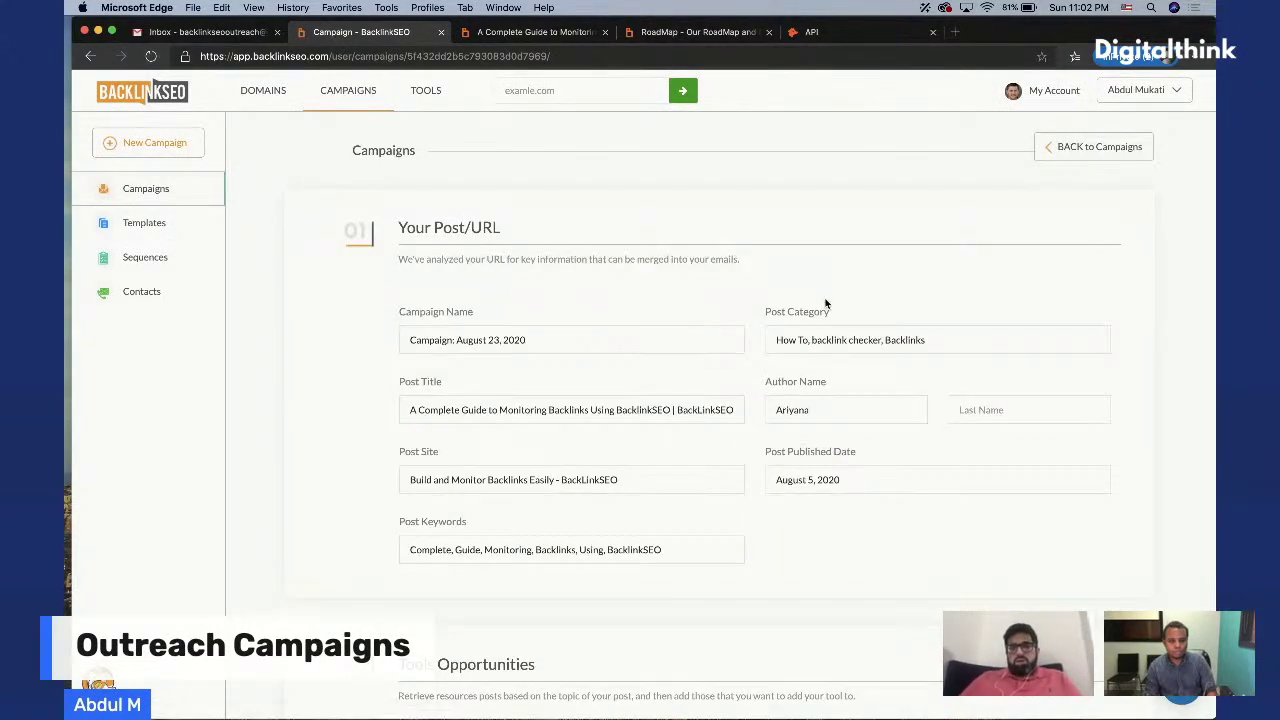
Shorten the campaign's post site name to BackLinkSEO
scroll(825, 303, down, 4)
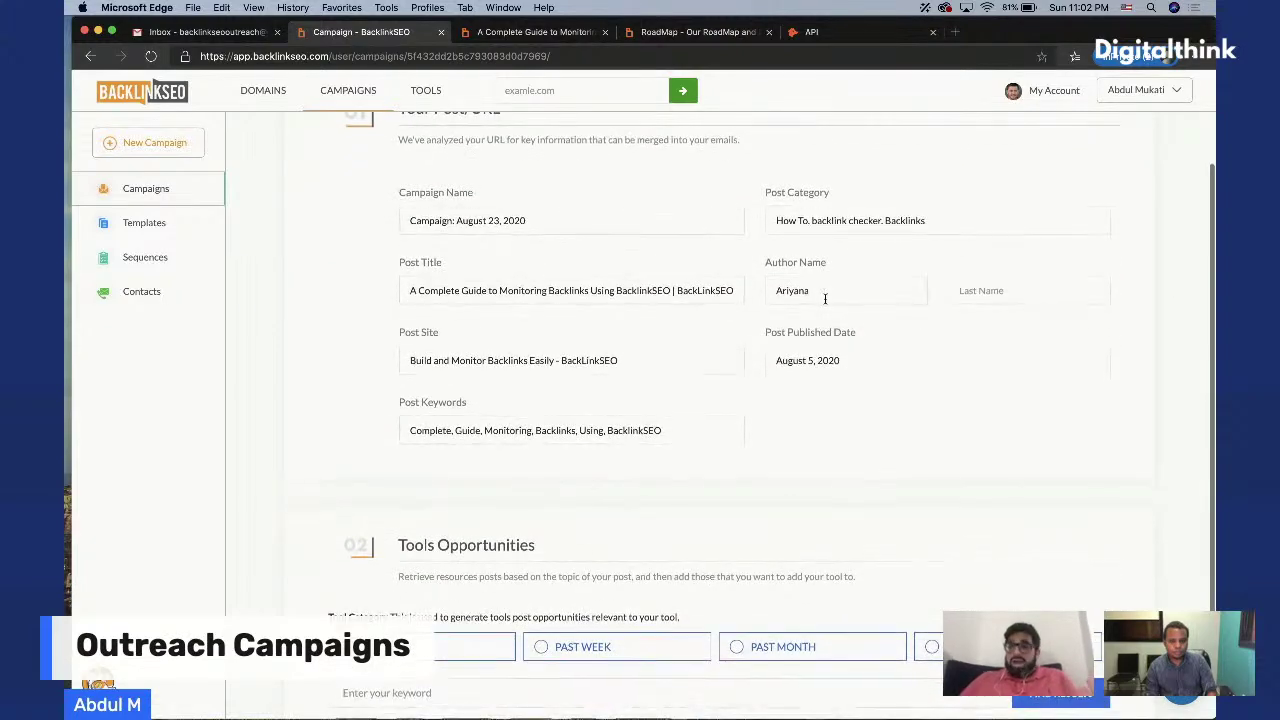
scroll(825, 298, down, 1)
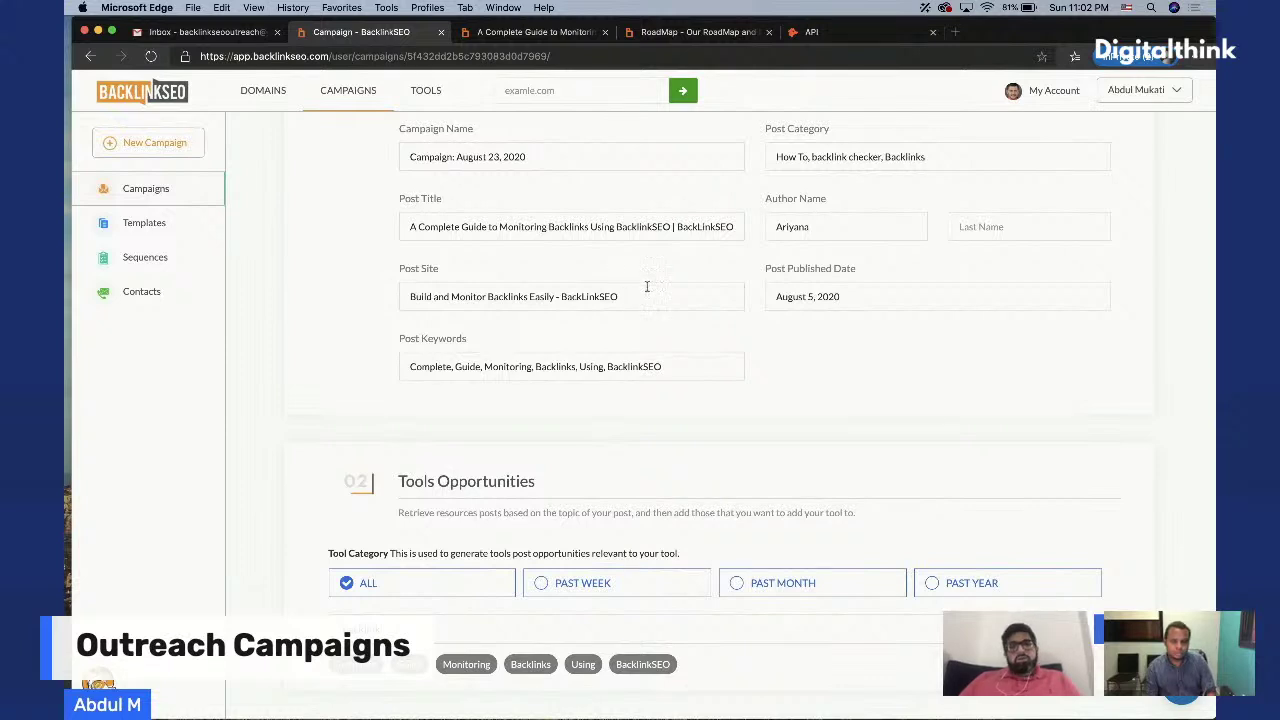
scroll(644, 284, up, 1)
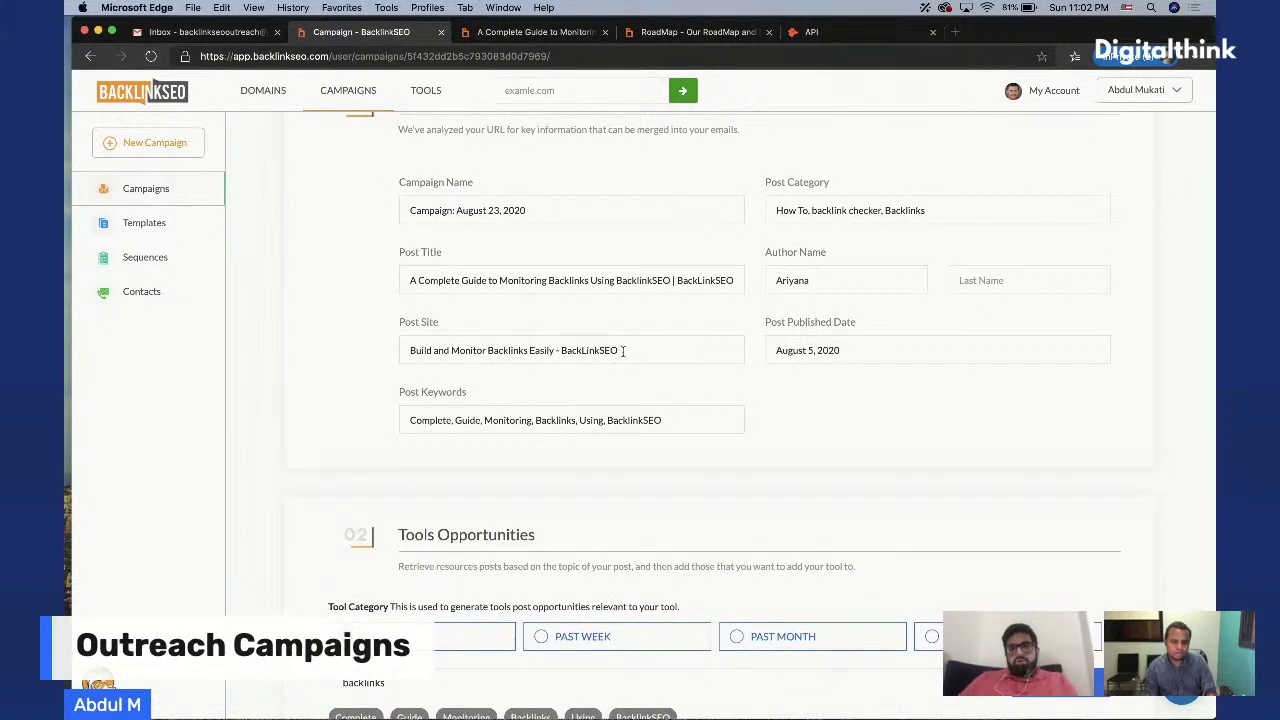
drag(560, 350, 412, 345)
key(BackSpace)
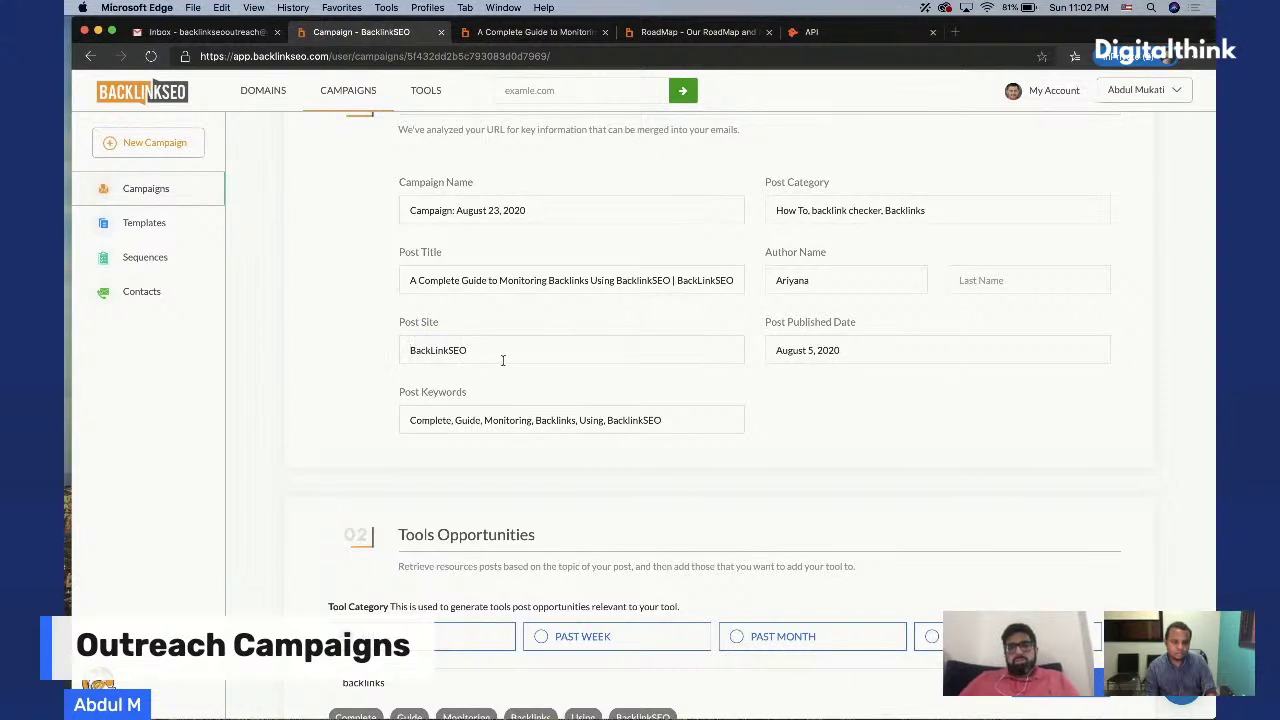
Reduce the post keywords to the single keyword Backlinks by removing all the others
drag(400, 394, 363, 423)
key(BackSpace)
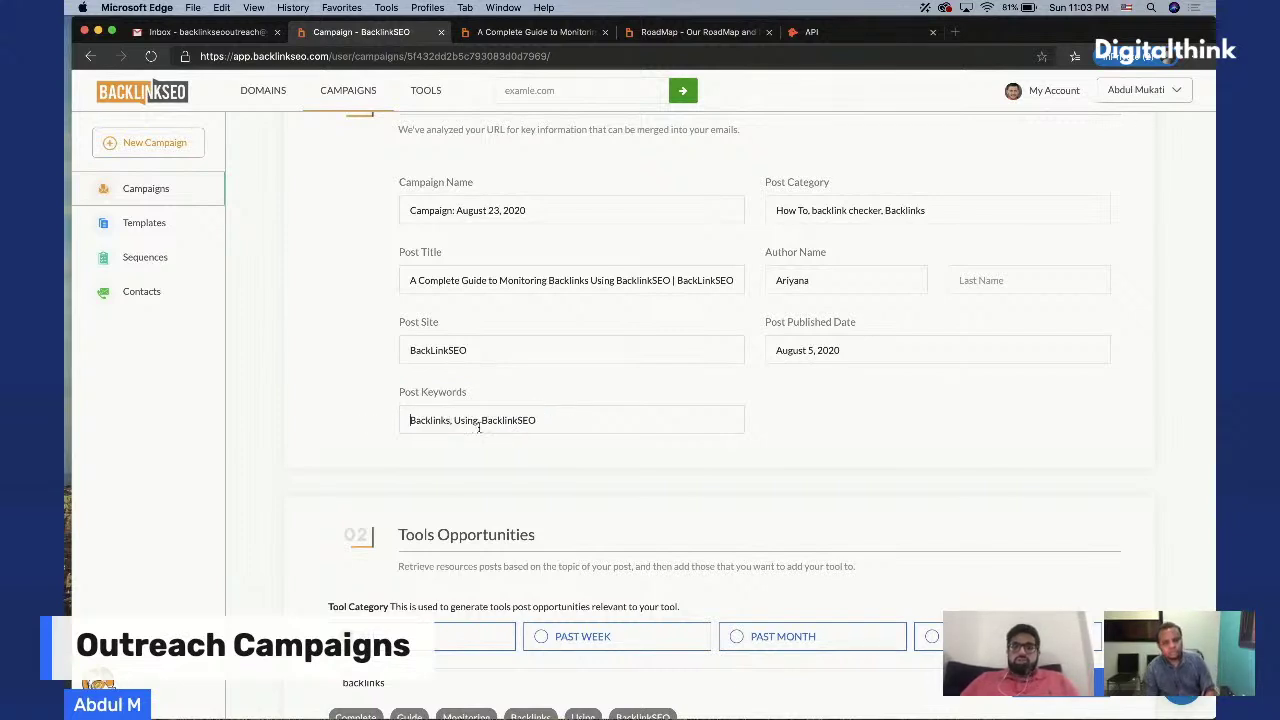
drag(452, 420, 626, 417)
key(shift+Home)
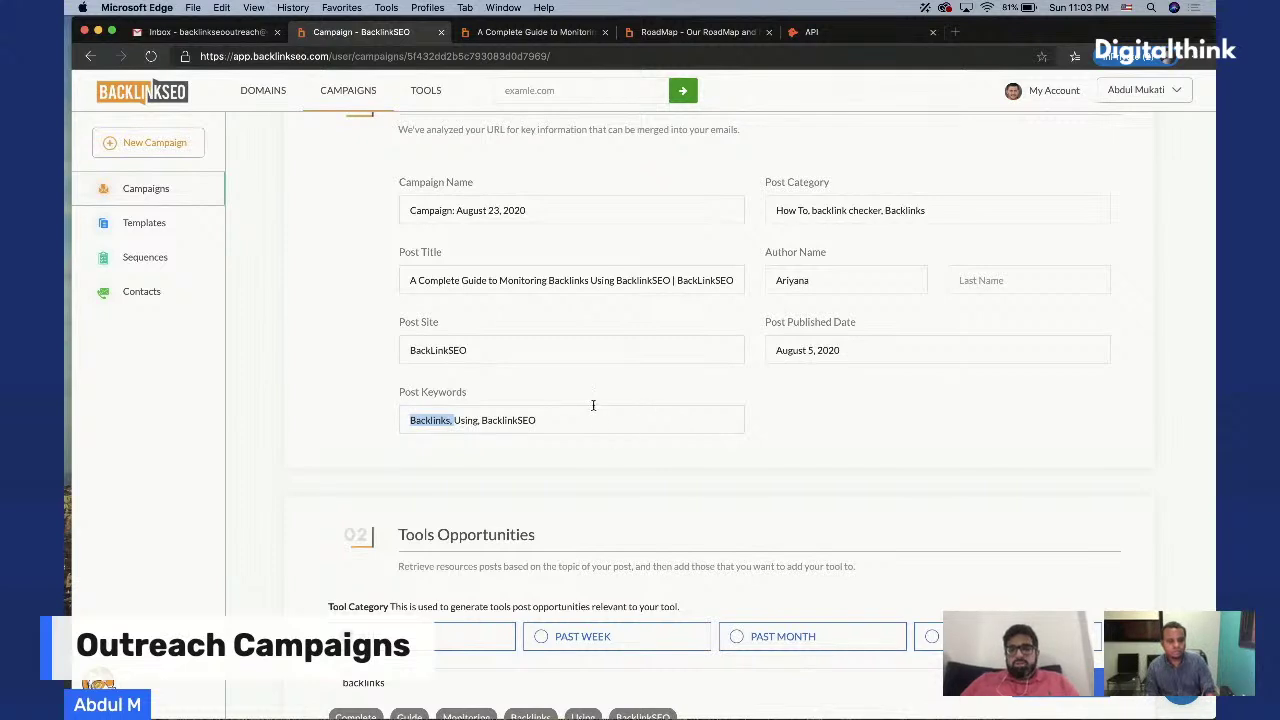
click(596, 412)
key(BackSpace)
key(BackSpace)
key(BackSpace)
key(BackSpace)
key(BackSpace)
key(BackSpace)
key(BackSpace)
key(BackSpace)
key(BackSpace)
key(BackSpace)
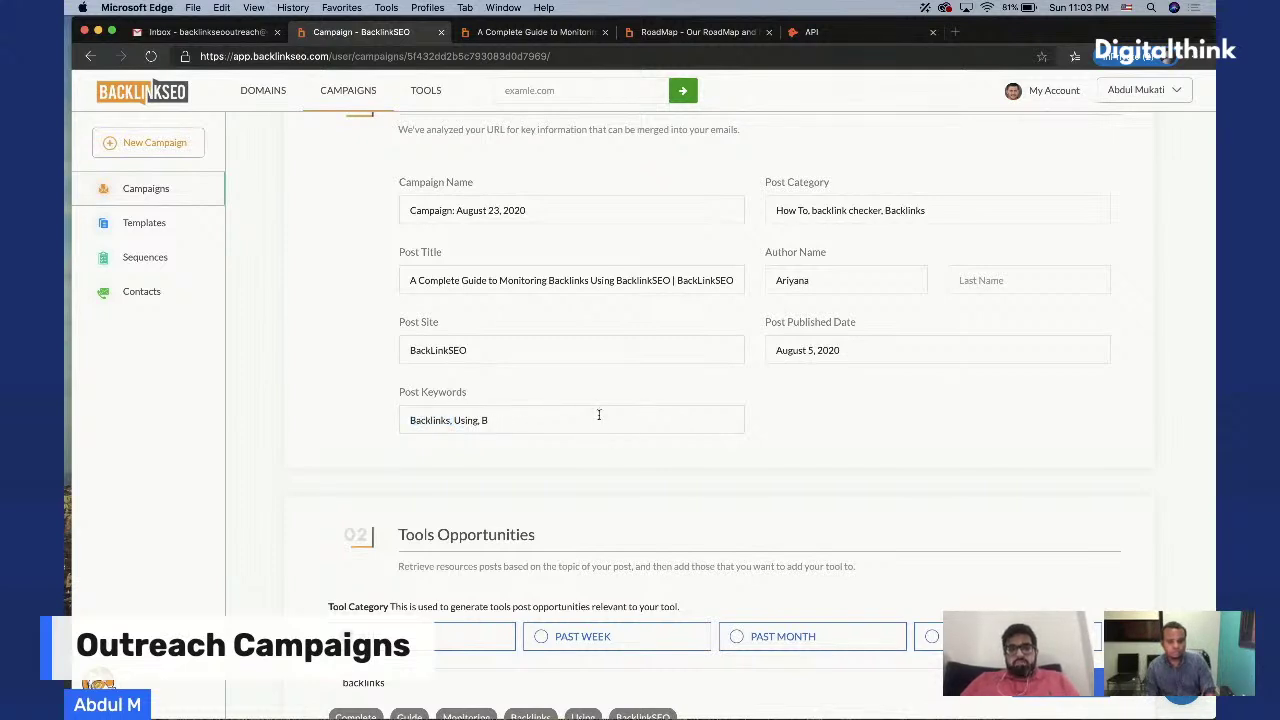
key(BackSpace)
key(BackSpace)
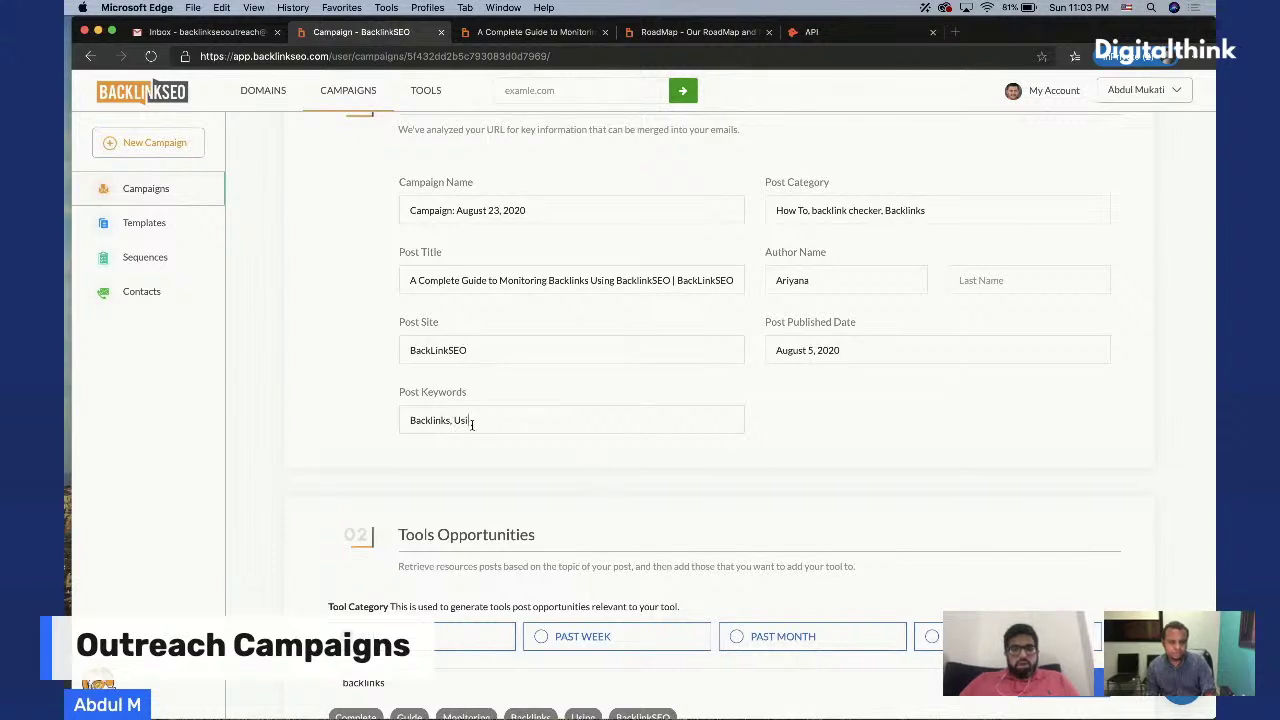
key(BackSpace)
key(BackSpace)
key(BackSpace)
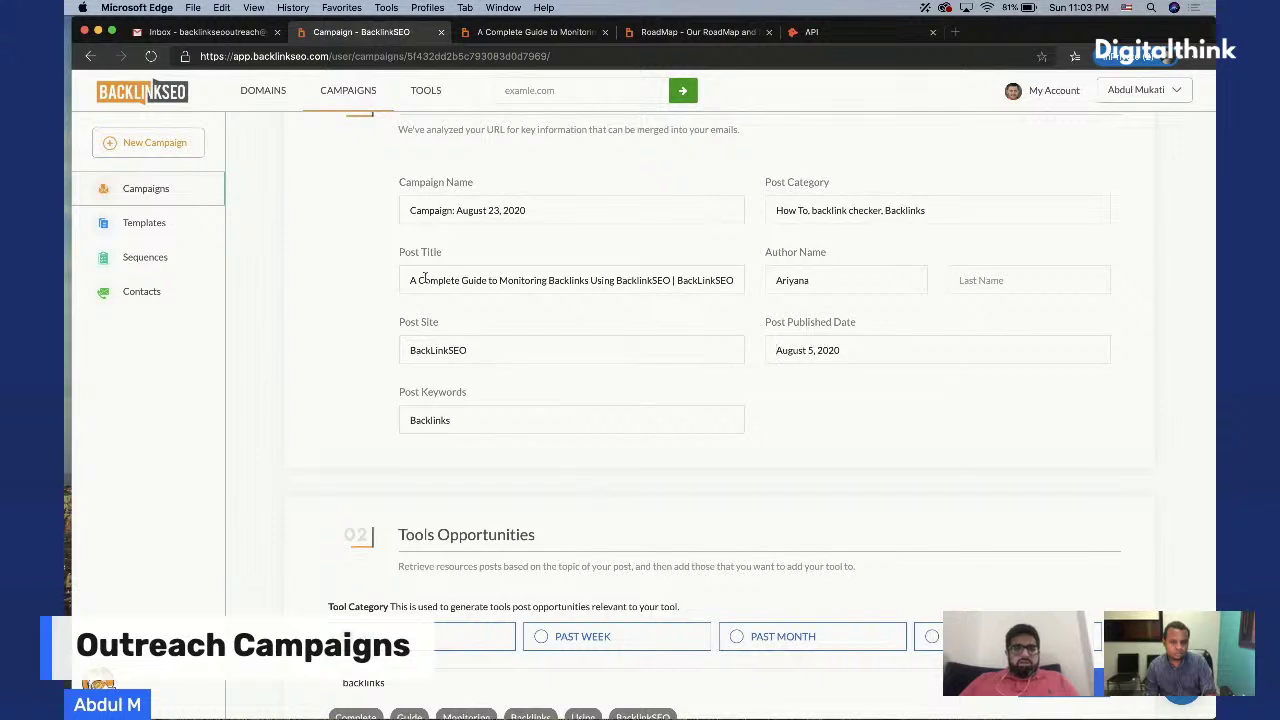
Trim the site name suffix from the post title so it reads "A Complete Guide to Monitoring Backlinks Using BacklinkSEO"
drag(409, 280, 586, 281)
click(677, 280)
drag(673, 280, 773, 280)
key(BackSpace)
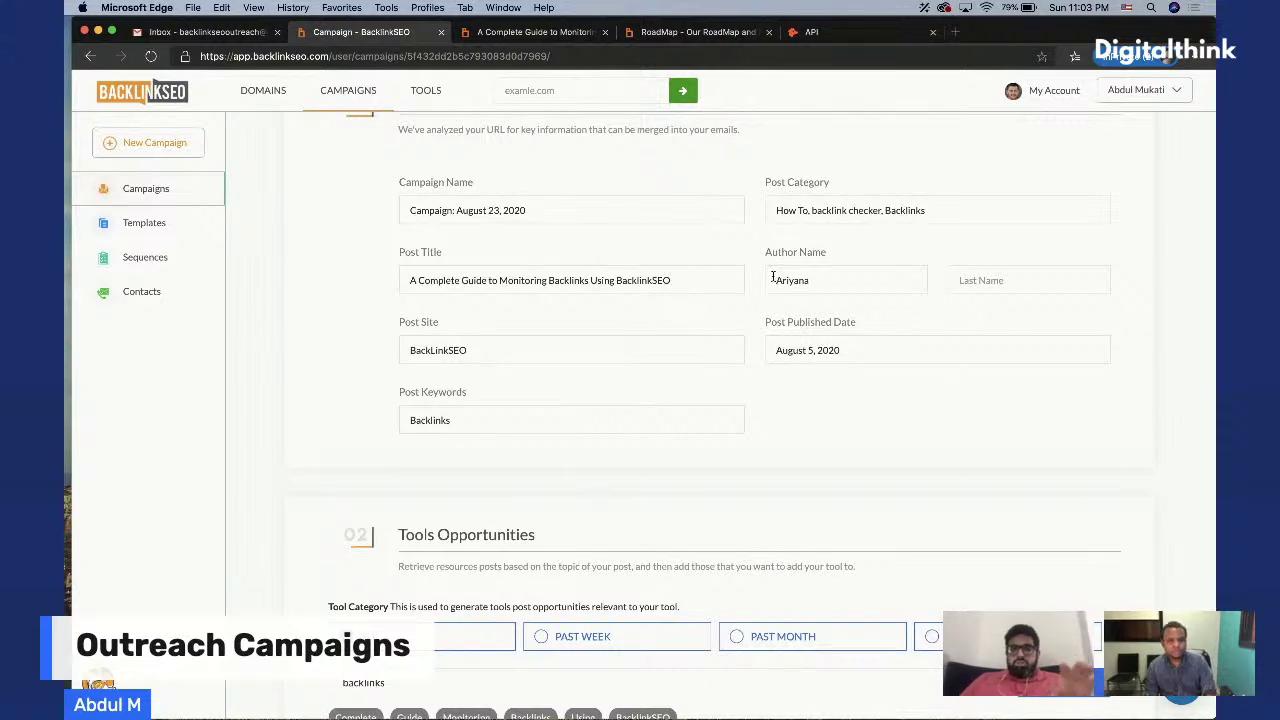
Examine the post details and the tools post opportunities found for backlinks through to the end of the results list
scroll(773, 278, down, 8)
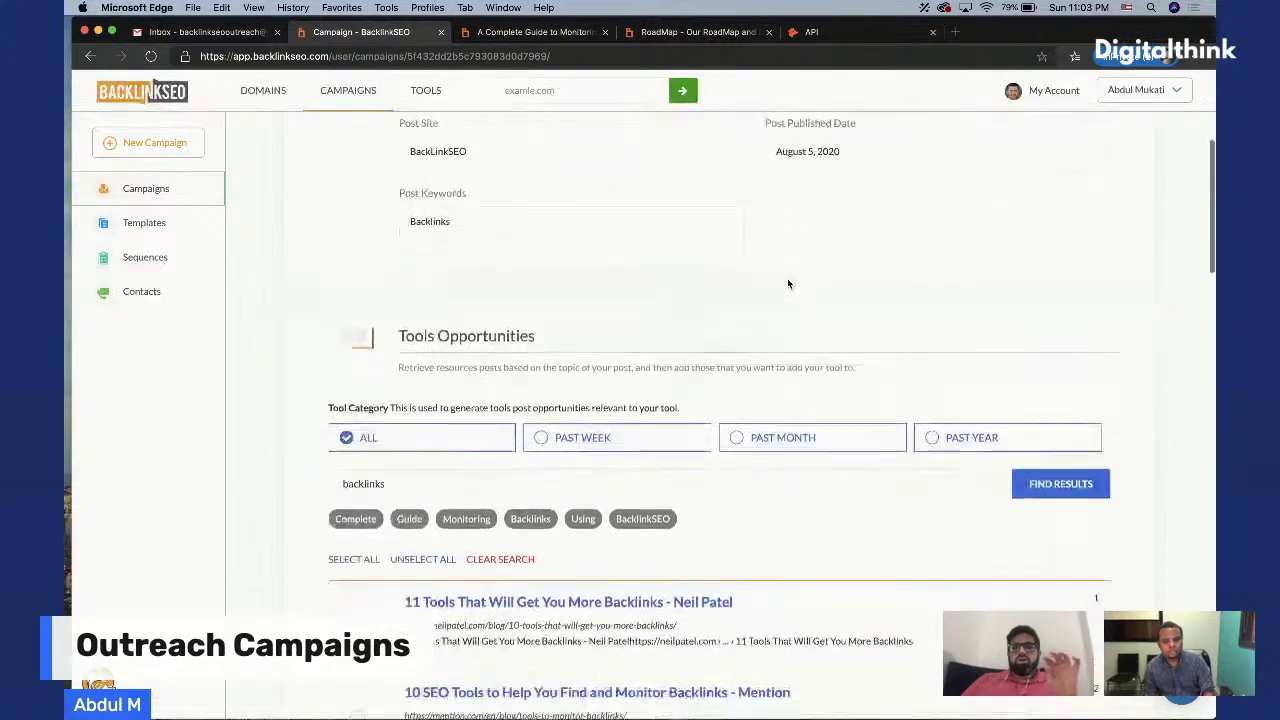
scroll(788, 285, down, 1)
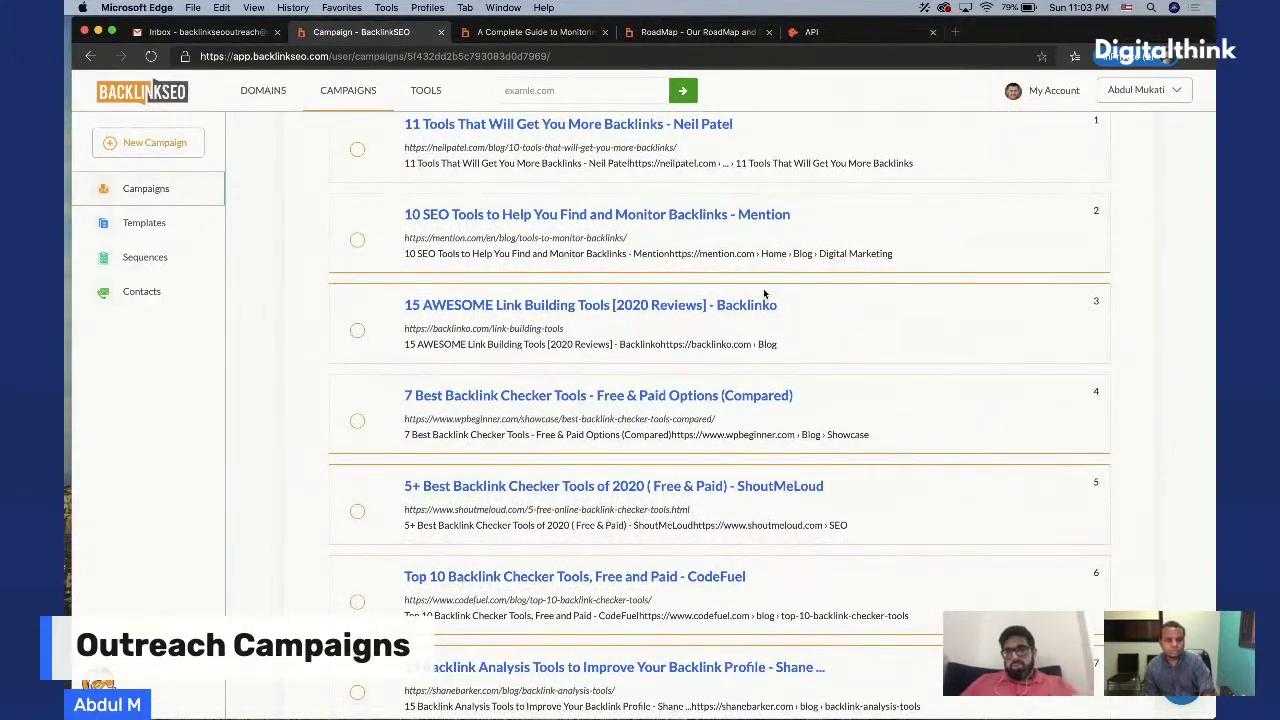
scroll(764, 293, up, 10)
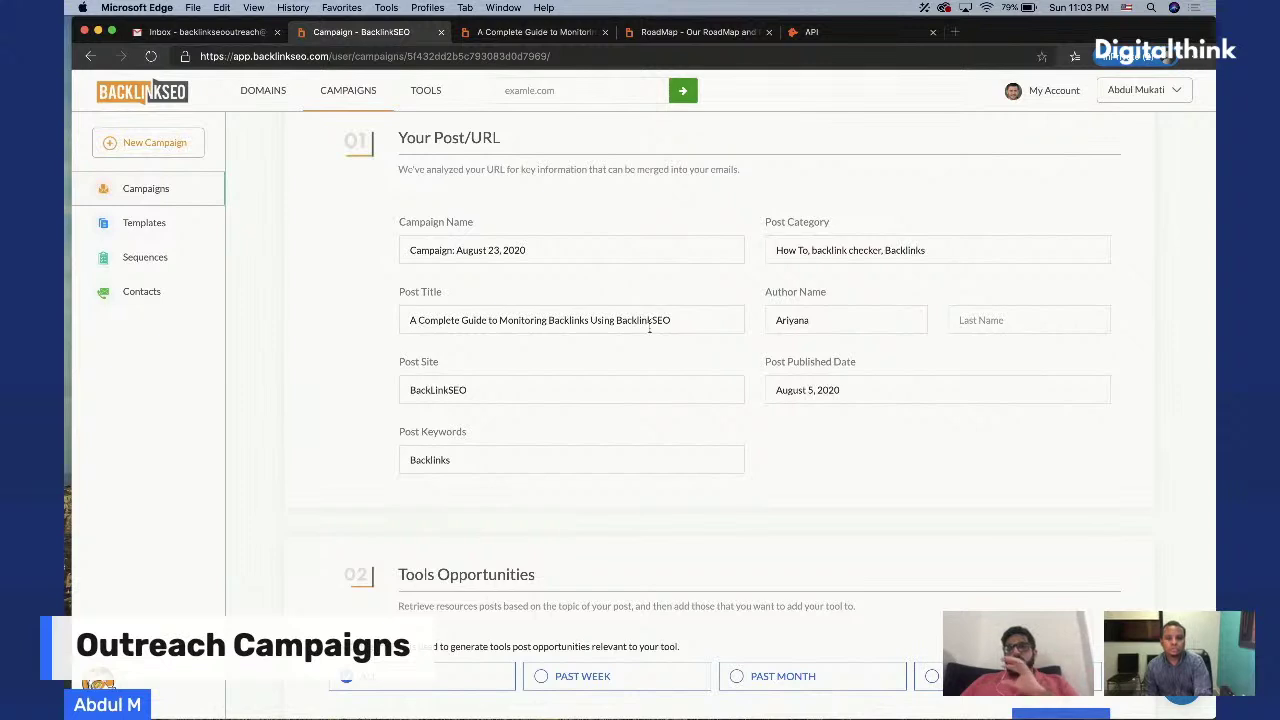
click(649, 328)
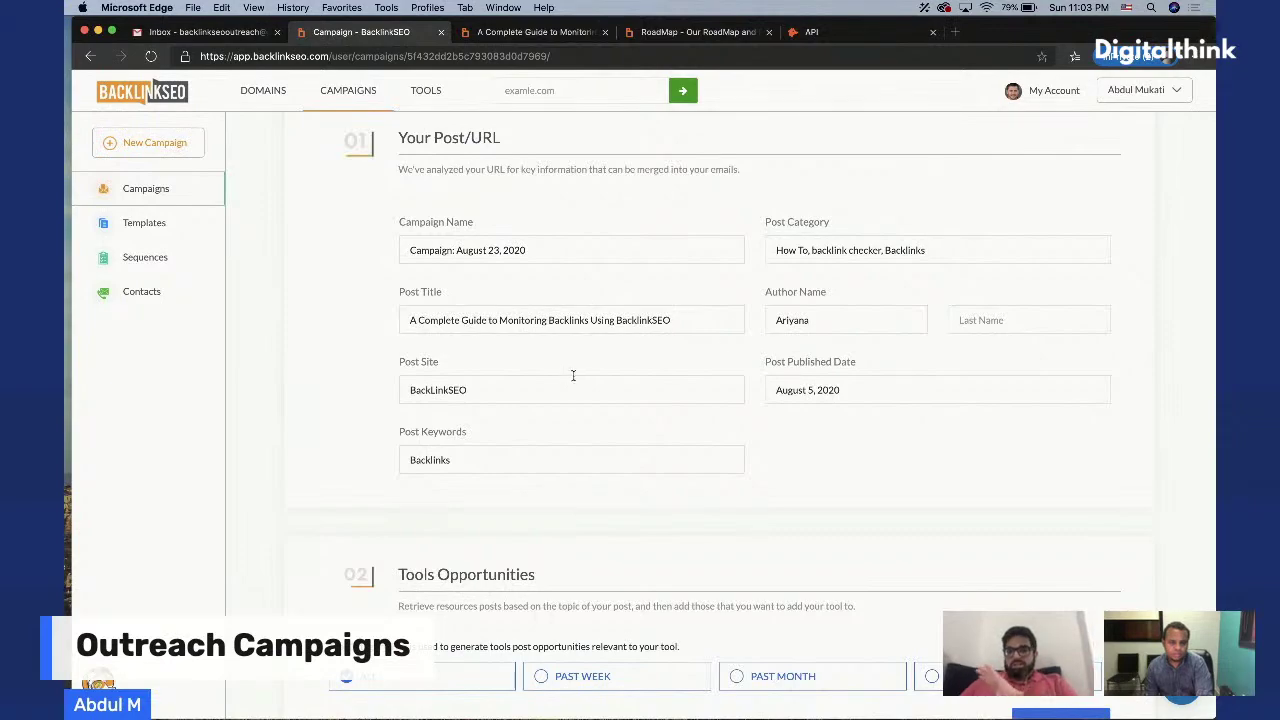
scroll(741, 331, down, 5)
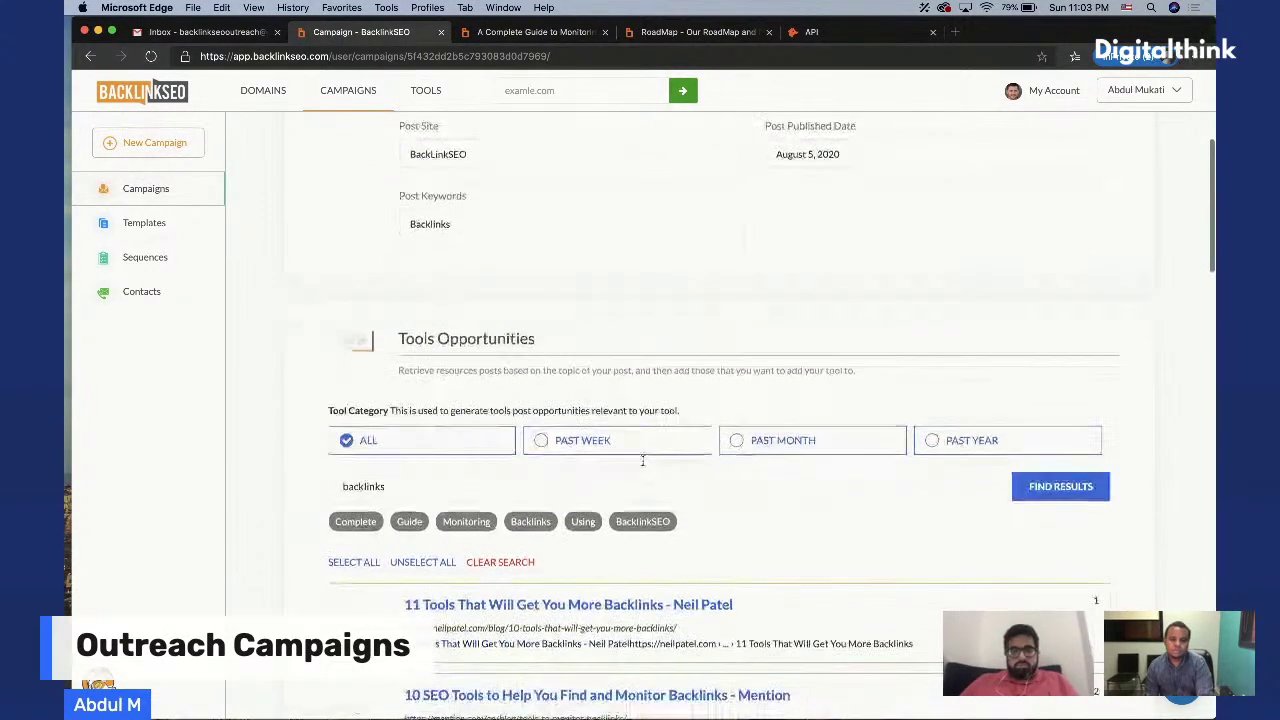
scroll(643, 465, down, 2)
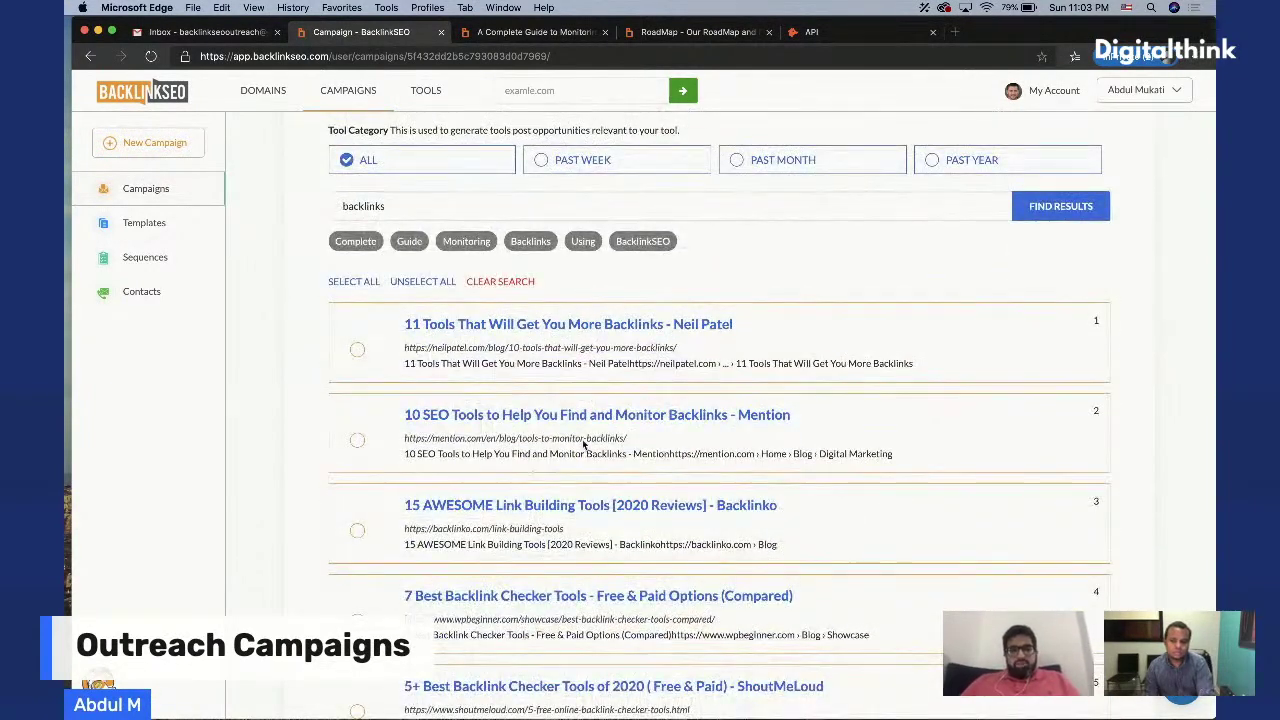
scroll(643, 474, down, 15)
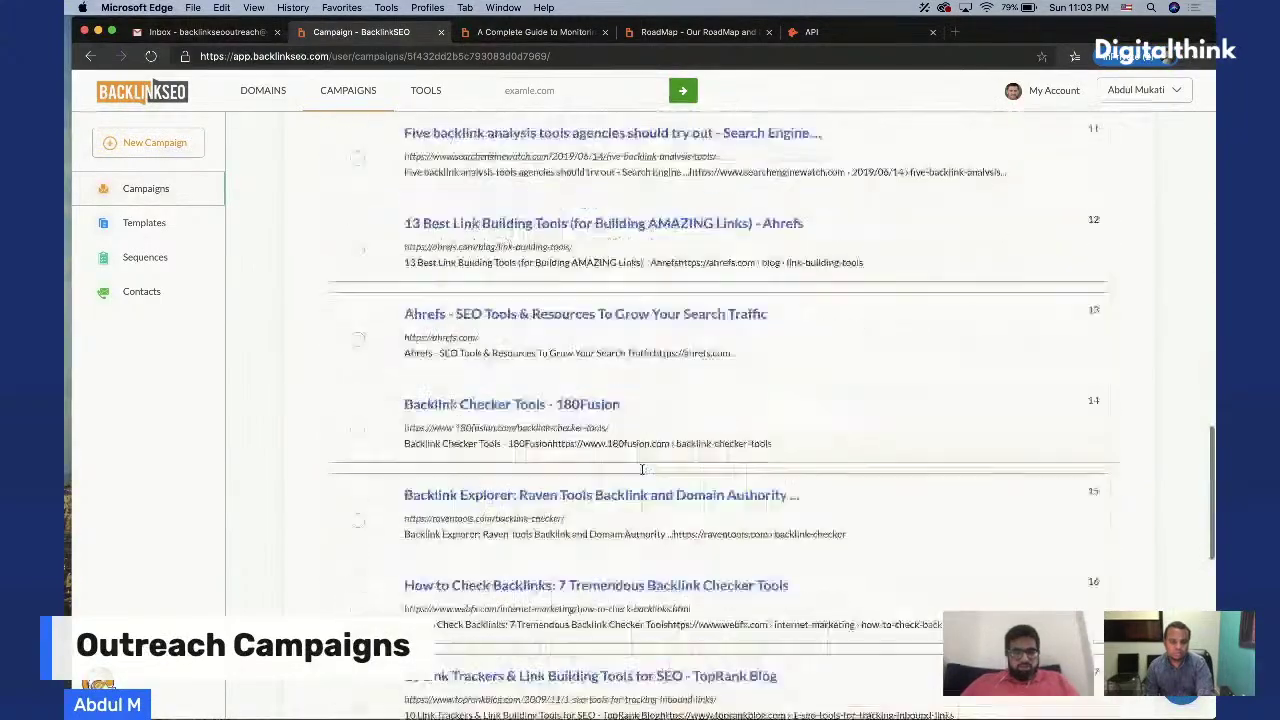
scroll(643, 474, down, 5)
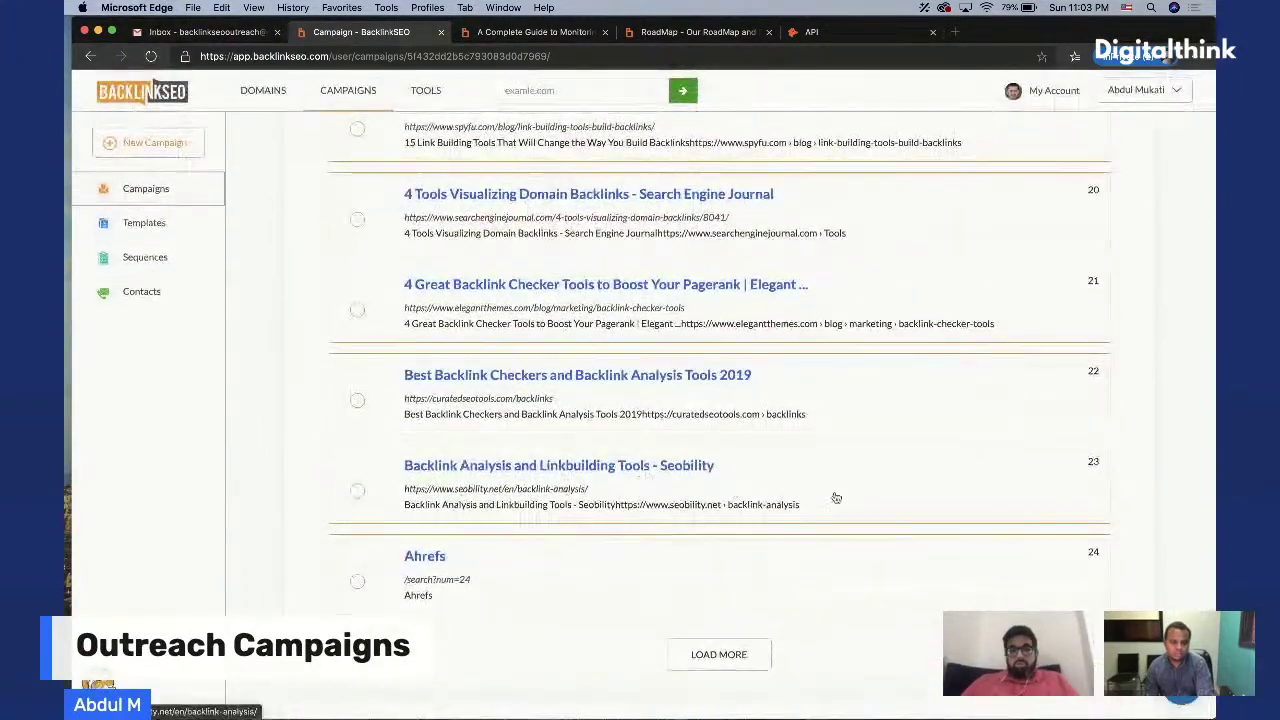
scroll(646, 520, up, 3)
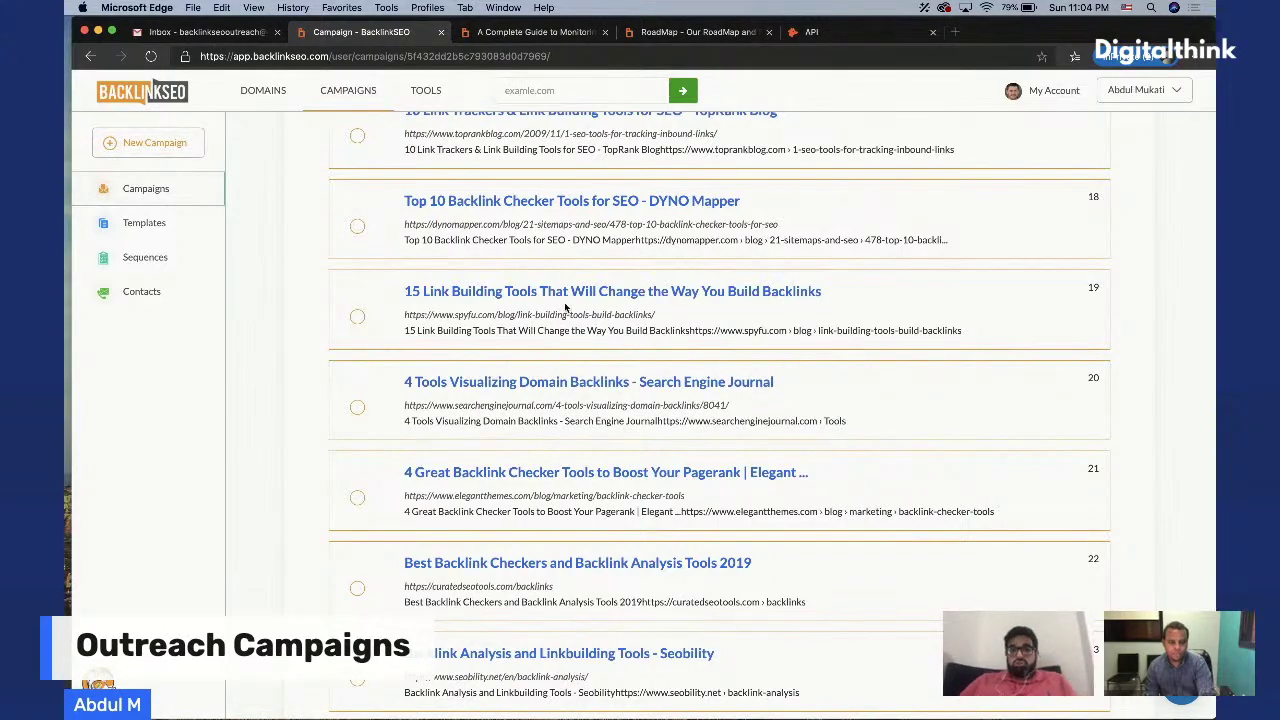
scroll(565, 307, up, 7)
scroll(565, 307, up, 12)
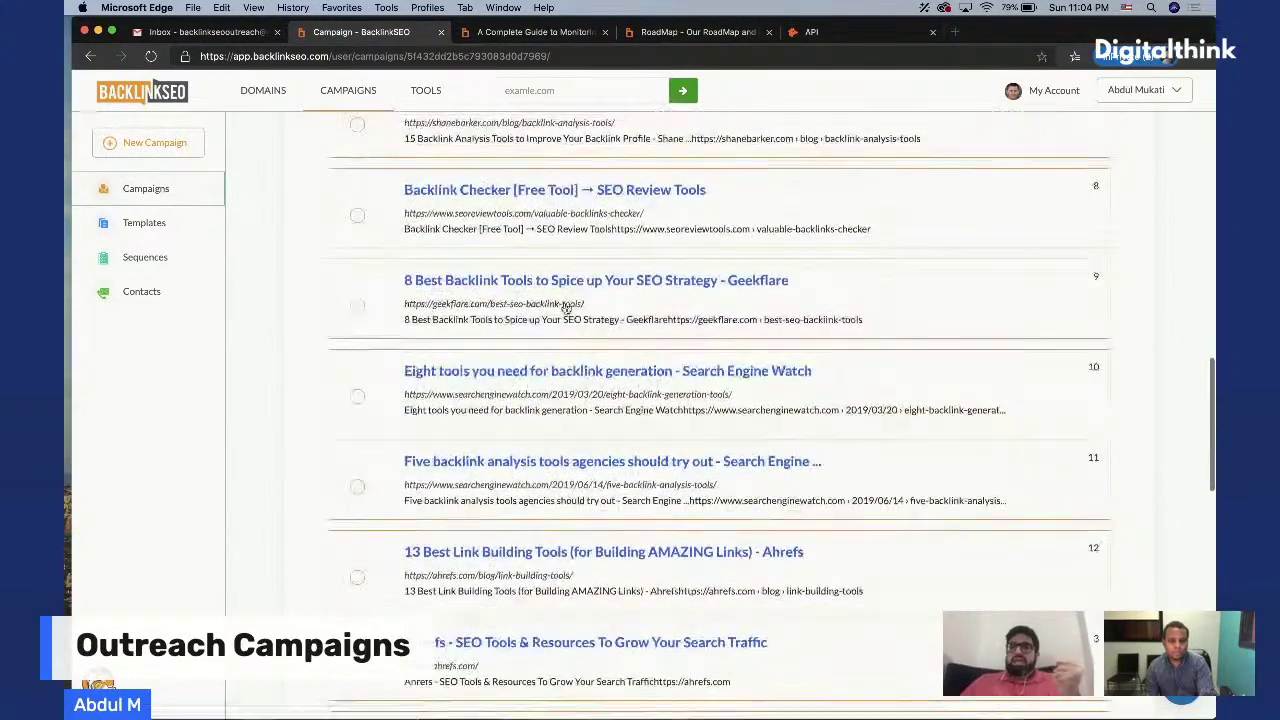
scroll(565, 307, up, 2)
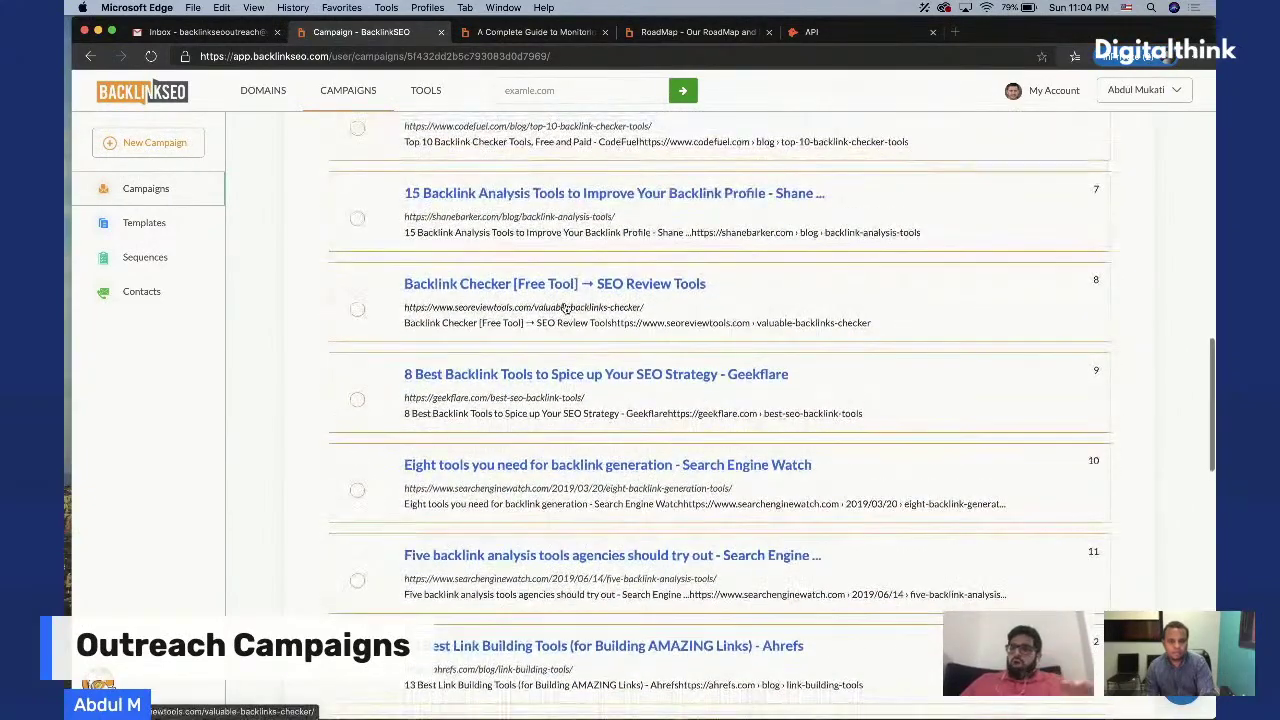
Select all tools post opportunities except the final Ahrefs search entry, and analyze the links of the selected pages
scroll(565, 307, up, 3)
scroll(565, 307, up, 12)
click(358, 286)
scroll(563, 519, down, 20)
scroll(563, 519, down, 3)
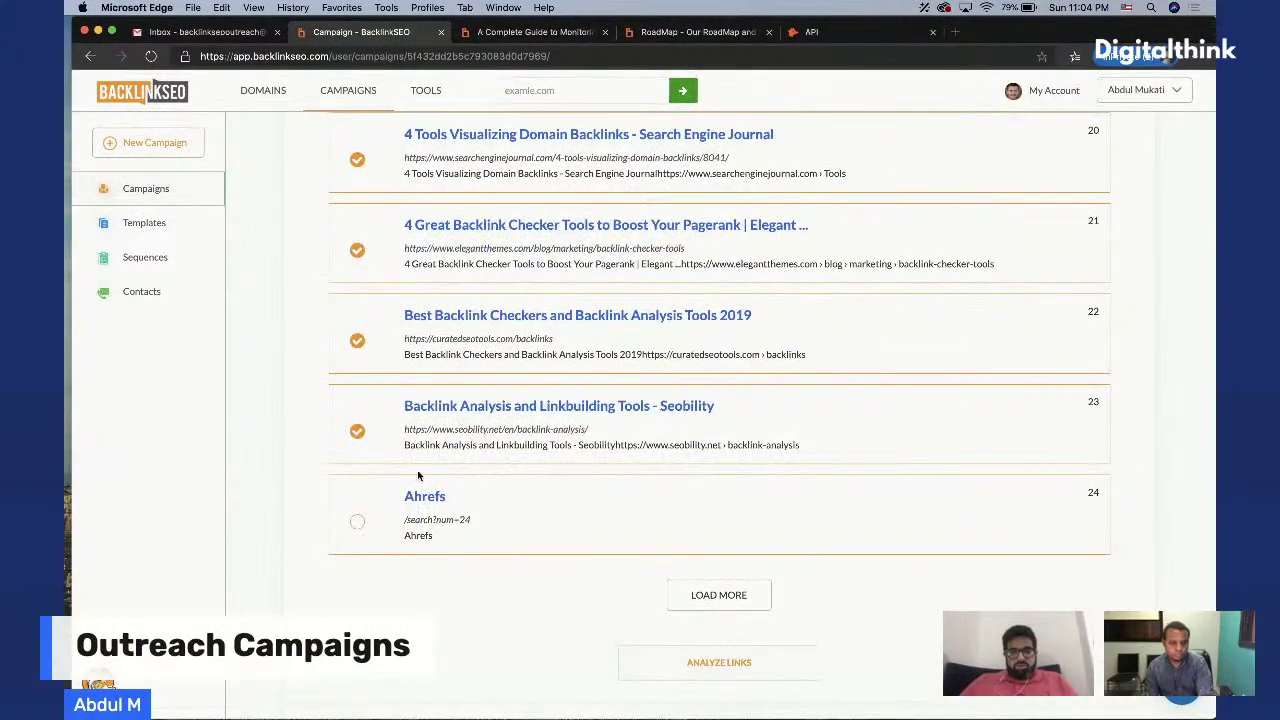
click(737, 663)
Review the selected domains and their emails per domain, and start getting contacts to open the contact provider options
scroll(737, 660, down, 20)
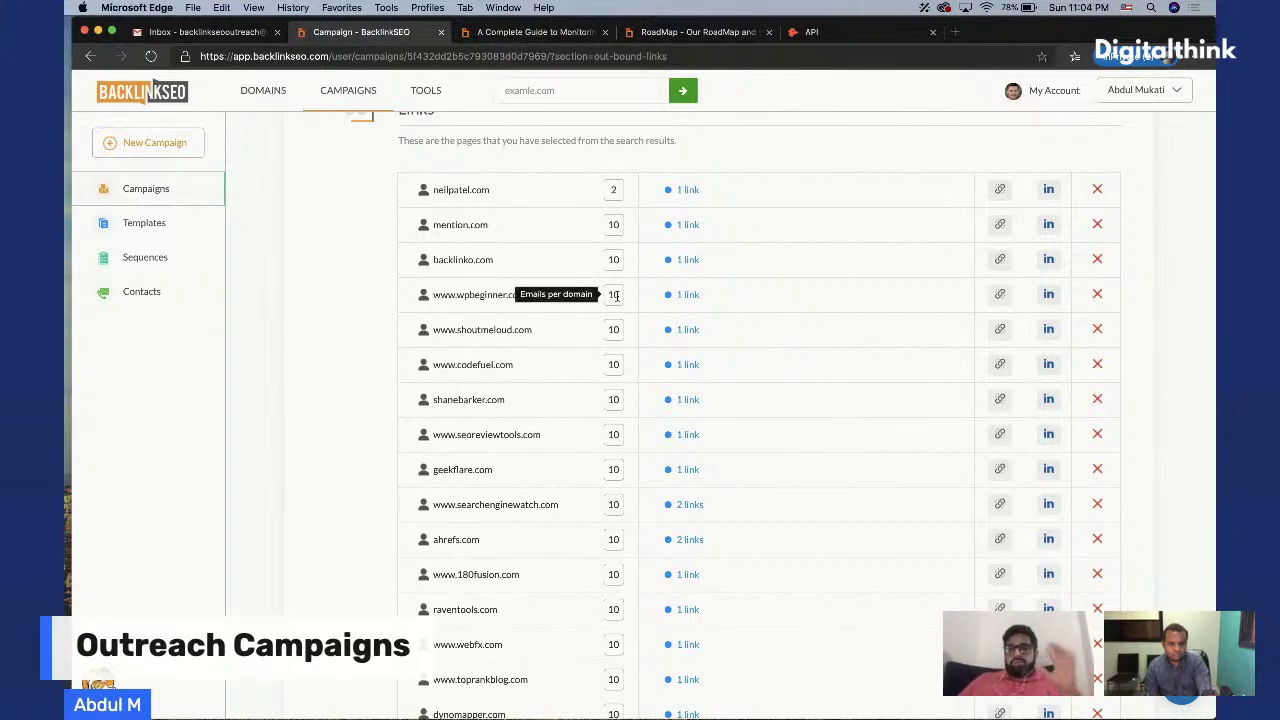
scroll(614, 329, down, 6)
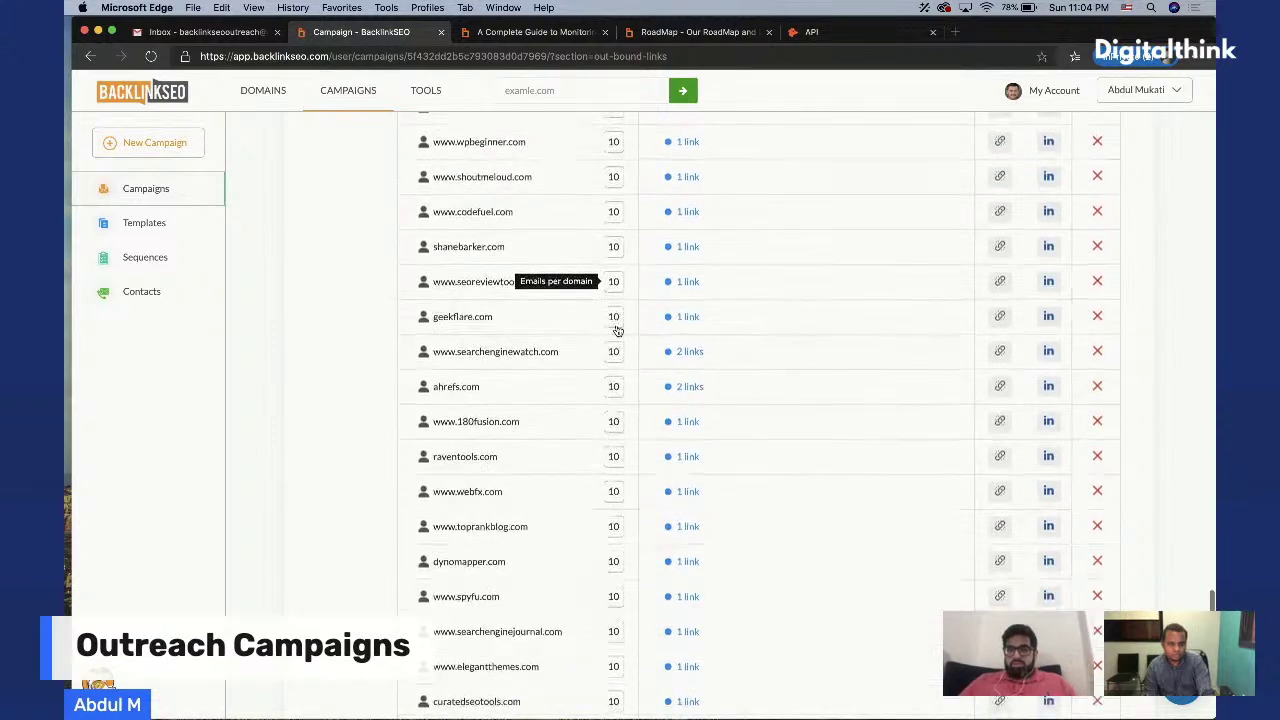
scroll(612, 260, up, 5)
scroll(610, 265, down, 4)
scroll(611, 271, down, 2)
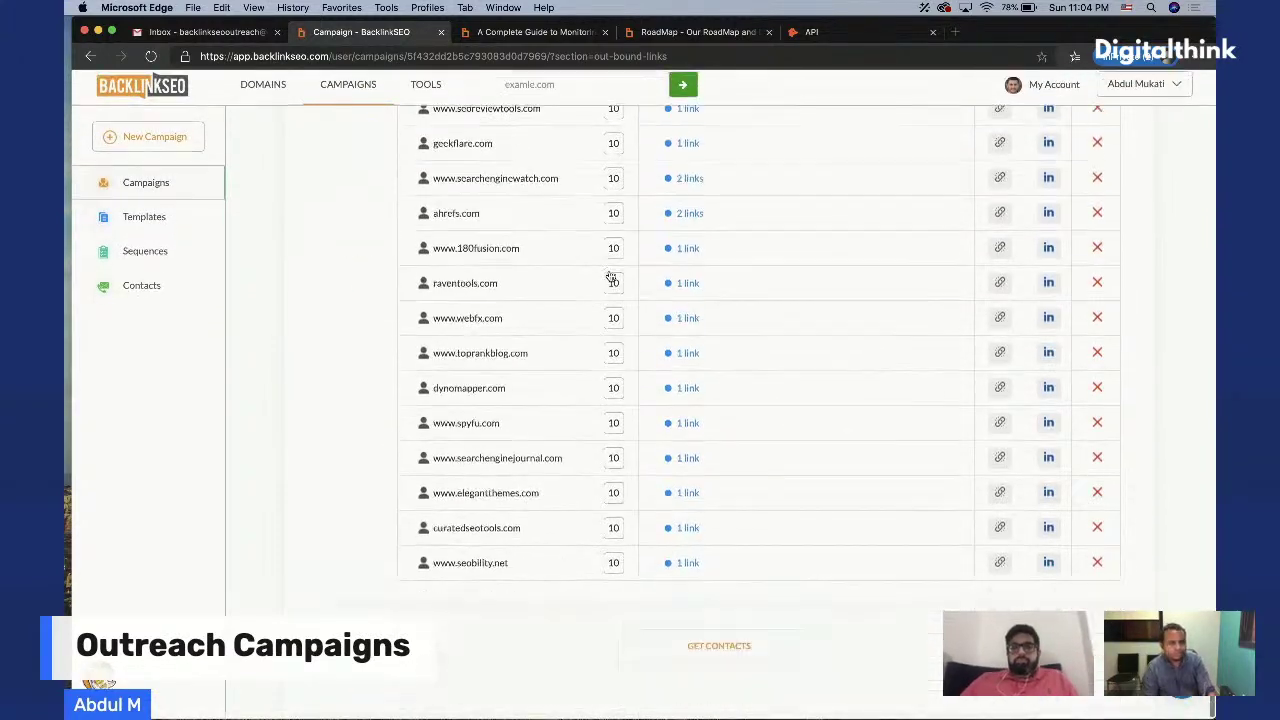
click(747, 662)
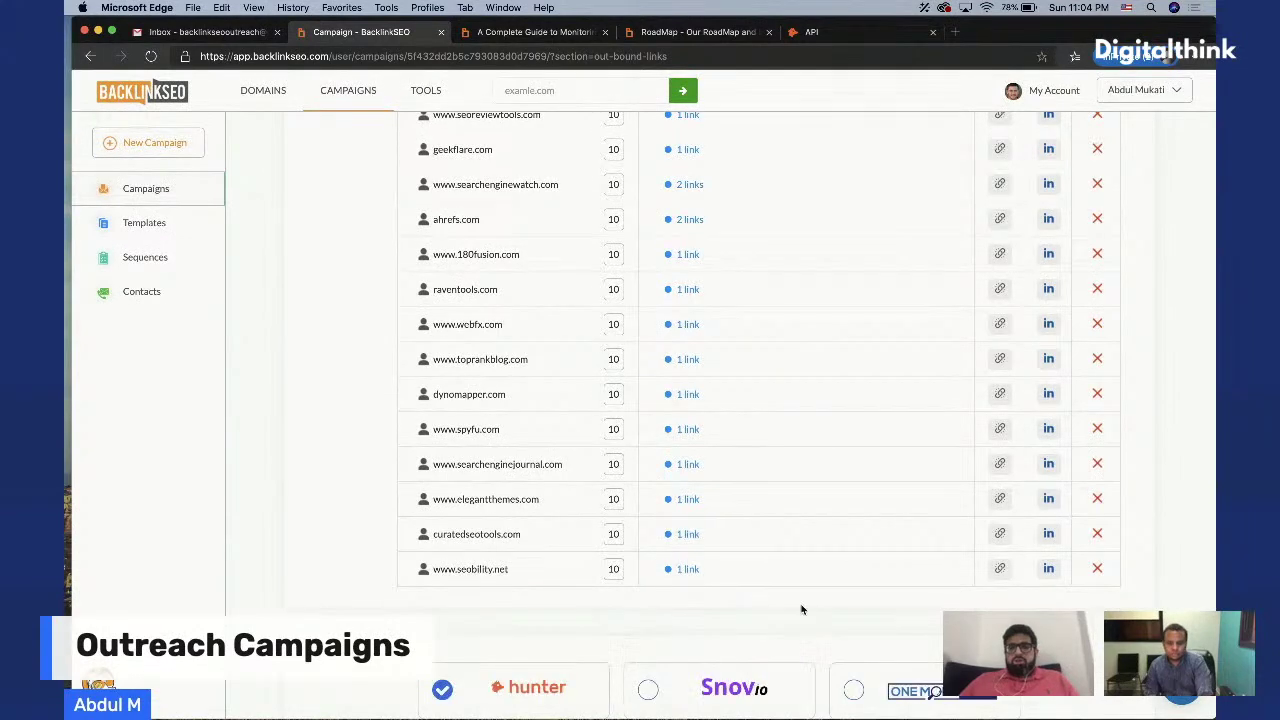
scroll(790, 615, down, 3)
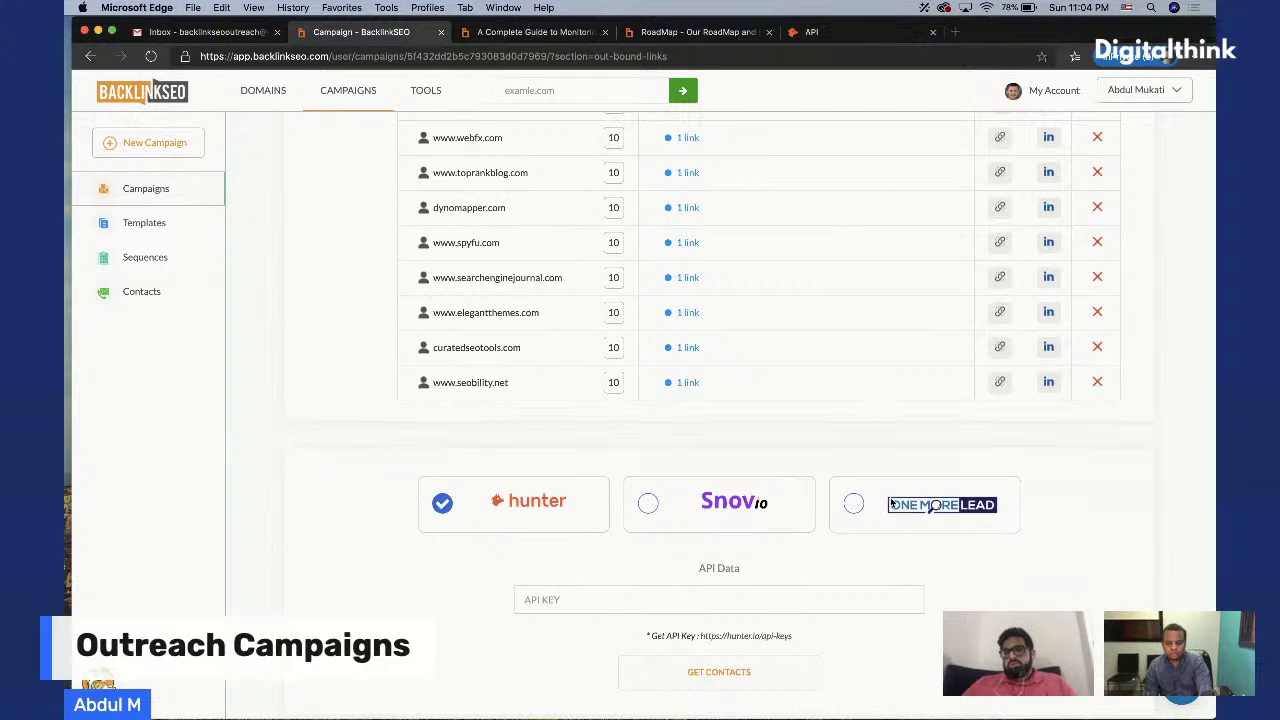
Switch to the Hunter API page, reveal the API secret key and copy it
click(815, 32)
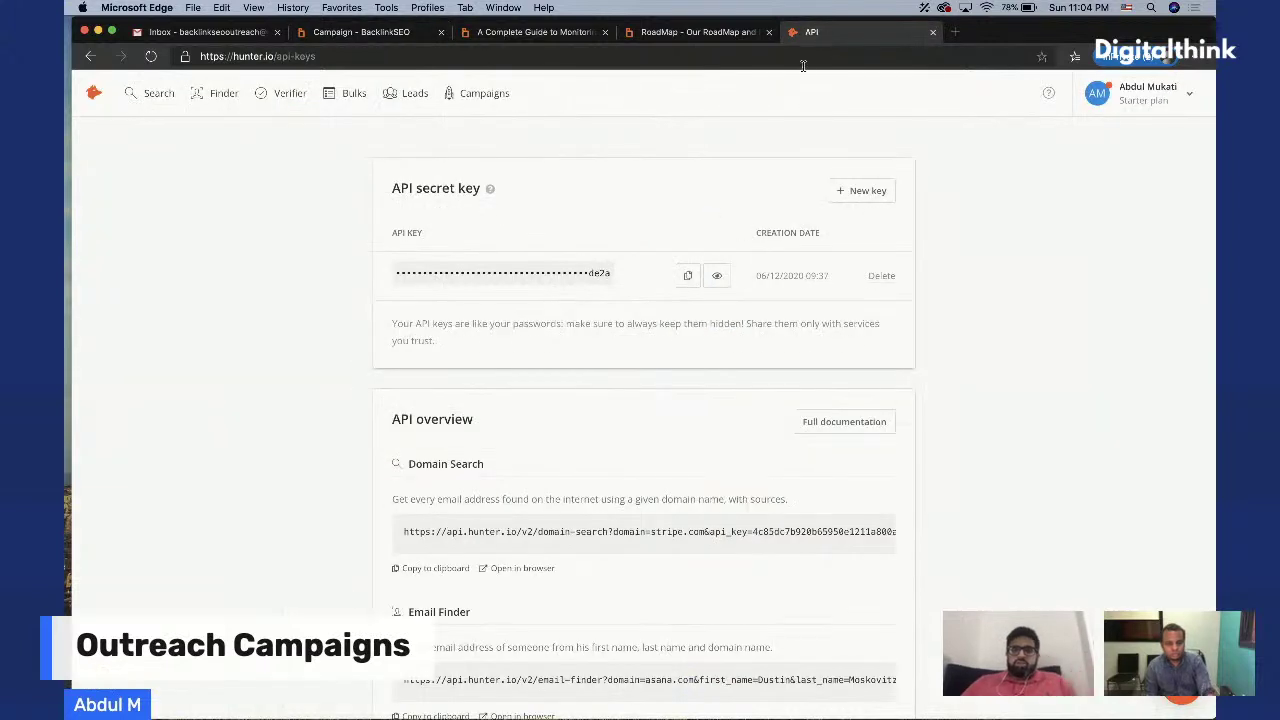
click(716, 279)
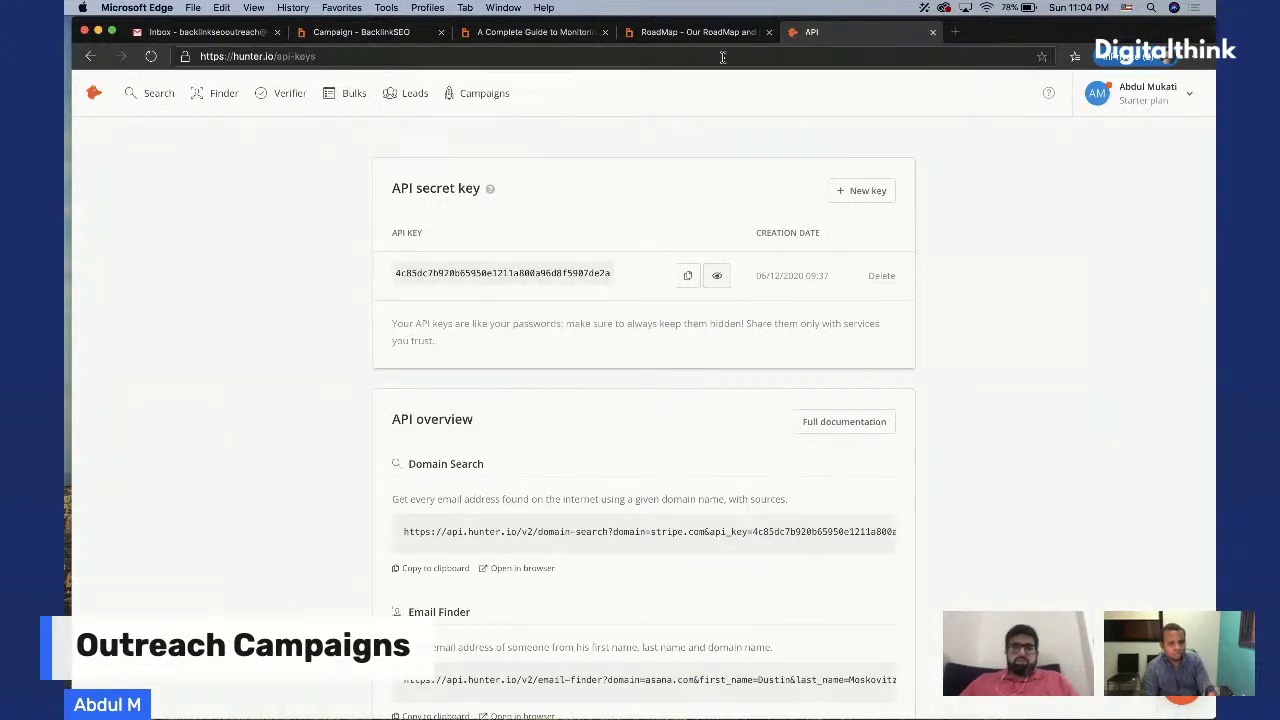
click(687, 275)
Return to the BacklinkSEO campaign, paste the Hunter API key into the API data field, and get the contacts
click(704, 32)
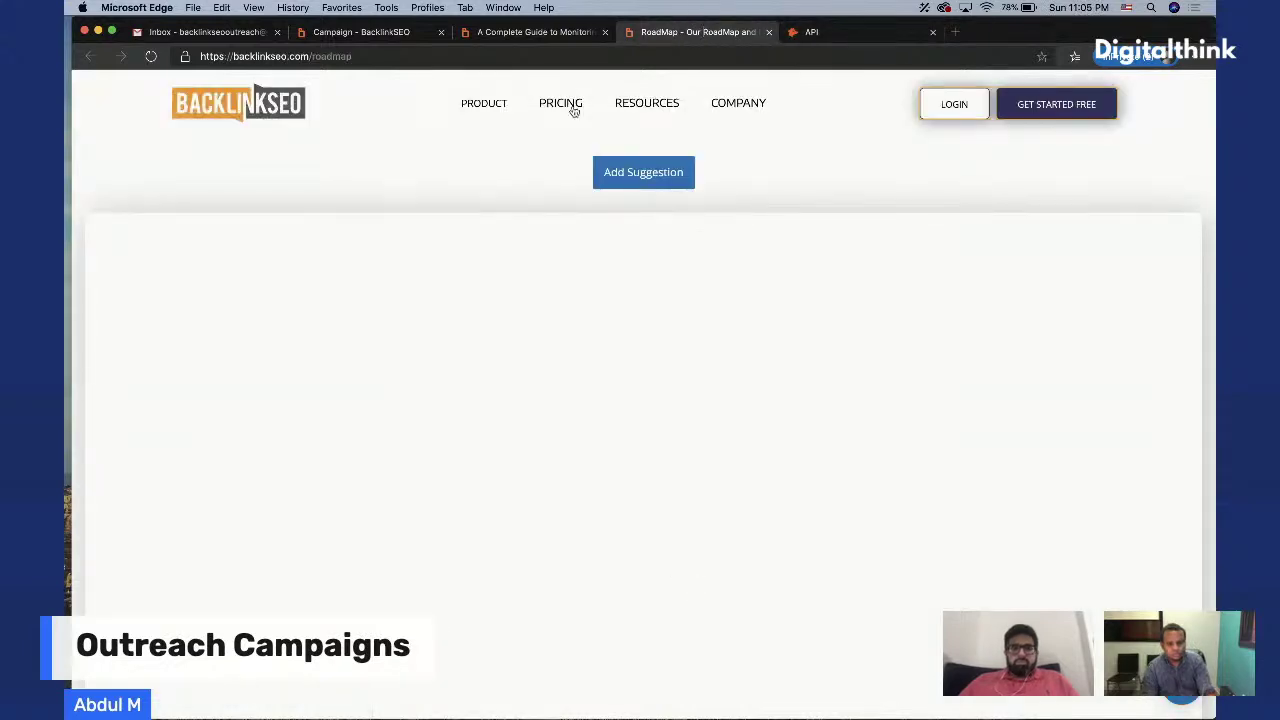
click(530, 32)
click(397, 32)
click(628, 599)
key(super+v)
click(678, 683)
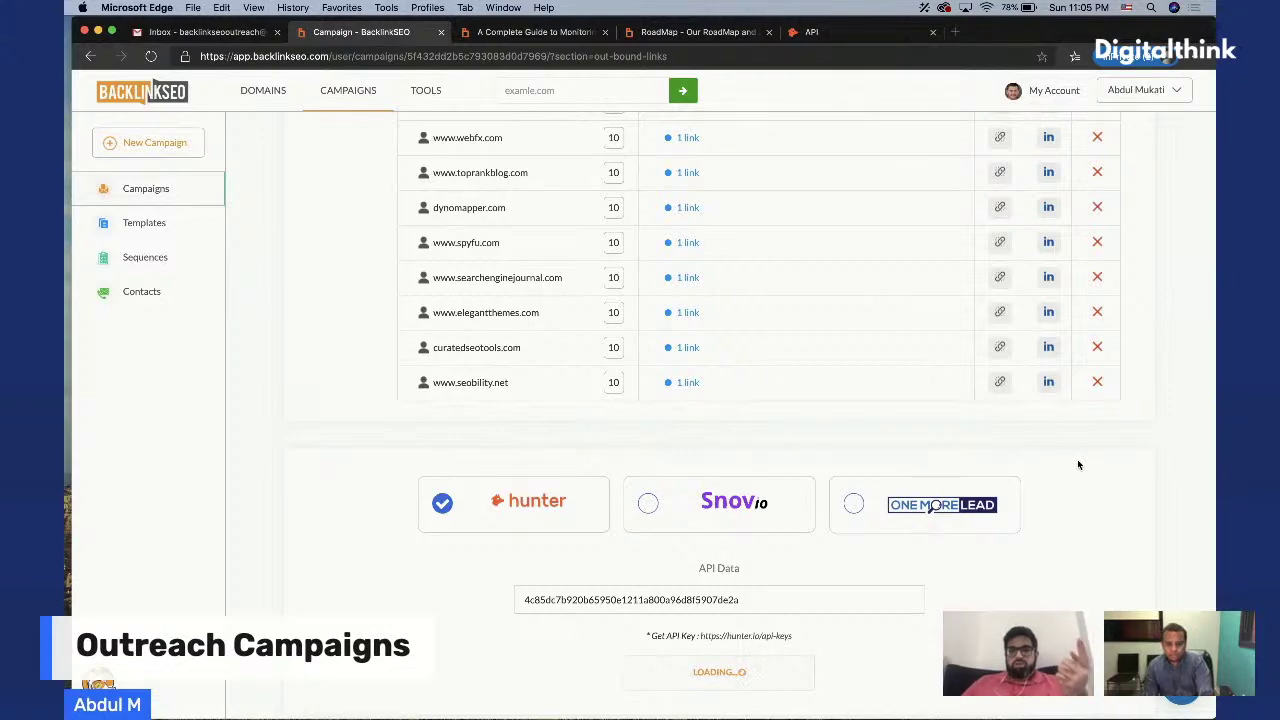
scroll(864, 290, up, 2)
scroll(864, 290, up, 8)
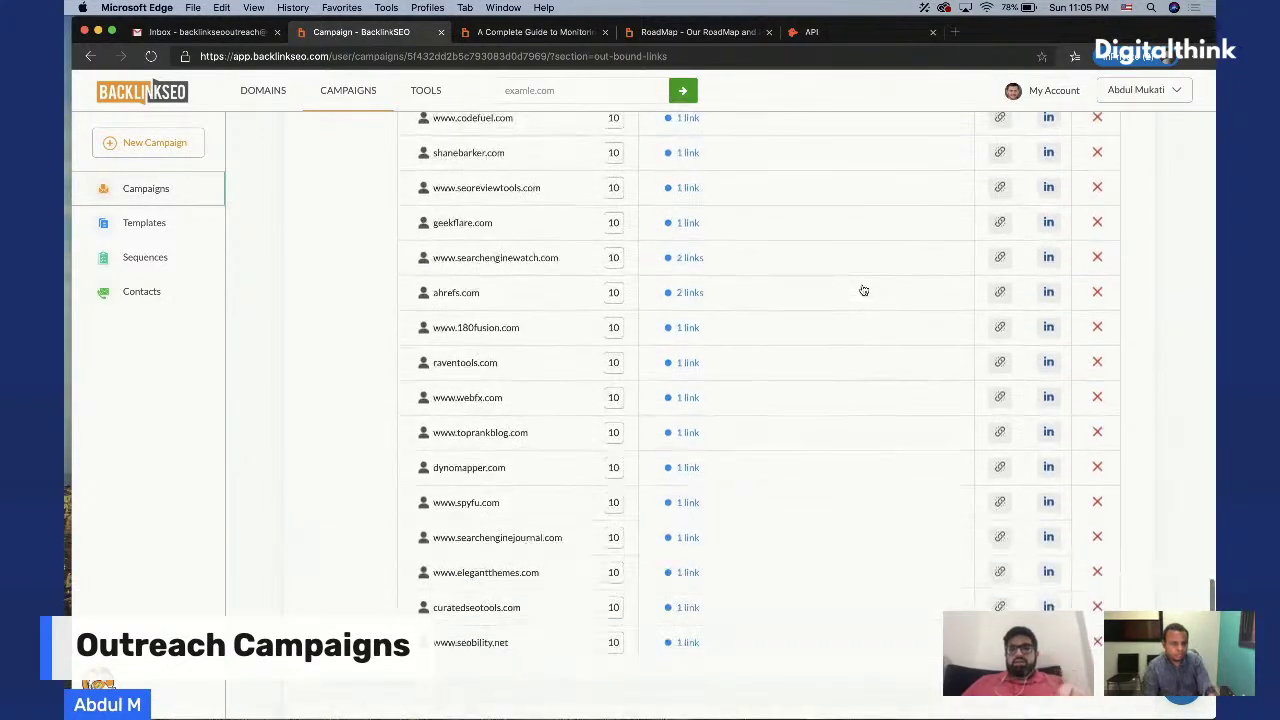
scroll(864, 290, up, 2)
scroll(864, 290, down, 5)
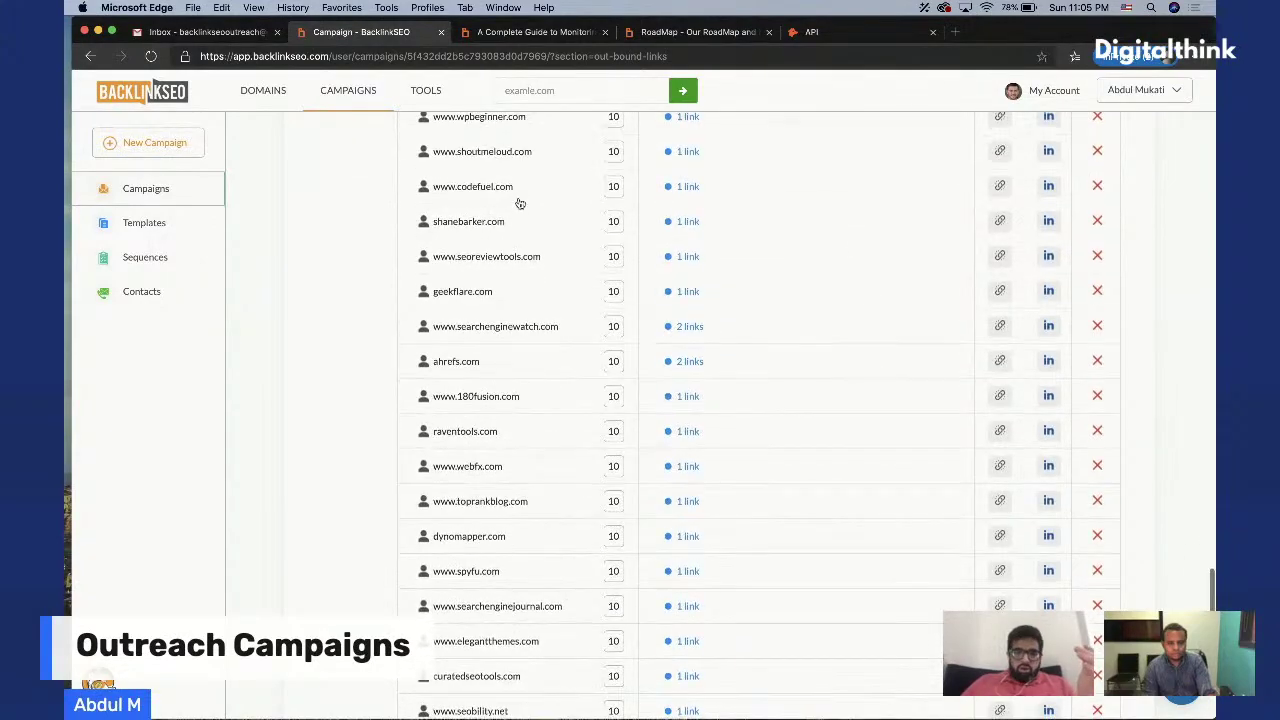
click(523, 203)
Examine the retrieved contacts, including their names, positions, emails, social profiles and email confidence scores
scroll(523, 366, down, 5)
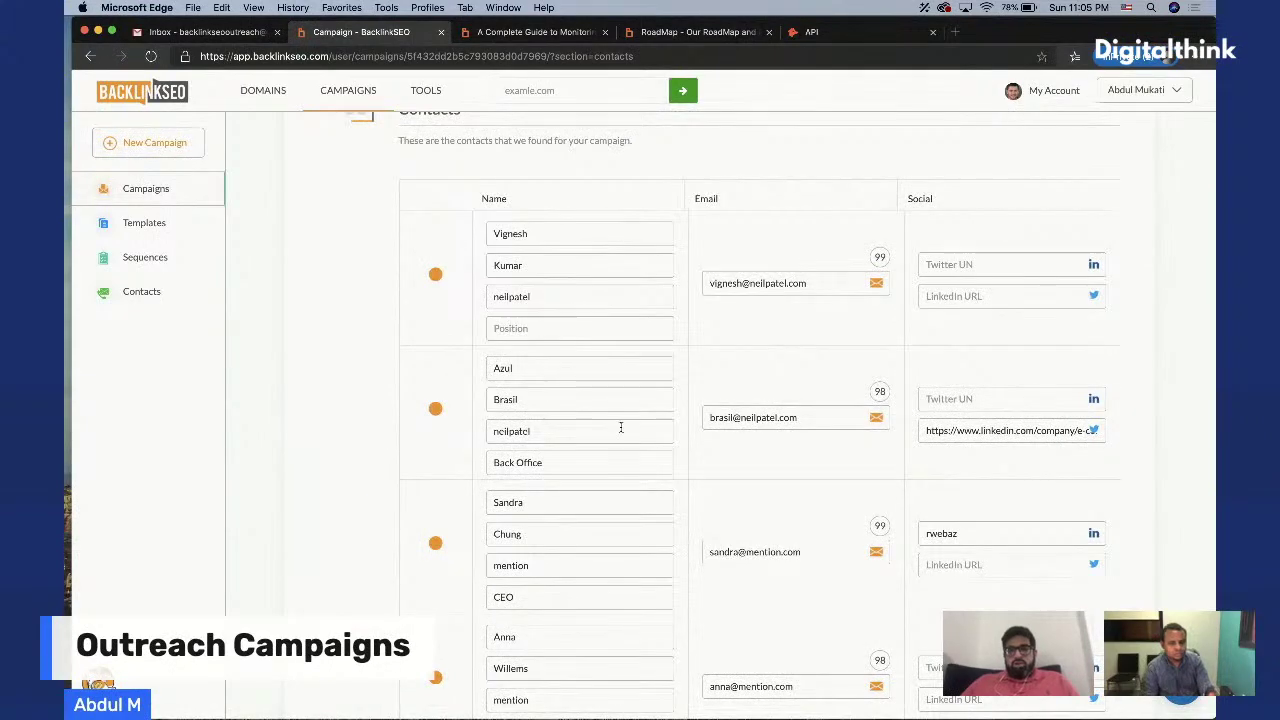
scroll(620, 427, down, 10)
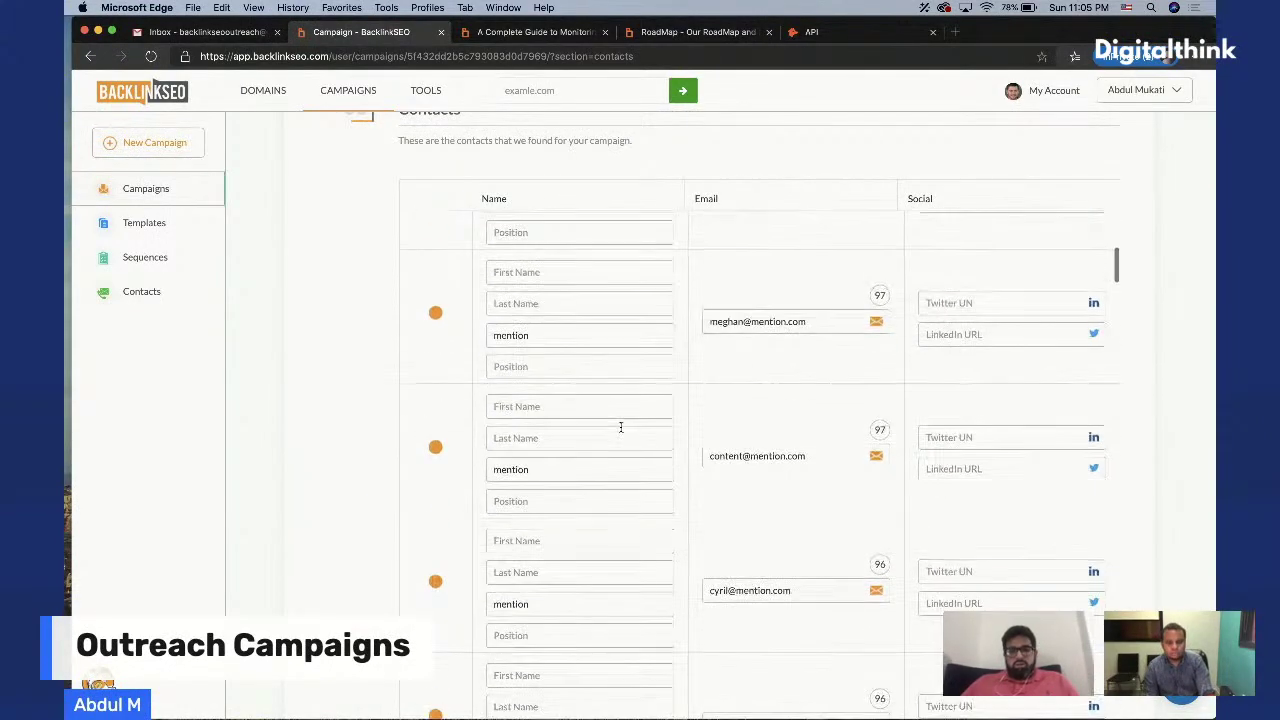
scroll(620, 427, up, 6)
scroll(620, 427, up, 1)
drag(929, 333, 1061, 330)
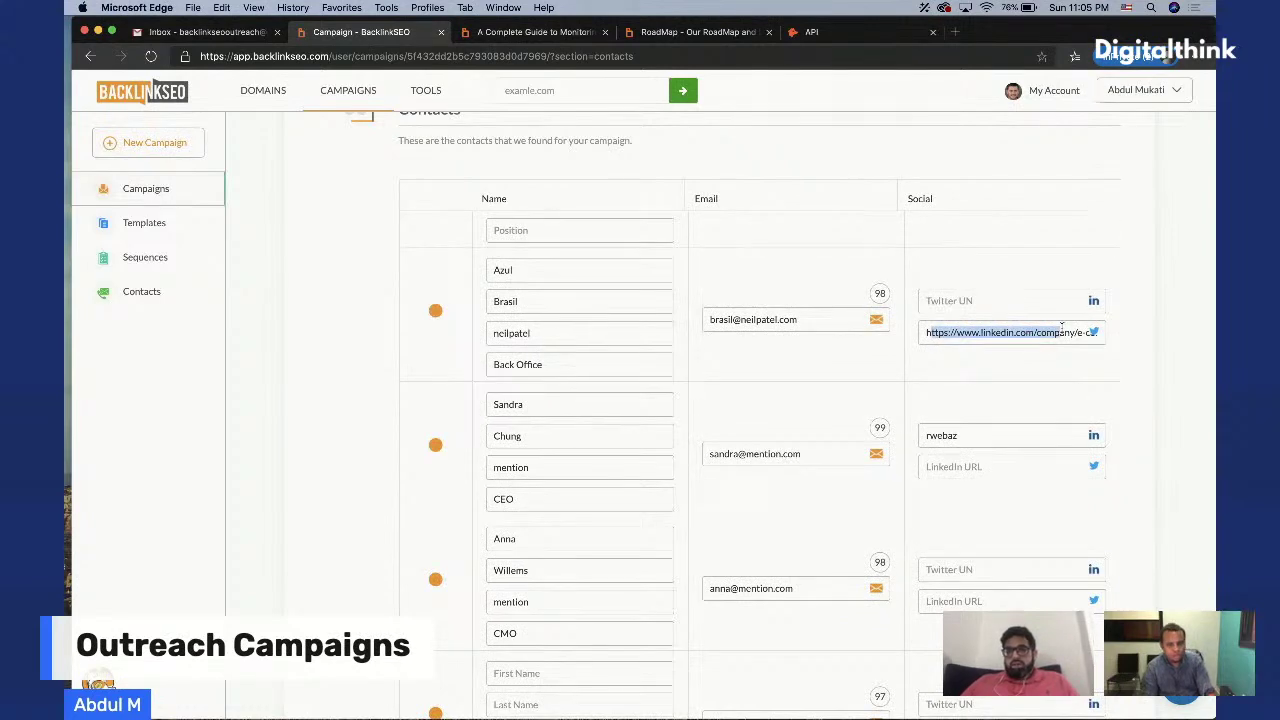
triple_click(1031, 332)
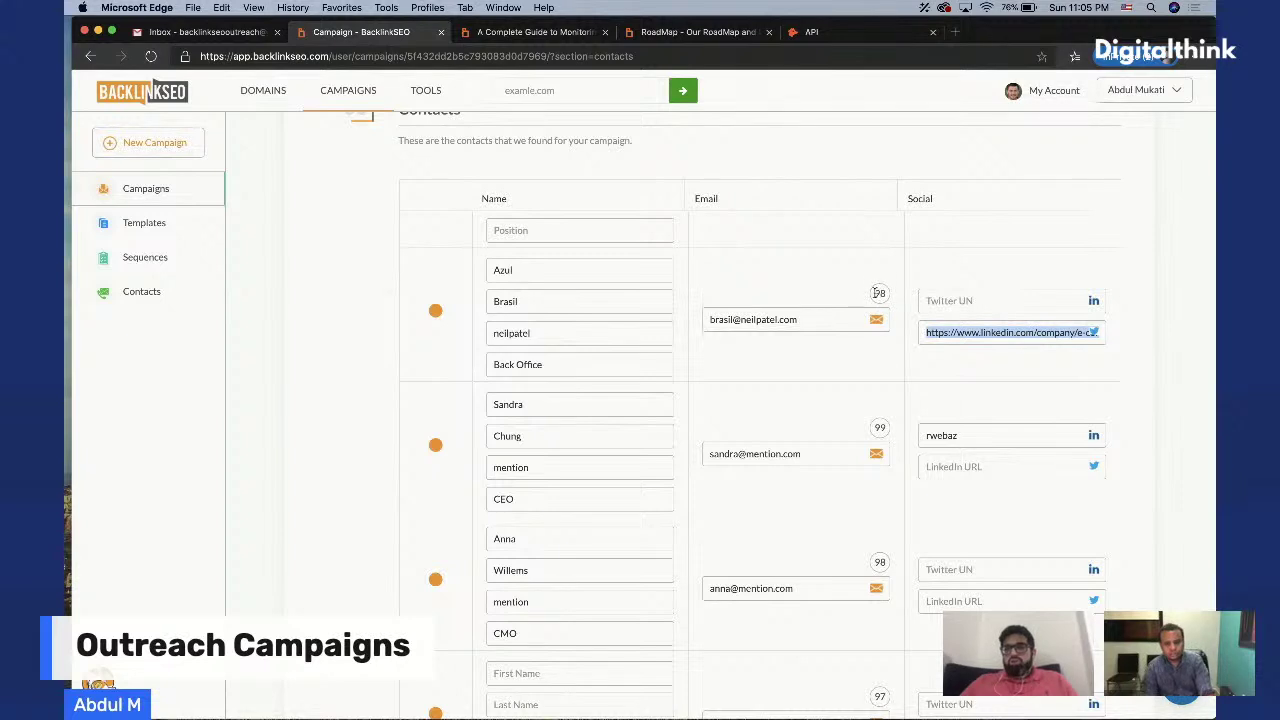
click(877, 293)
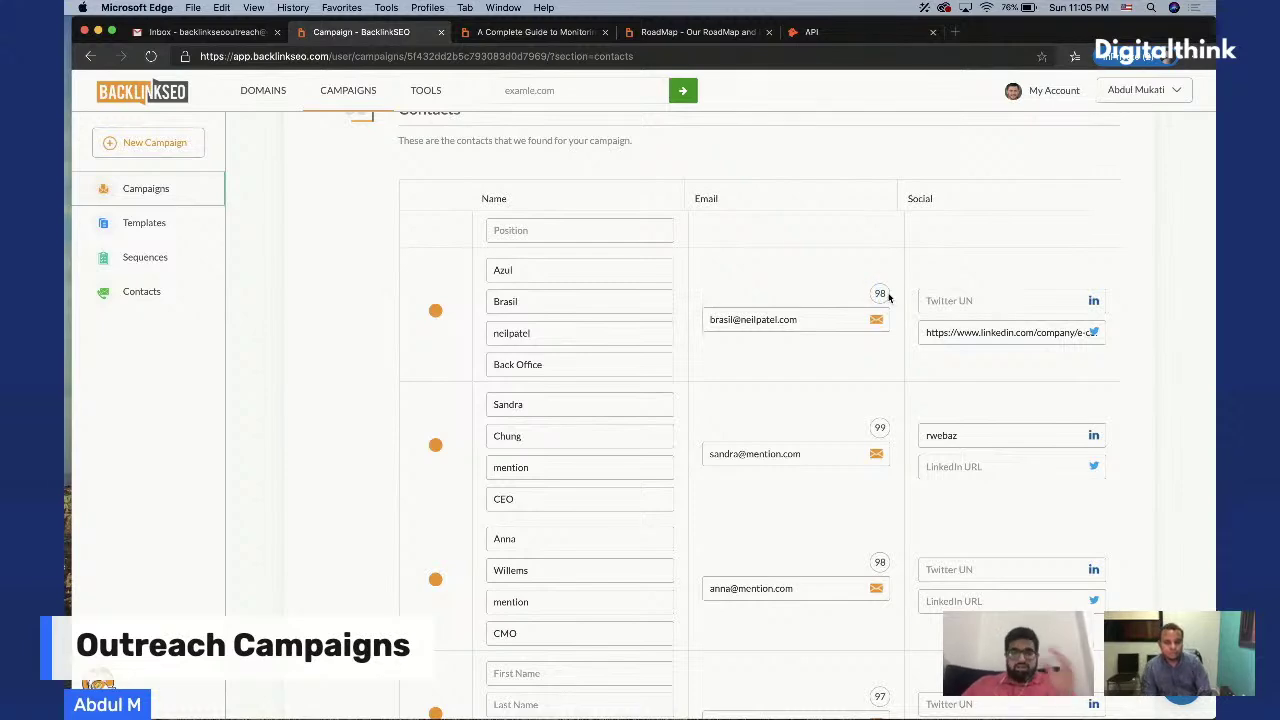
scroll(885, 330, down, 10)
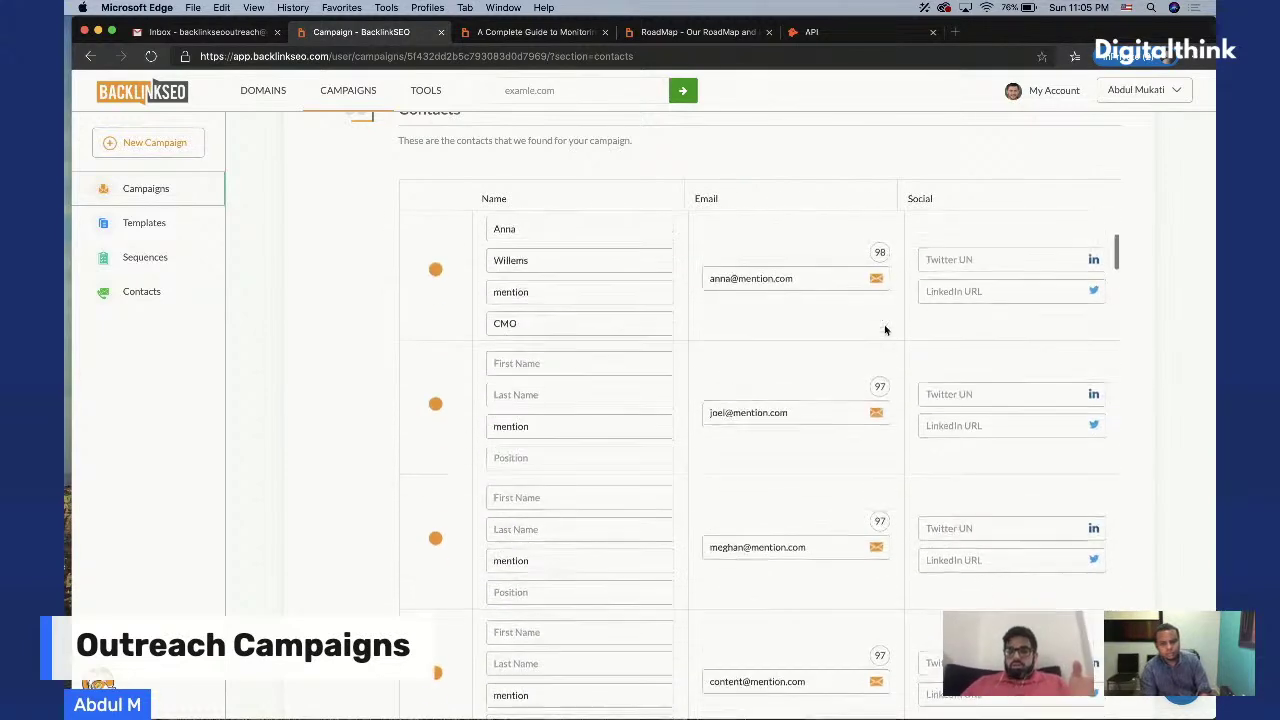
scroll(881, 536, down, 10)
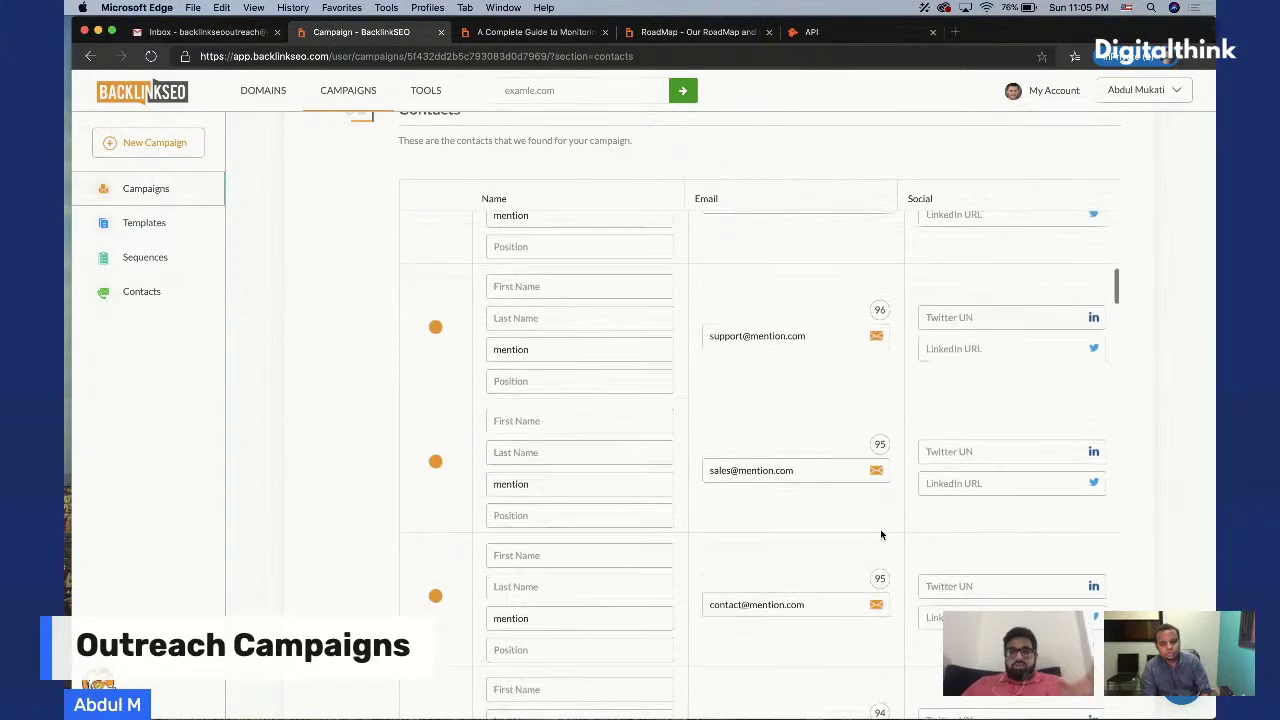
scroll(881, 535, down, 3)
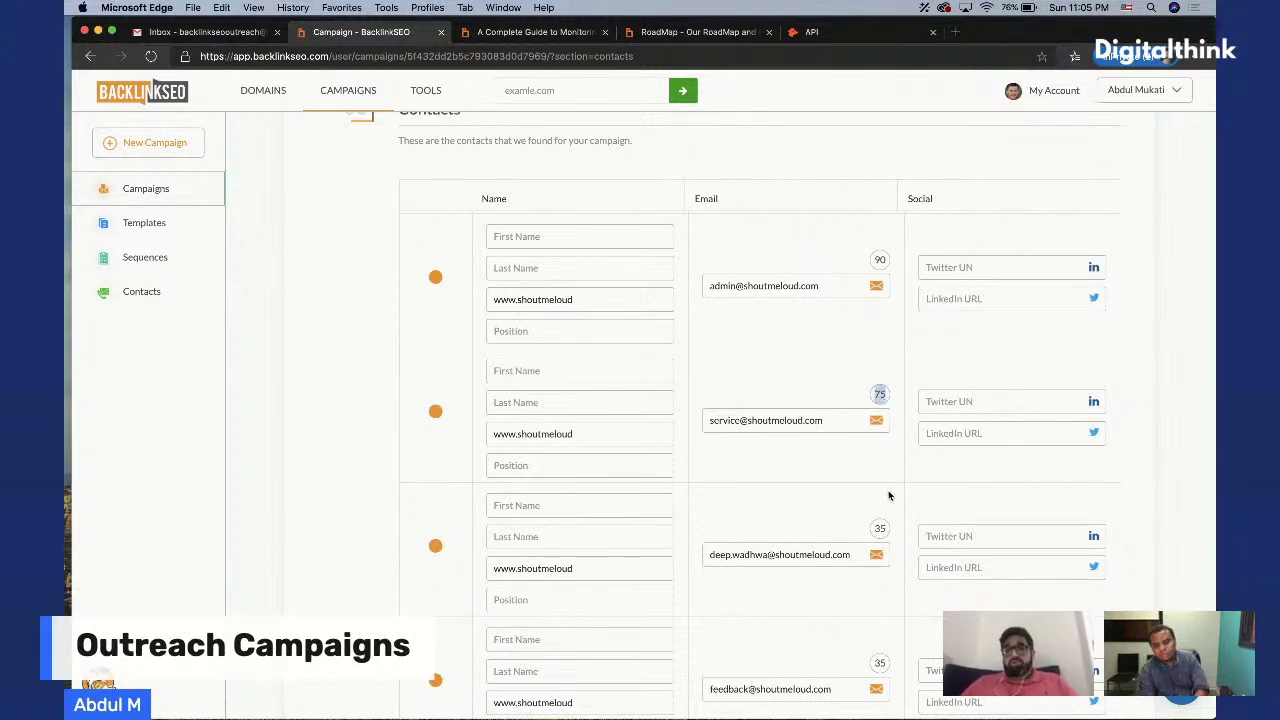
Exclude the two shoutmeloud contacts with confidence score 35 and the first four codefuel contacts from the campaign
scroll(889, 495, down, 5)
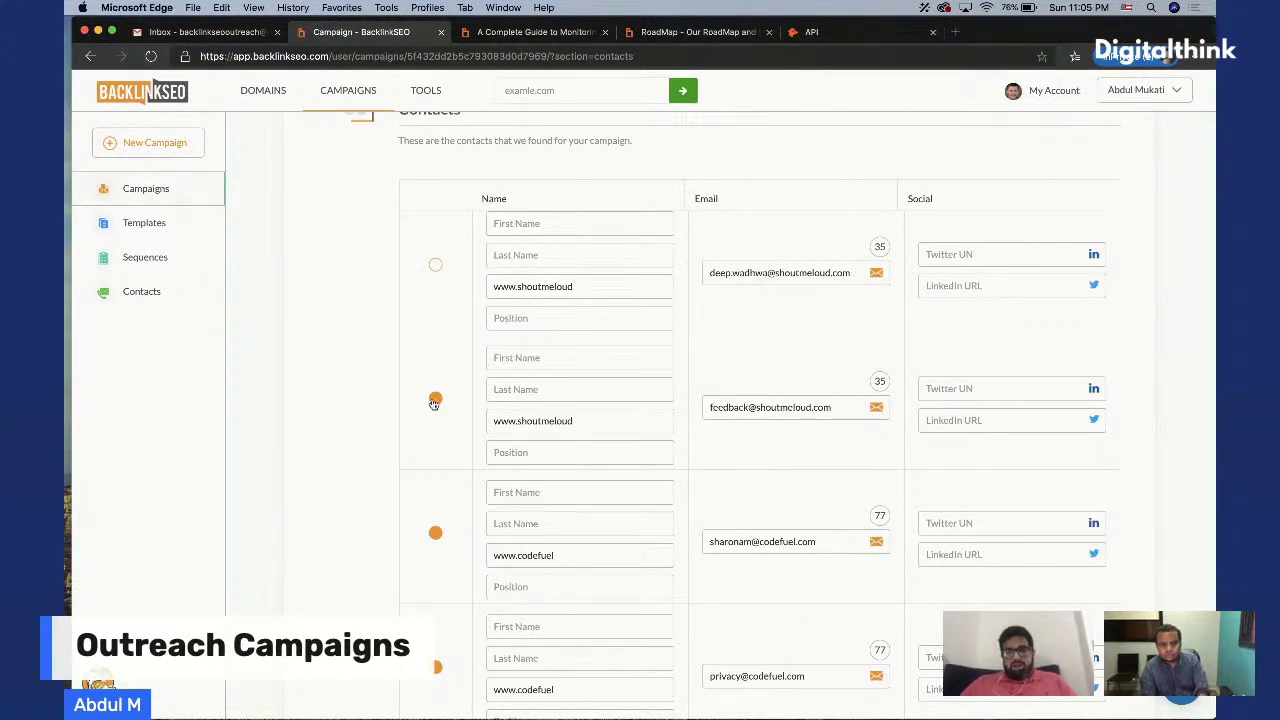
scroll(478, 592, down, 2)
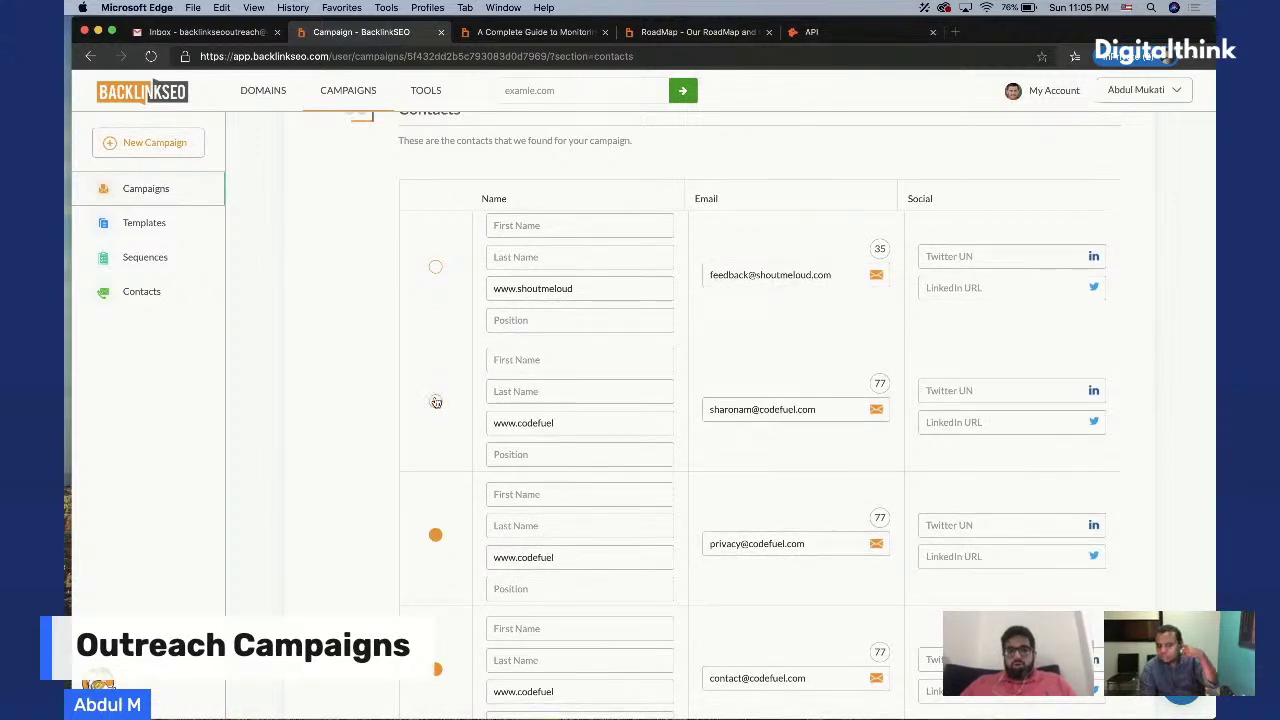
scroll(437, 540, down, 2)
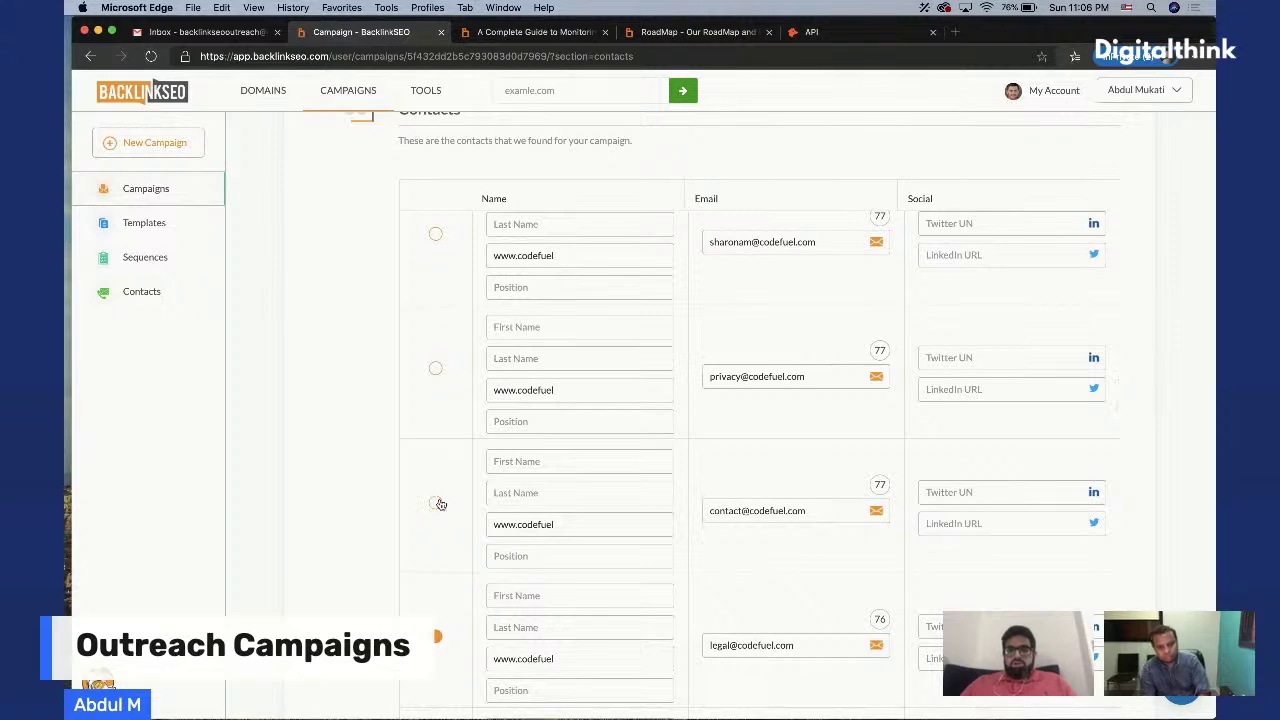
scroll(437, 600, down, 4)
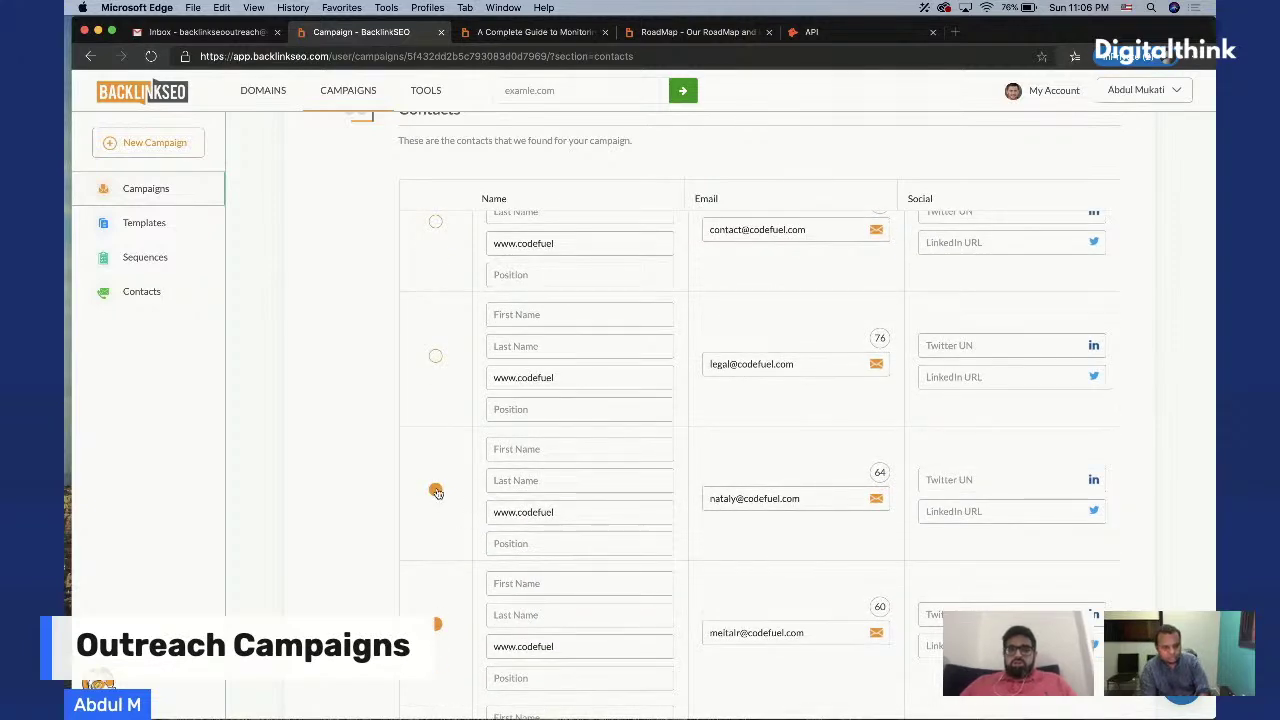
scroll(550, 445, up, 15)
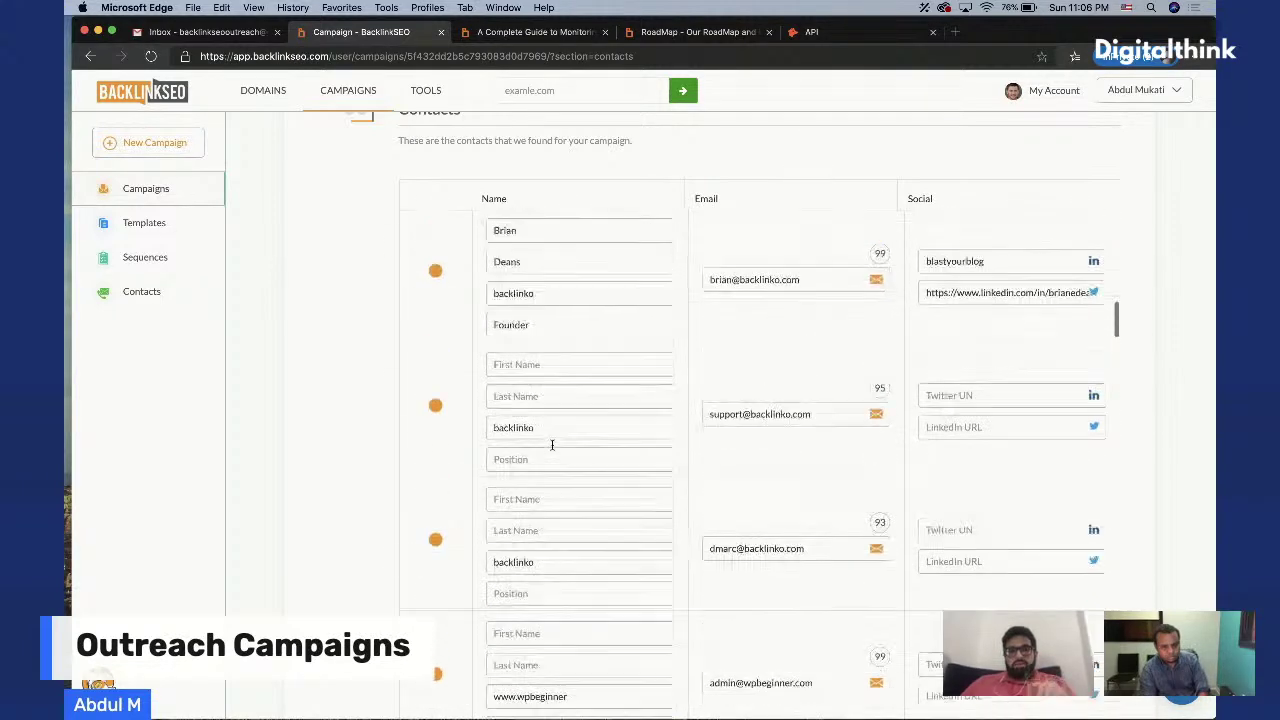
scroll(552, 449, up, 10)
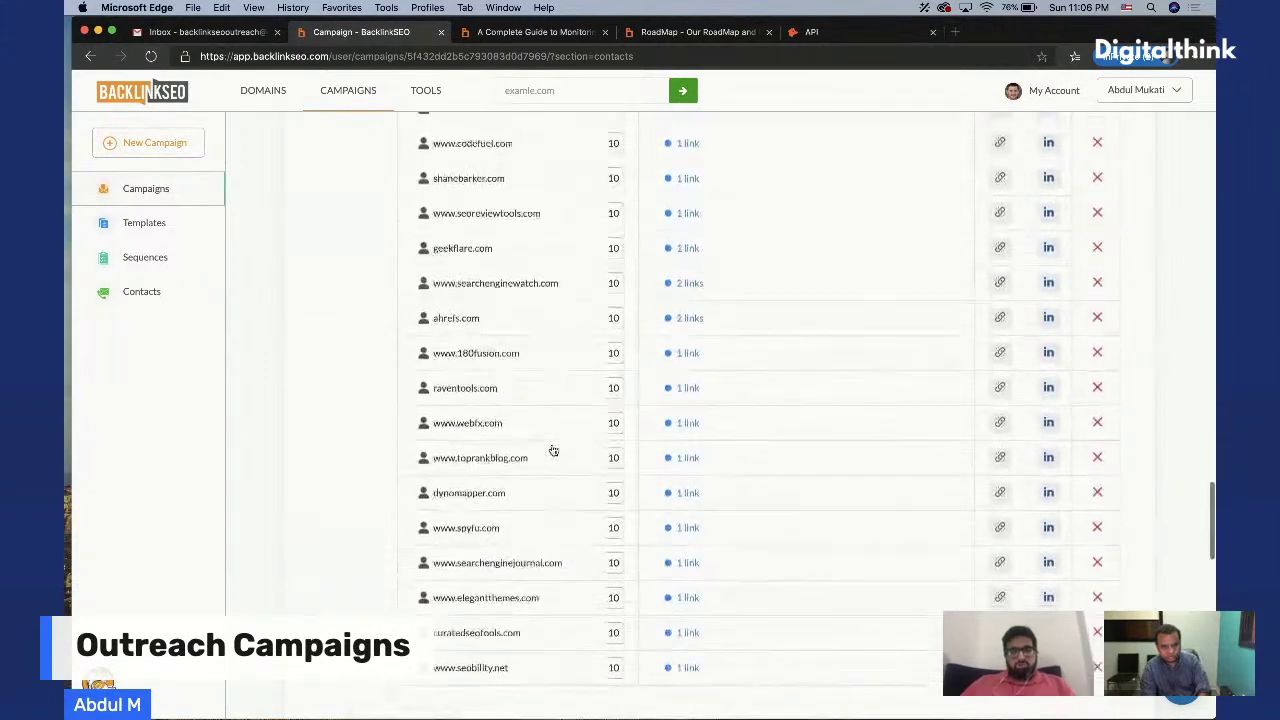
scroll(553, 451, down, 1)
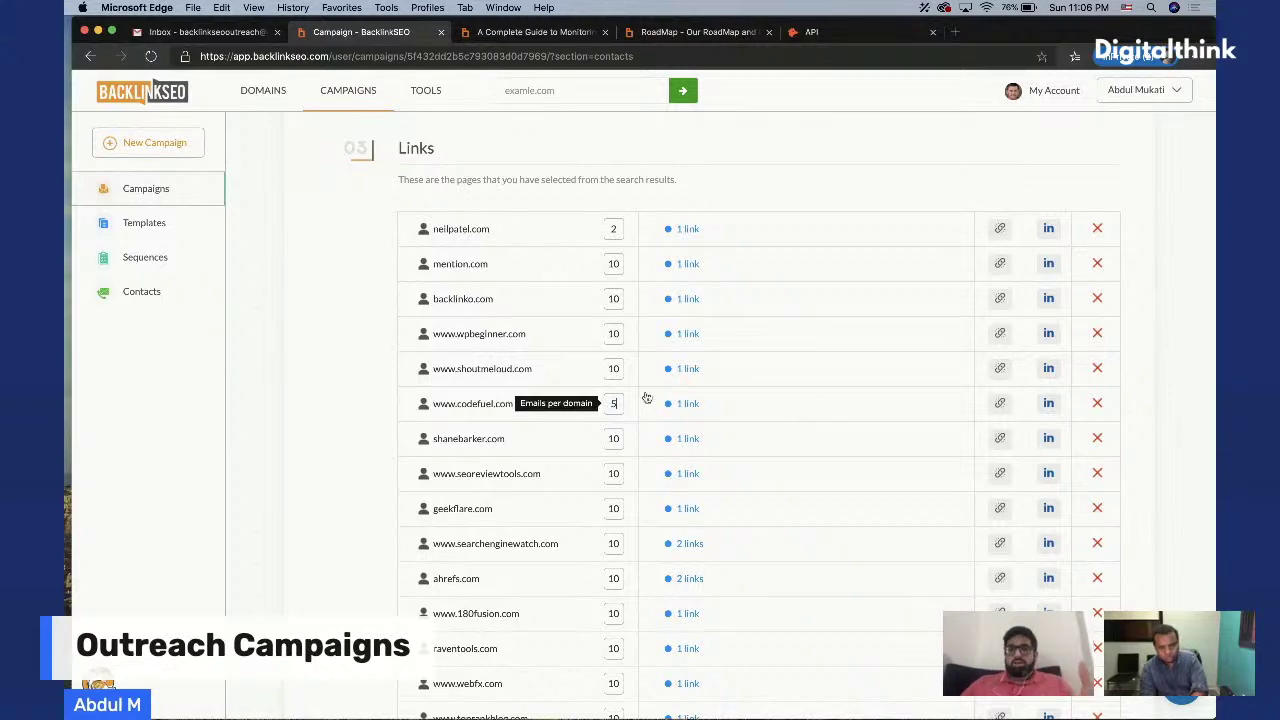
Choose Tools as the email sequence for the campaign's contacts
scroll(740, 455, down, 20)
scroll(718, 325, up, 4)
scroll(718, 325, up, 10)
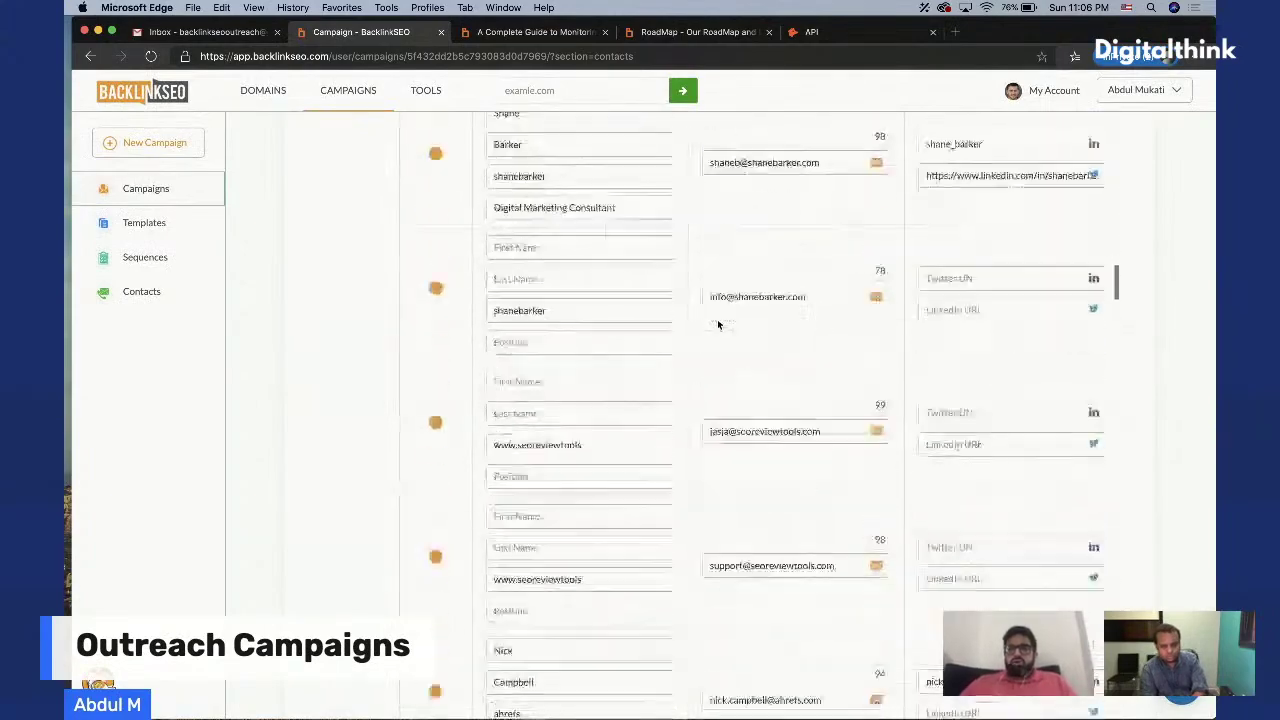
scroll(717, 323, down, 15)
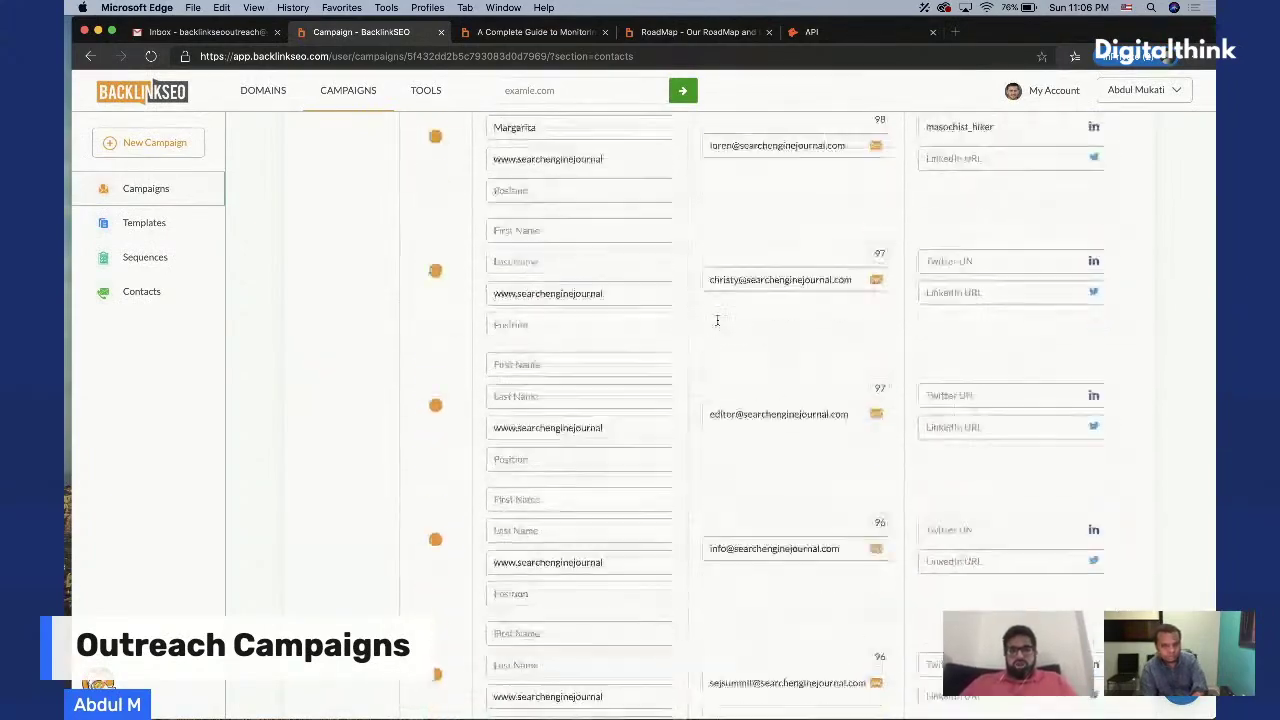
scroll(717, 323, down, 10)
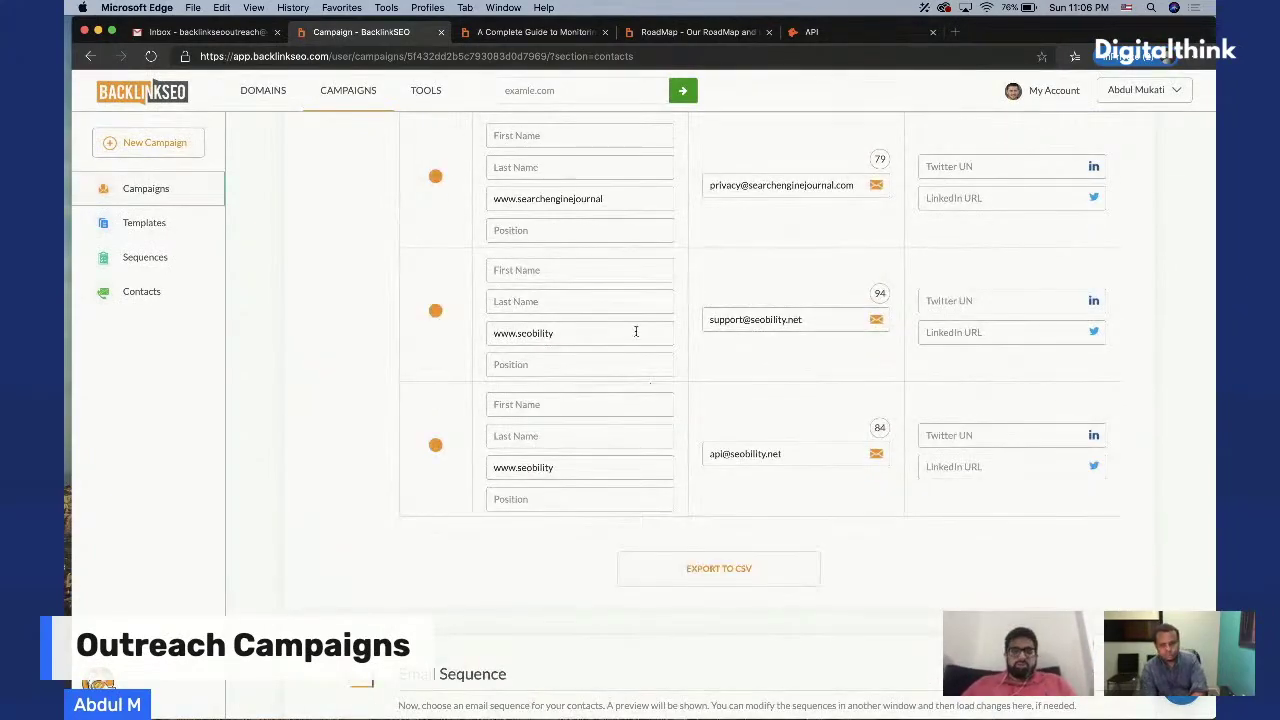
scroll(635, 331, down, 3)
scroll(619, 504, down, 3)
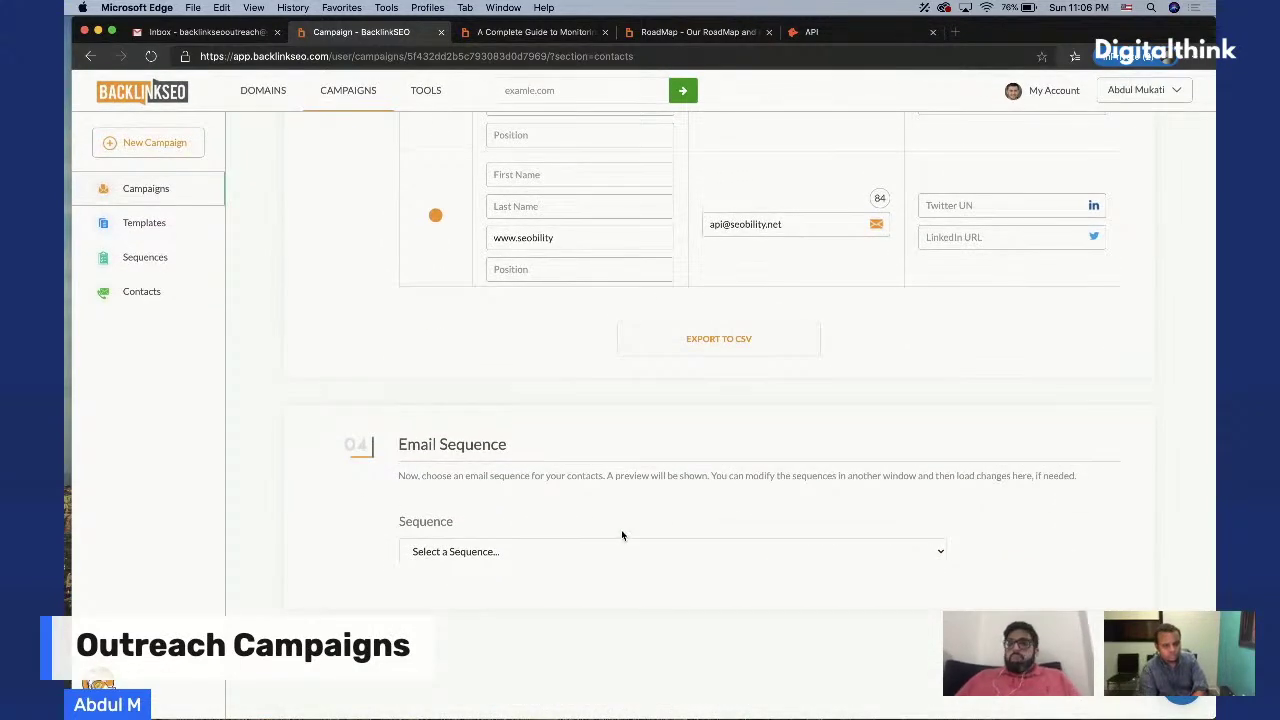
scroll(621, 529, up, 1)
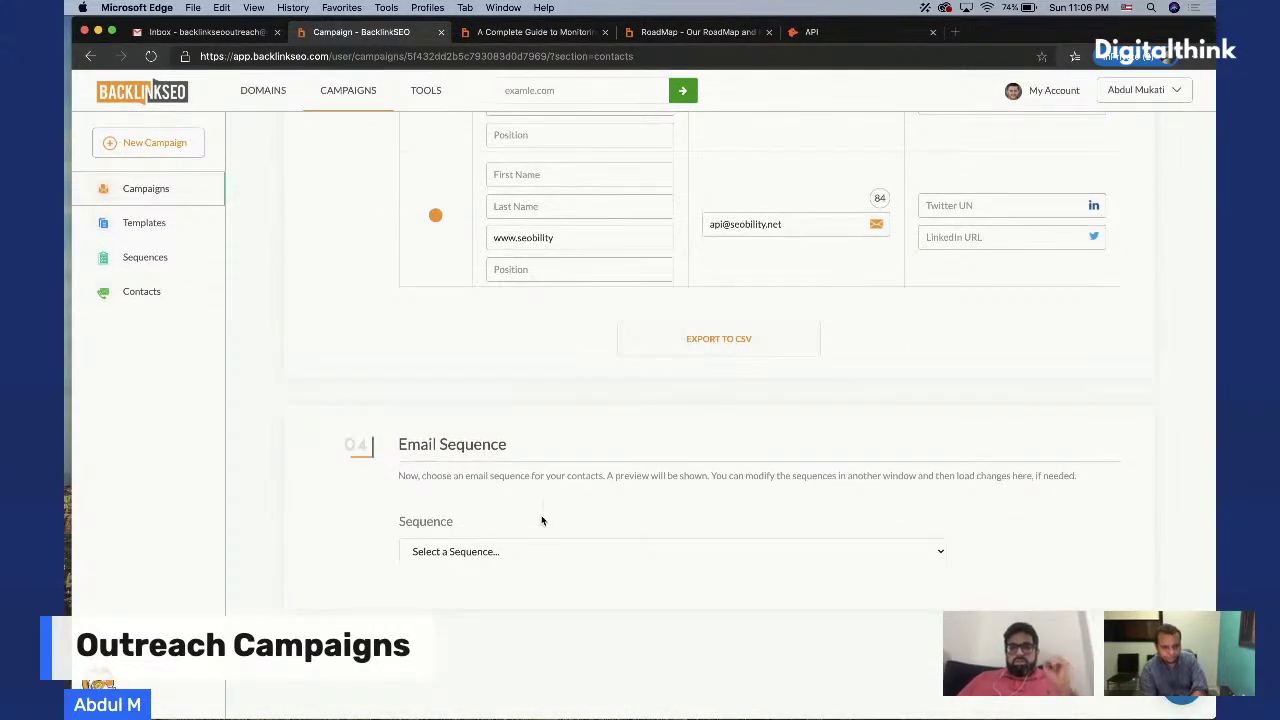
click(546, 553)
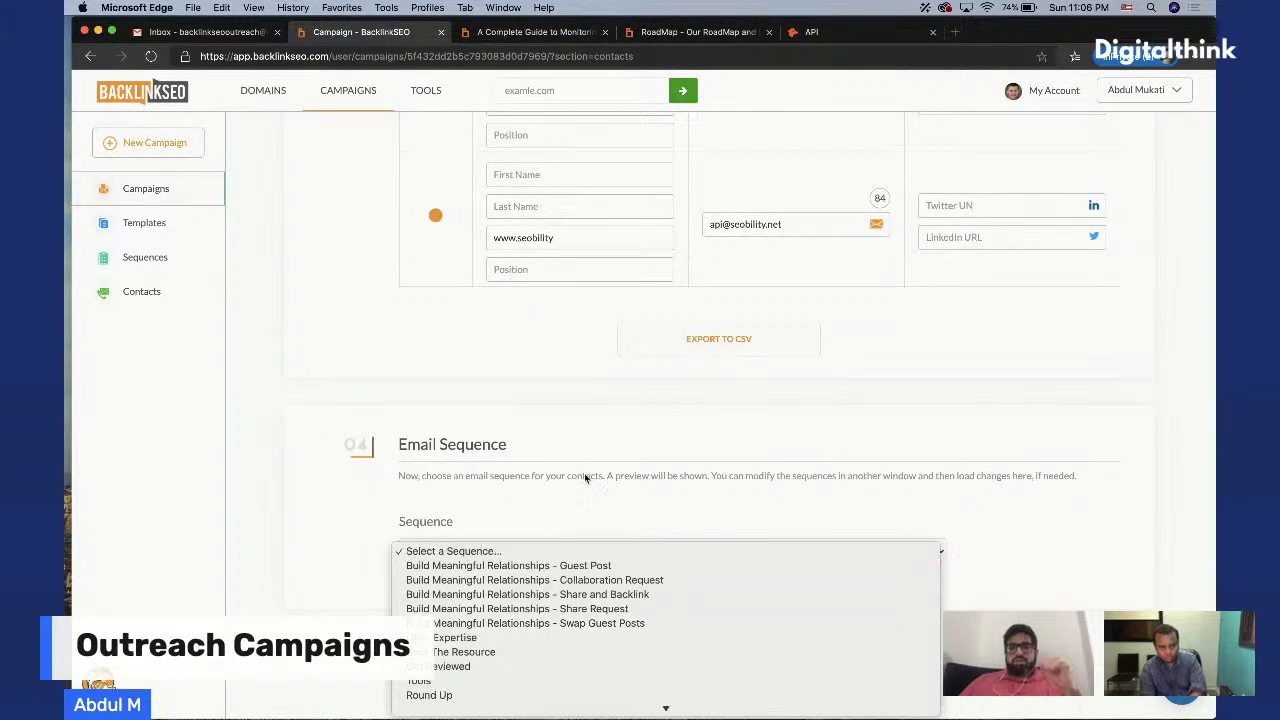
scroll(616, 600, down, 1)
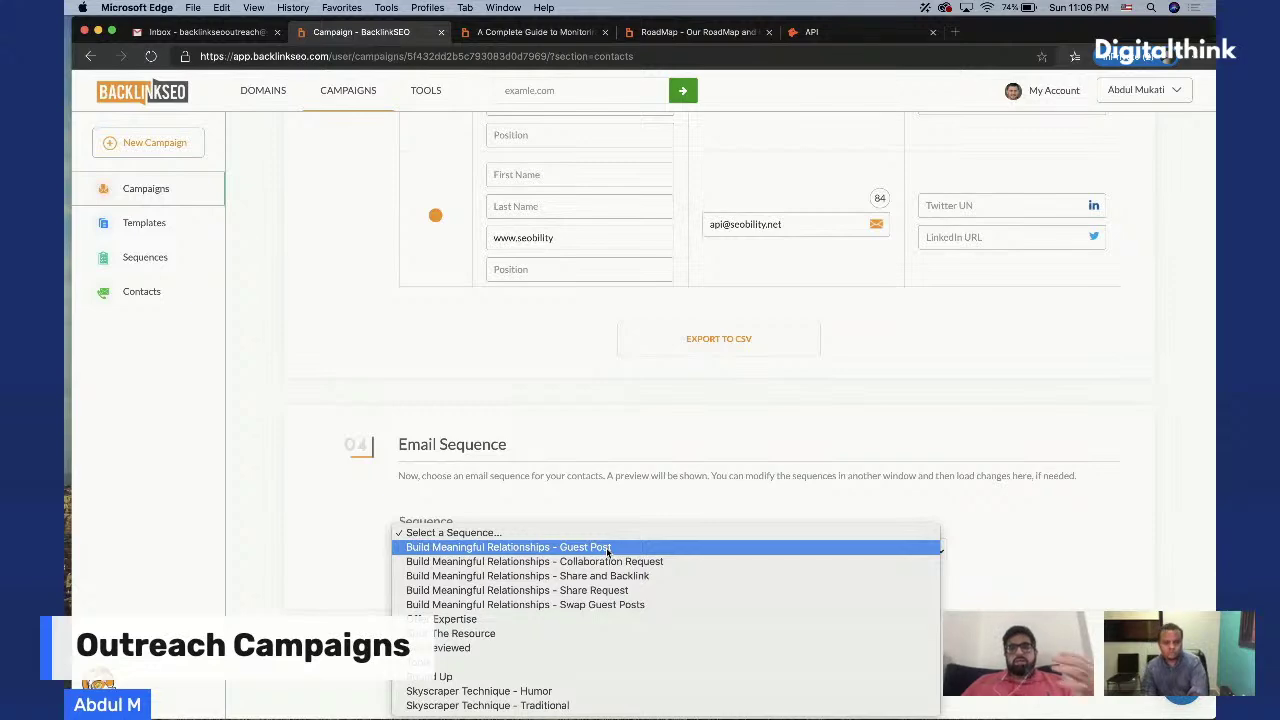
click(574, 662)
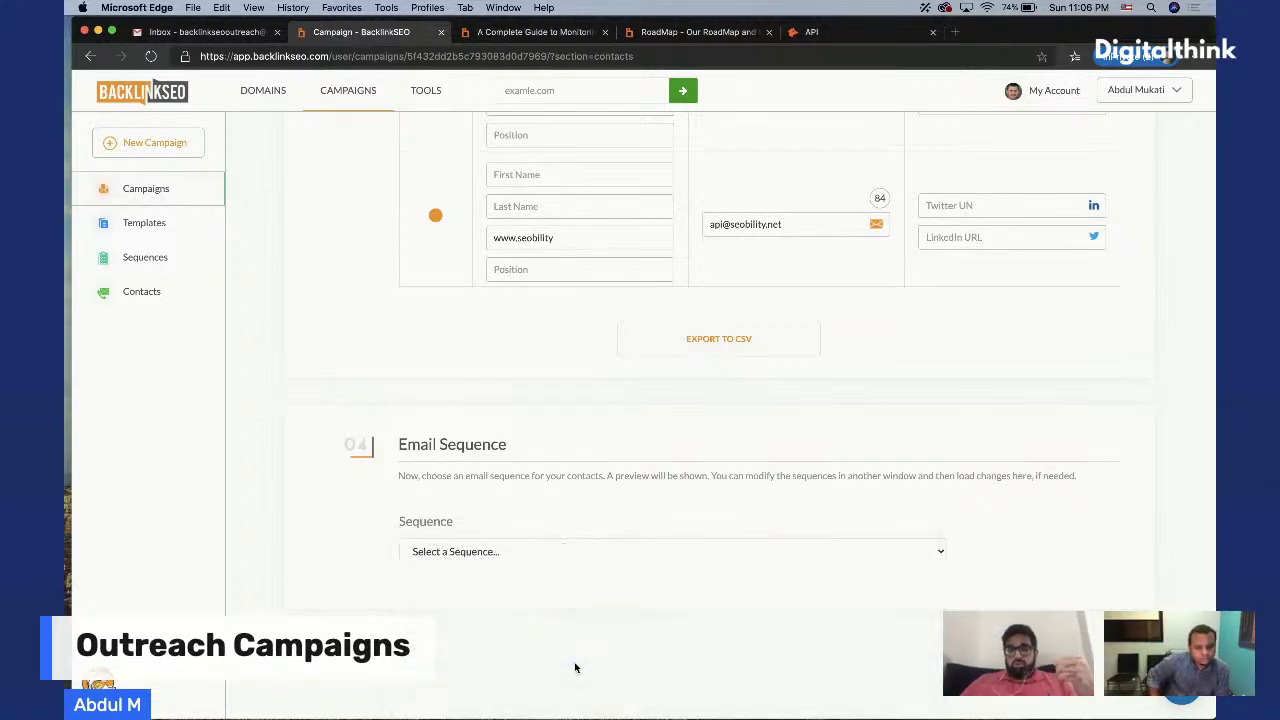
Review the Tools sequence and preview the Tools 1 email for different neilpatel.com and mention.com contacts, checking the merged names and post links
scroll(663, 460, down, 5)
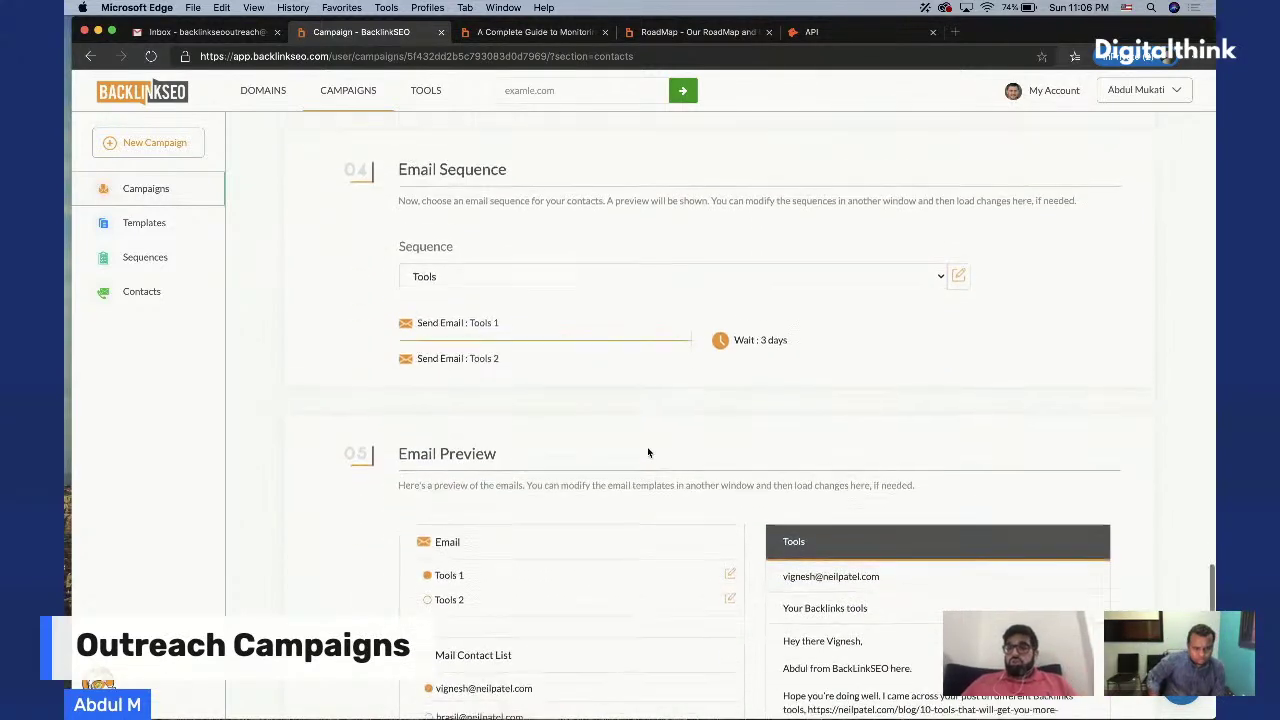
scroll(647, 446, down, 3)
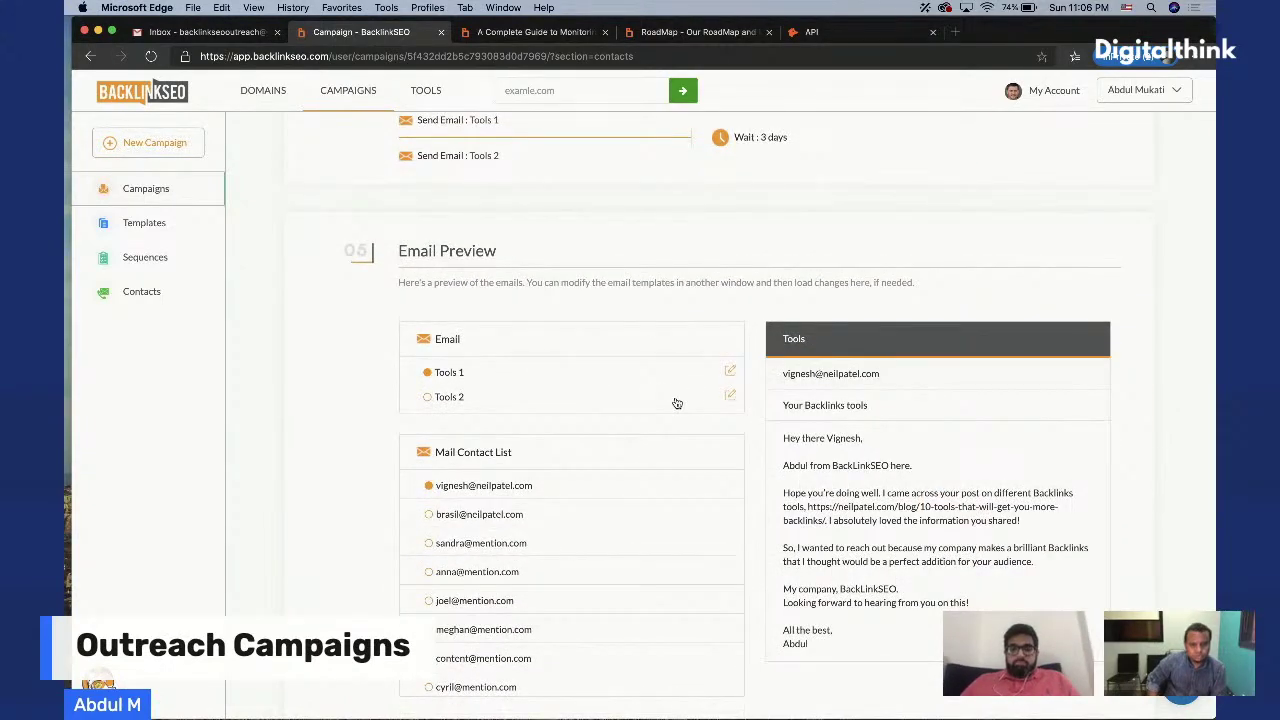
click(683, 483)
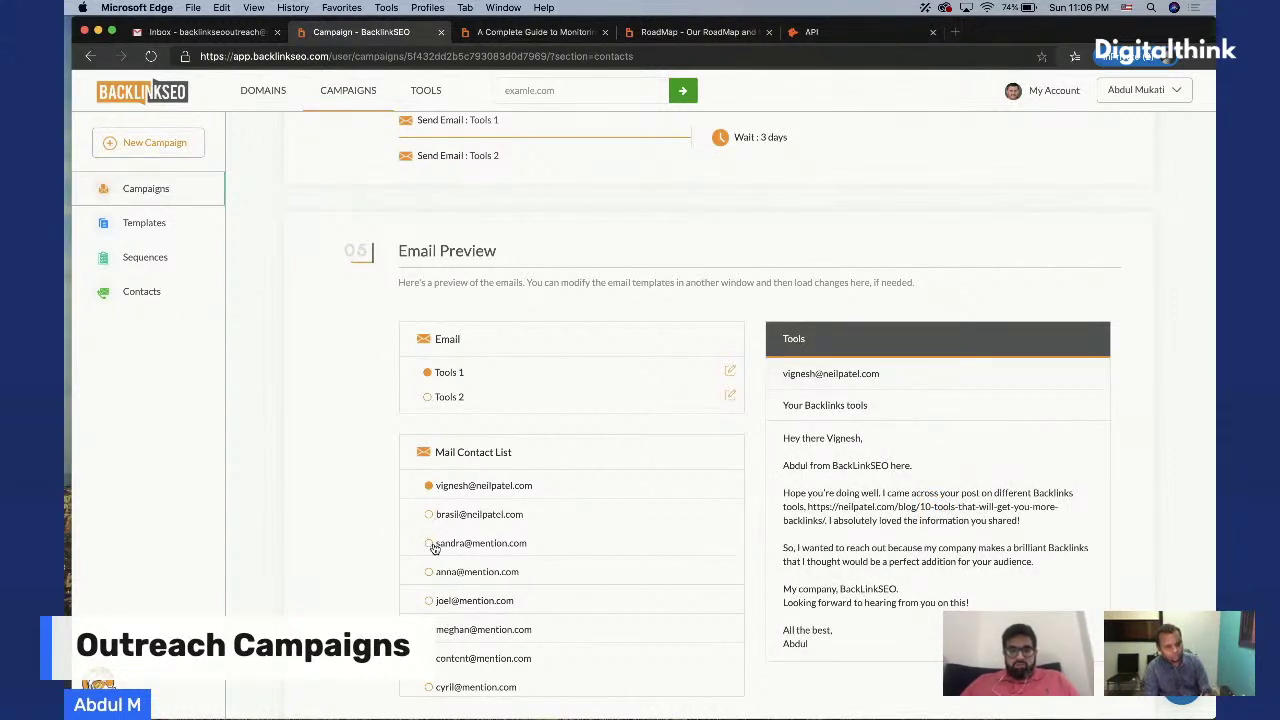
click(467, 546)
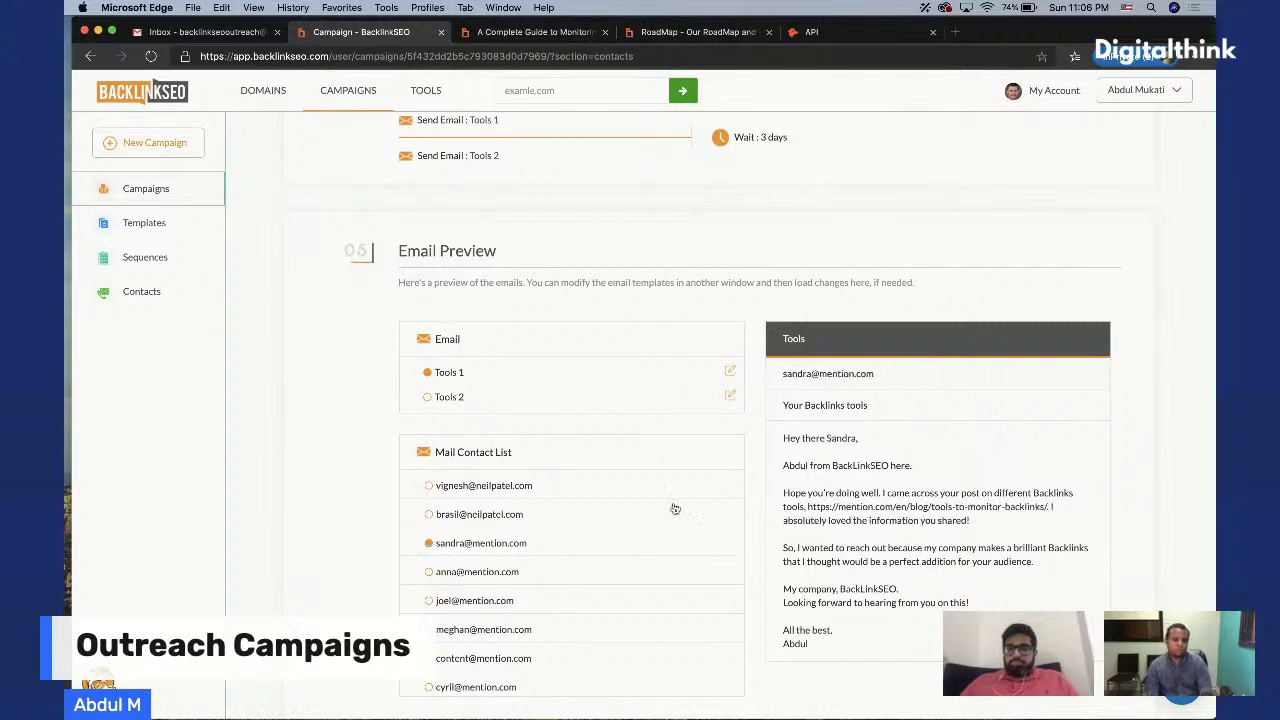
click(528, 487)
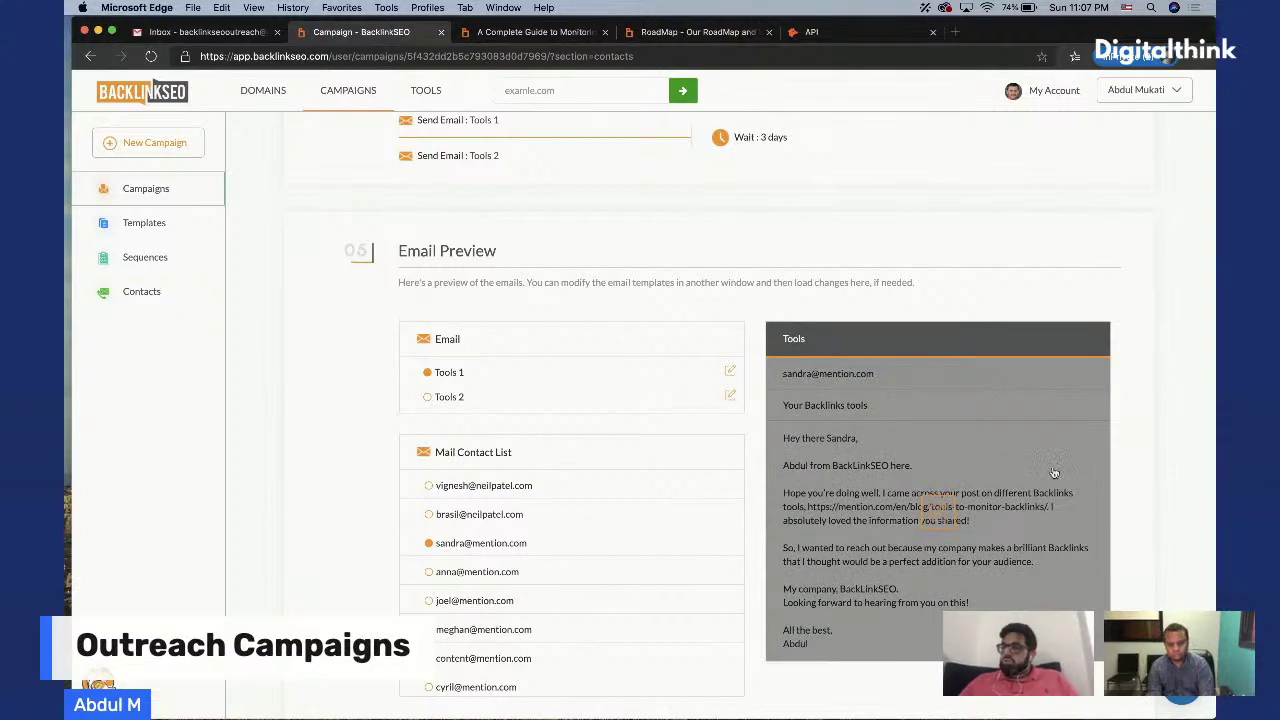
Set the campaign's Post Keywords to Backlink, and reselect the Tools email sequence to refresh the email previews
scroll(980, 310, up, 20)
scroll(981, 316, up, 15)
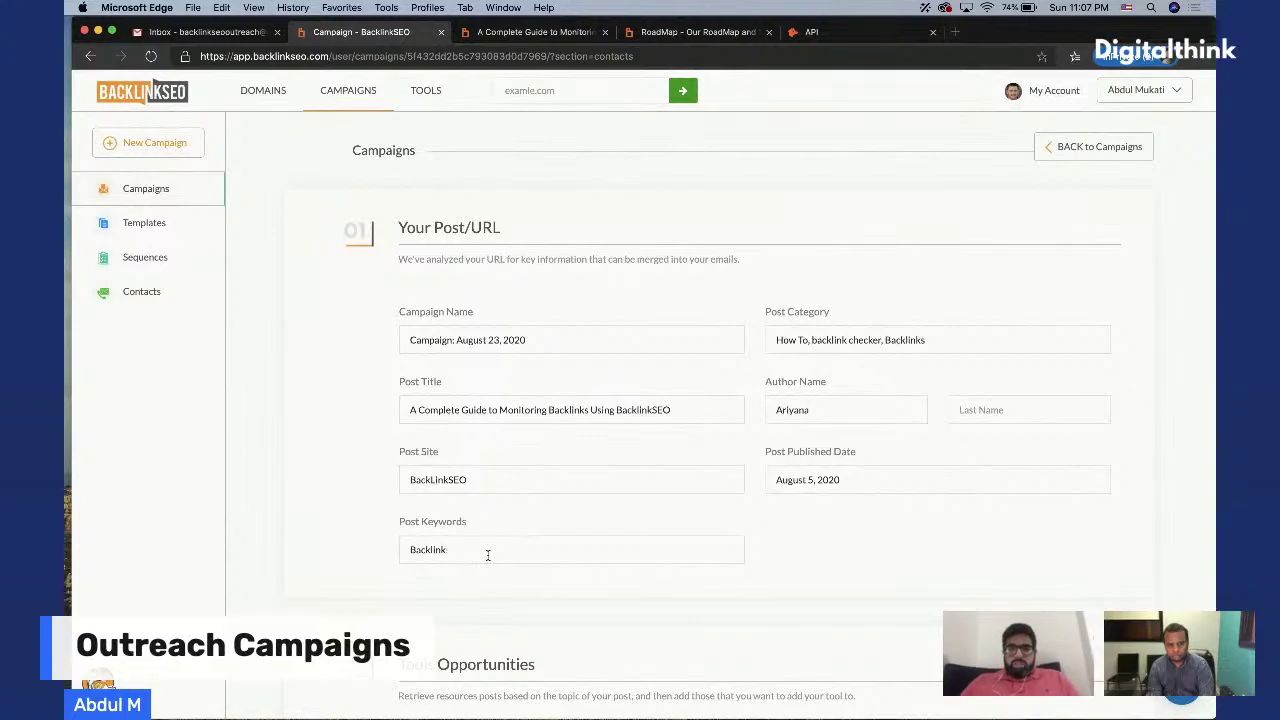
scroll(661, 536, down, 20)
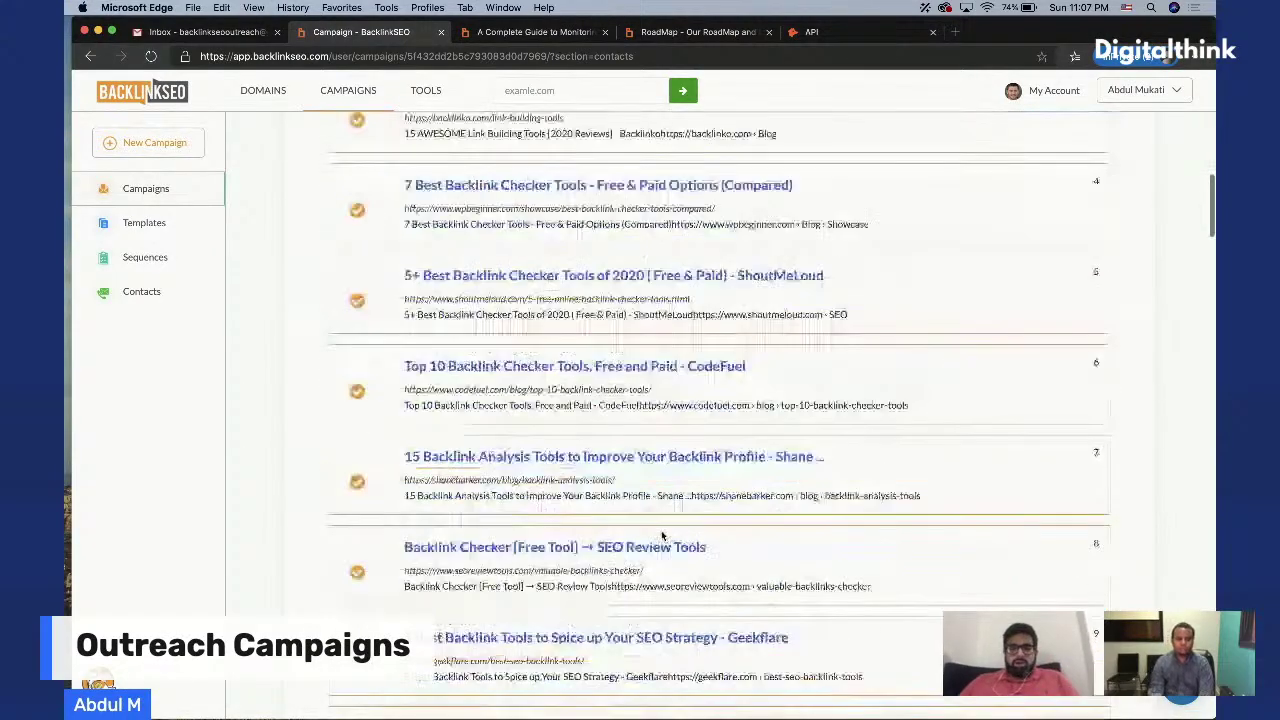
scroll(661, 536, up, 5)
scroll(661, 536, down, 20)
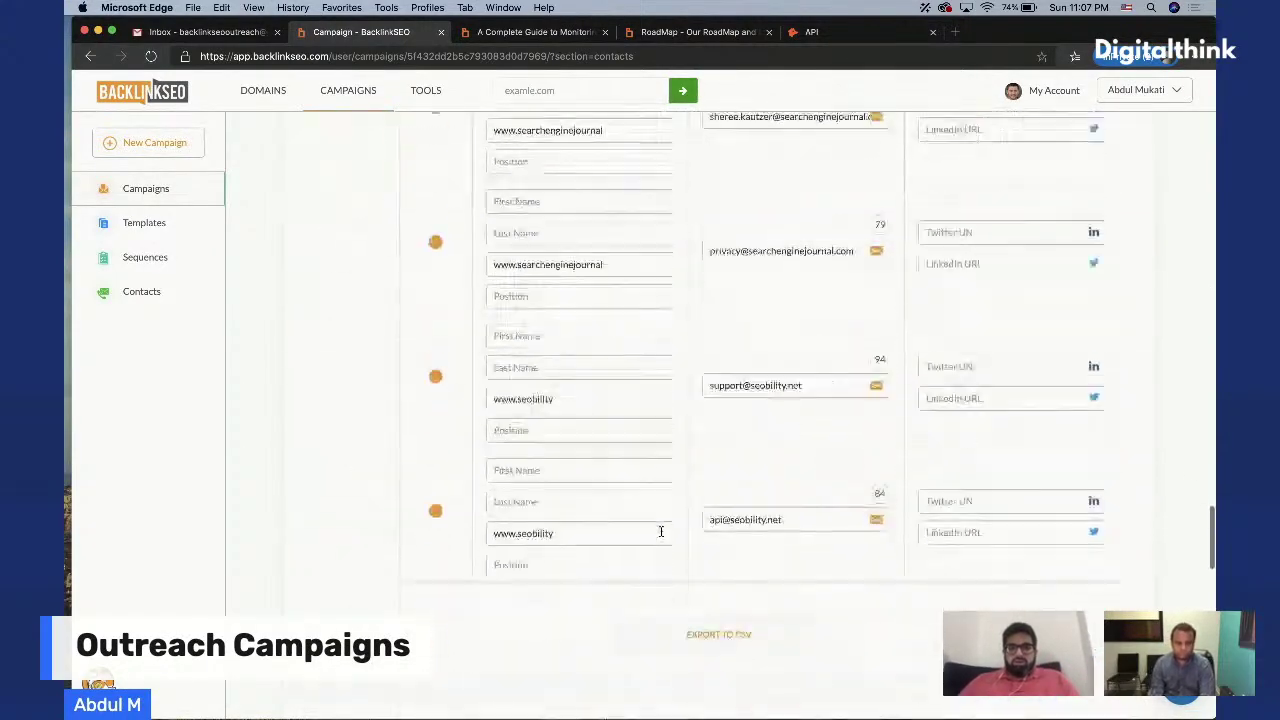
scroll(640, 470, up, 6)
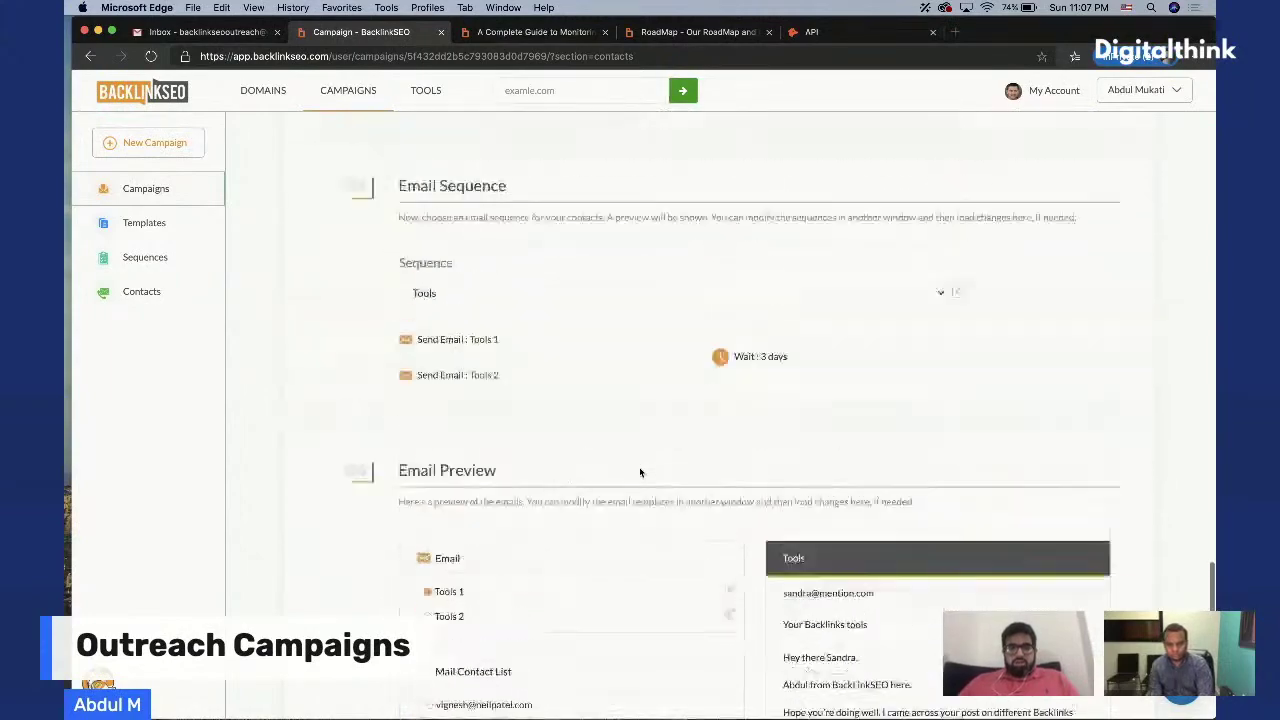
click(601, 390)
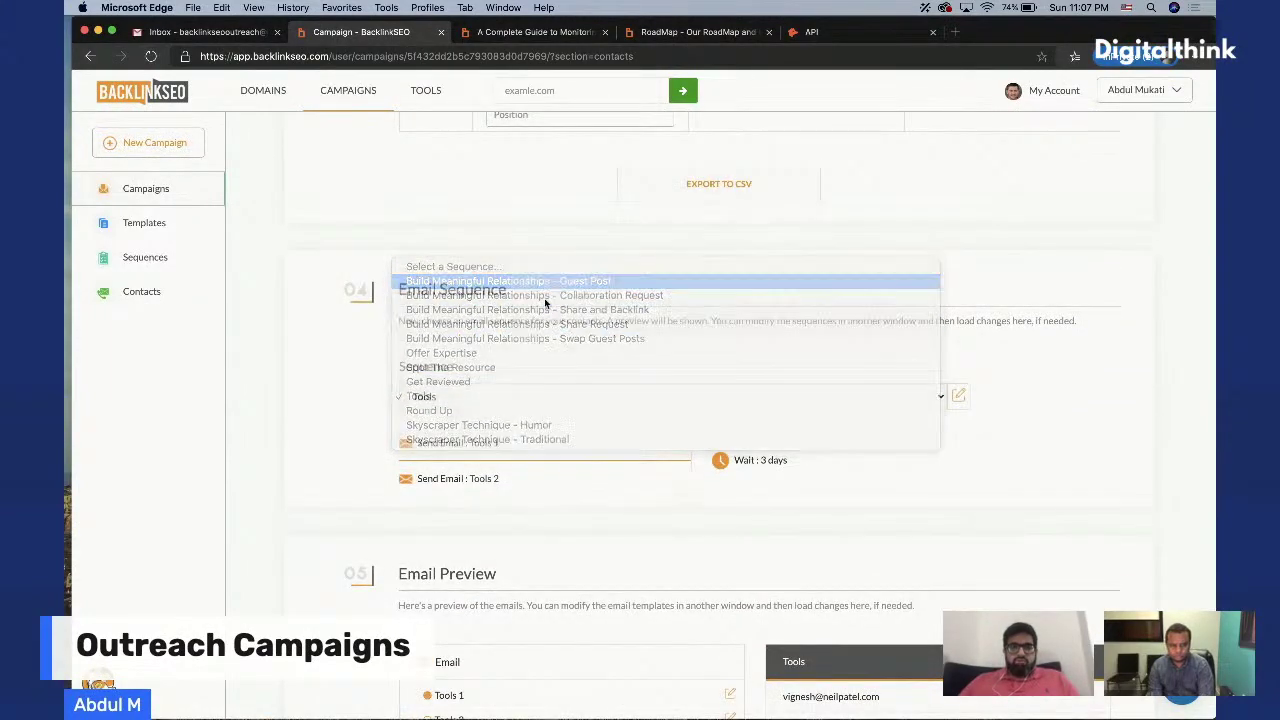
click(544, 281)
click(536, 395)
click(531, 511)
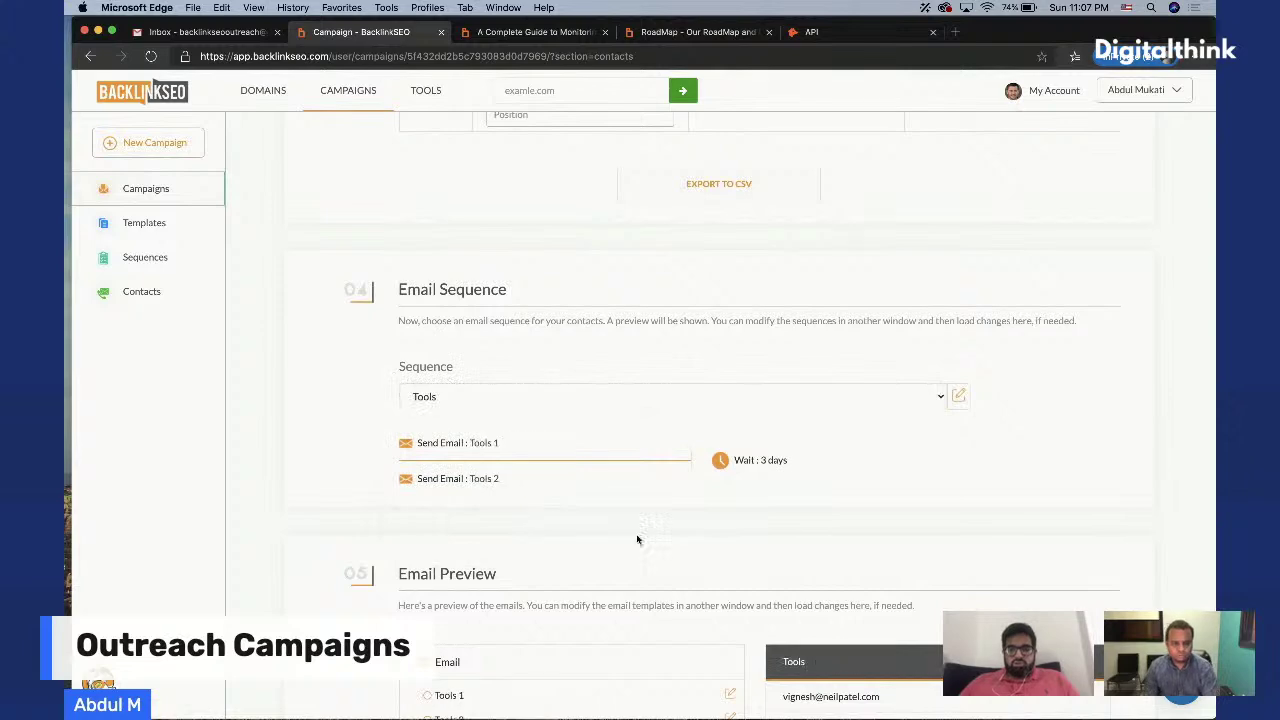
Open the Tools 1 email to the first neilpatel.com contact for editing, and check the keyword and post link in its message
scroll(636, 537, down, 5)
scroll(634, 537, down, 5)
scroll(727, 345, down, 3)
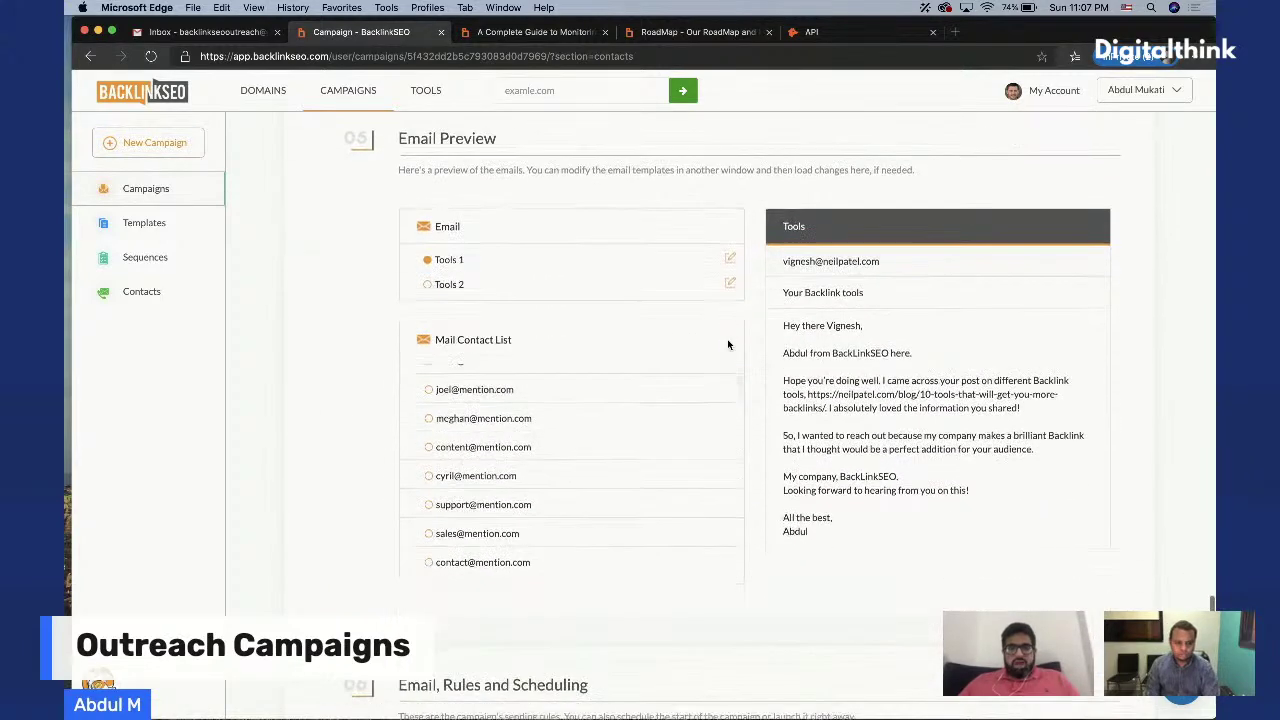
scroll(614, 443, up, 5)
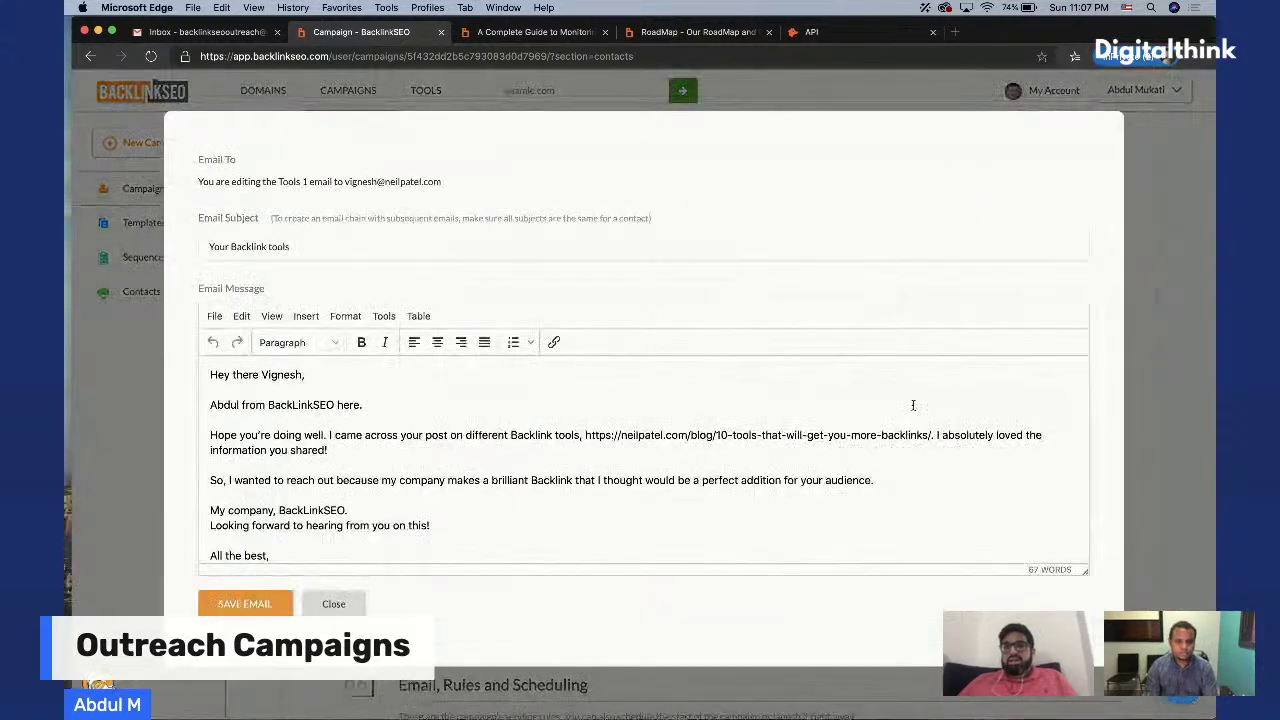
click(914, 410)
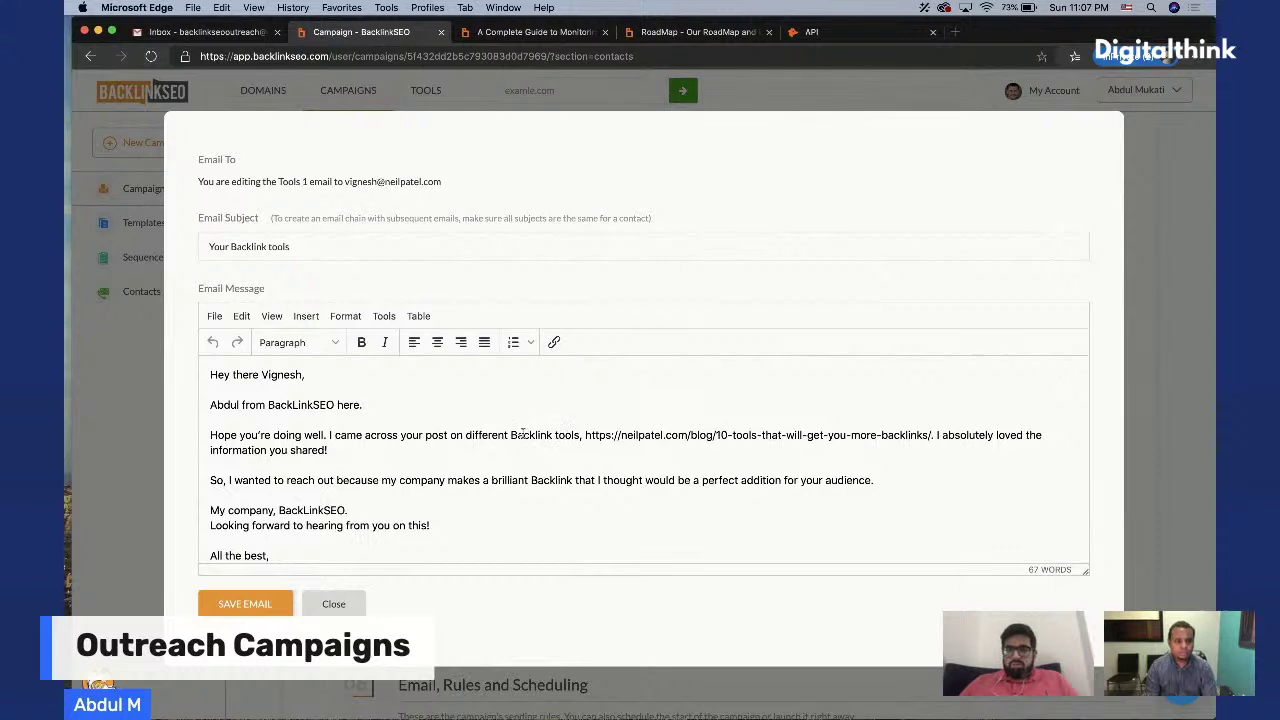
drag(511, 435, 567, 436)
click(553, 435)
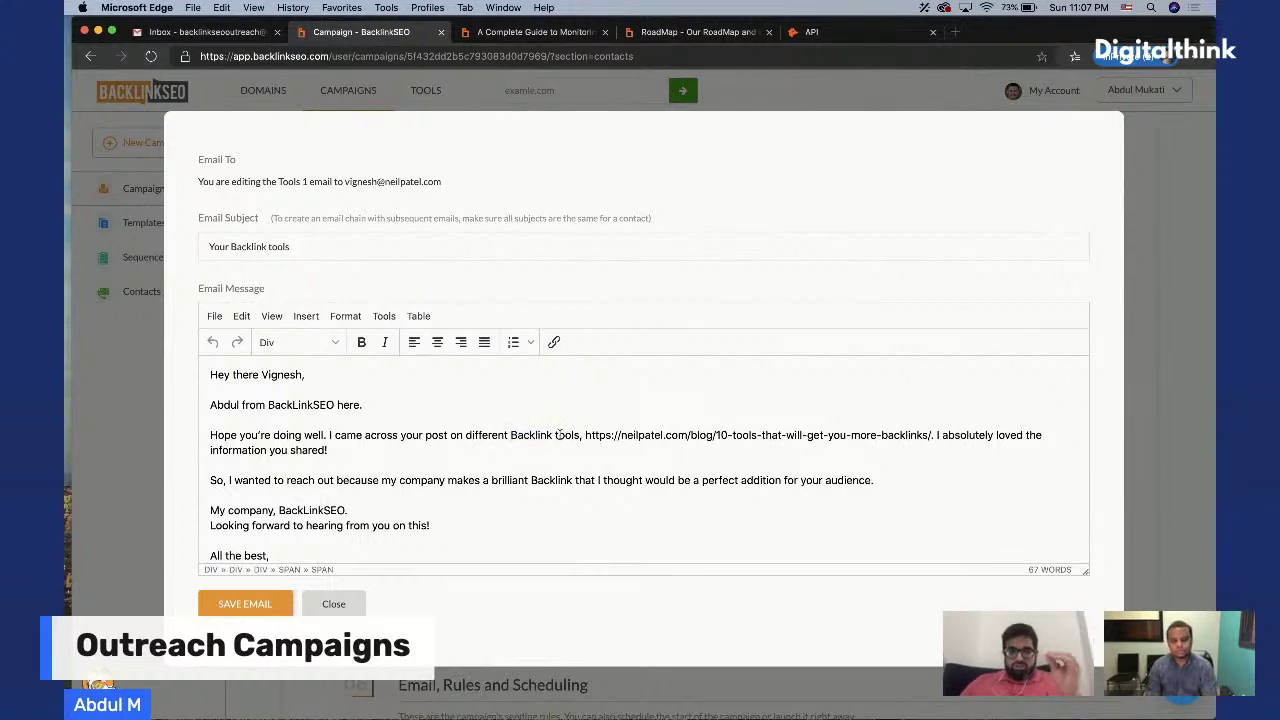
drag(585, 435, 770, 437)
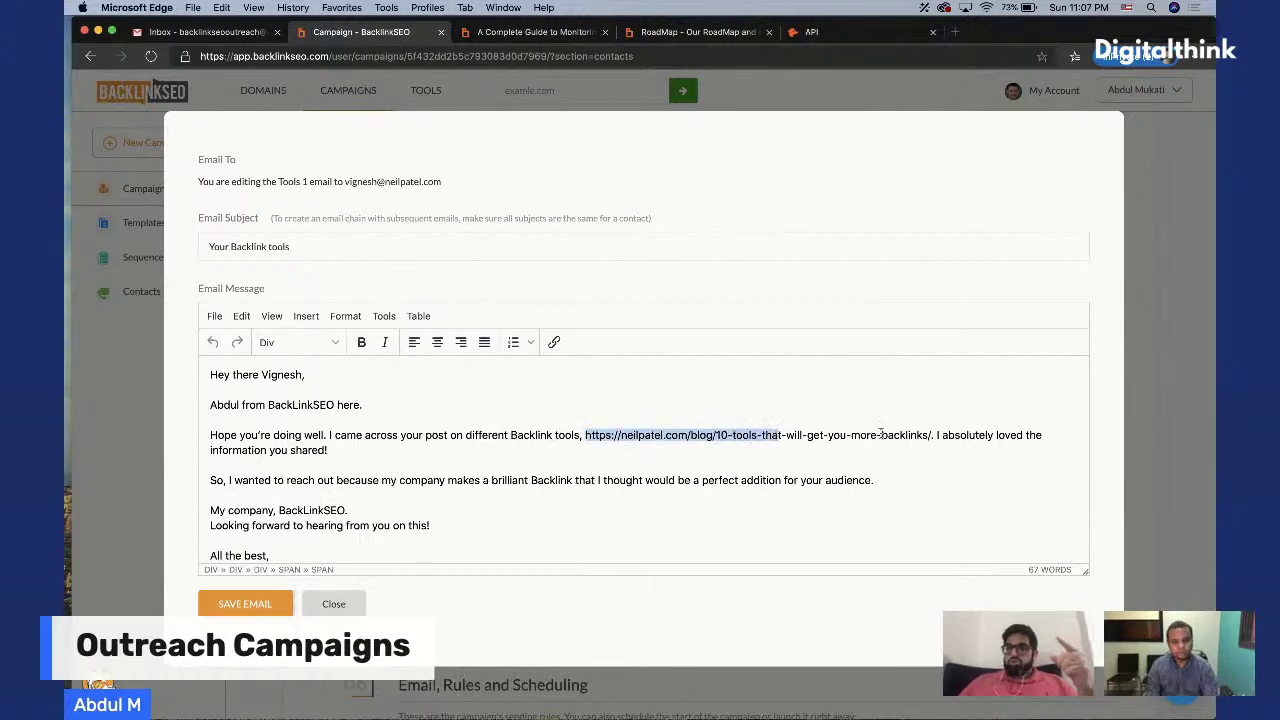
click(928, 435)
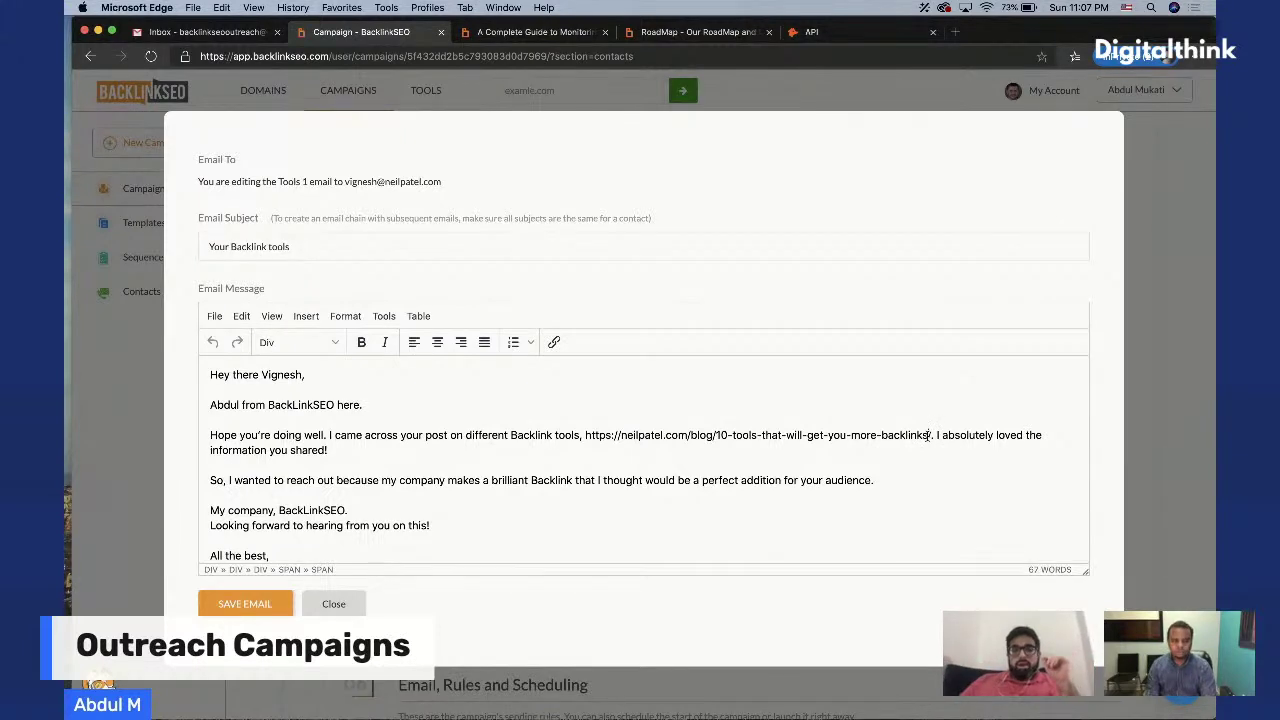
Insert the word "Tool" after "my company makes a brilliant Backlink" in the email message
scroll(928, 435, down, 1)
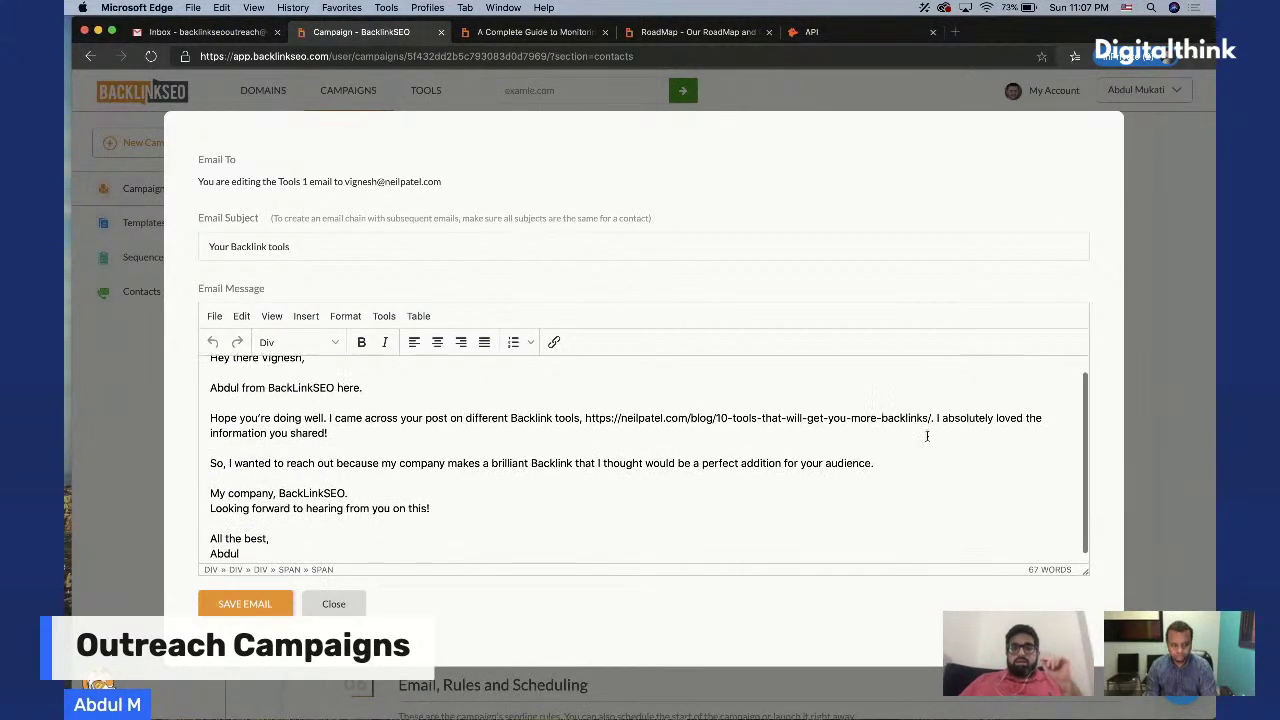
click(573, 464)
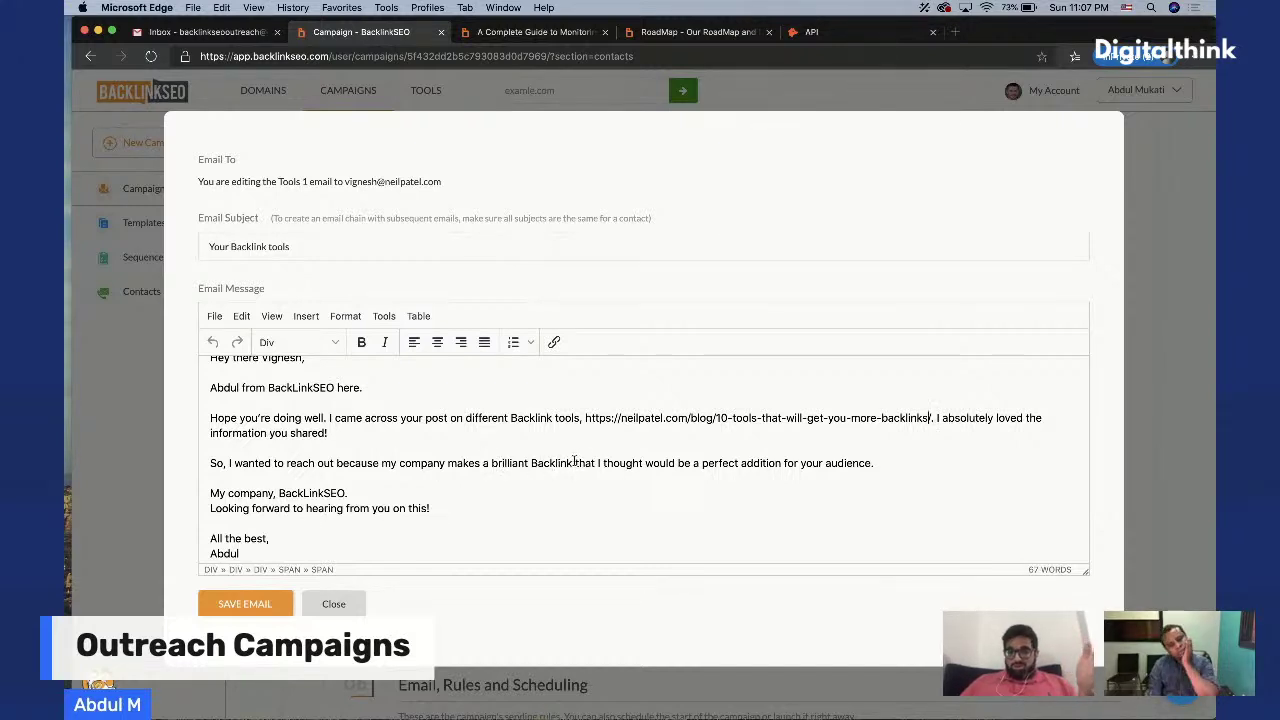
text(Tool)
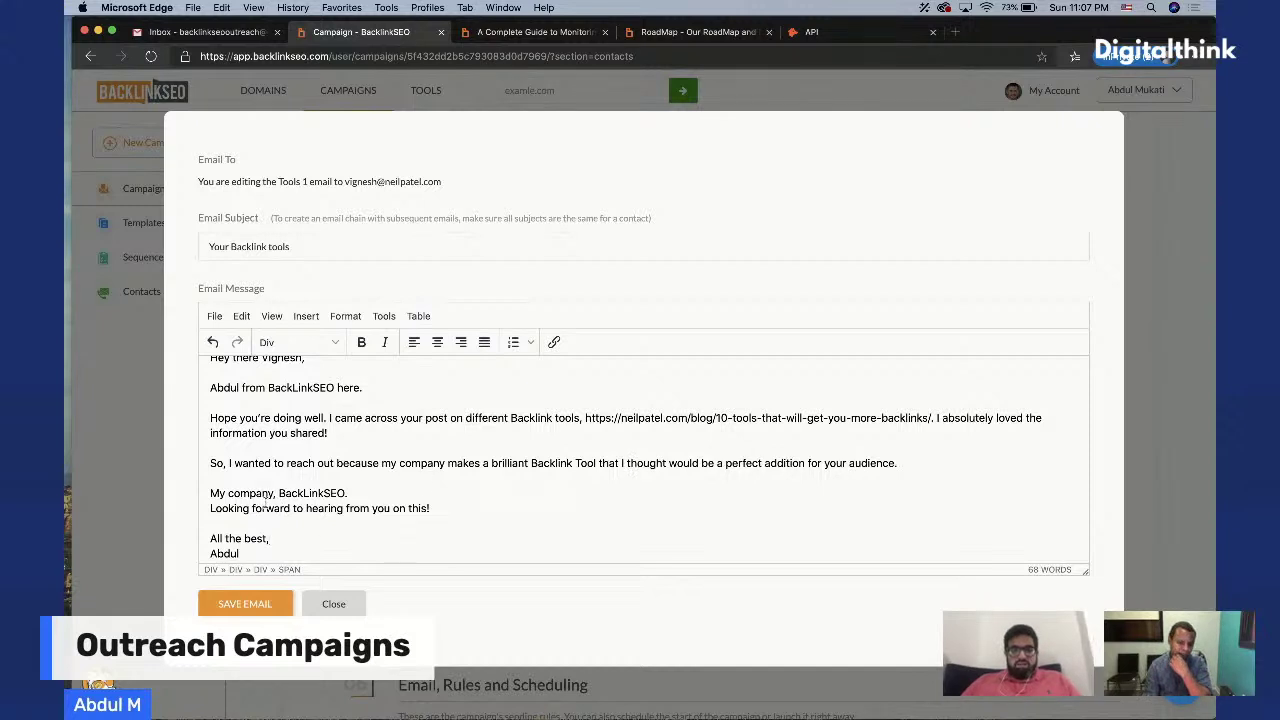
Change "My company," to "My company is" in the email message, and close the email without saving
click(277, 492)
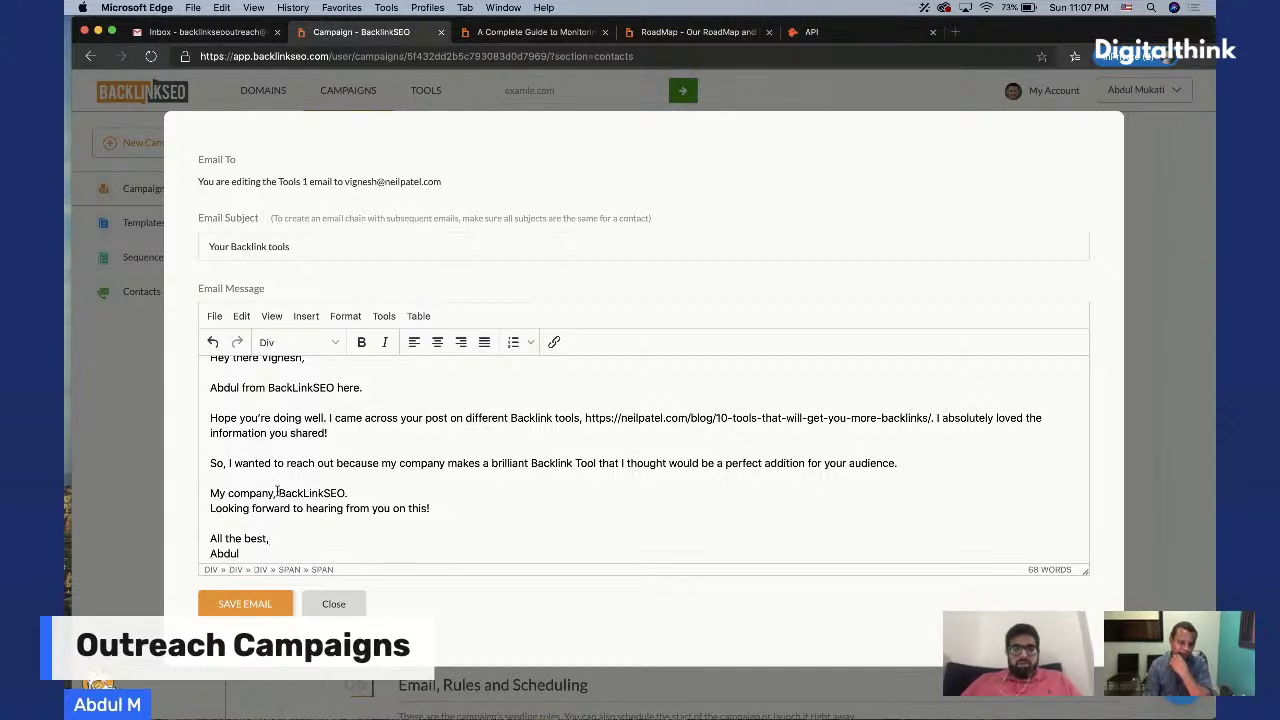
key(BackSpace)
text(is)
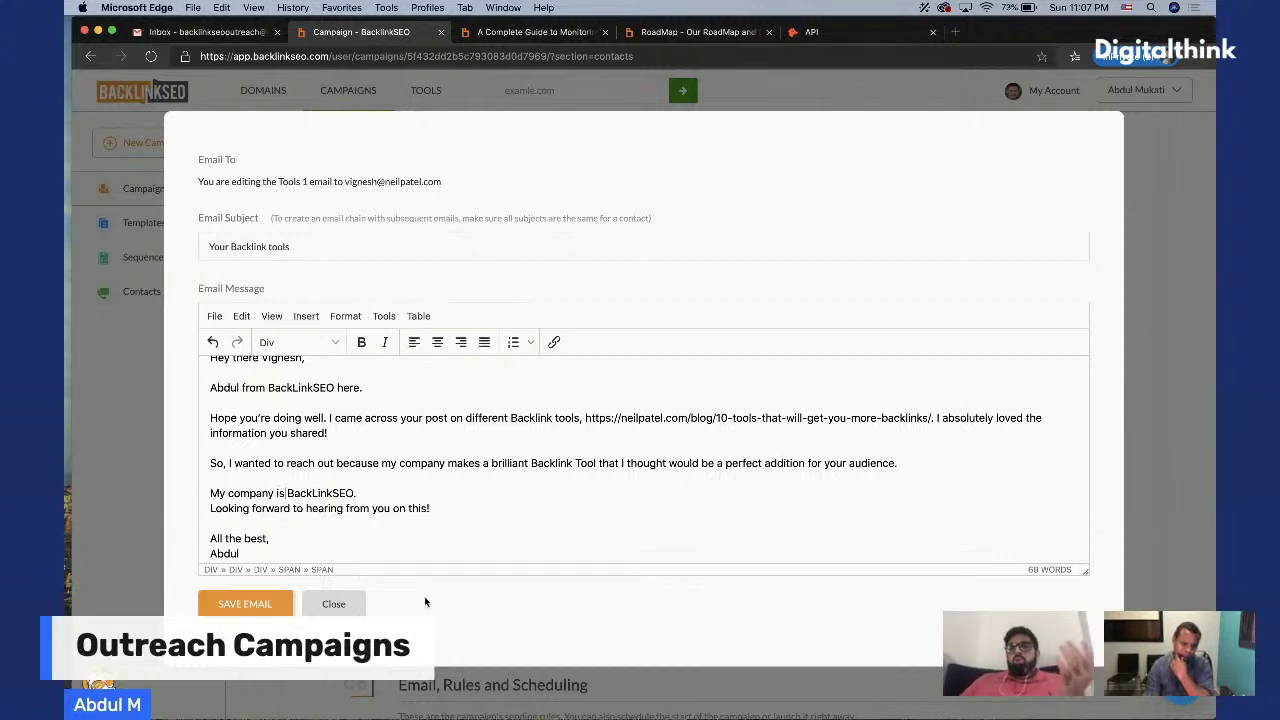
click(350, 610)
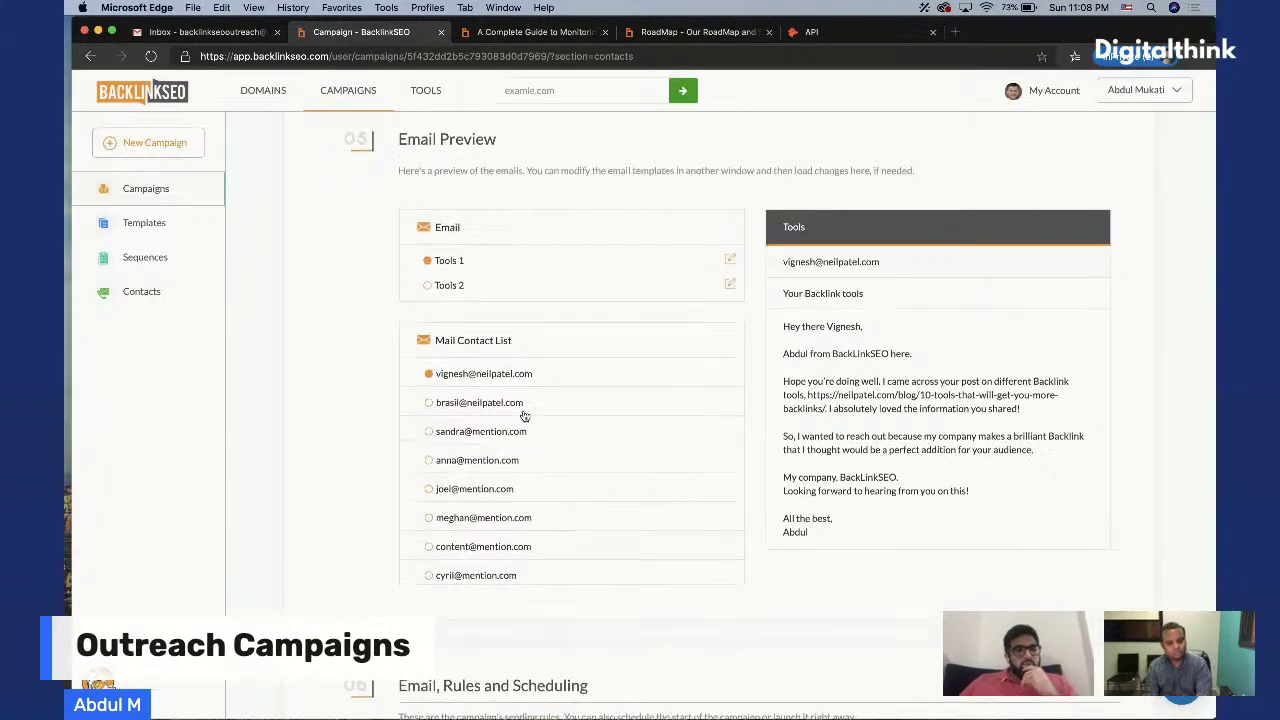
Open the Tools 1 email to a mention.com contact, add "Tool" after "makes a brilliant Backlink", and close it without saving
scroll(645, 330, up, 5)
scroll(645, 330, down, 5)
scroll(645, 330, up, 2)
scroll(645, 330, down, 4)
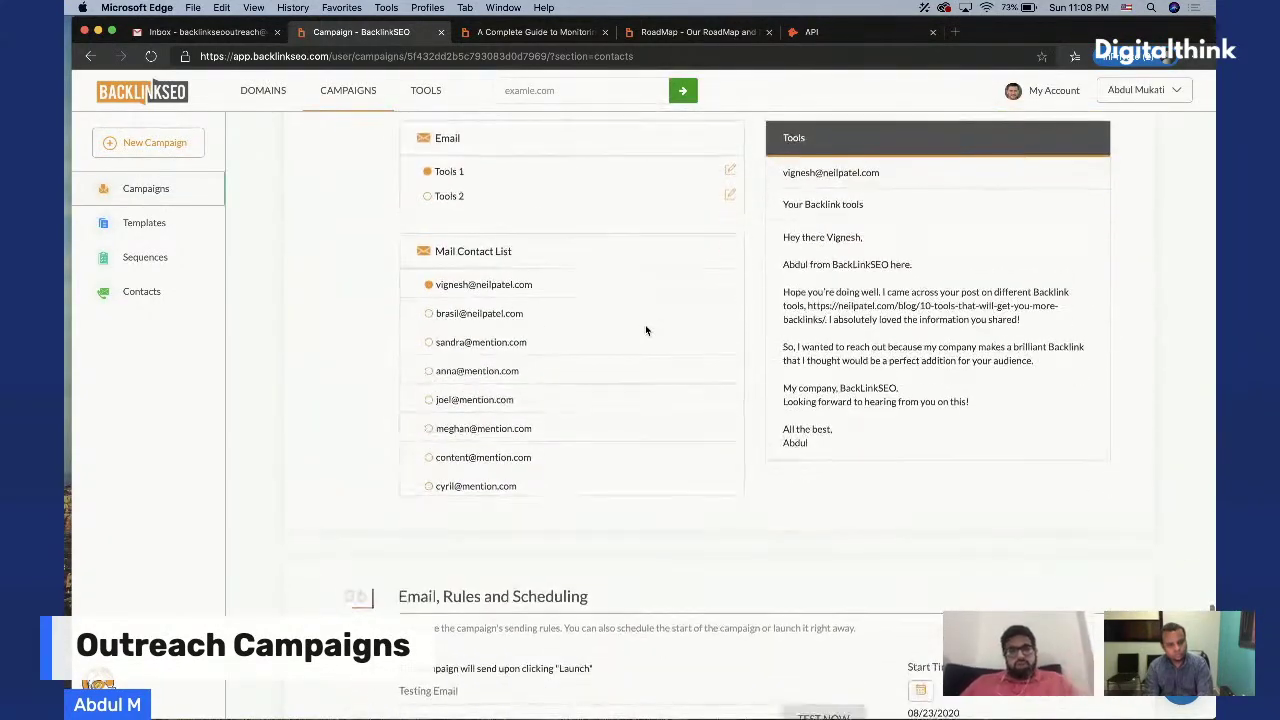
click(477, 295)
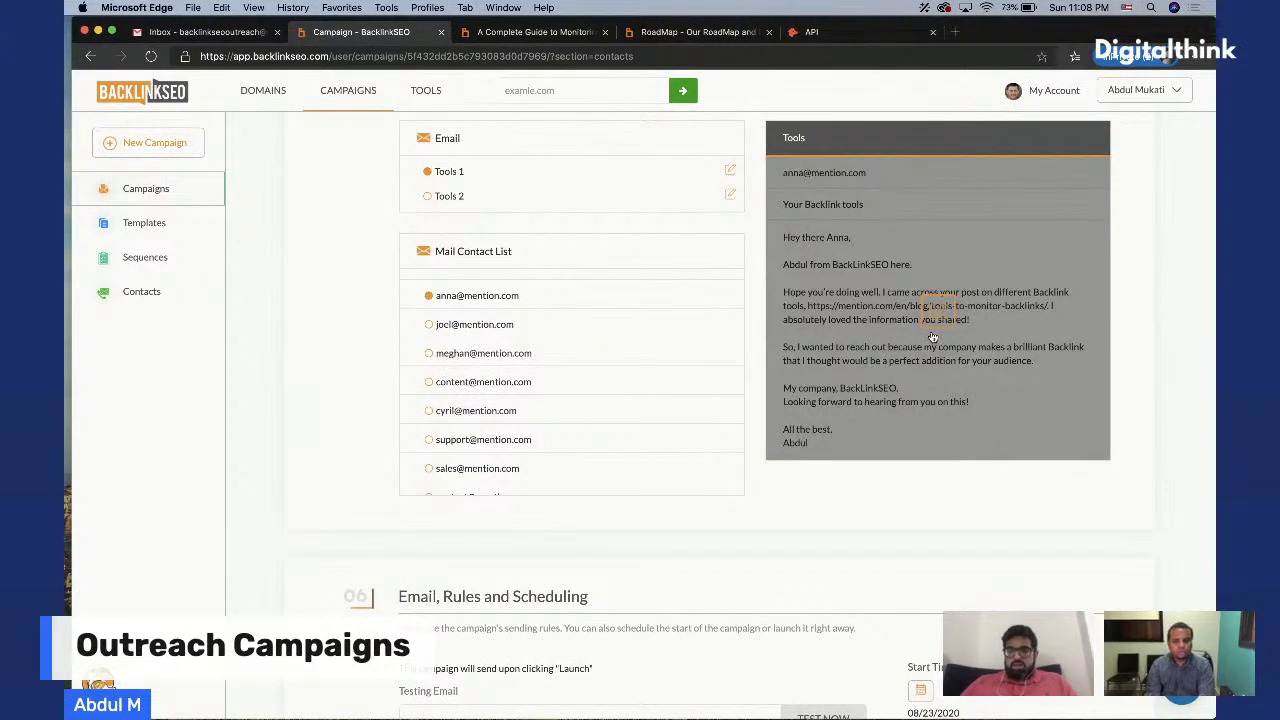
click(845, 345)
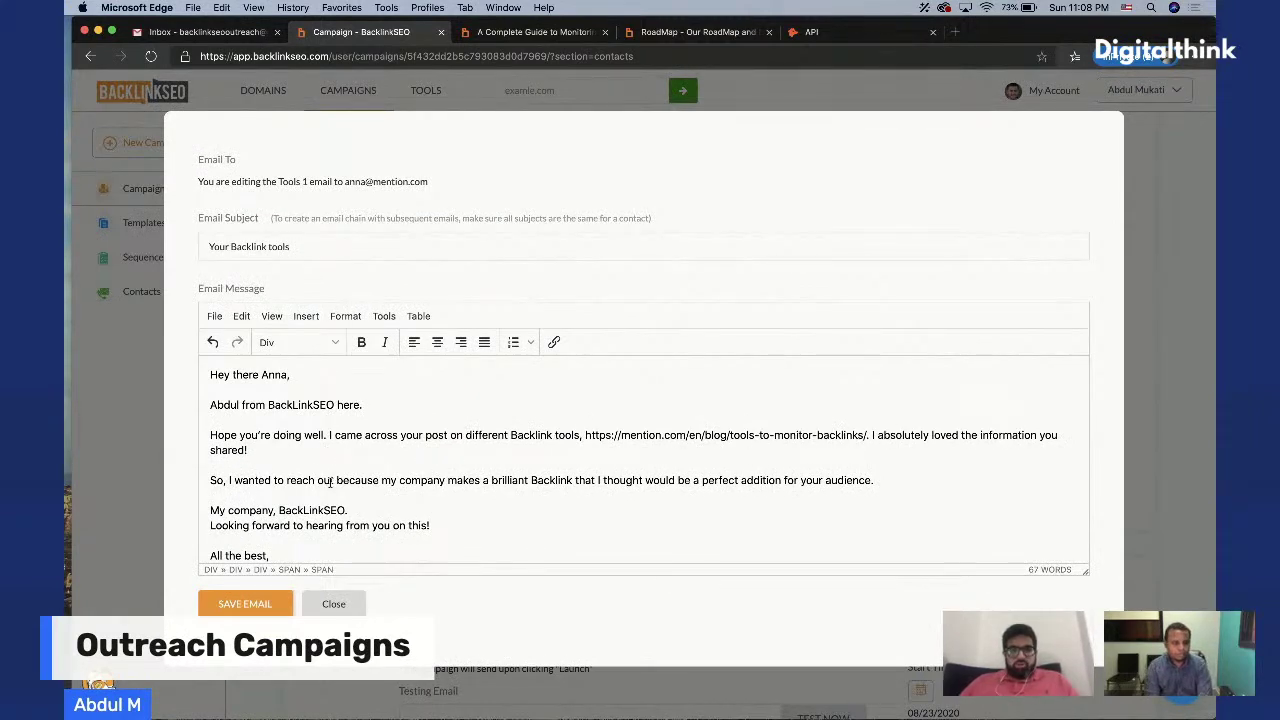
text(Tools)
key(BackSpace)
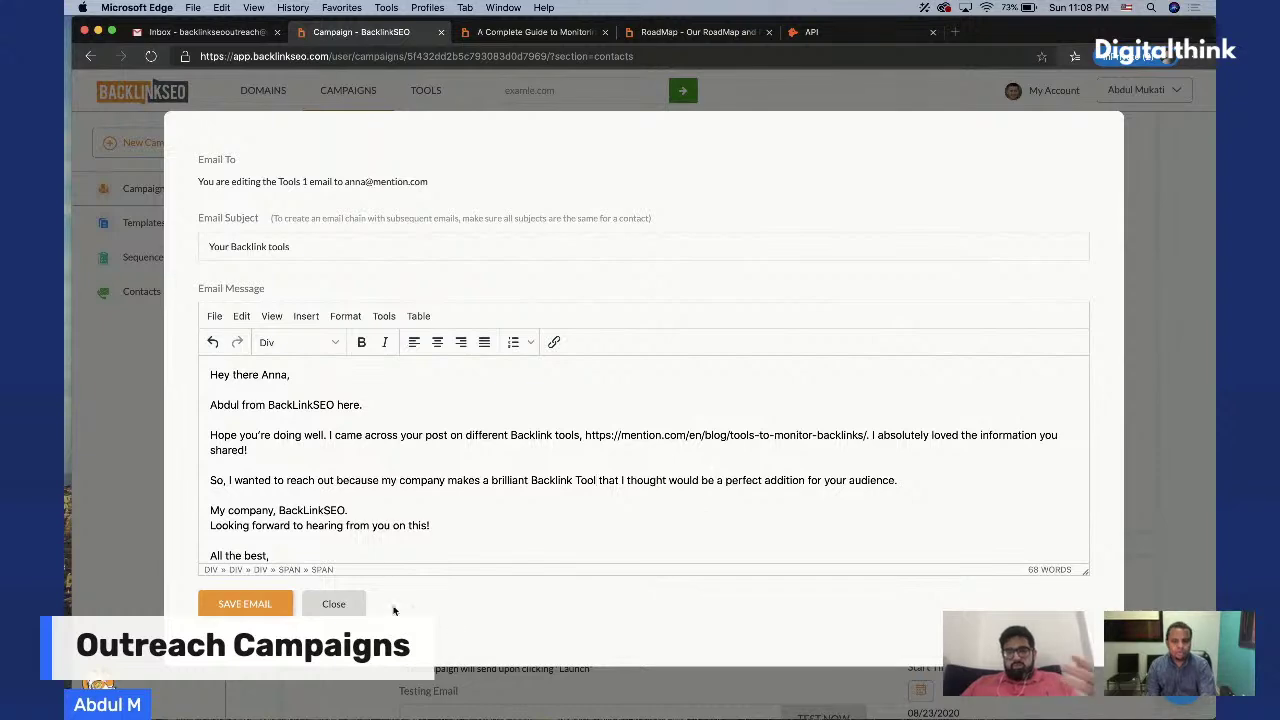
click(345, 606)
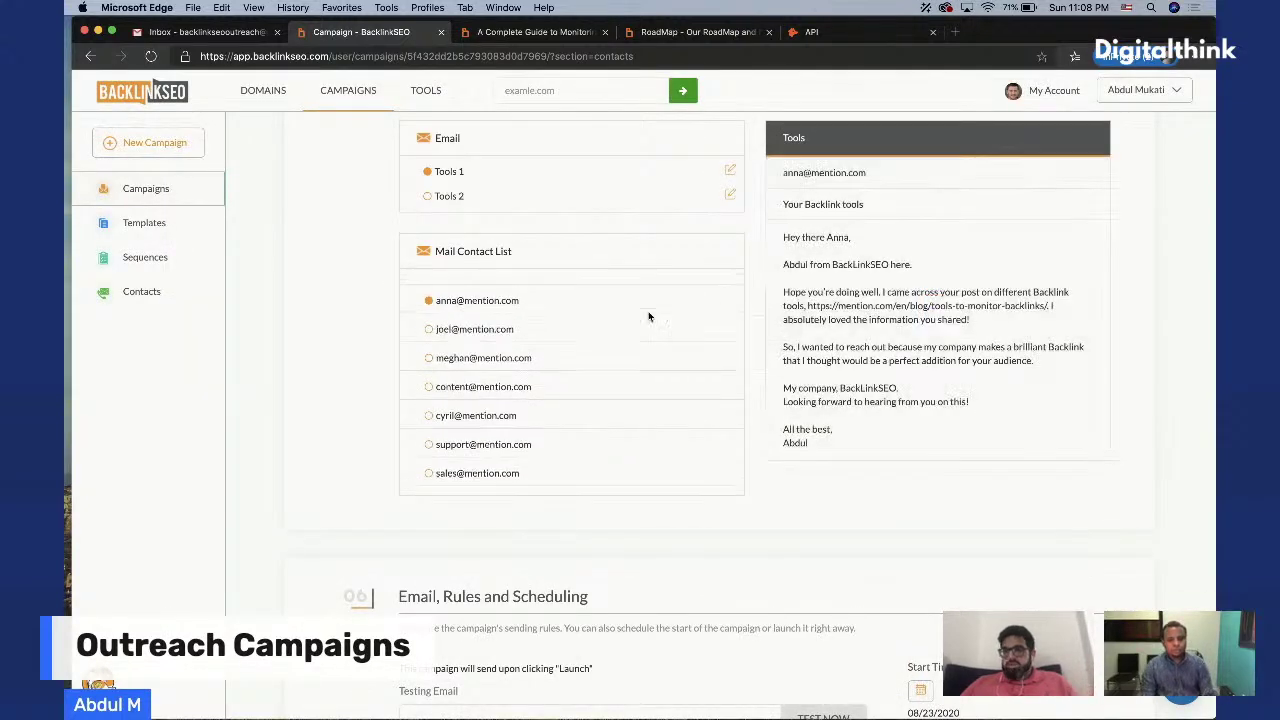
Open the Tools 1 email template for editing from the campaign, and compare its message with the campaign's email preview
scroll(648, 317, up, 4)
click(730, 385)
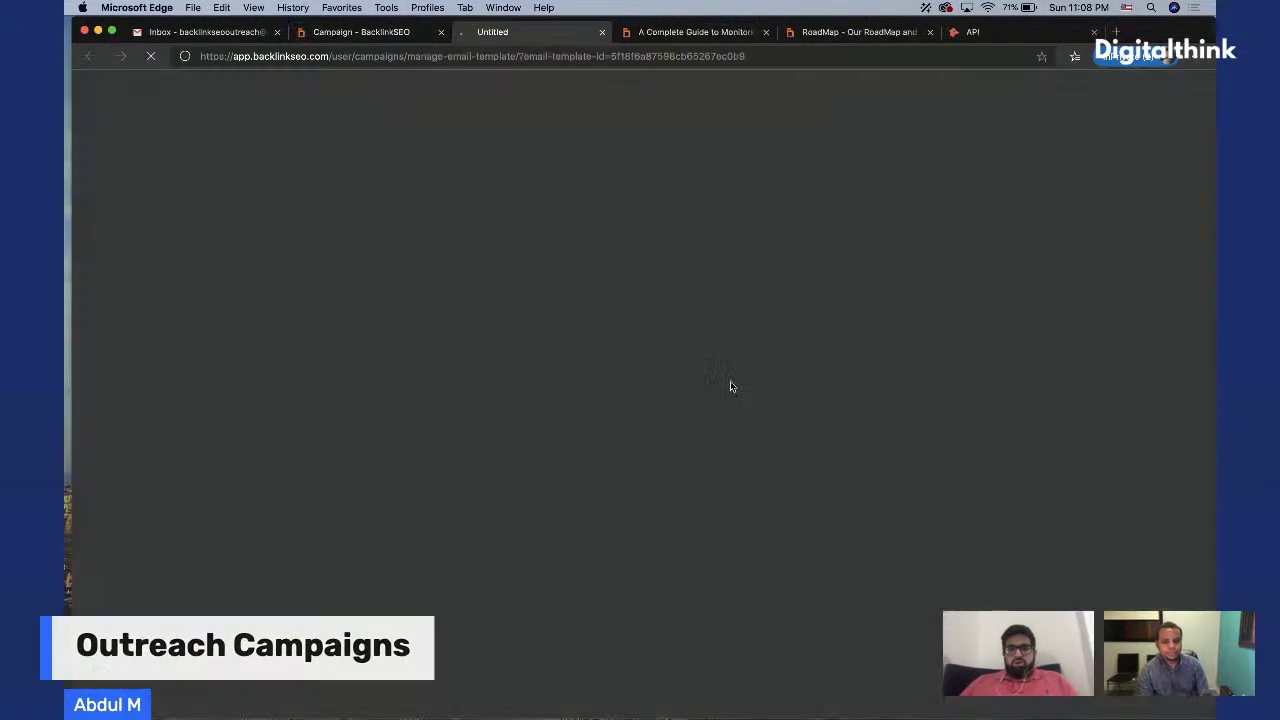
scroll(544, 303, down, 3)
scroll(400, 250, up, 2)
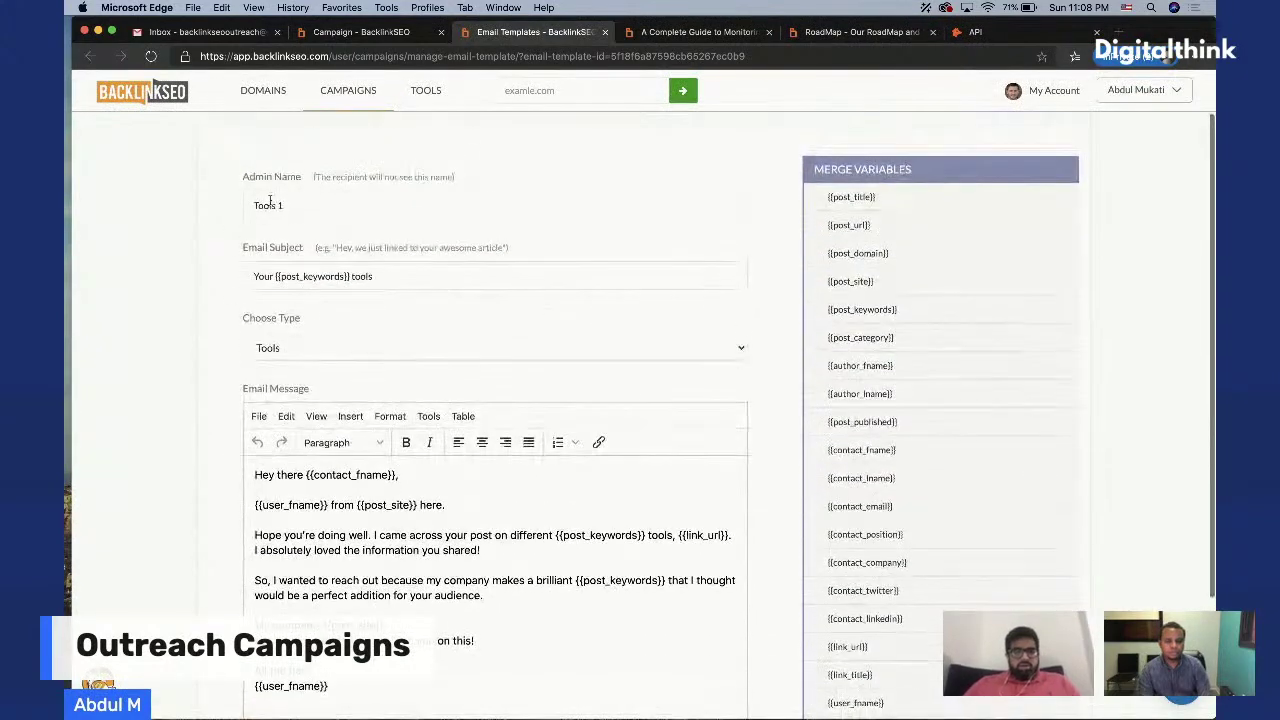
scroll(385, 363, down, 3)
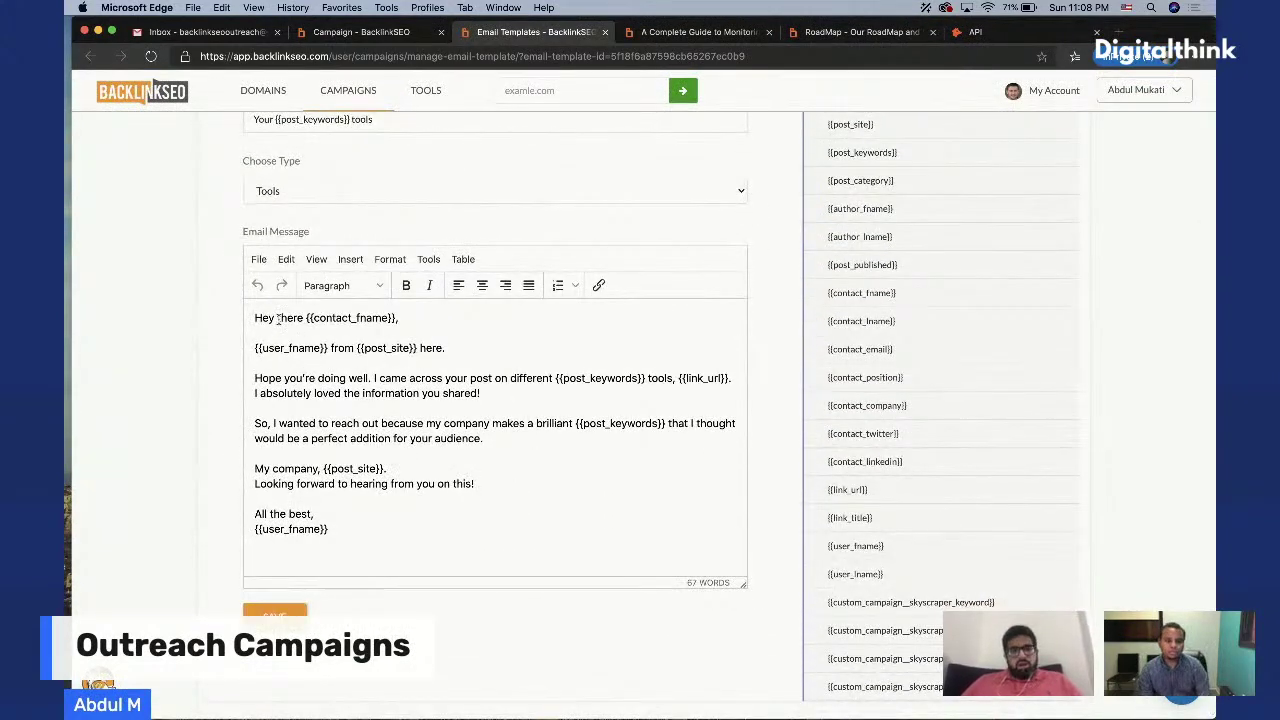
click(360, 32)
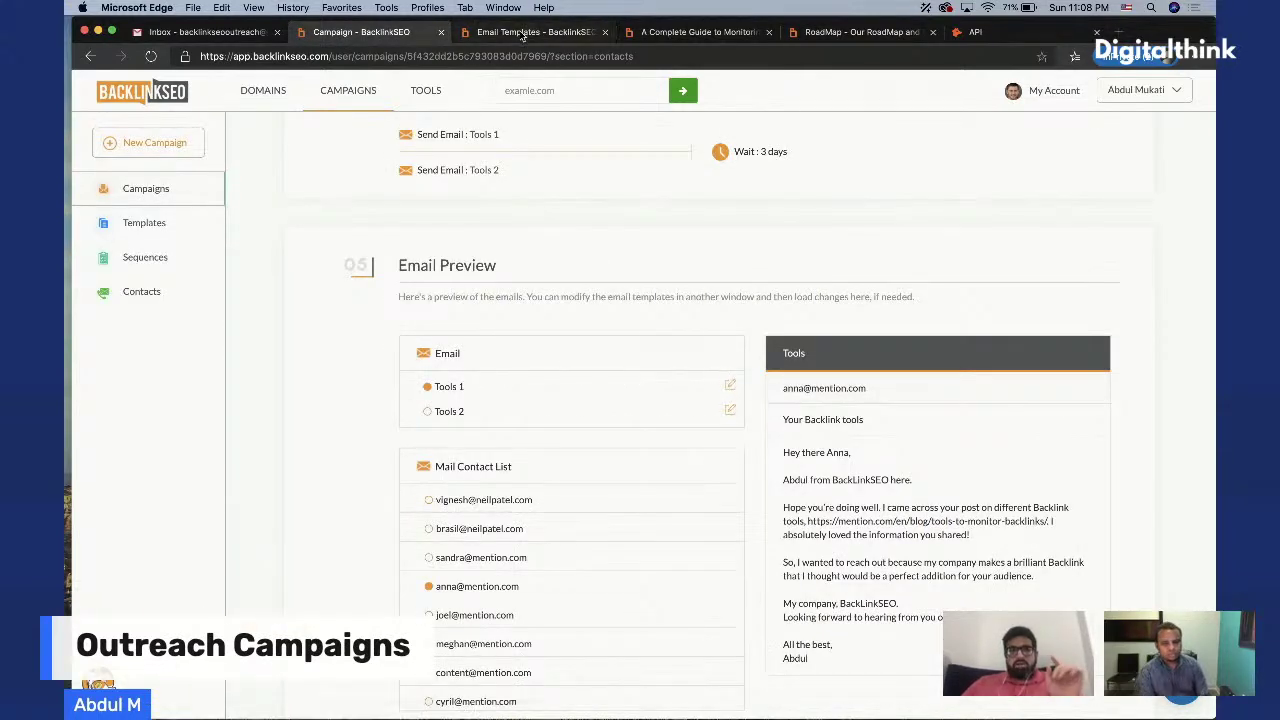
click(524, 32)
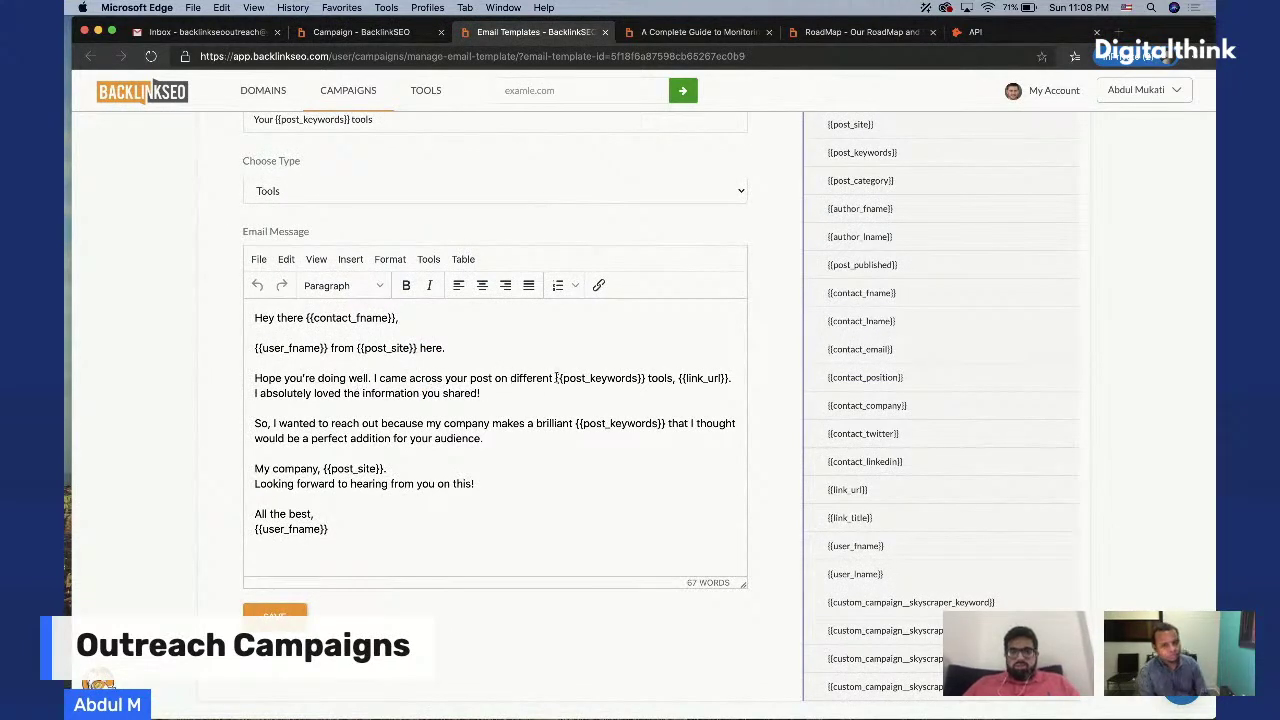
Add "tool" after the second {{post_keywords}} in the template message, change "My company," to "My company is", and save the template
drag(557, 379, 613, 379)
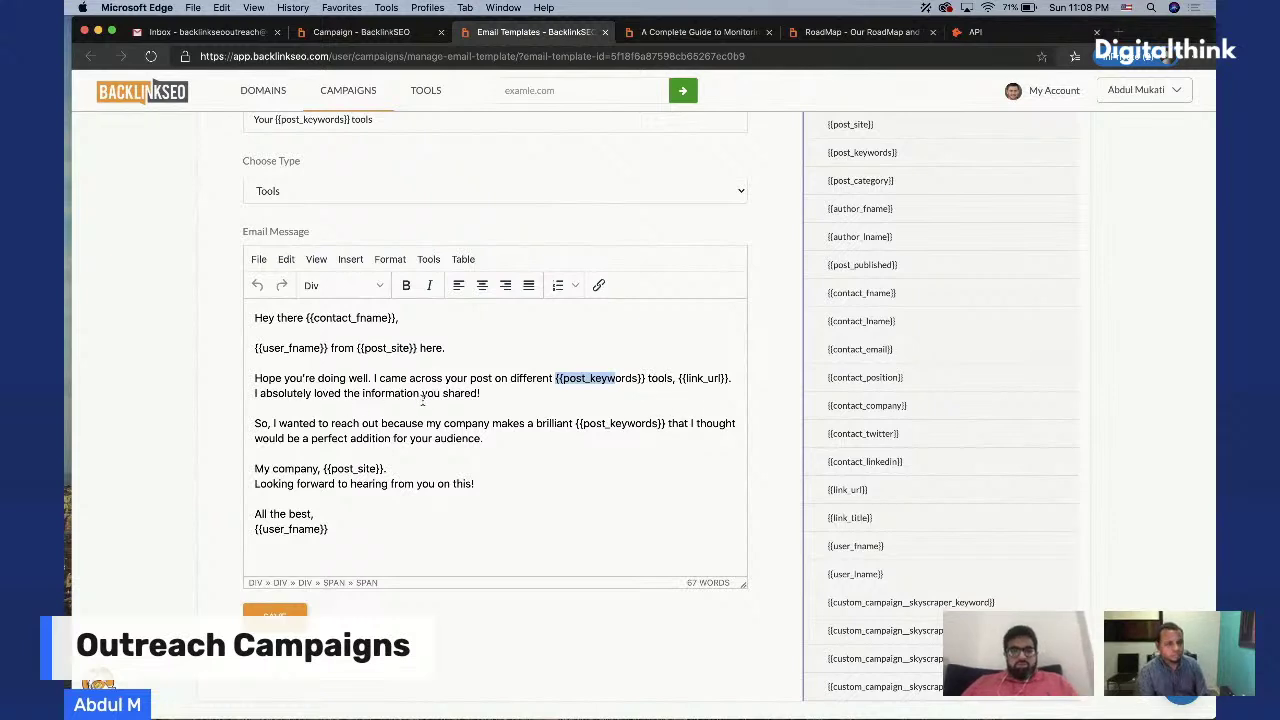
click(668, 423)
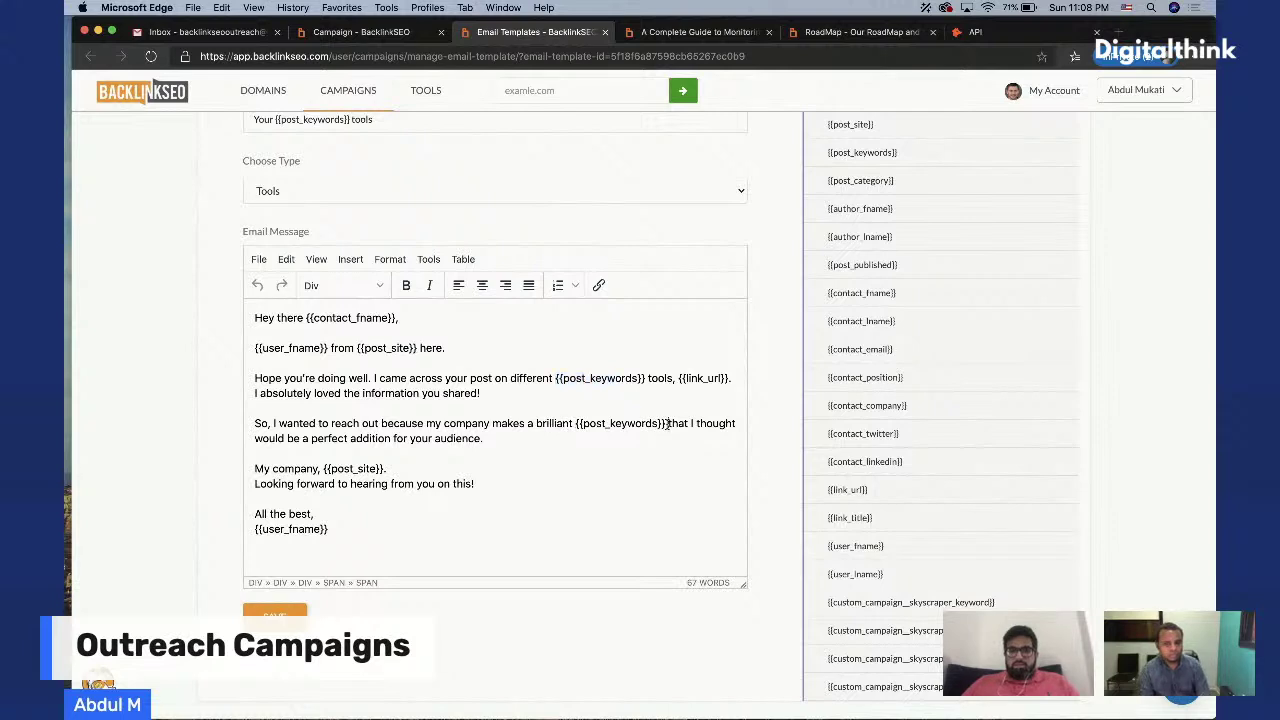
drag(666, 424, 576, 427)
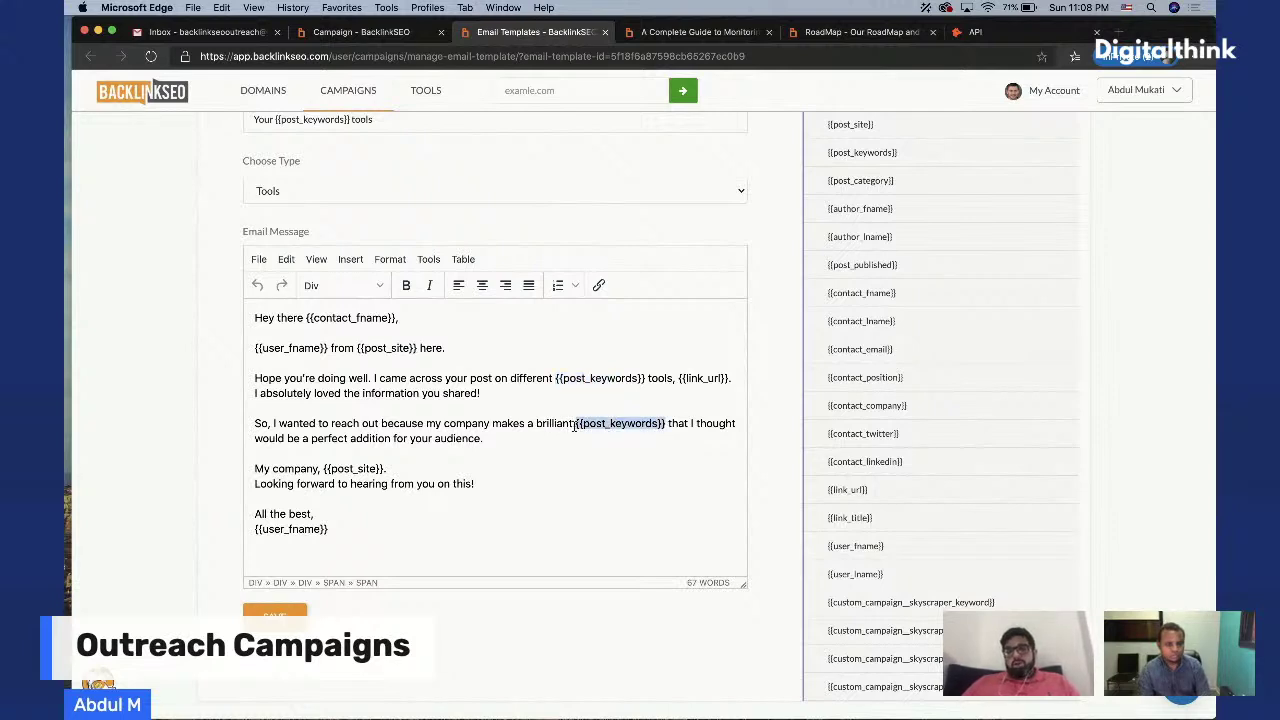
click(666, 424)
text(tool)
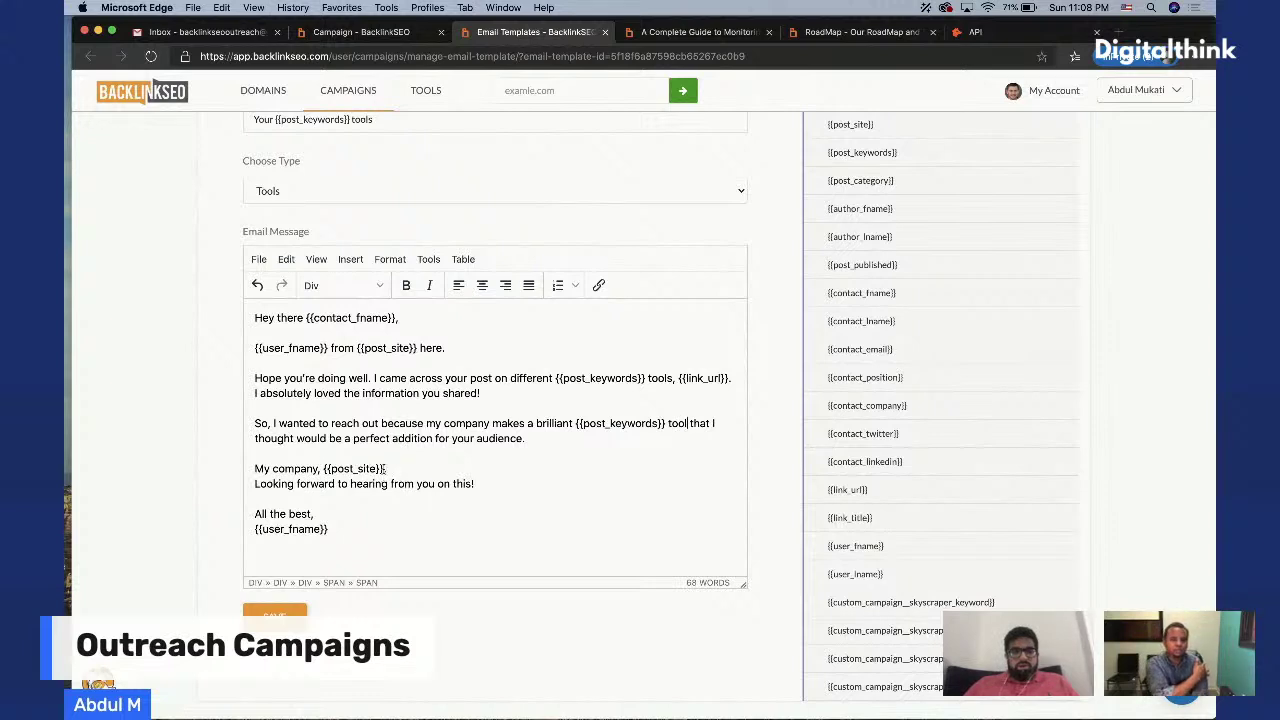
key(BackSpace)
text(is)
click(291, 614)
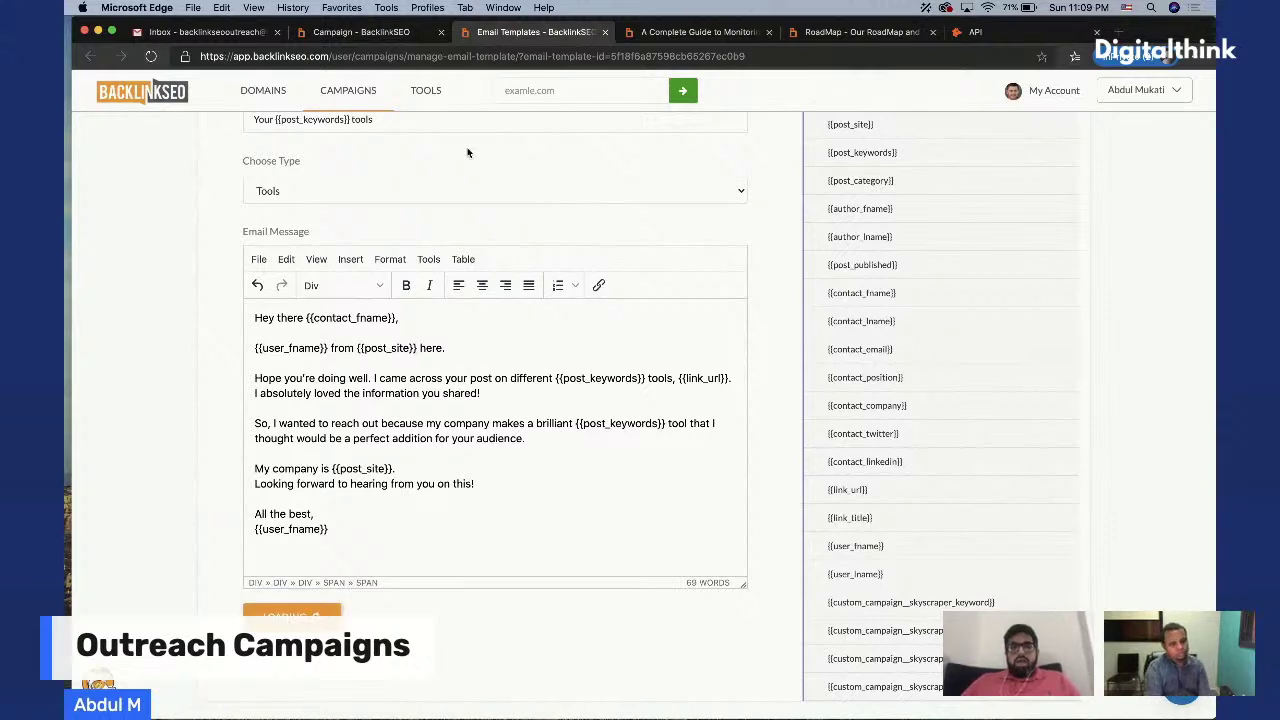
Return to the campaign and switch its email sequence to Get Reviewed and back to Tools to reload the email previews
click(402, 37)
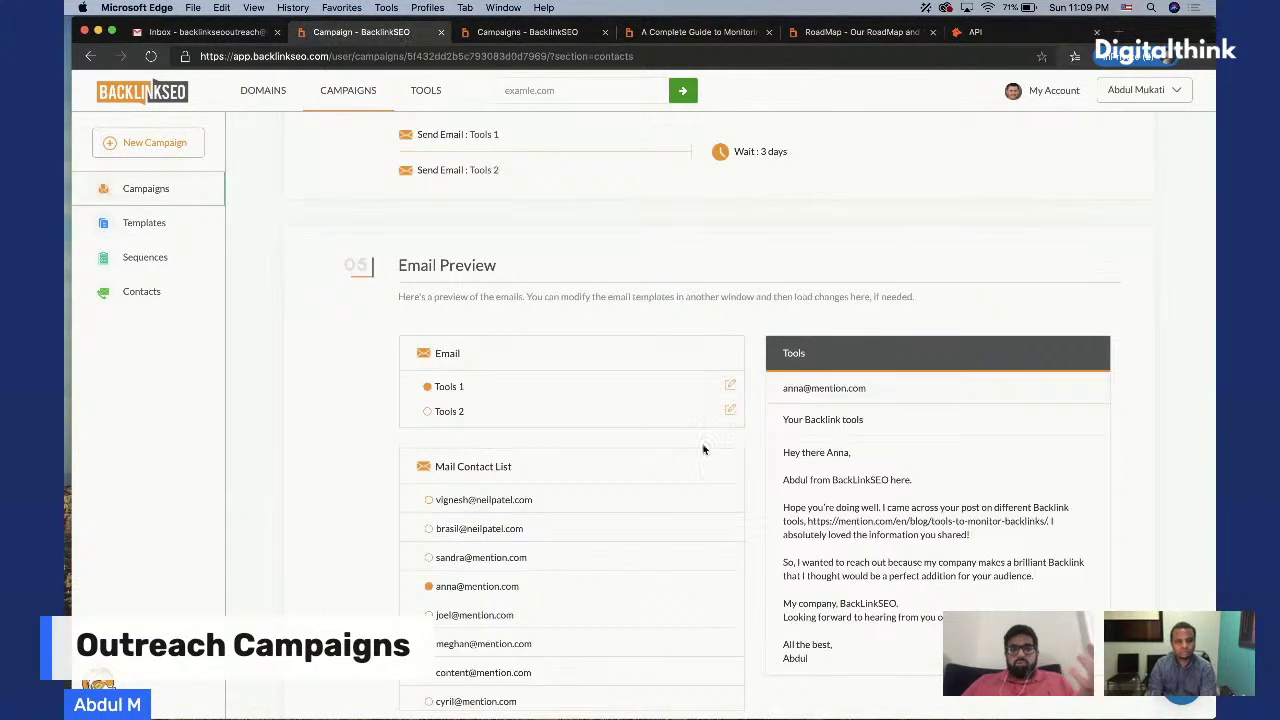
scroll(705, 452, up, 3)
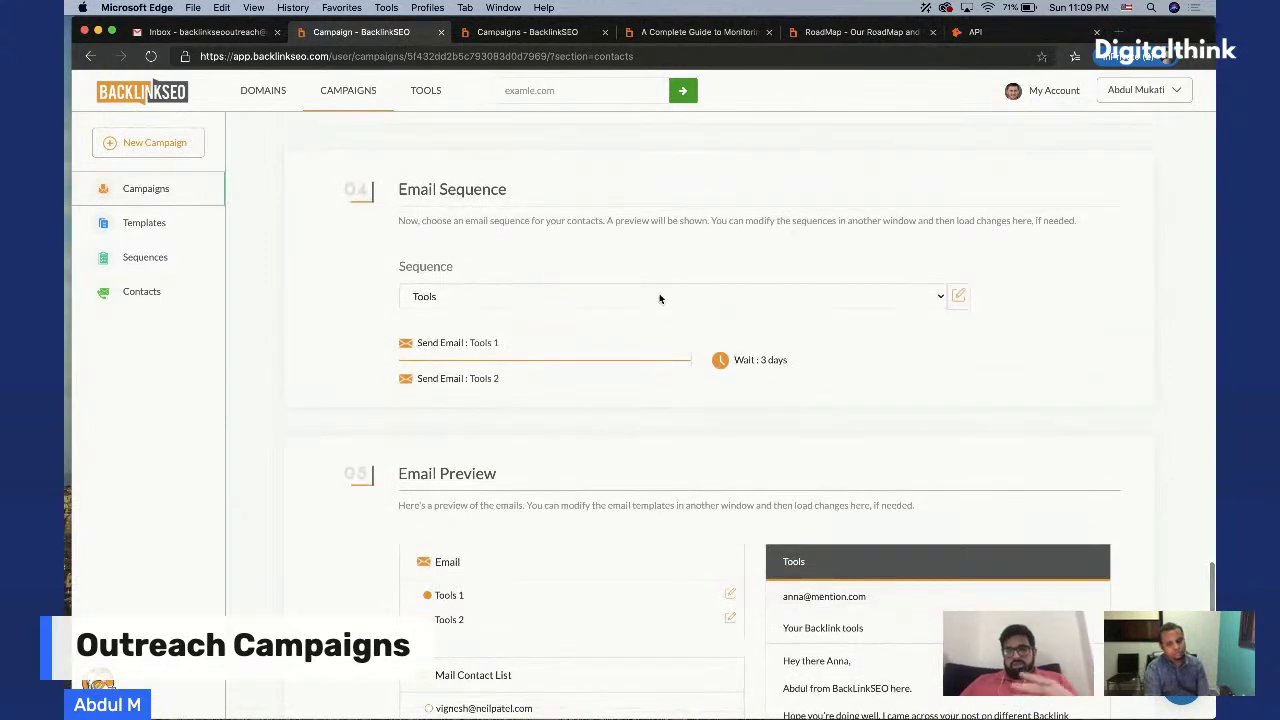
click(659, 294)
click(640, 279)
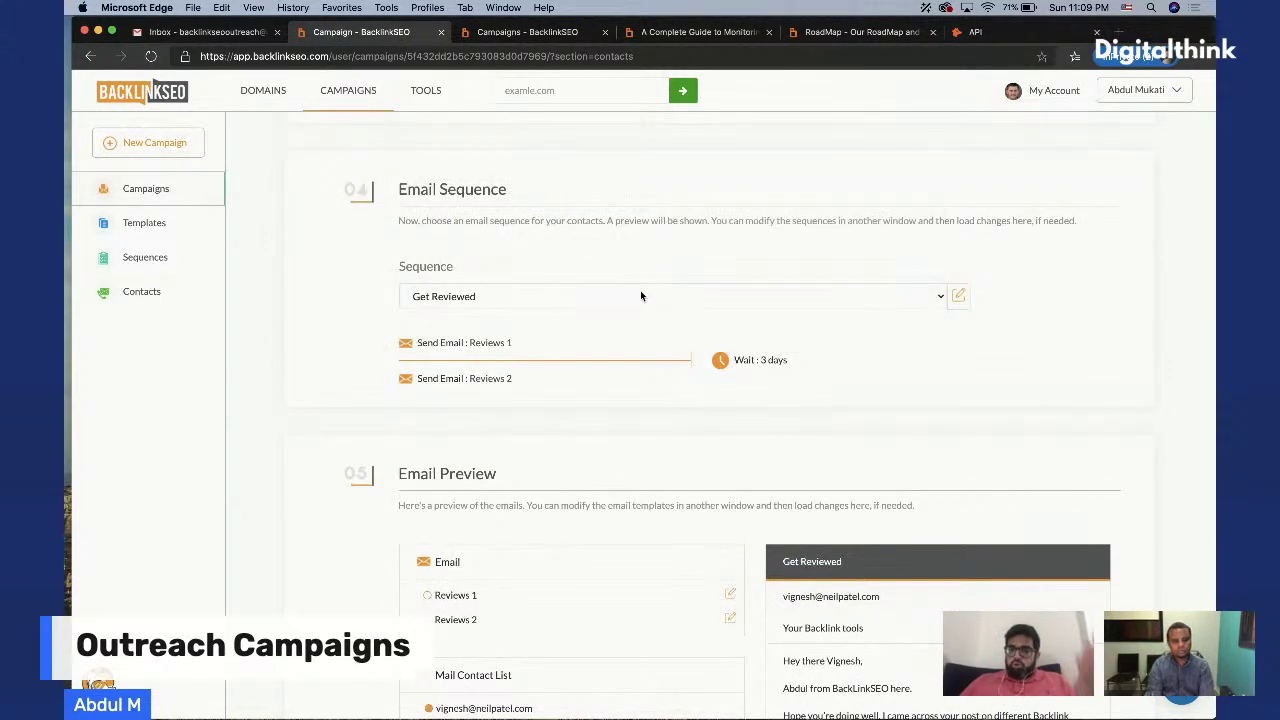
click(640, 296)
click(637, 309)
scroll(724, 435, down, 4)
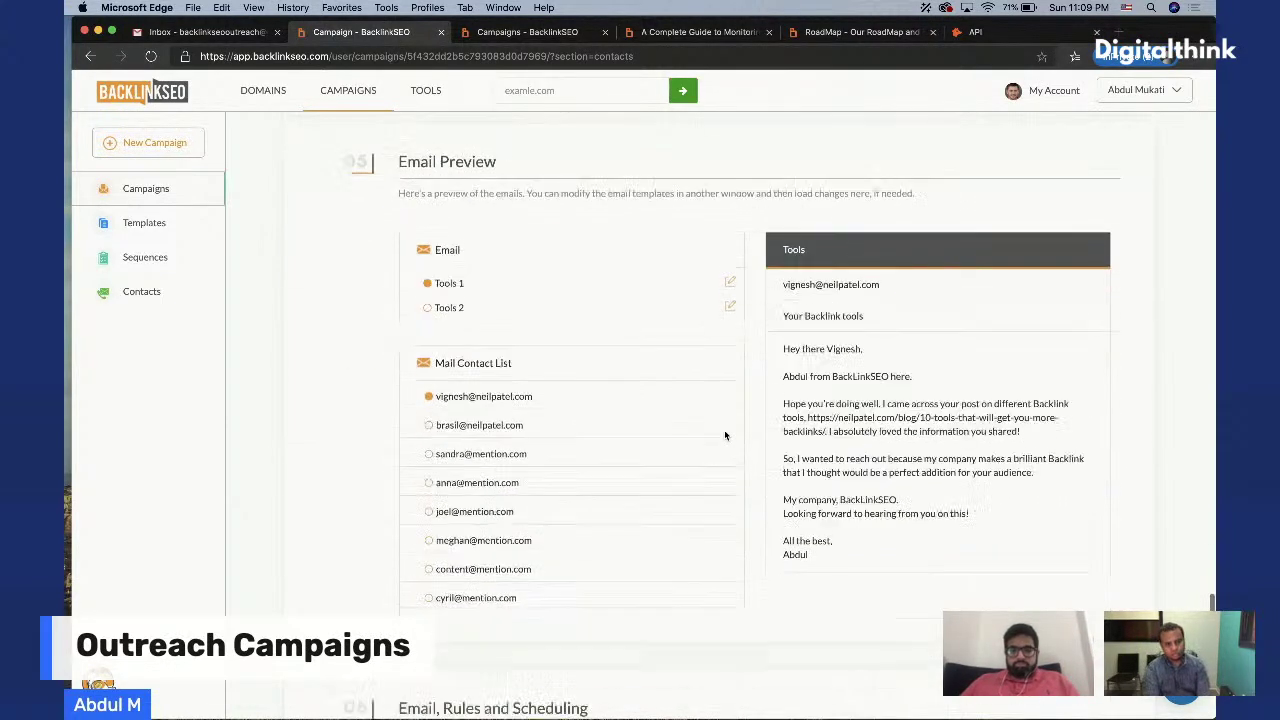
scroll(651, 289, up, 2)
scroll(650, 290, up, 3)
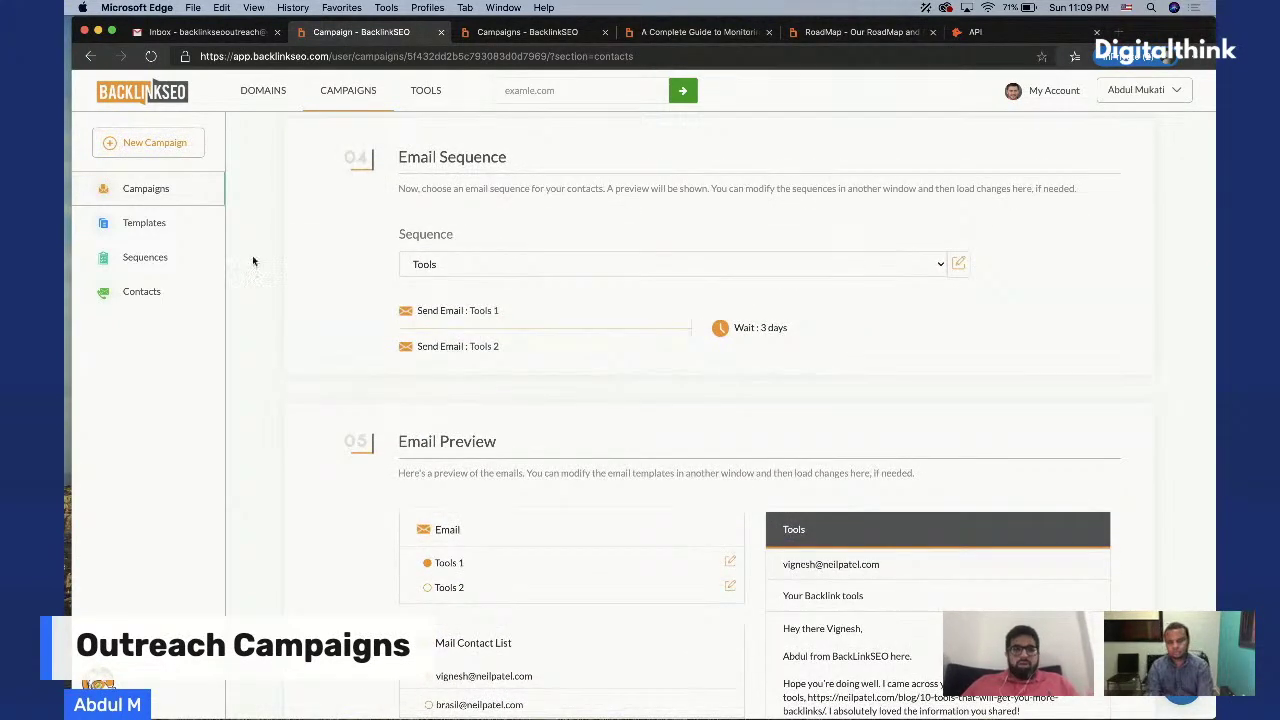
Reopen the Tools 1 template from the email templates list, check its revised wording, and save it again
click(165, 229)
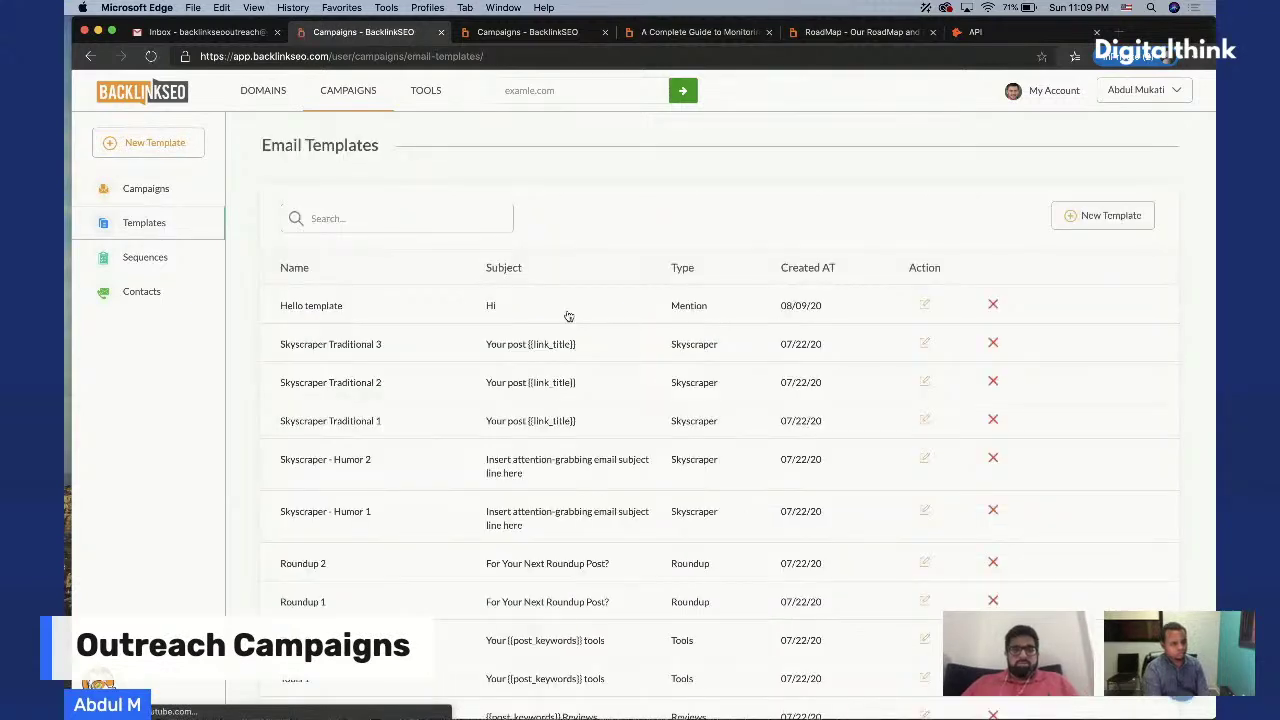
scroll(534, 417, down, 1)
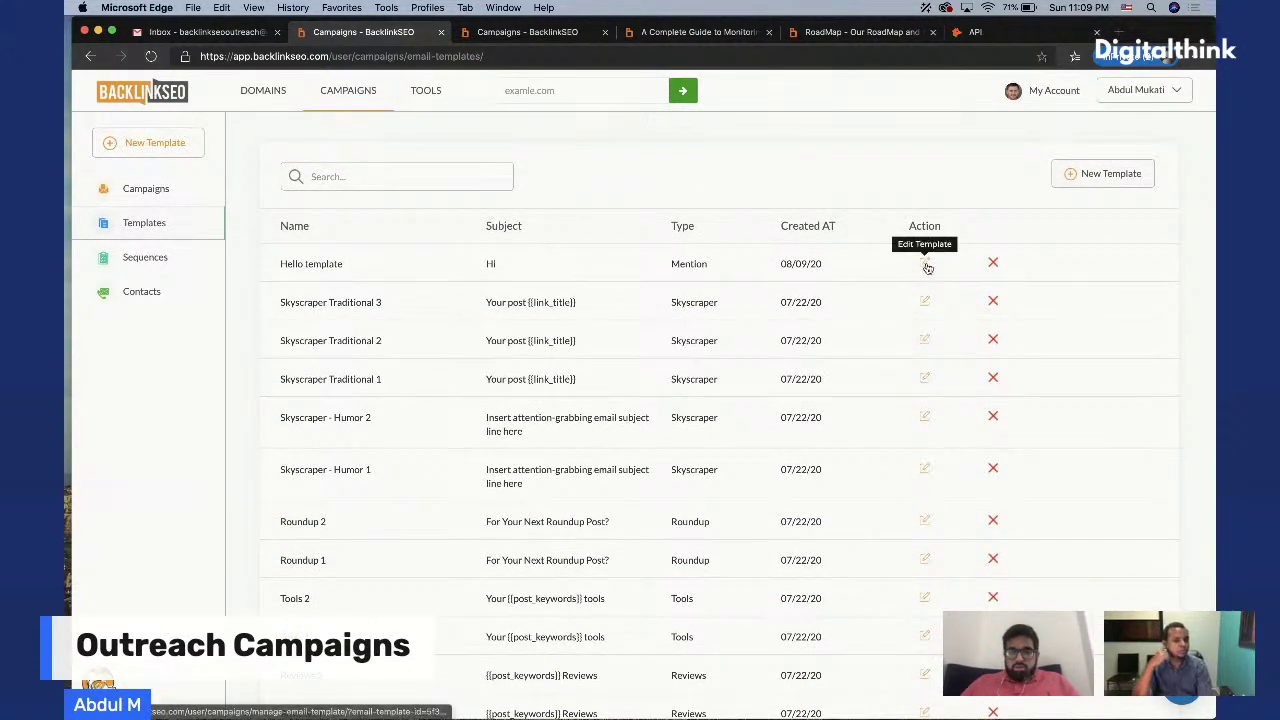
scroll(866, 354, down, 3)
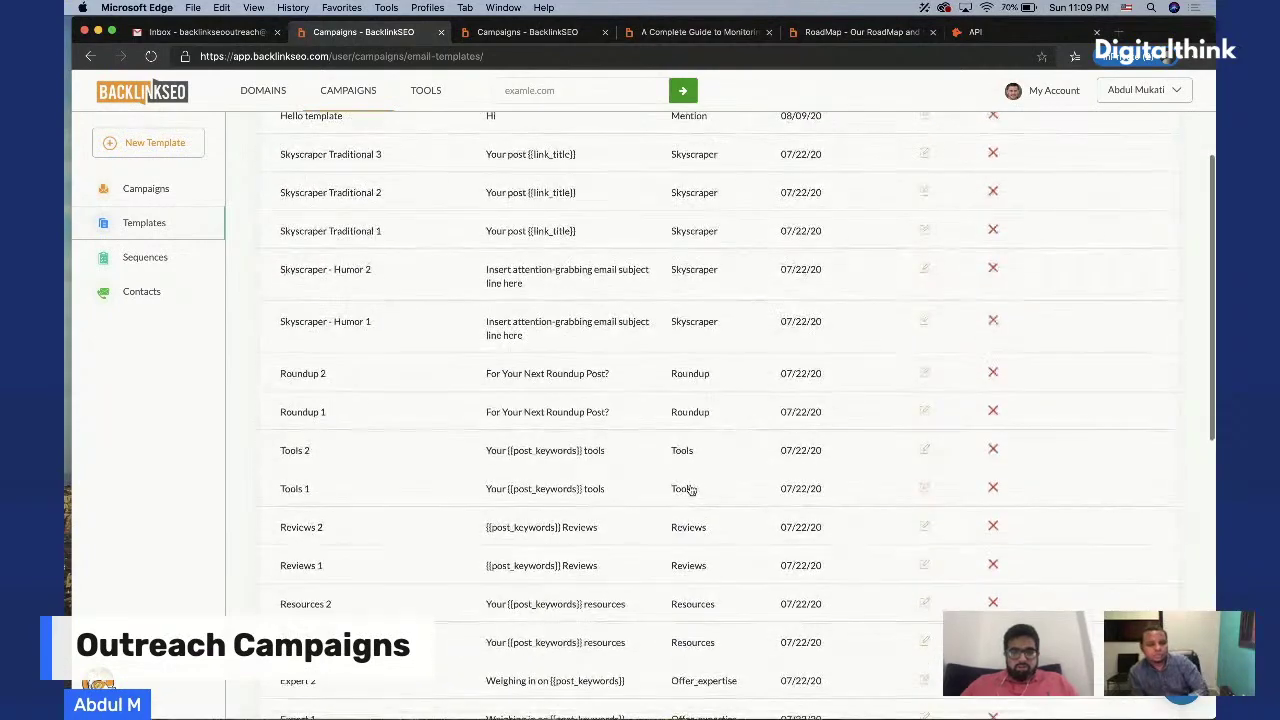
click(924, 488)
scroll(588, 555, down, 3)
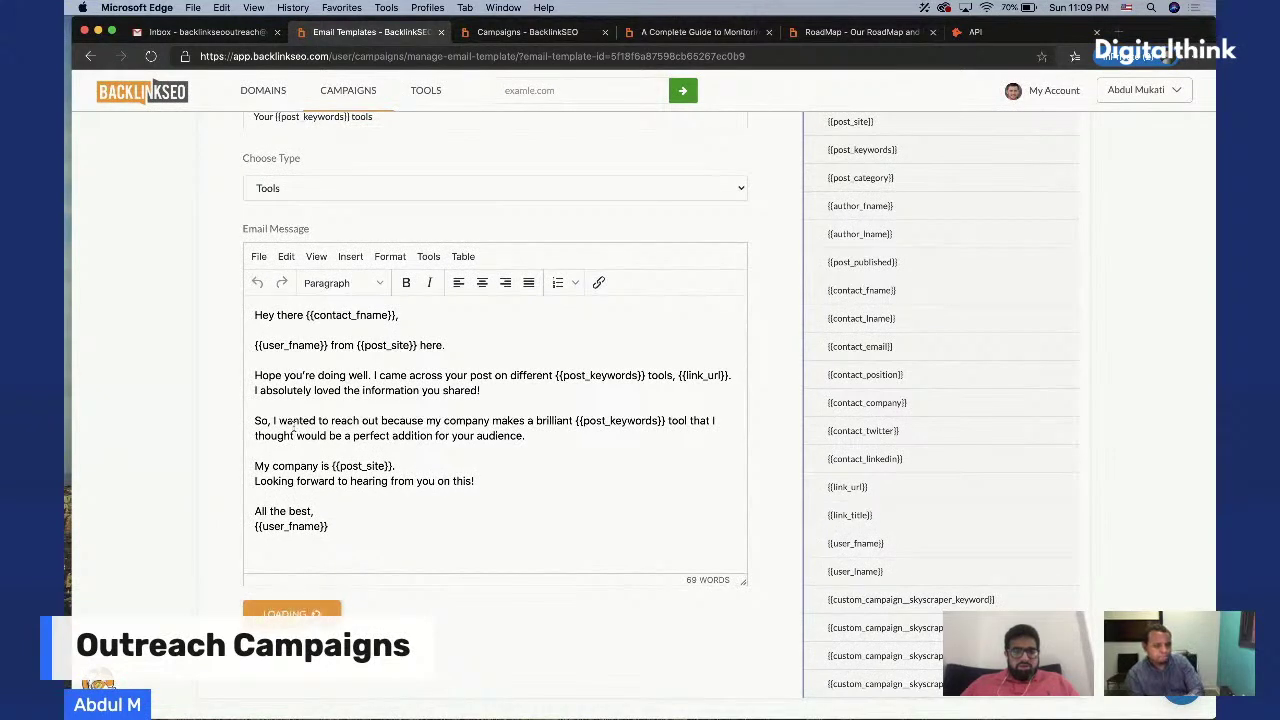
scroll(374, 498, up, 2)
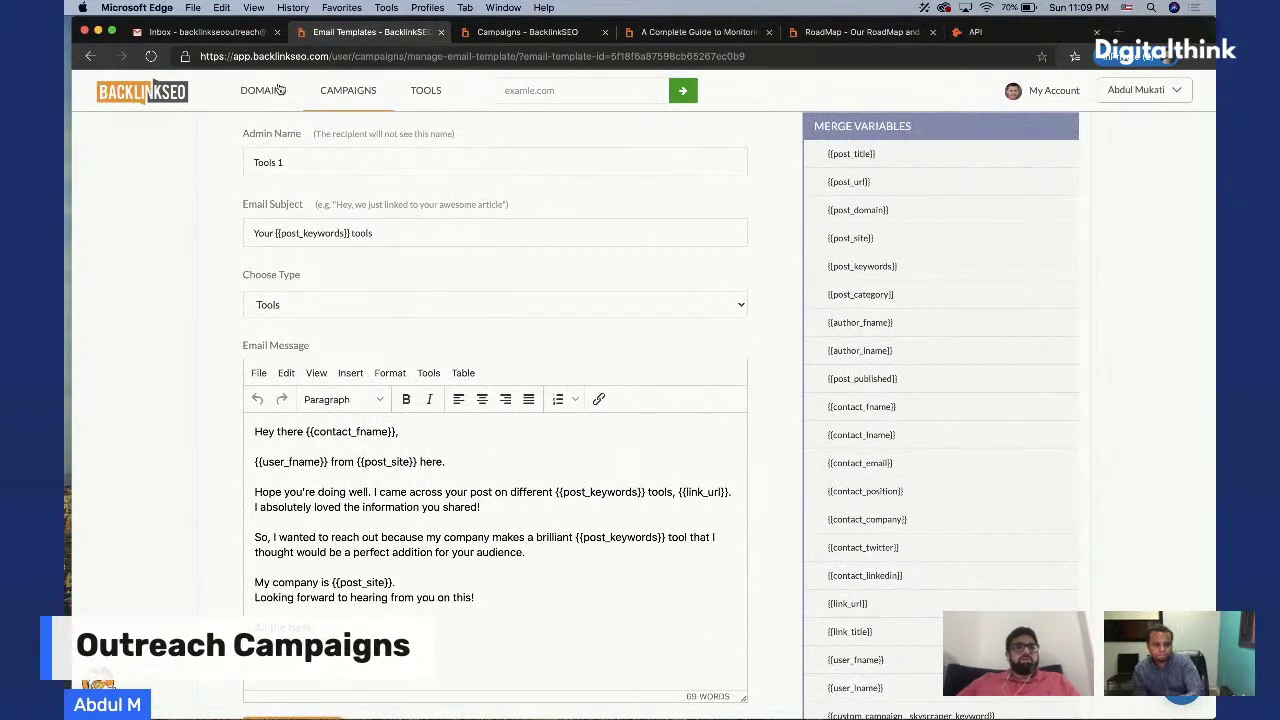
Go back to the campaigns list and reopen the August 23, 2020 Tools campaign for the backlink monitoring article
click(346, 92)
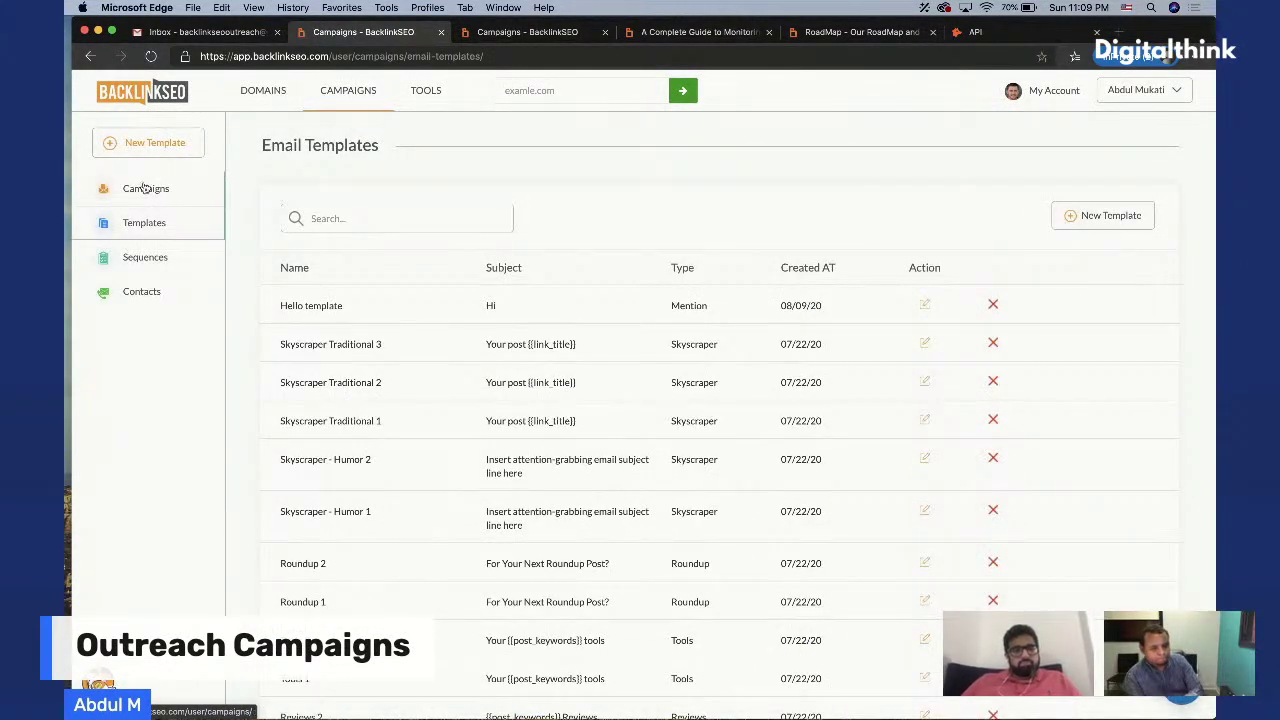
click(146, 190)
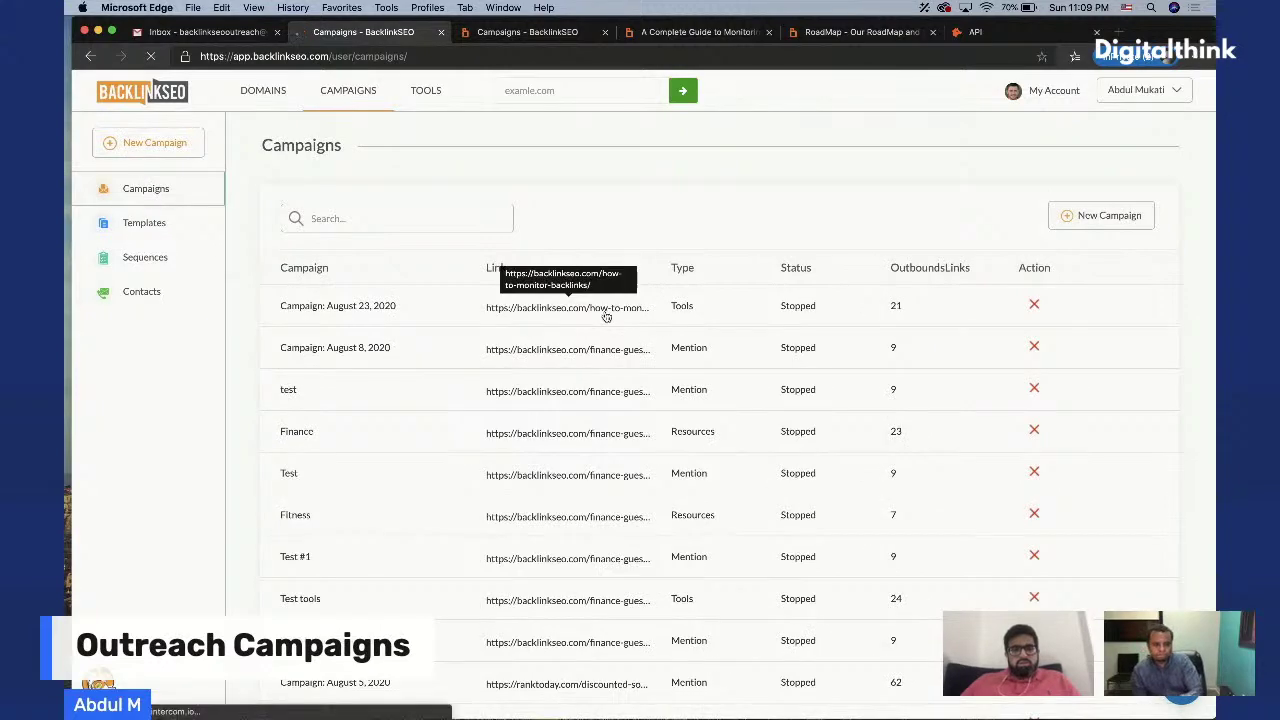
click(603, 310)
Select the Tools email sequence for the campaign and check the Tools 1 preview for the template's new wording
scroll(534, 531, down, 20)
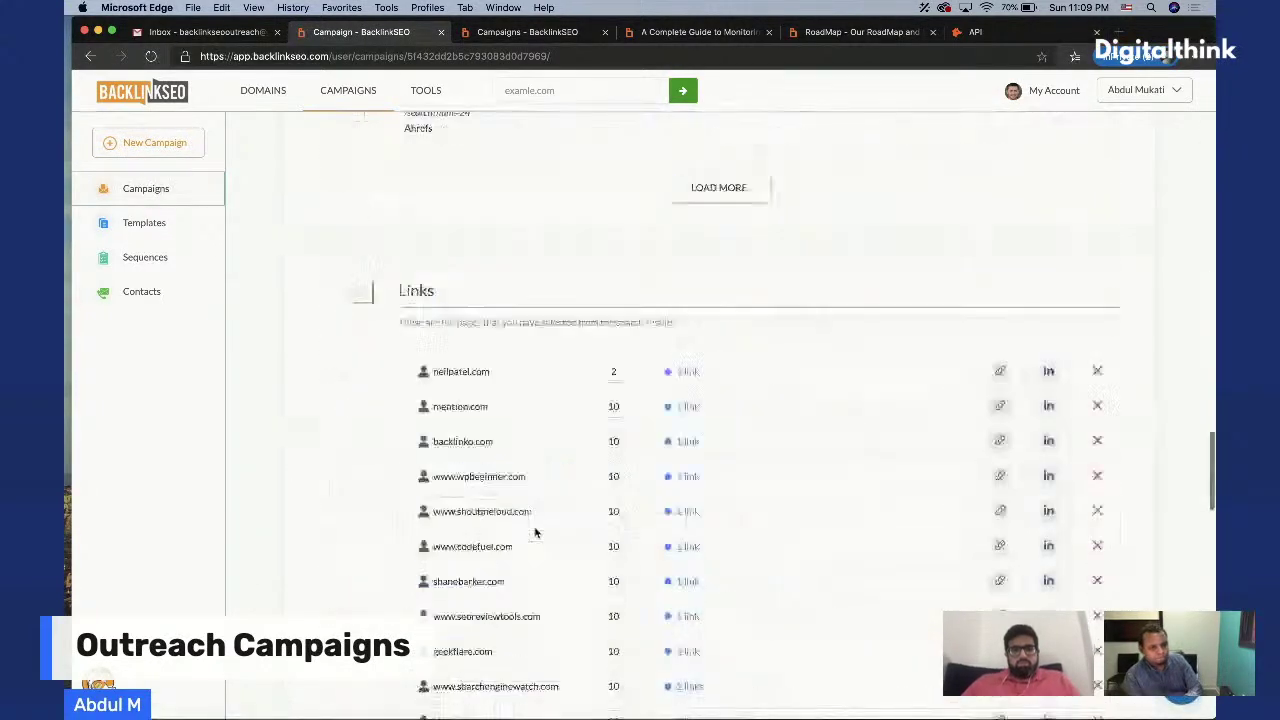
scroll(535, 530, down, 20)
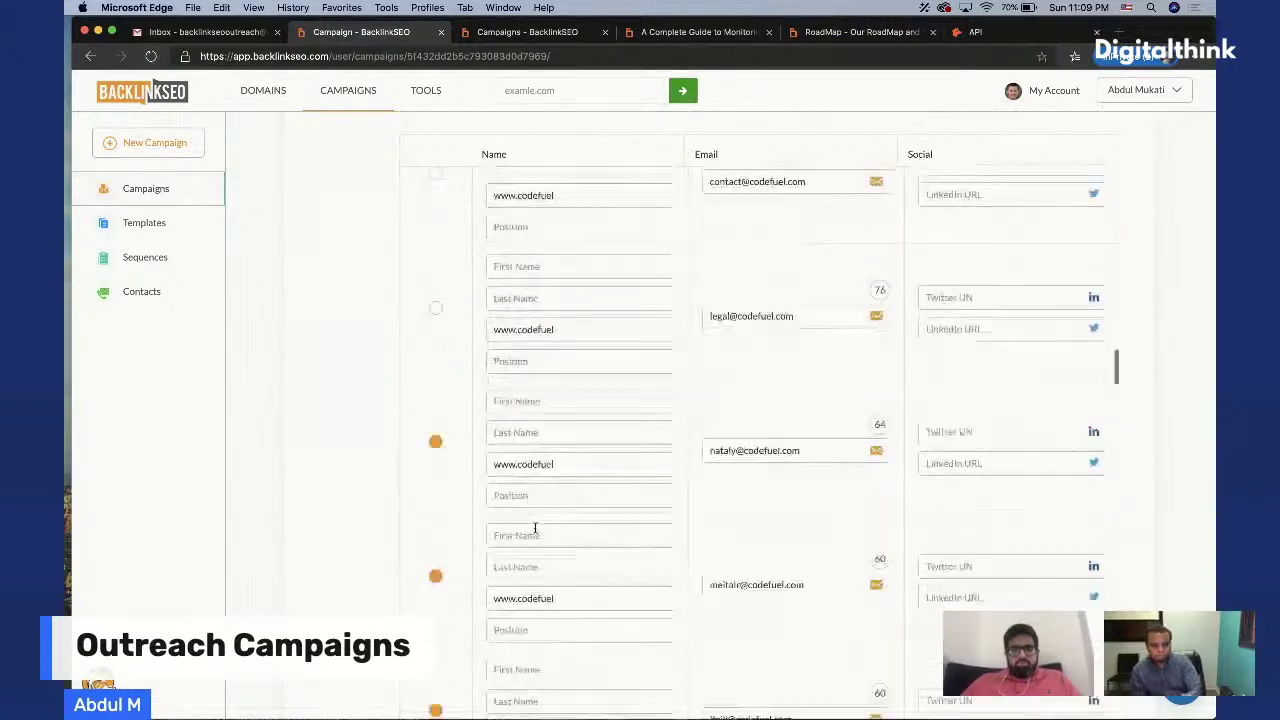
scroll(535, 528, down, 20)
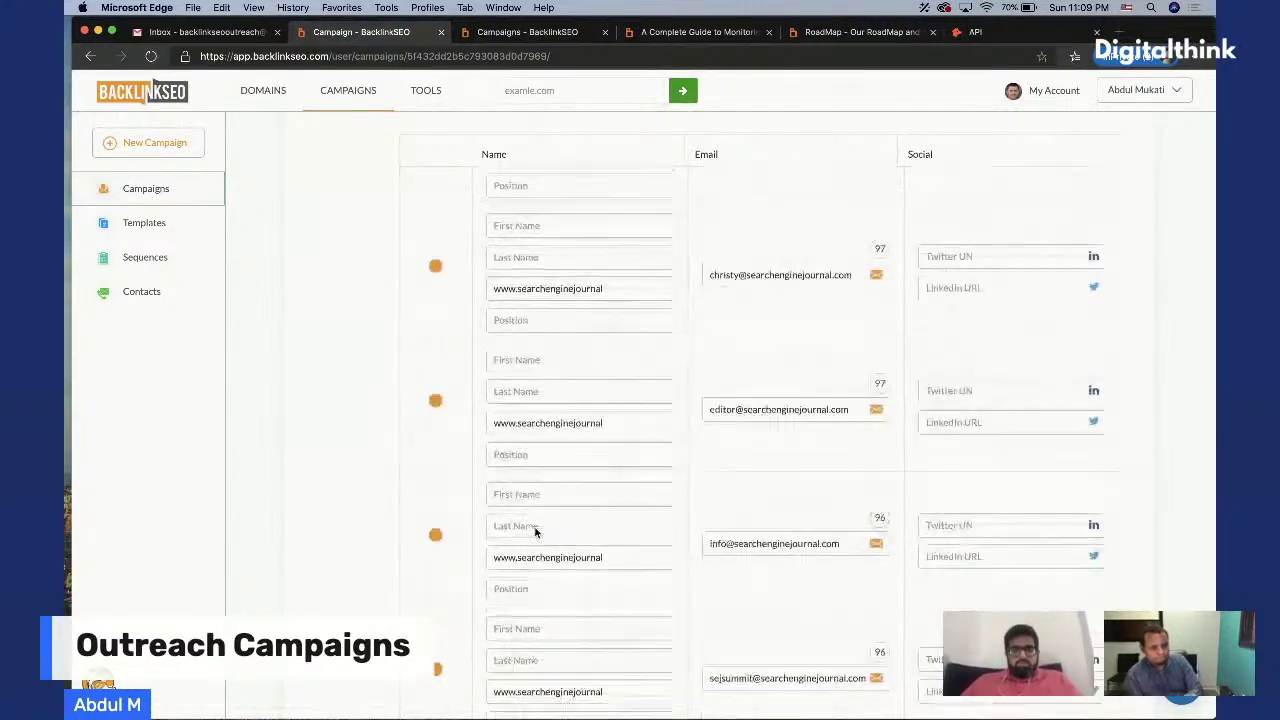
scroll(535, 528, down, 15)
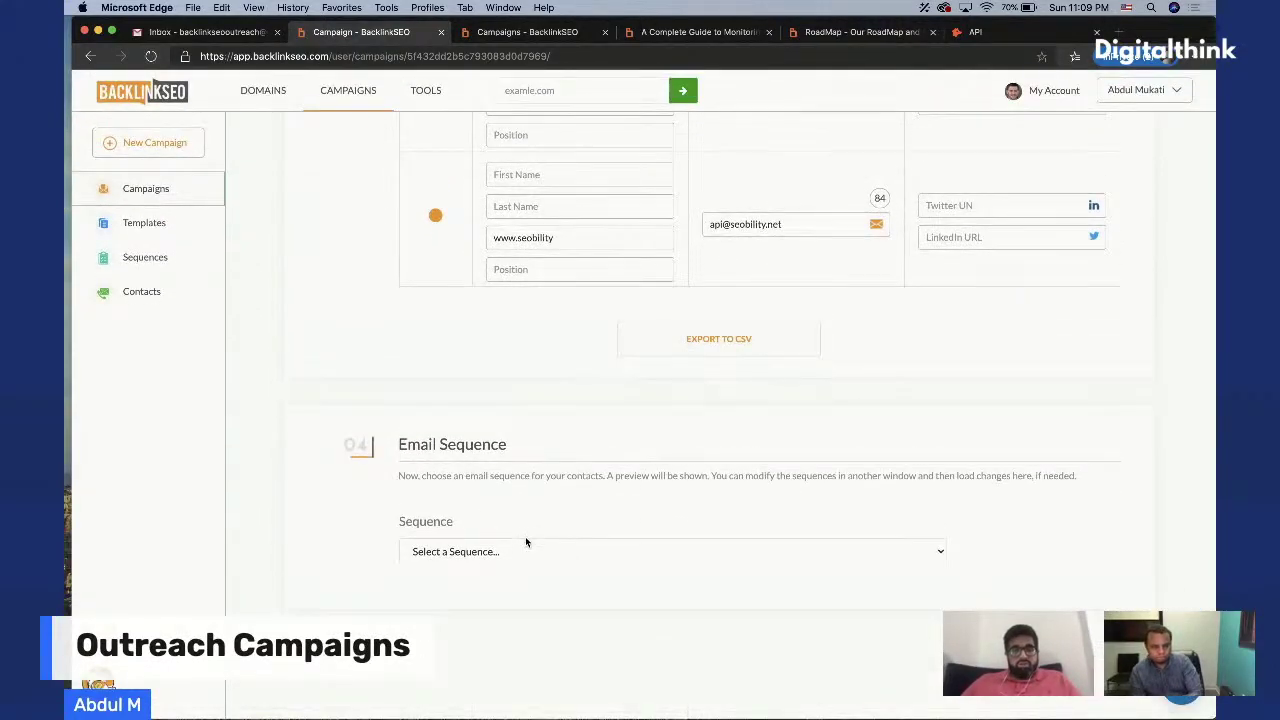
click(525, 541)
key(Escape)
click(558, 654)
scroll(686, 491, down, 10)
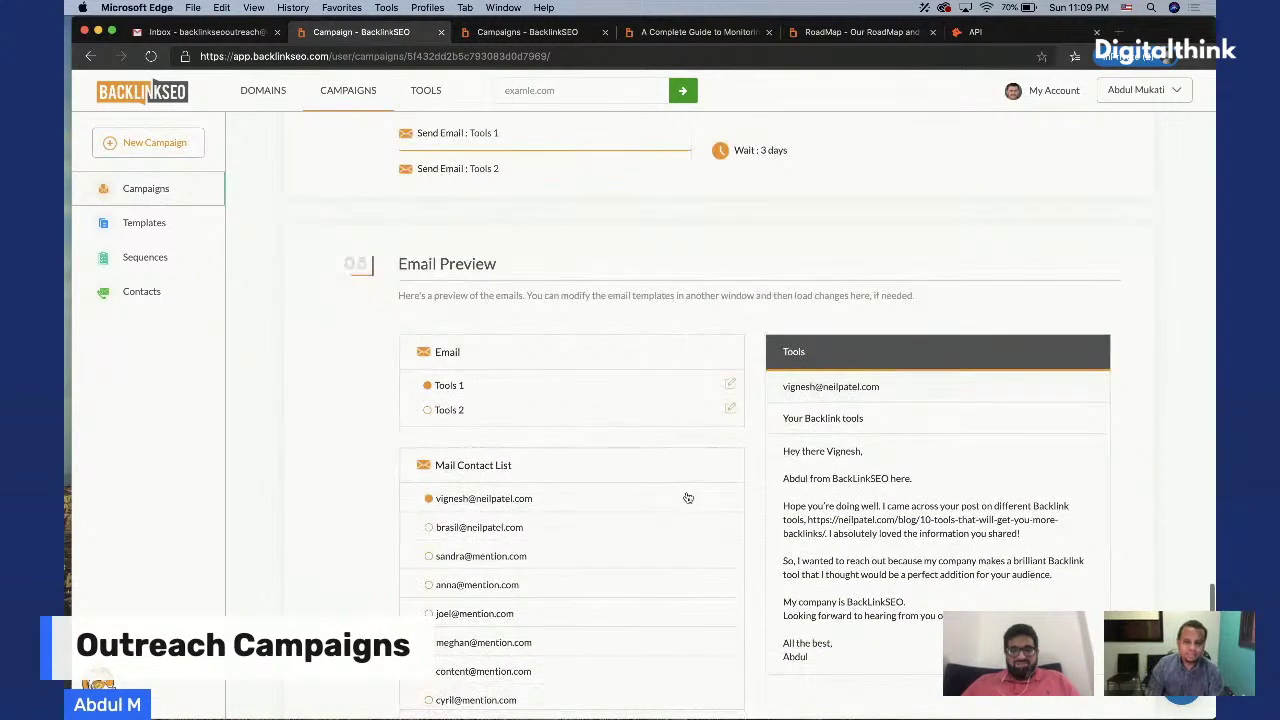
Preview the Tools 1 email for the first mention.com contact, open its individual editor to review the message, and close it without saving
scroll(688, 497, down, 2)
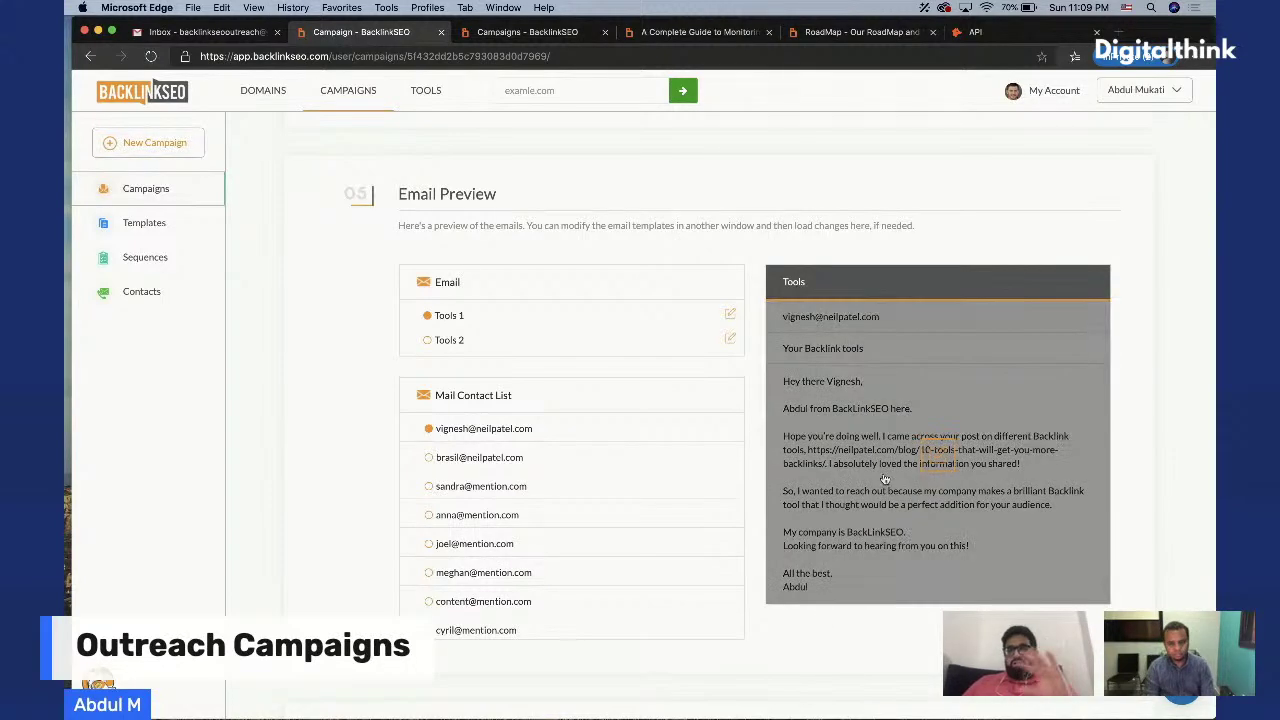
click(508, 488)
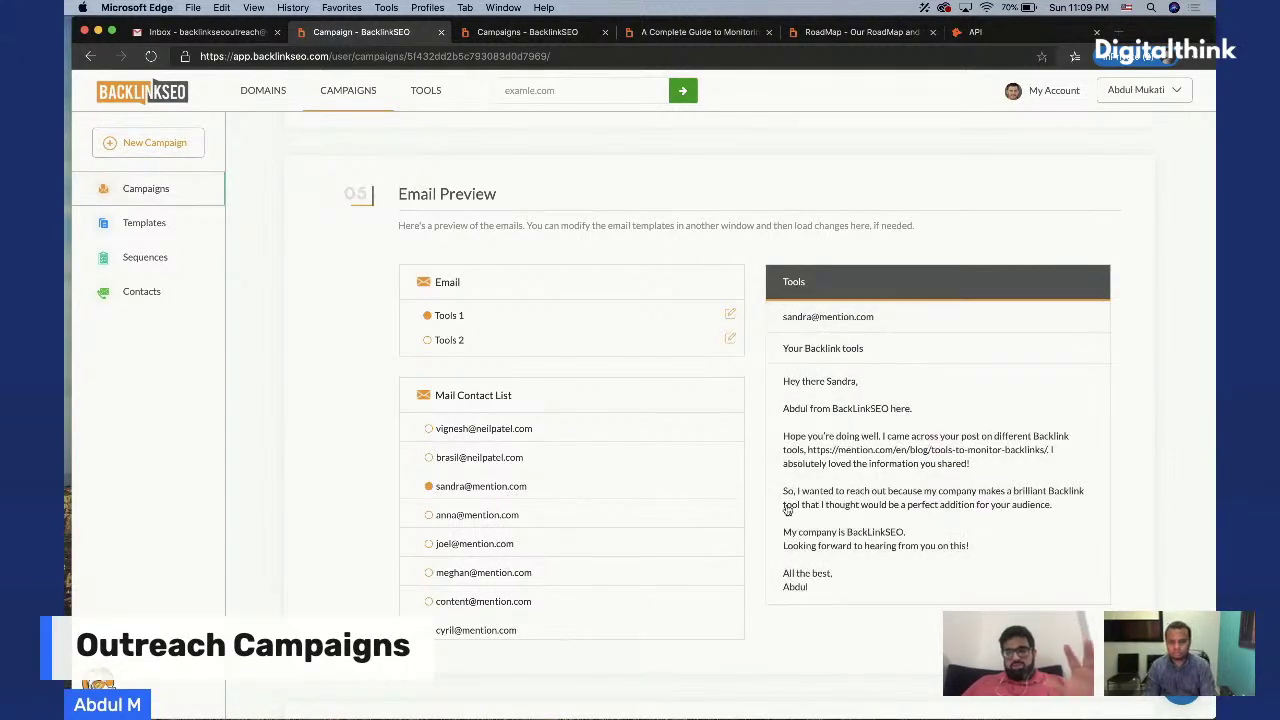
click(944, 486)
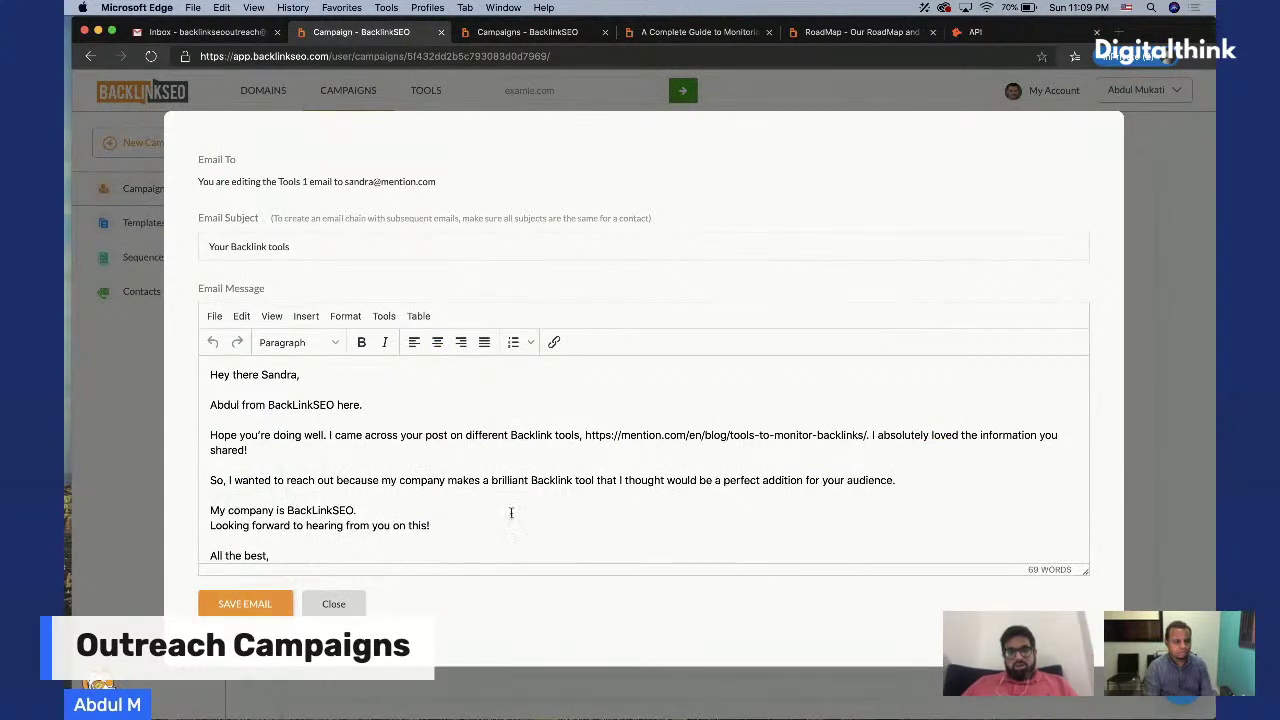
drag(213, 511, 304, 510)
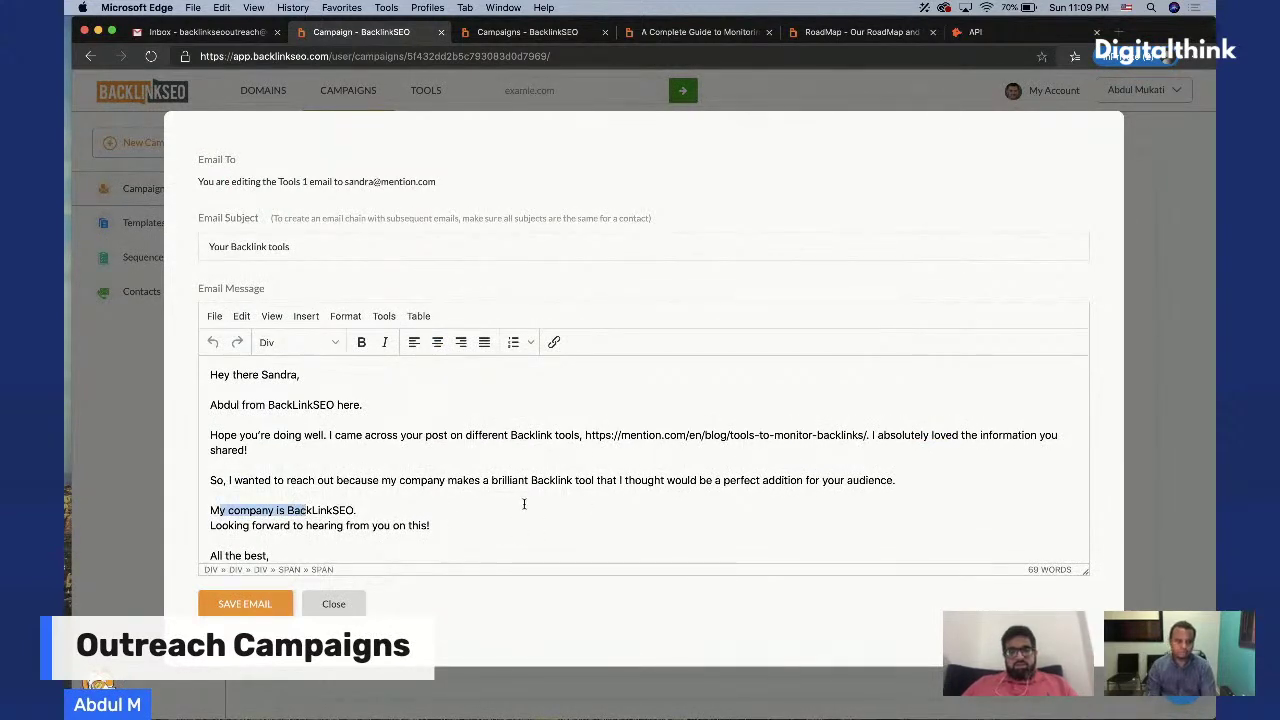
drag(574, 481, 606, 482)
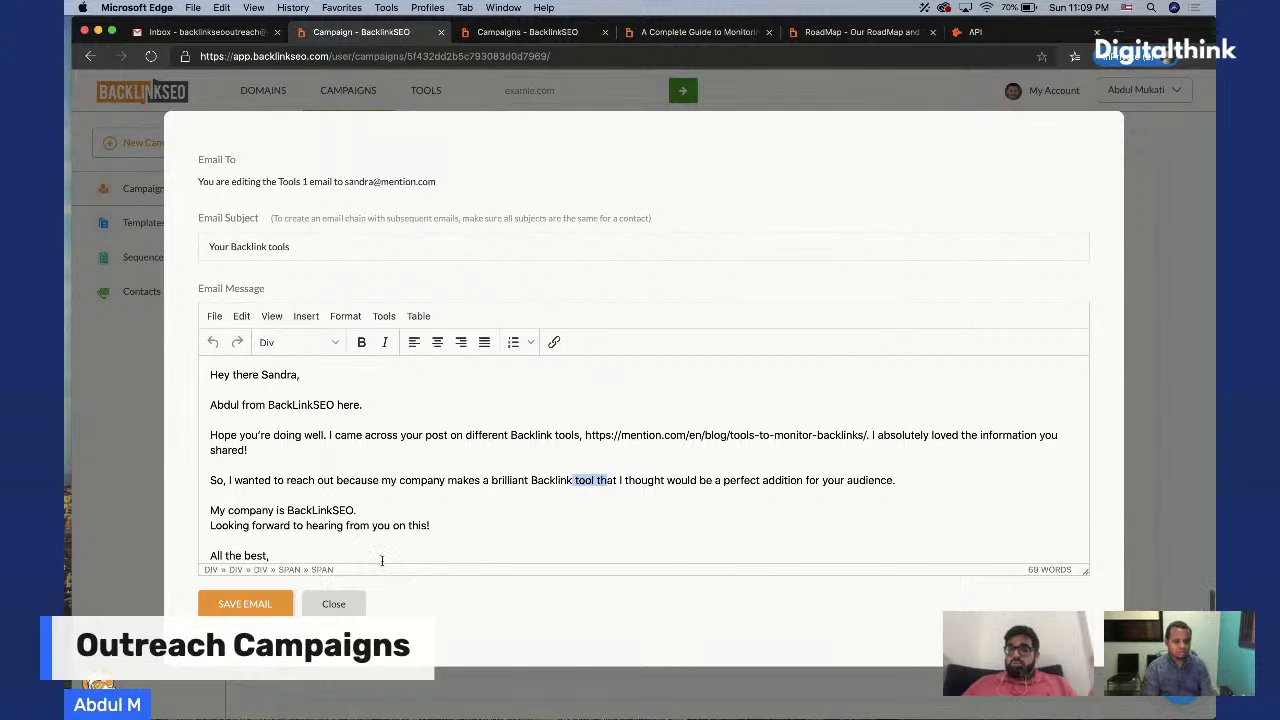
scroll(386, 509, down, 1)
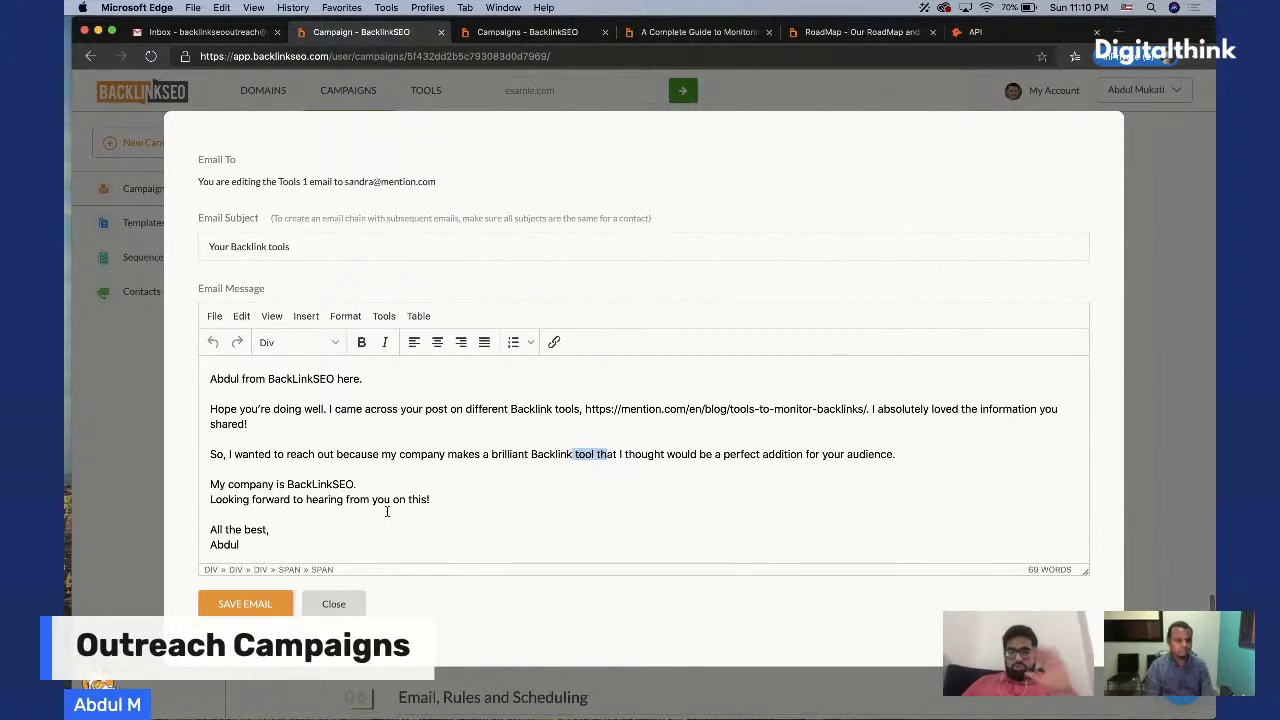
click(340, 606)
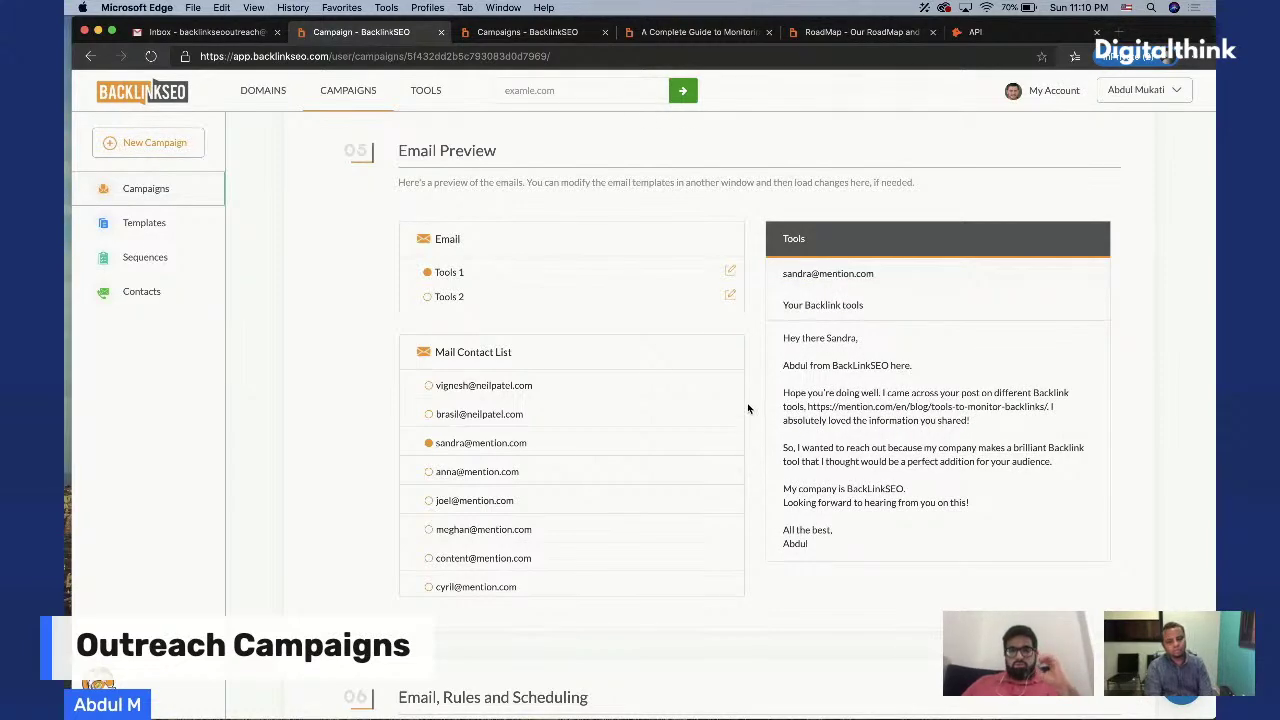
Open the Tools 1 template from the email preview to review its merge variables, return to the campaign, and look through its mail contact list
click(731, 271)
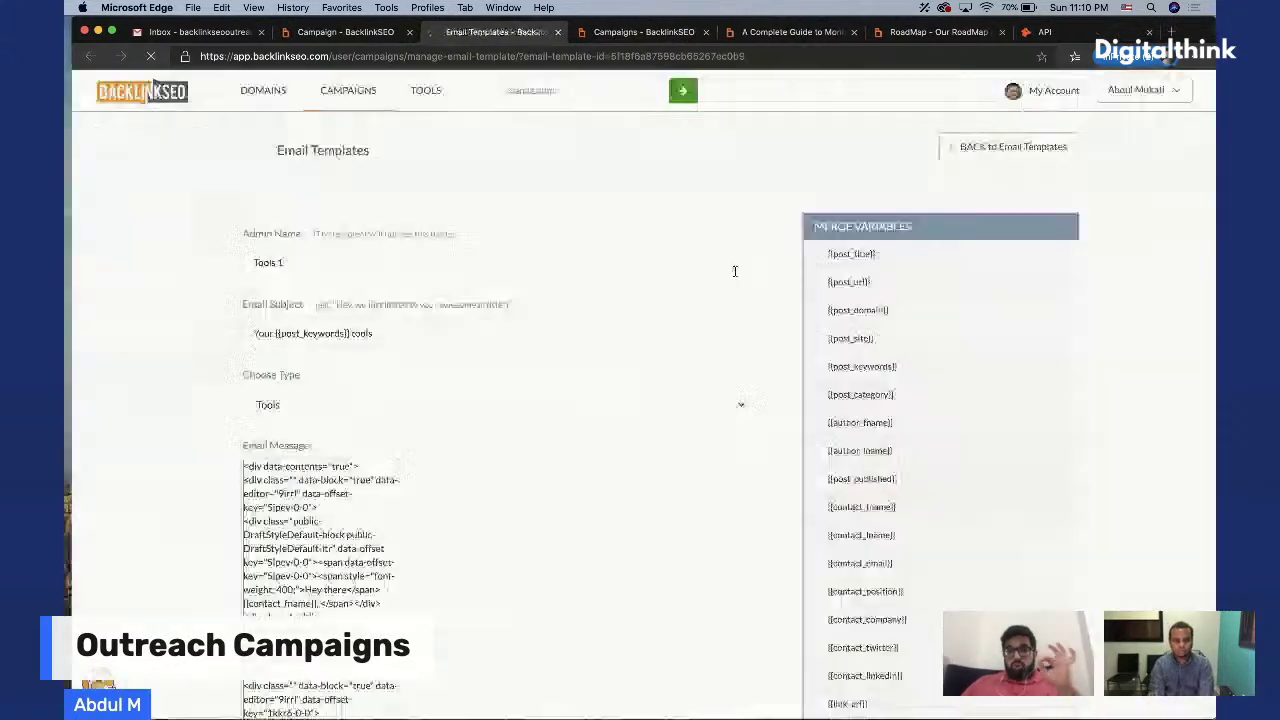
scroll(958, 393, down, 5)
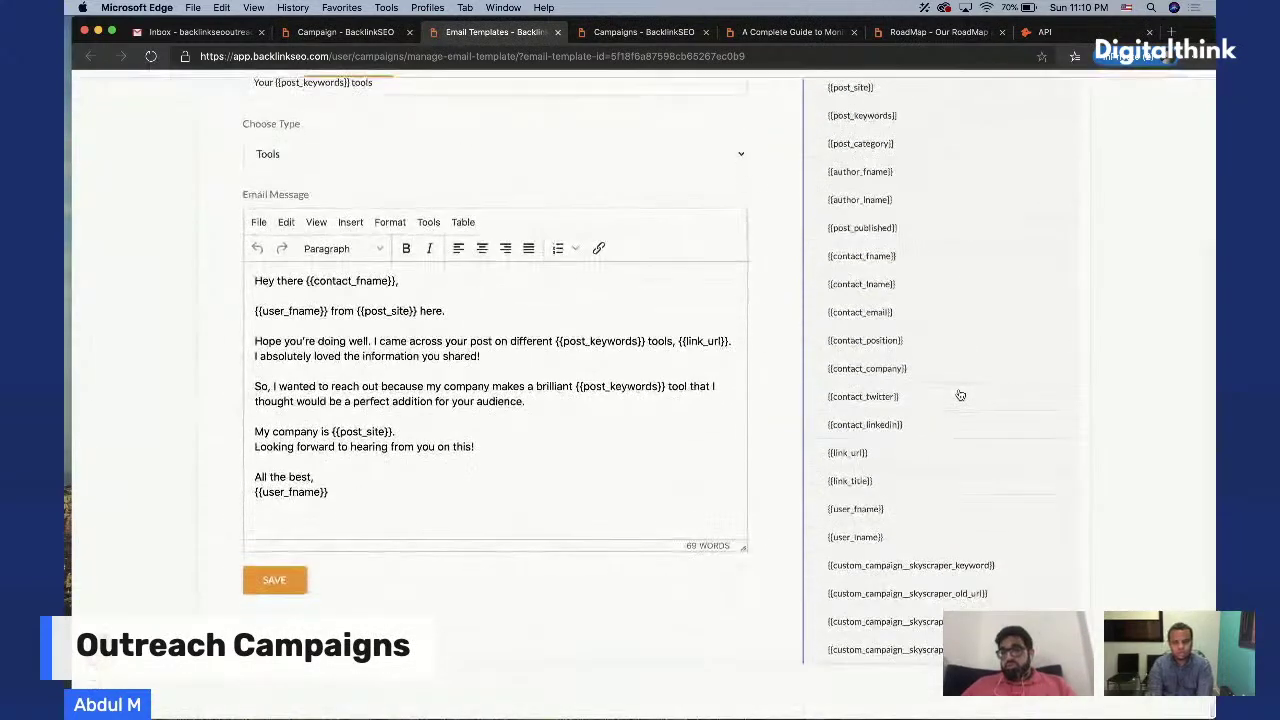
scroll(960, 395, up, 1)
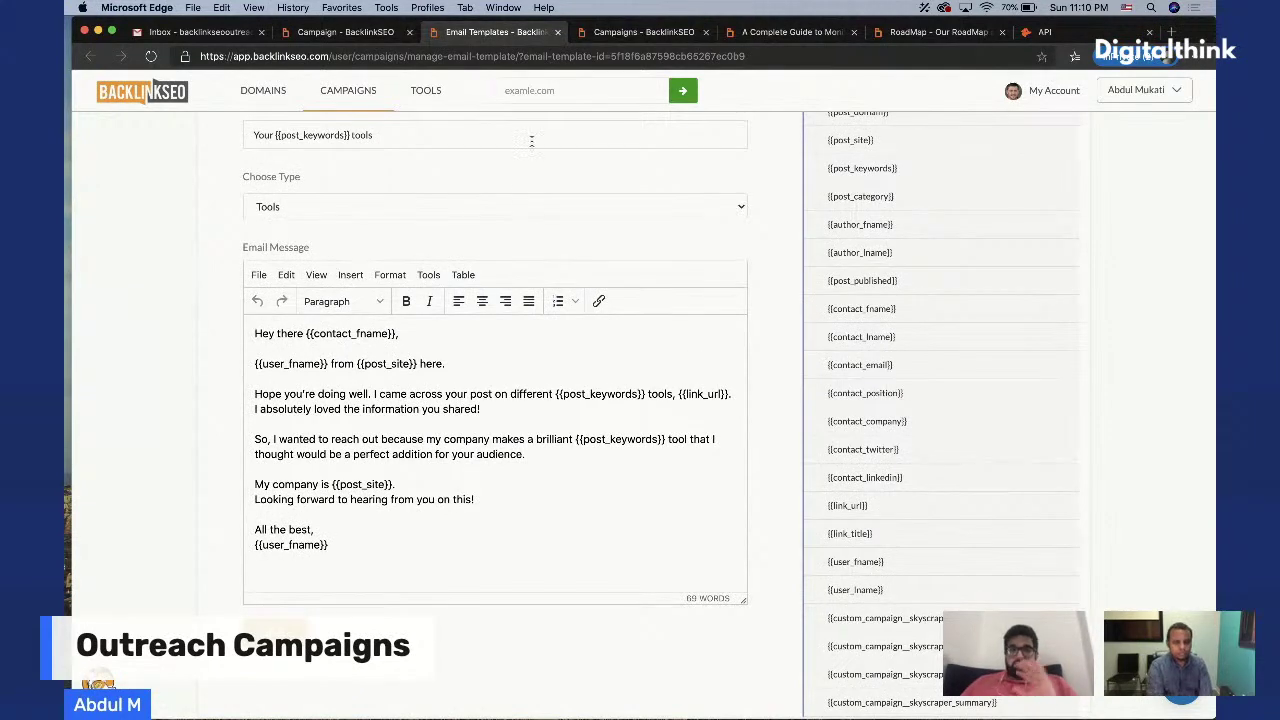
click(365, 42)
scroll(733, 439, down, 5)
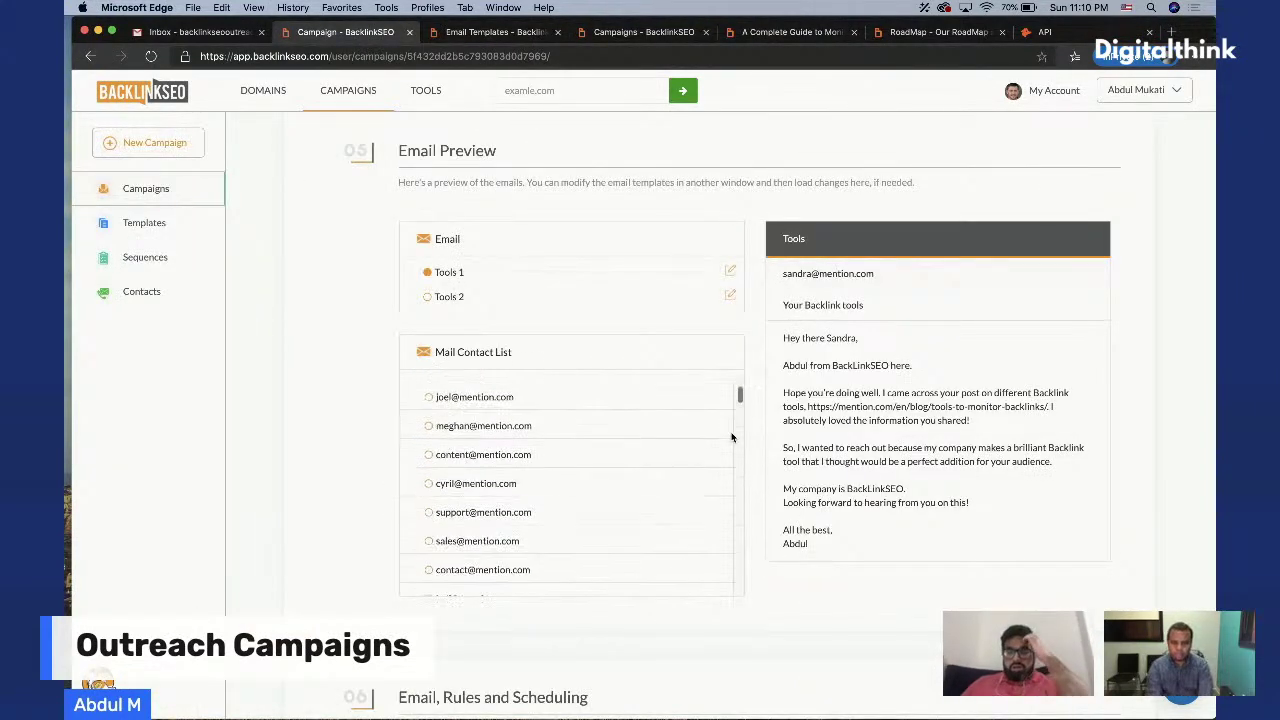
scroll(733, 439, down, 5)
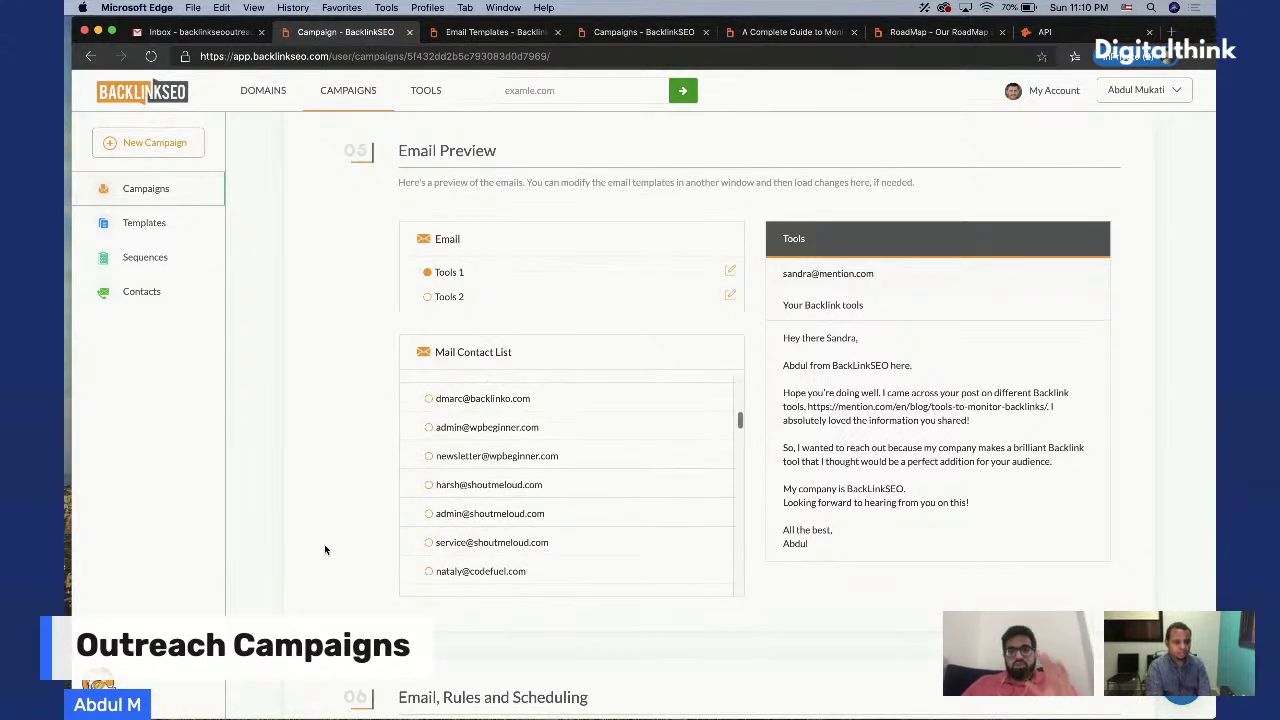
Link the outreach Gmail account to the campaign for Google SMTP sending, allowing BacklinkSEO-Email to send email on its behalf
scroll(324, 544, down, 3)
scroll(536, 515, down, 2)
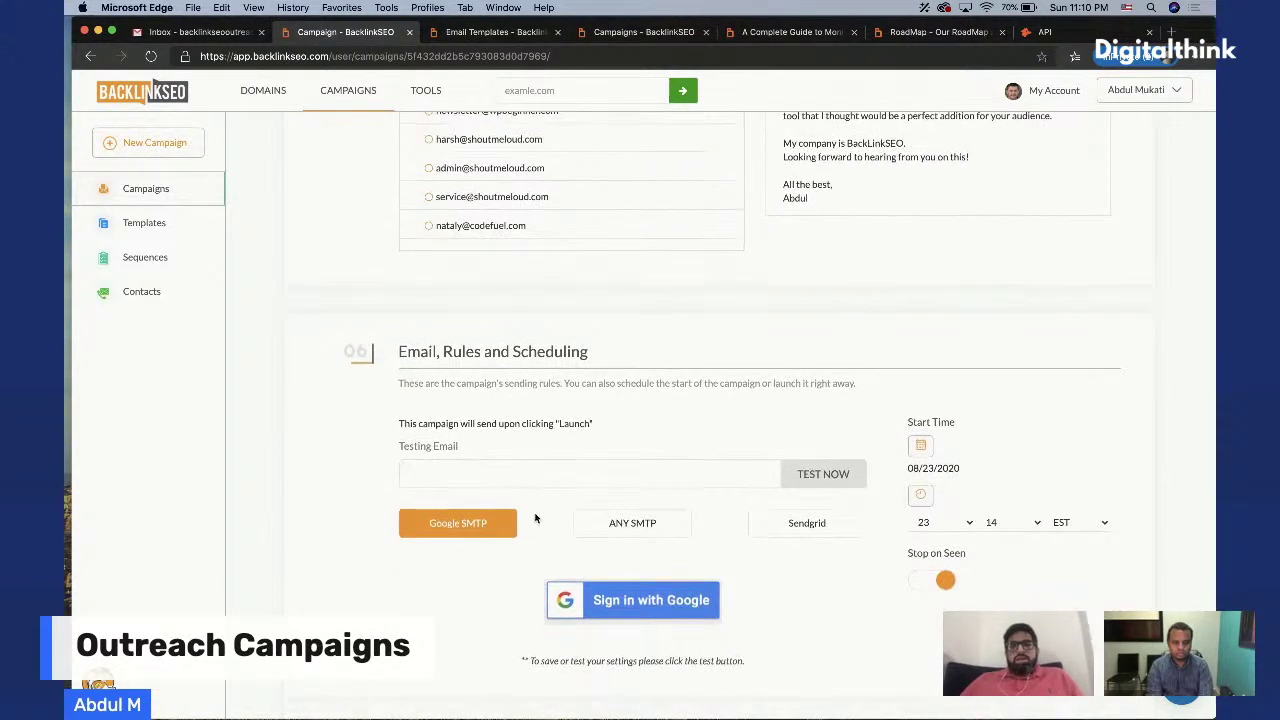
click(195, 31)
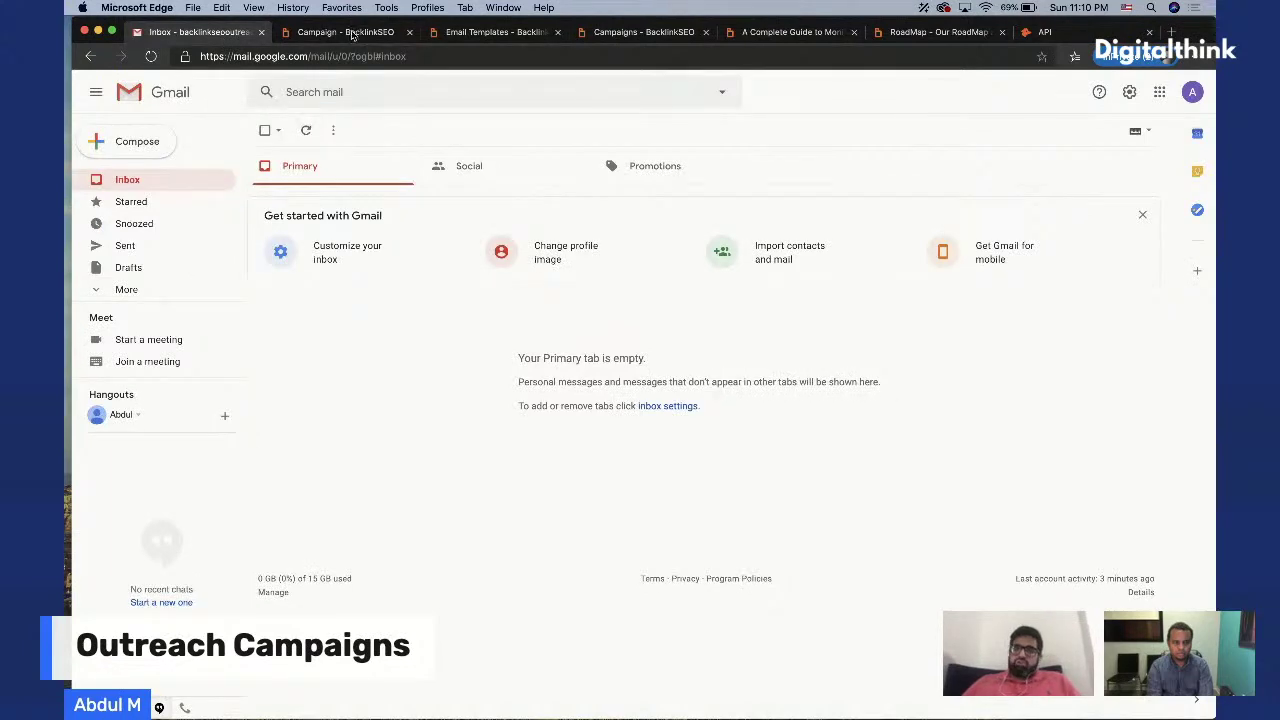
click(345, 32)
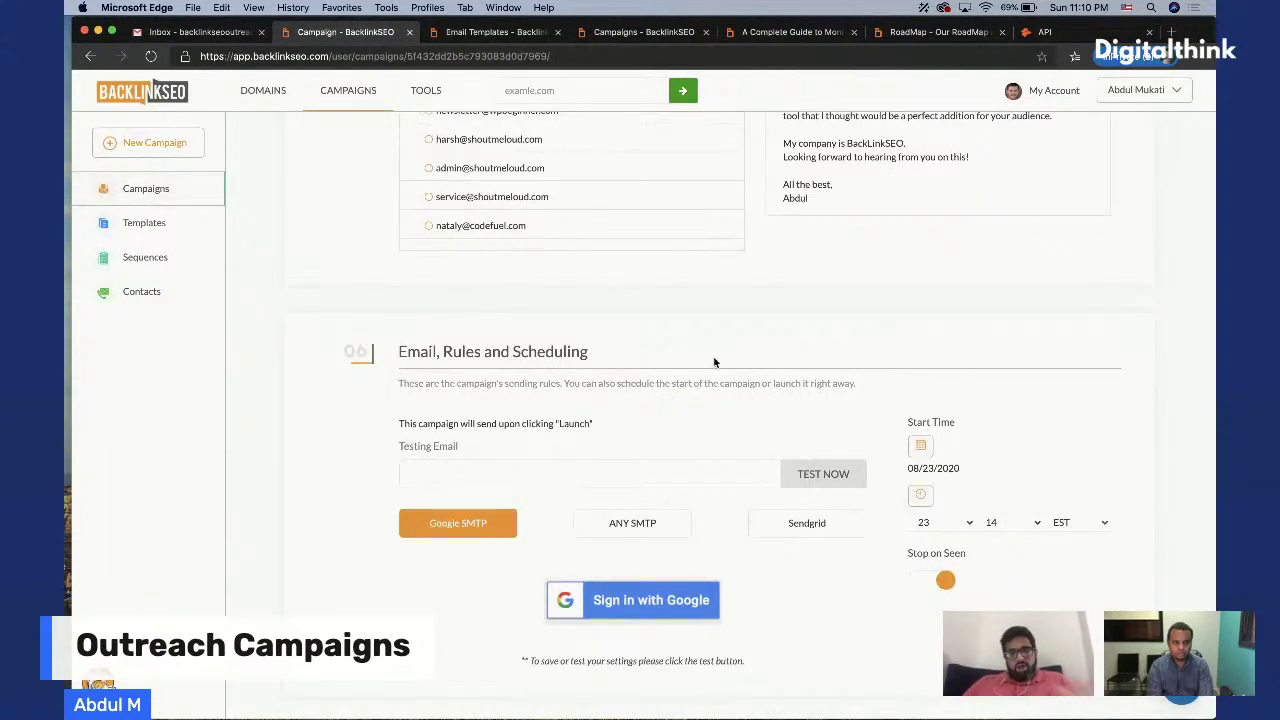
click(660, 598)
click(596, 353)
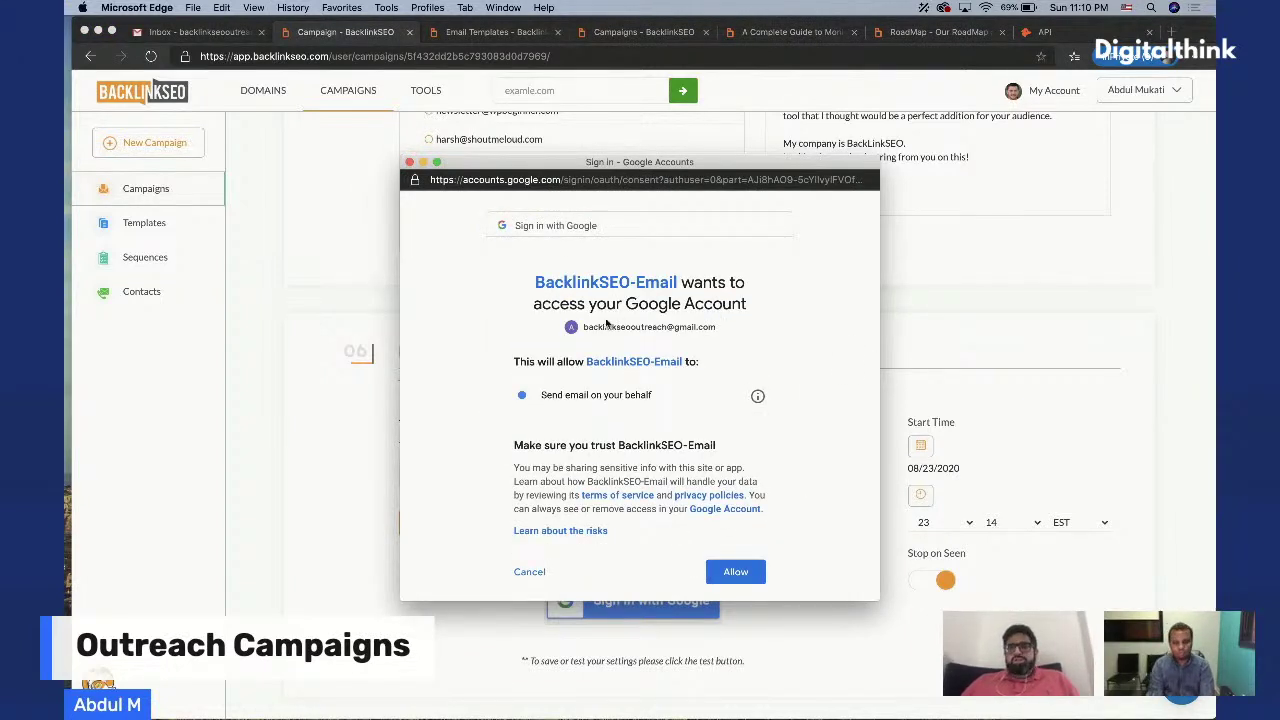
click(735, 571)
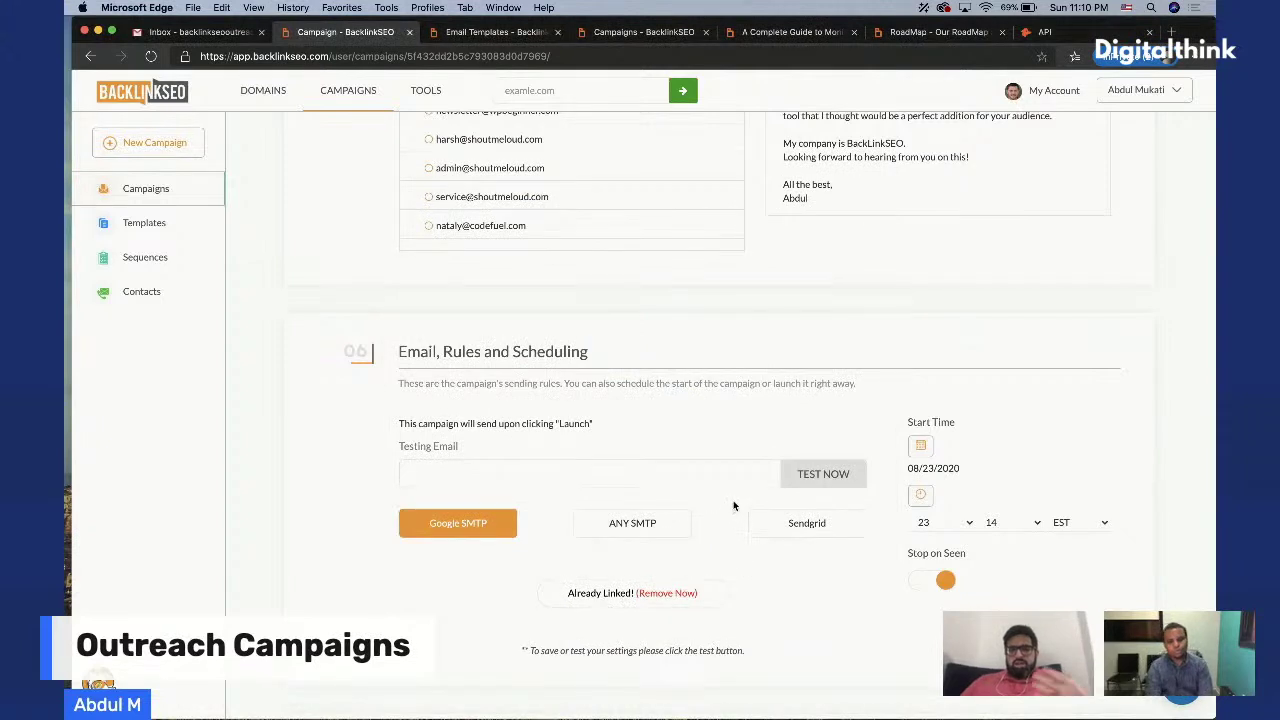
Choose 08/23/2020 as the campaign's start date, then save and launch the campaign
click(920, 444)
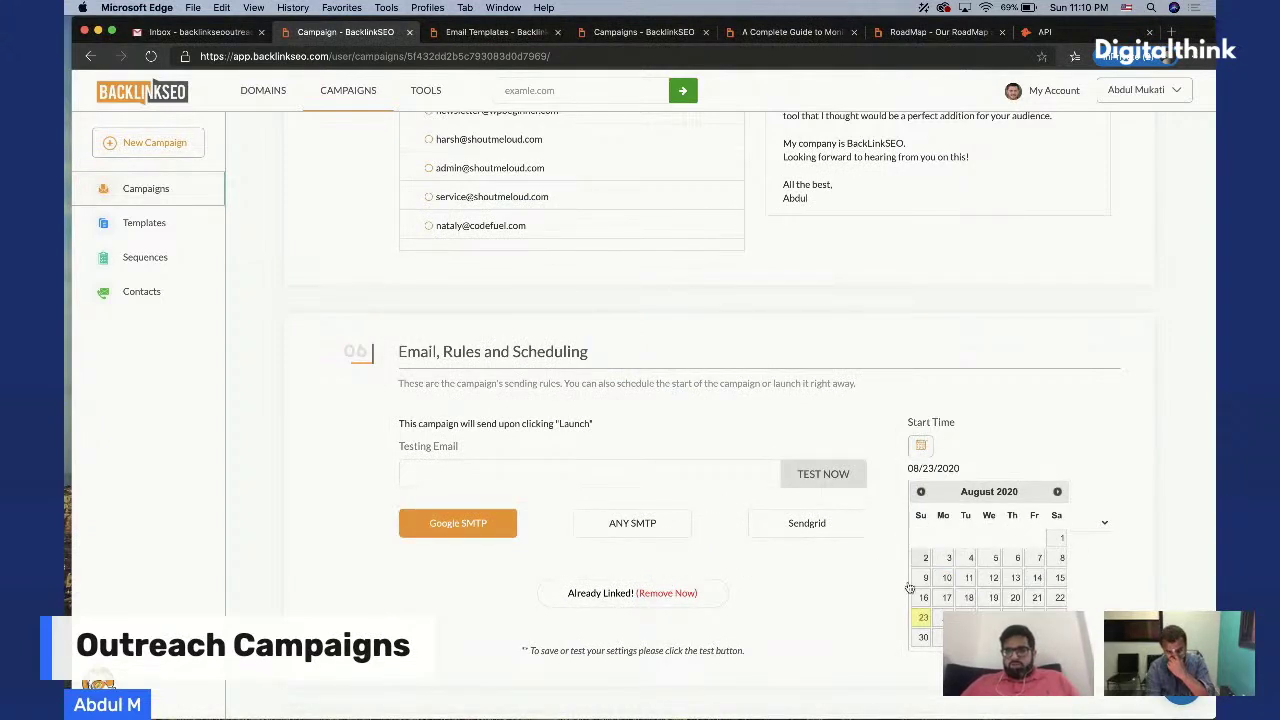
click(922, 618)
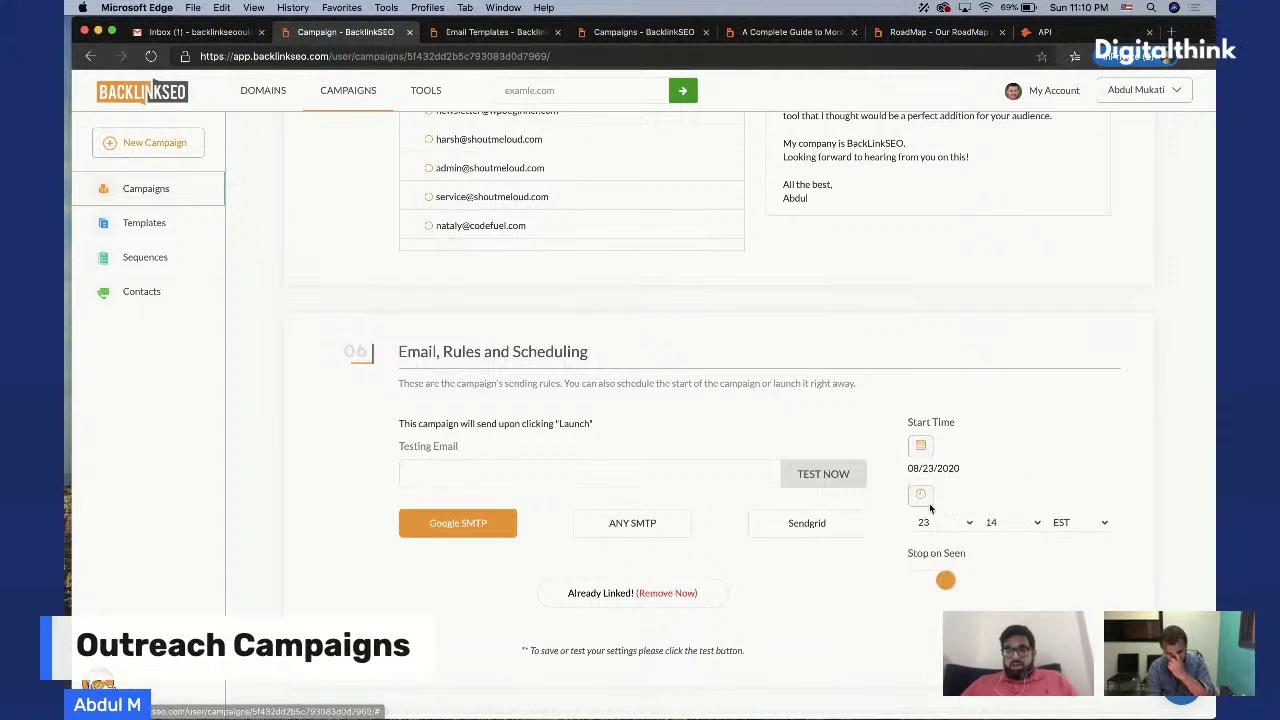
click(918, 620)
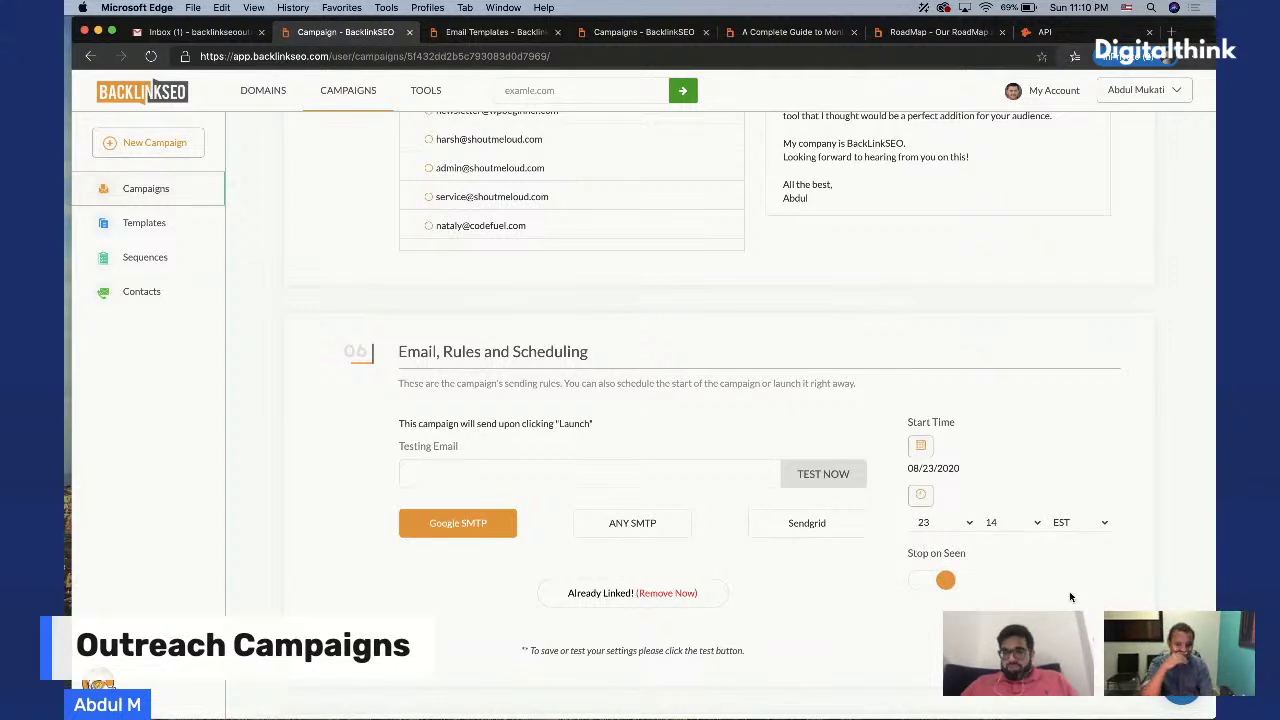
scroll(771, 620, down, 3)
scroll(771, 620, down, 2)
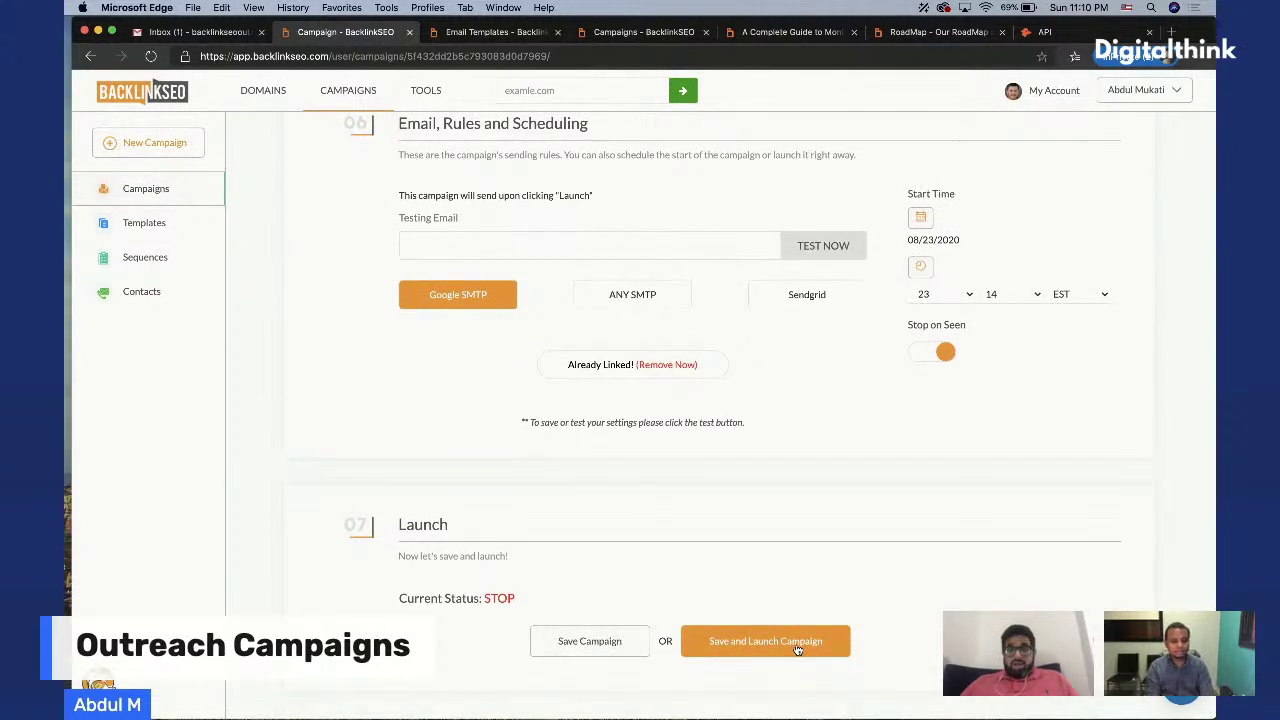
click(797, 648)
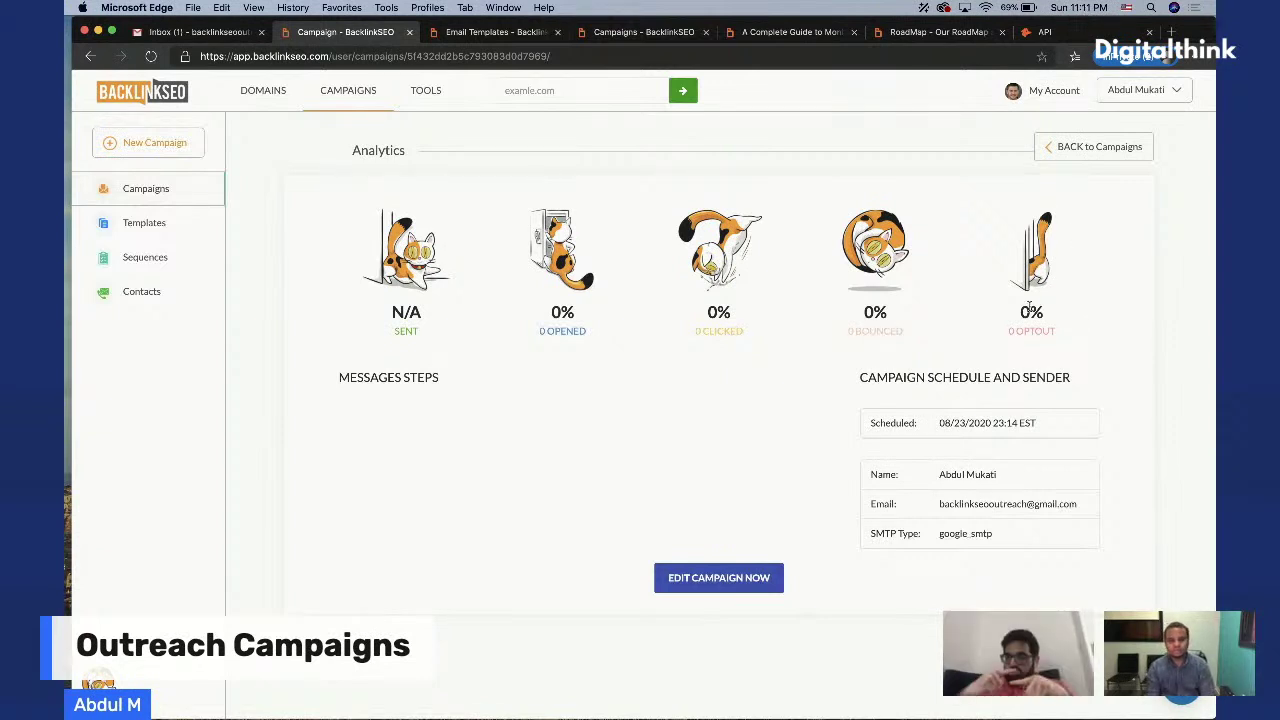
Check the launched campaign's scheduled time in its analytics, then look at the Gmail outreach inbox and return to the campaign
drag(870, 422, 1026, 423)
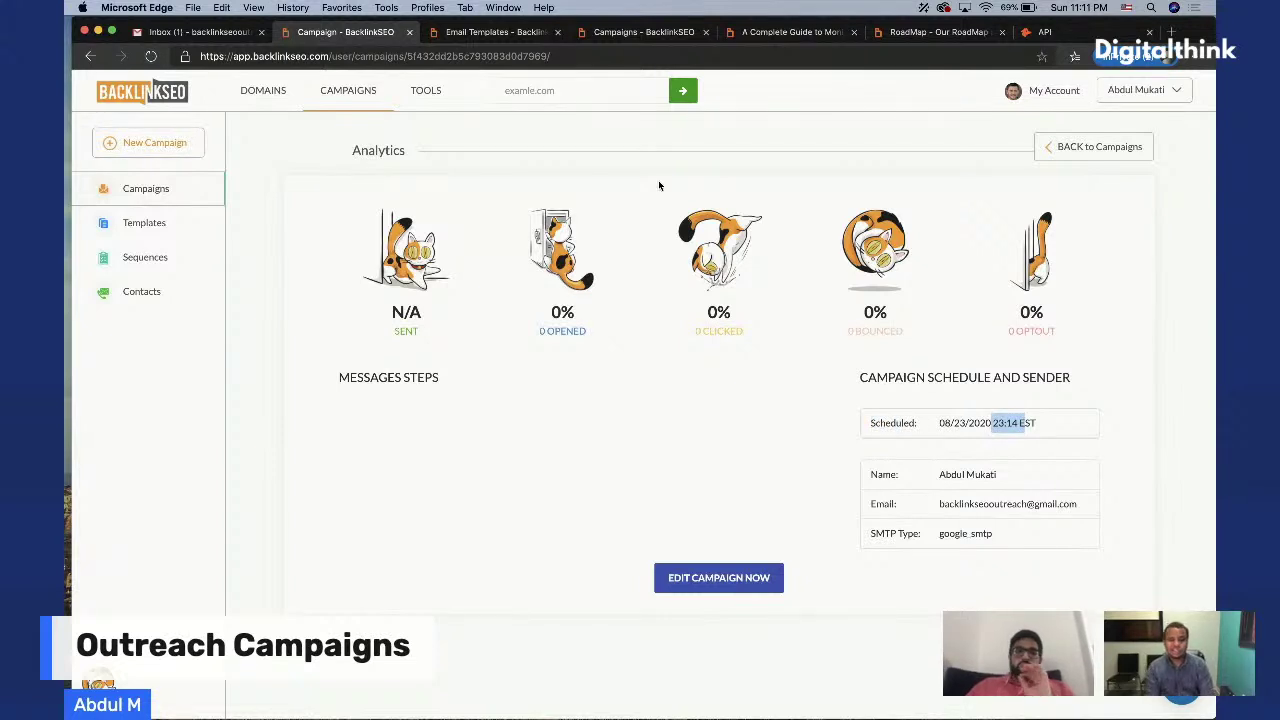
click(232, 33)
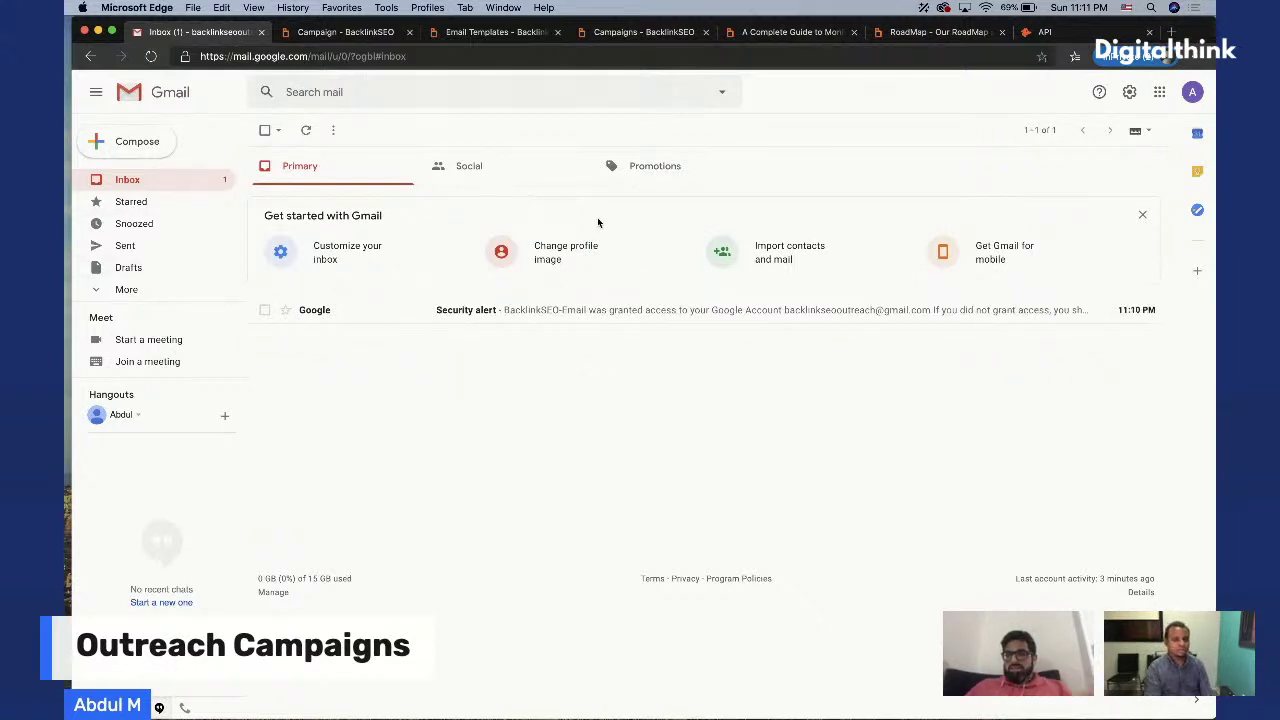
click(1192, 92)
click(1192, 92)
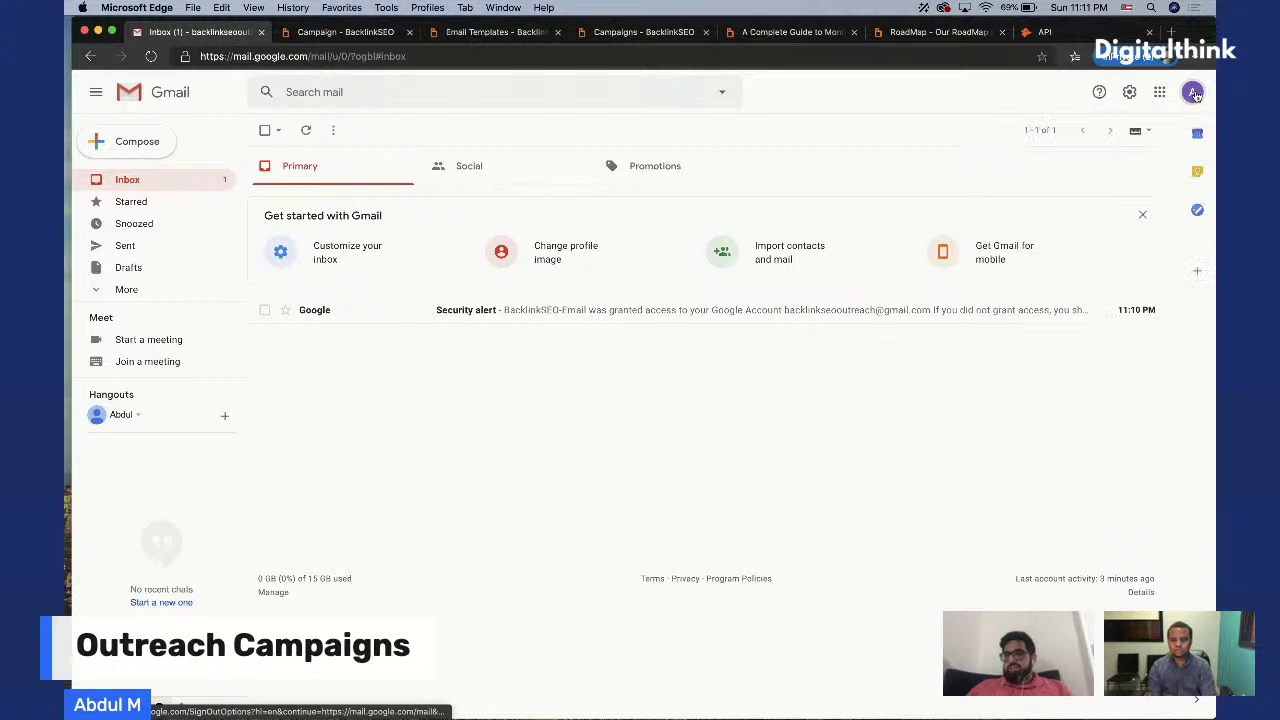
click(385, 32)
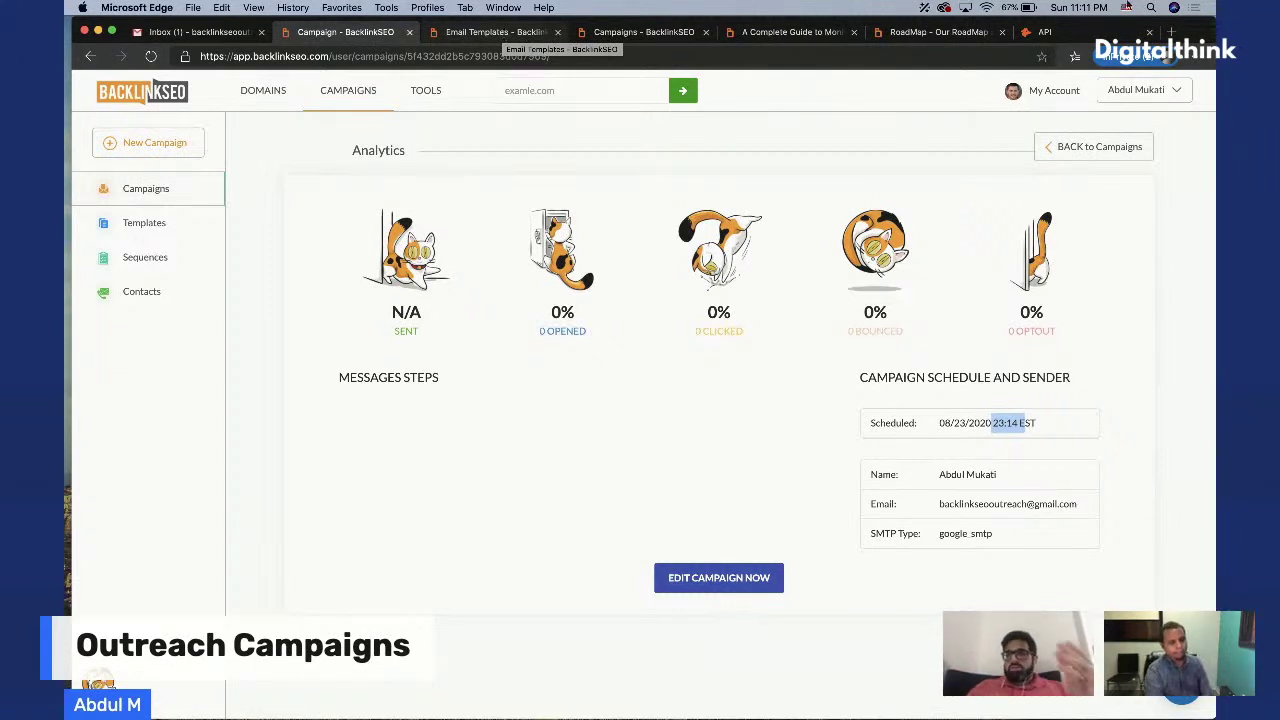
Open the account summary, check how much of the campaign allowance is used, and close it
click(1162, 93)
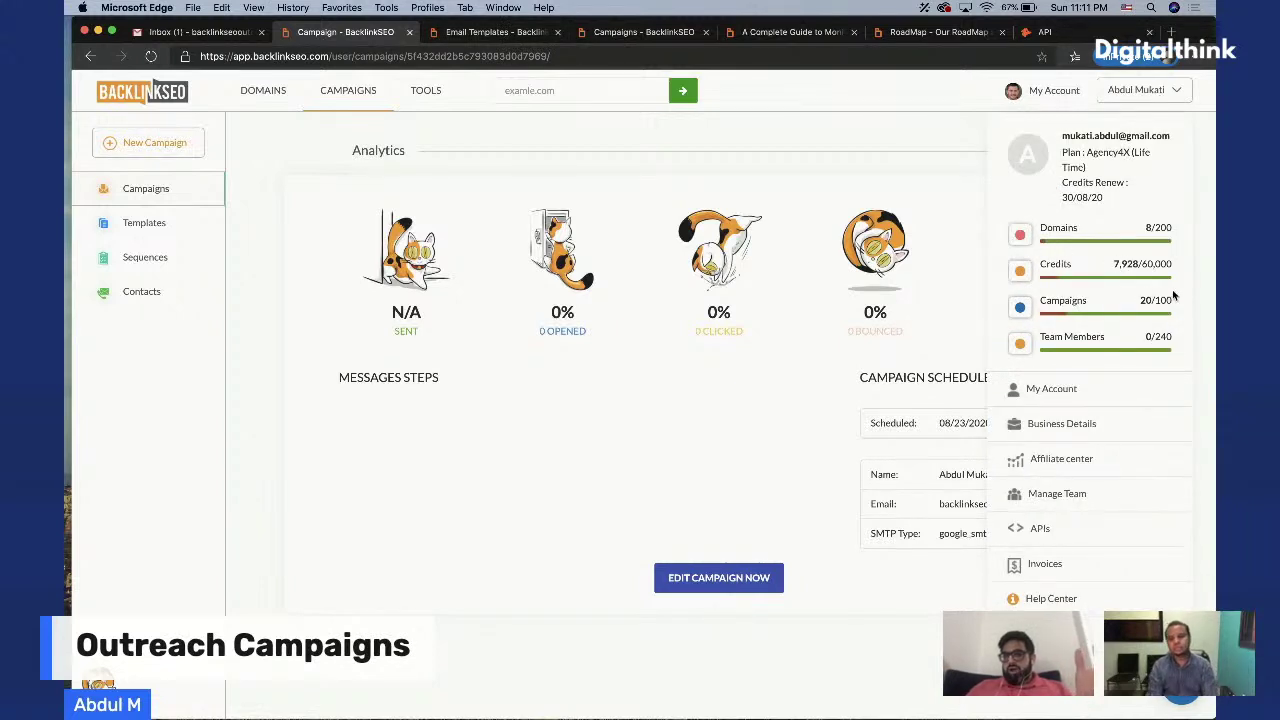
drag(1140, 302, 1177, 304)
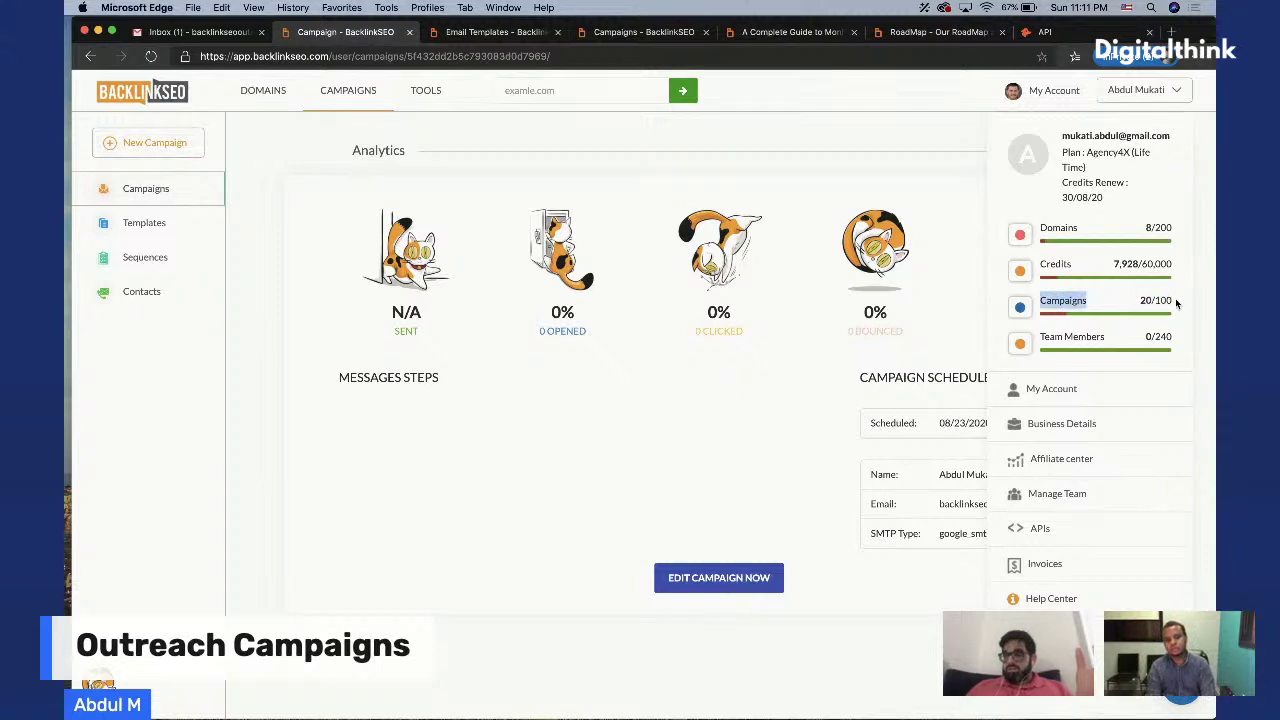
click(1176, 303)
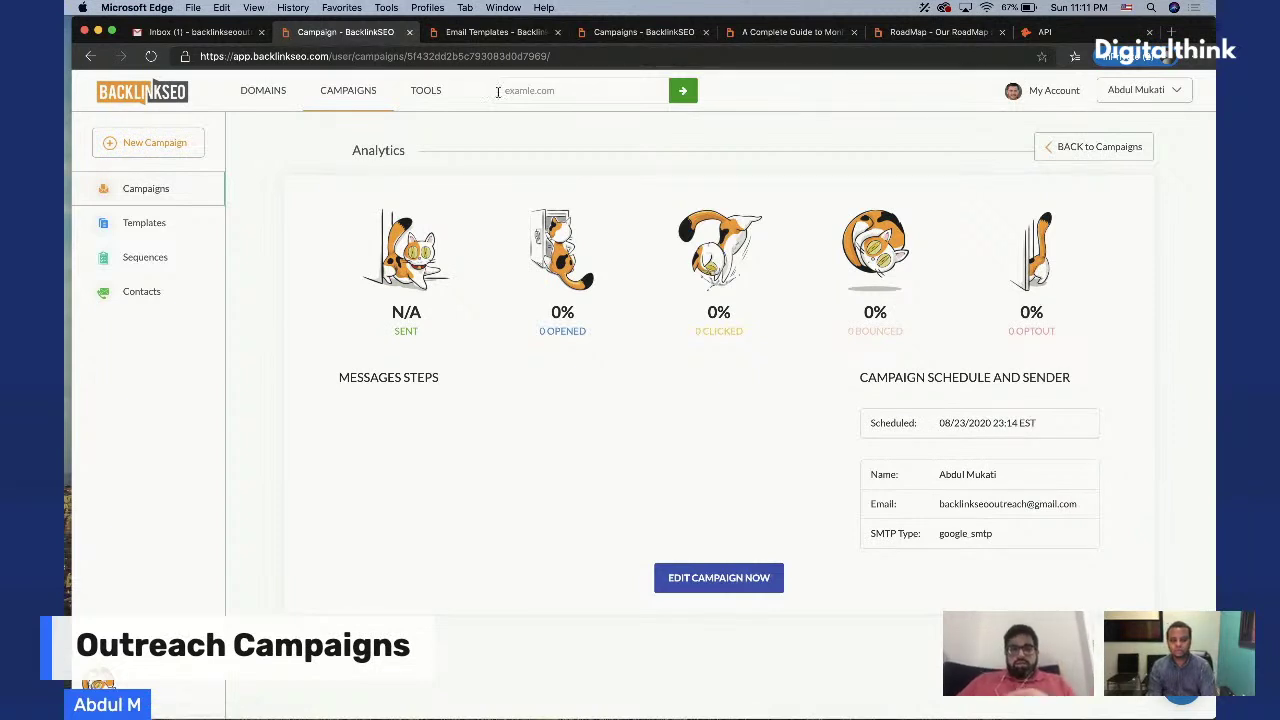
Start a new campaign from the campaigns list and choose Spot The Resource as its type
click(362, 97)
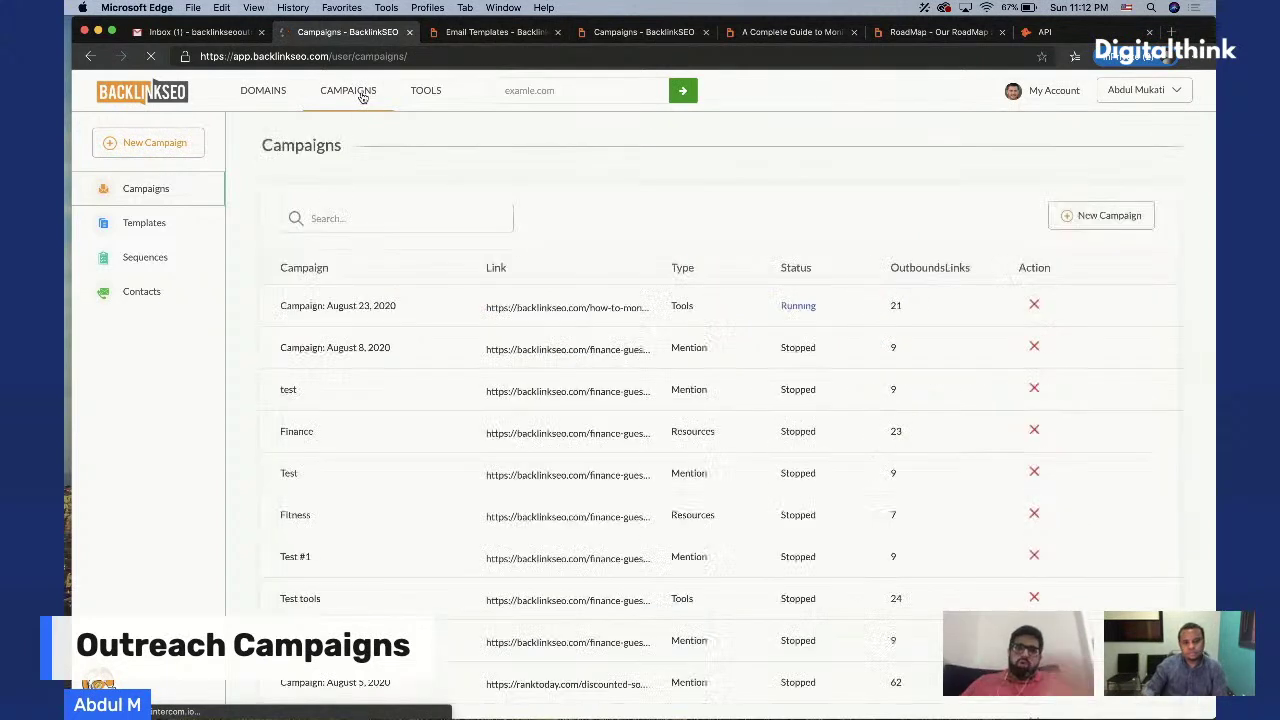
click(163, 148)
click(262, 476)
click(260, 399)
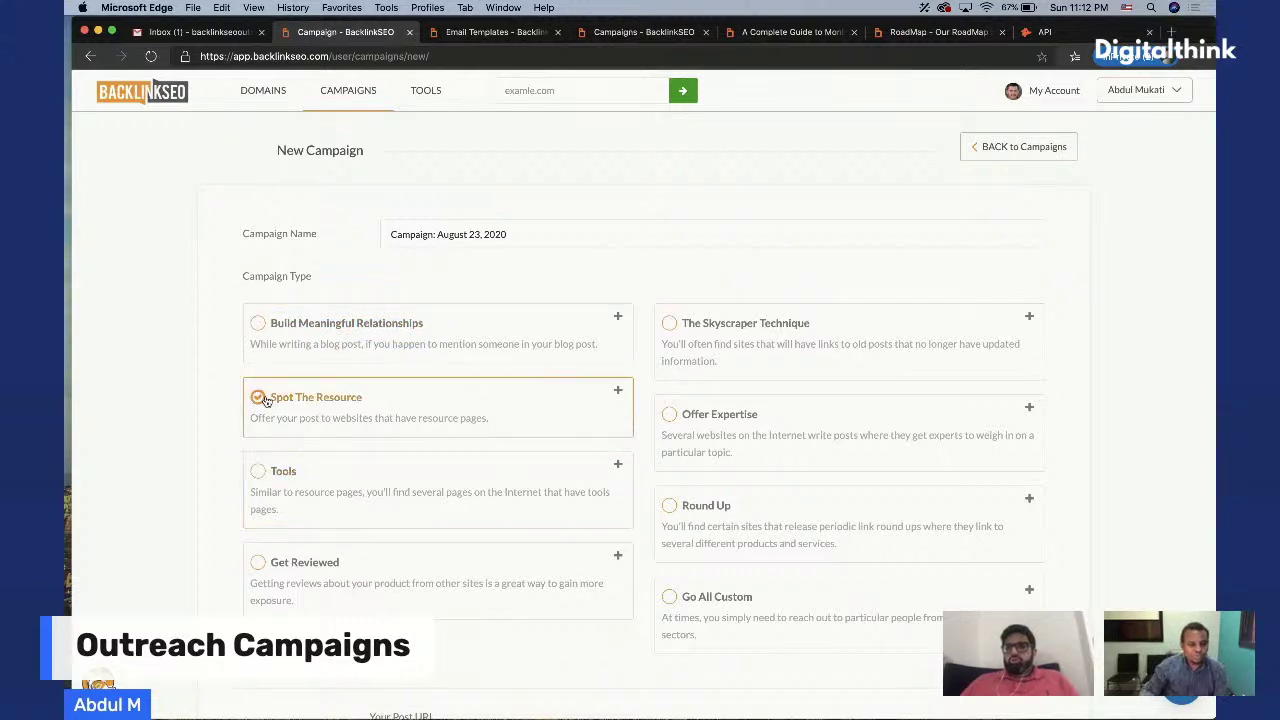
scroll(486, 446, down, 2)
click(586, 641)
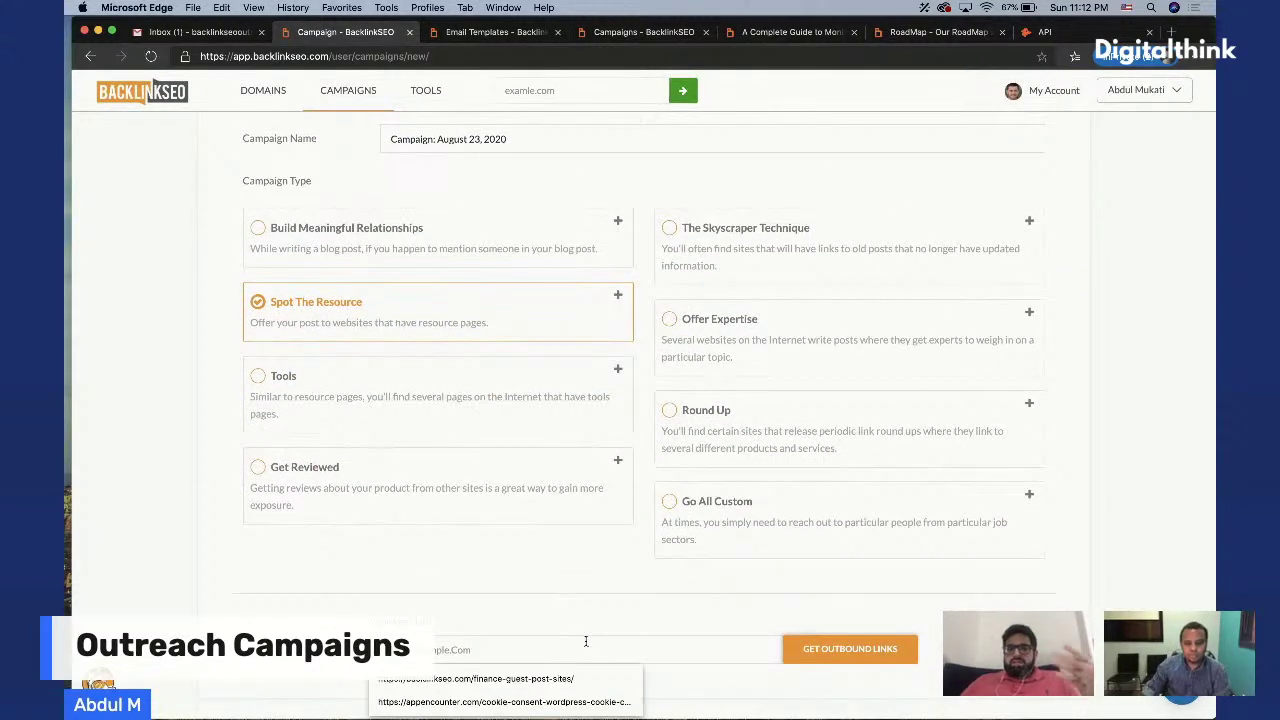
click(512, 32)
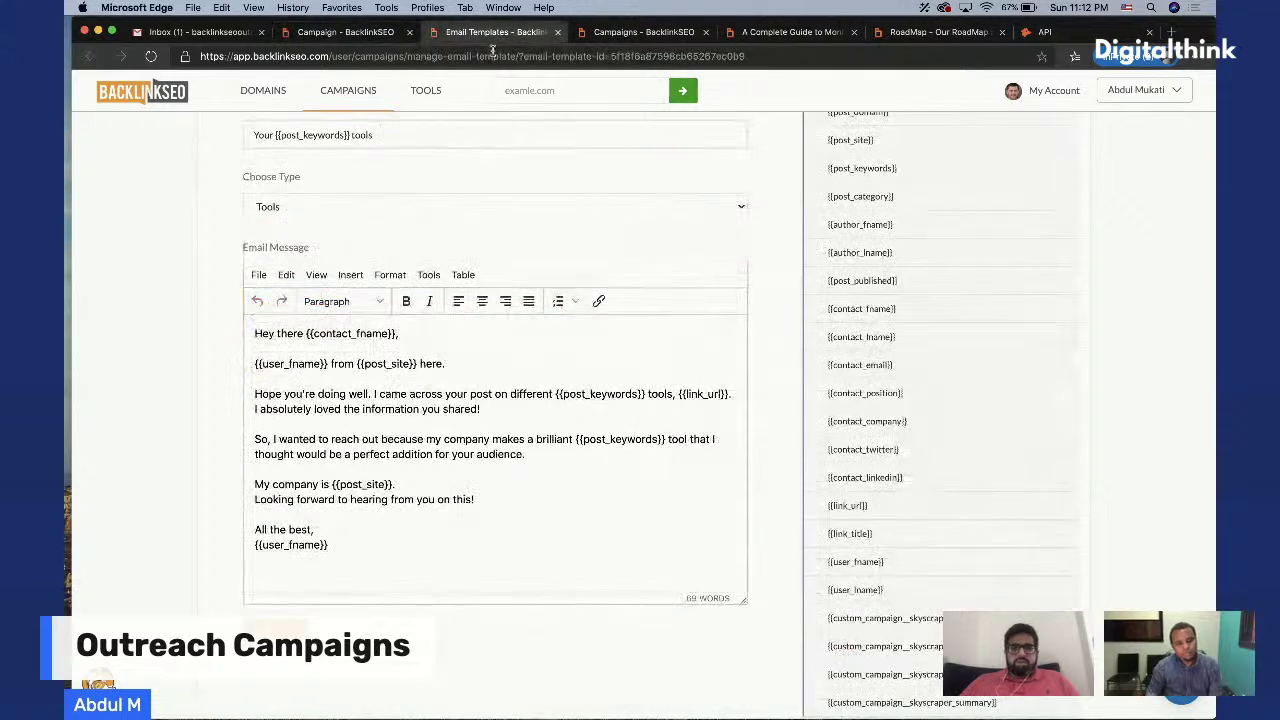
click(783, 32)
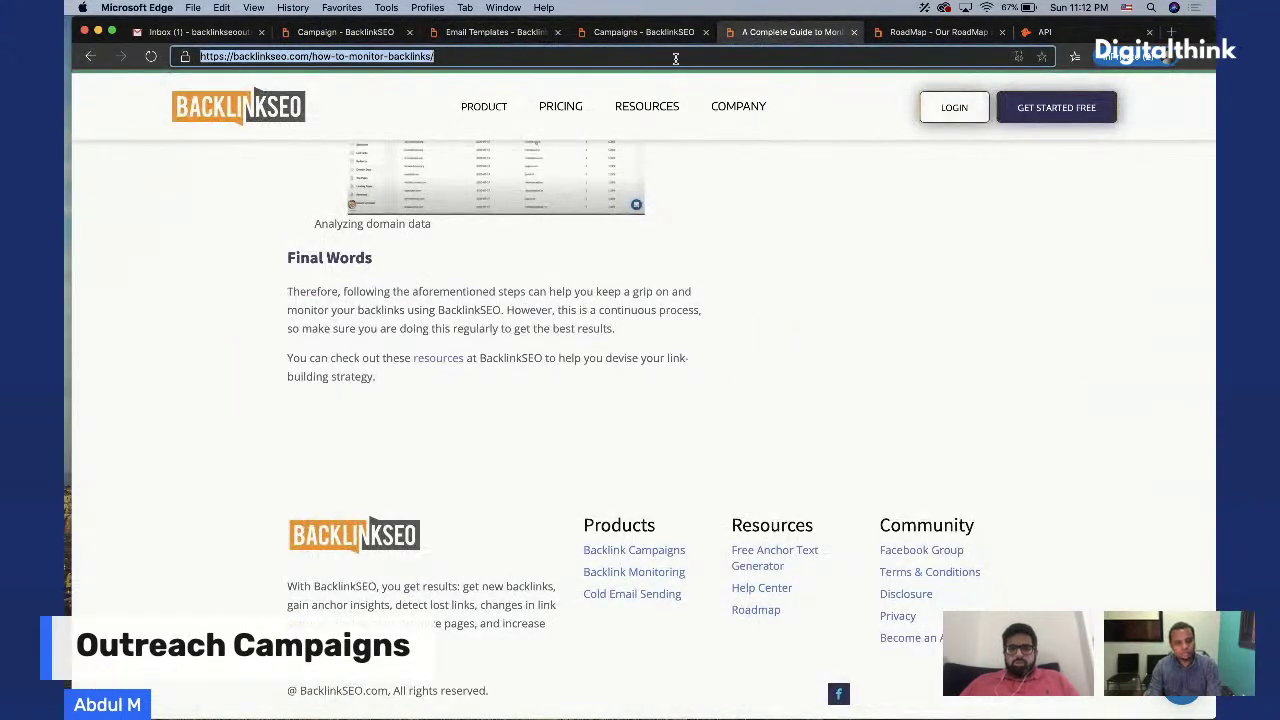
click(380, 32)
click(513, 653)
text(https://backlinkseo.com/how-to-monitor-backlinks/)
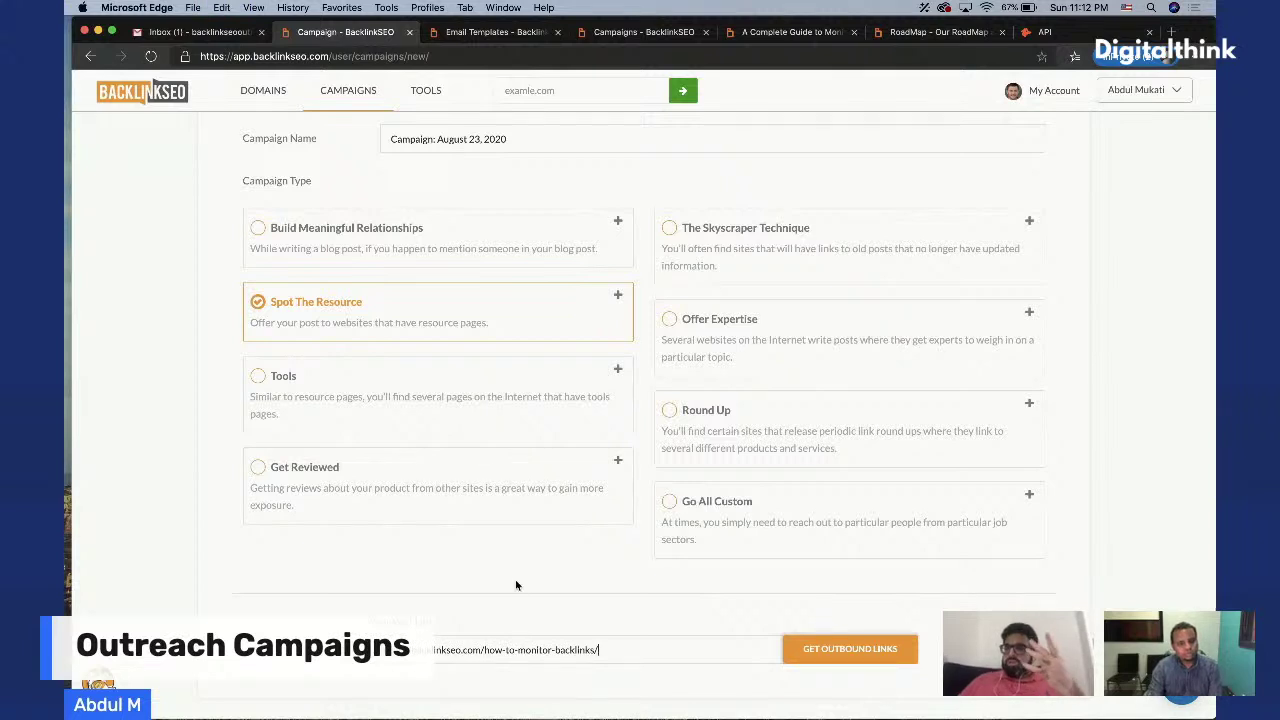
Change the campaign type to Get Reviewed and get the outbound links for the entered post URL
drag(340, 466, 291, 466)
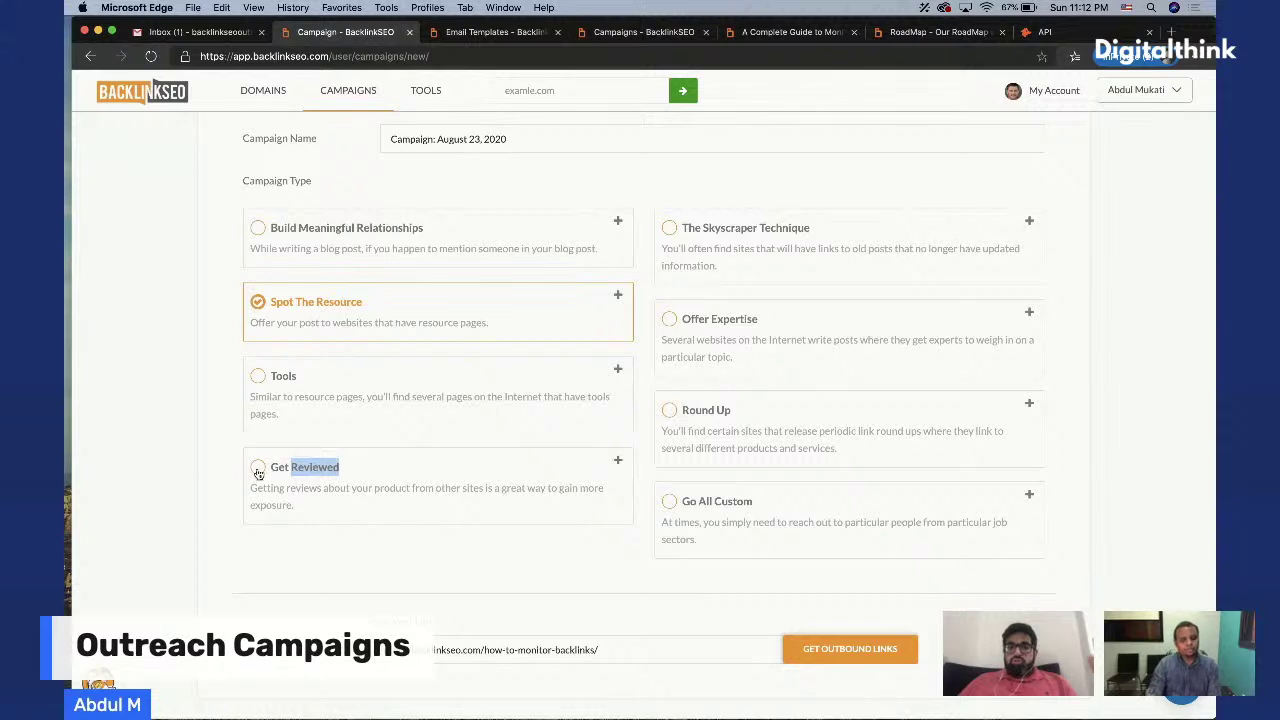
click(258, 468)
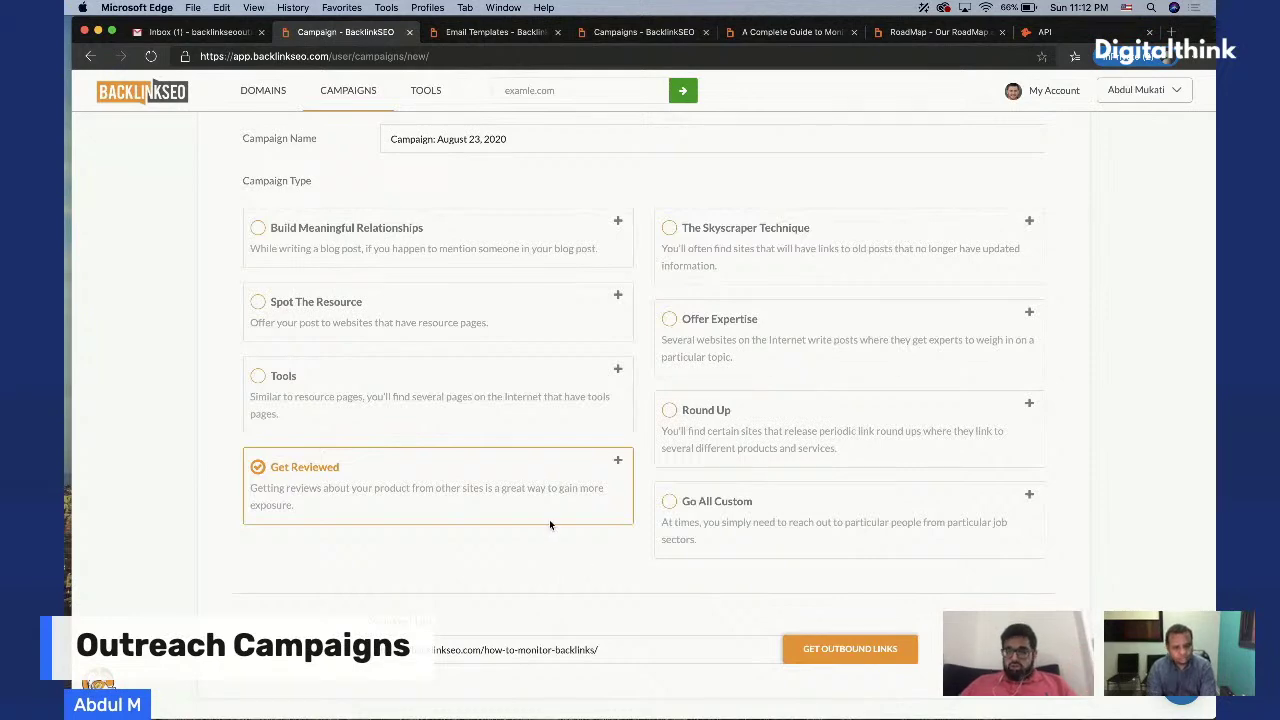
click(800, 652)
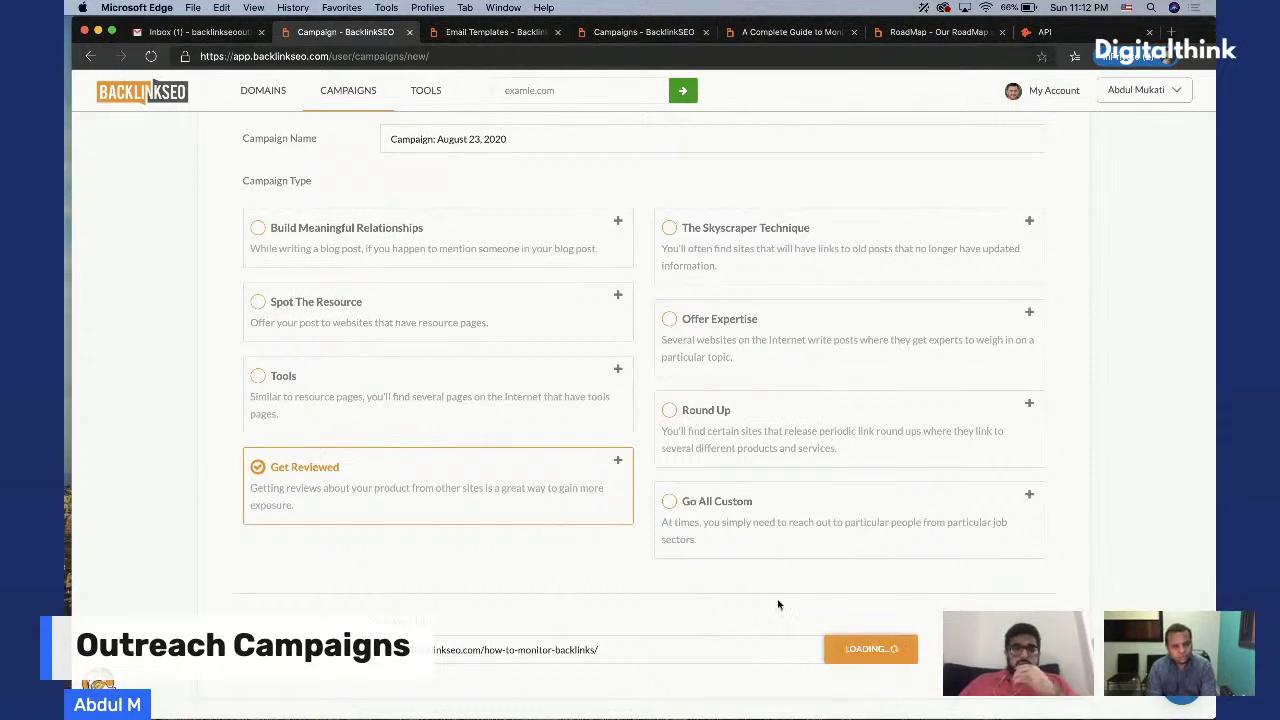
Replace the campaign's post site with Lotion Care
scroll(613, 508, down, 5)
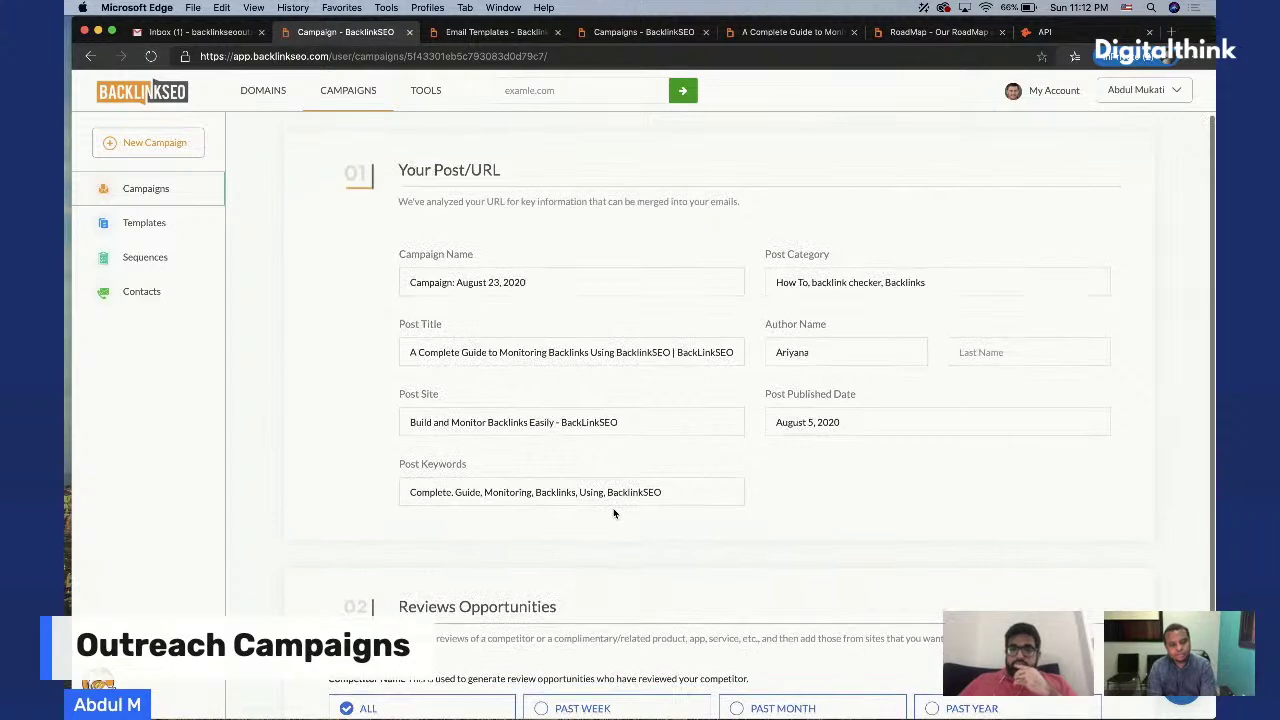
scroll(617, 427, up, 2)
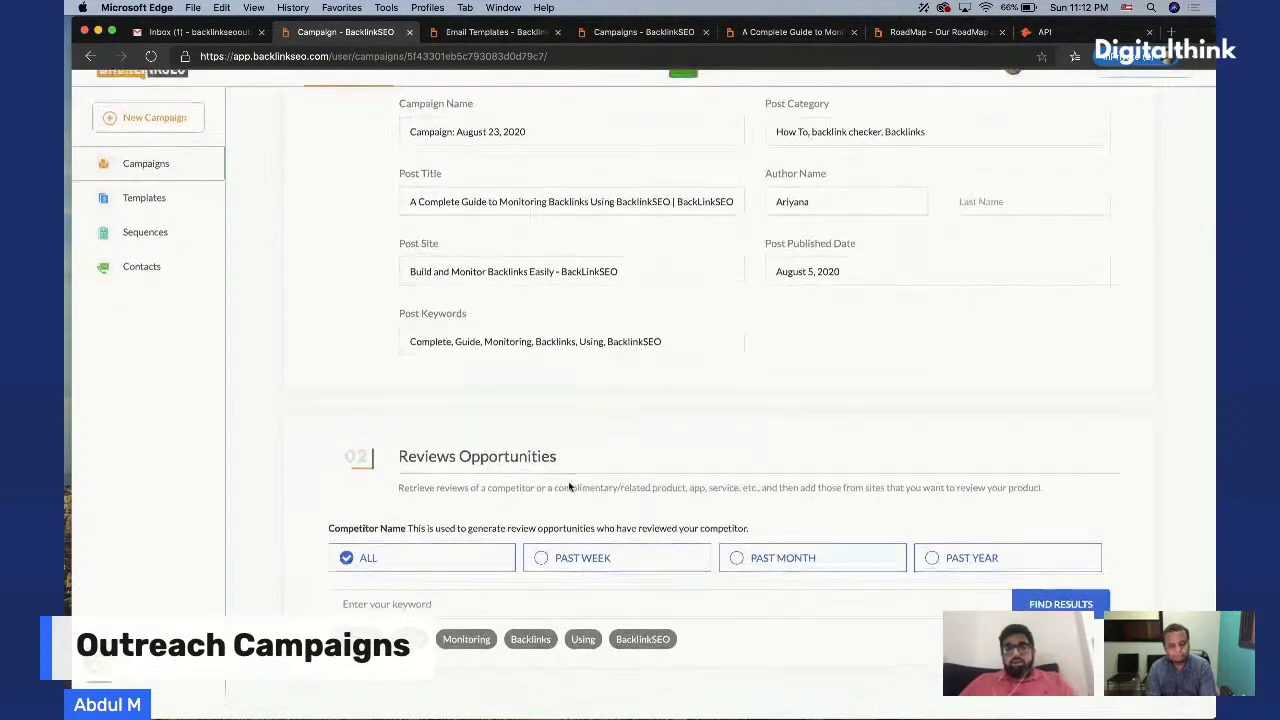
drag(640, 296, 315, 295)
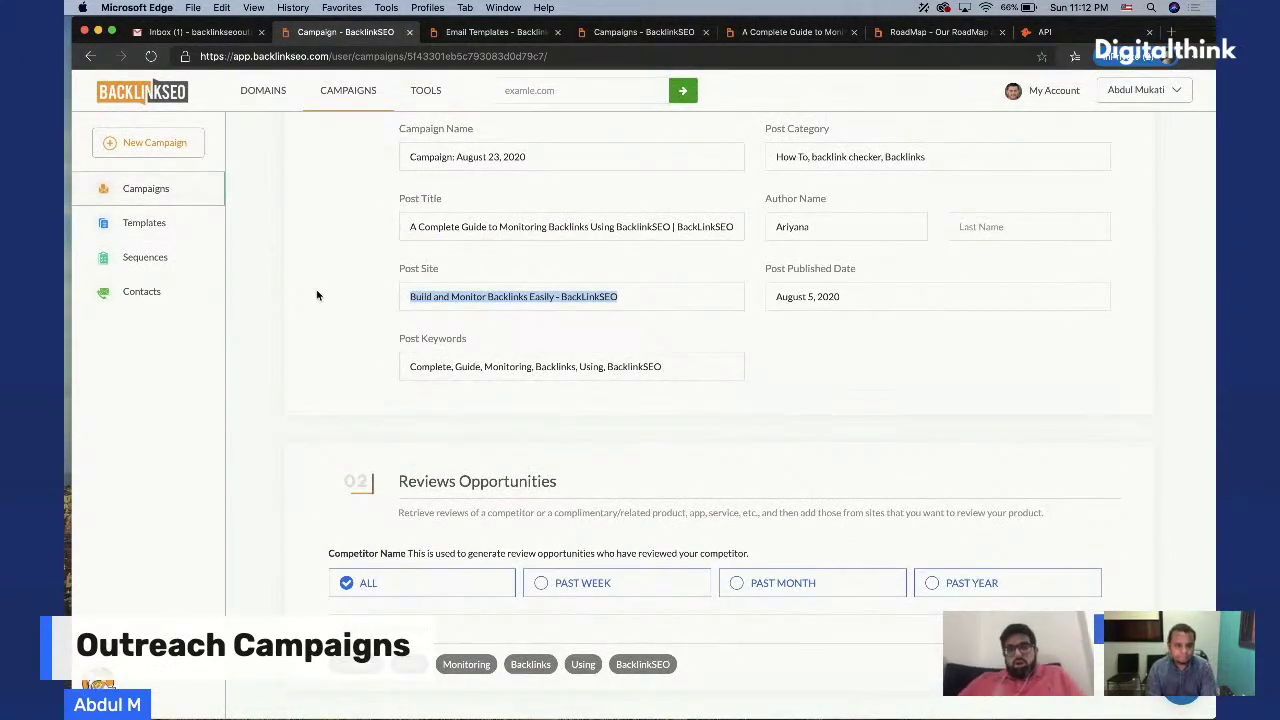
text(Lotion)
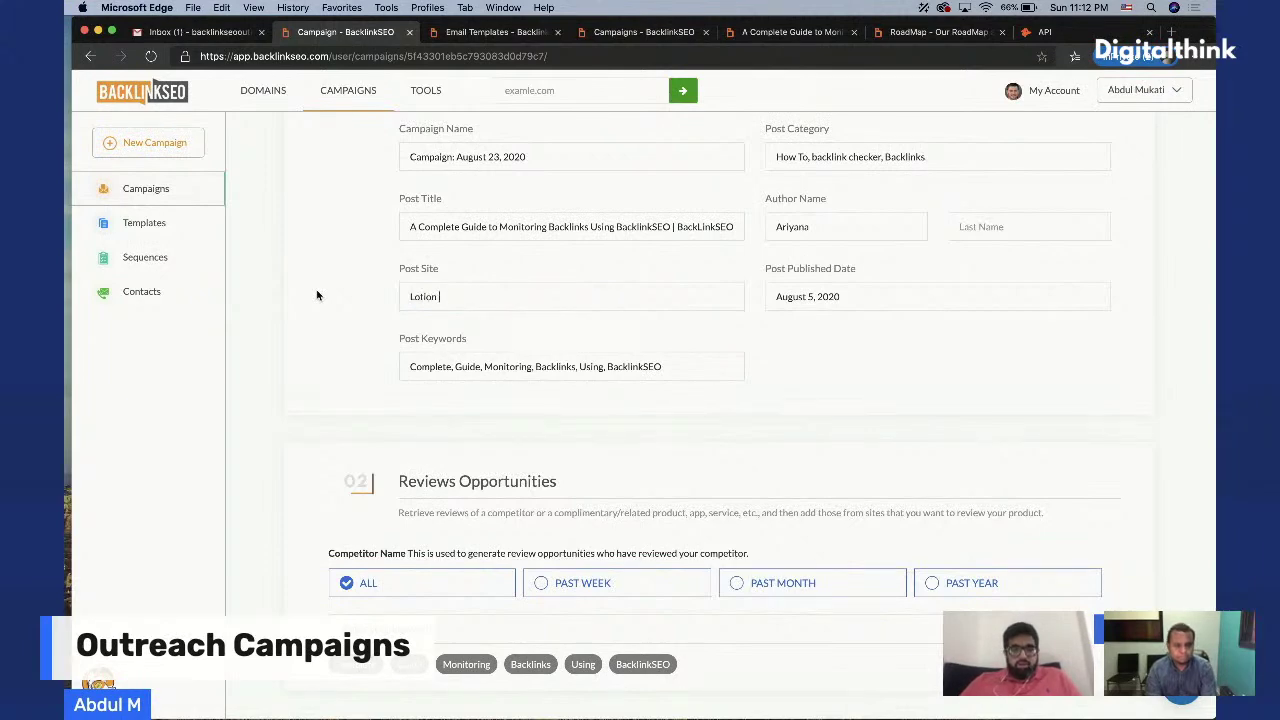
text( Carew)
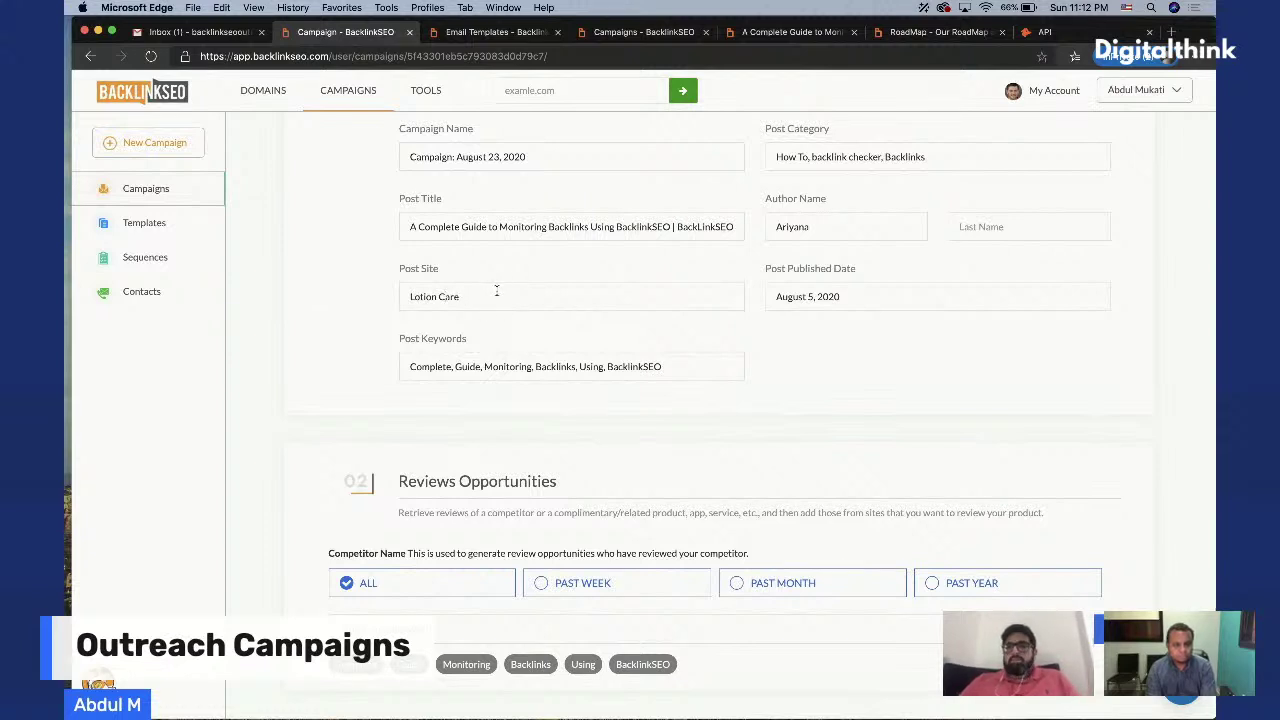
Replace the post title with Best Lotion Care Products
triple_click(550, 236)
key(BackSpace)
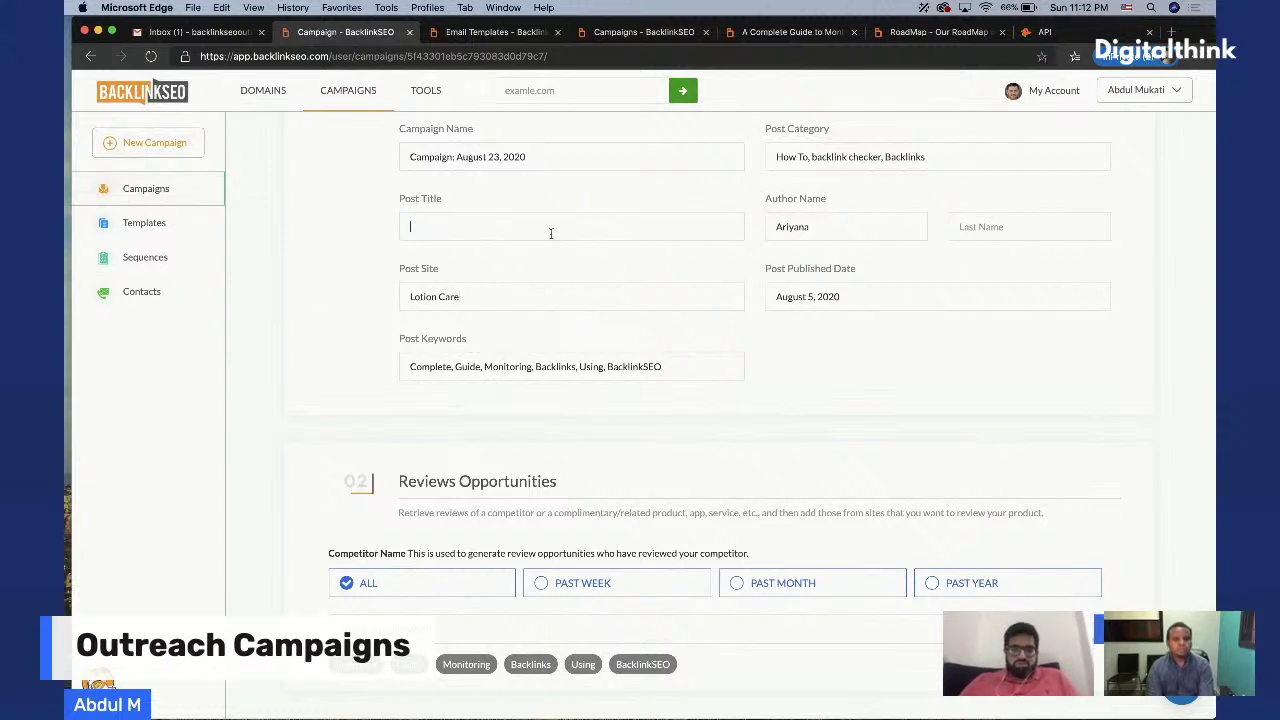
text(Best LOtion)
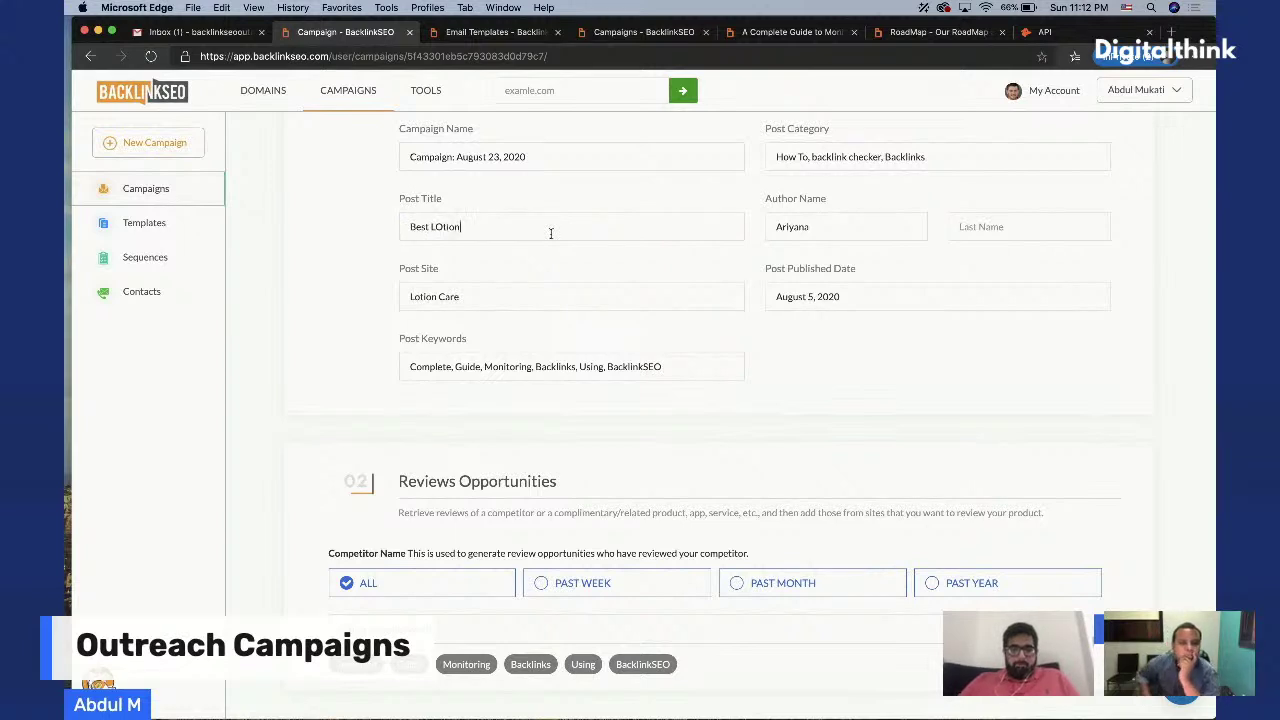
key(BackSpace)
key(BackSpace)
key(BackSpace)
key(BackSpace)
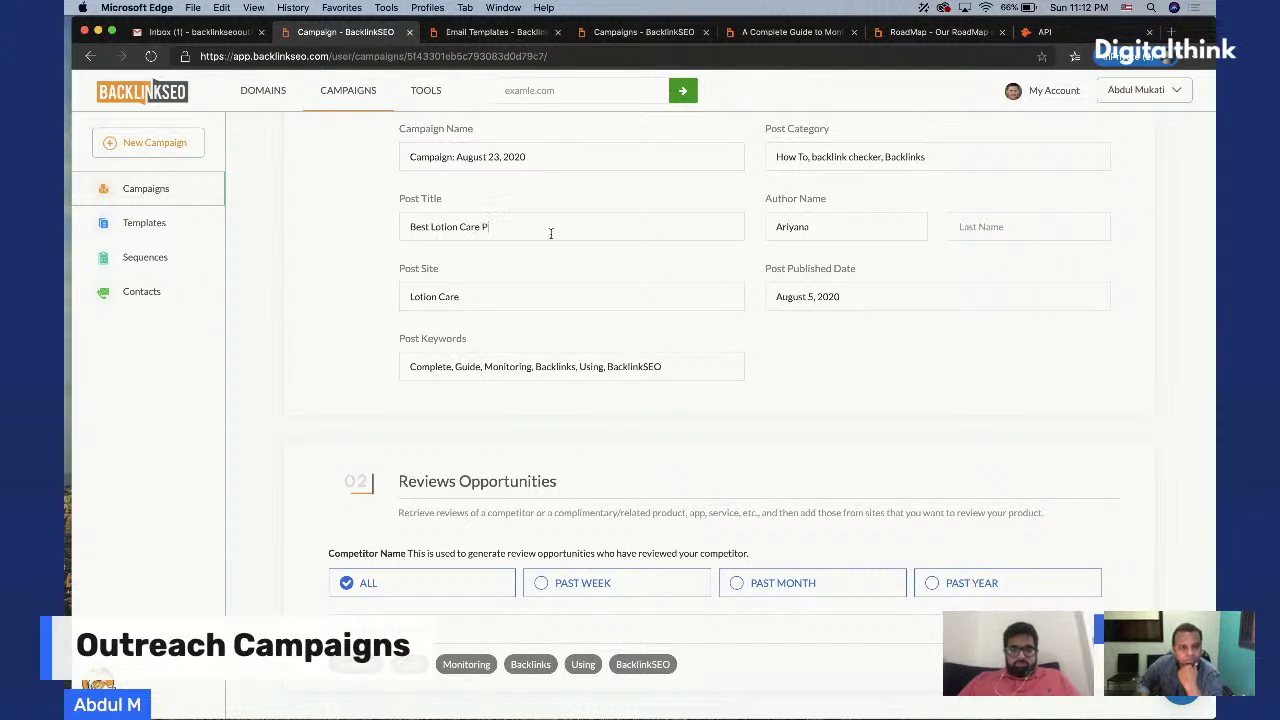
Replace the post keywords with Lotion
triple_click(656, 364)
key(BackSpace)
text(Lotion)
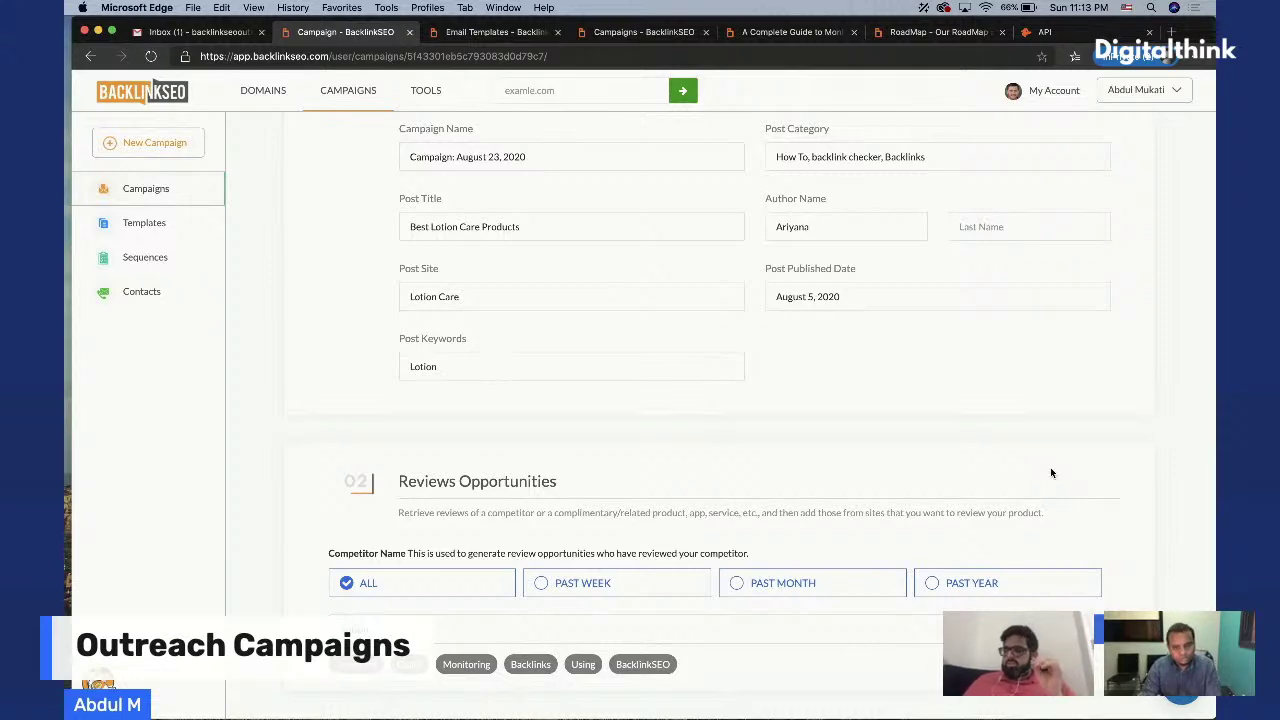
Search the review opportunities for the competitor keyword lotion across all dates and look through the listed review pages
scroll(1051, 469, down, 5)
scroll(1050, 472, down, 2)
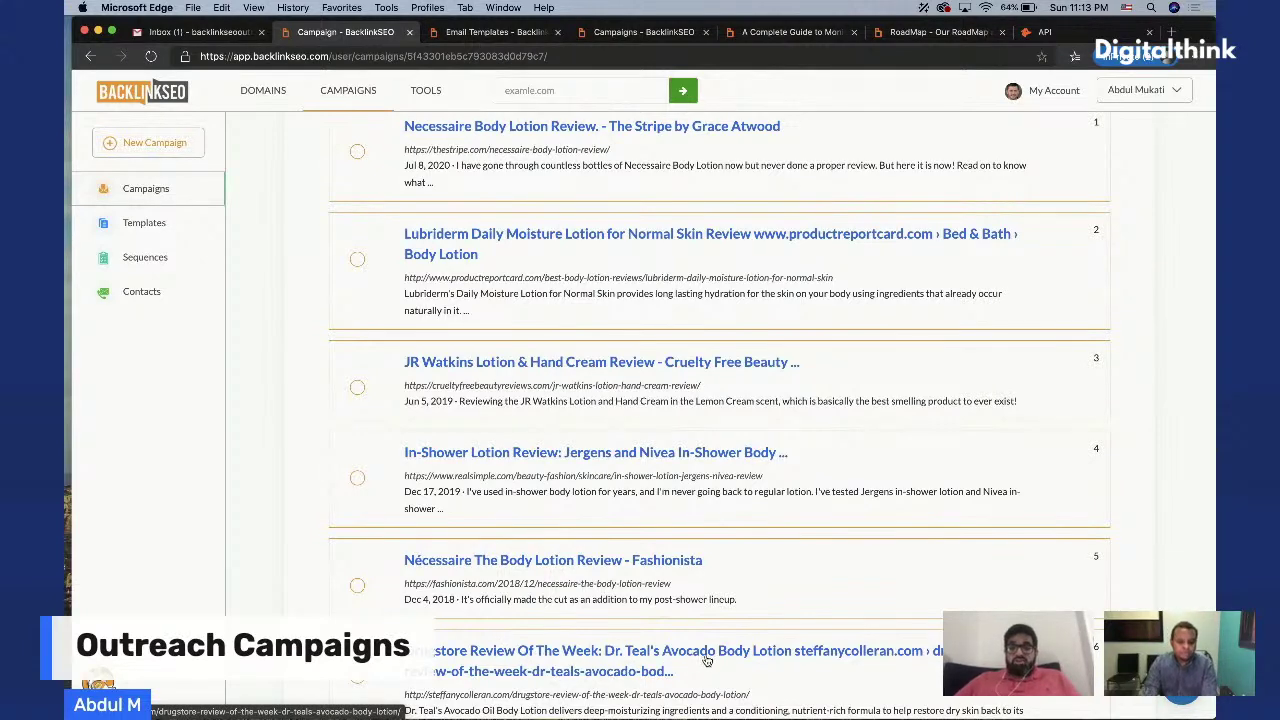
scroll(784, 662, down, 1)
scroll(770, 638, down, 1)
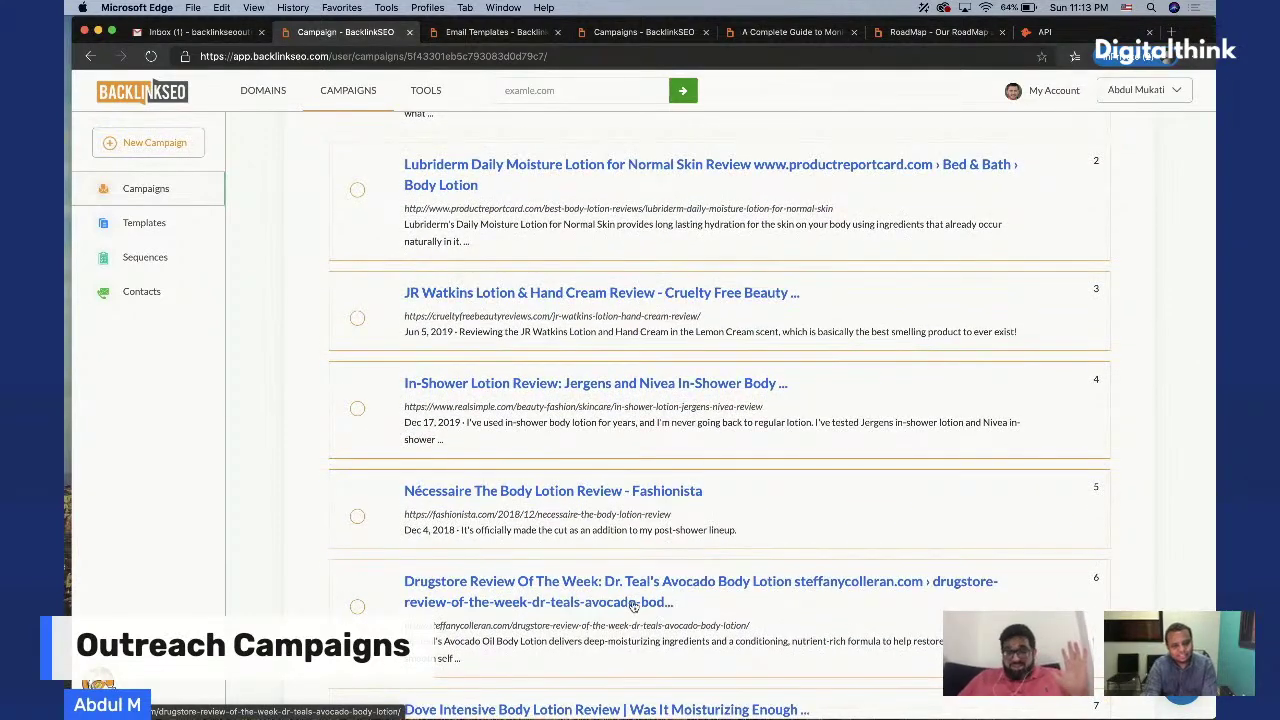
scroll(632, 606, down, 5)
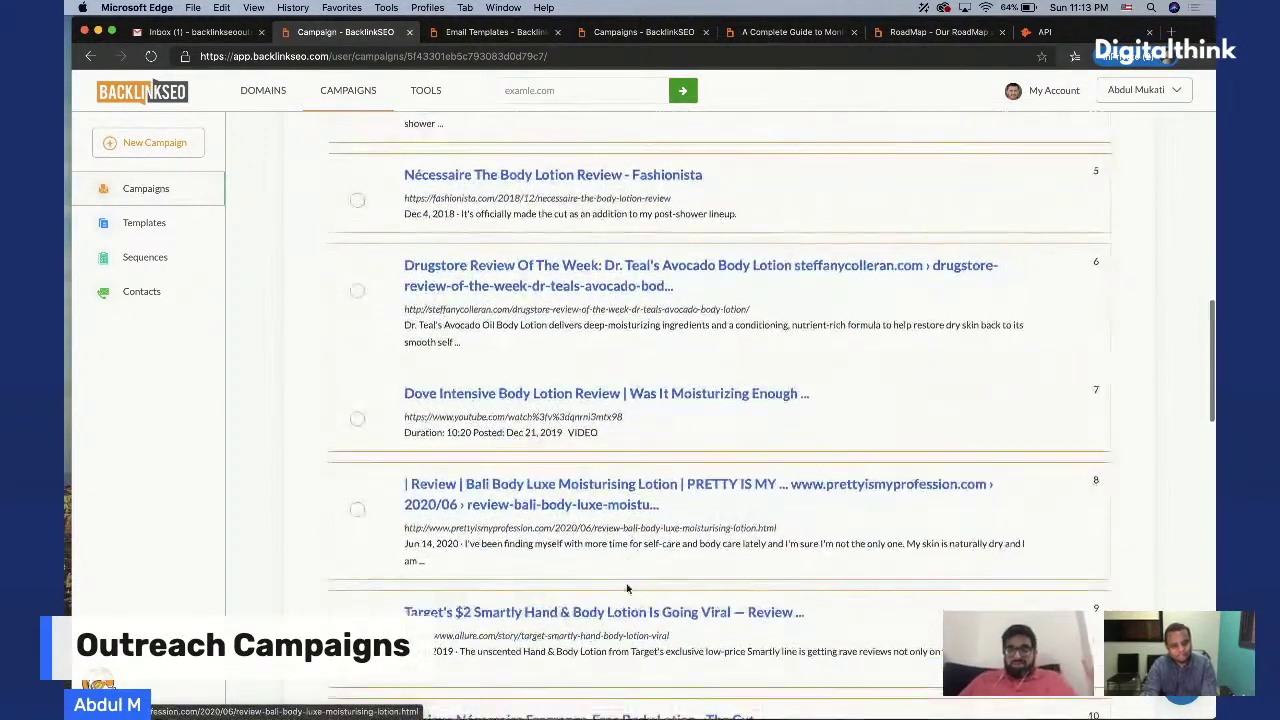
scroll(636, 510, down, 3)
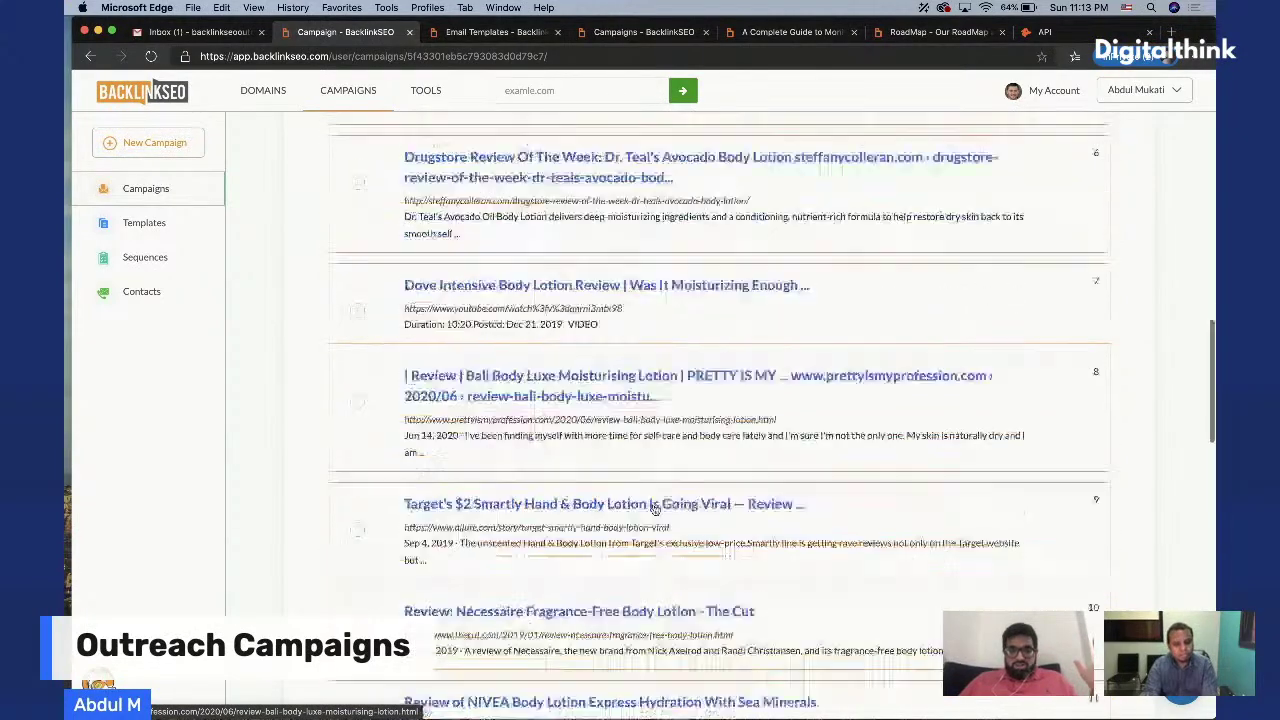
scroll(660, 530, down, 3)
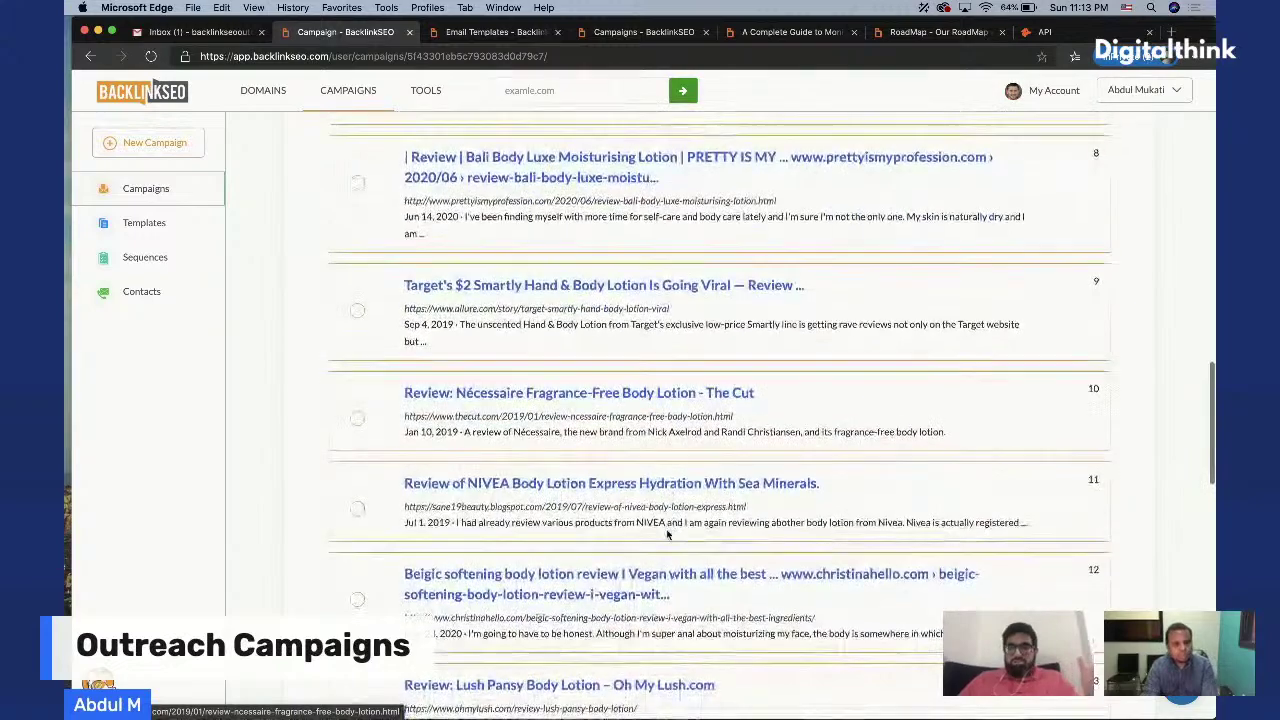
scroll(668, 535, down, 3)
scroll(668, 535, down, 10)
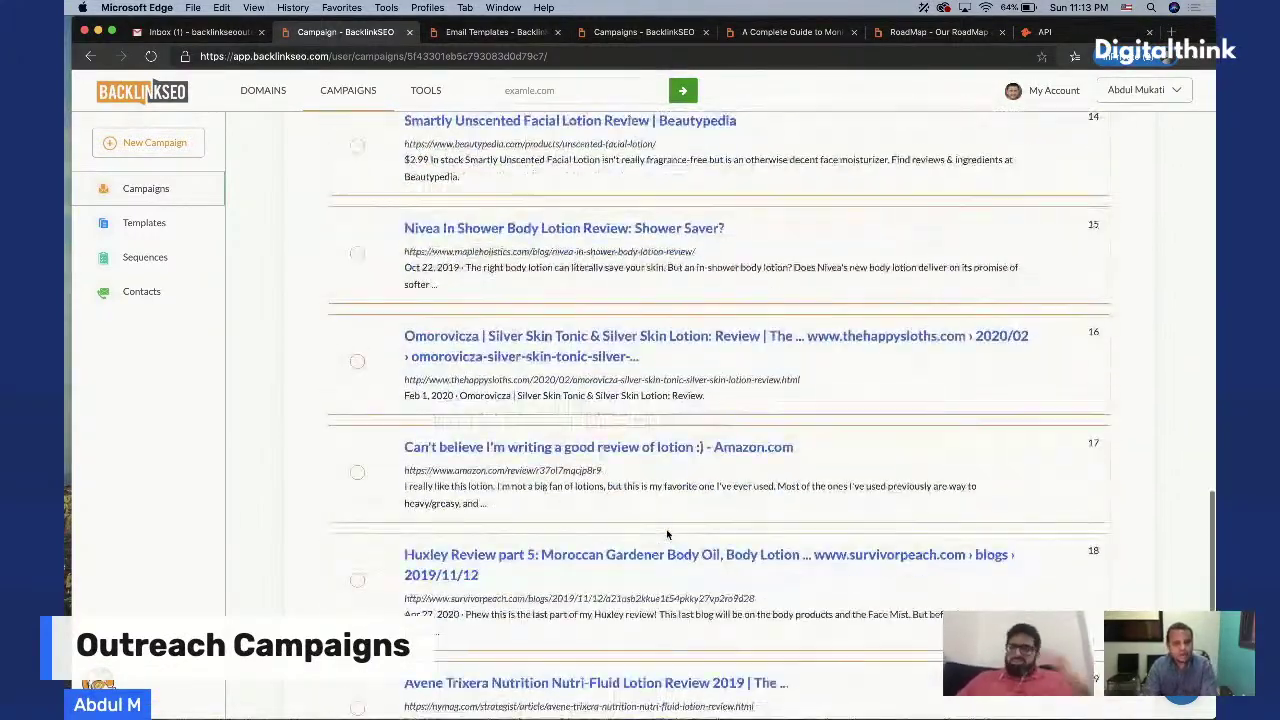
scroll(668, 535, down, 7)
scroll(668, 535, down, 5)
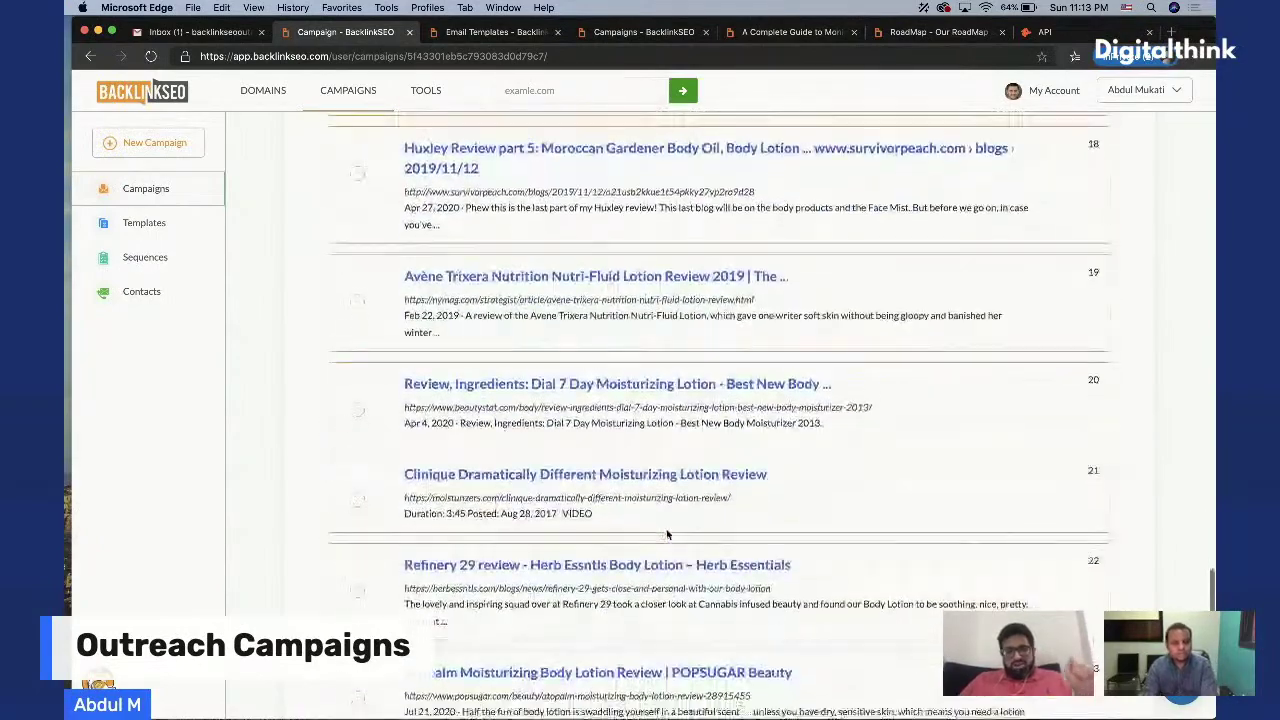
scroll(511, 512, up, 20)
scroll(511, 512, up, 15)
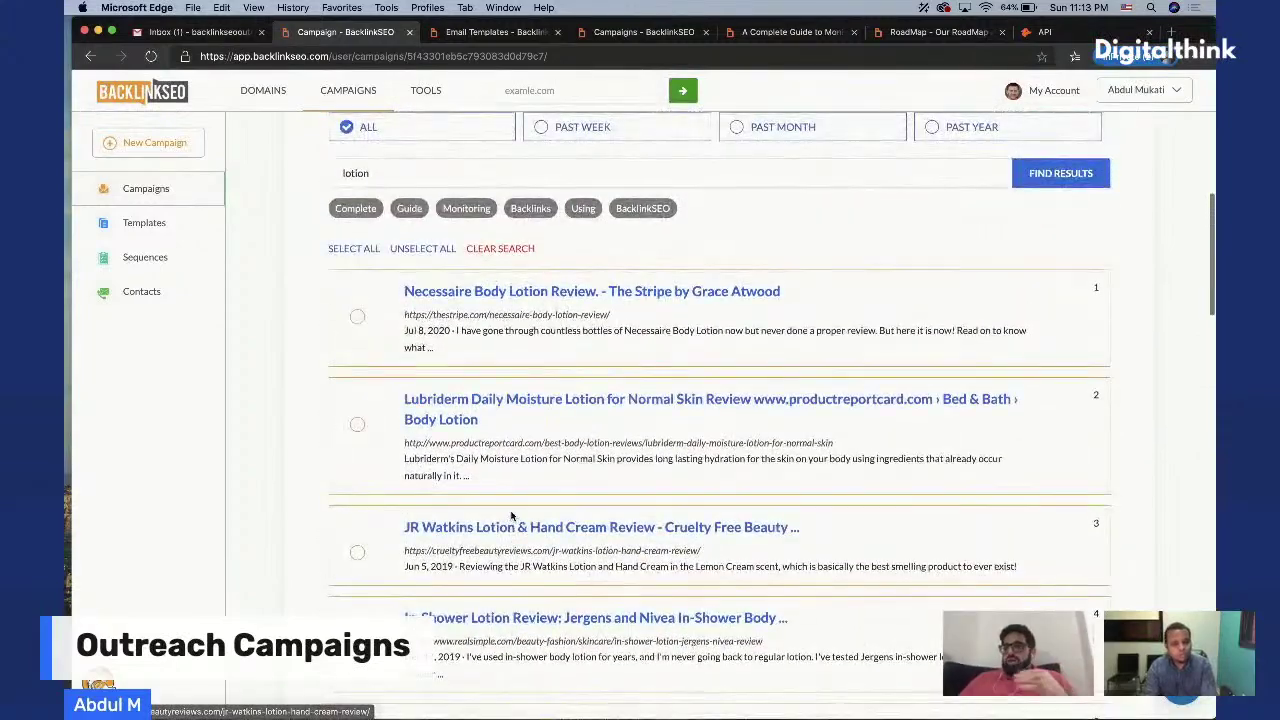
scroll(511, 517, up, 4)
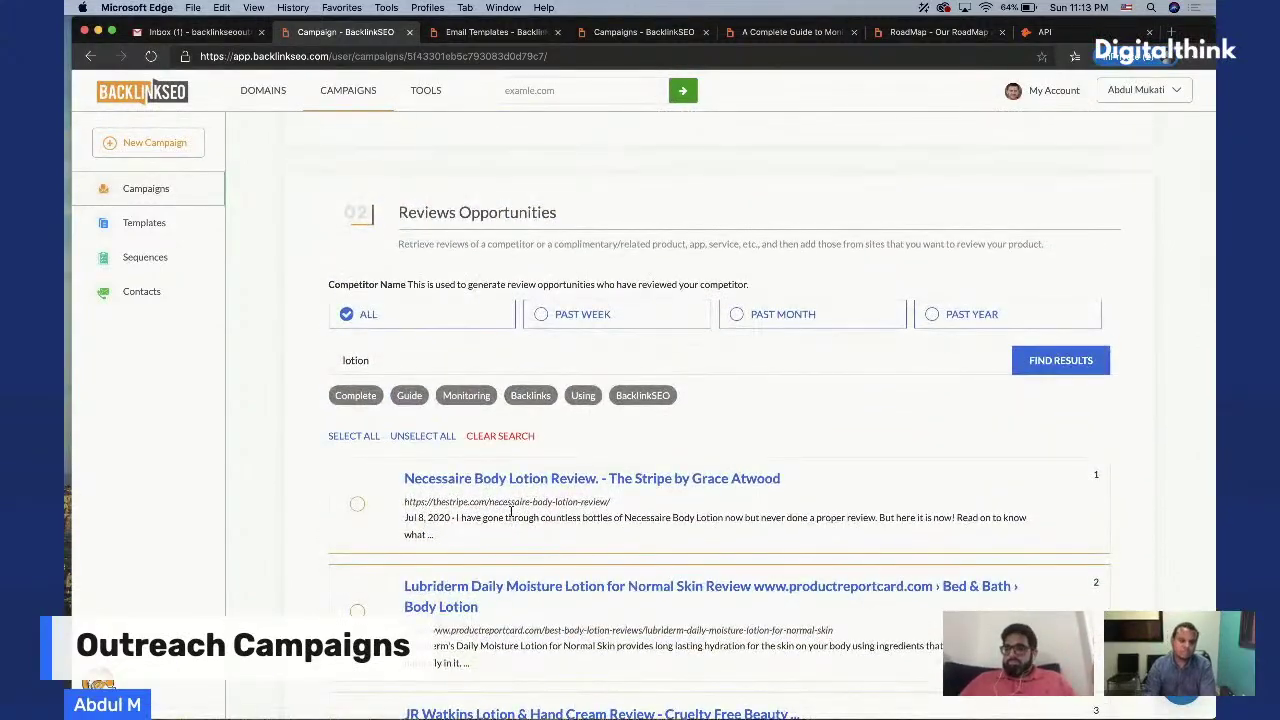
scroll(511, 512, up, 10)
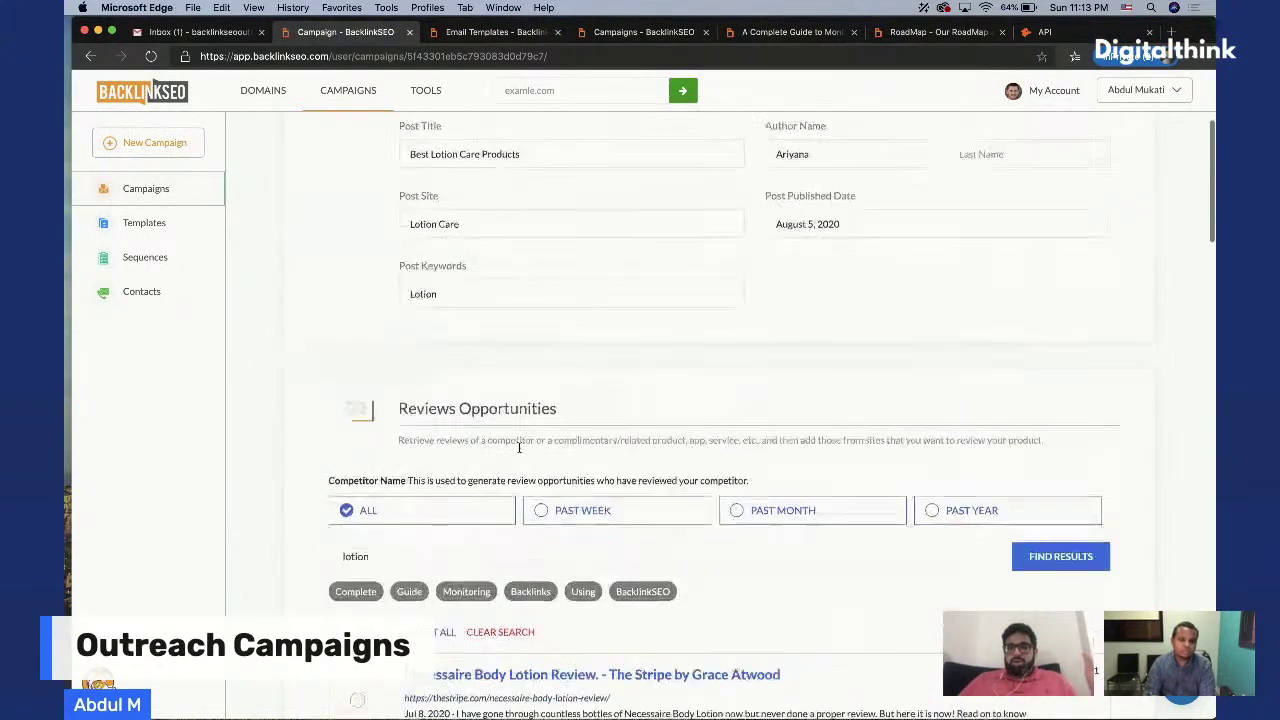
scroll(519, 447, down, 12)
scroll(520, 450, up, 8)
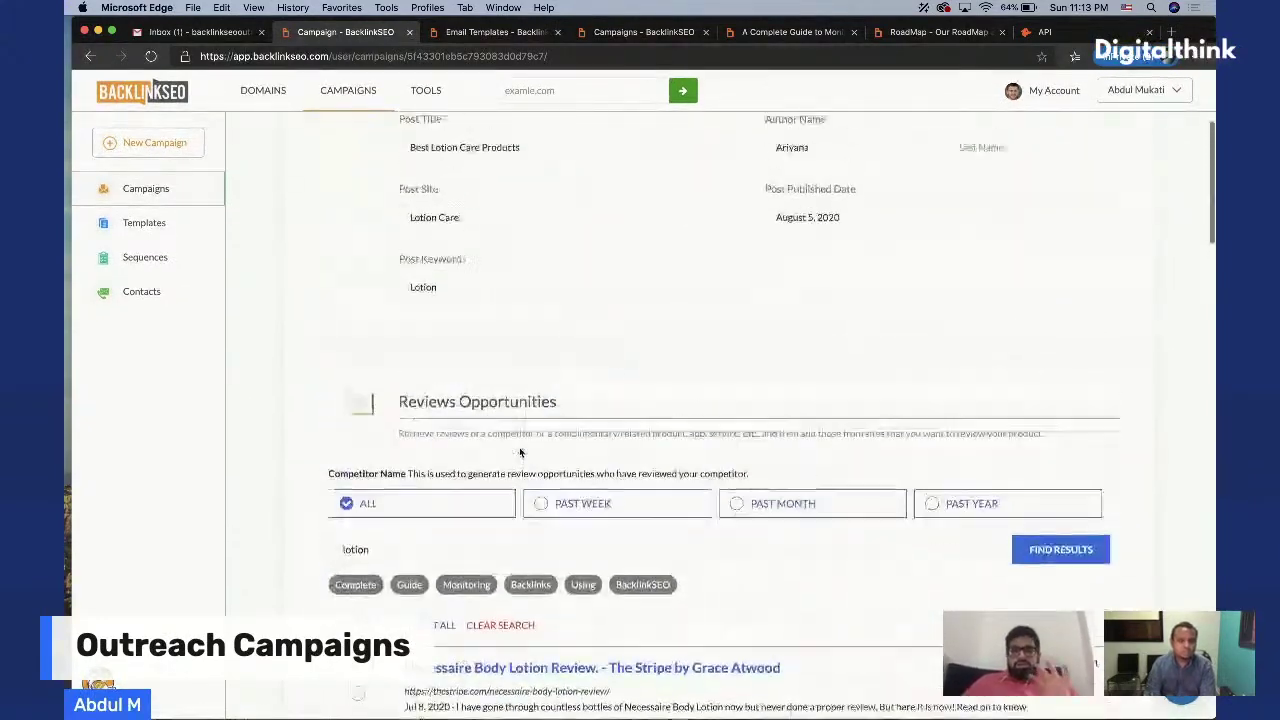
Return to the campaigns list and start another new campaign with Offer Expertise as its type
click(194, 188)
click(155, 145)
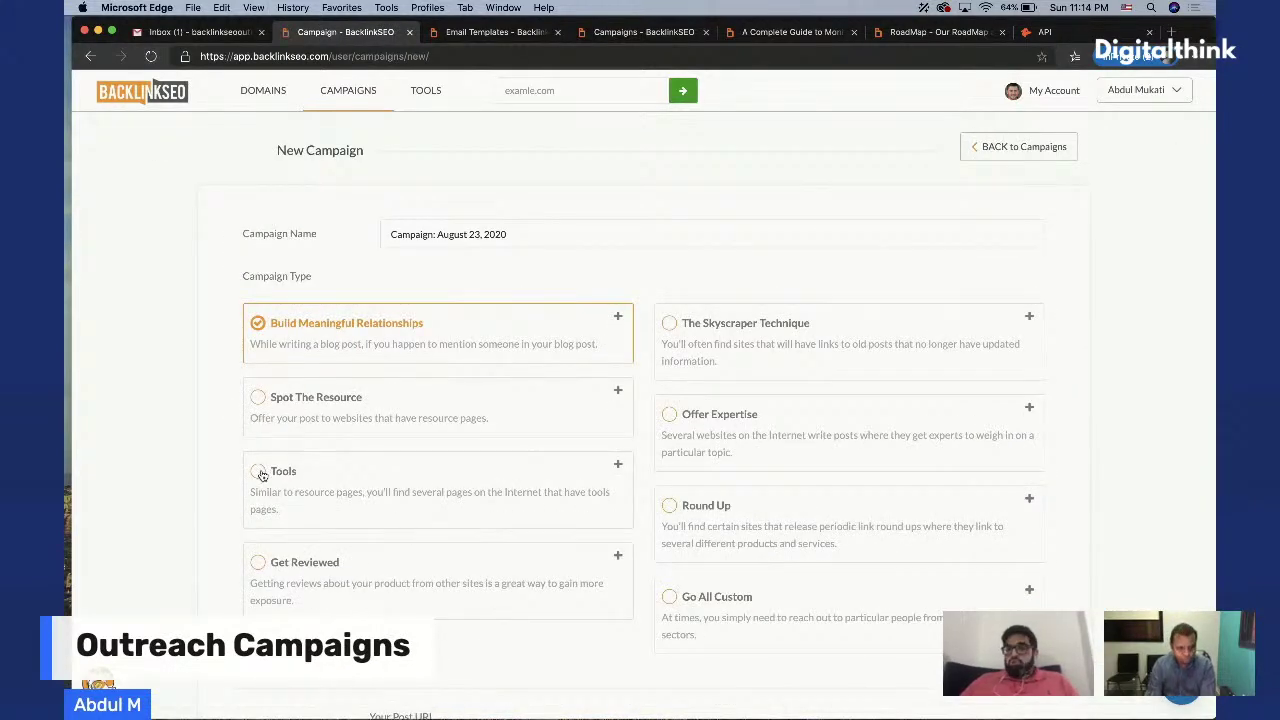
click(260, 402)
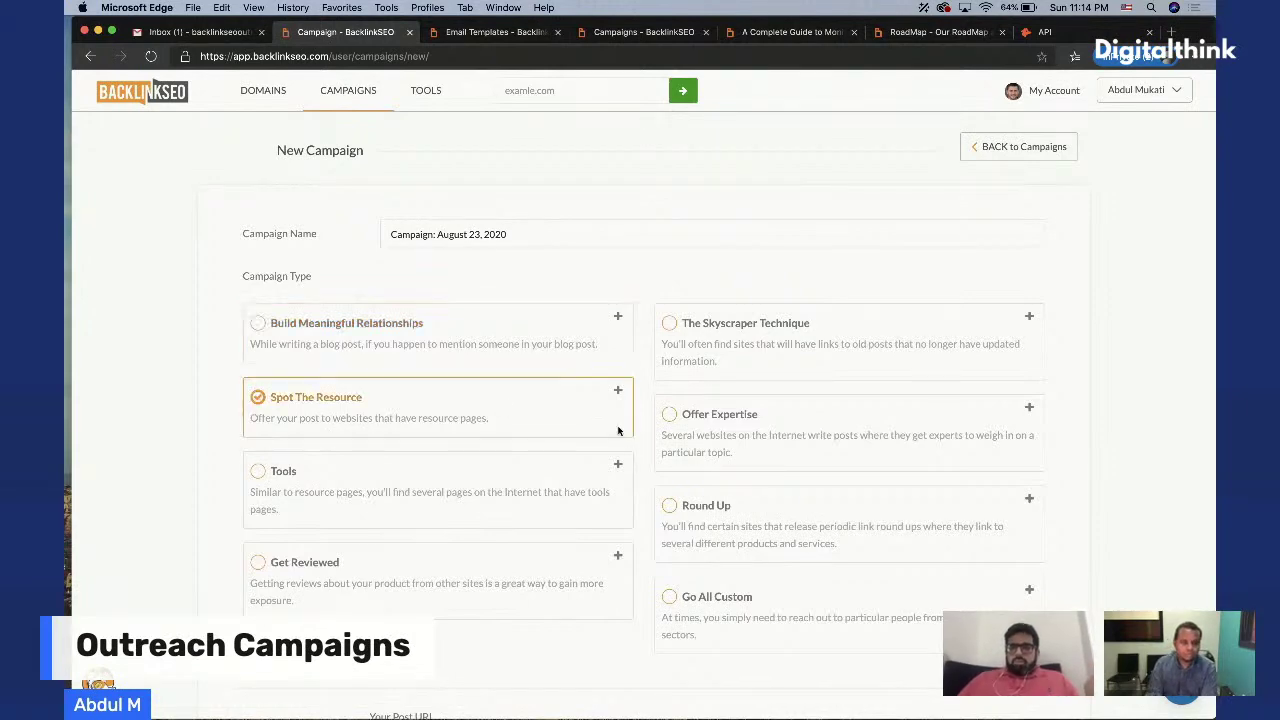
click(667, 421)
scroll(717, 533, down, 2)
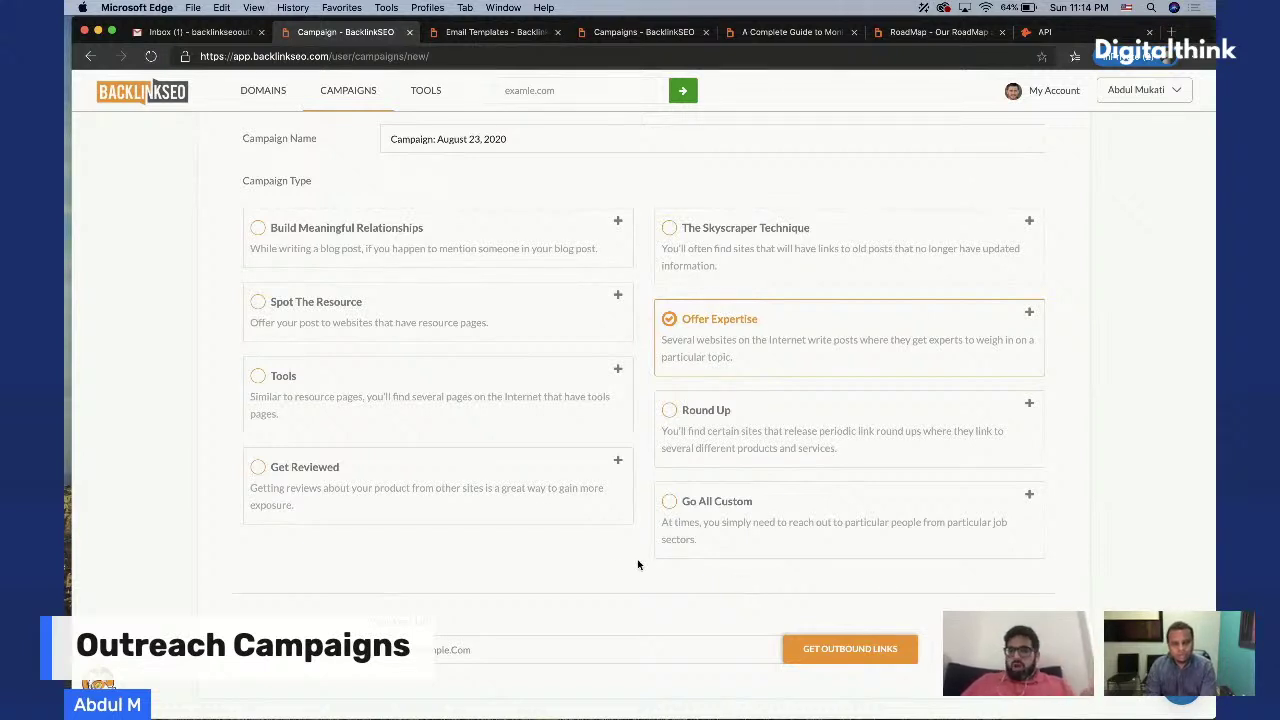
click(778, 32)
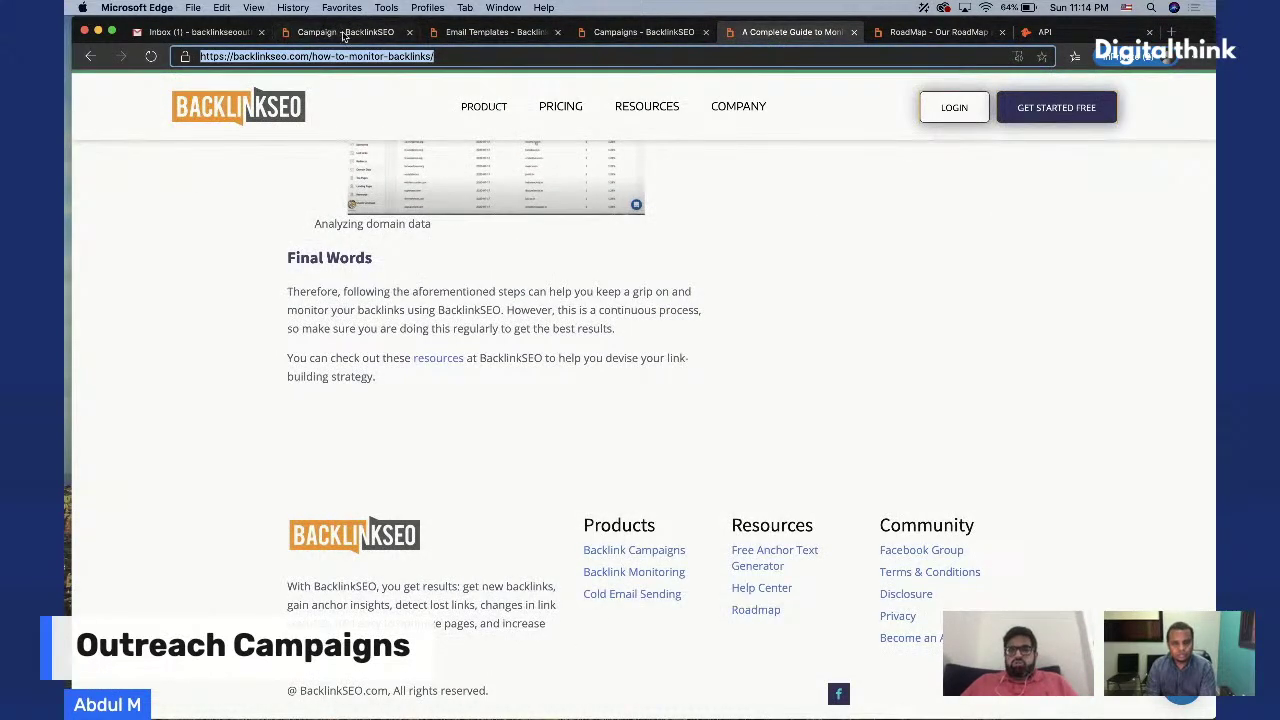
click(340, 32)
click(500, 649)
key(ctrl+v)
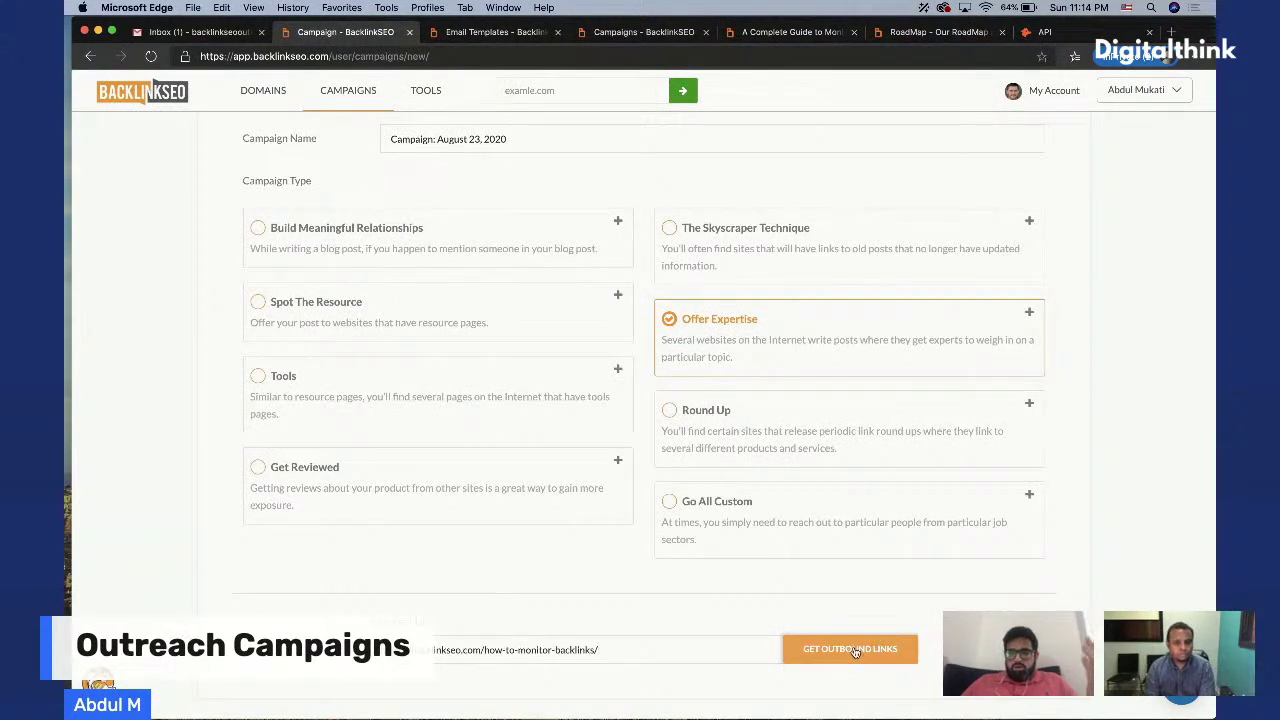
click(855, 650)
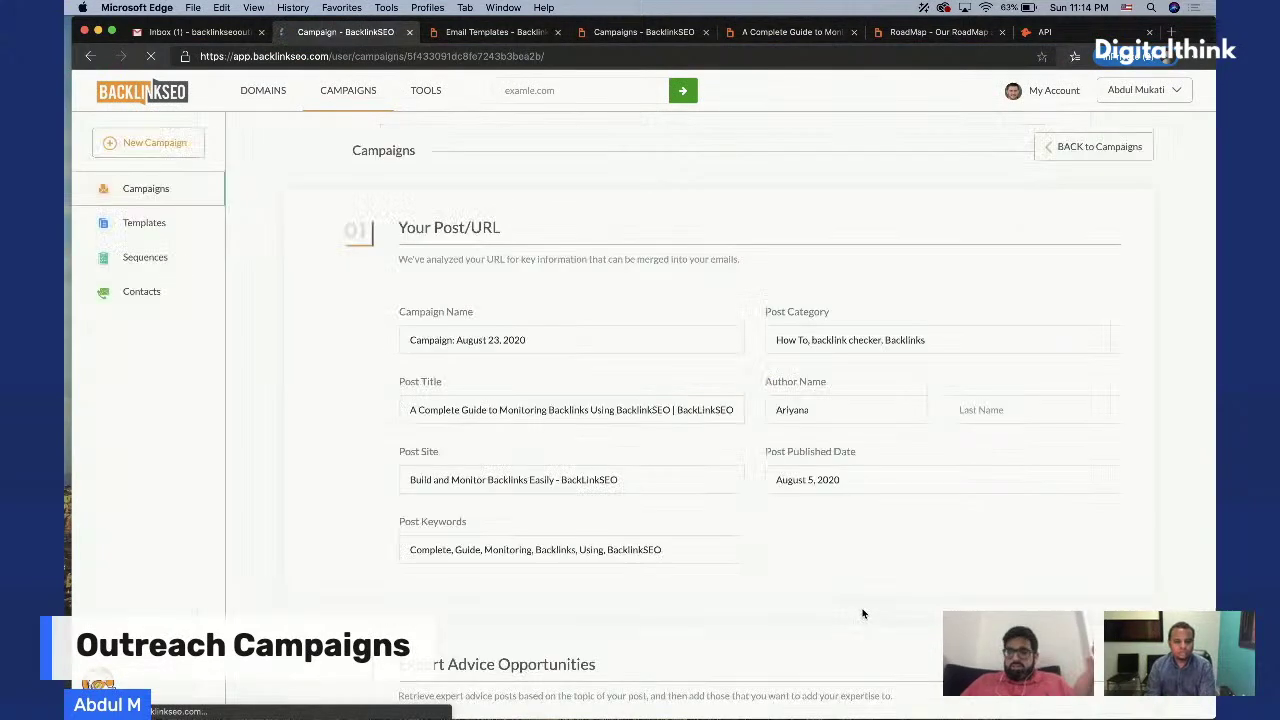
Shorten the post title to BackLinkSEO and set the post site to BacklinkSEO
scroll(831, 603, down, 3)
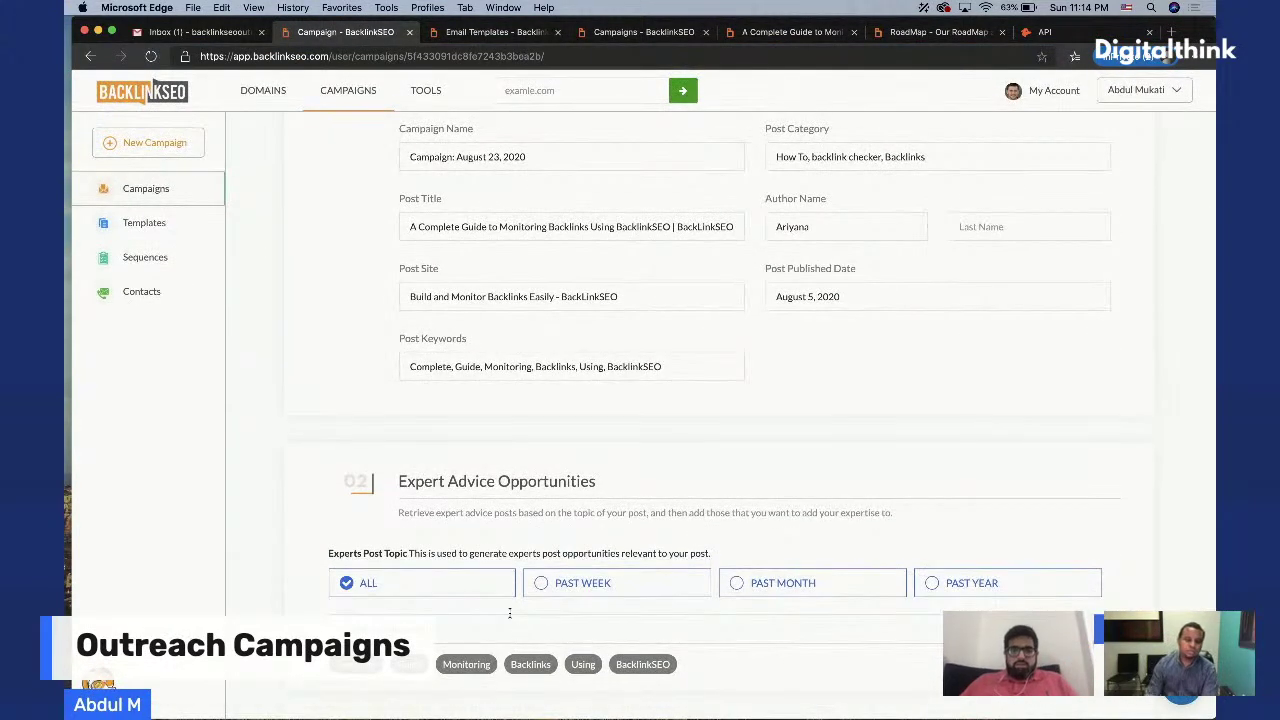
drag(680, 227, 420, 200)
key(BackSpace)
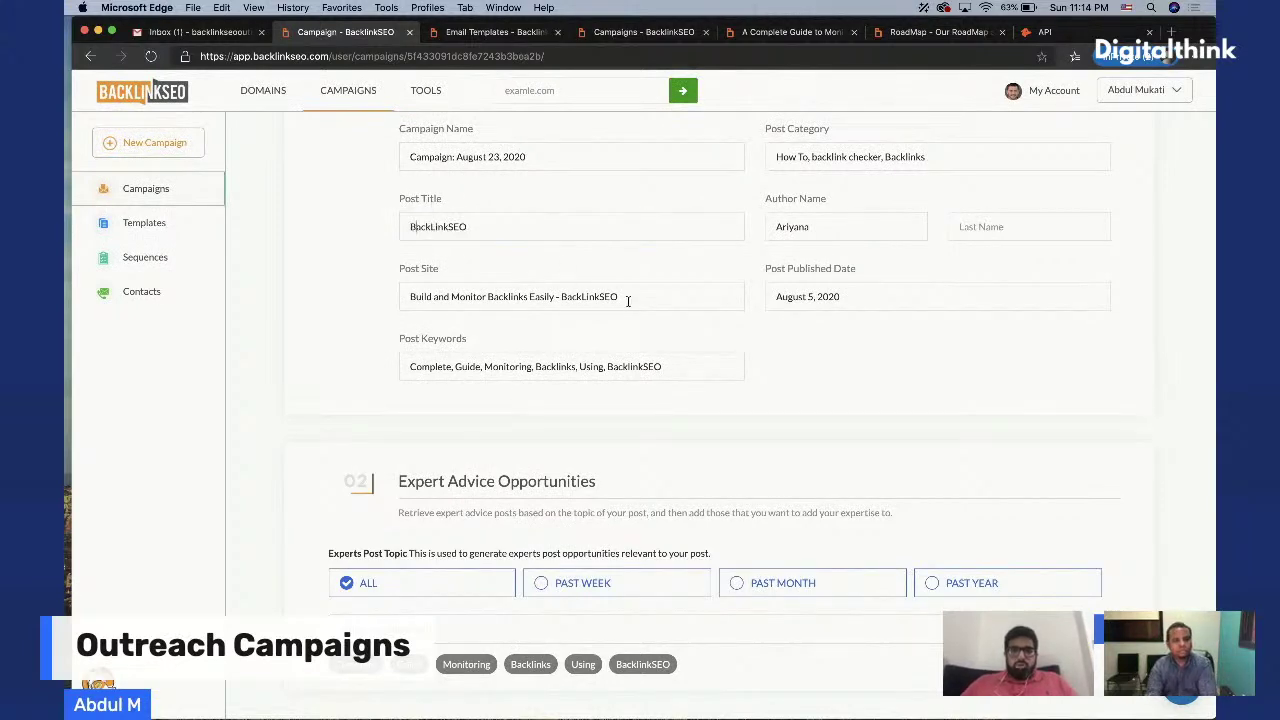
drag(590, 296, 358, 300)
key(BackSpace)
text(BackLinkSEO)
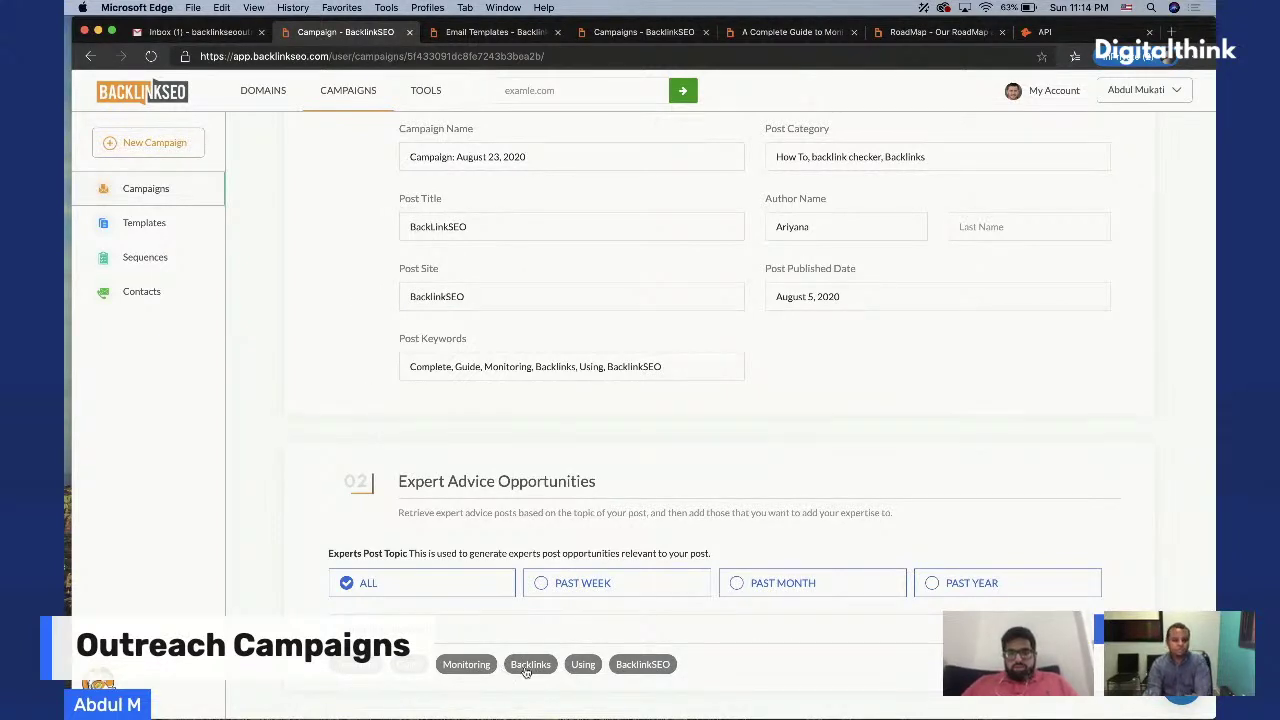
Search the expert advice opportunities for the topic Backlinks across all dates and look through the listed posts
scroll(781, 472, down, 6)
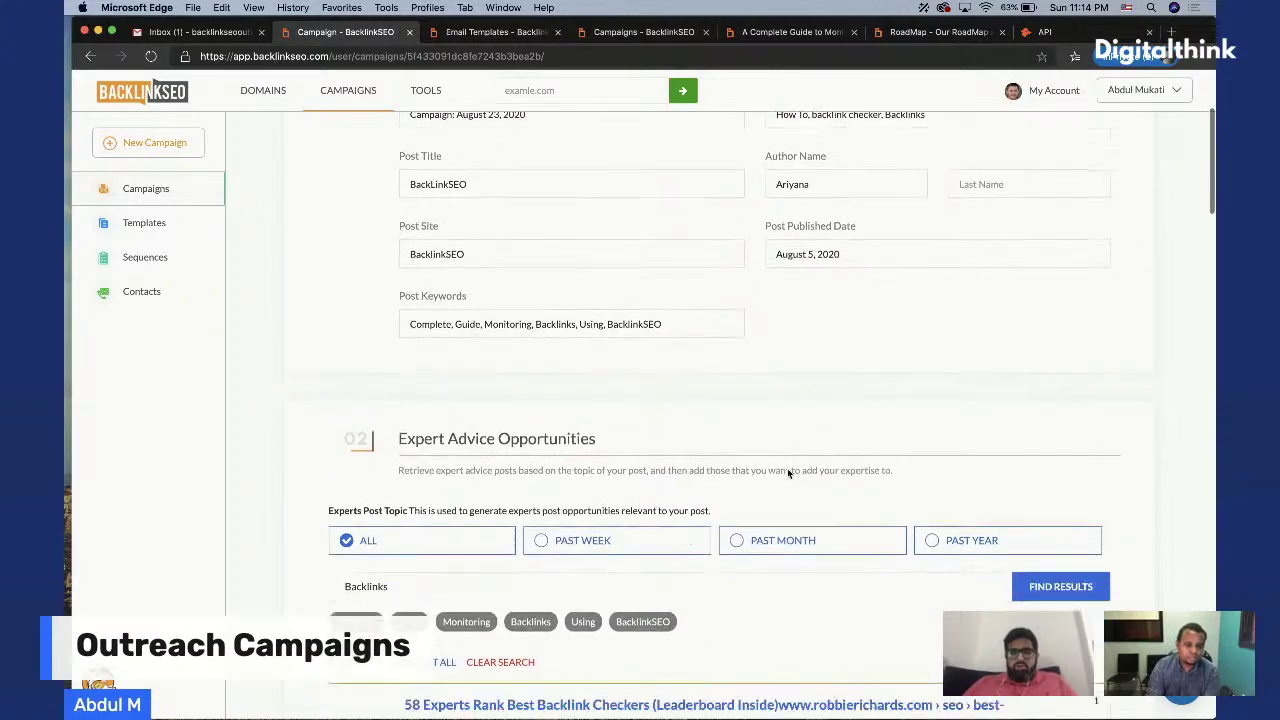
scroll(781, 472, down, 2)
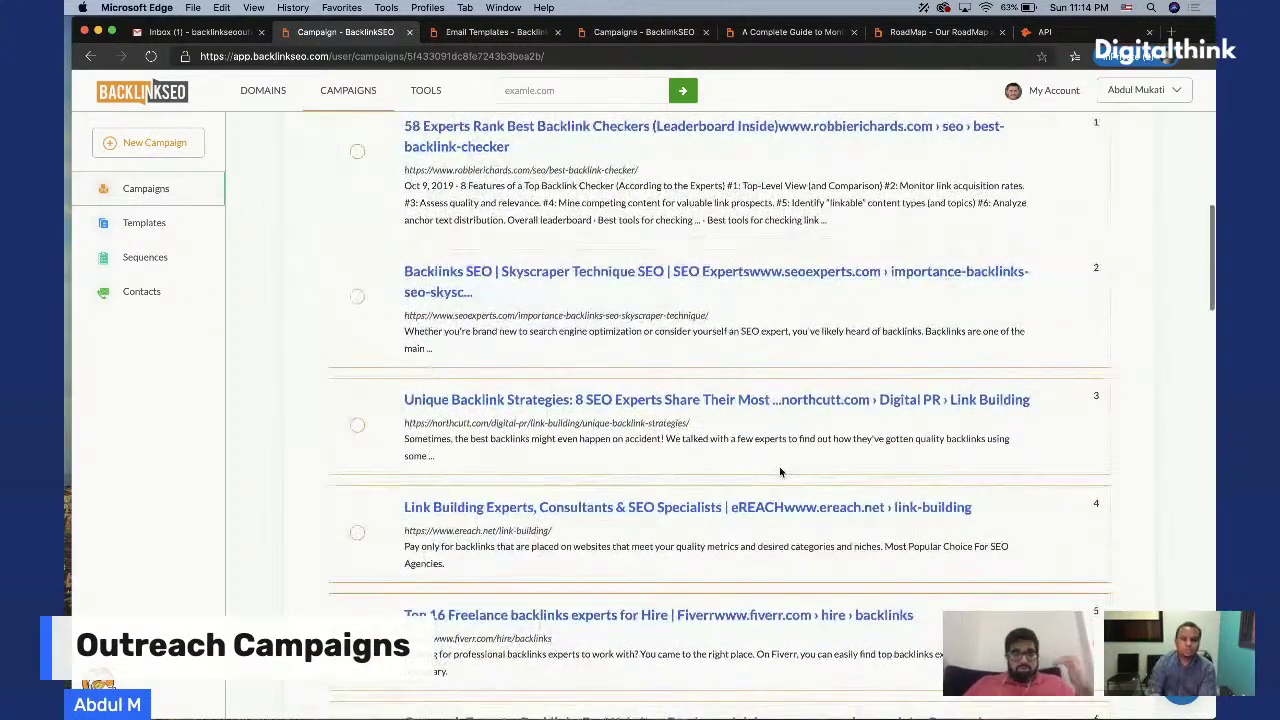
scroll(781, 472, up, 4)
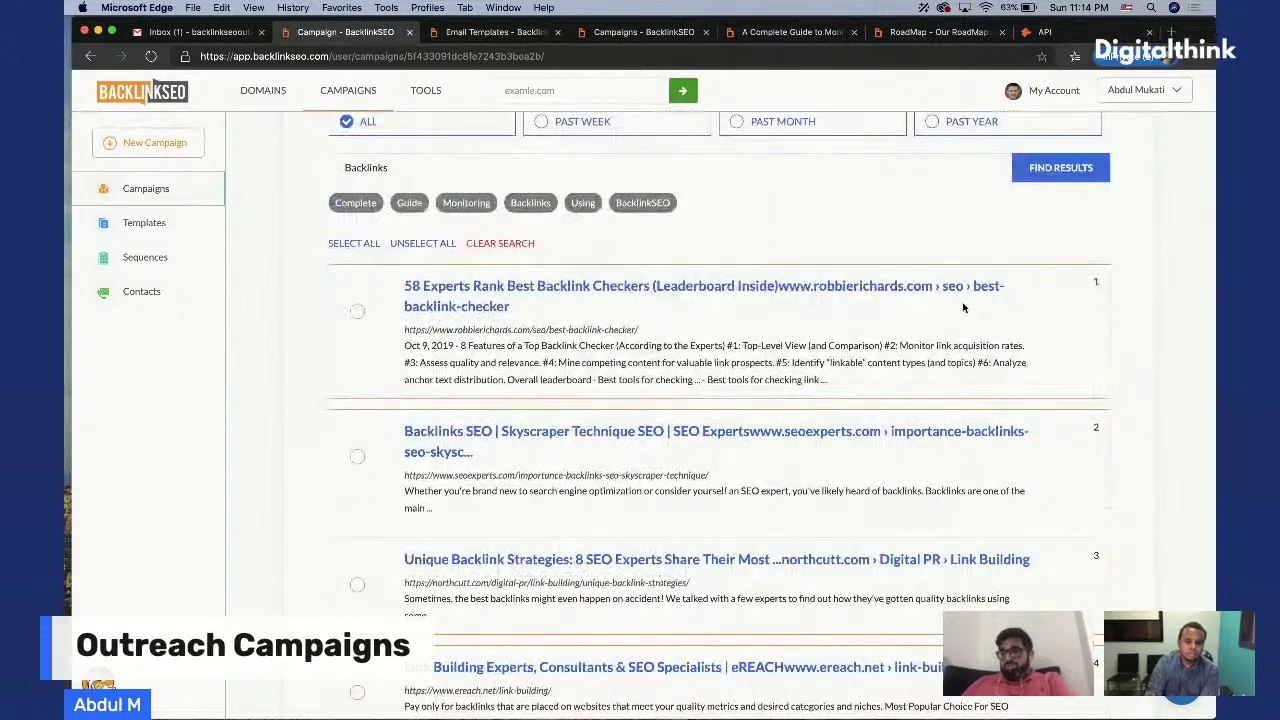
Examine the titles, sources and descriptions of the expert advice posts listed for Backlinks, then return to the topic field
scroll(553, 393, down, 1)
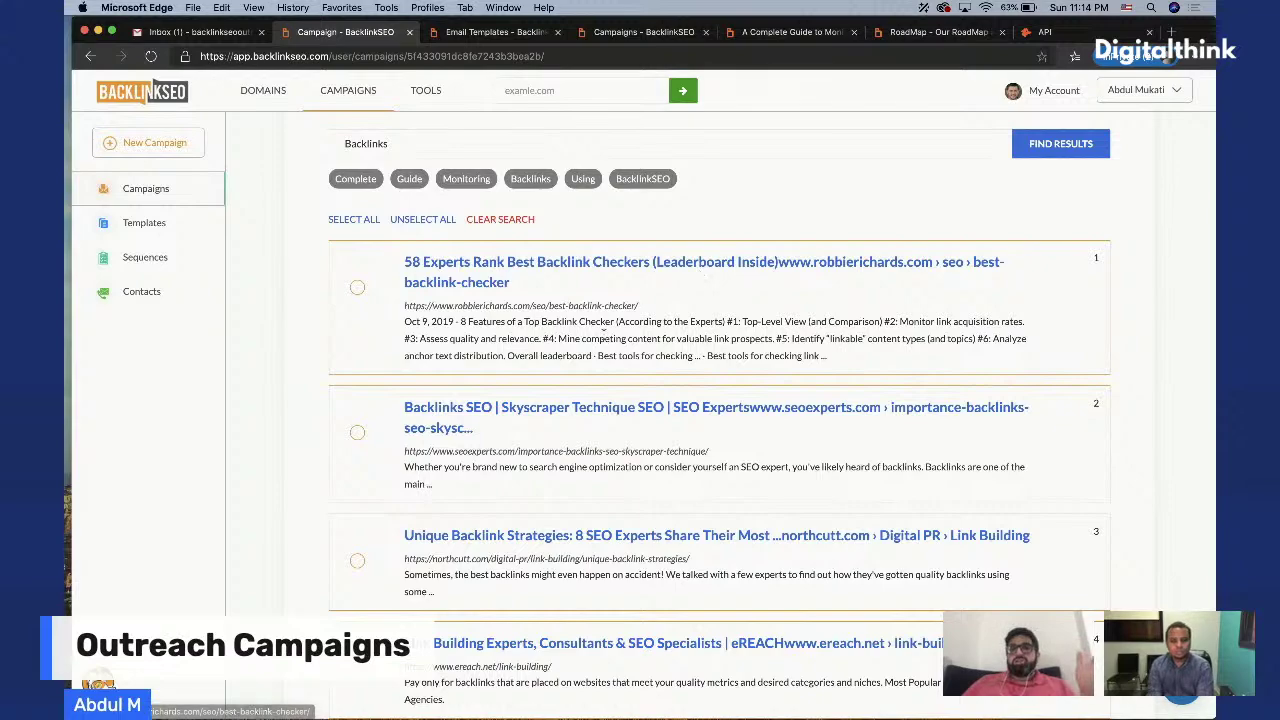
scroll(580, 260, down, 3)
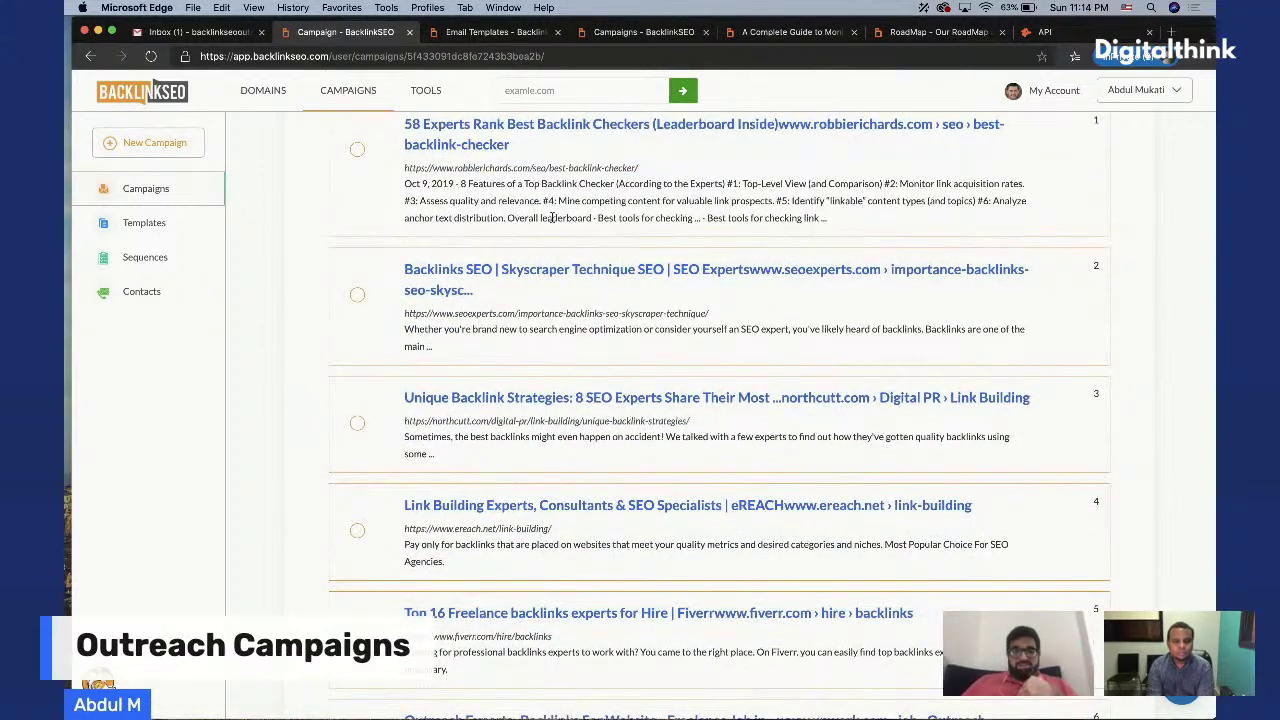
scroll(551, 217, up, 1)
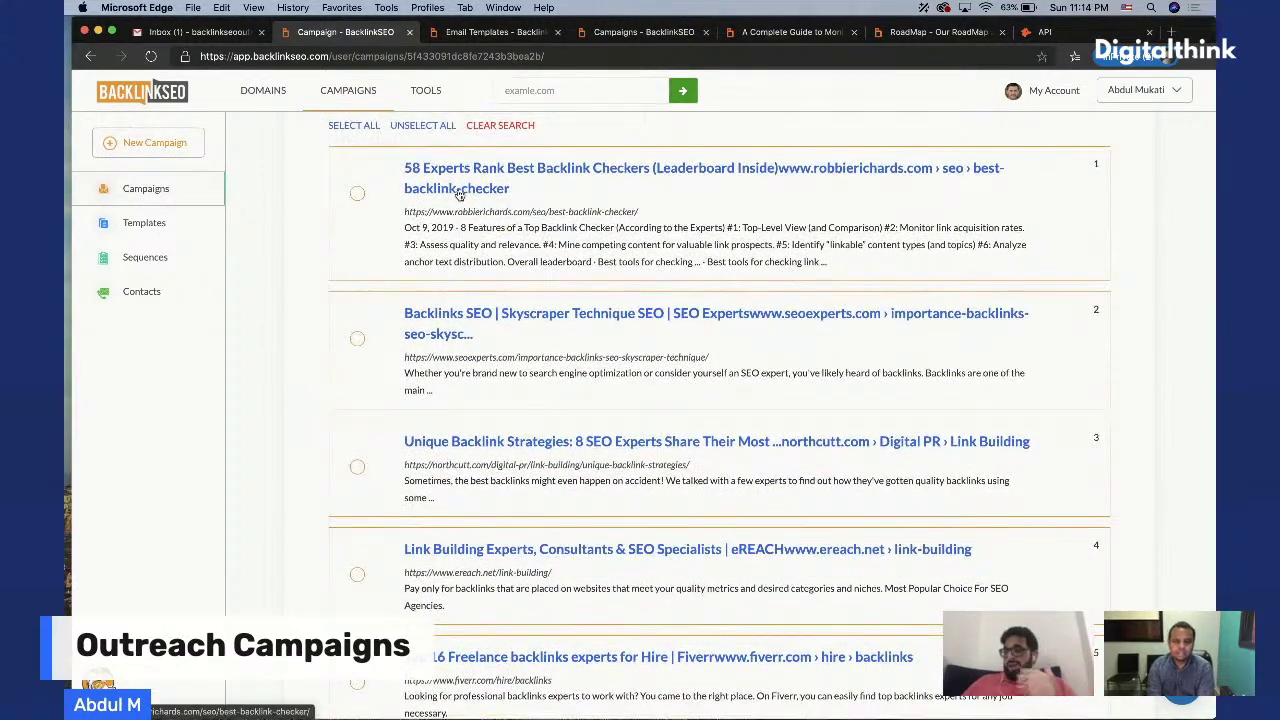
scroll(490, 460, down, 5)
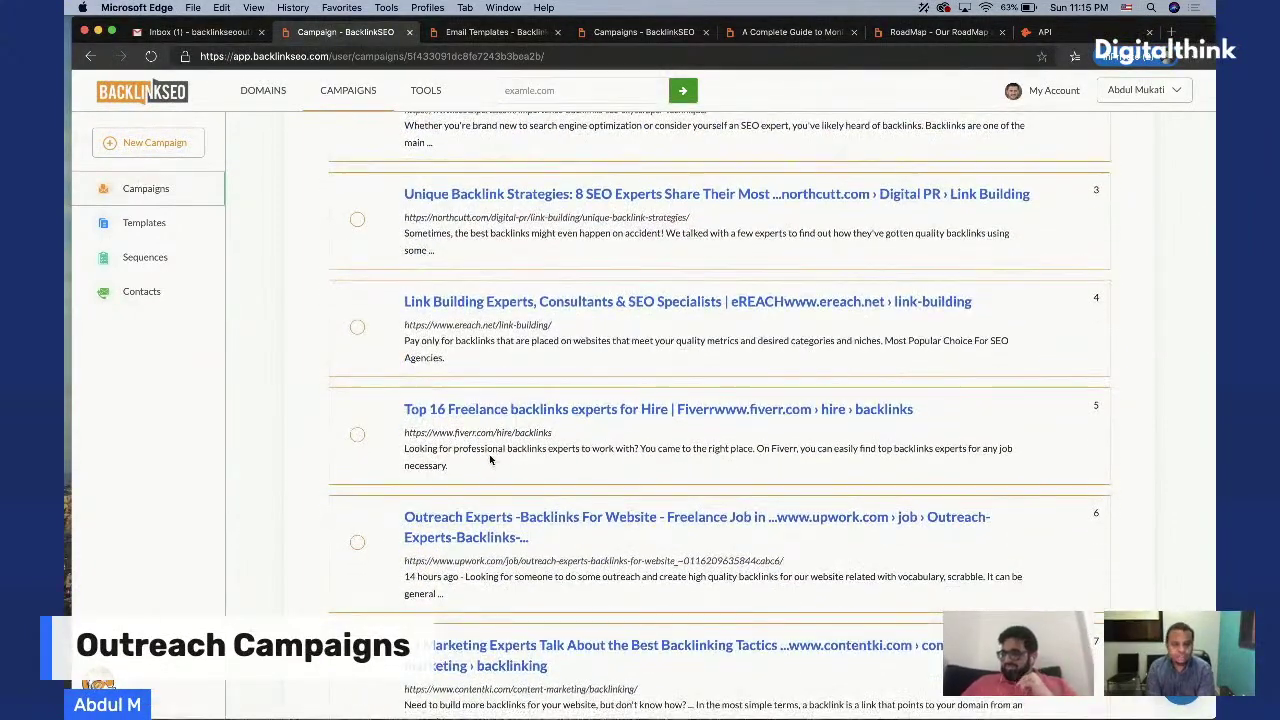
scroll(495, 490, down, 7)
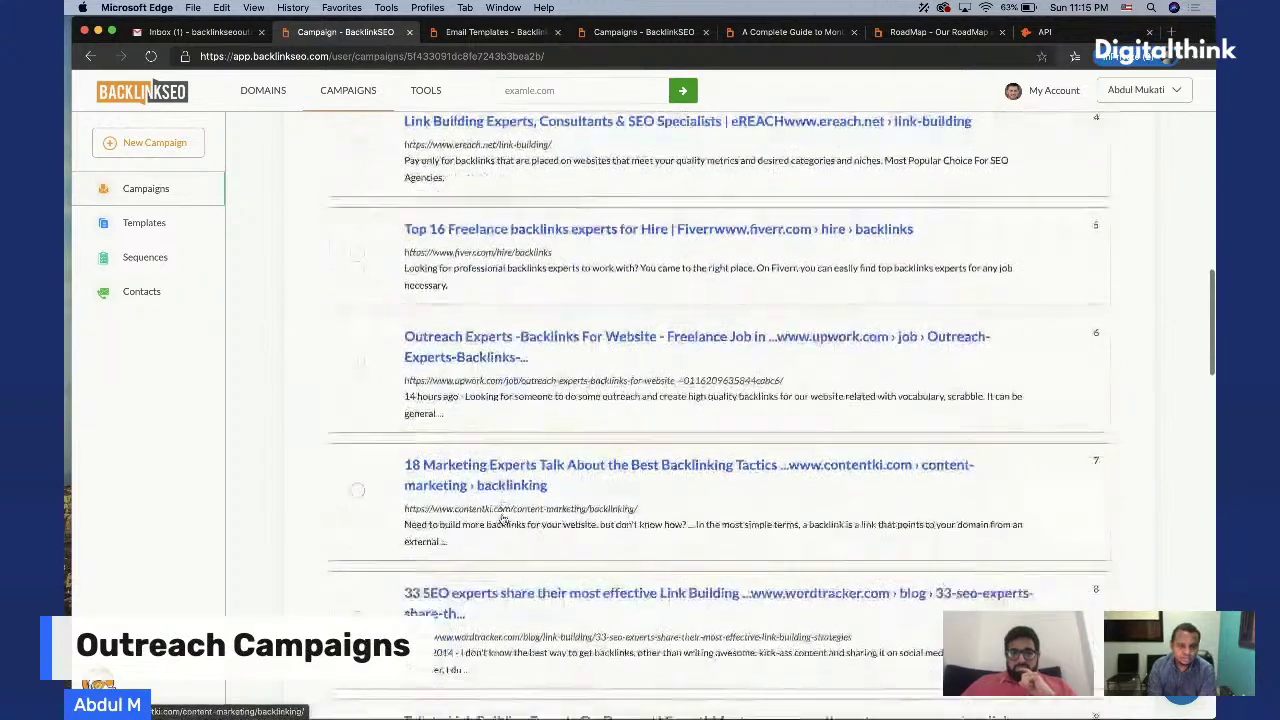
scroll(503, 518, down, 8)
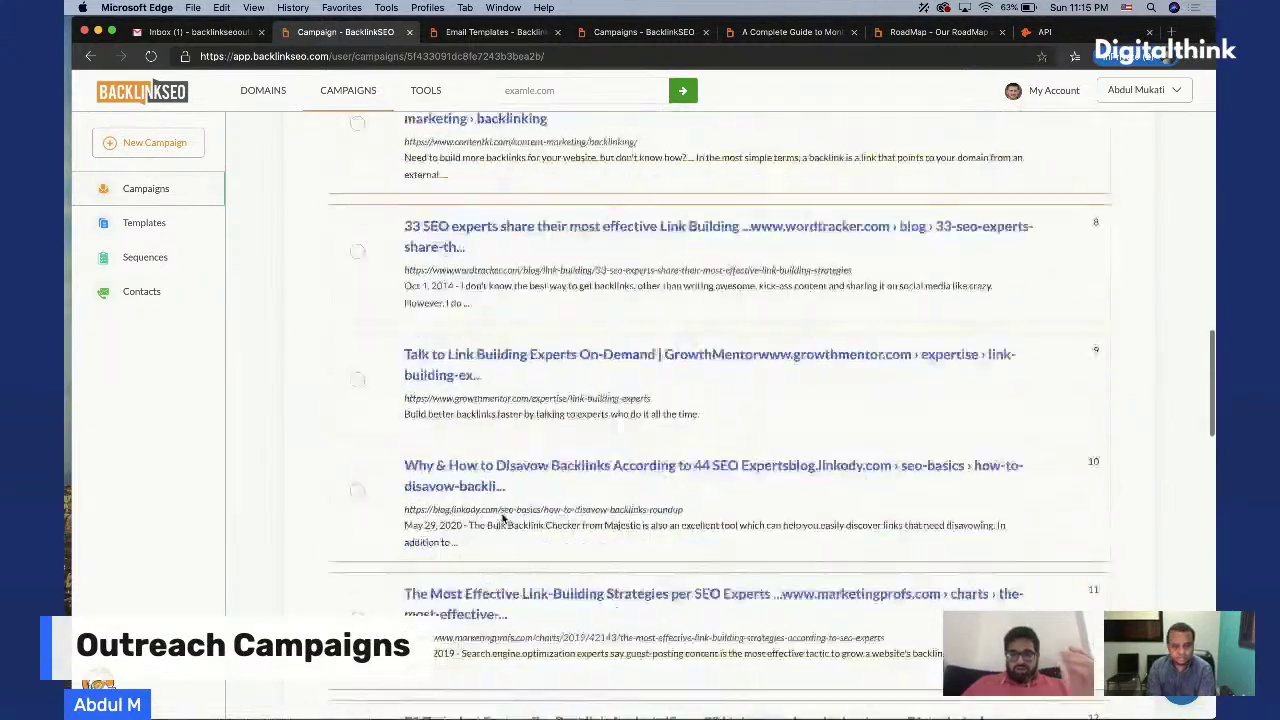
scroll(503, 519, down, 20)
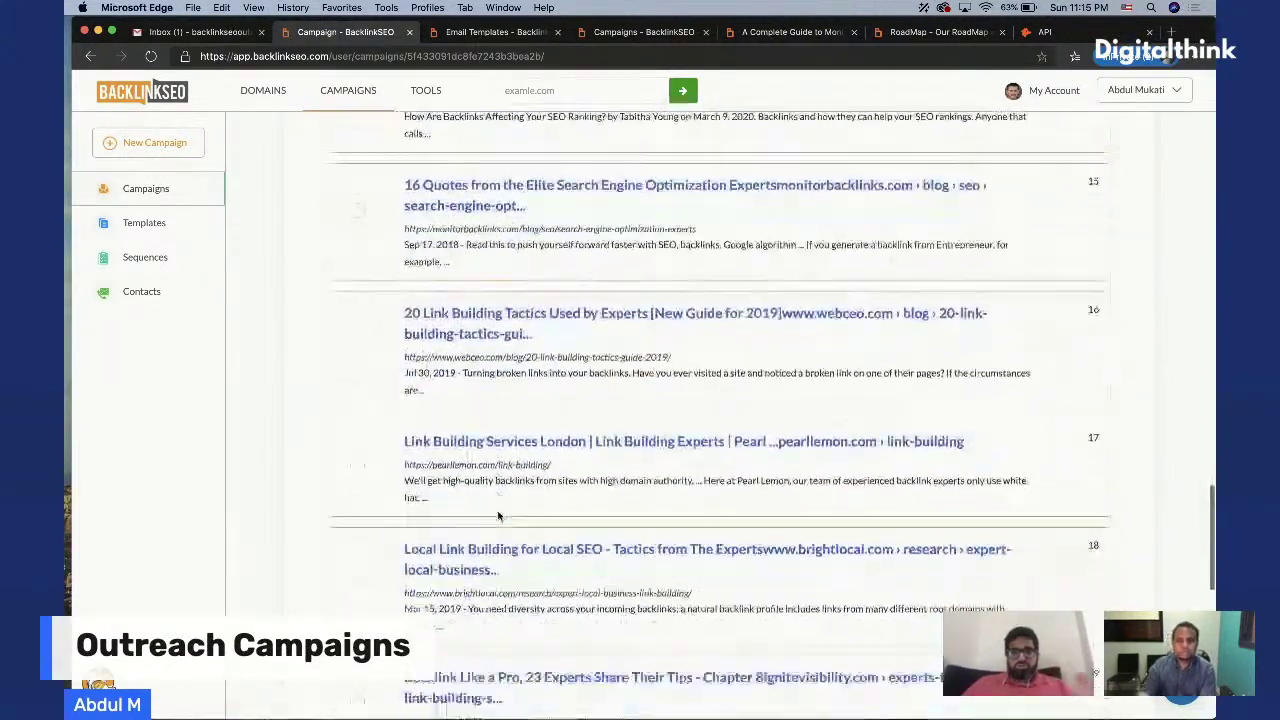
scroll(498, 512, down, 2)
scroll(499, 515, up, 20)
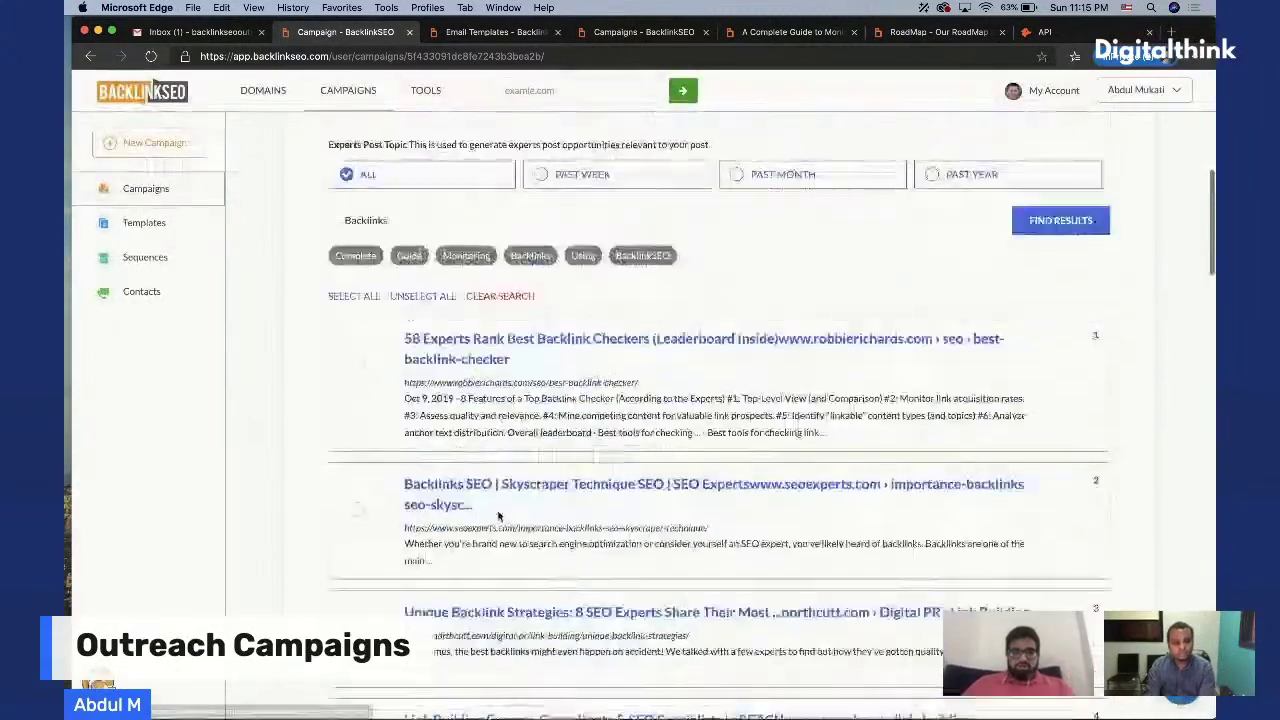
scroll(498, 516, down, 7)
Replace the expert post topic with legal, find results across all dates and look through the listed posts
drag(405, 437, 320, 437)
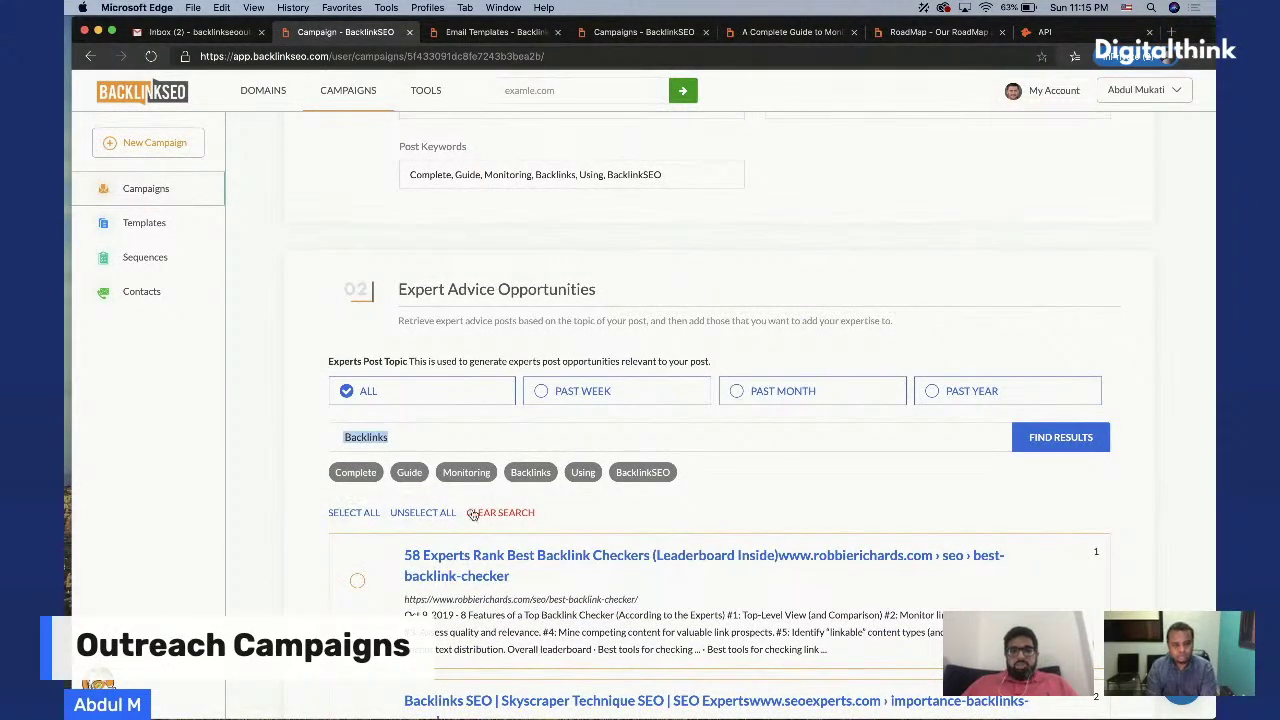
scroll(473, 512, up, 4)
double_click(407, 601)
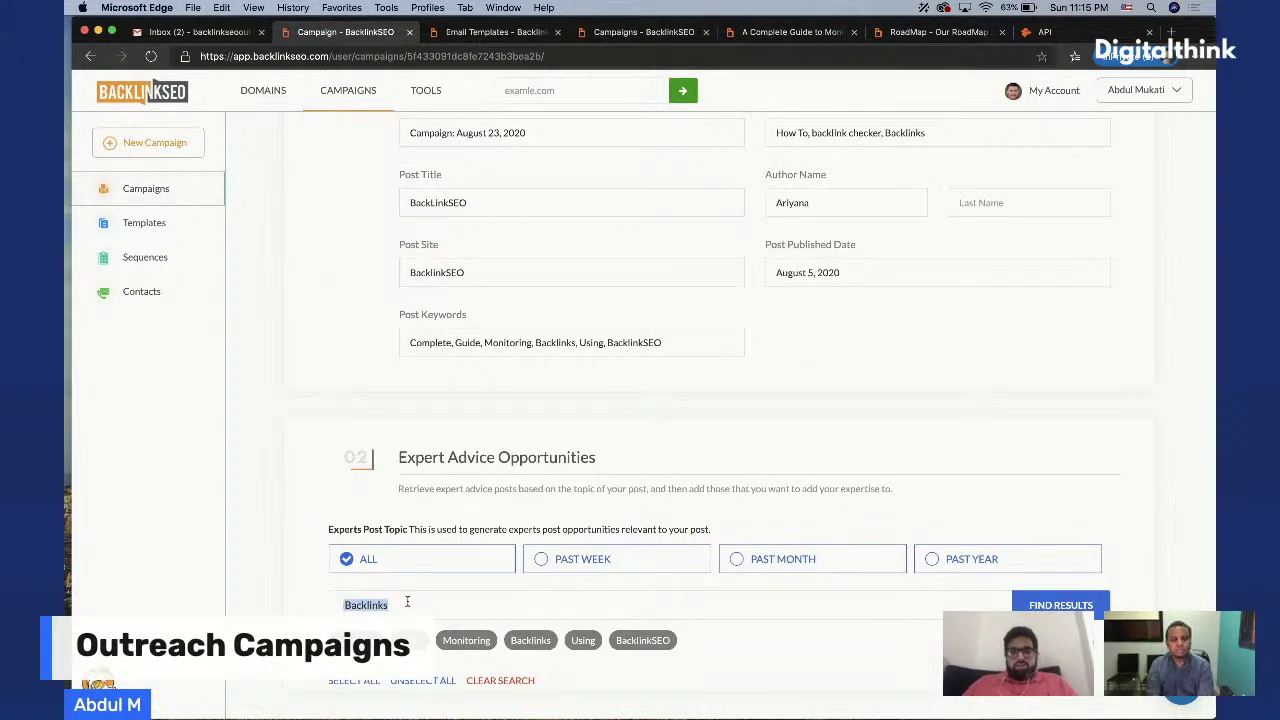
key(BackSpace)
text(legal)
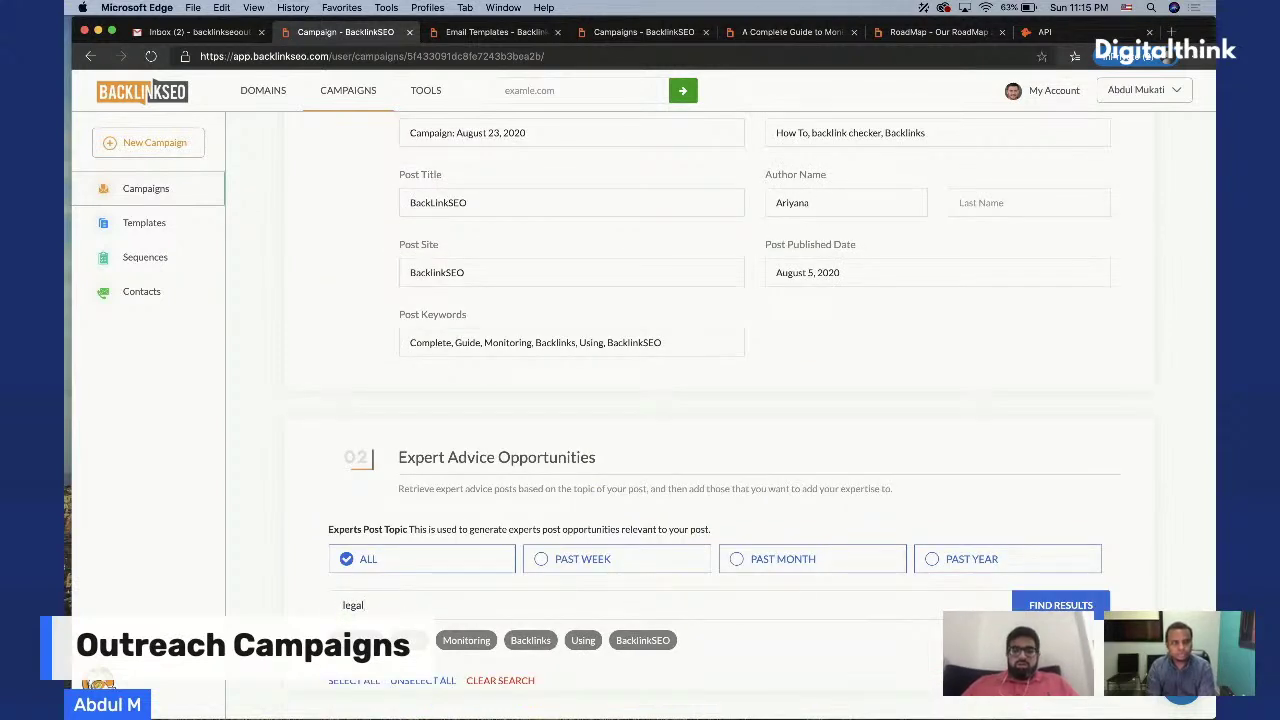
scroll(724, 400, up, 1)
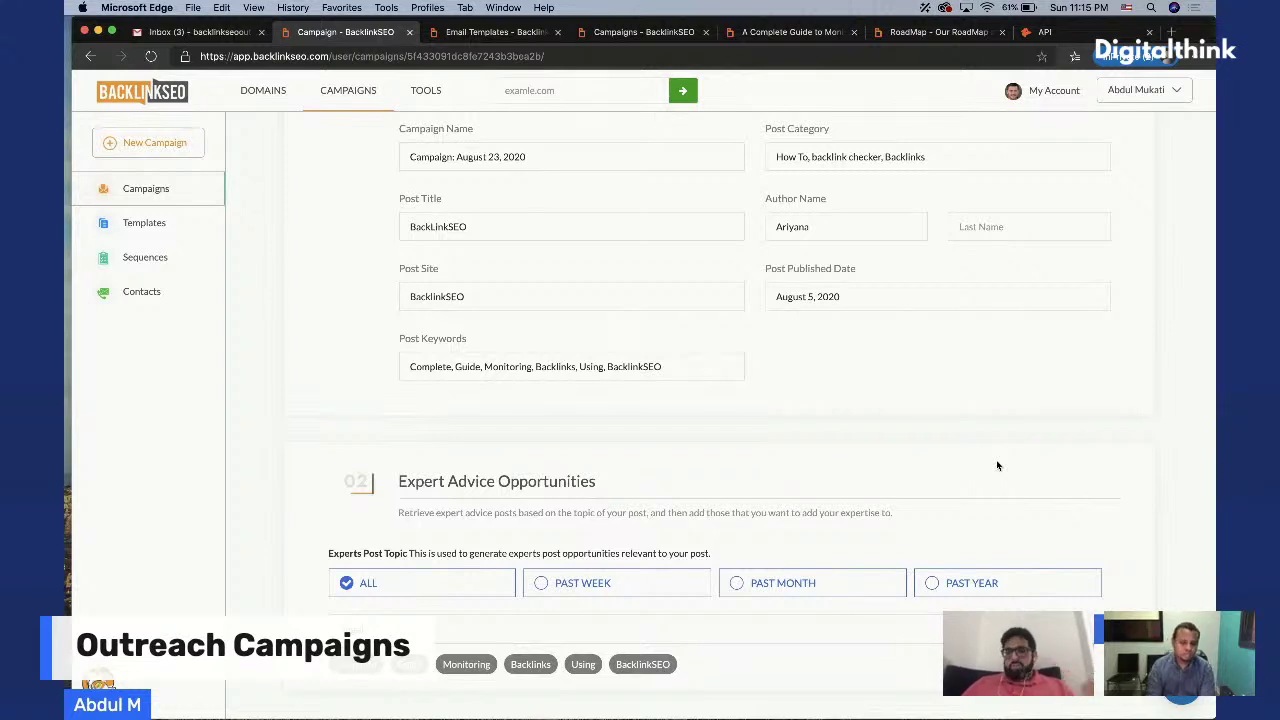
scroll(752, 392, up, 1)
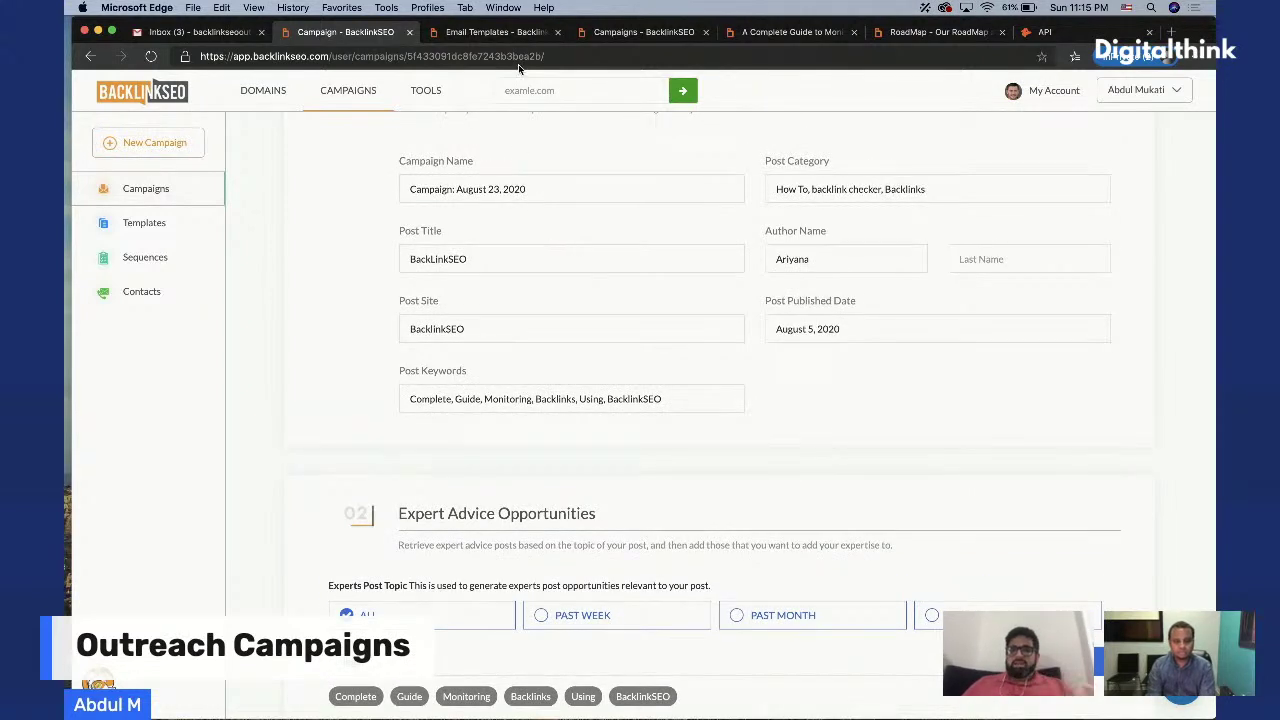
scroll(380, 349, down, 5)
scroll(508, 560, down, 6)
scroll(508, 560, down, 2)
scroll(574, 508, down, 1)
scroll(574, 508, down, 3)
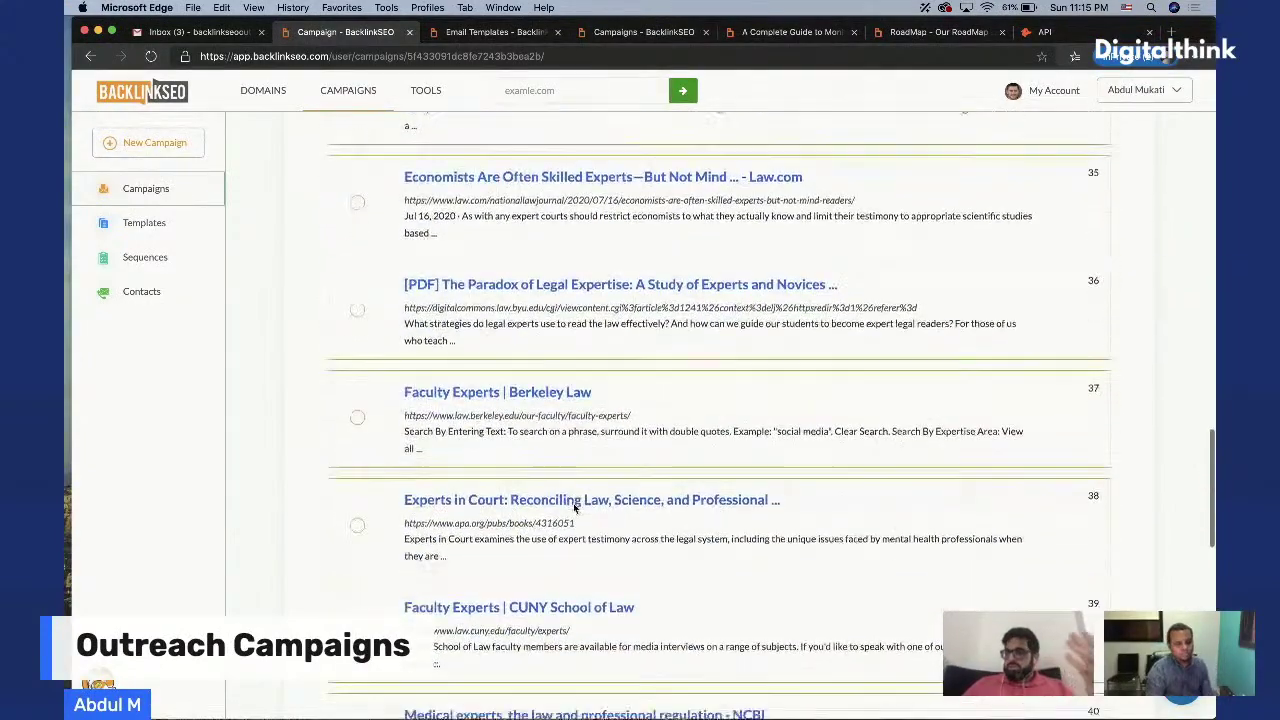
scroll(574, 509, up, 20)
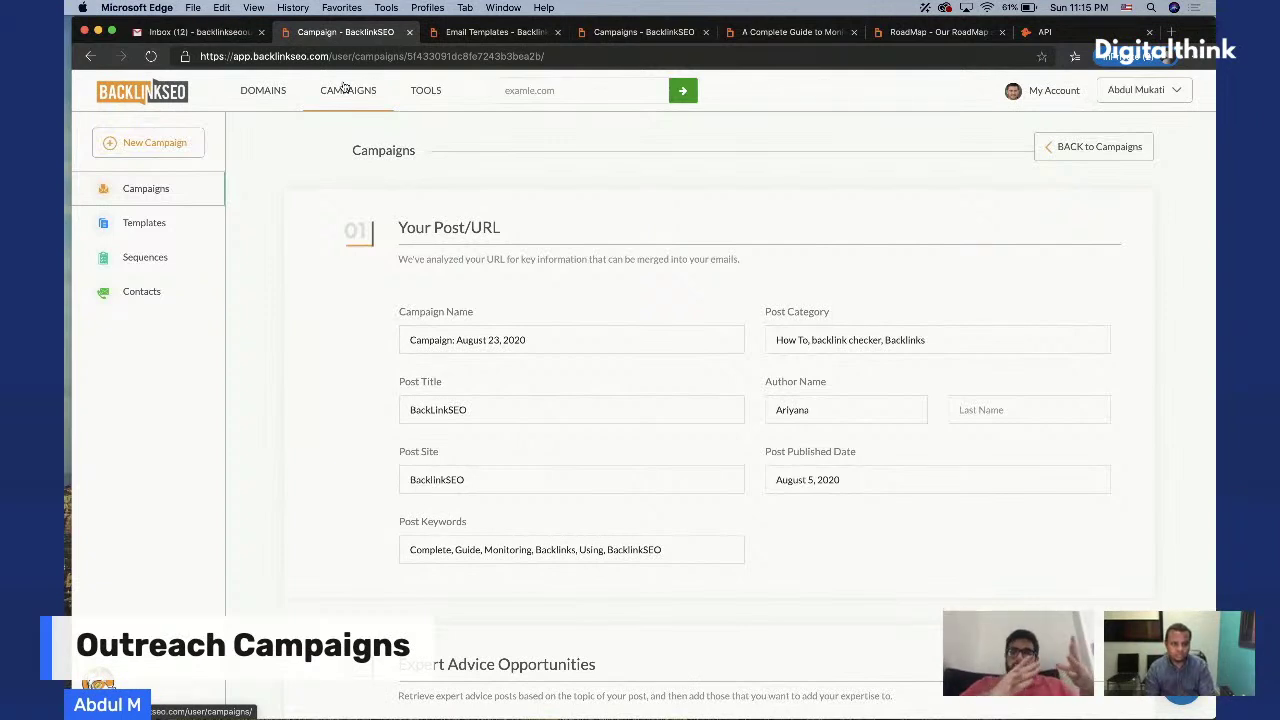
Start a new campaign and set its type to The Skyscraper Technique
click(160, 188)
click(172, 148)
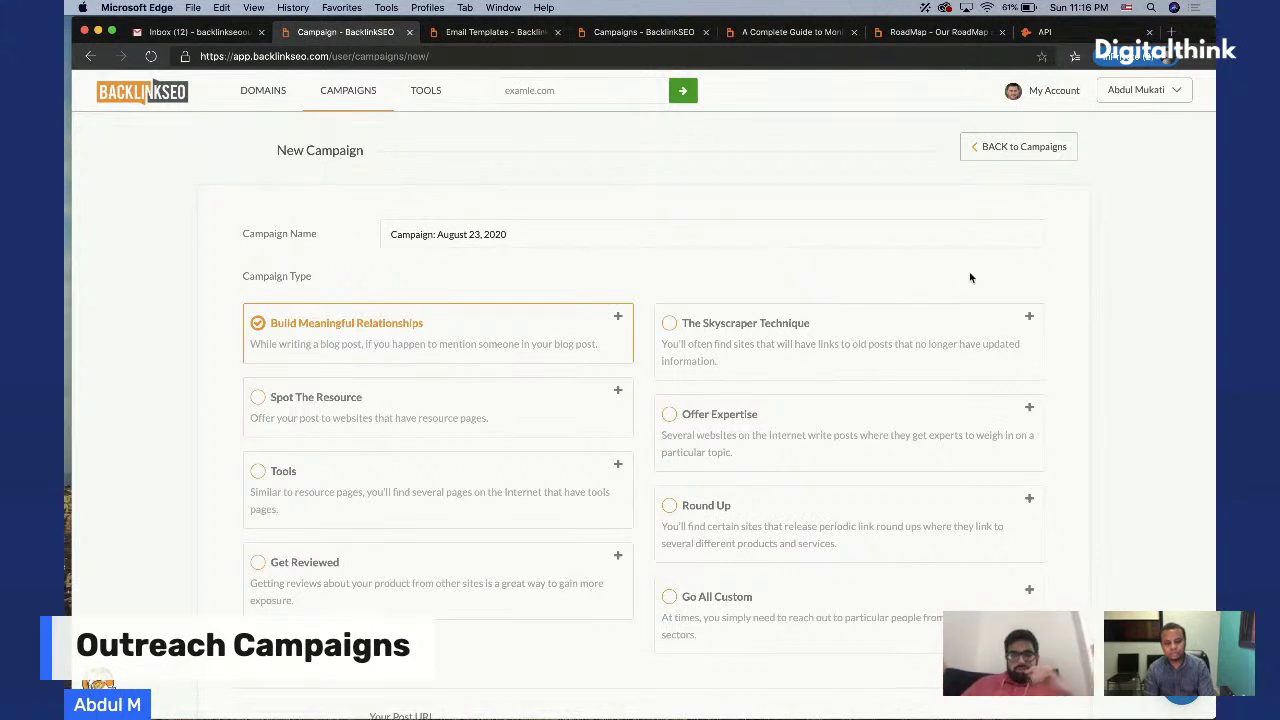
click(669, 323)
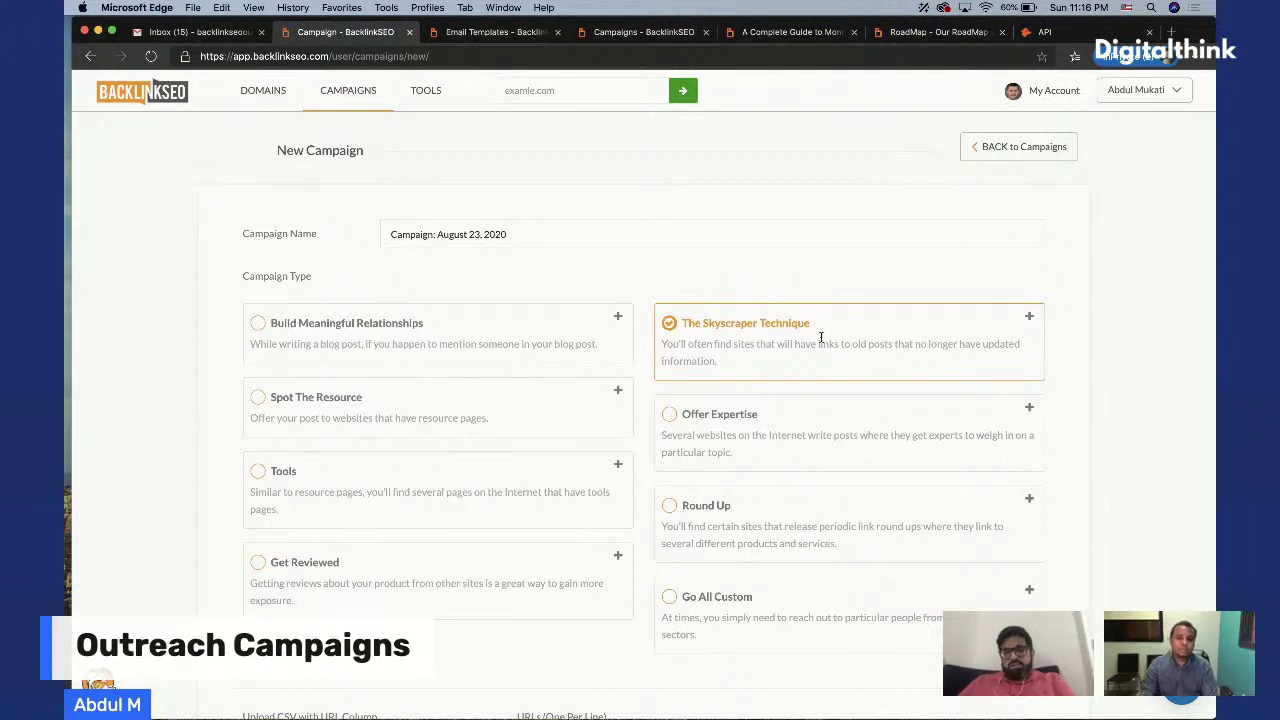
scroll(820, 336, down, 3)
scroll(723, 289, down, 3)
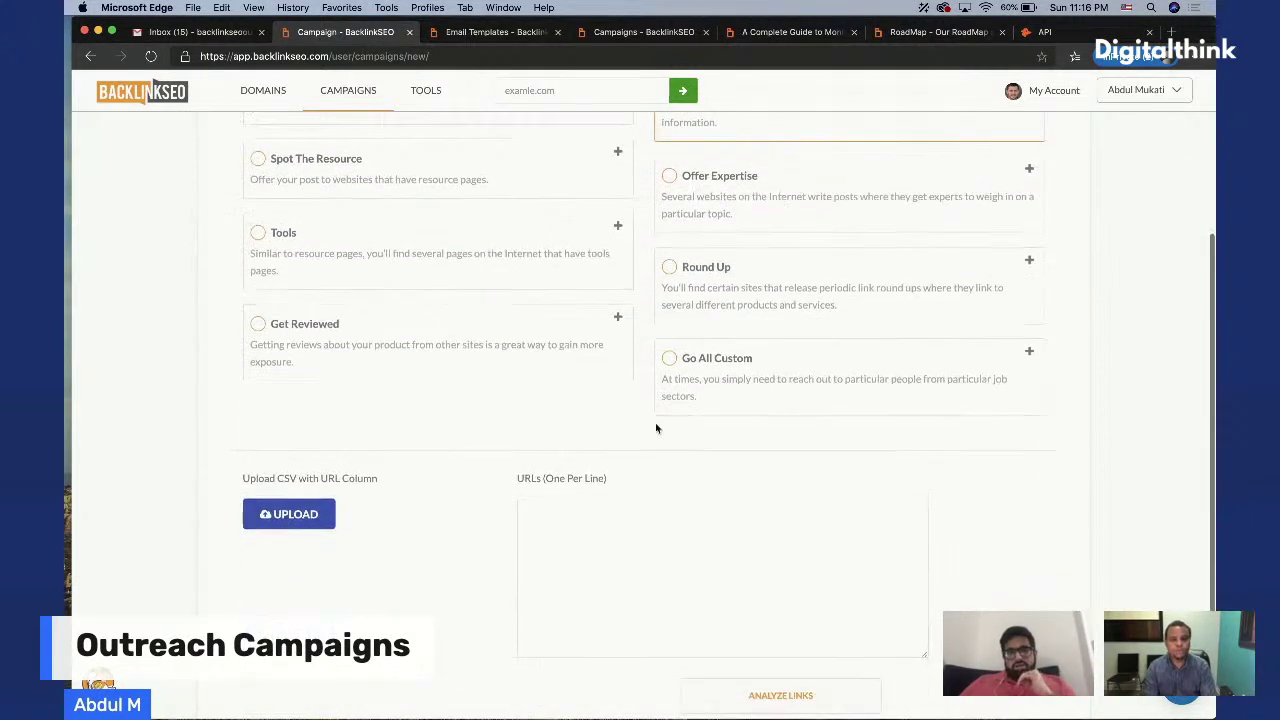
scroll(610, 560, down, 2)
Switch to Excel and open the recent verifybee.com-backlinksimilarlinks-subdomains export, importing it as delimited text with the default settings
mouse_move(803, 692)
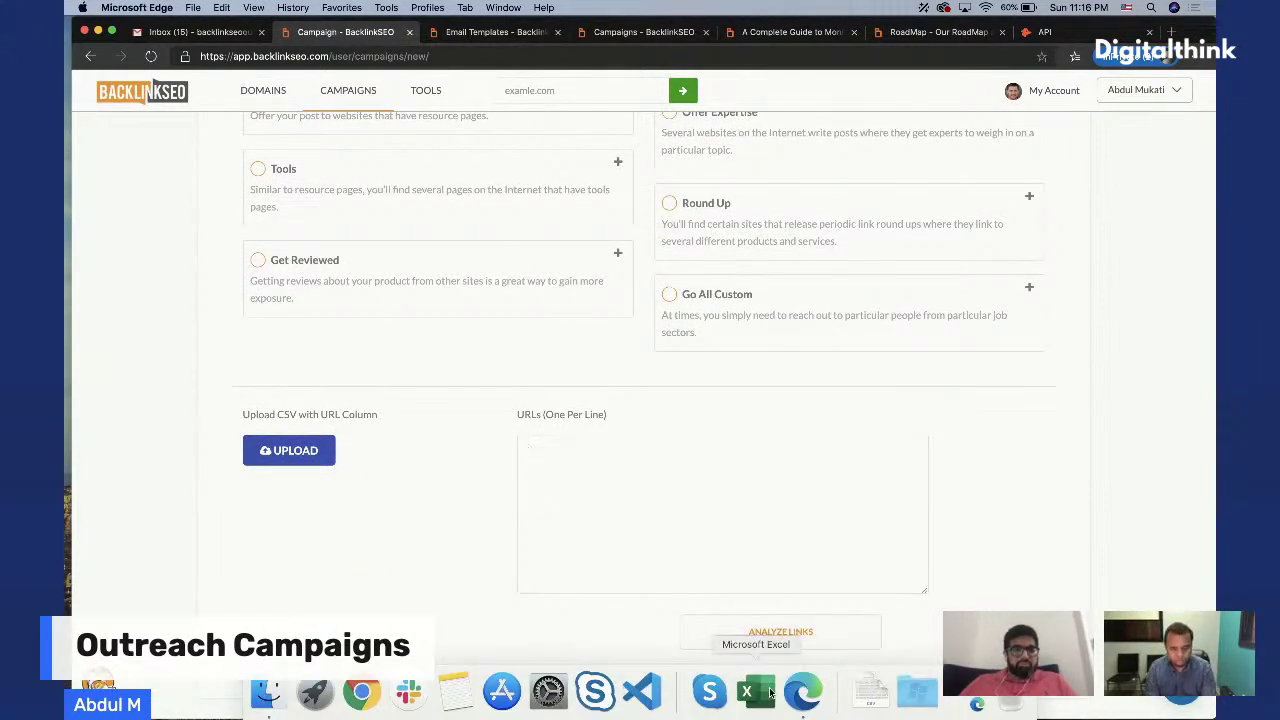
scroll(688, 400, up, 2)
scroll(688, 400, down, 2)
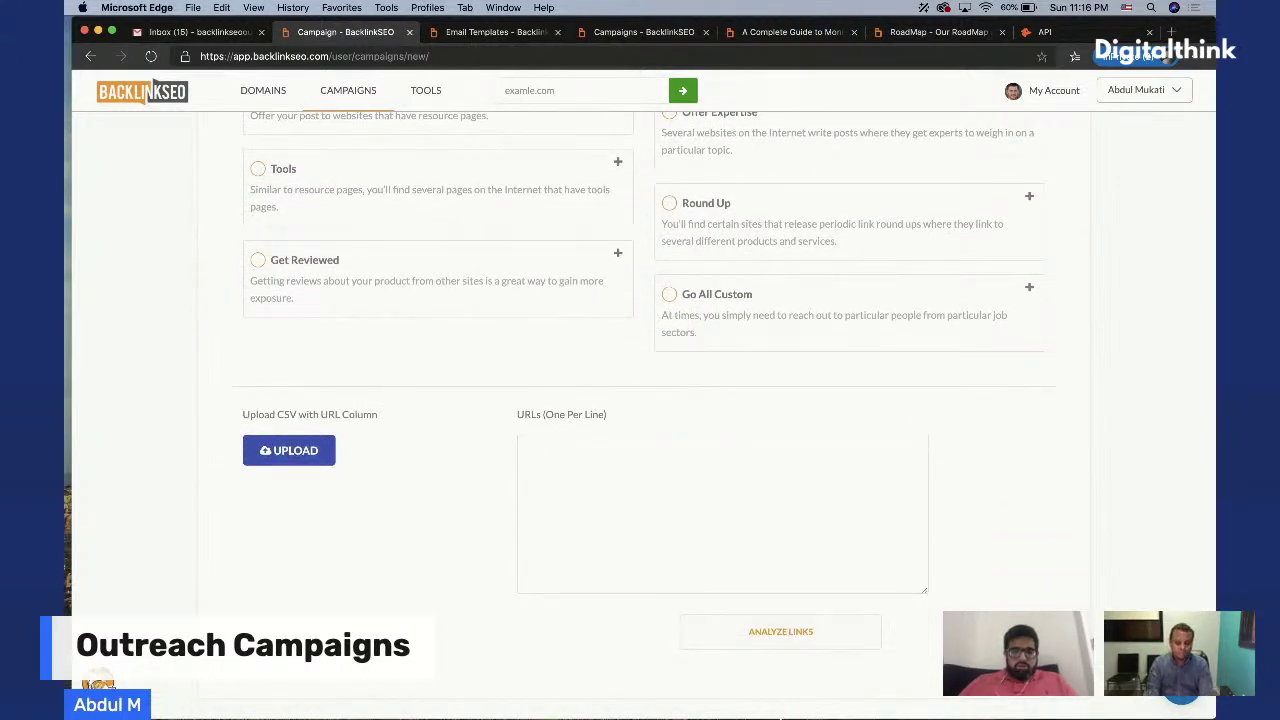
click(660, 480)
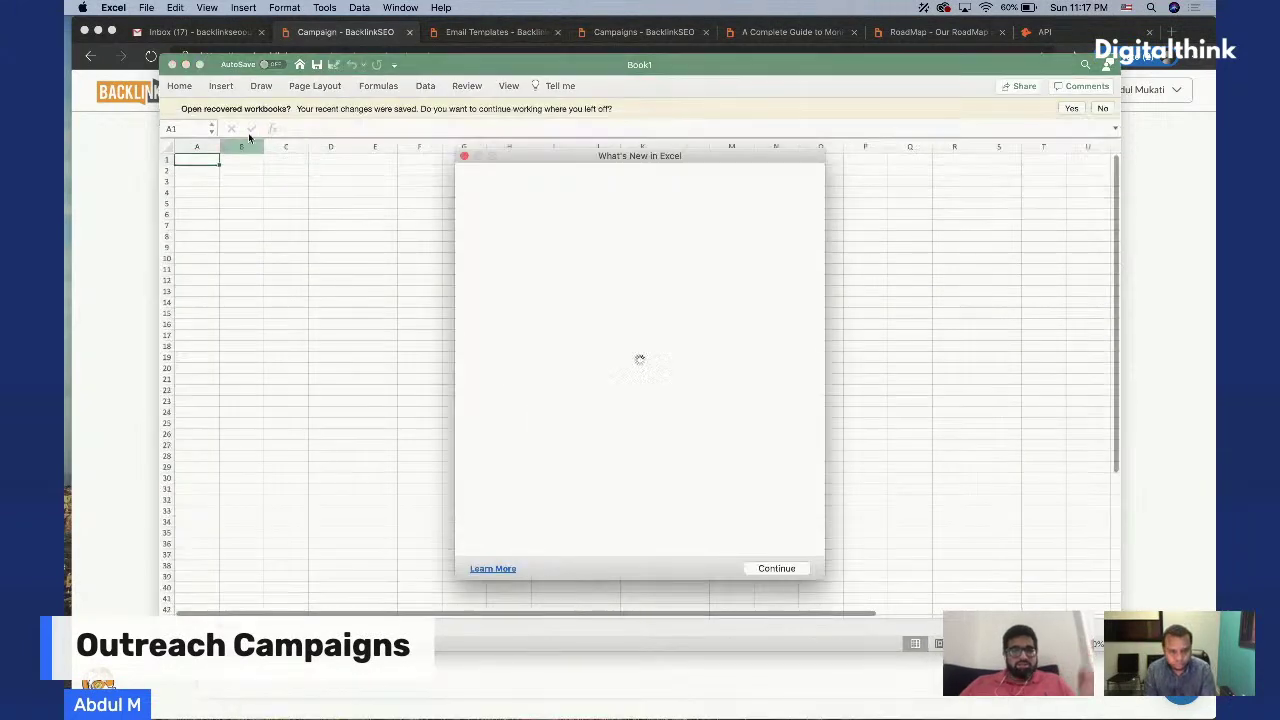
click(465, 157)
click(146, 7)
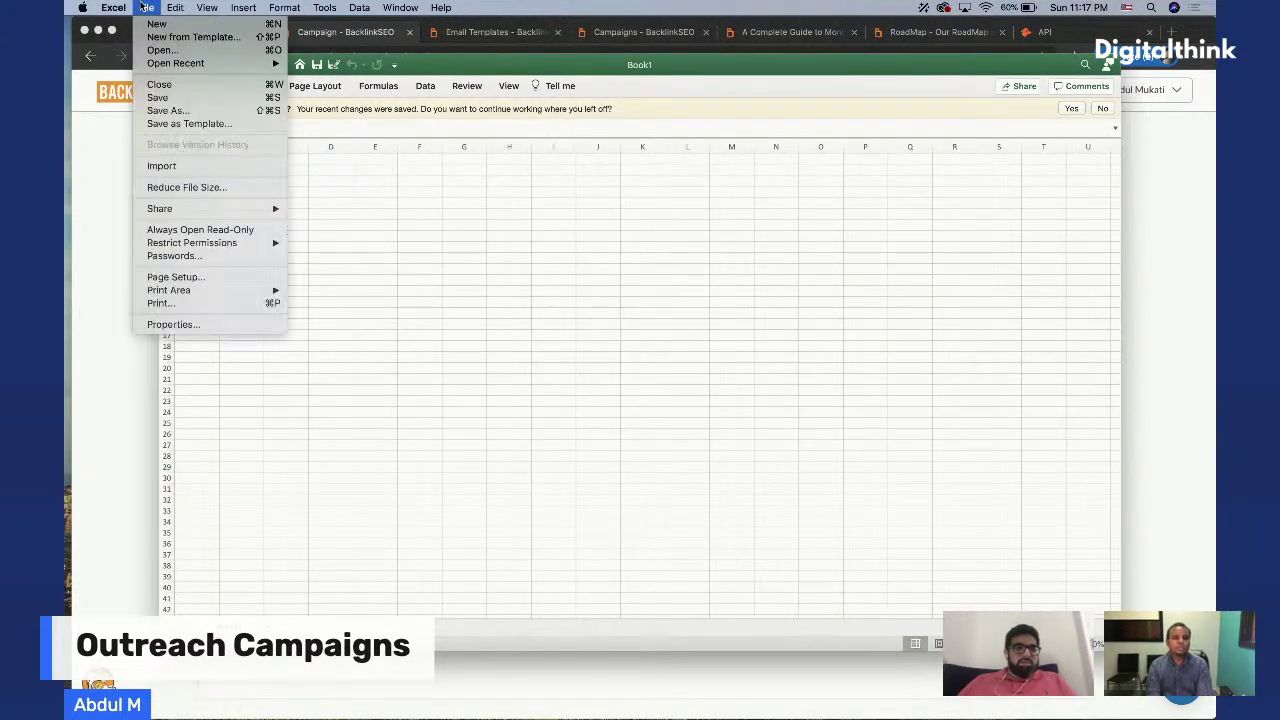
mouse_move(175, 63)
click(348, 66)
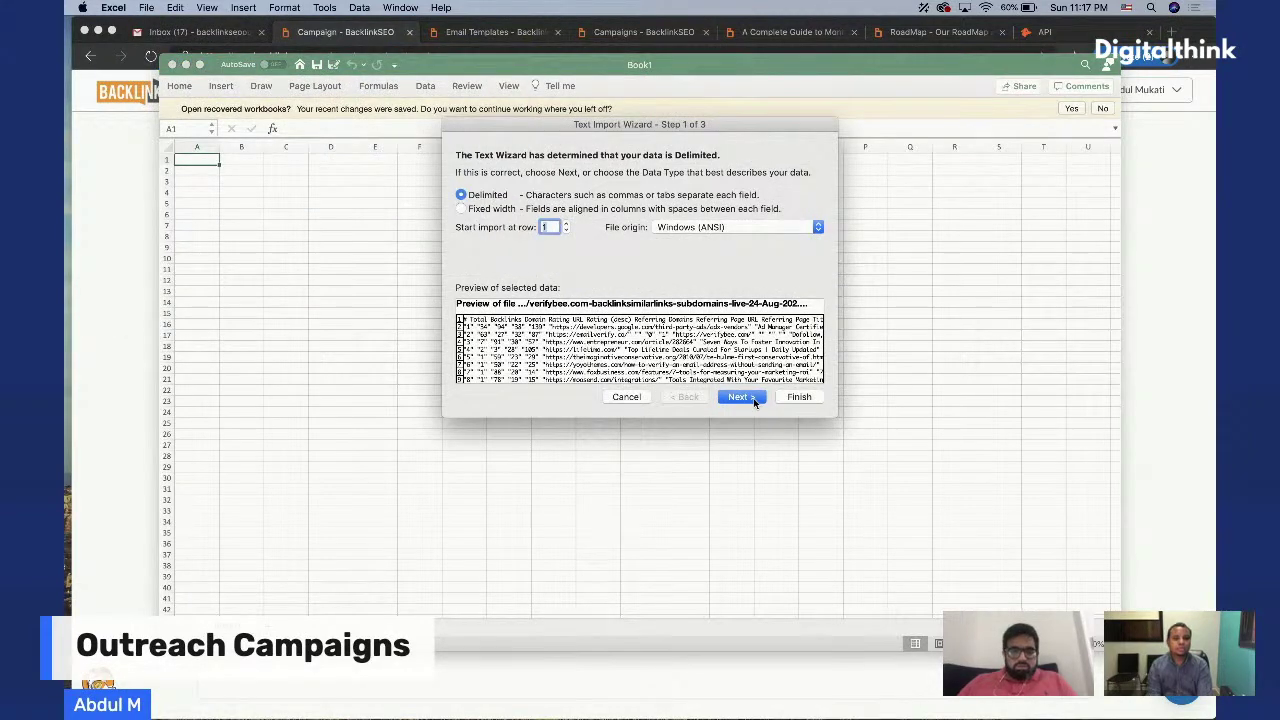
click(799, 401)
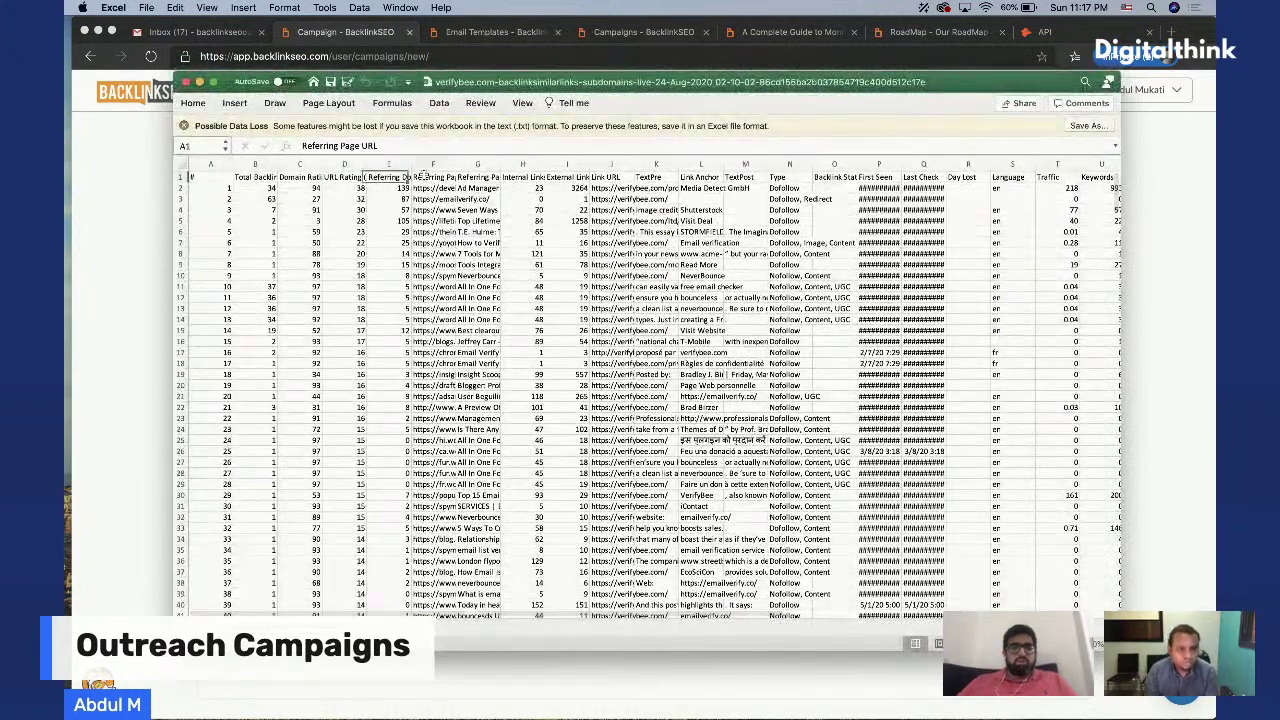
Copy the entire Referring Page URL column into the new campaign's URL list in Microsoft Edge and analyze the links
click(426, 165)
key(super+c)
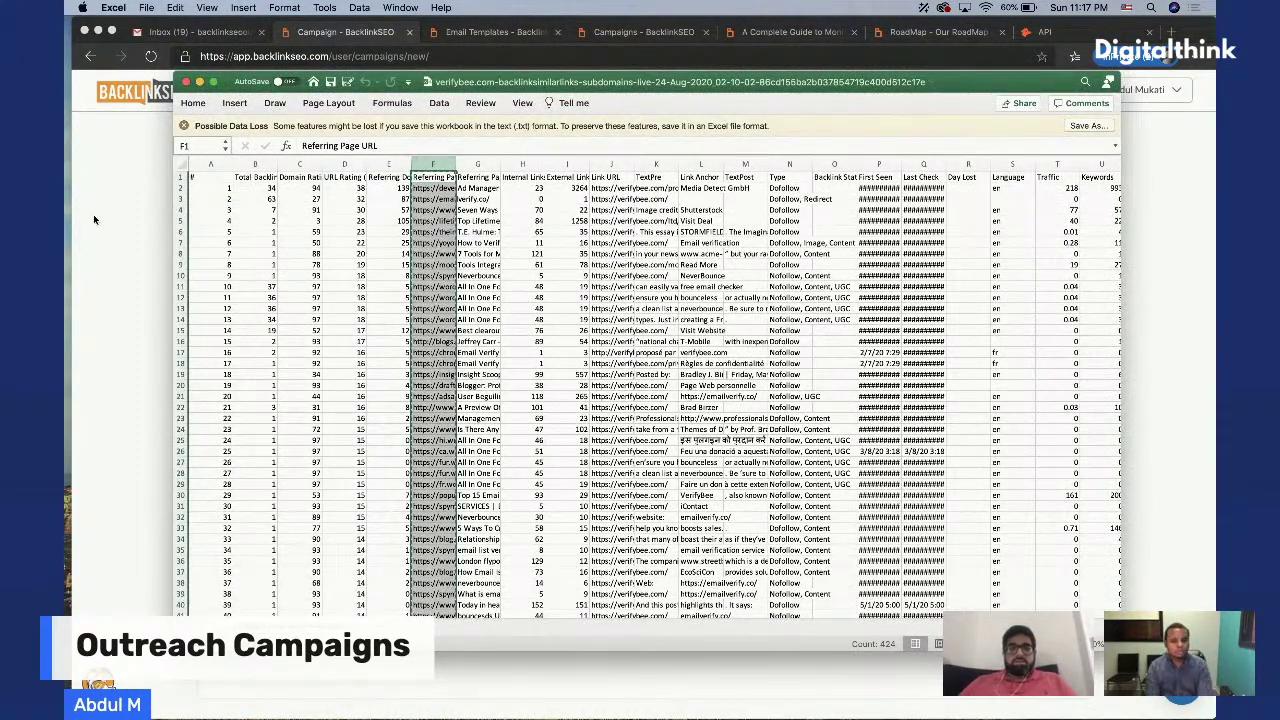
click(96, 214)
click(666, 446)
key(super+v)
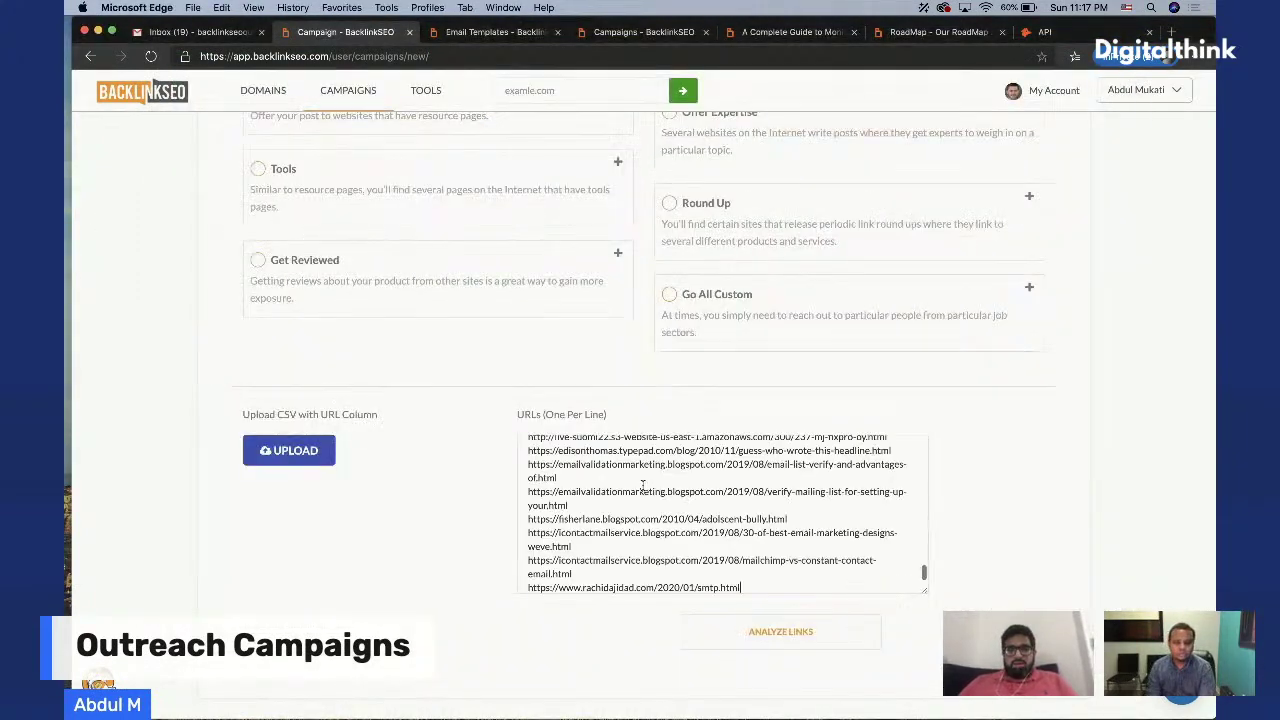
click(780, 631)
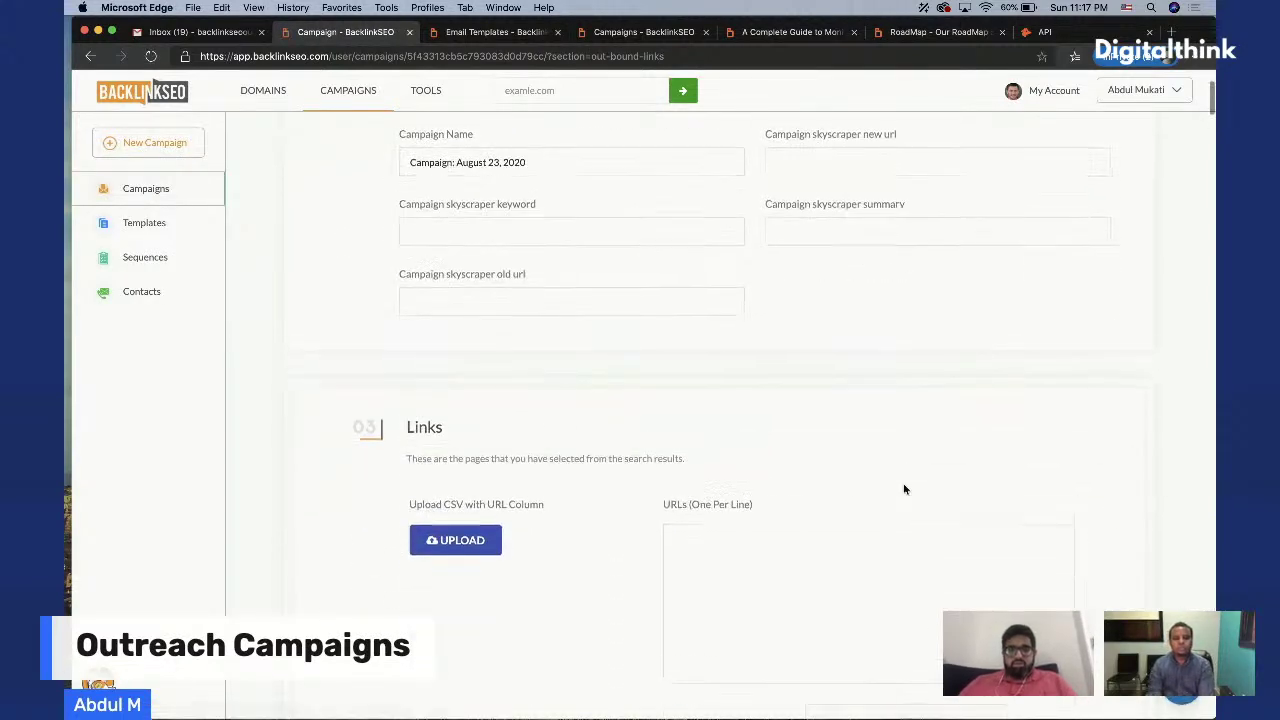
Review the analyzed domains down to the end of the list and request contacts for them
scroll(905, 490, down, 15)
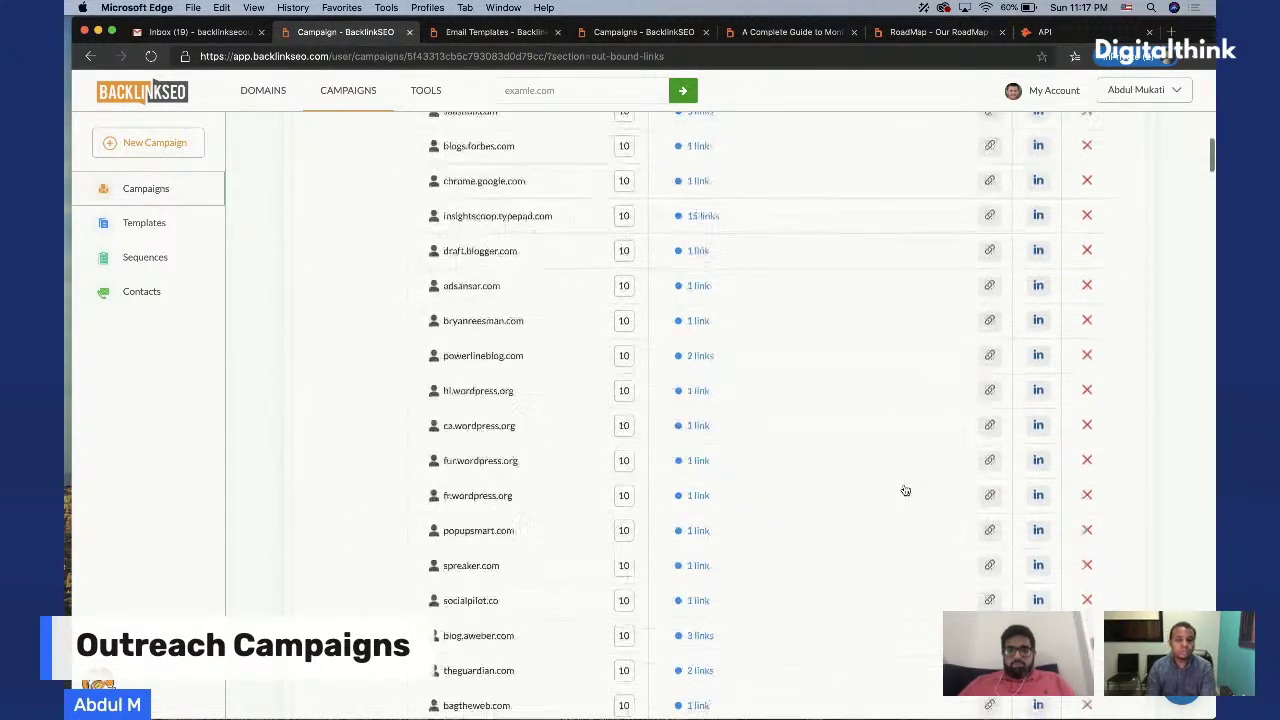
scroll(905, 490, down, 15)
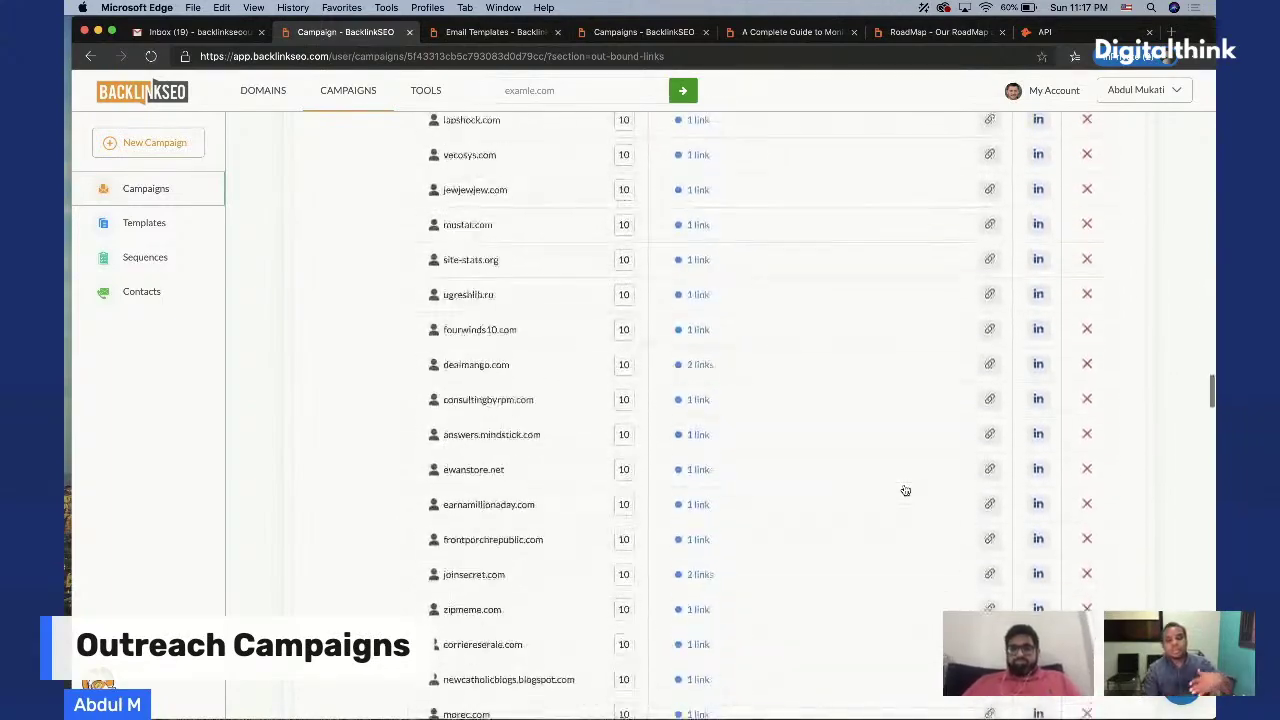
scroll(905, 490, down, 15)
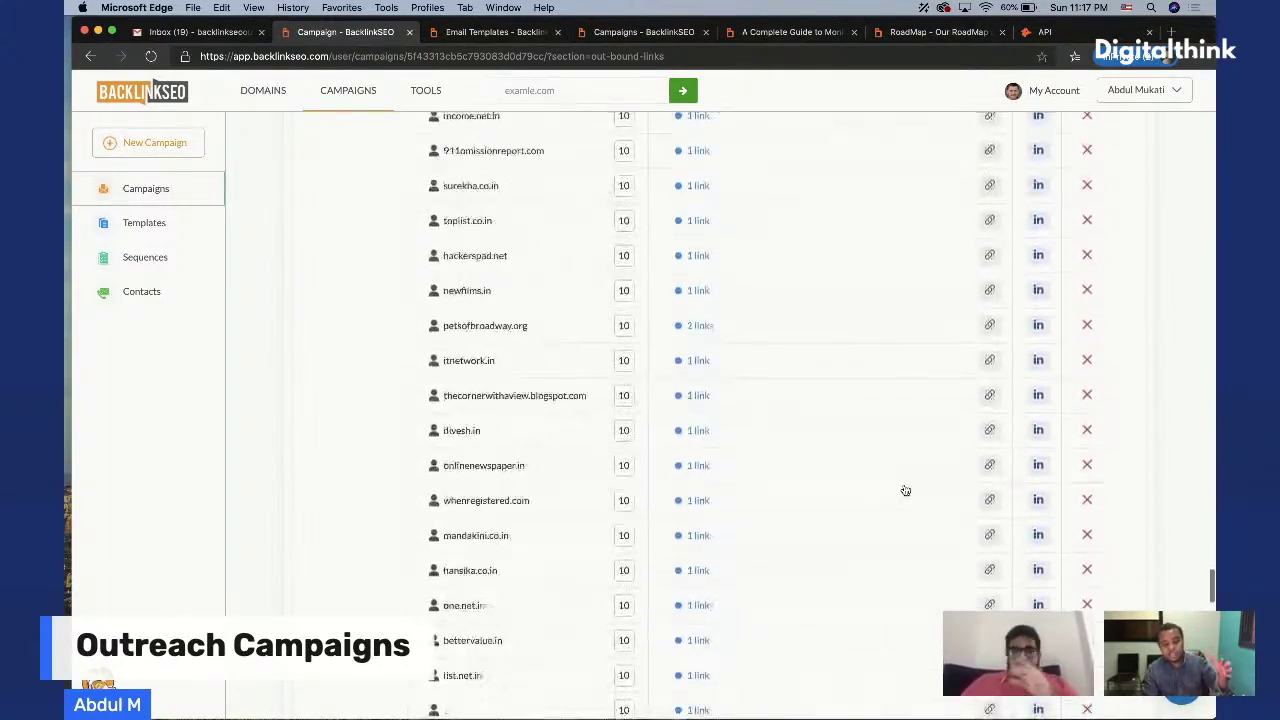
scroll(905, 490, down, 5)
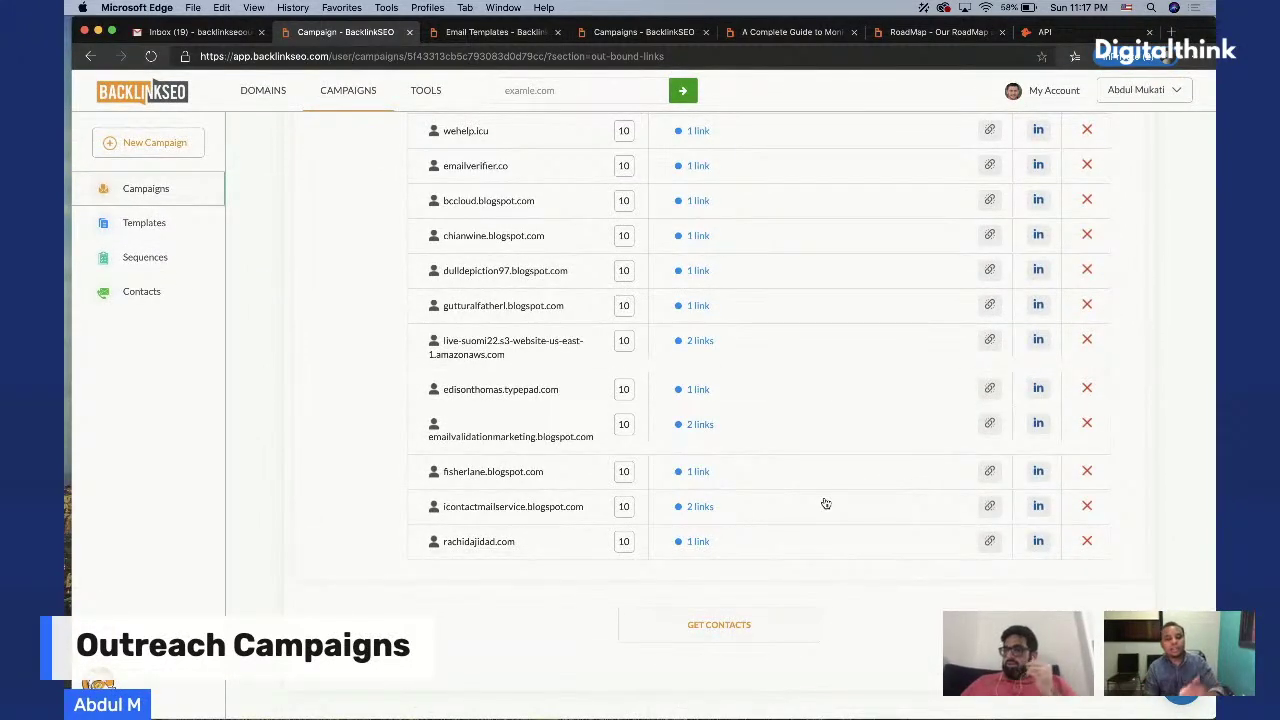
click(707, 625)
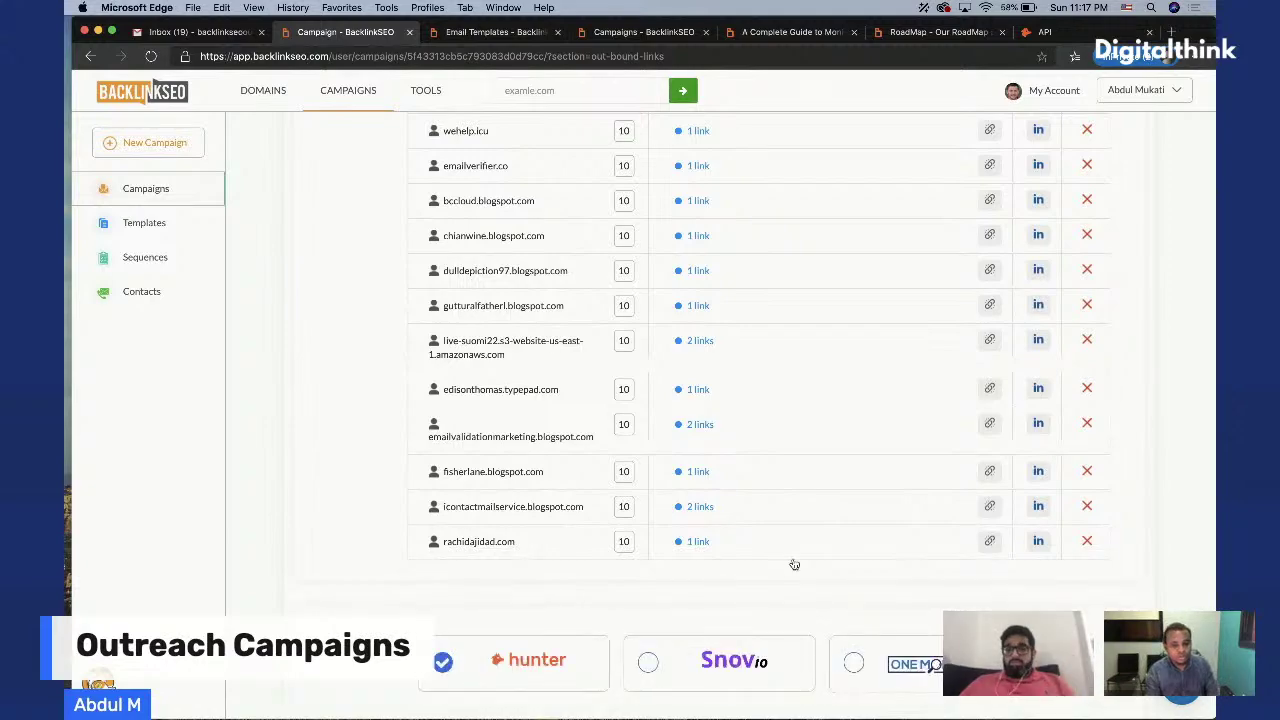
Review the campaign's Links section and compare the Hunter and OneMoreLead contact provider options
scroll(794, 565, down, 4)
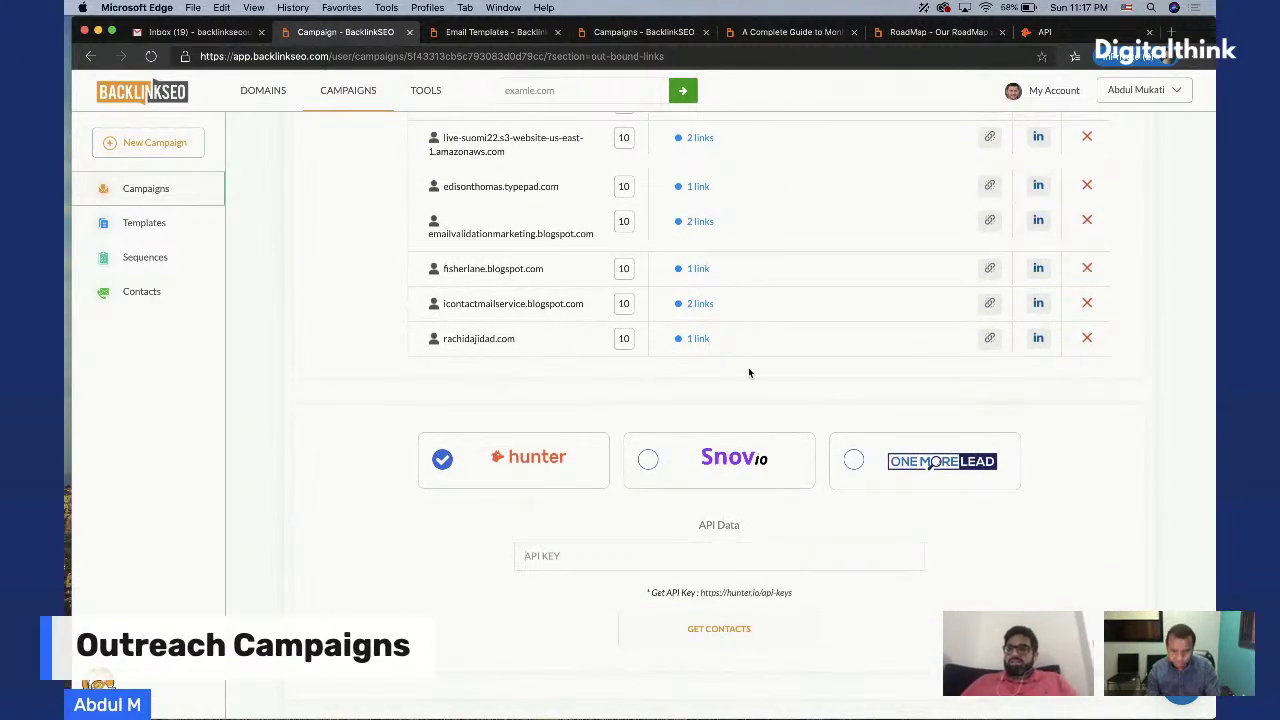
scroll(749, 373, up, 15)
scroll(749, 373, up, 10)
scroll(749, 373, up, 10)
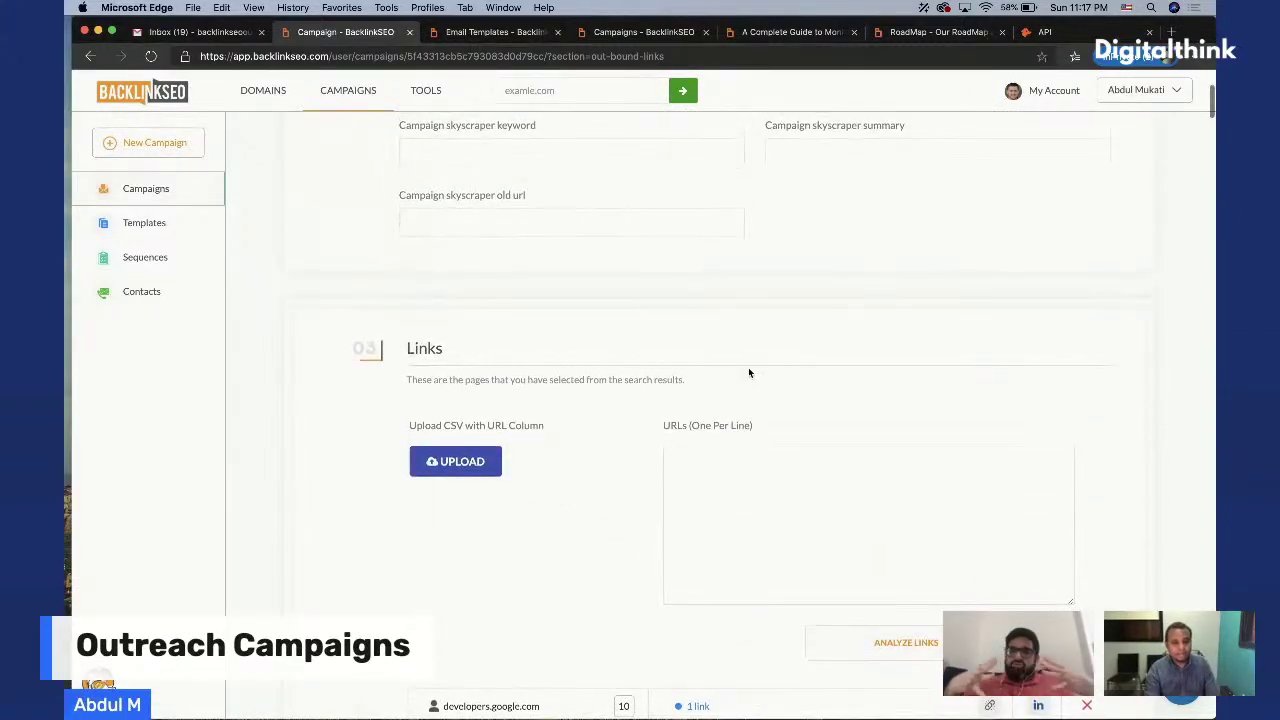
scroll(749, 373, down, 15)
scroll(749, 373, down, 15)
scroll(749, 373, down, 5)
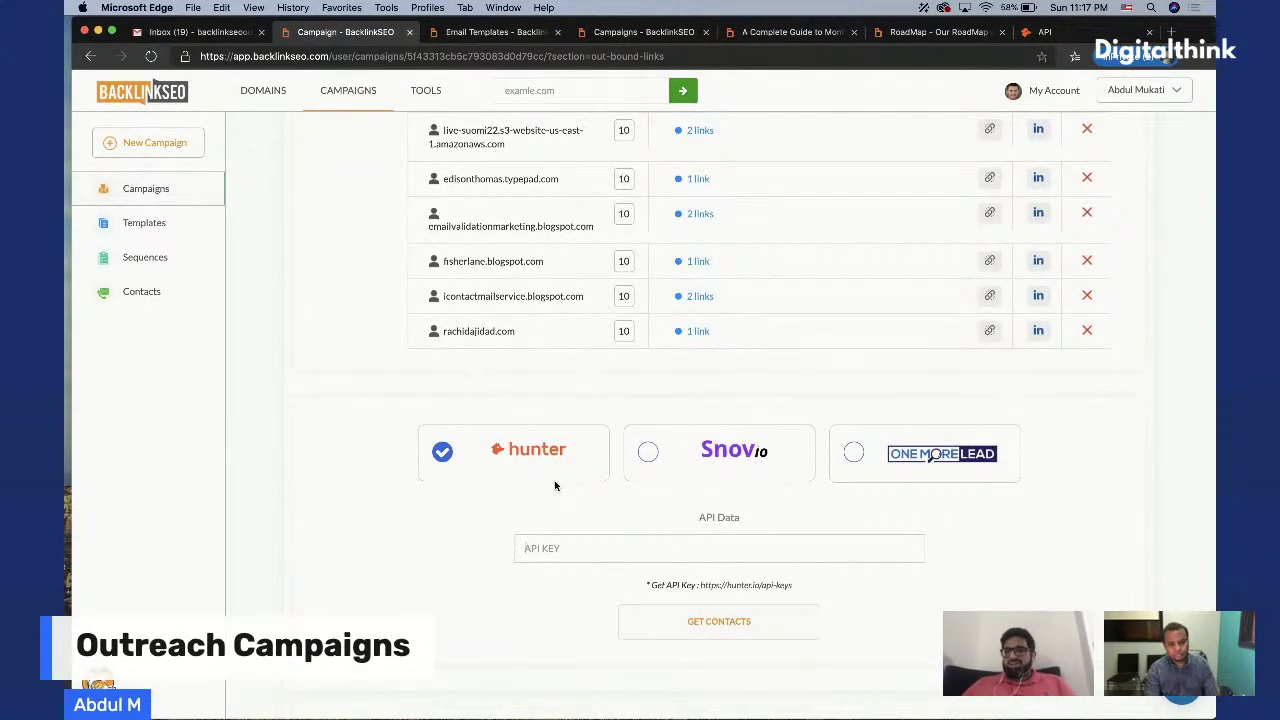
click(852, 455)
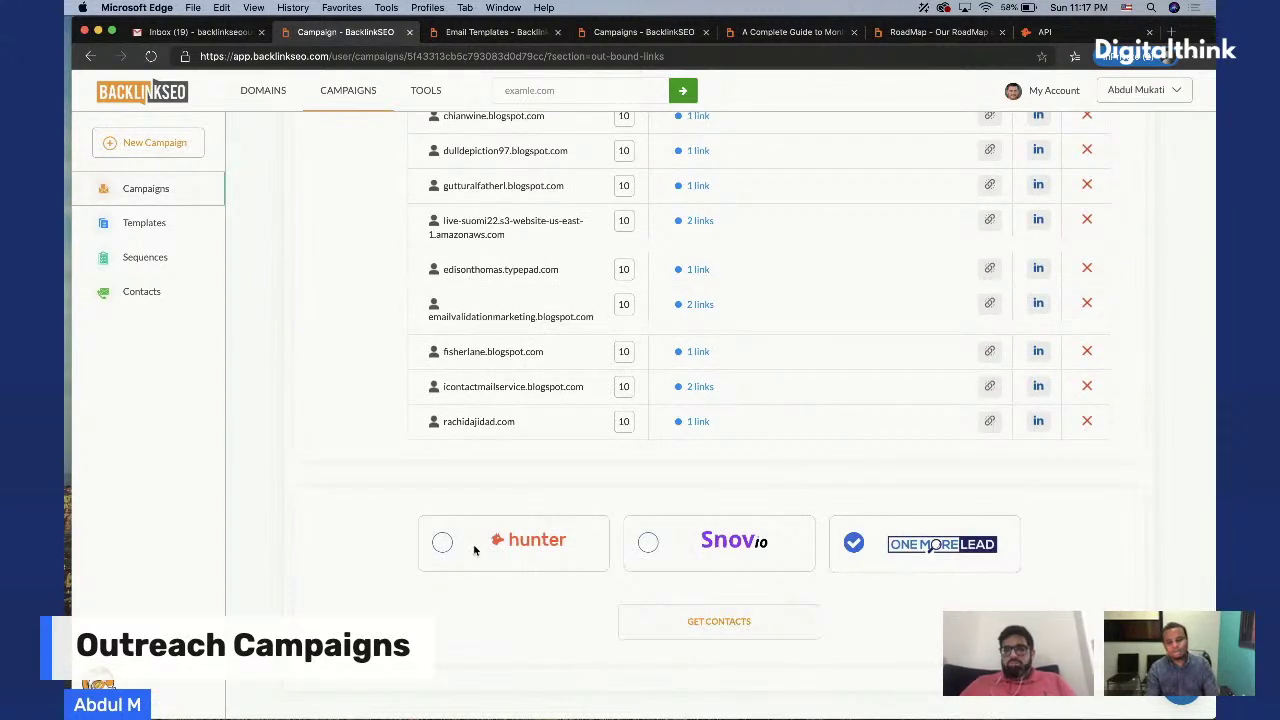
click(442, 542)
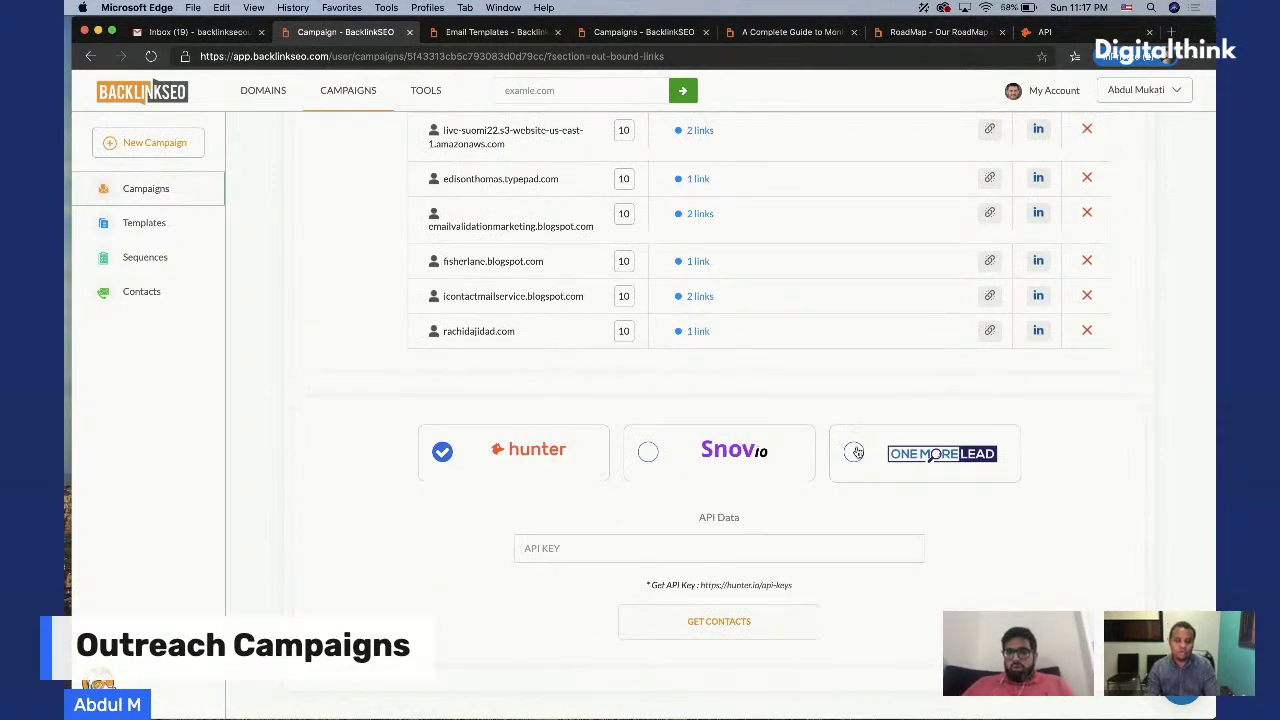
Copy the API key from the Hunter account page into the campaign's API key field and fetch the contacts
click(660, 545)
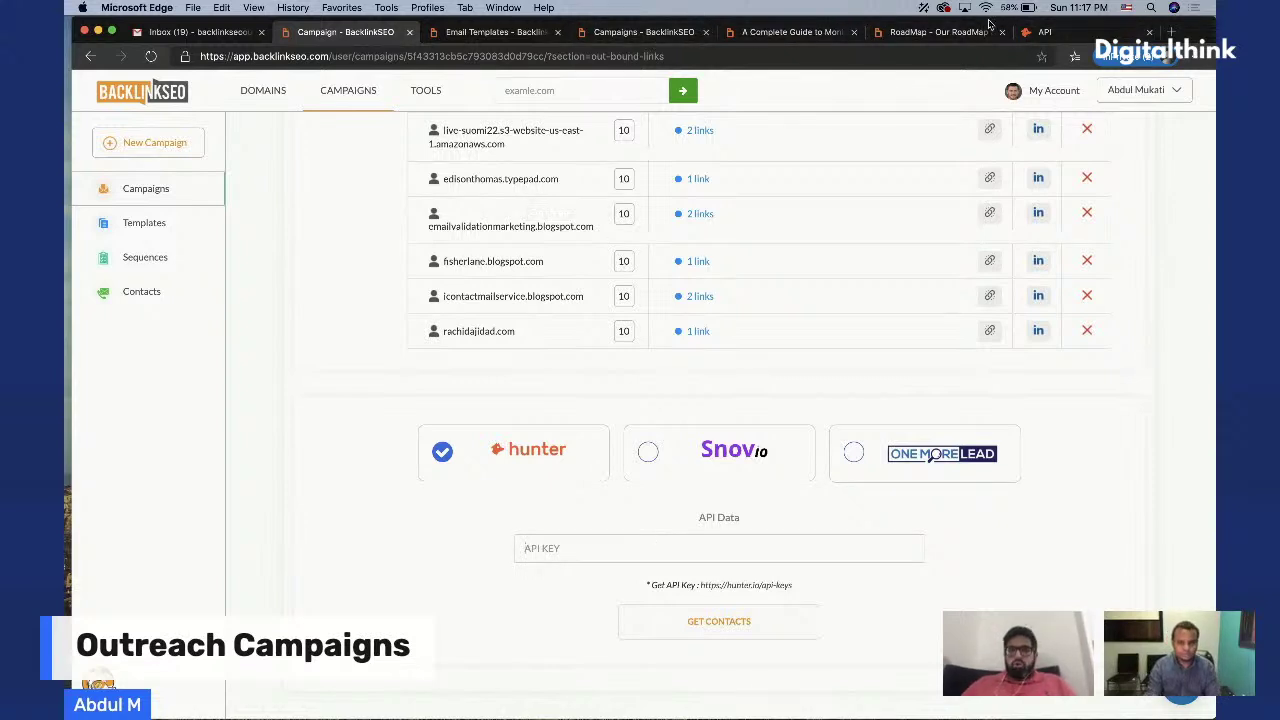
click(1042, 31)
click(713, 277)
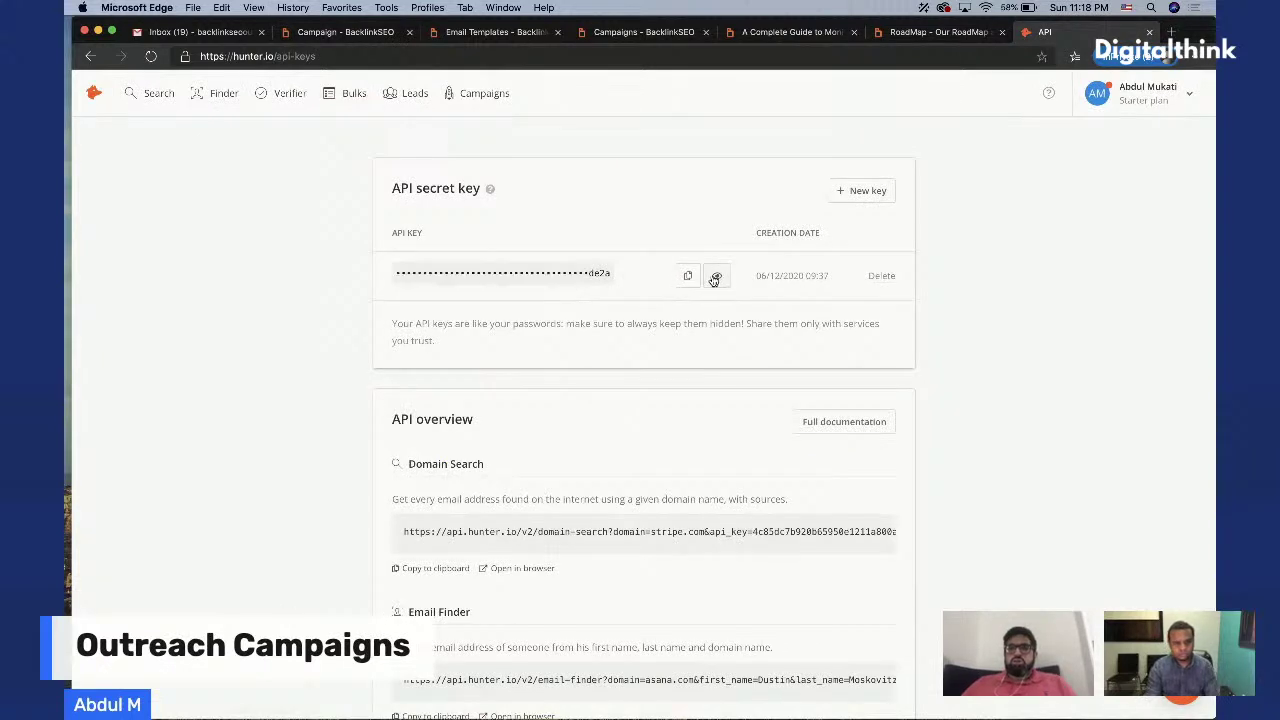
click(348, 32)
click(657, 551)
key(super+v)
click(692, 623)
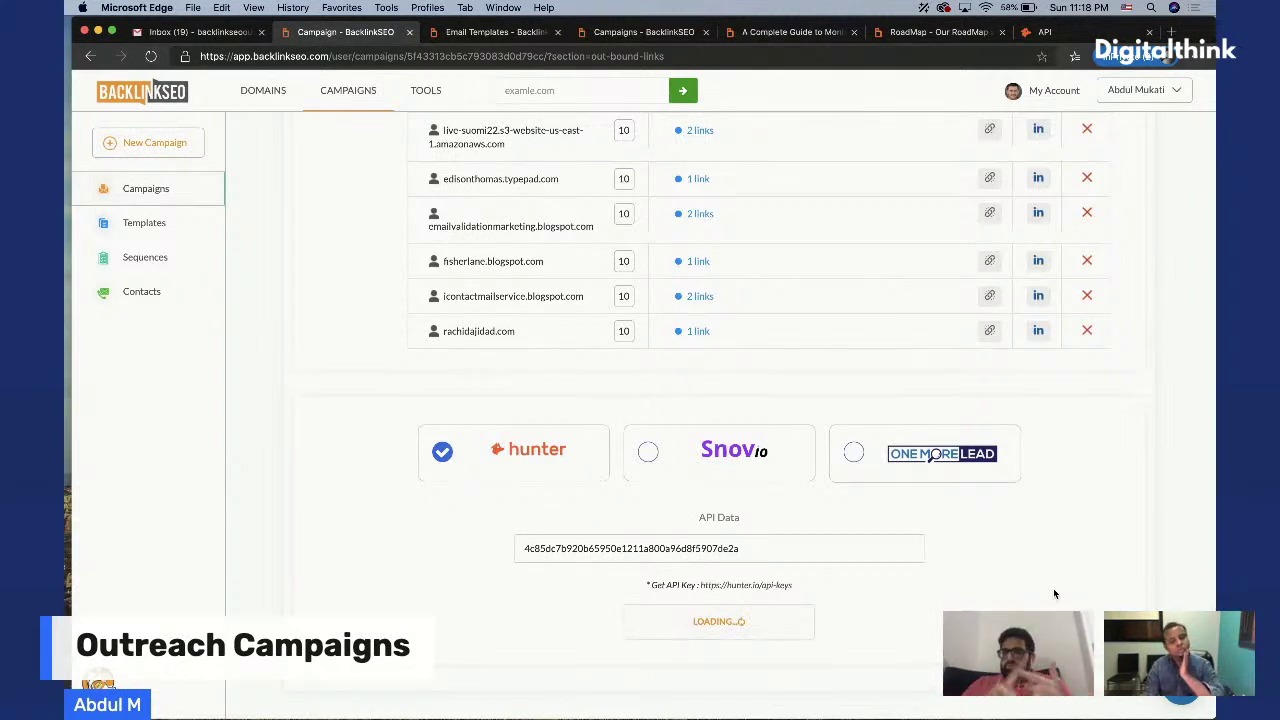
scroll(906, 432, up, 6)
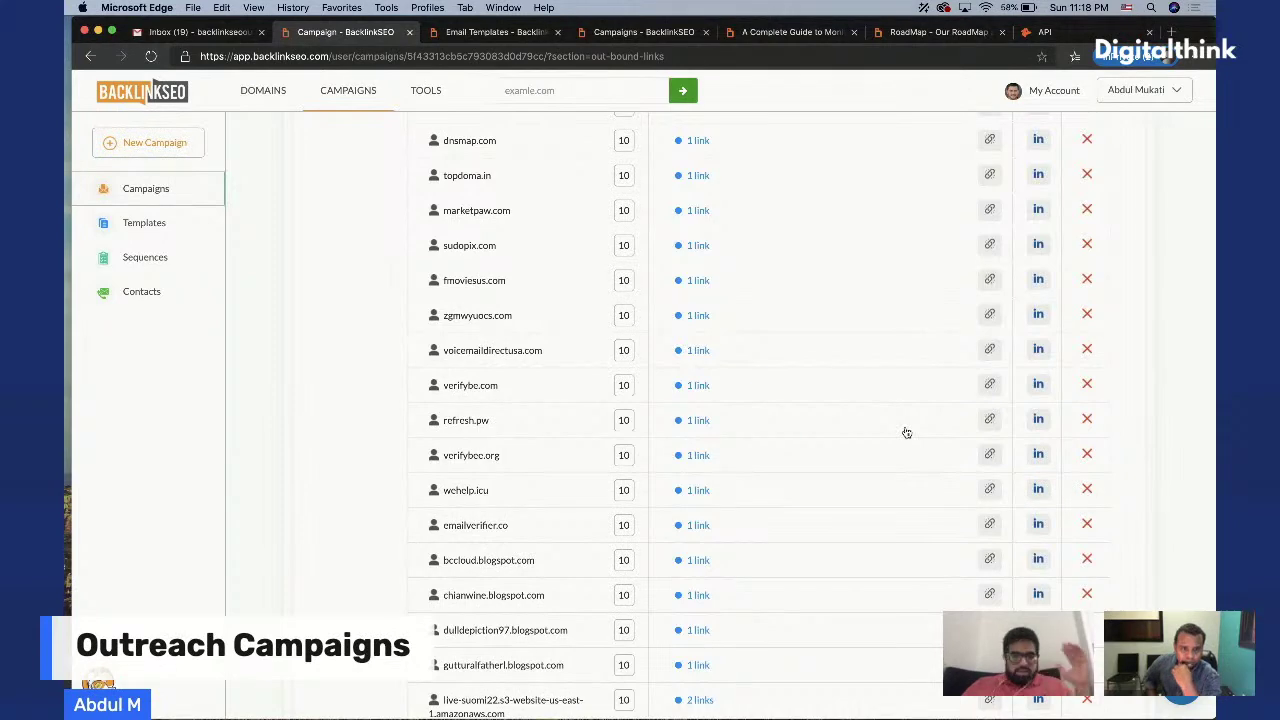
scroll(906, 432, down, 6)
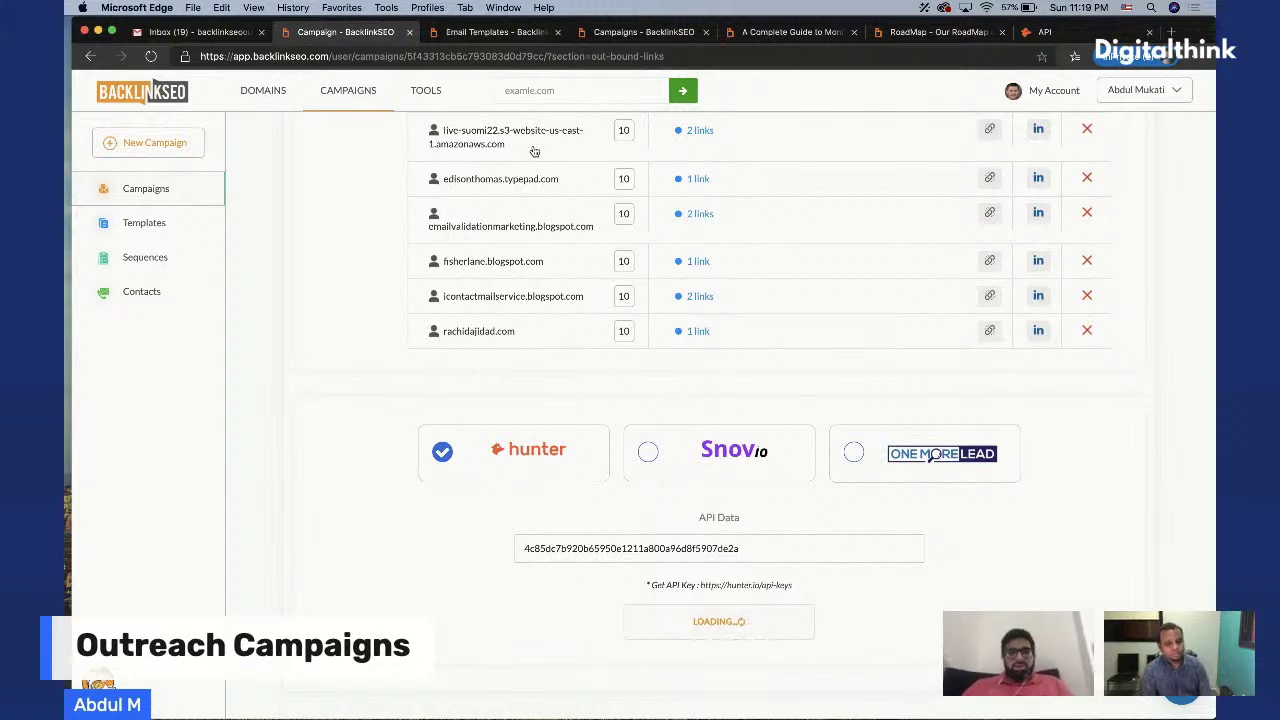
Open the analytics of the running Tools campaign from August 23, 2020 in the Email Templates browser tab
click(500, 32)
click(170, 96)
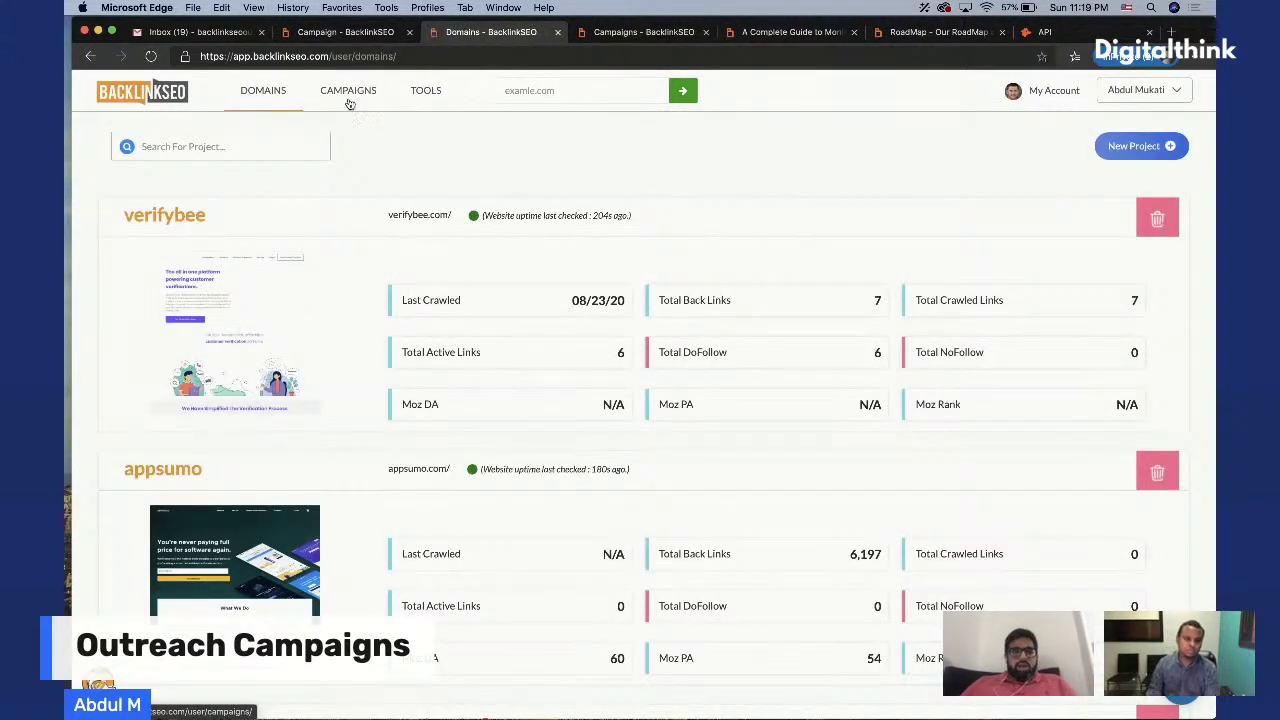
click(350, 97)
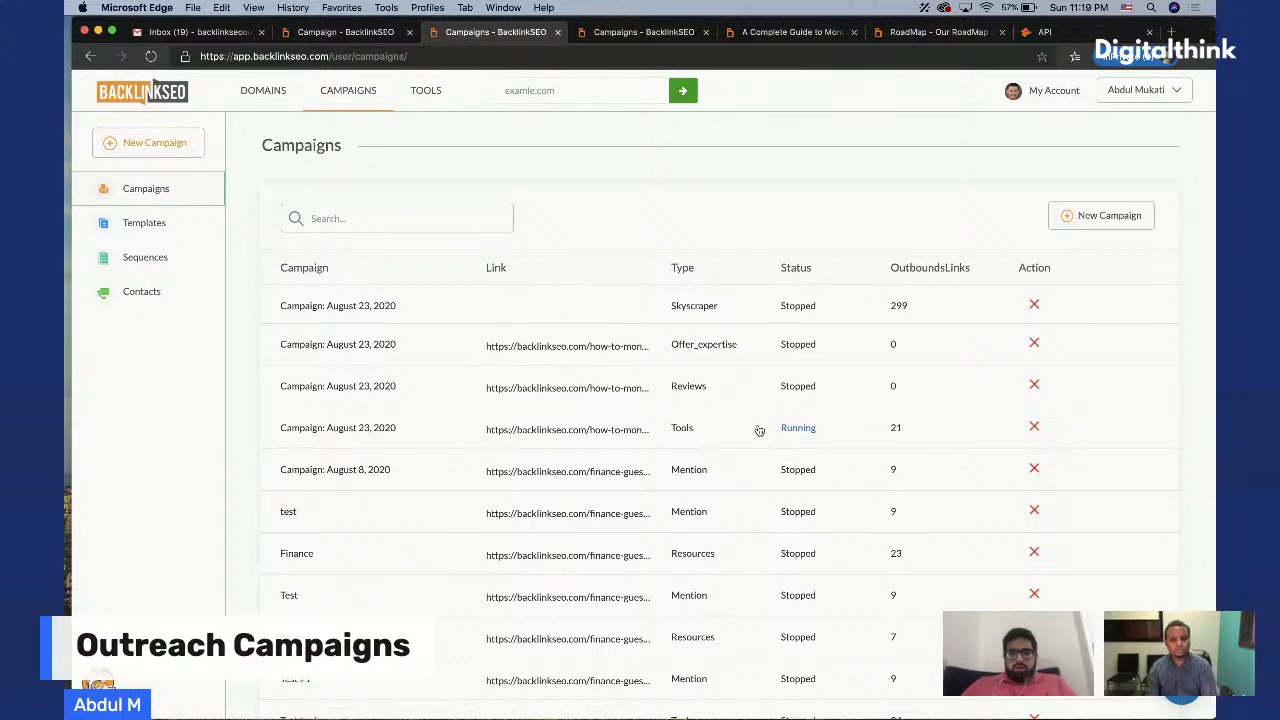
click(380, 428)
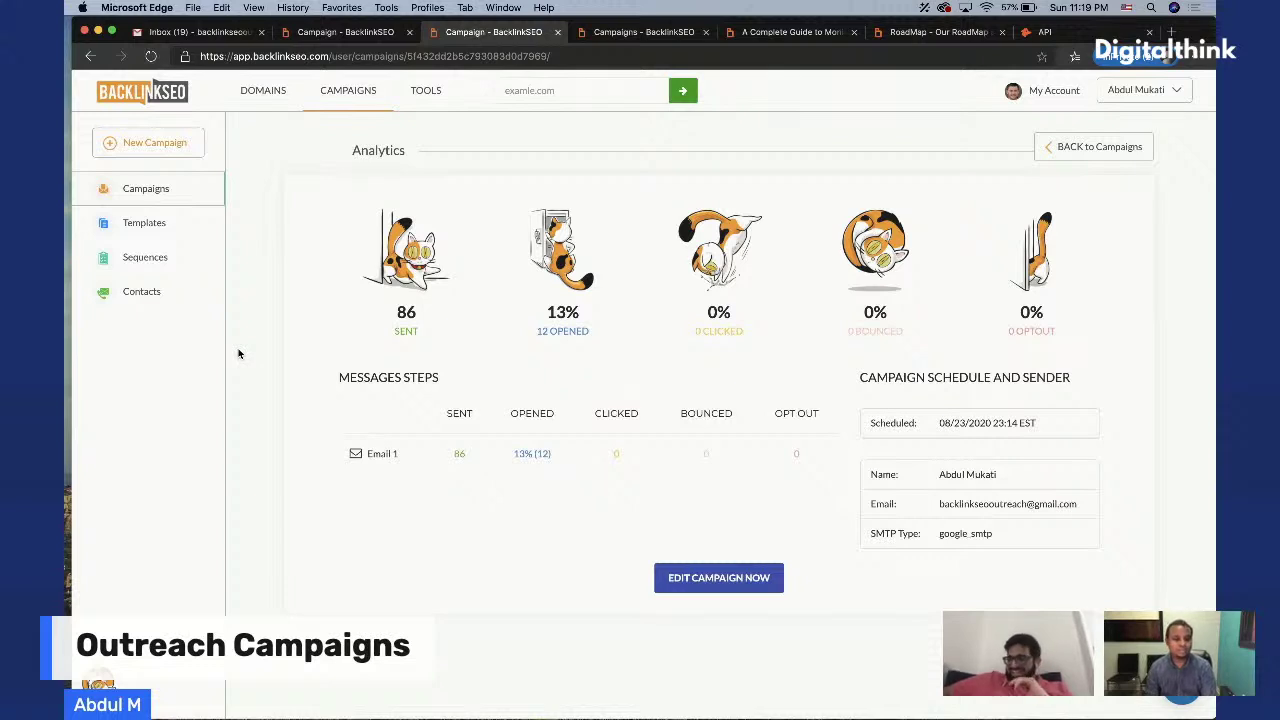
Expand the Email 1 message step and examine its sent and opened figures for each recipient
click(375, 453)
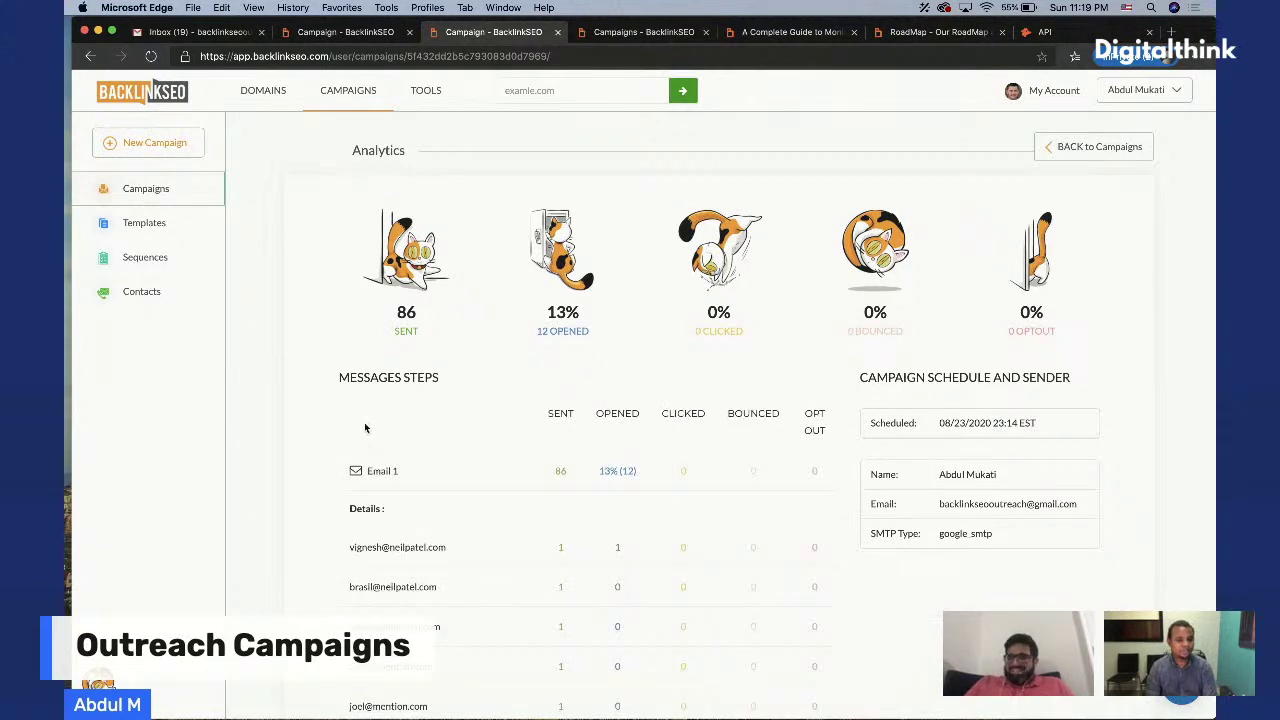
scroll(334, 392, down, 3)
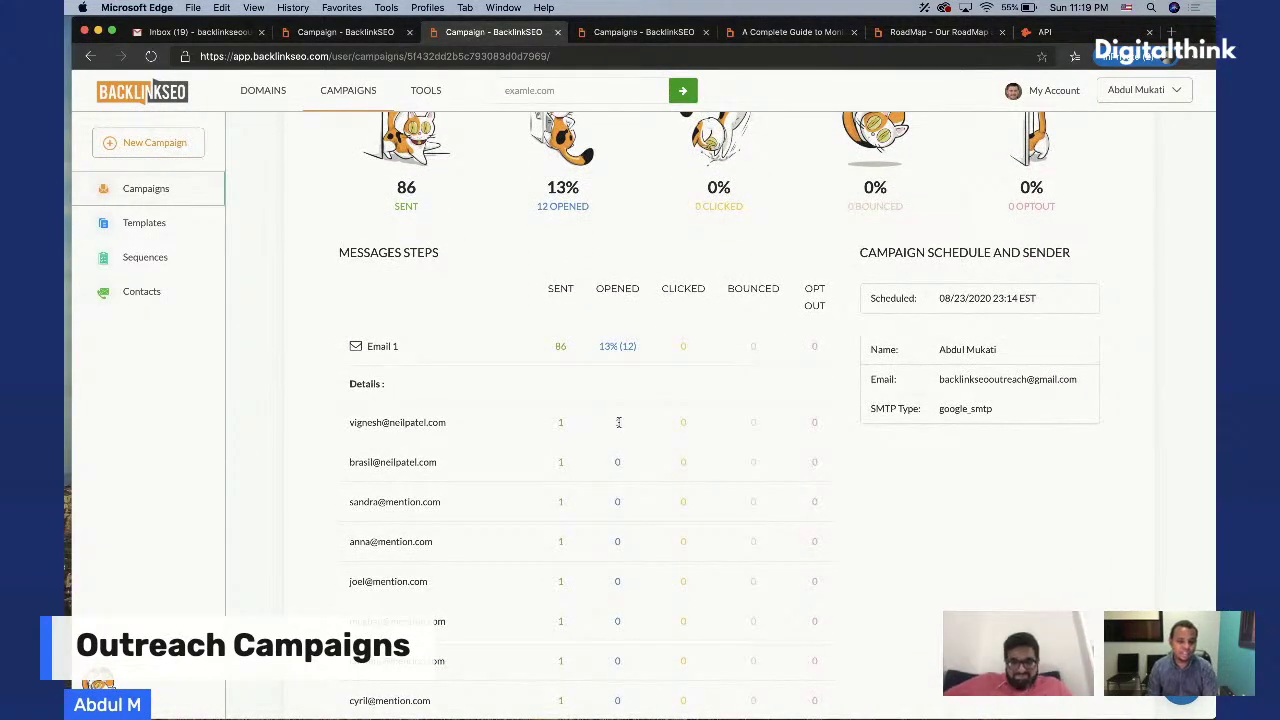
scroll(629, 523, down, 4)
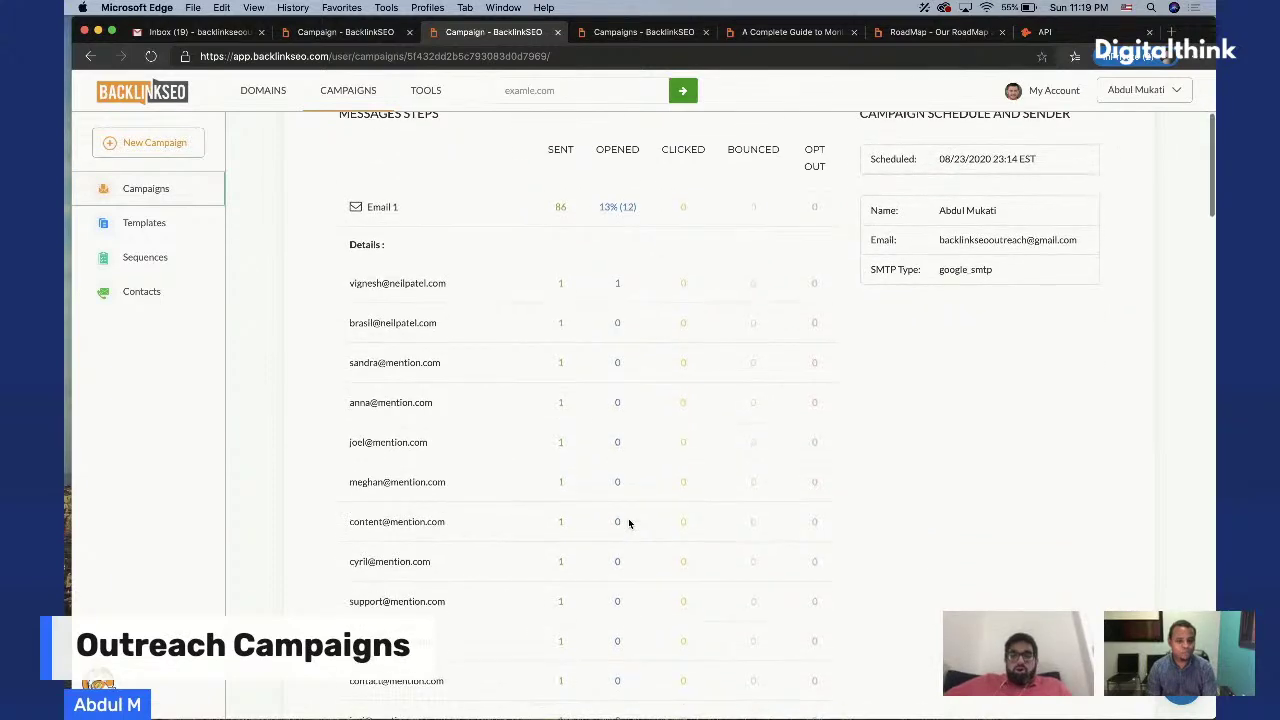
scroll(629, 523, down, 5)
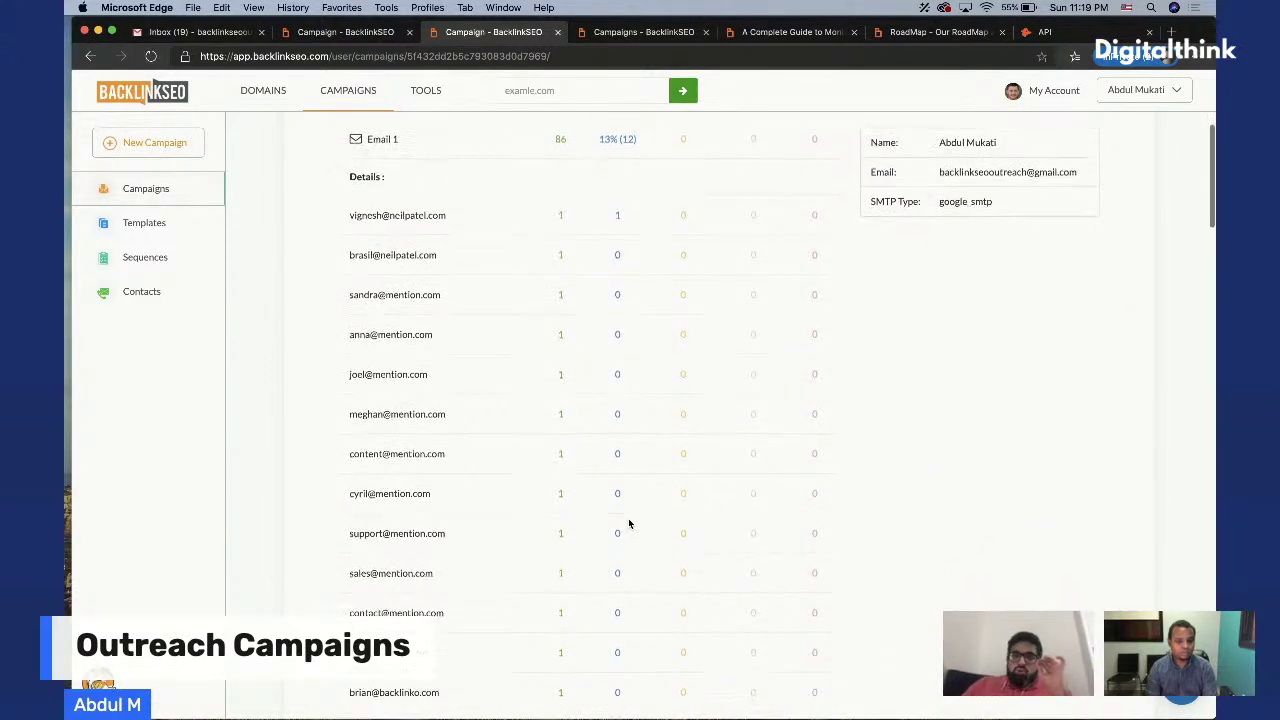
scroll(587, 515, up, 10)
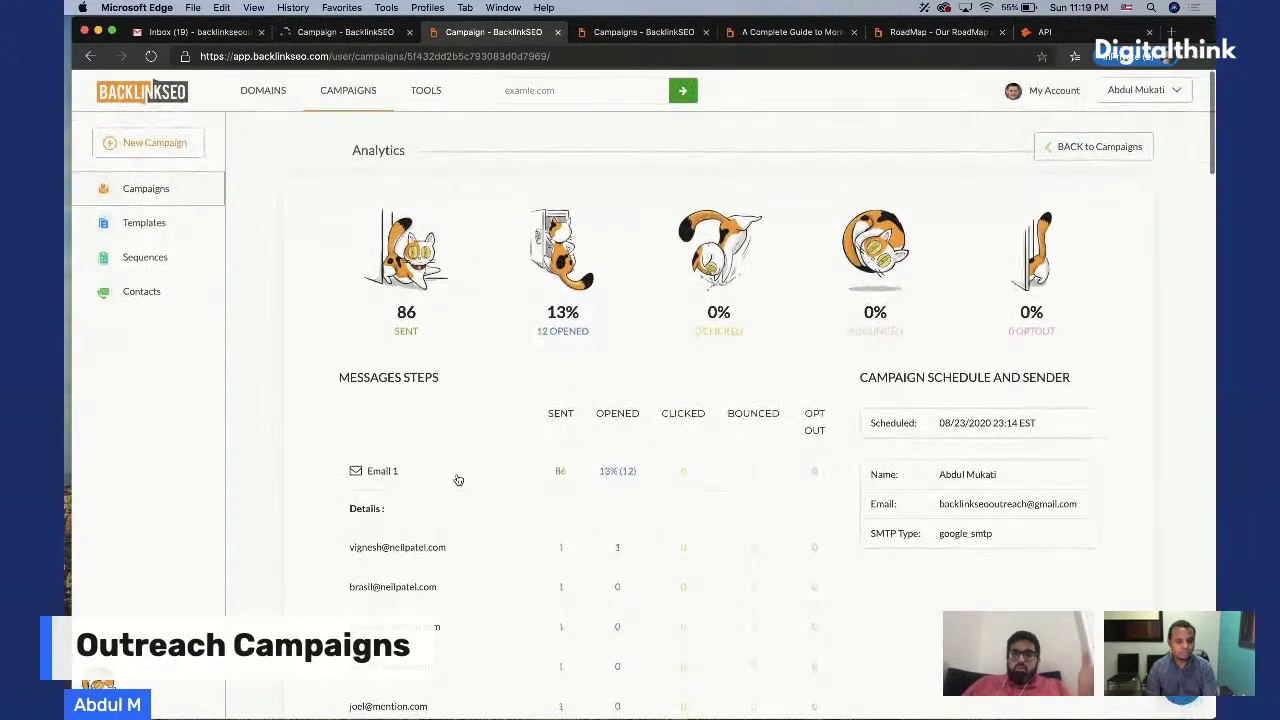
Collapse and re-expand the Email 1 message step, and check the recipients' opens down to the first ahrefs.com contact
click(459, 477)
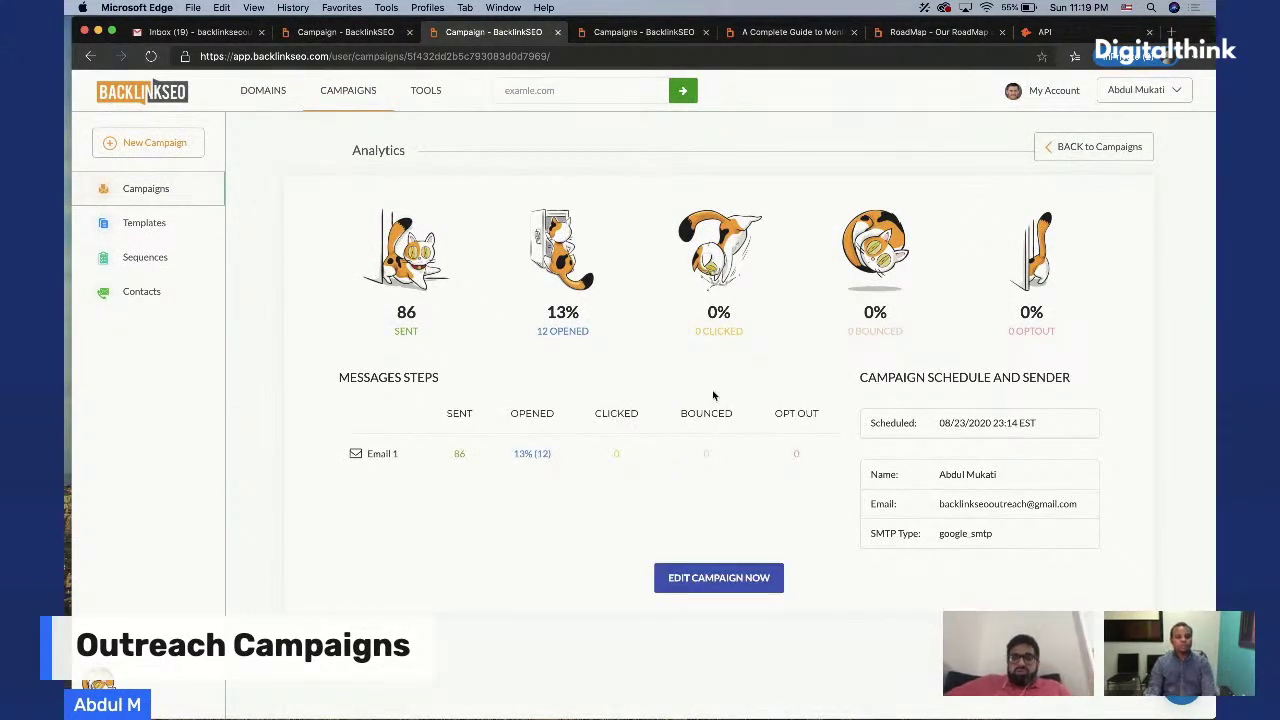
click(568, 457)
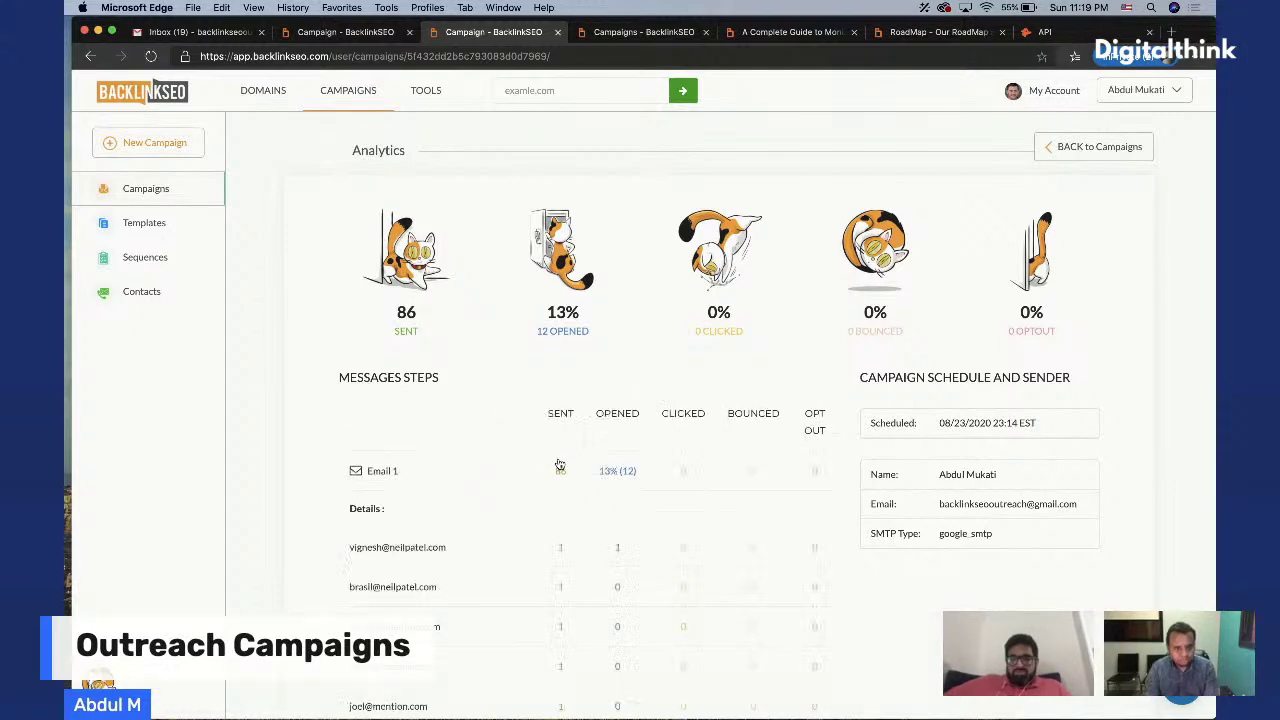
scroll(578, 606, down, 10)
scroll(578, 607, up, 1)
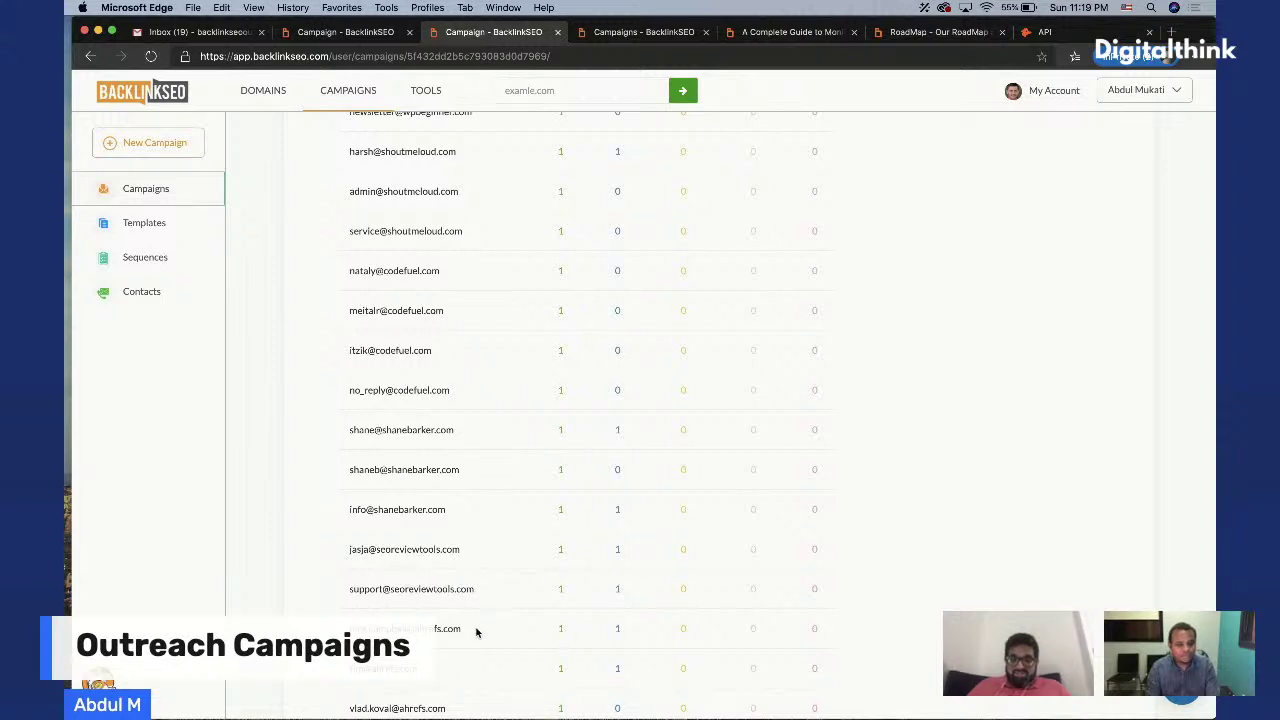
drag(462, 630, 434, 630)
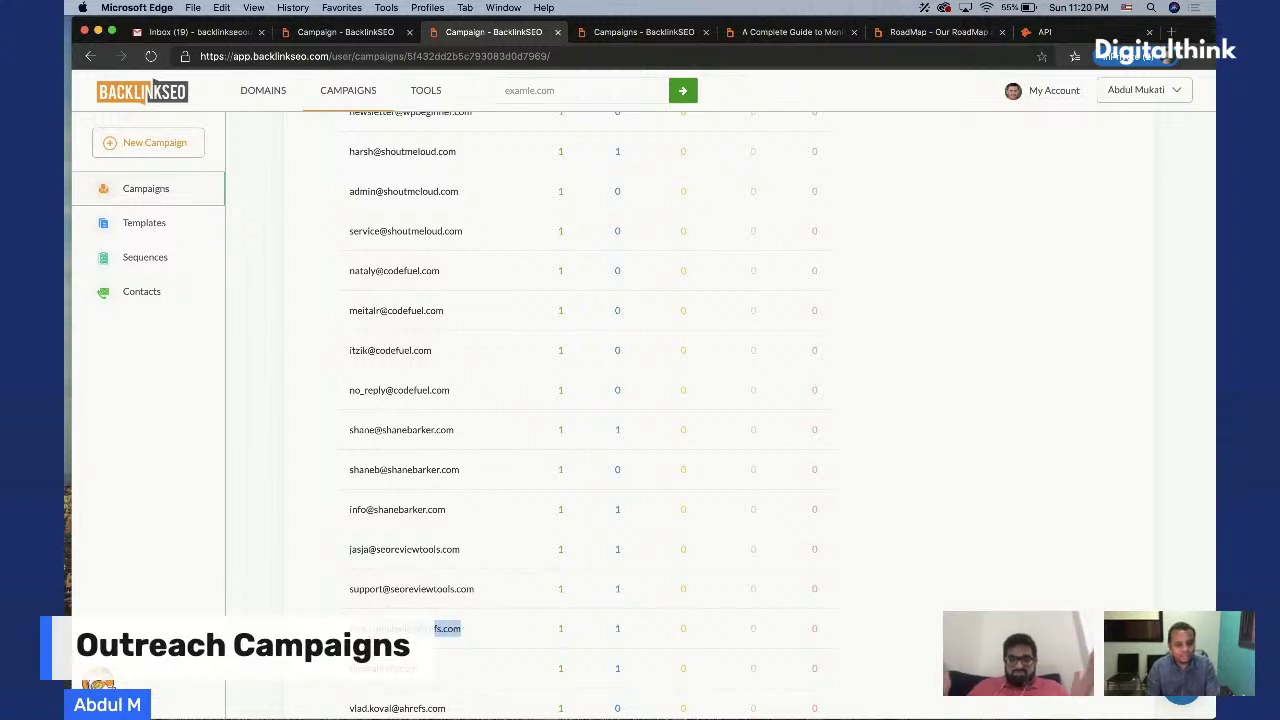
click(465, 631)
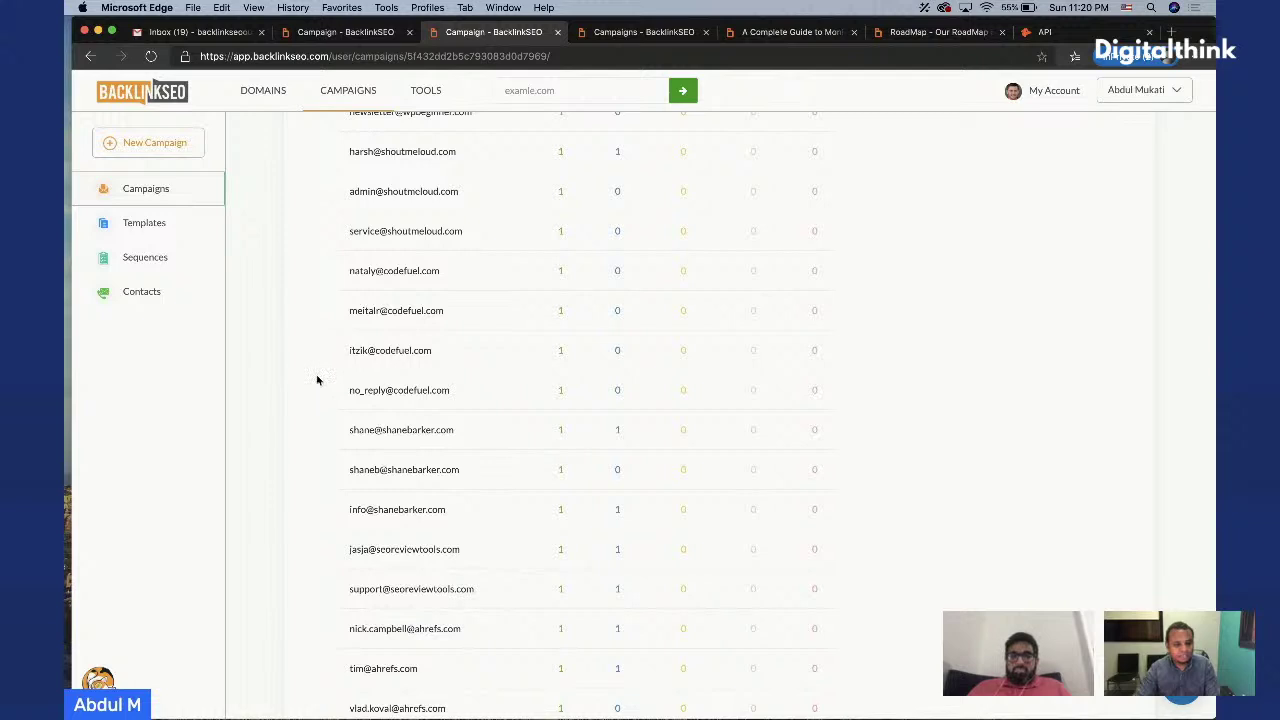
Examine the remaining Email 1 recipients' sent and opened figures through to the seobility.net entries, and return to the analytics summary
scroll(507, 532, down, 1)
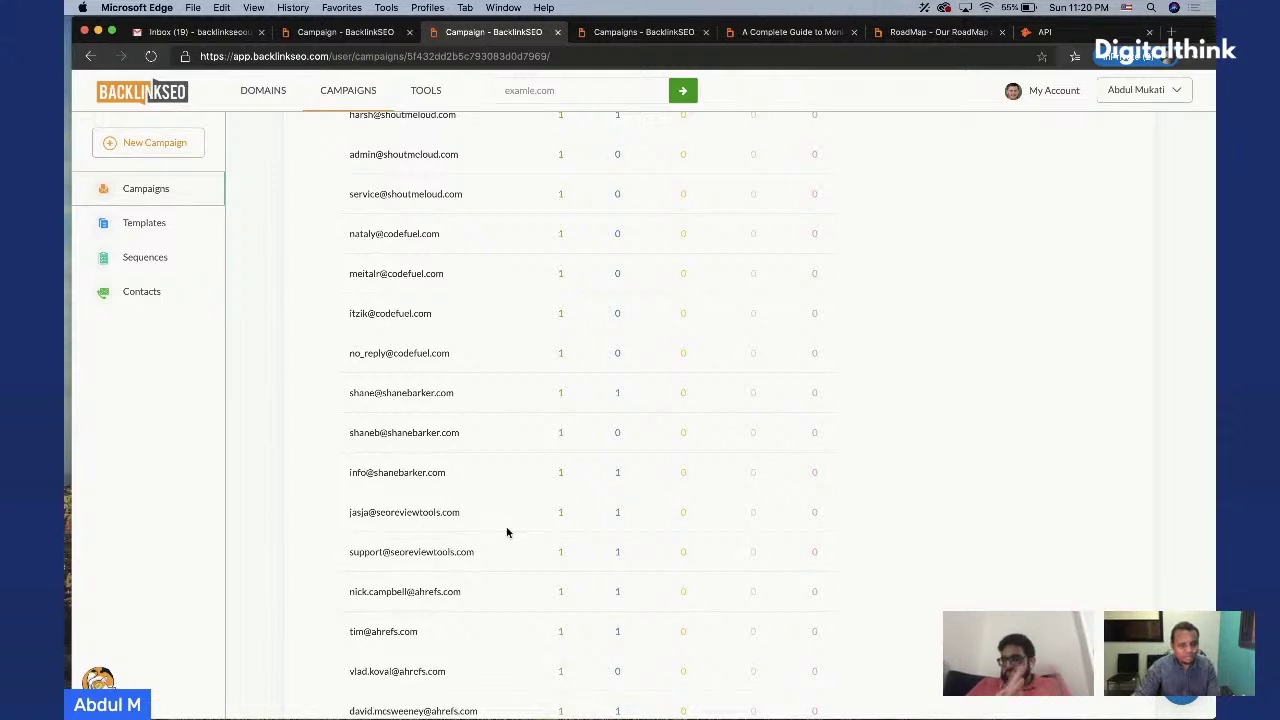
scroll(507, 532, down, 4)
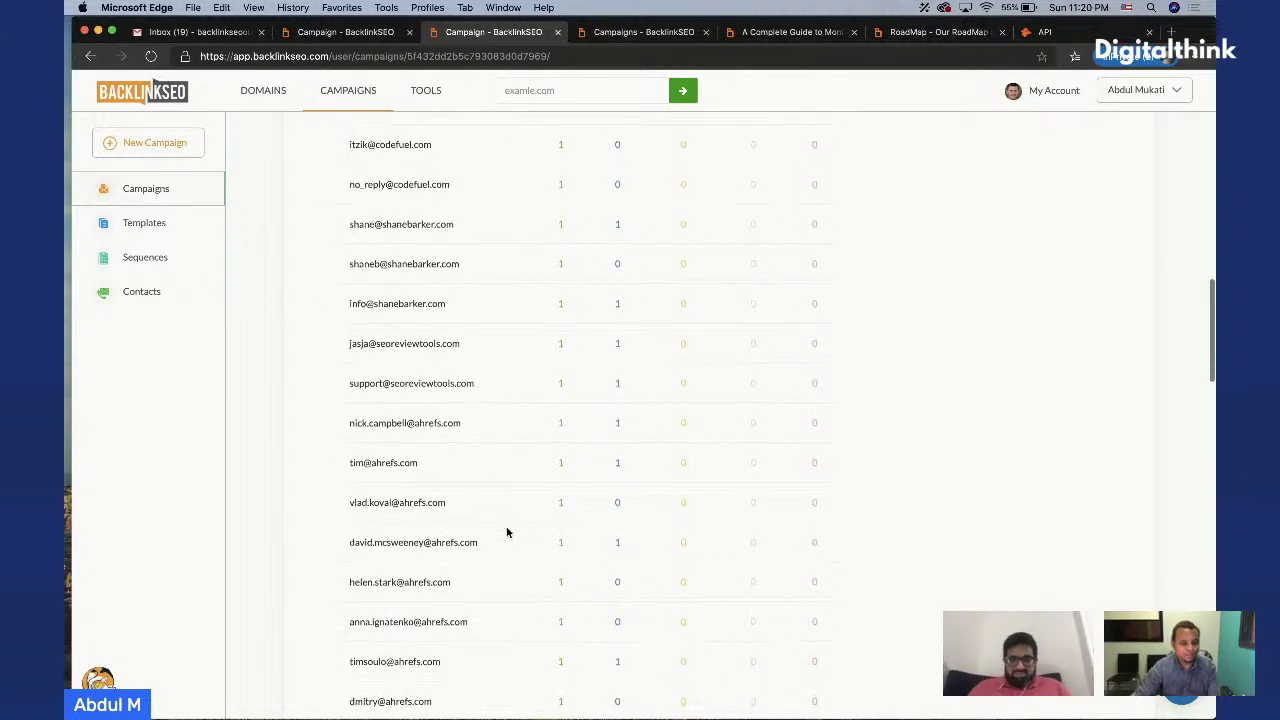
scroll(507, 532, down, 5)
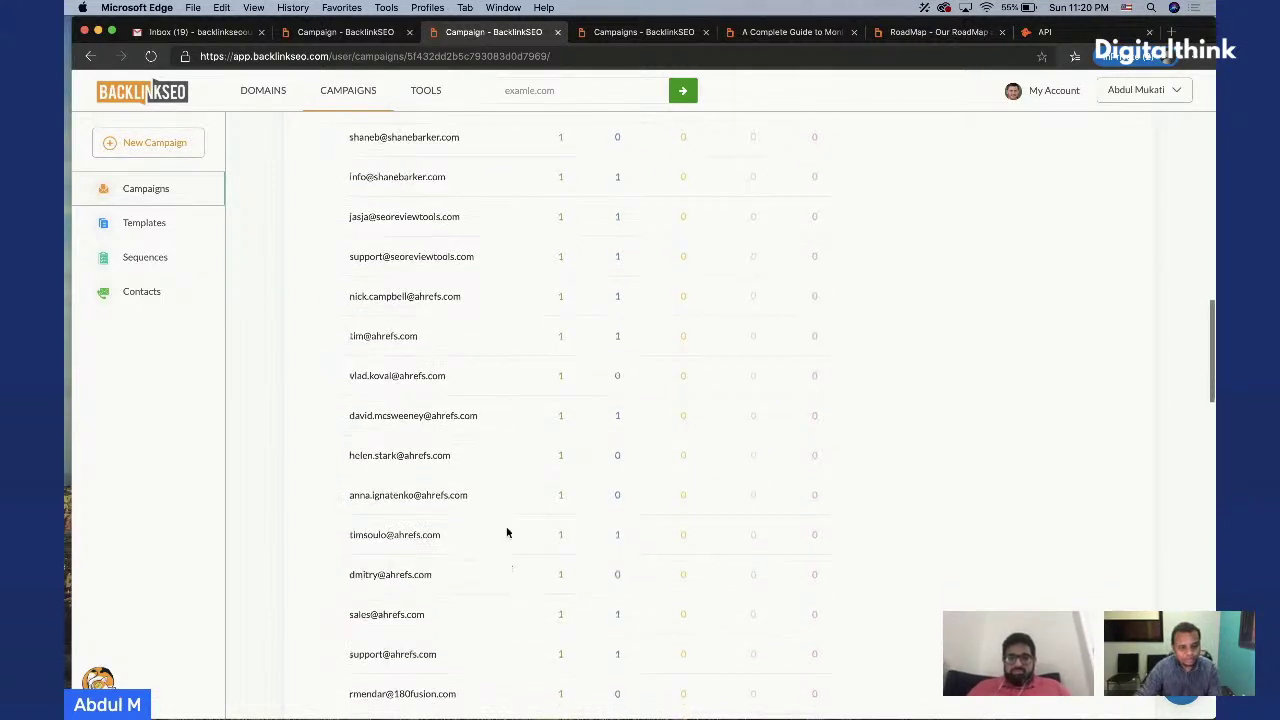
scroll(507, 532, down, 10)
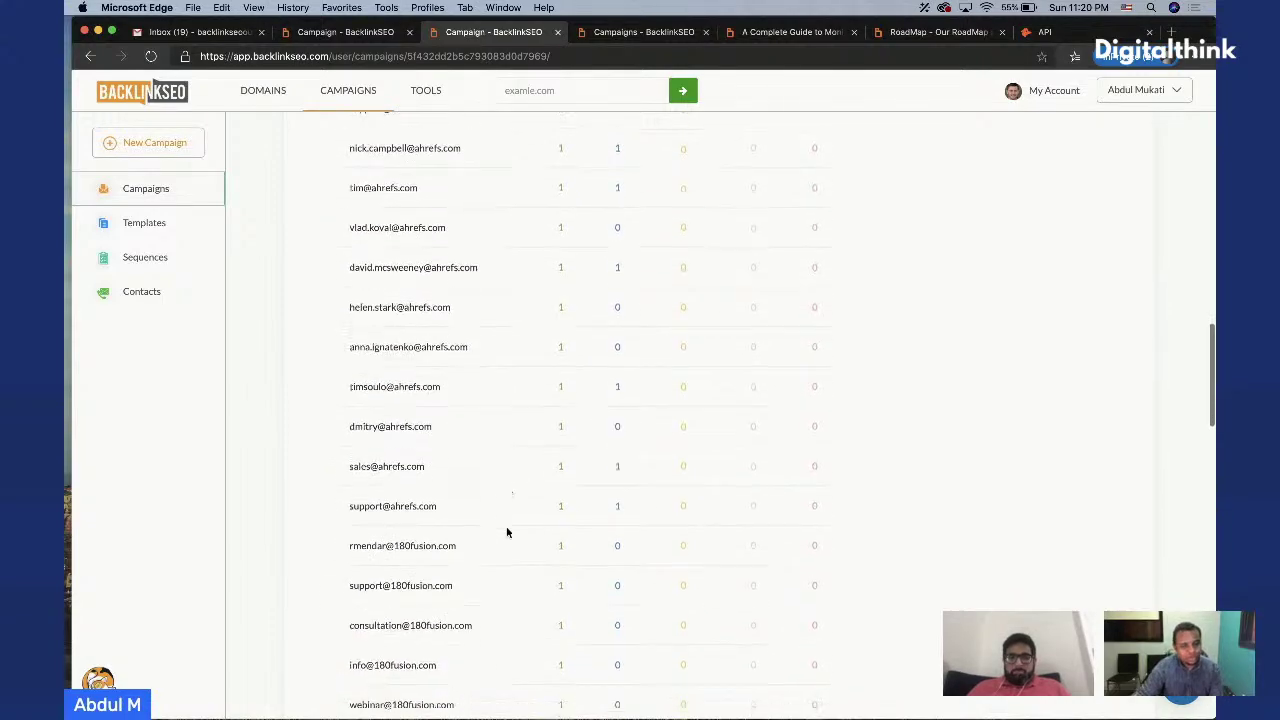
scroll(507, 532, down, 20)
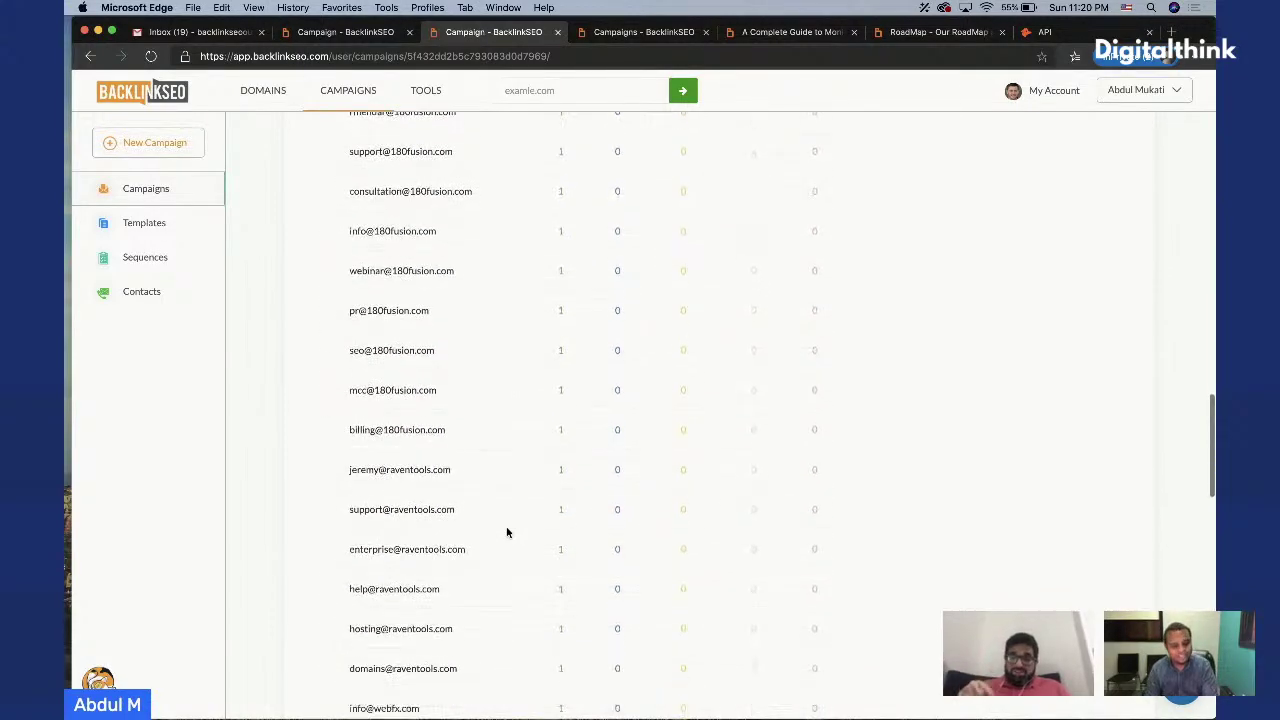
scroll(507, 532, down, 8)
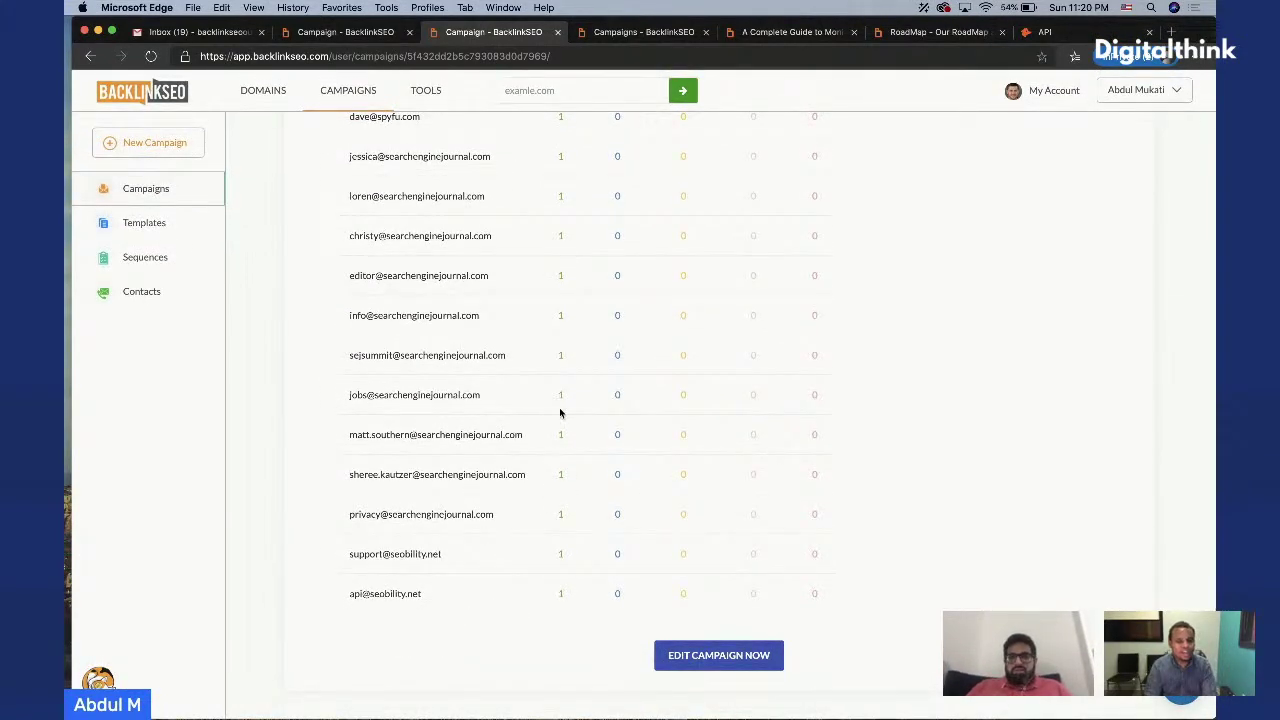
drag(427, 432, 497, 437)
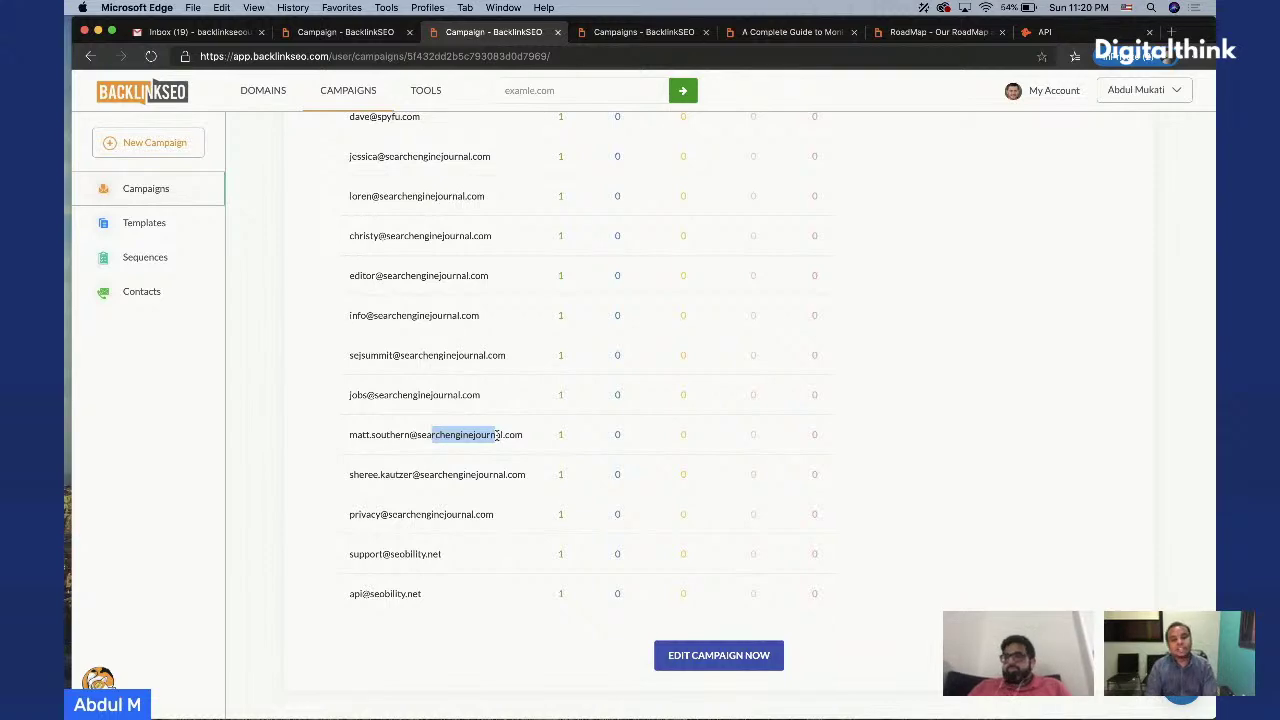
scroll(496, 436, up, 20)
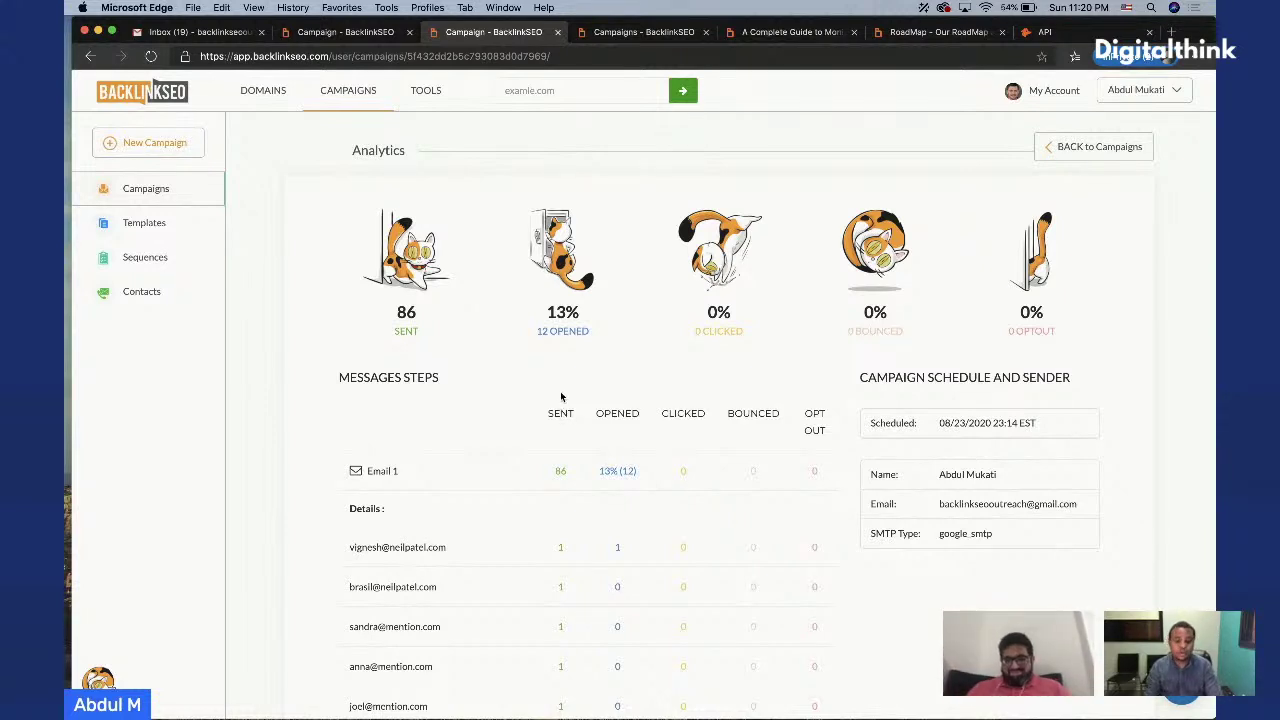
Collapse the Email 1 recipient details and reload the campaign analytics page
click(552, 475)
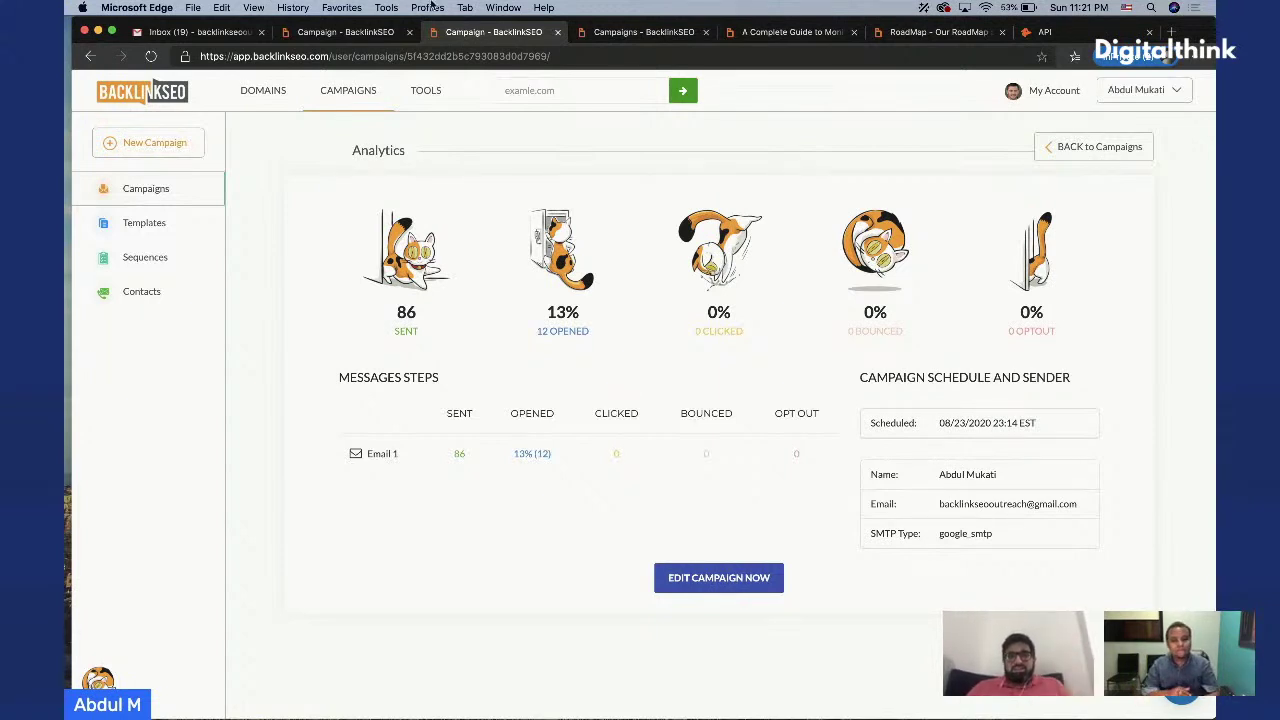
click(150, 56)
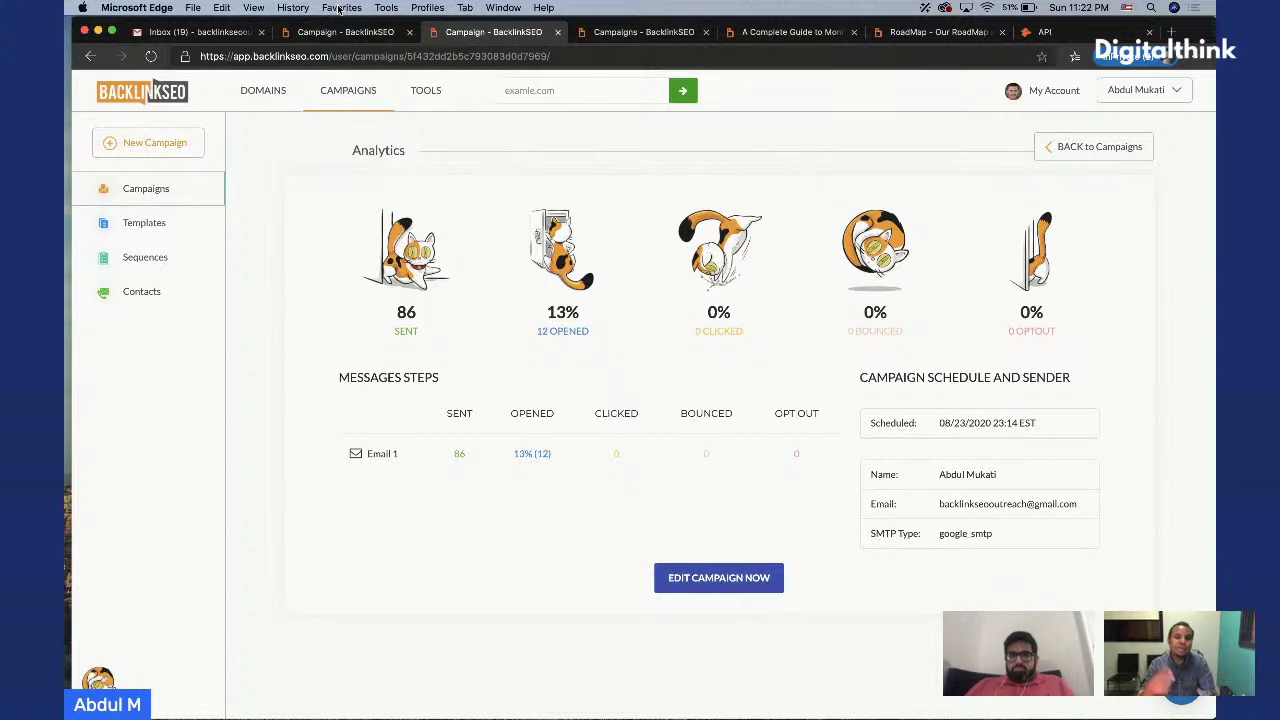
Switch to Gmail, read the sent "Your Backlink tools" email linking to searchenginejournal.com, and browse the other sent outreach messages
click(245, 38)
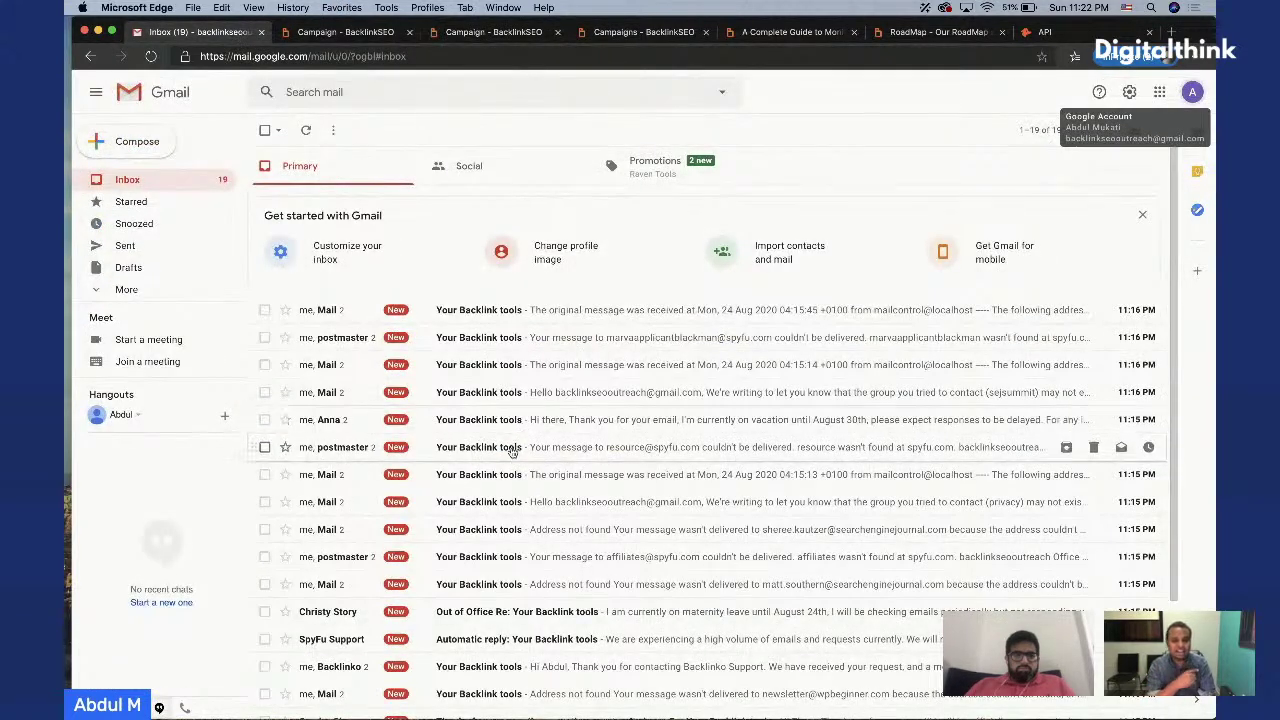
click(151, 251)
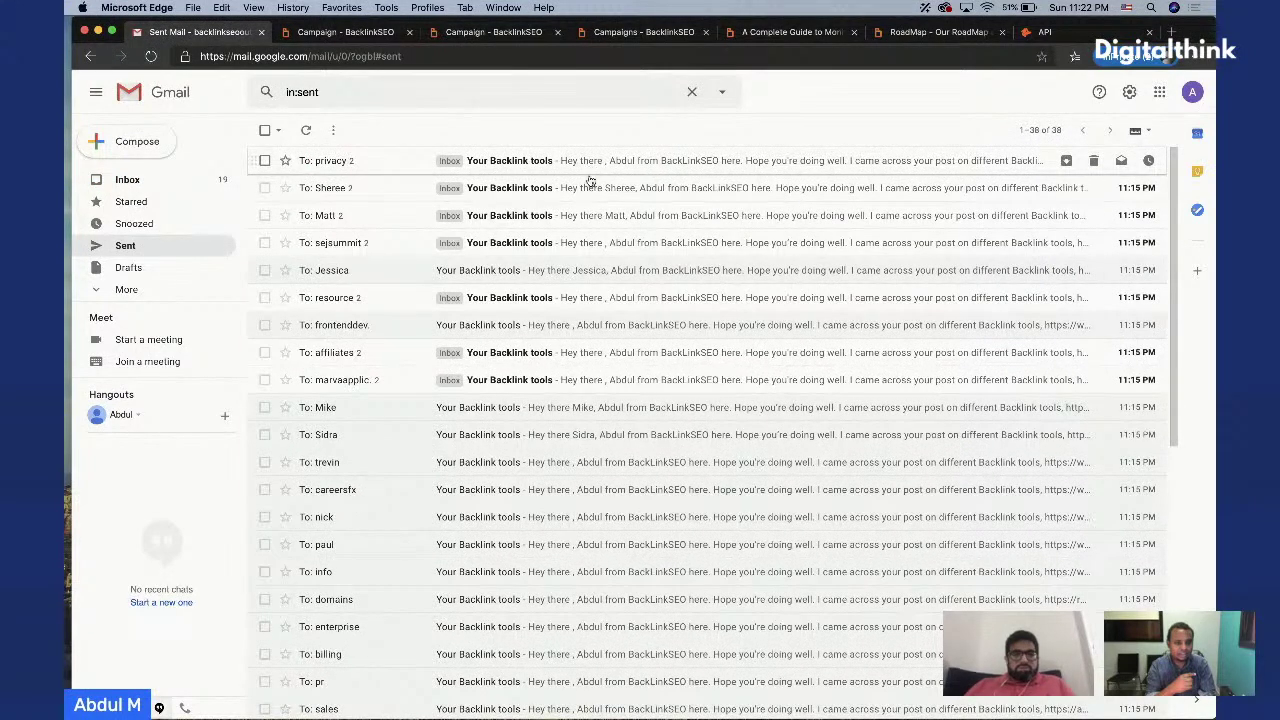
click(631, 282)
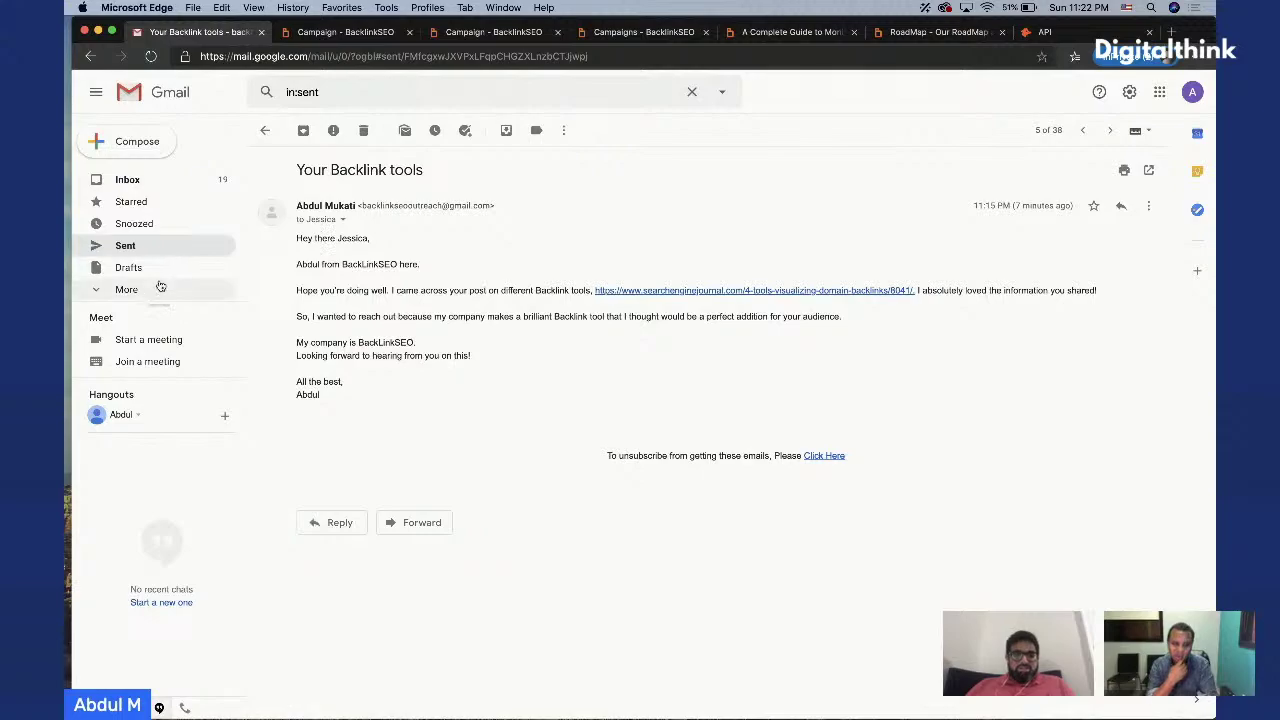
click(146, 254)
scroll(547, 517, down, 5)
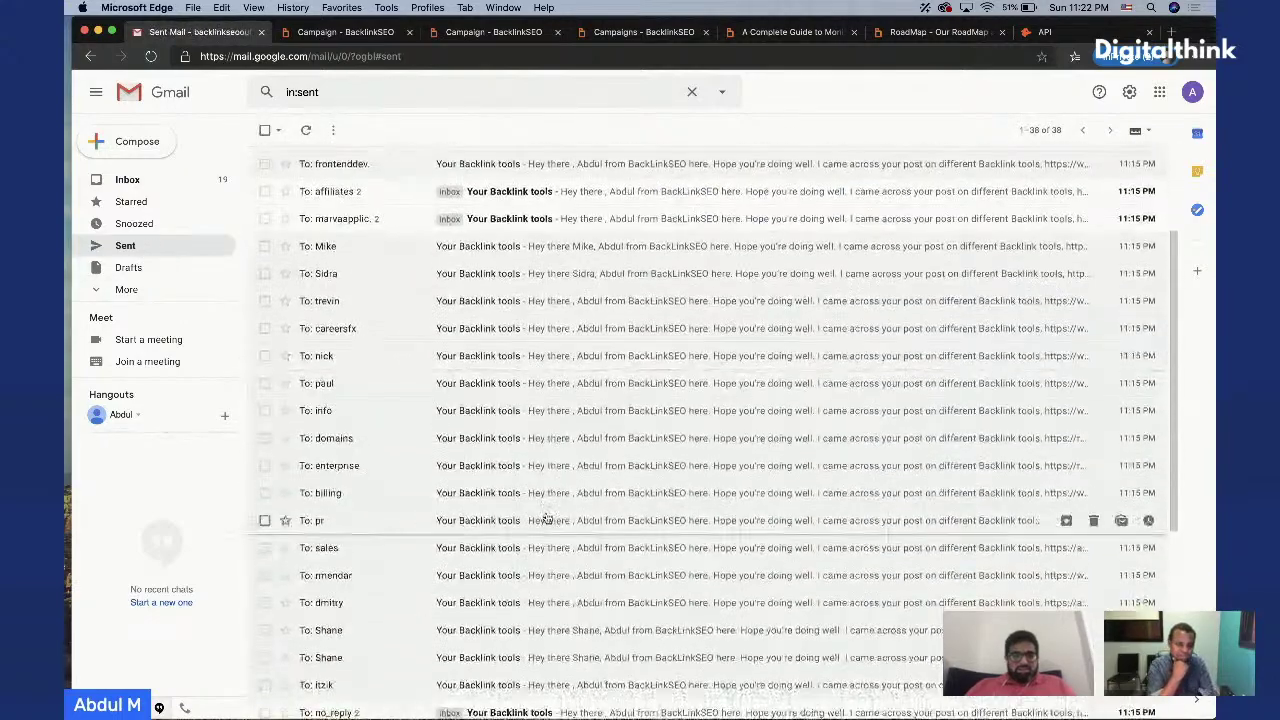
scroll(547, 517, down, 3)
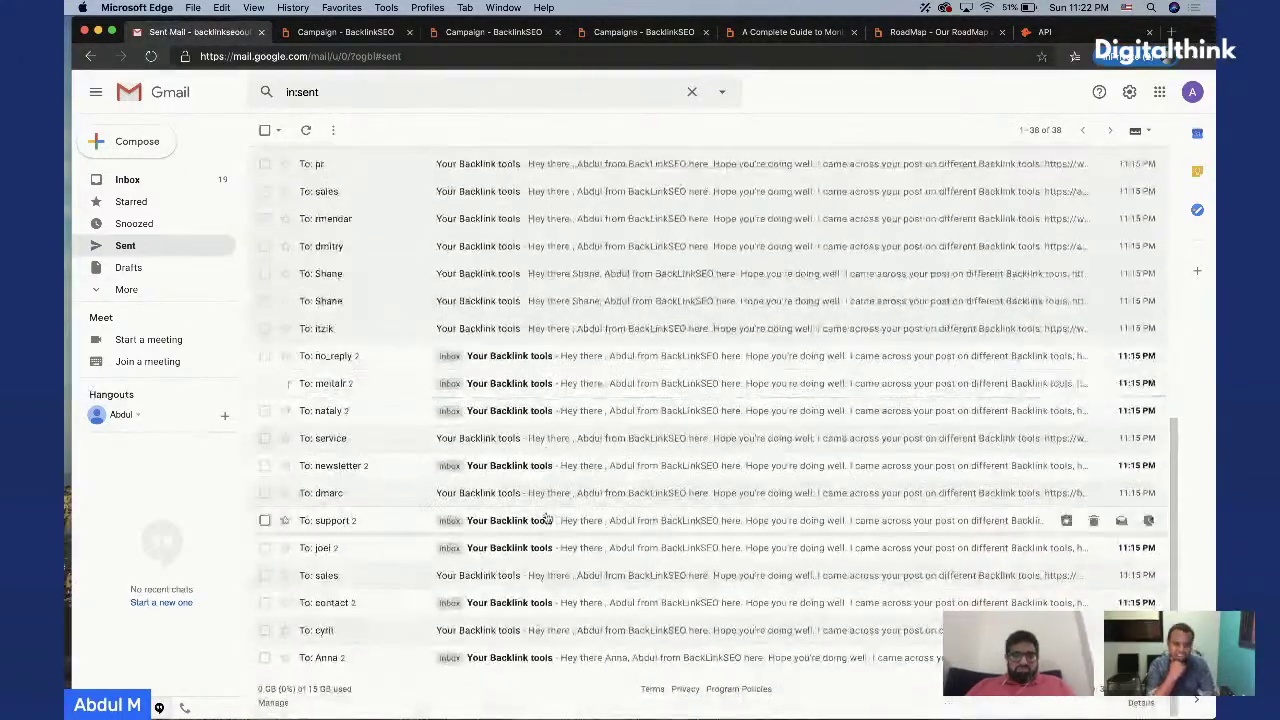
Open the sent conversation for the codefuel.com no-reply contact and highlight the delivery failure reason
click(549, 365)
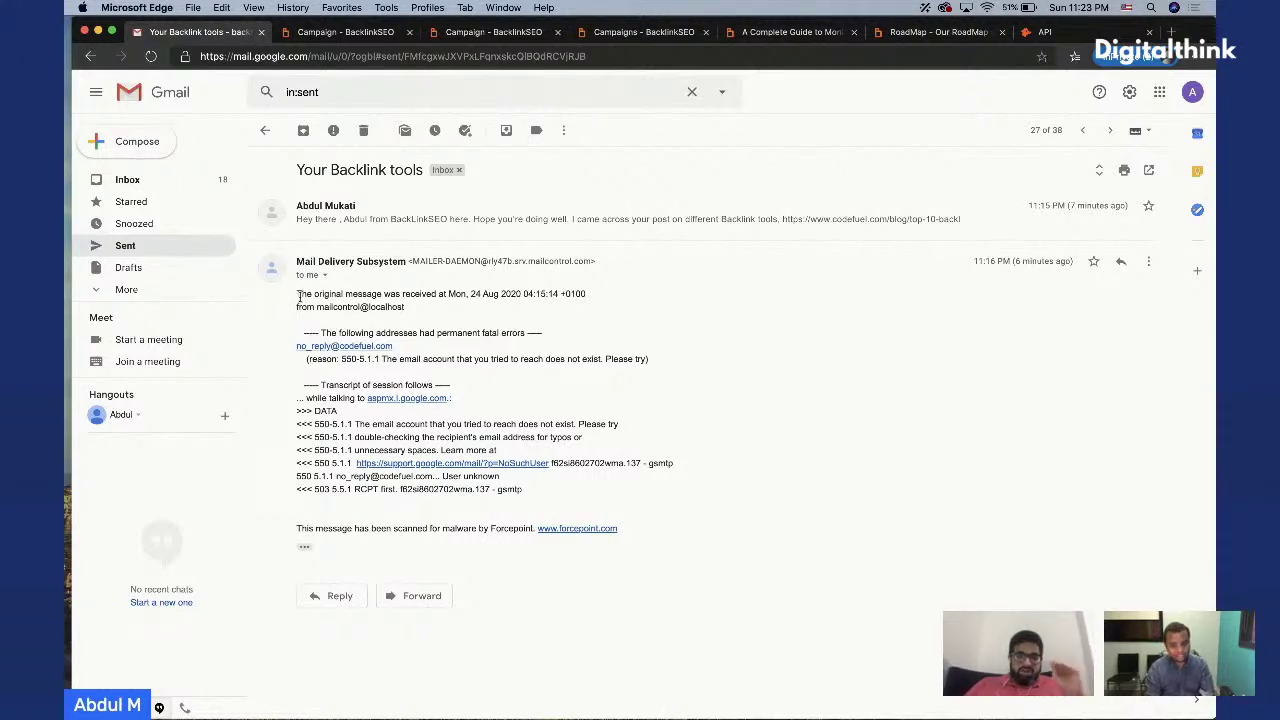
drag(421, 359, 342, 346)
drag(661, 366, 320, 326)
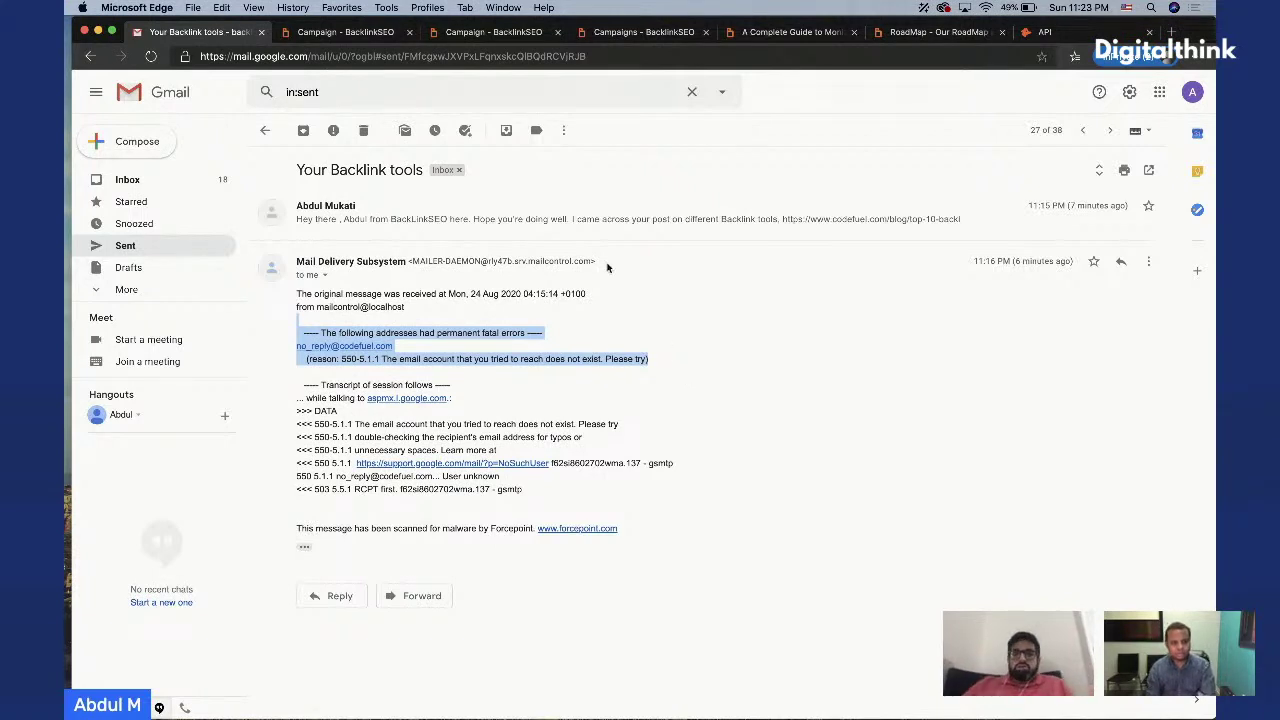
Expand the original outreach message above the Mail Delivery Subsystem reply and highlight its unsubscribe line
click(578, 217)
drag(409, 519, 304, 516)
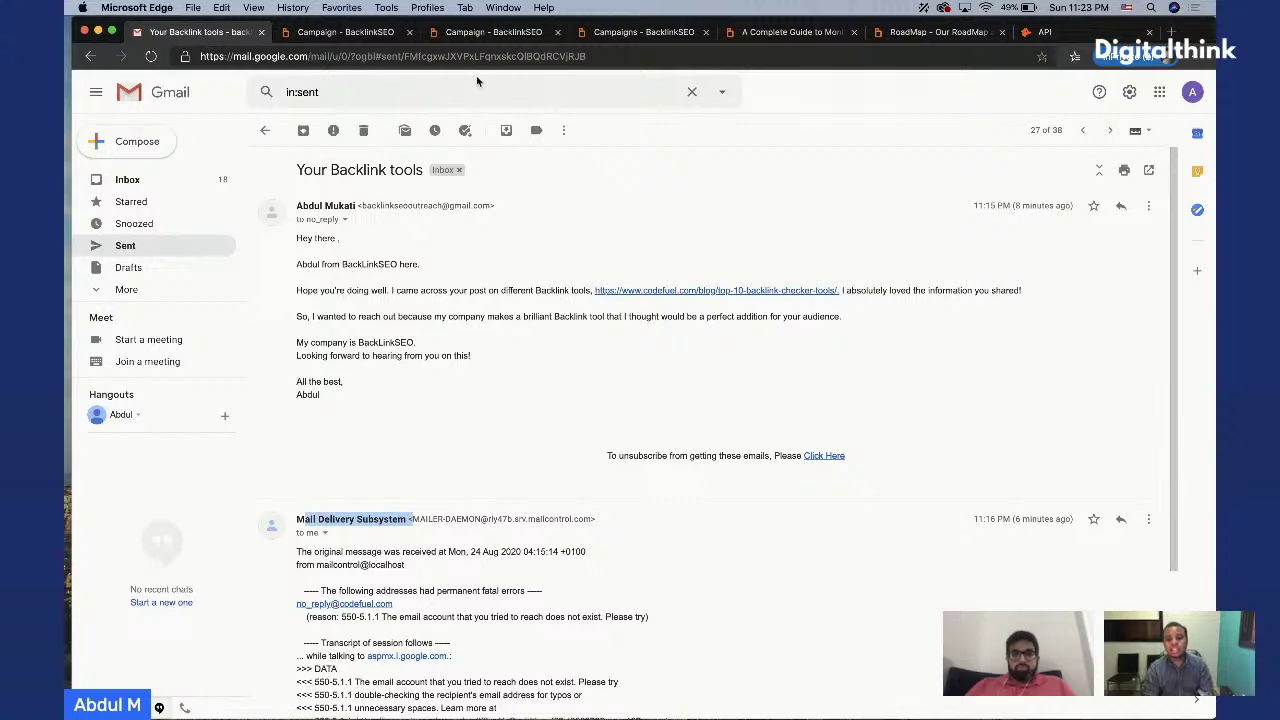
scroll(557, 386, down, 1)
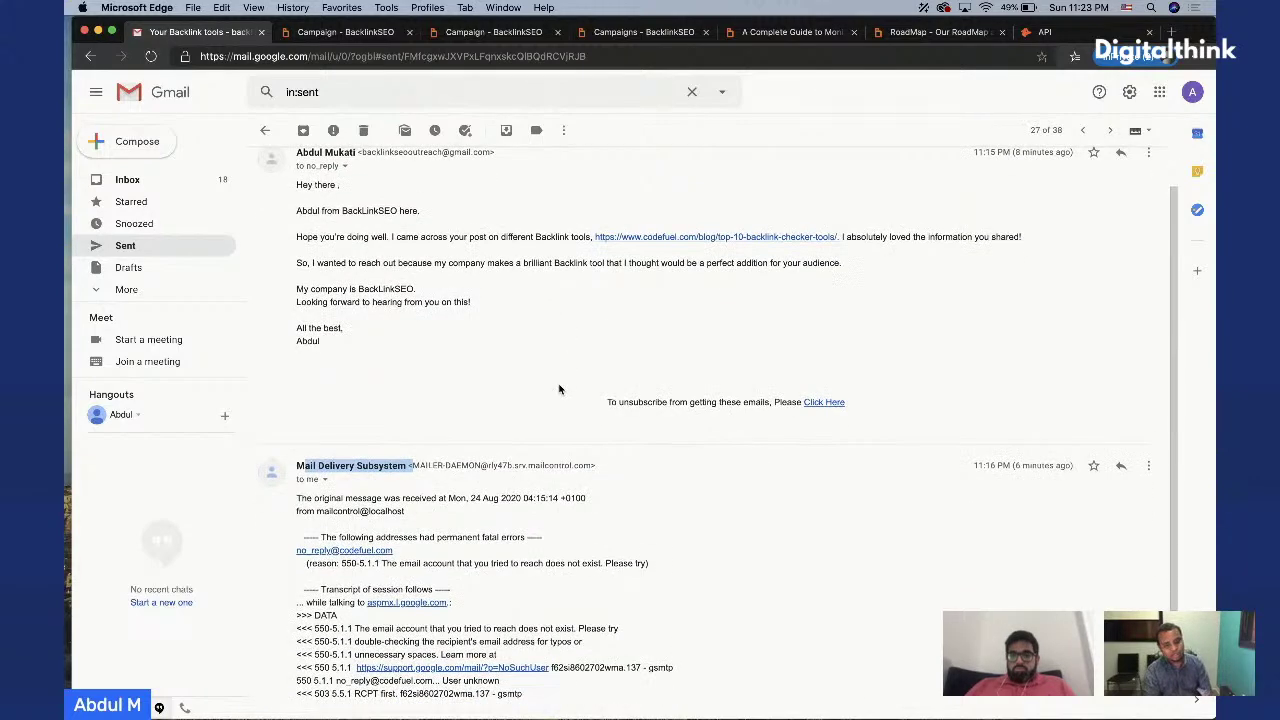
scroll(559, 389, down, 3)
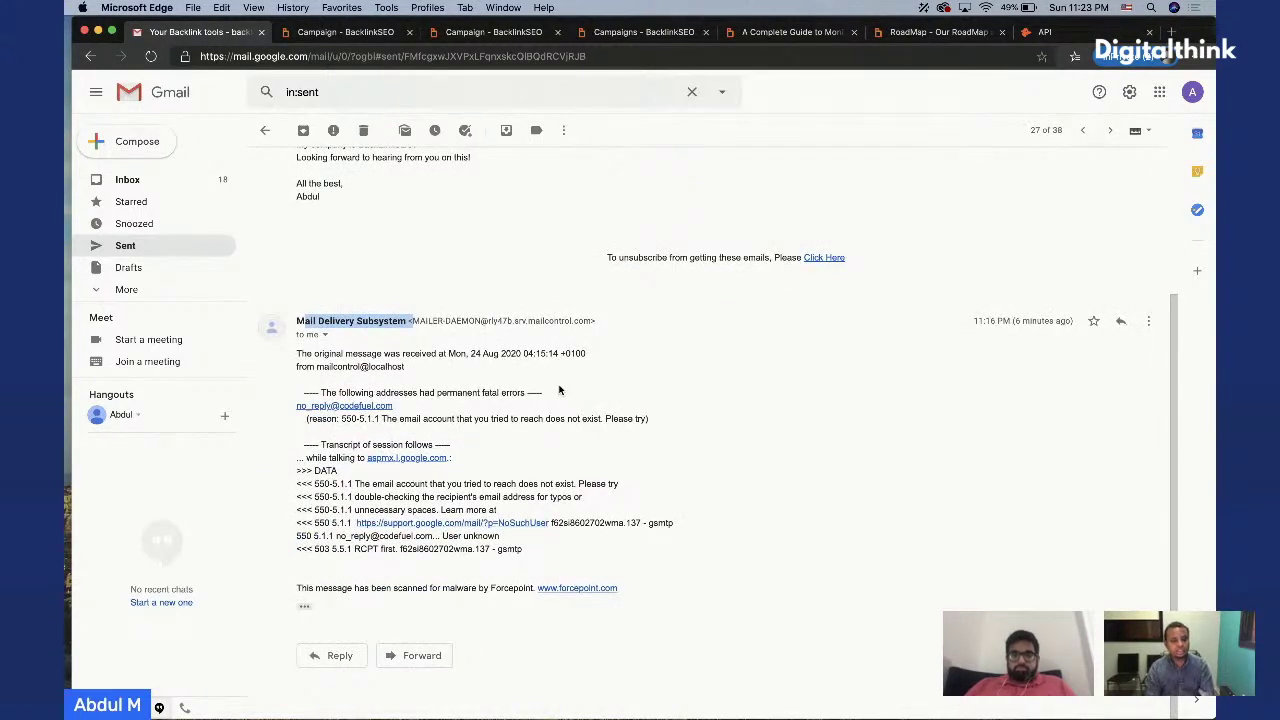
scroll(370, 462, up, 1)
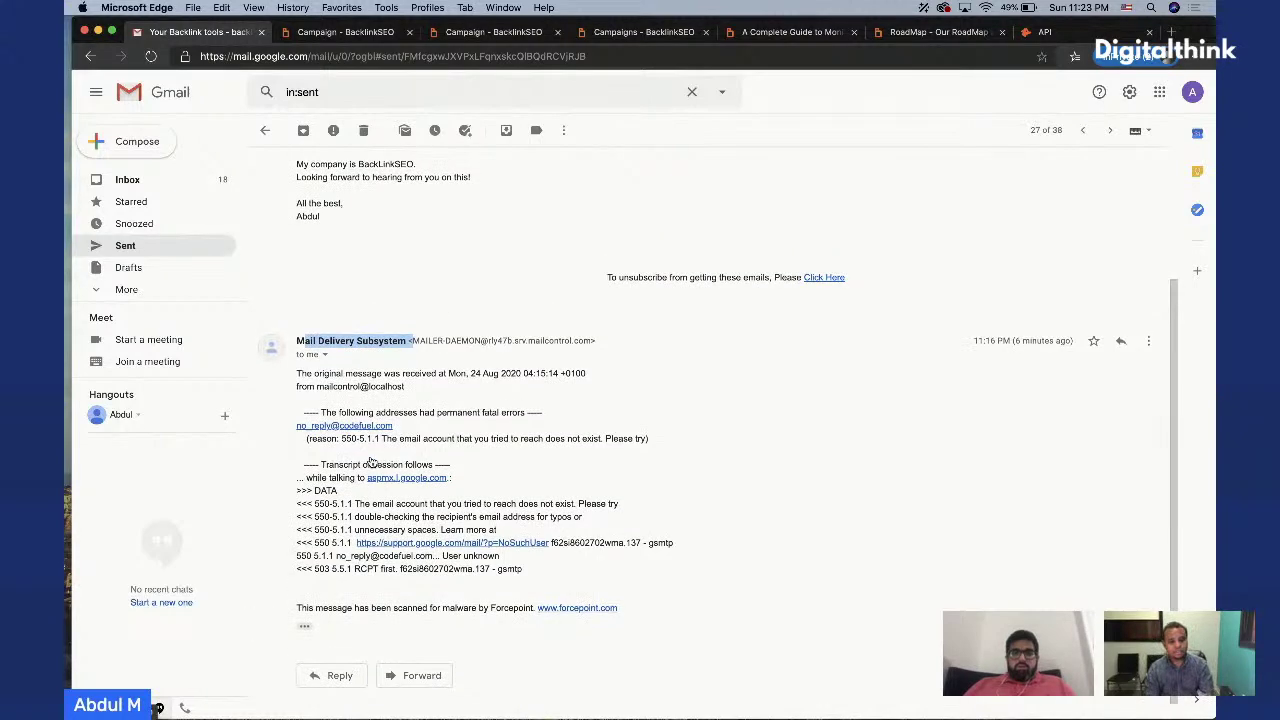
drag(846, 277, 605, 277)
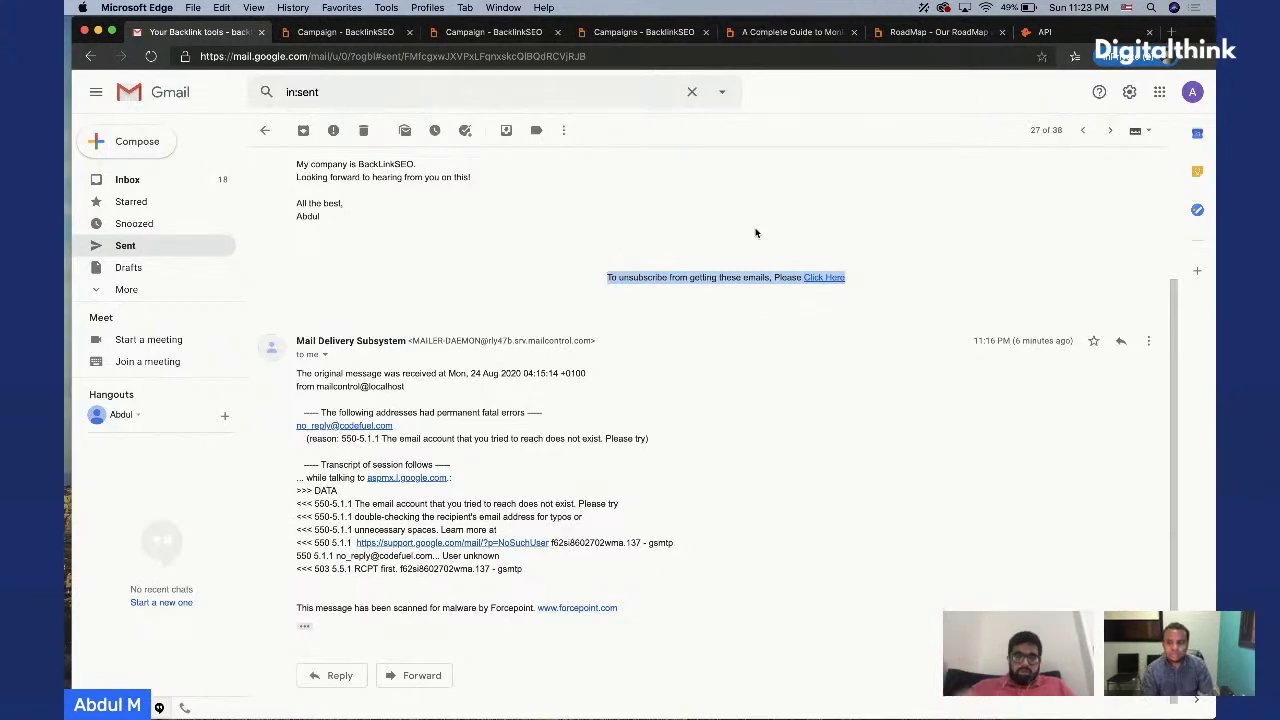
Switch back to the Skyscraper campaign in BacklinkSEO and look through its links to the fetched Contacts section
click(383, 33)
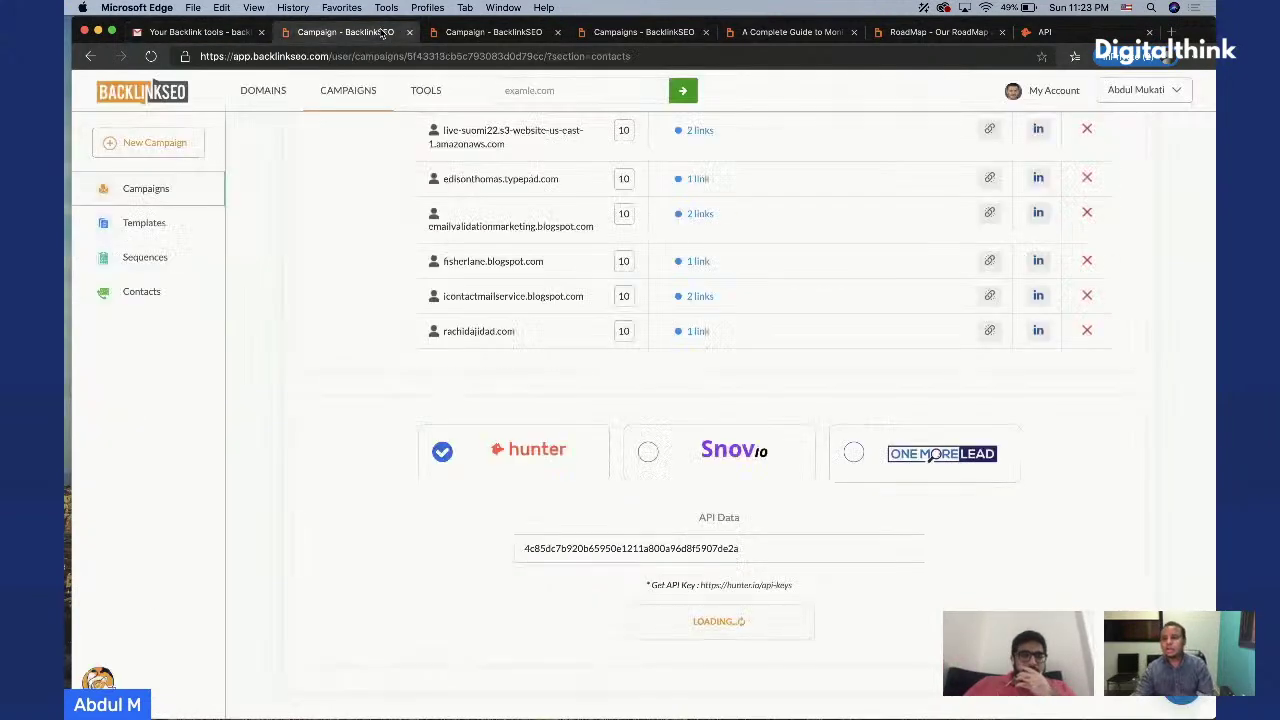
scroll(510, 416, down, 5)
scroll(510, 416, down, 3)
scroll(510, 416, up, 6)
scroll(549, 566, up, 20)
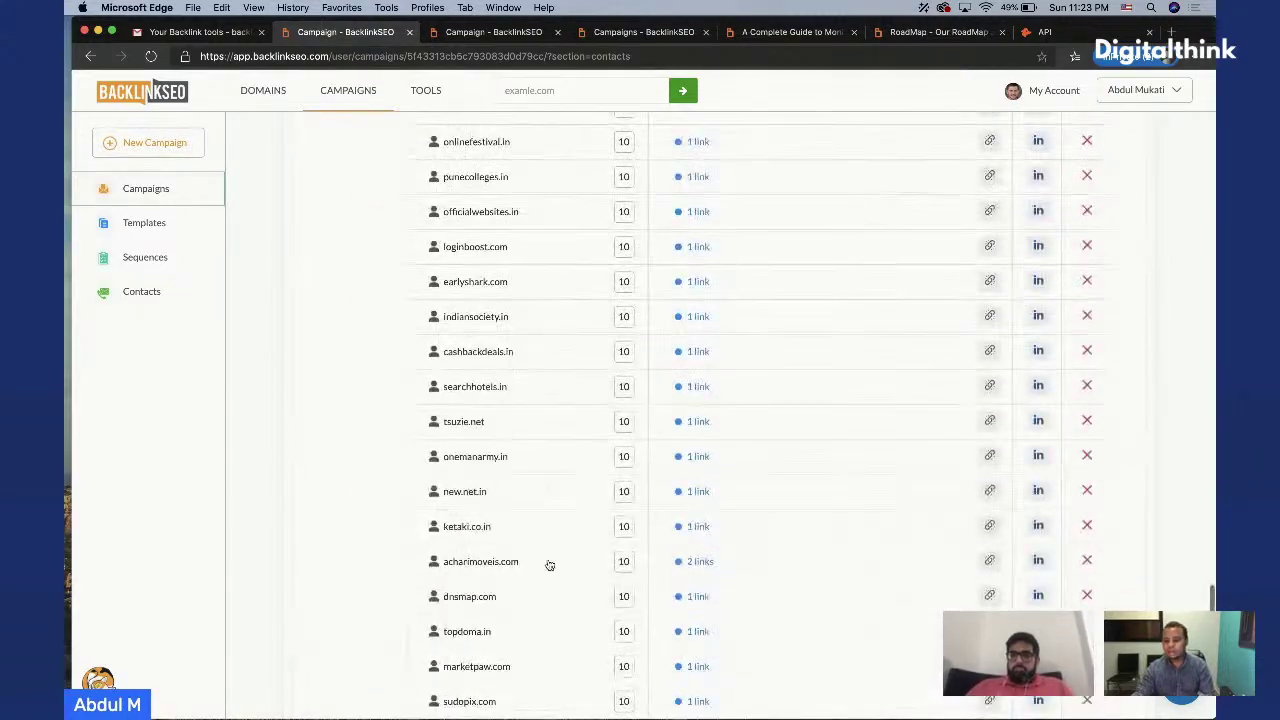
scroll(549, 566, down, 20)
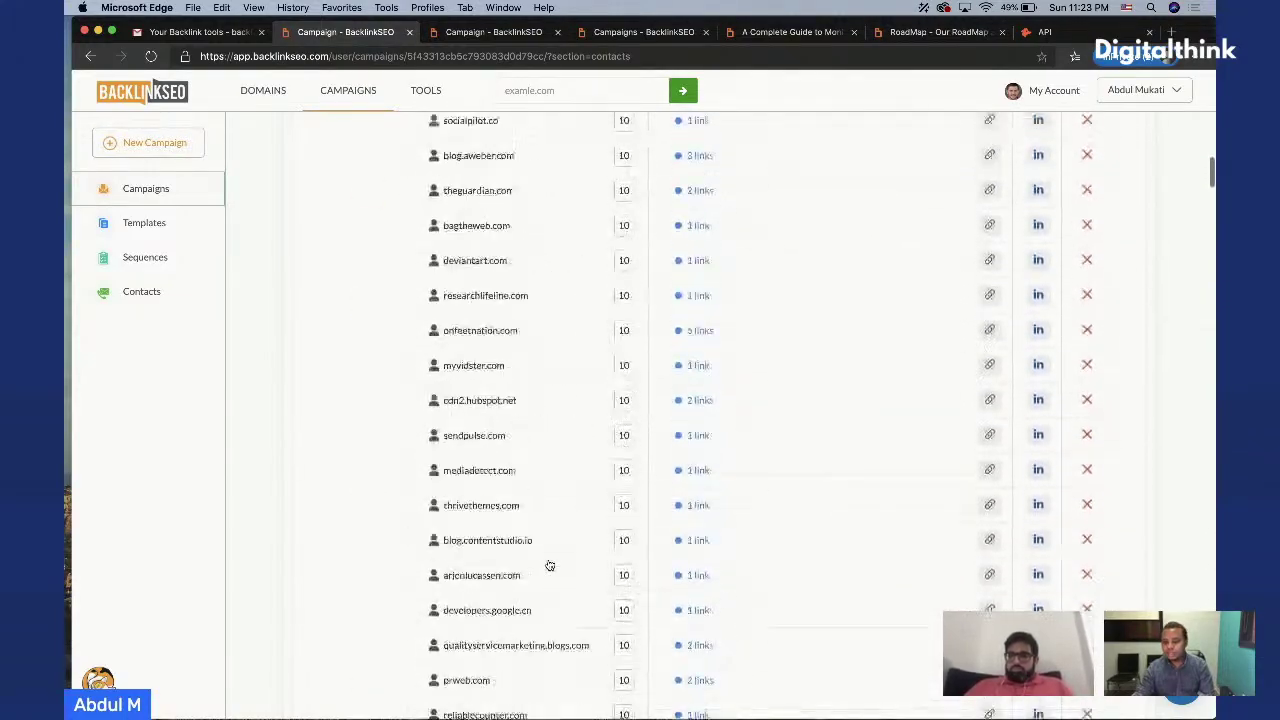
scroll(549, 566, down, 20)
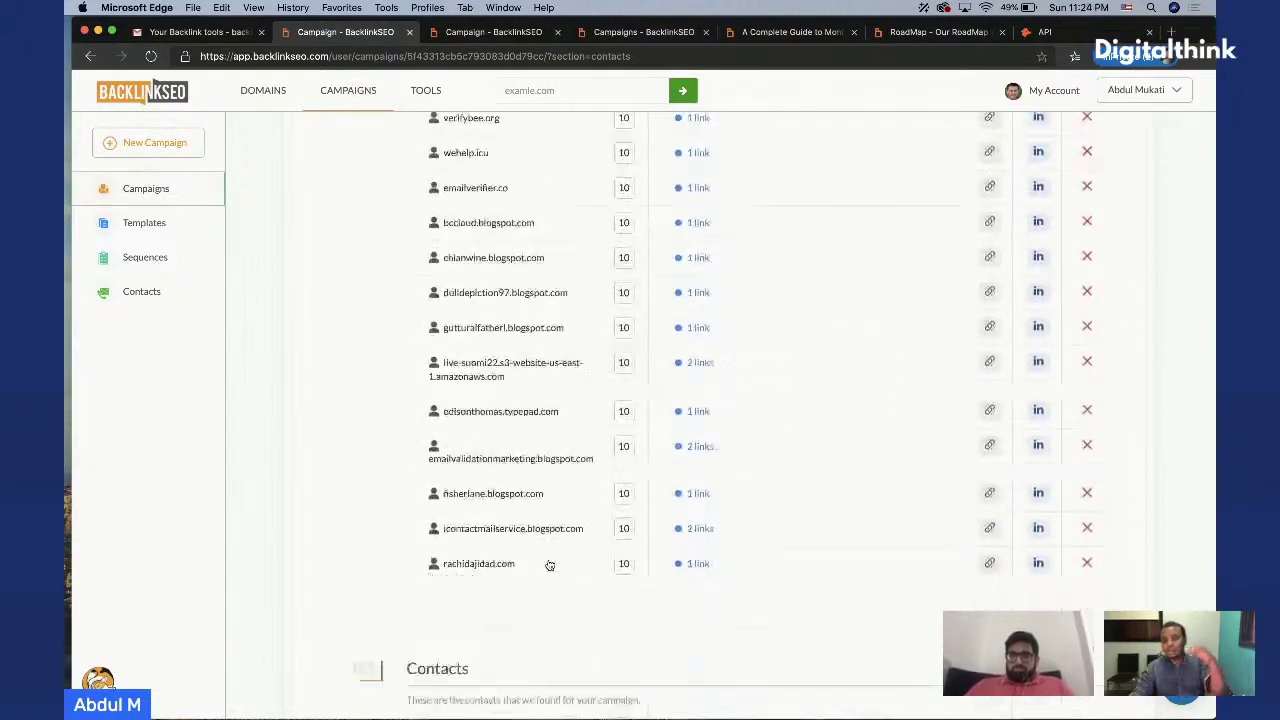
scroll(548, 558, down, 3)
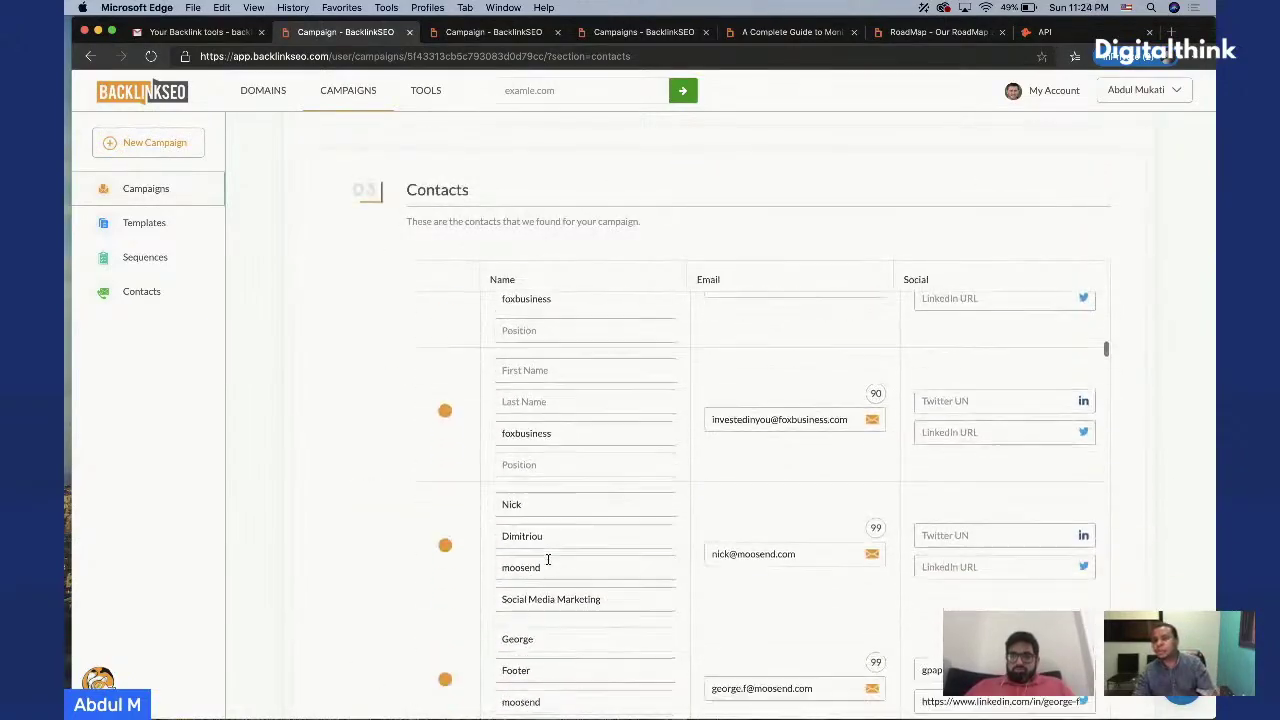
Examine the names, emails, scores and social fields of the fetched contacts, from the moosend entries to the sendpulse entry
scroll(280, 537, down, 5)
scroll(281, 540, down, 4)
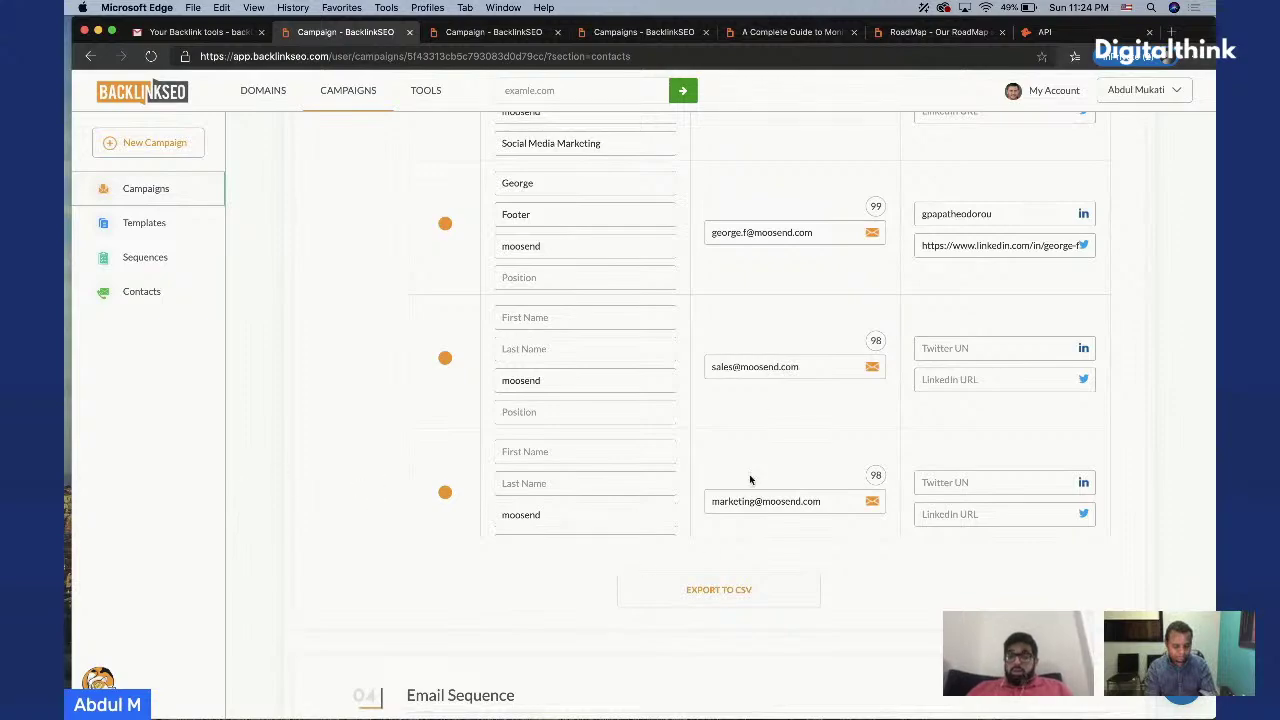
scroll(779, 390, down, 5)
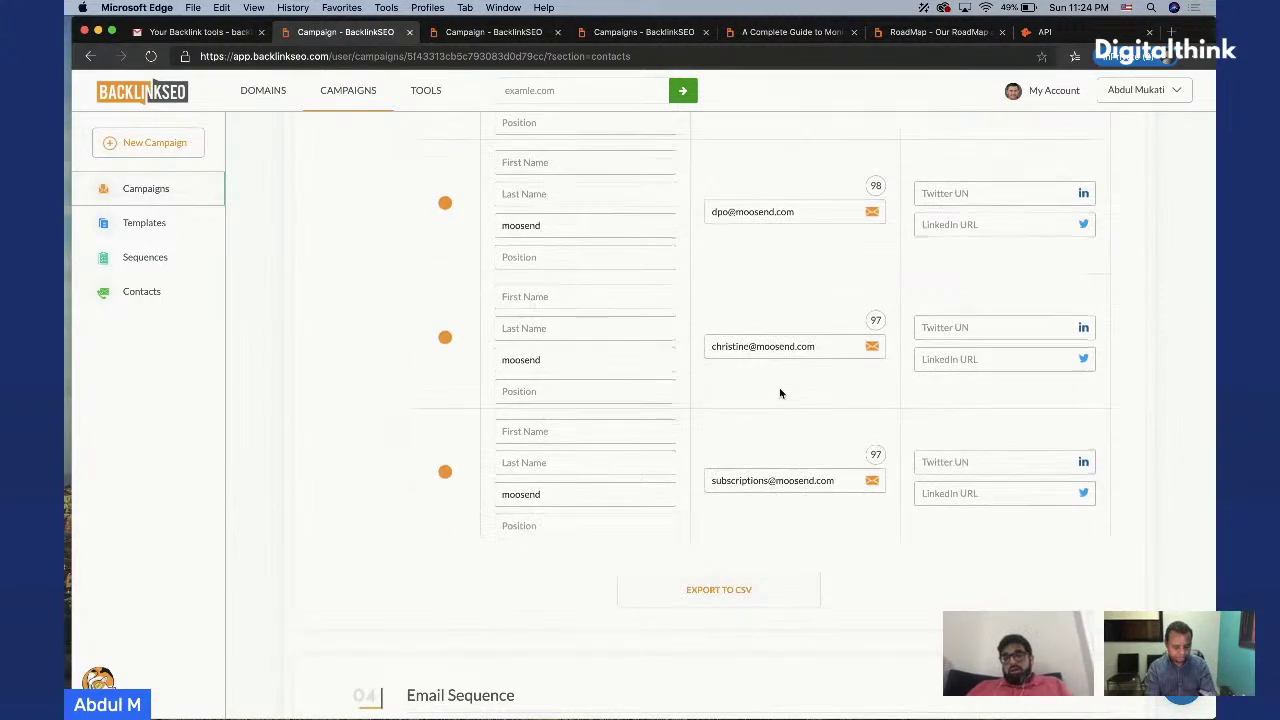
scroll(781, 393, down, 10)
scroll(781, 393, down, 10)
scroll(779, 387, down, 10)
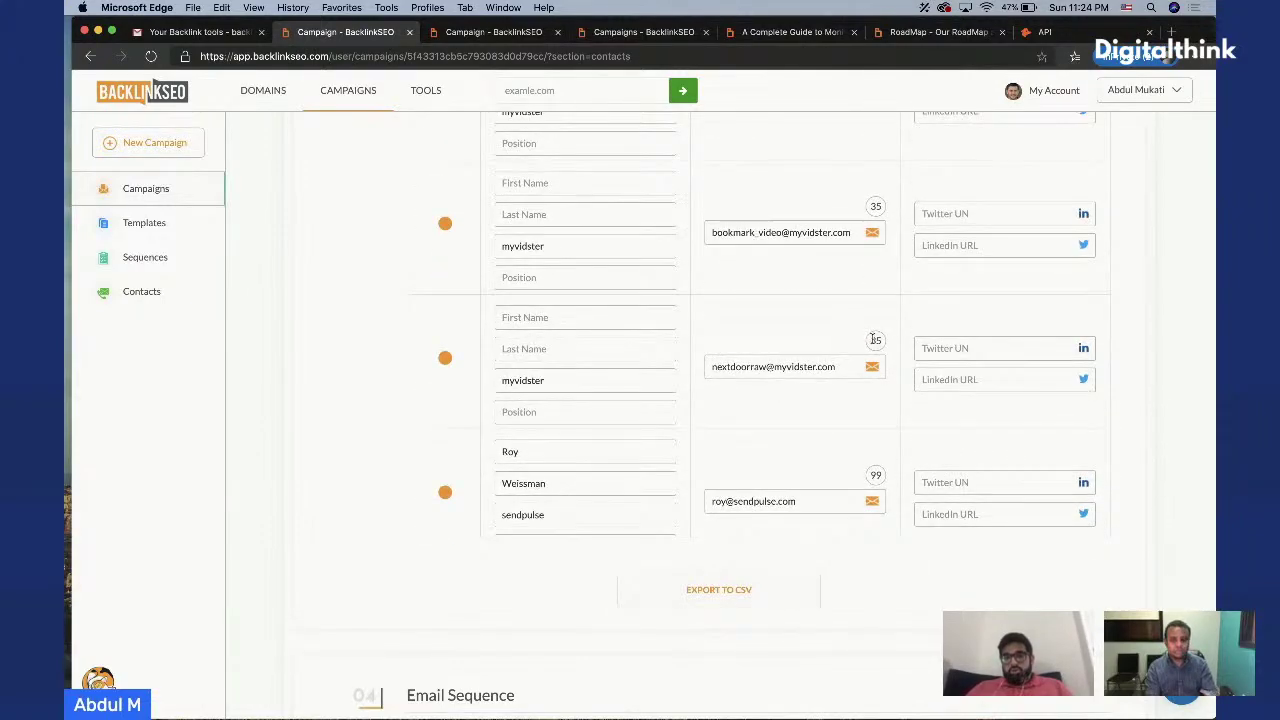
Exclude the last two myvidster contacts, both scored 35, from the fetched contacts
click(445, 358)
click(445, 223)
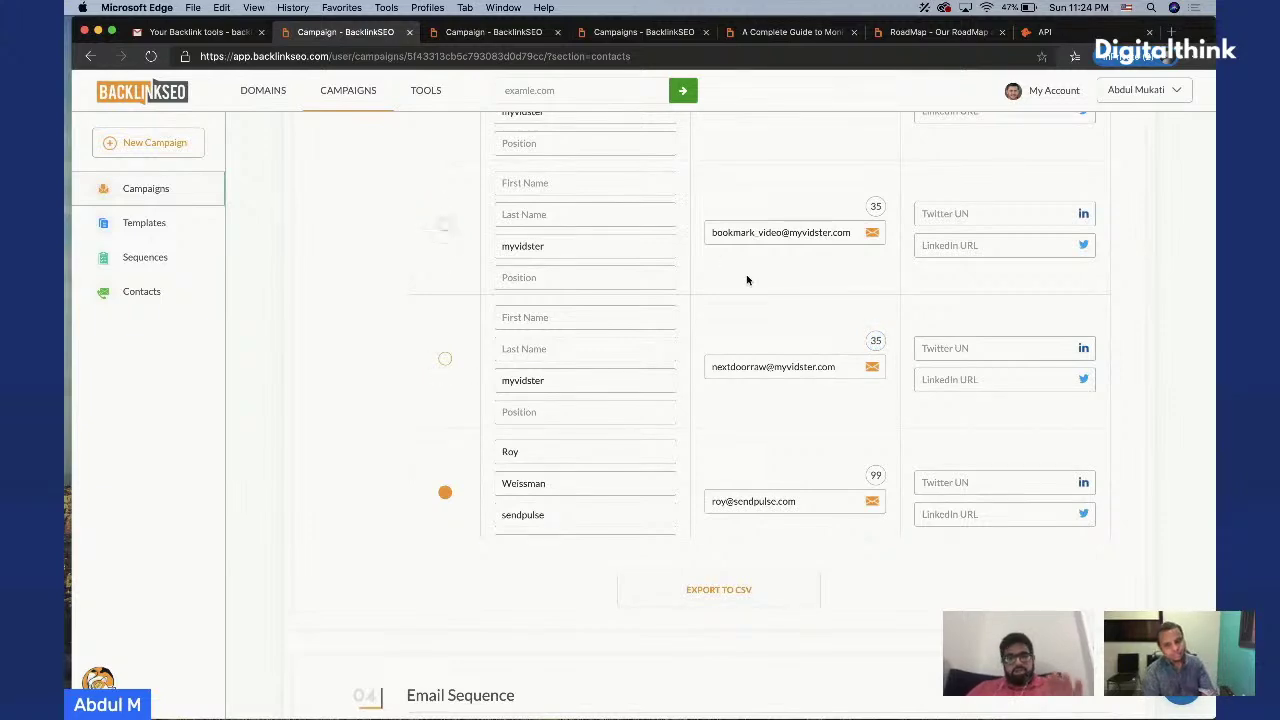
Examine the remaining fetched contacts from sendpulse through foxbusiness, and return to the SkyScraper section at the start of the campaign
scroll(746, 280, down, 8)
scroll(746, 280, down, 5)
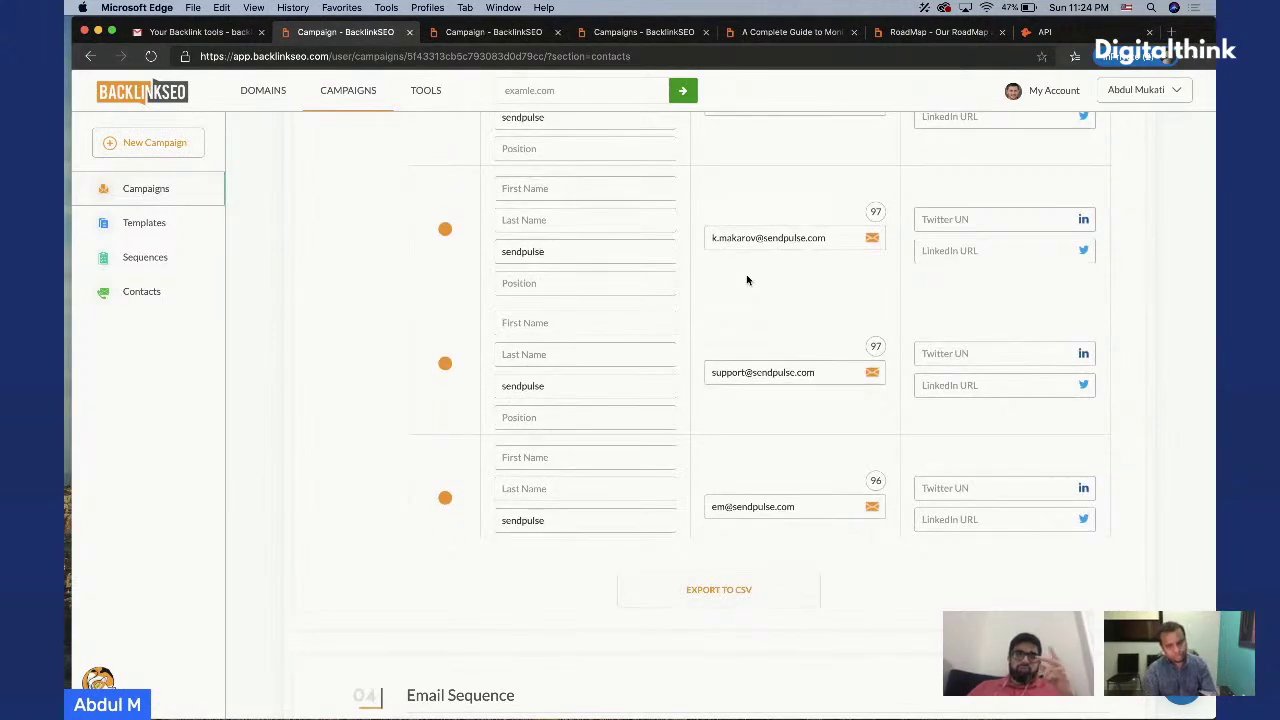
scroll(746, 280, down, 3)
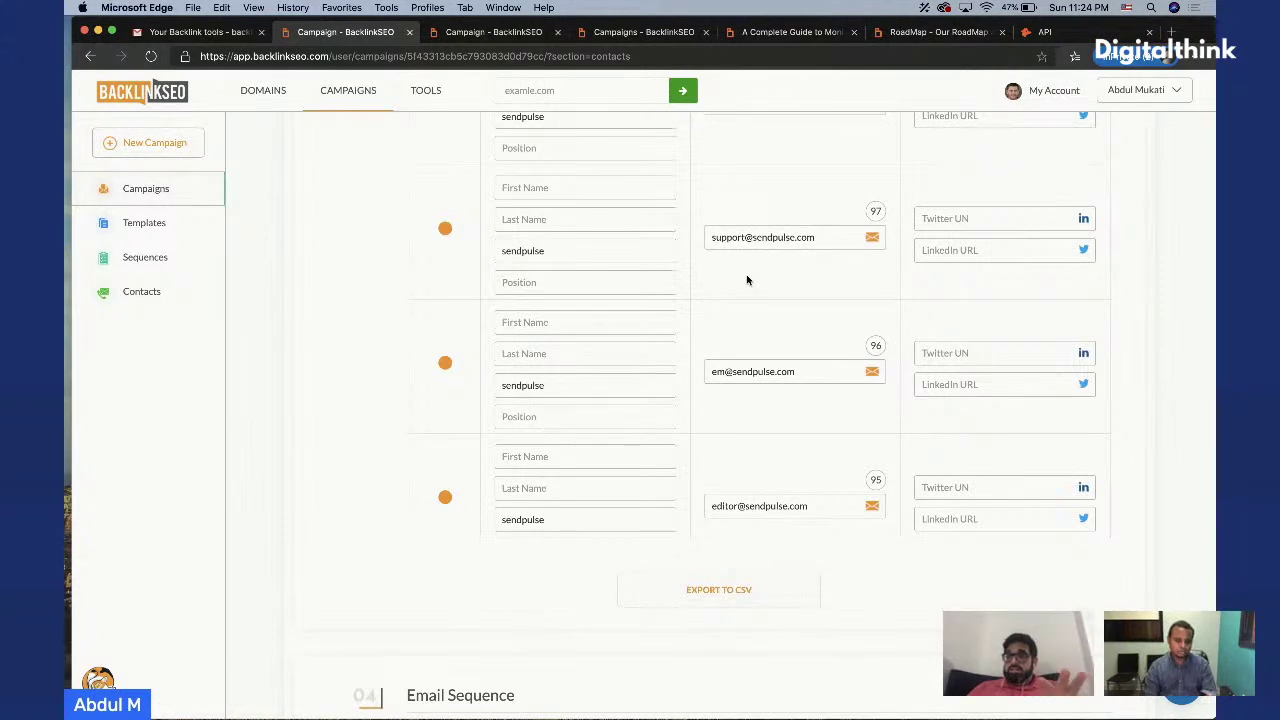
scroll(784, 339, down, 3)
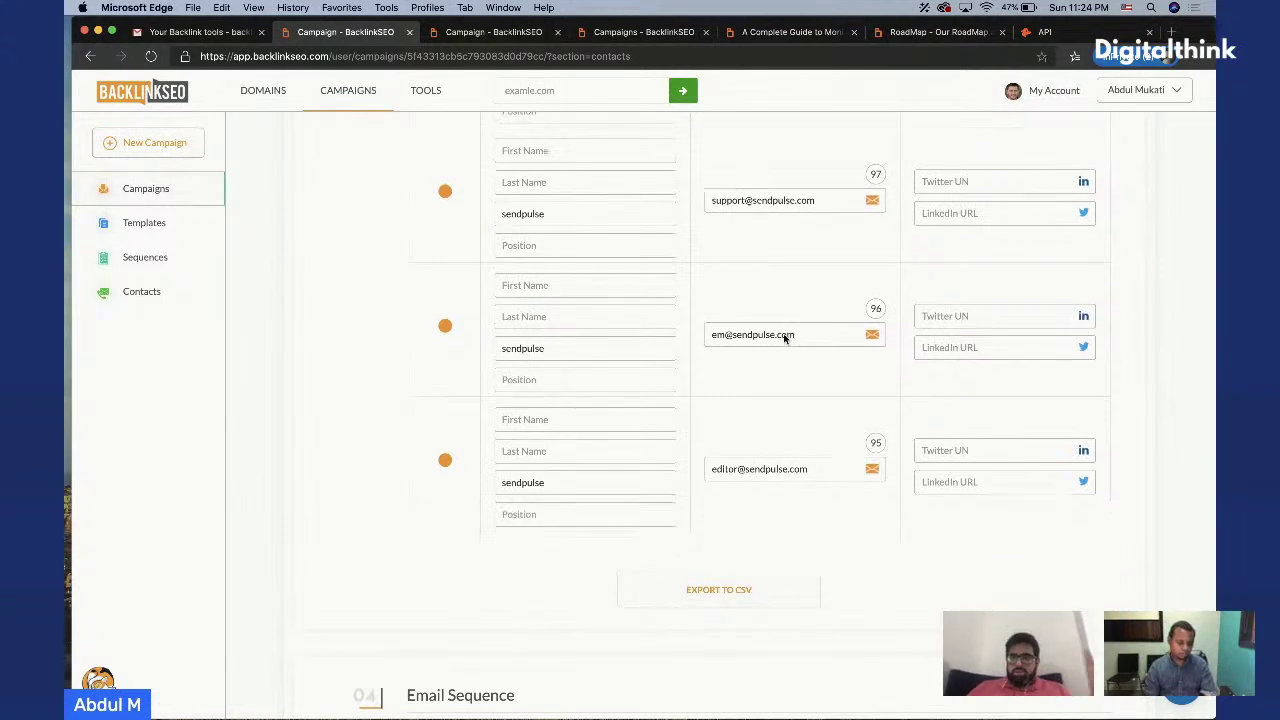
scroll(784, 339, down, 5)
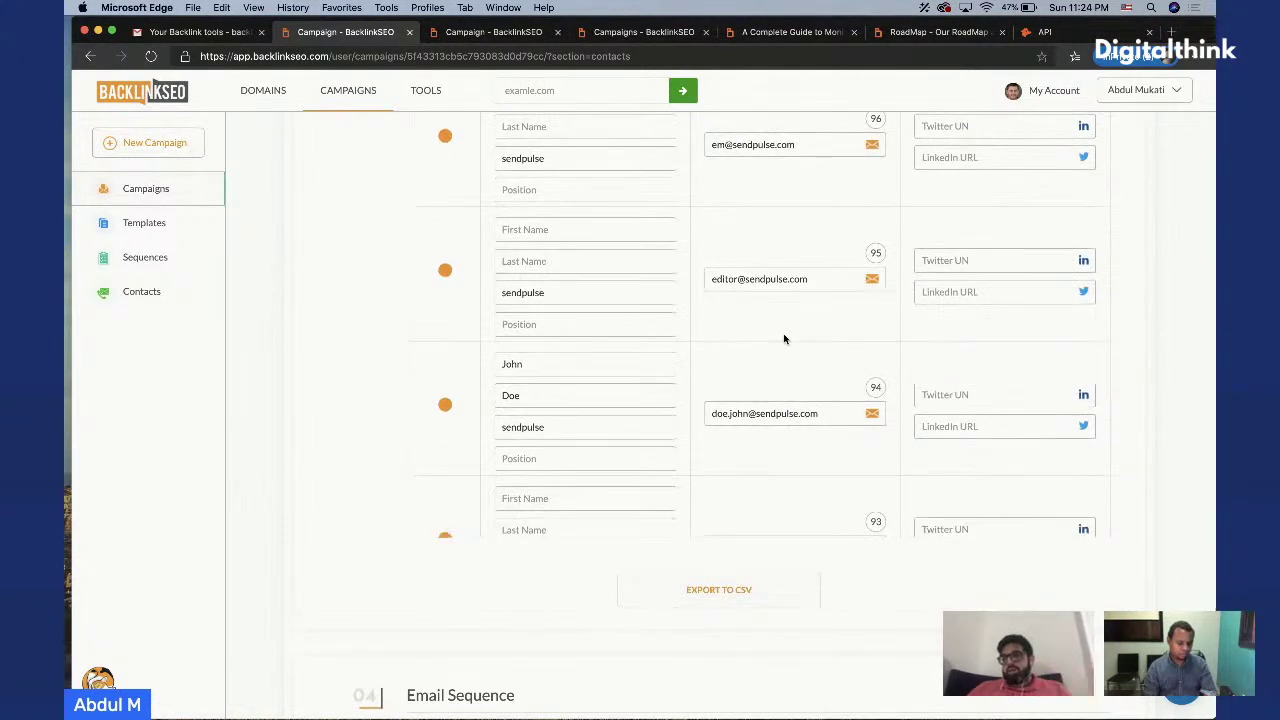
scroll(784, 339, down, 5)
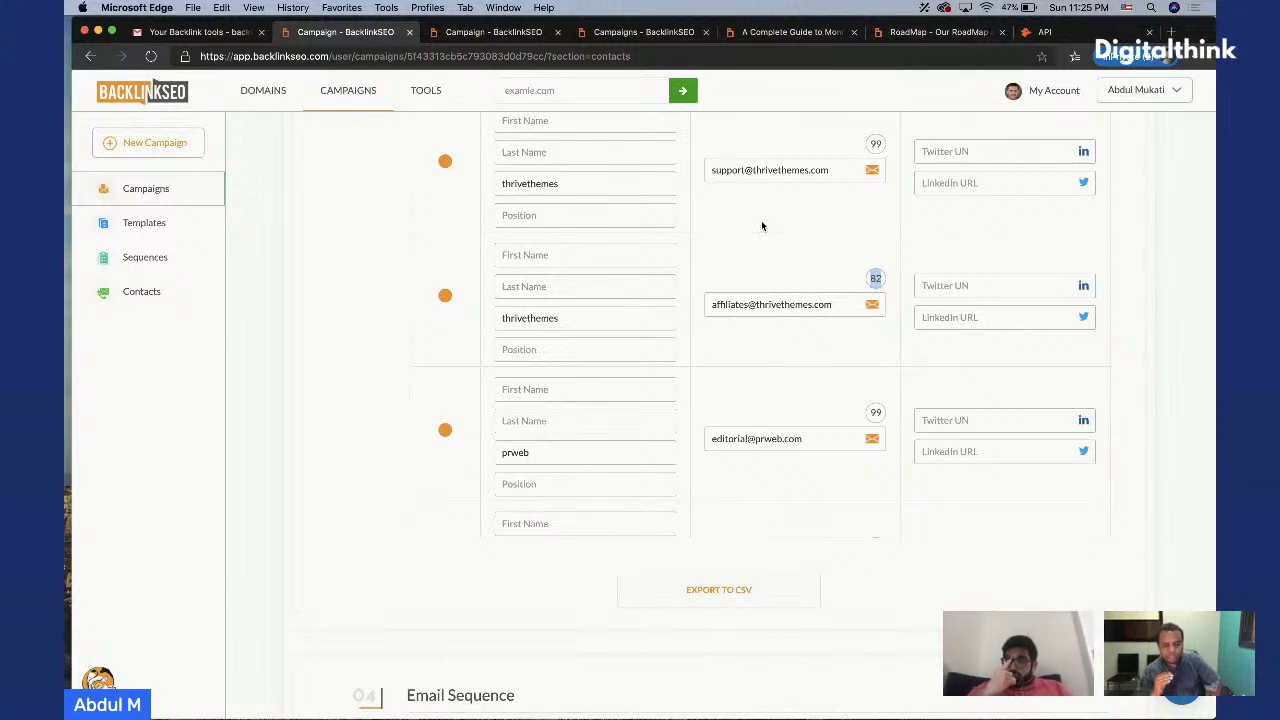
scroll(762, 226, down, 10)
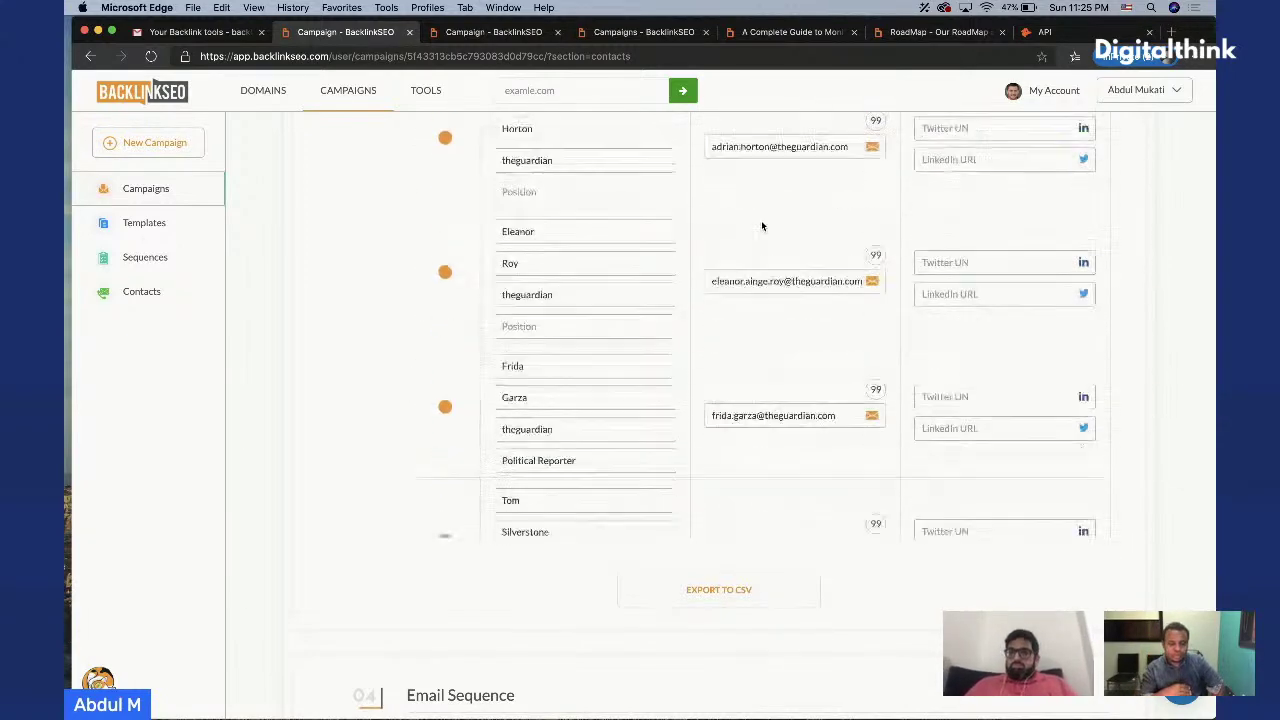
scroll(761, 221, down, 10)
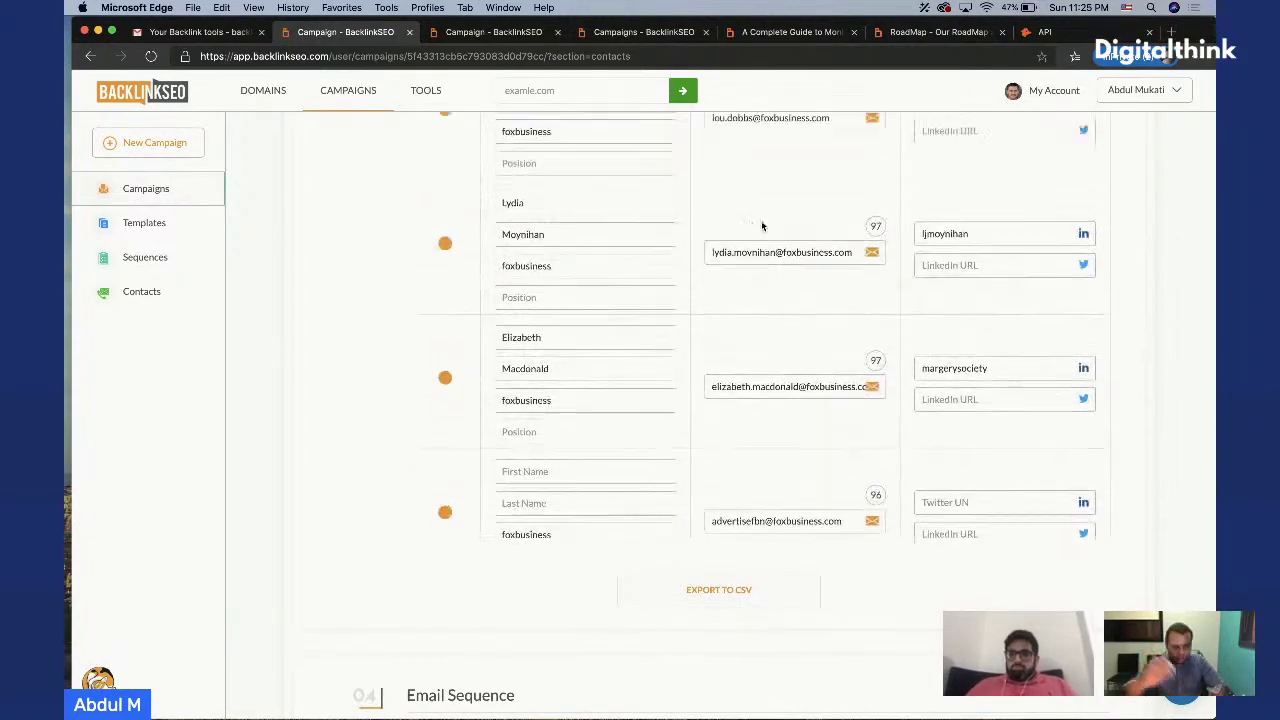
scroll(761, 220, down, 3)
scroll(281, 245, up, 15)
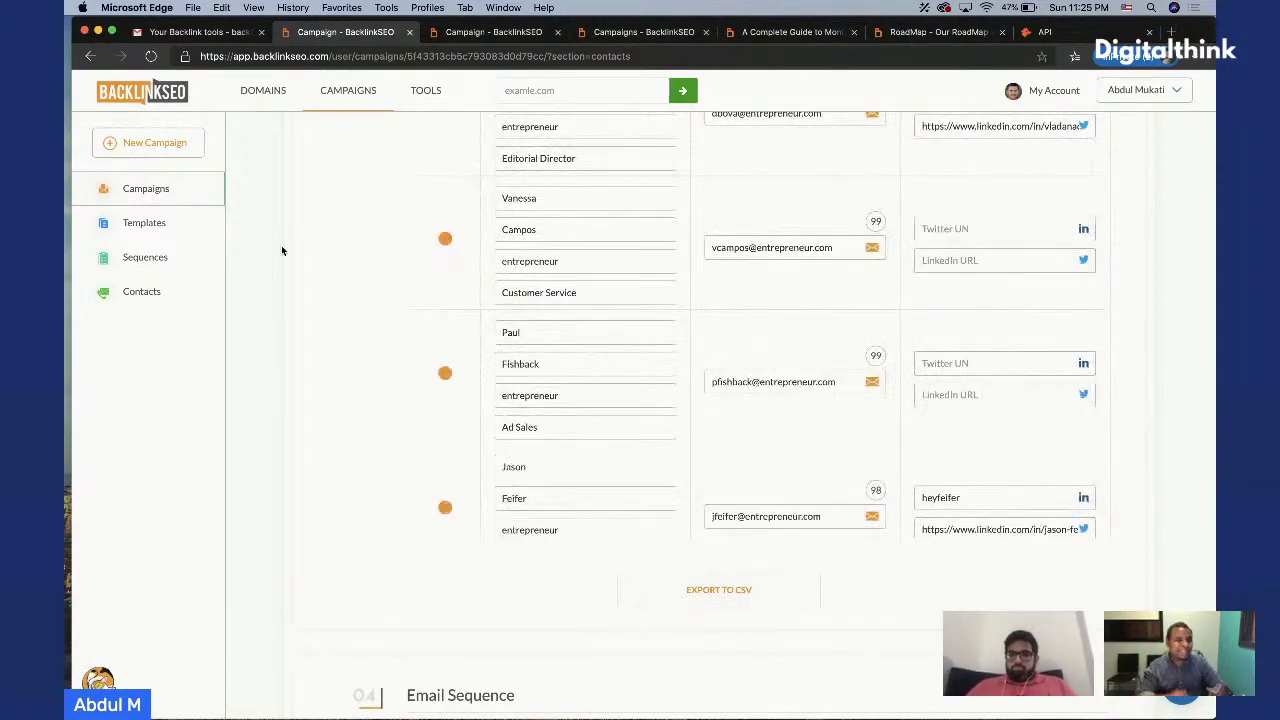
scroll(281, 245, up, 15)
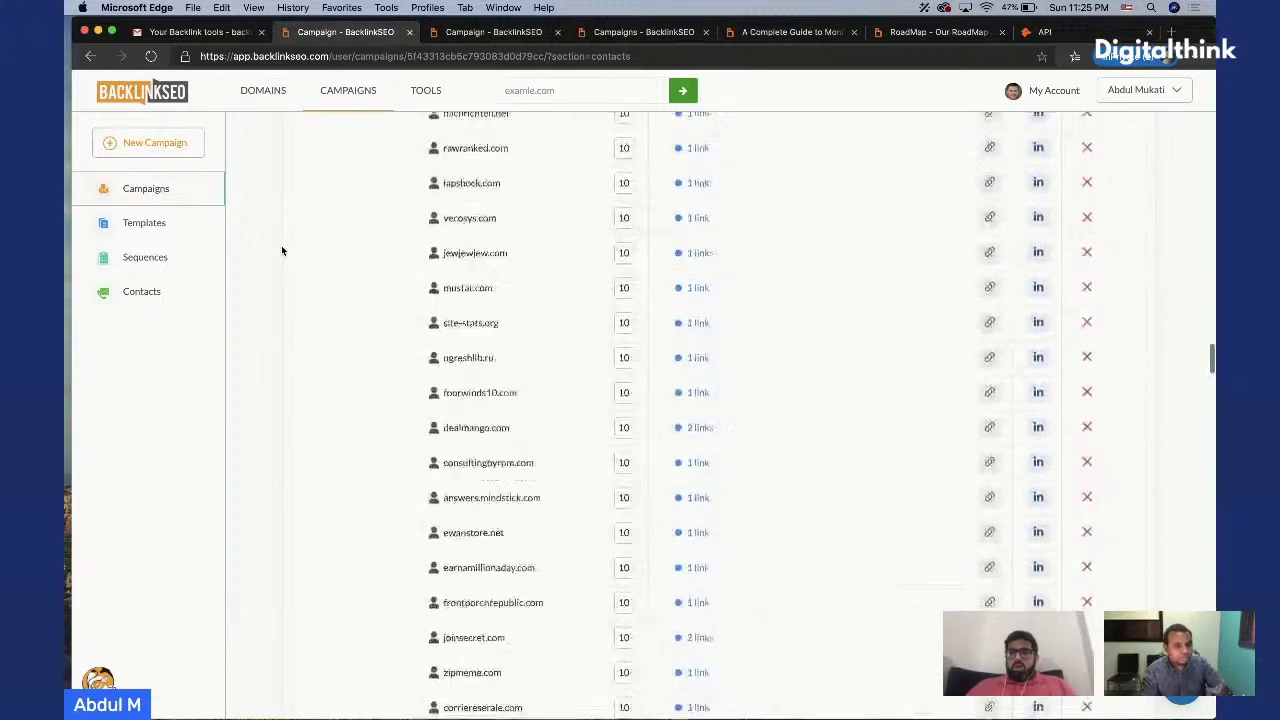
scroll(281, 245, up, 5)
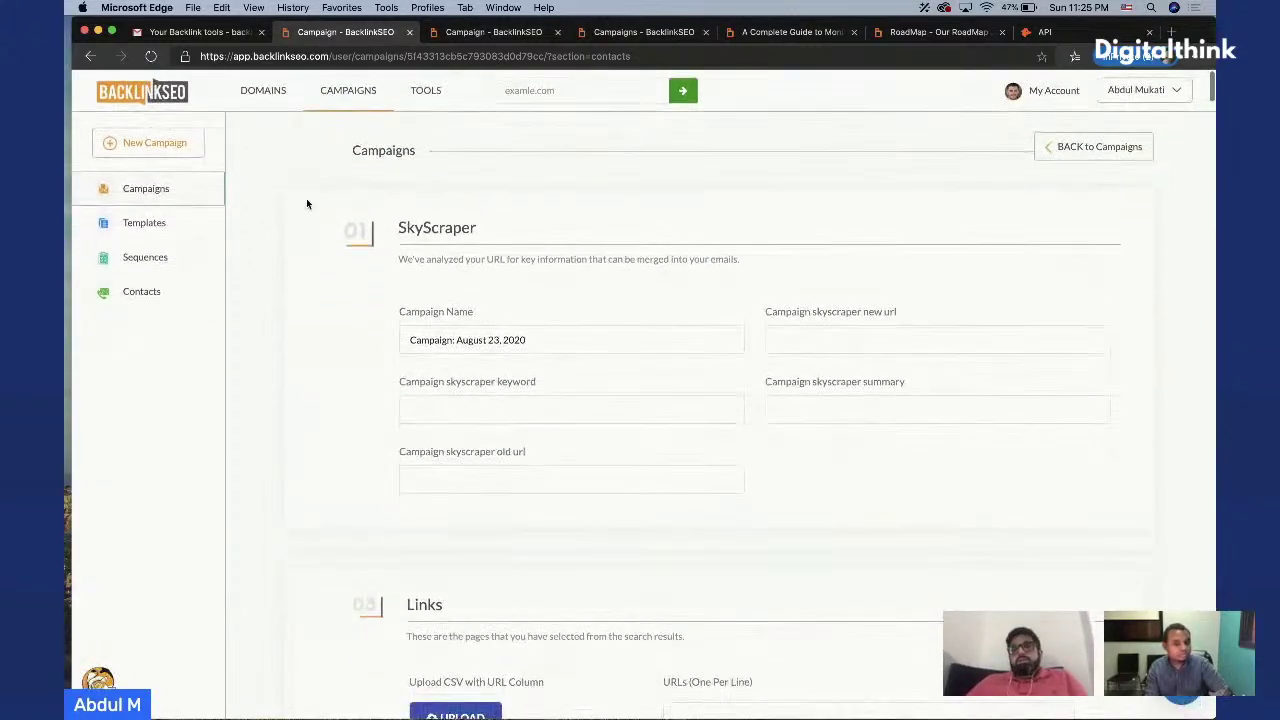
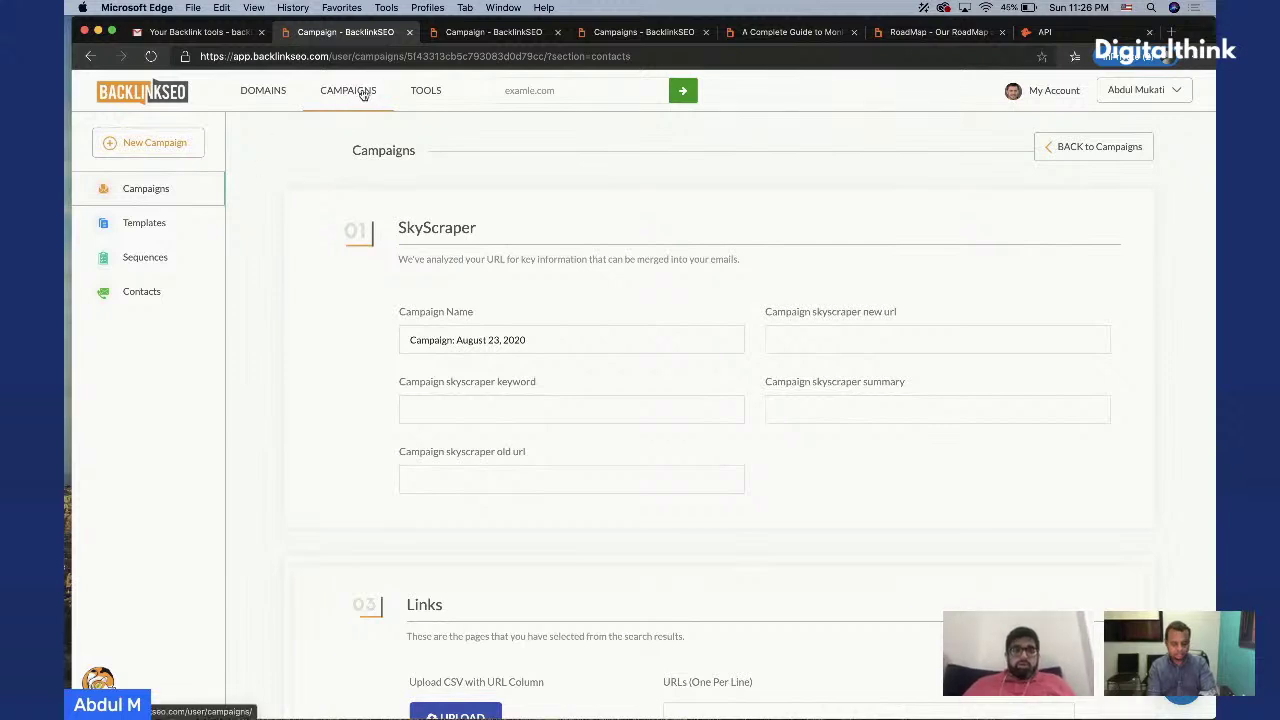
click(186, 189)
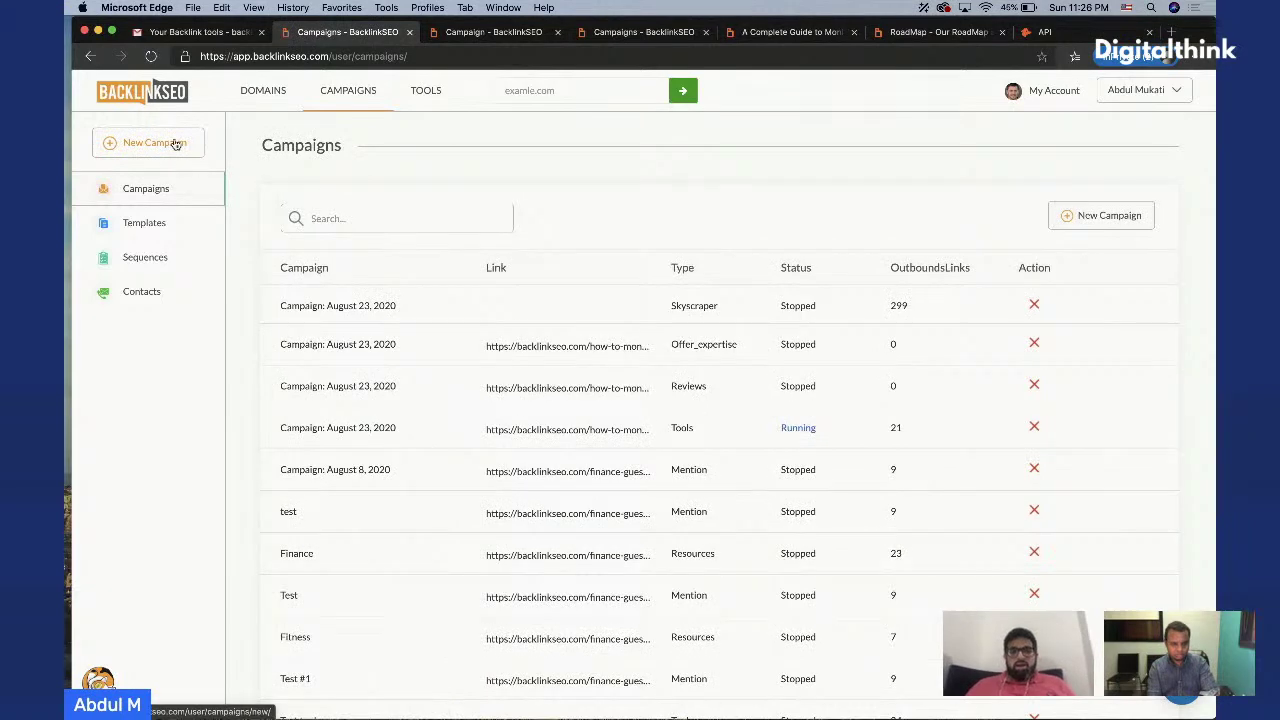
click(175, 144)
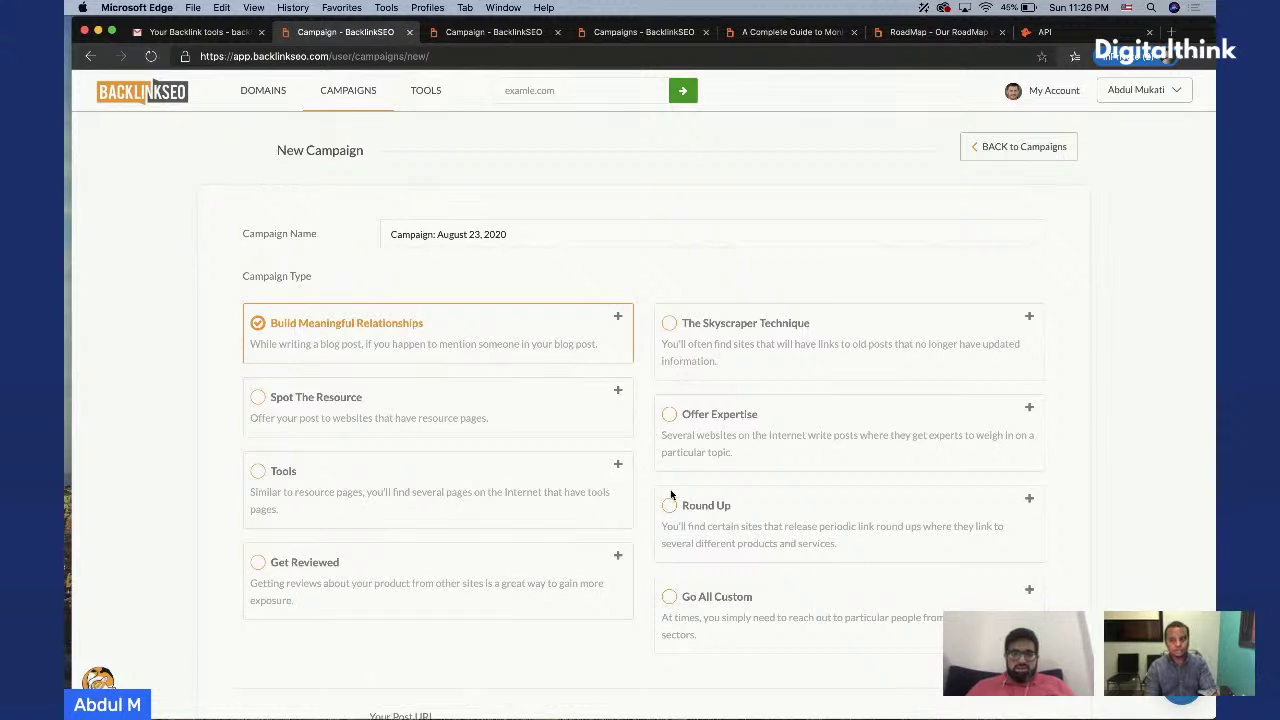
scroll(669, 517, down, 1)
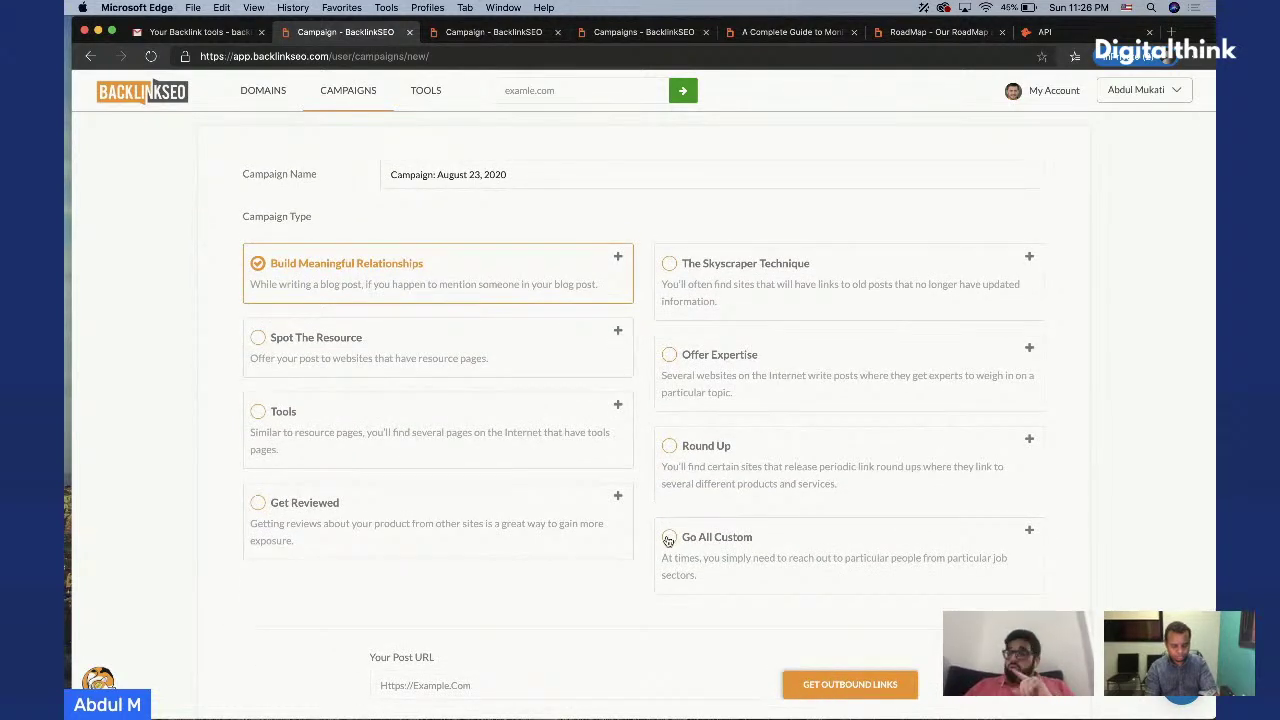
click(669, 539)
scroll(810, 543, down, 1)
click(603, 646)
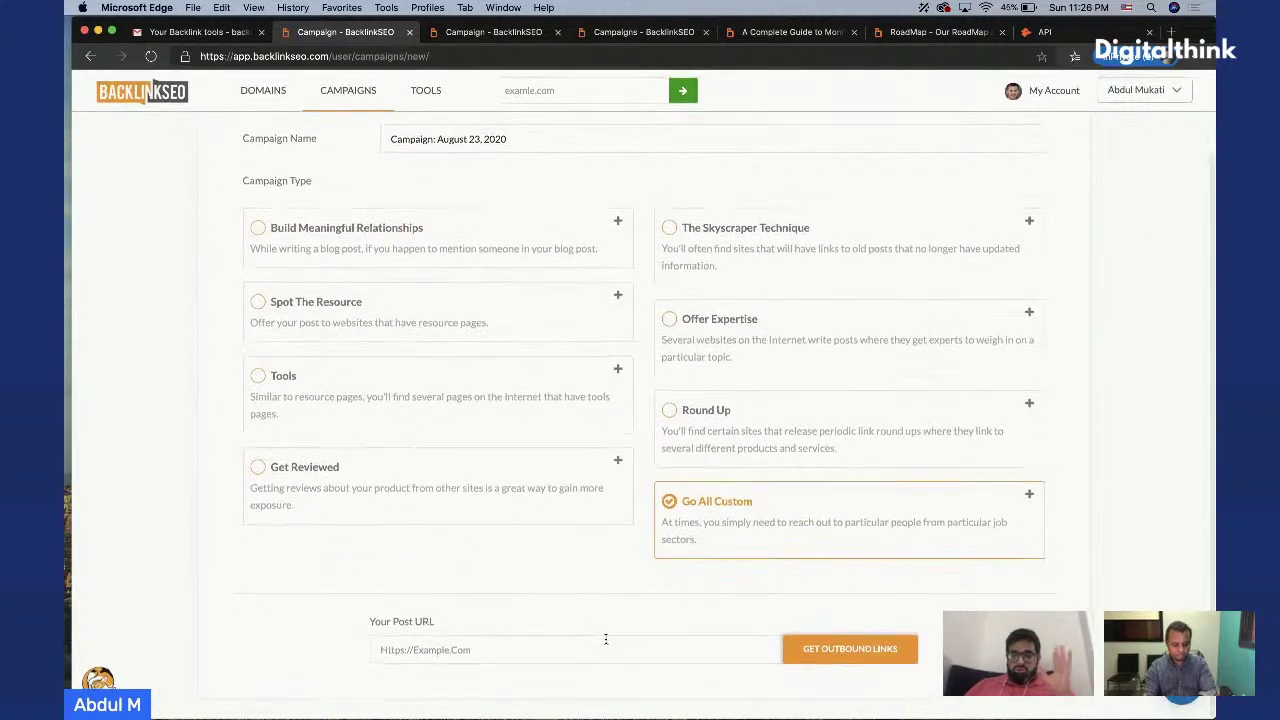
click(588, 673)
click(840, 649)
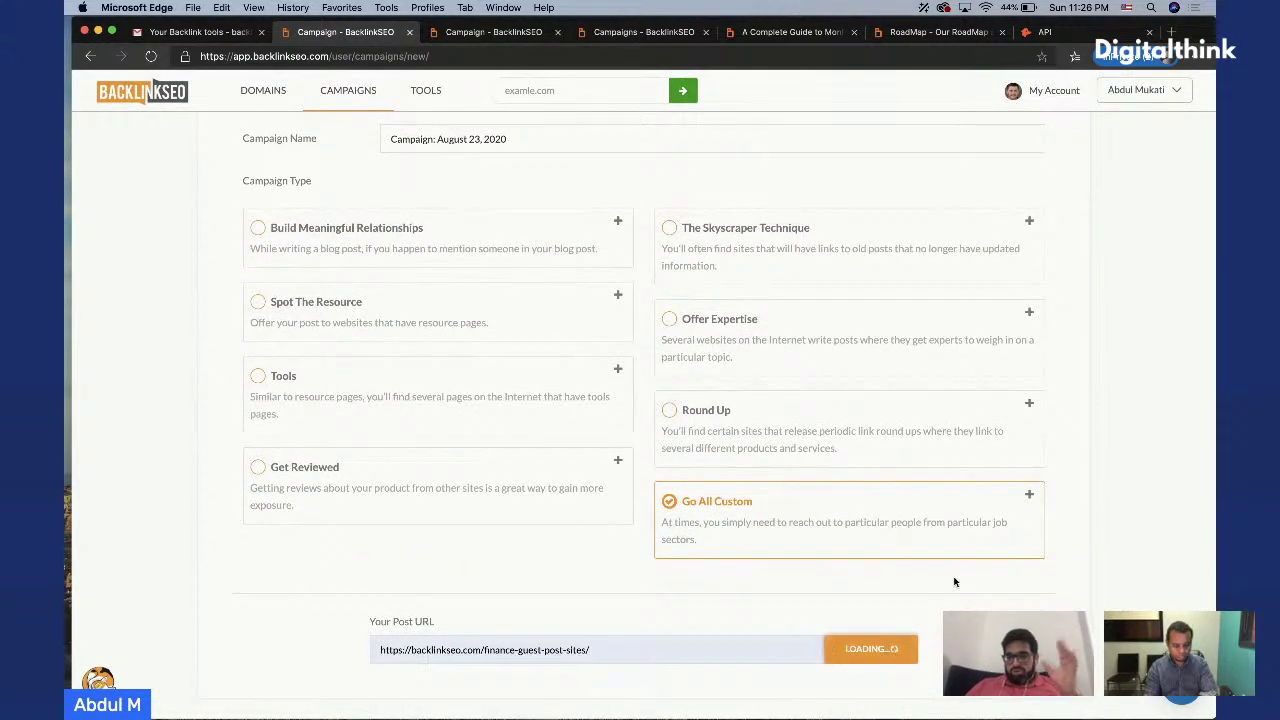
Run a custom opportunities search for "allintitle:infographic finance" with the time range All
scroll(850, 510, down, 4)
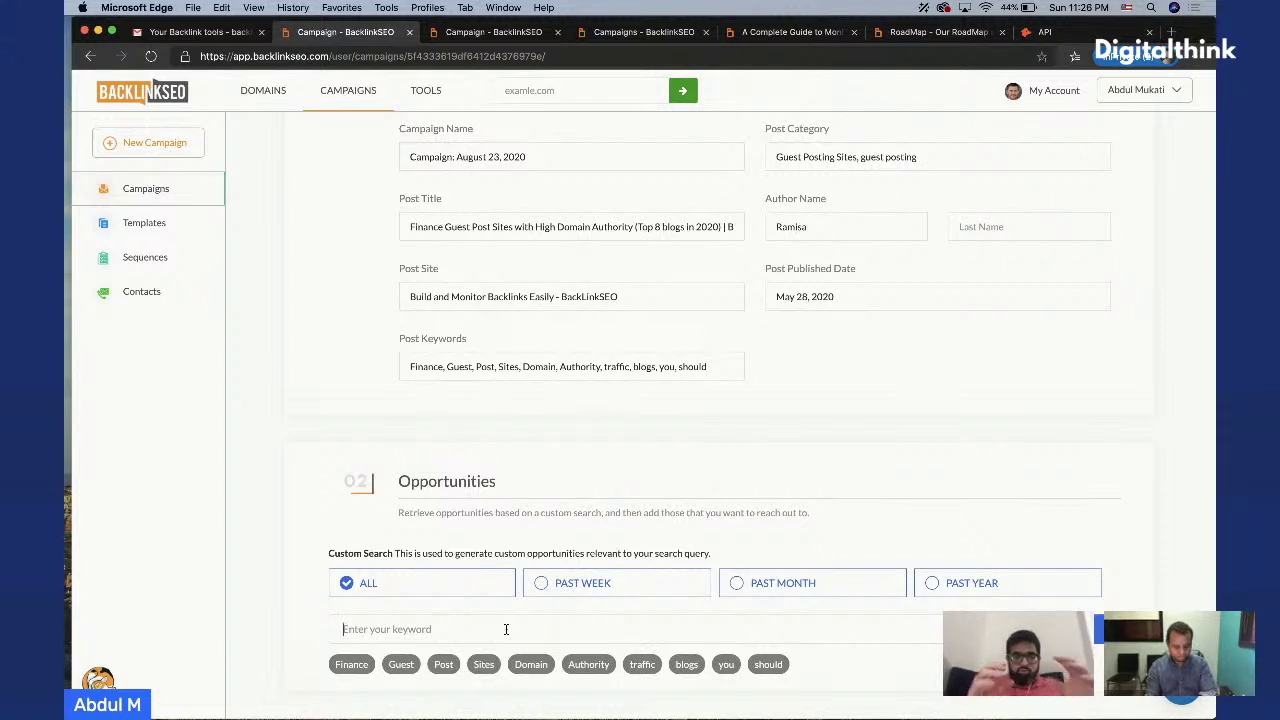
text(allintit)
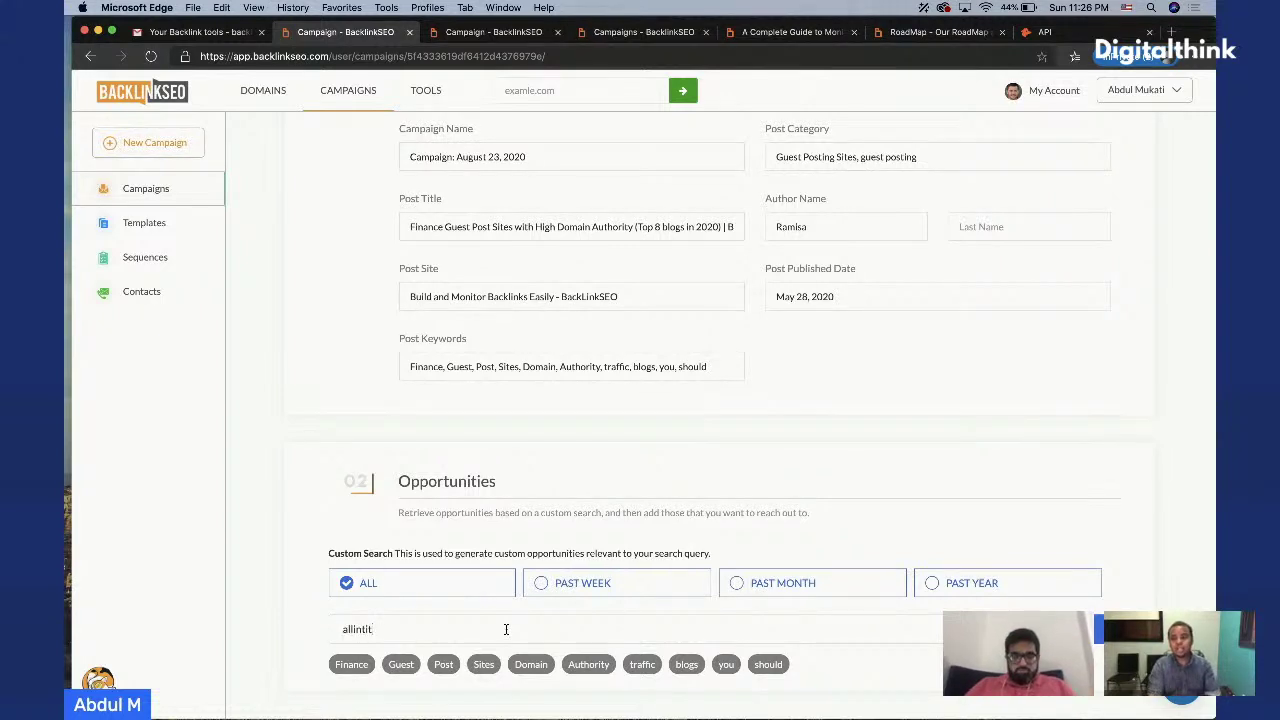
text(le:infographic finance)
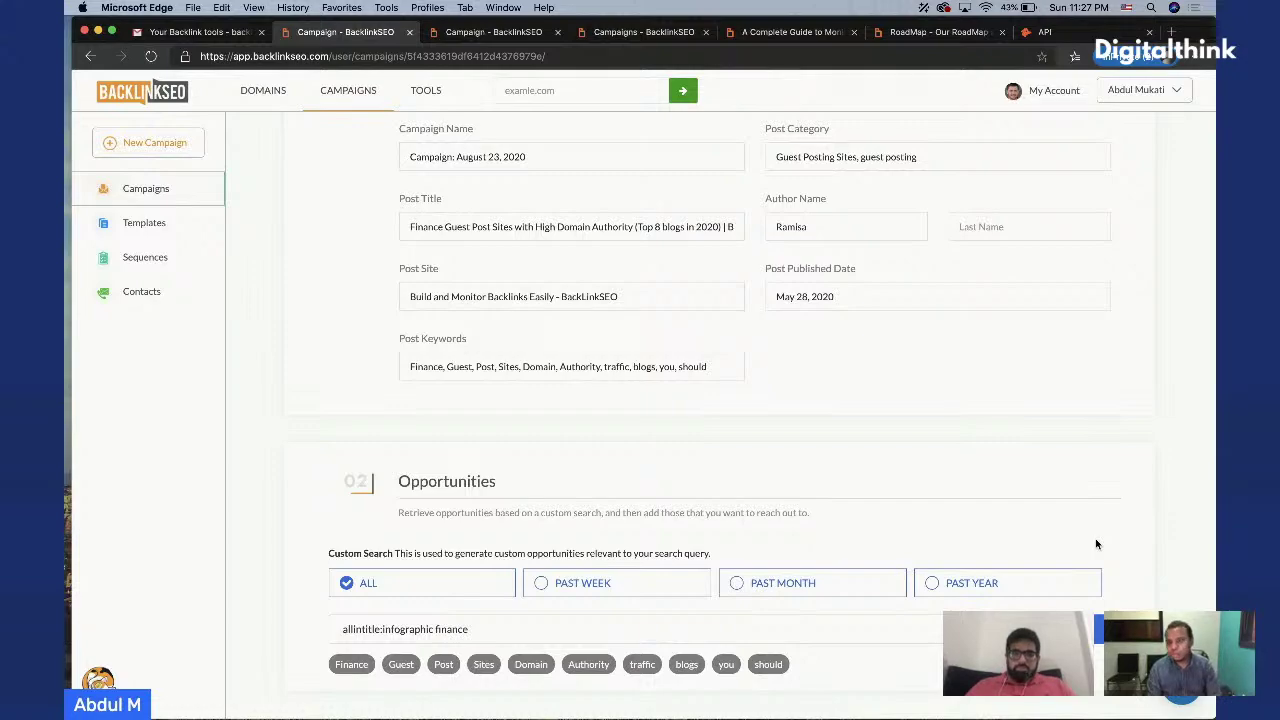
Look at the first infographic search results and highlight the word "finance" in the custom search query
scroll(1096, 544, down, 10)
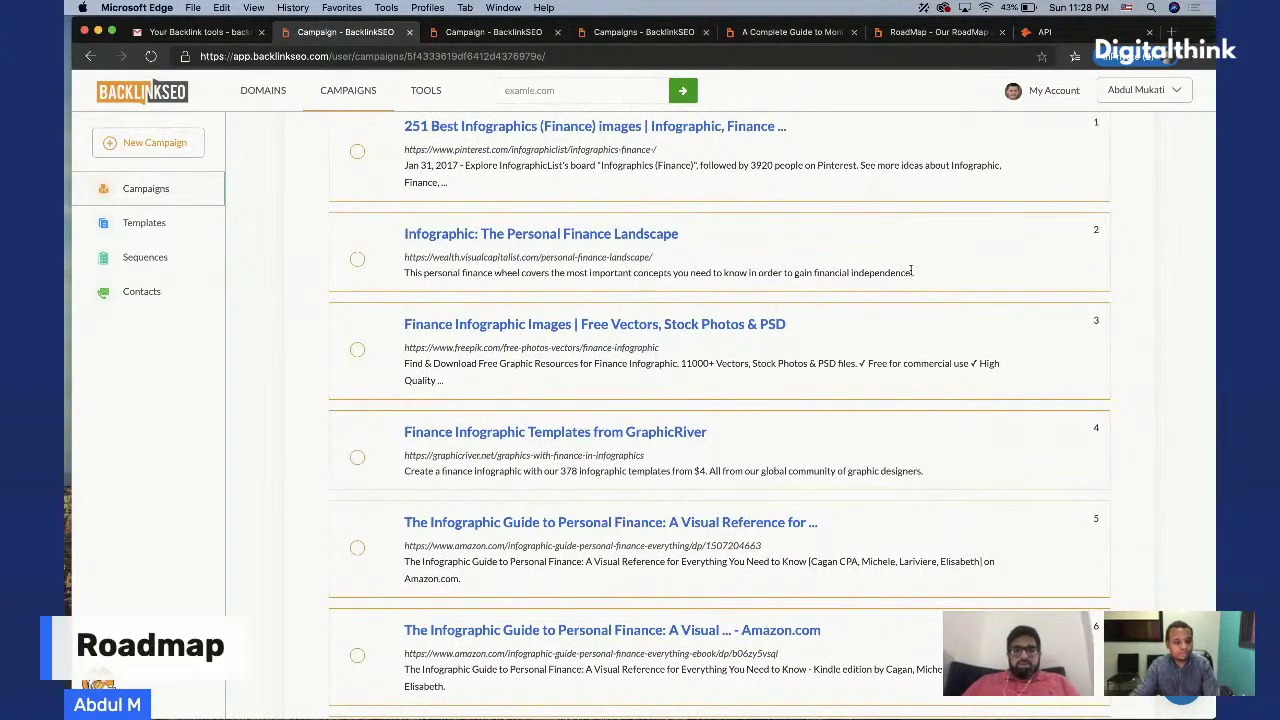
scroll(911, 275, up, 3)
scroll(911, 275, up, 3)
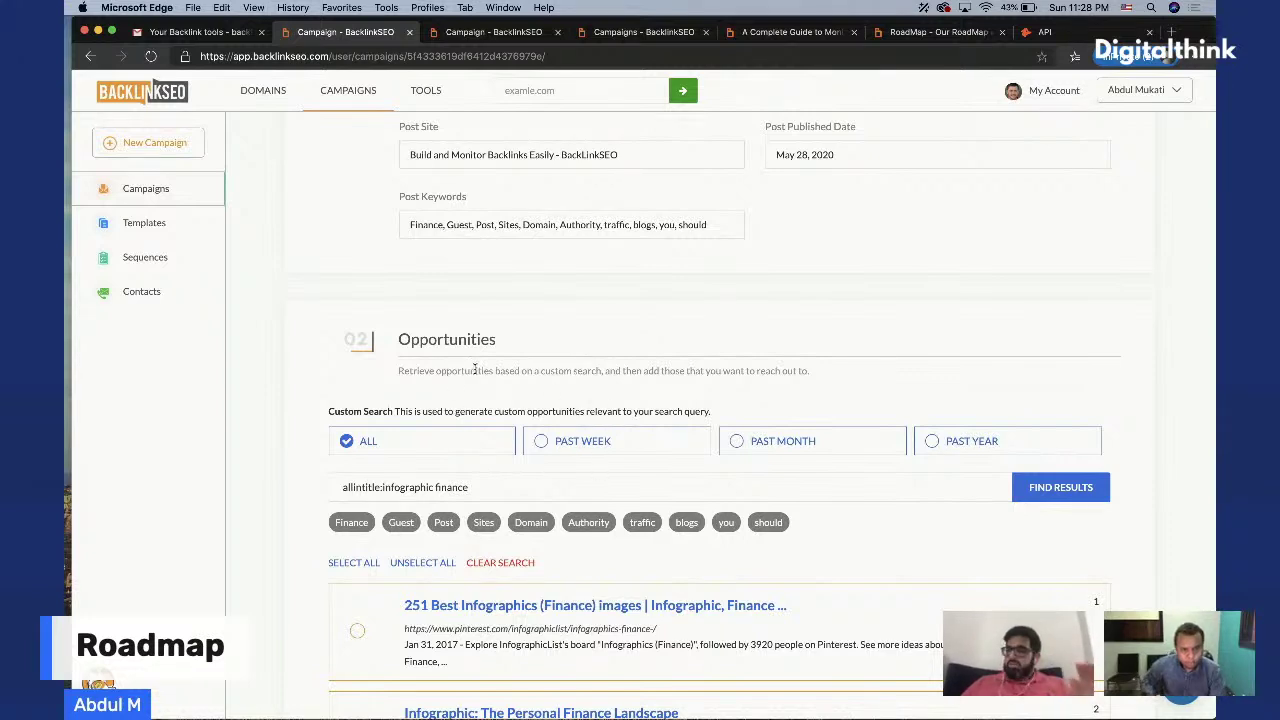
drag(344, 487, 507, 492)
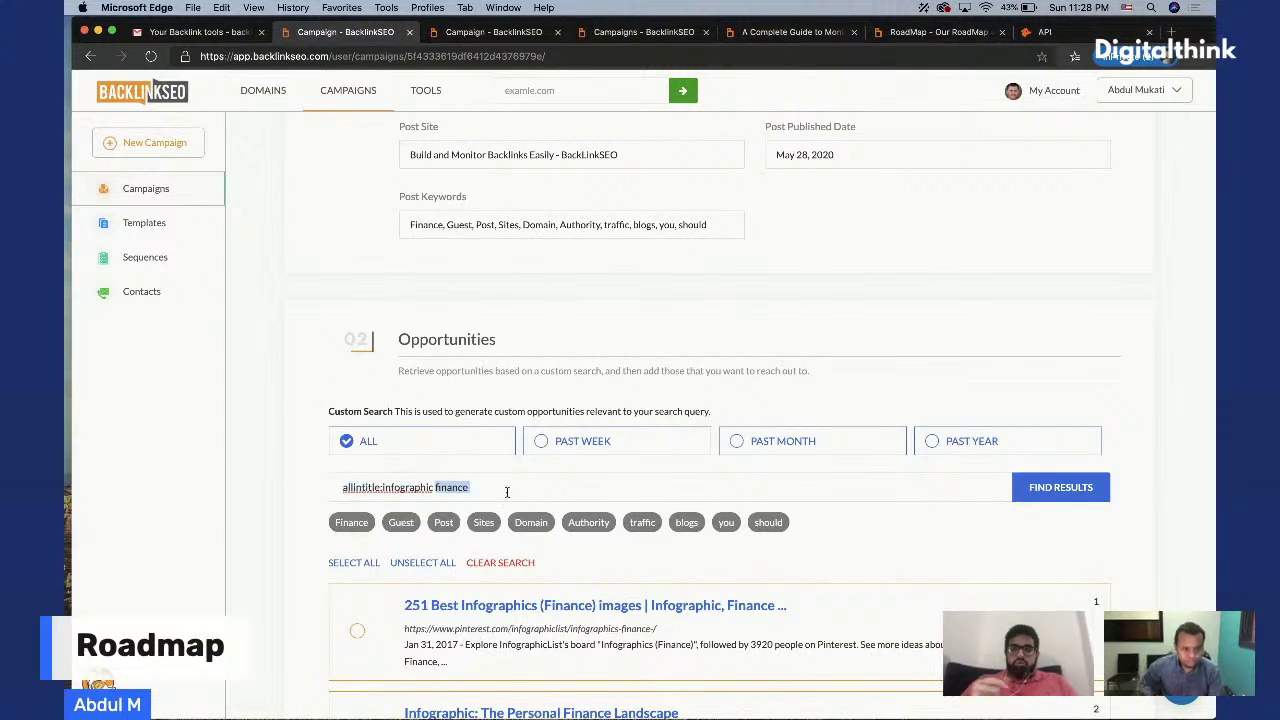
Examine the titles and URLs of the finance infographic results, including the growth mindset article at number 12
scroll(524, 631, down, 5)
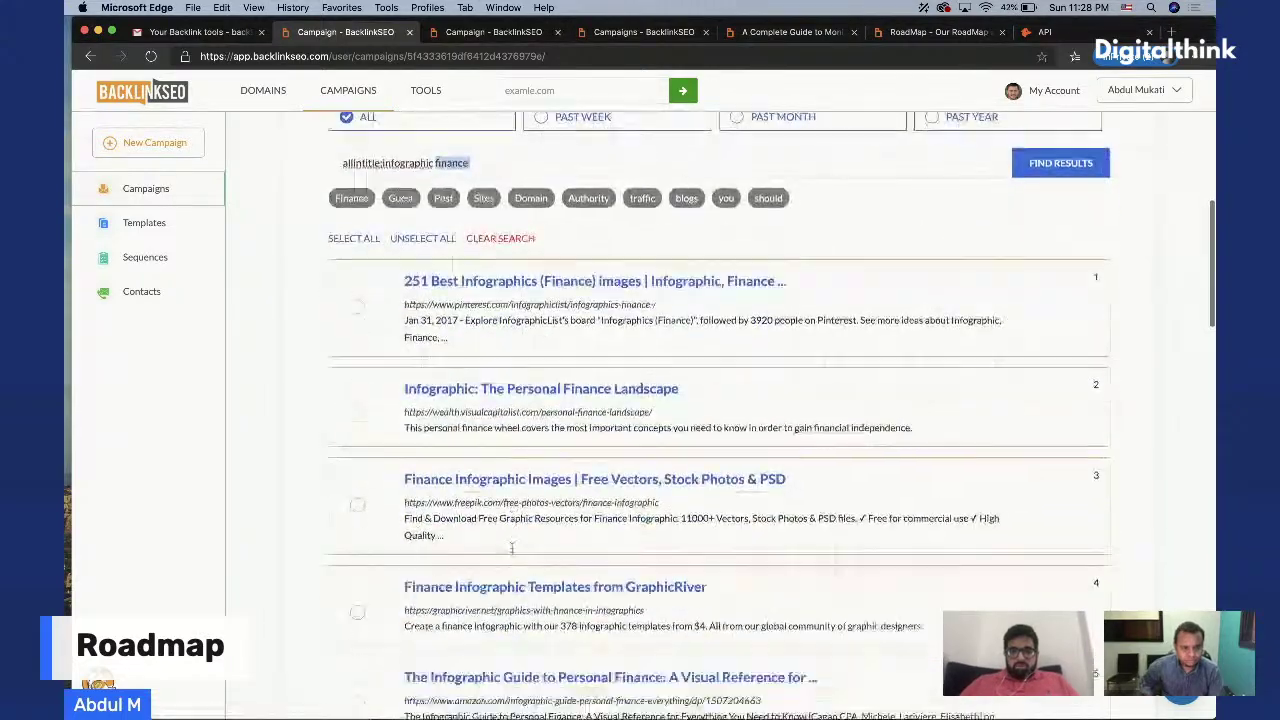
scroll(485, 543, down, 3)
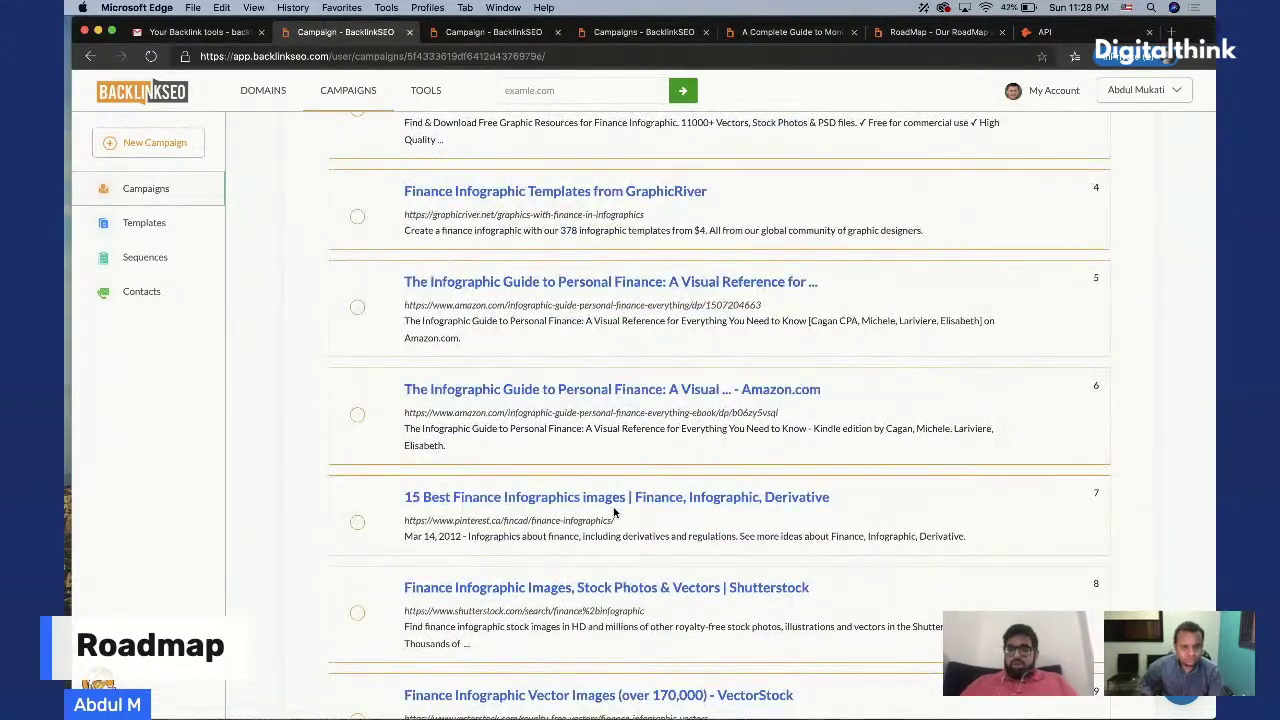
scroll(600, 505, down, 2)
scroll(614, 512, down, 6)
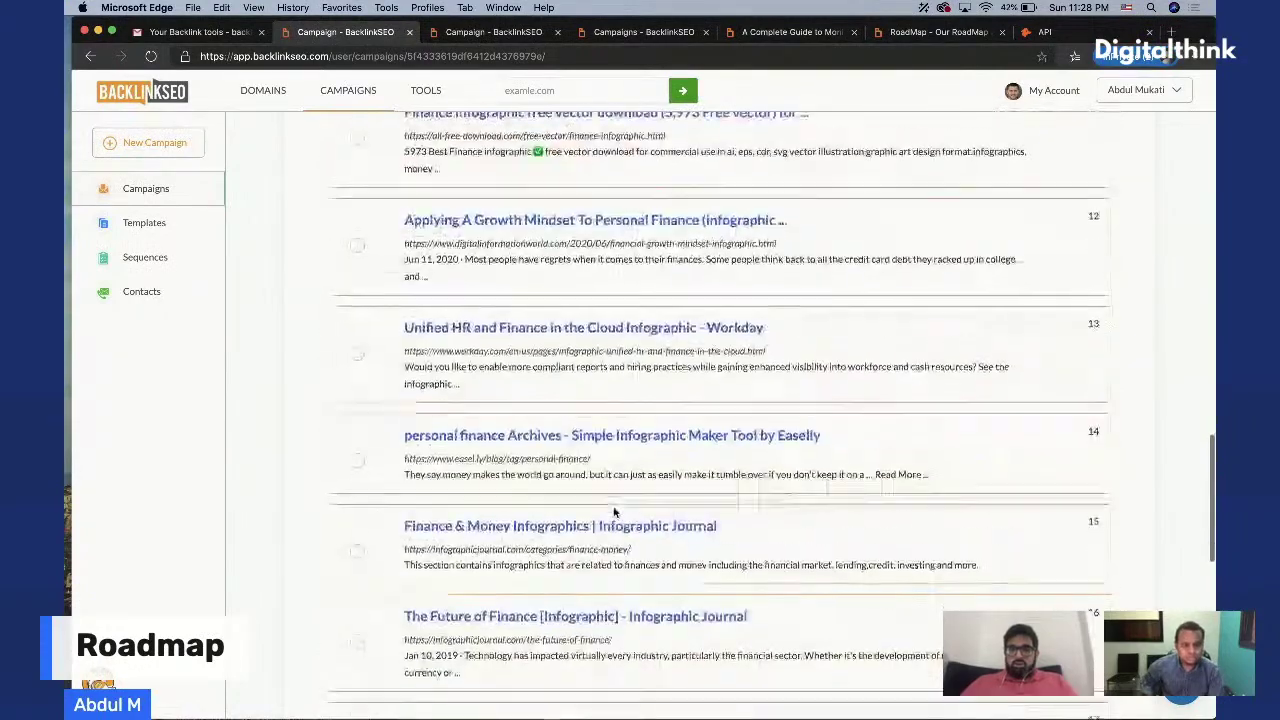
scroll(614, 512, down, 1)
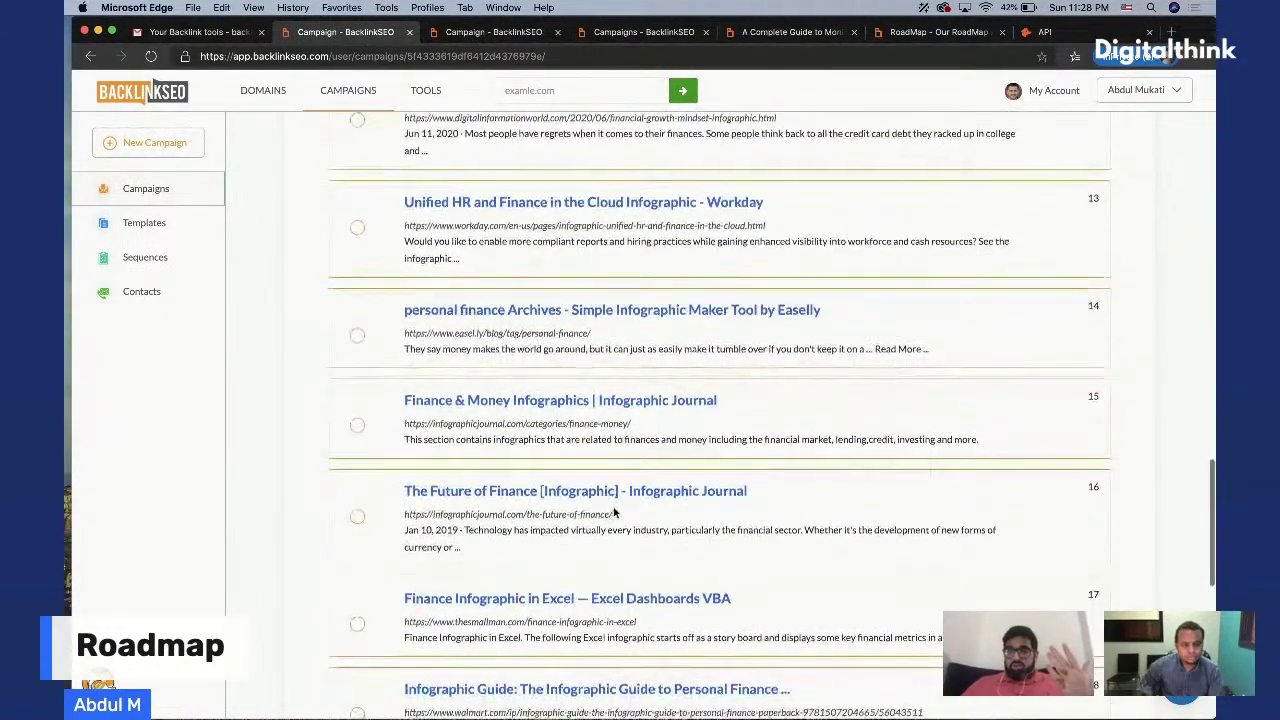
scroll(614, 512, down, 2)
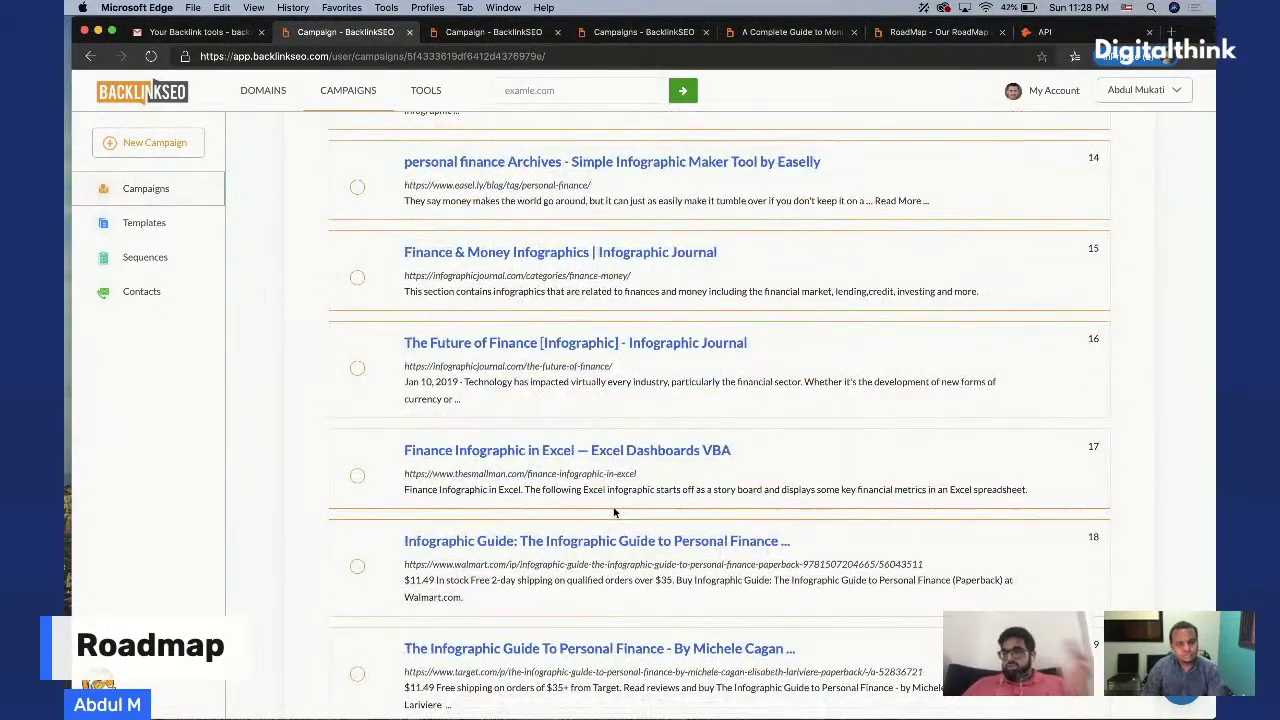
scroll(614, 512, down, 2)
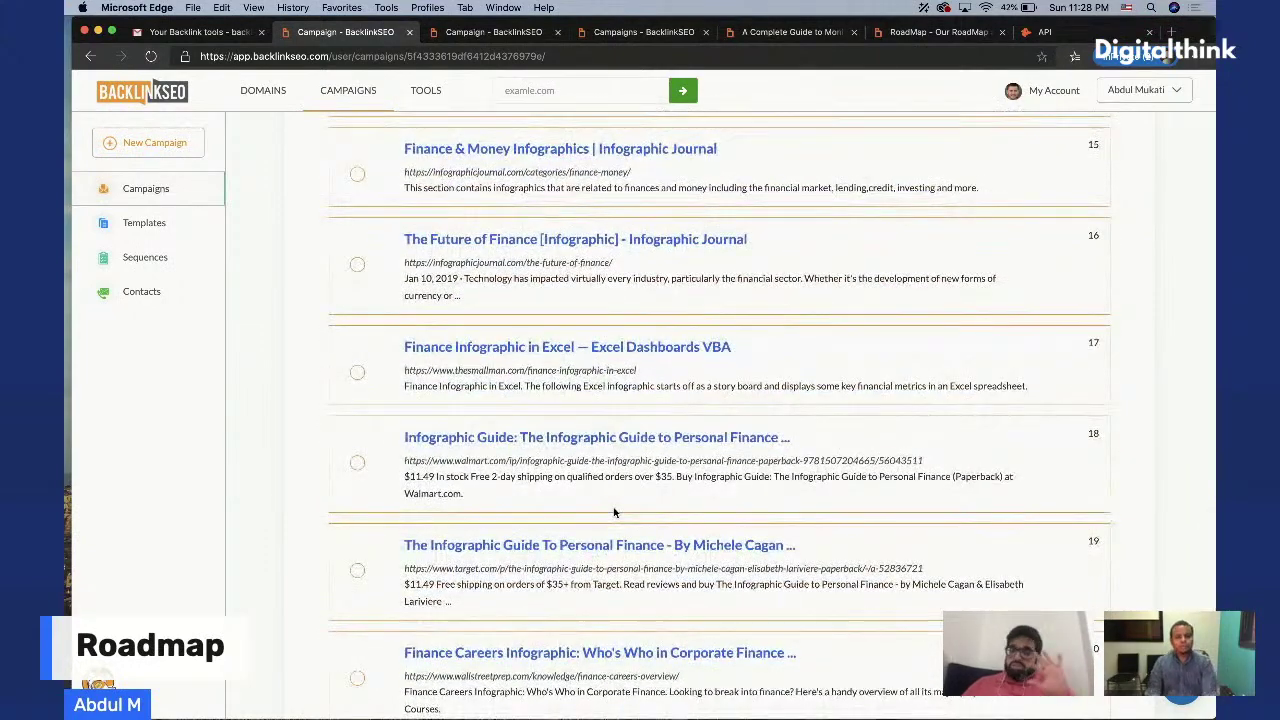
scroll(614, 512, up, 15)
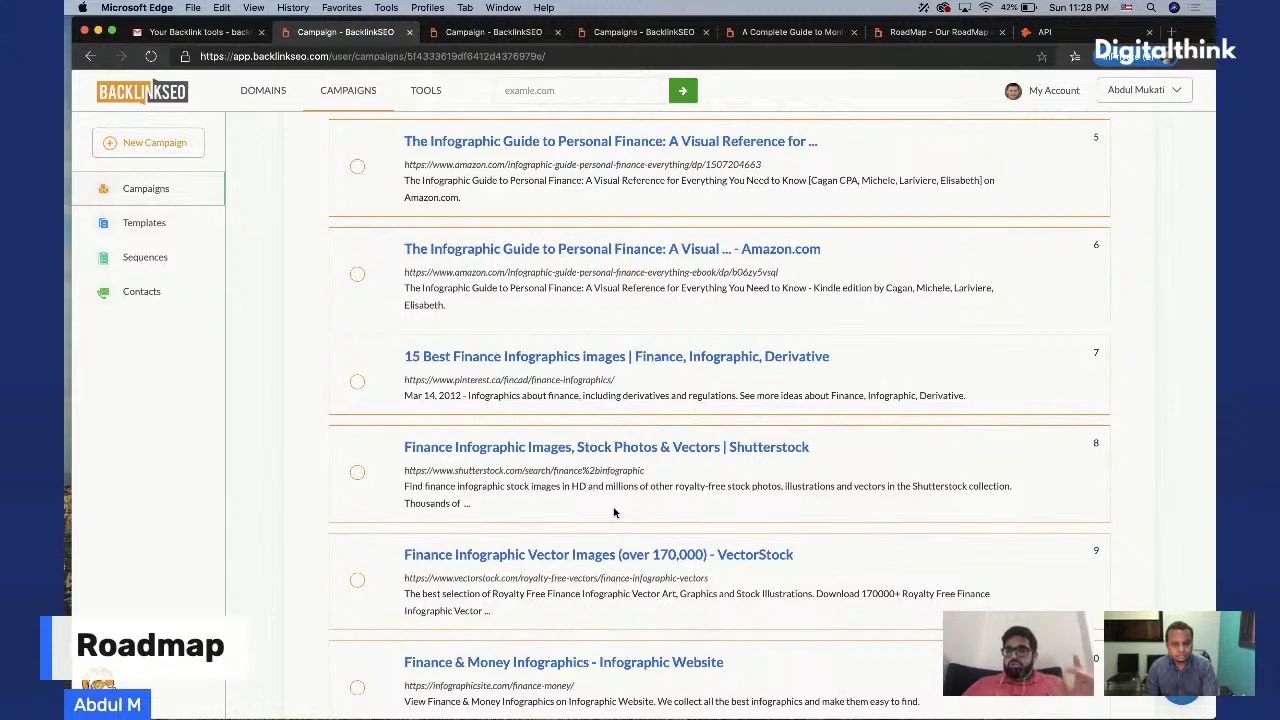
scroll(614, 512, up, 2)
scroll(650, 470, down, 8)
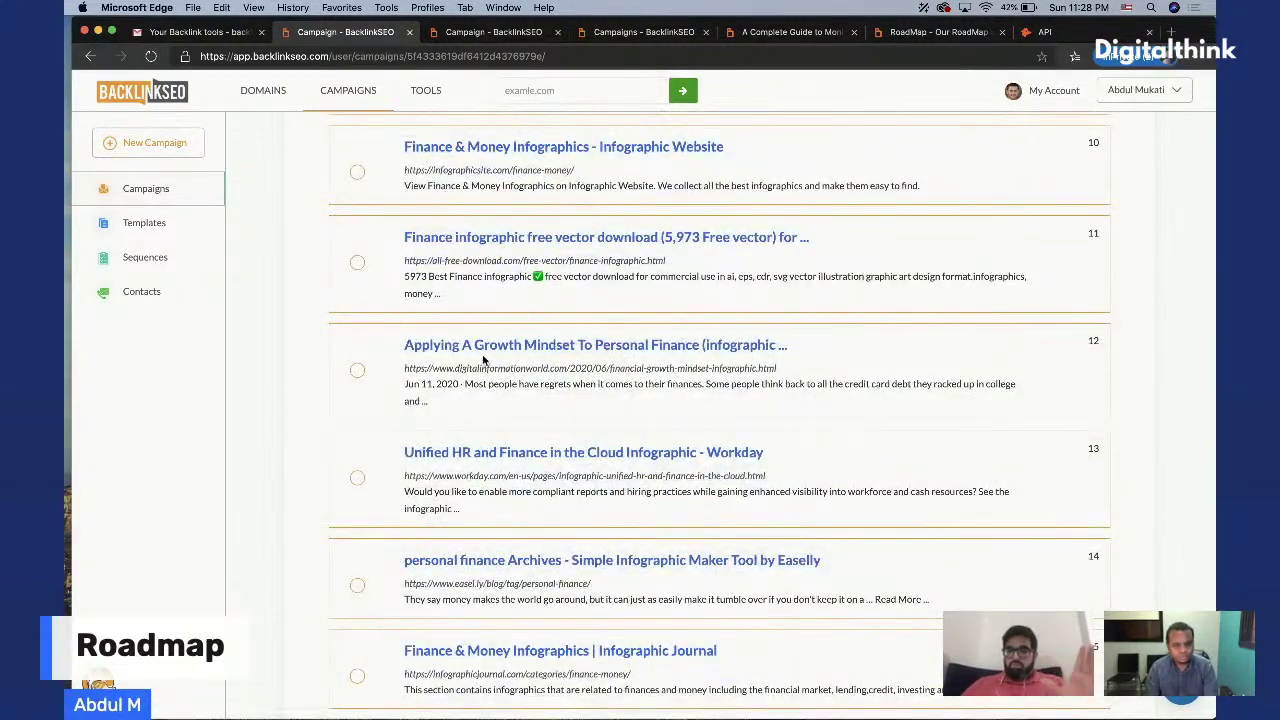
drag(414, 346, 762, 362)
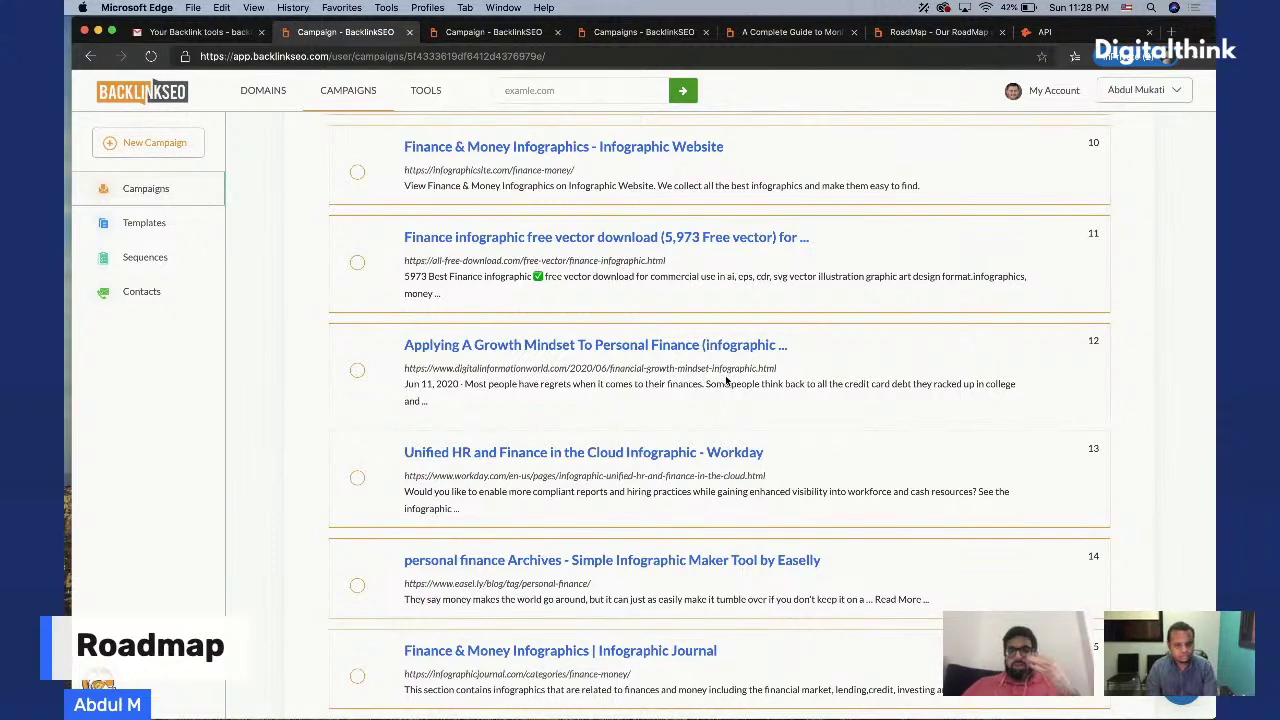
scroll(727, 381, up, 20)
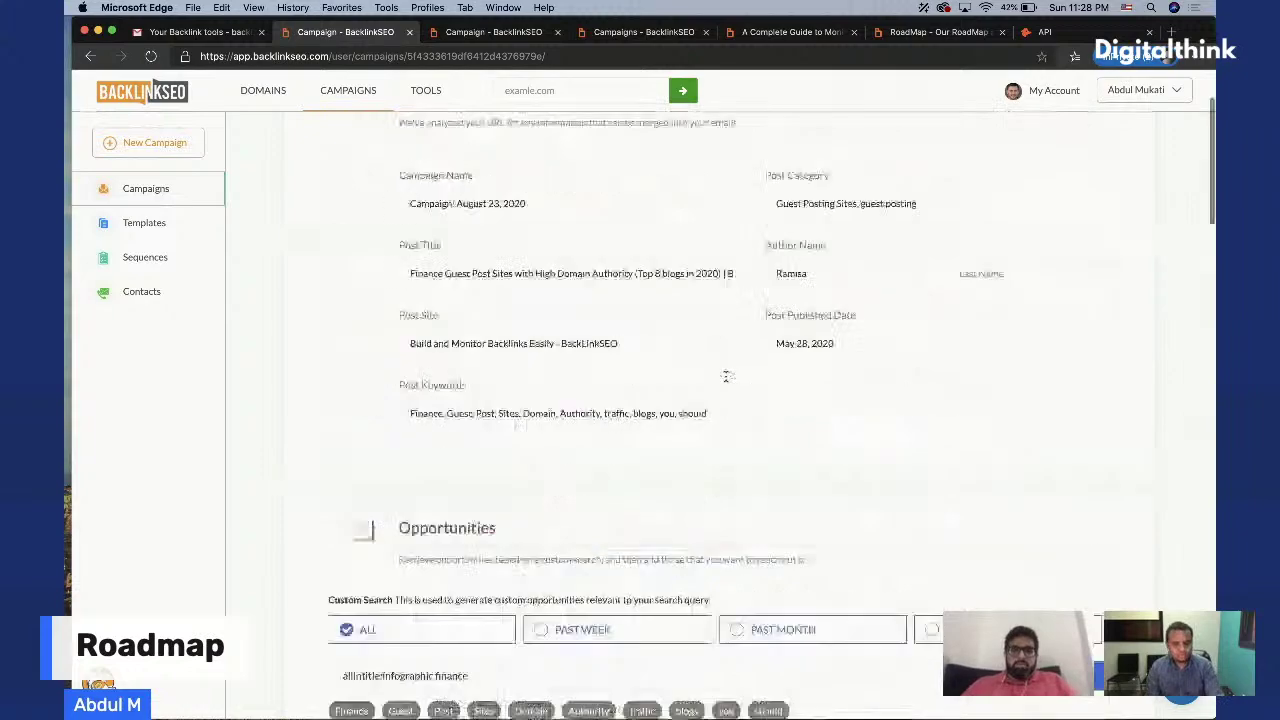
Switch to the BacklinkSEO RoadMap page and look across its overview board to the Testing and Done columns
click(930, 33)
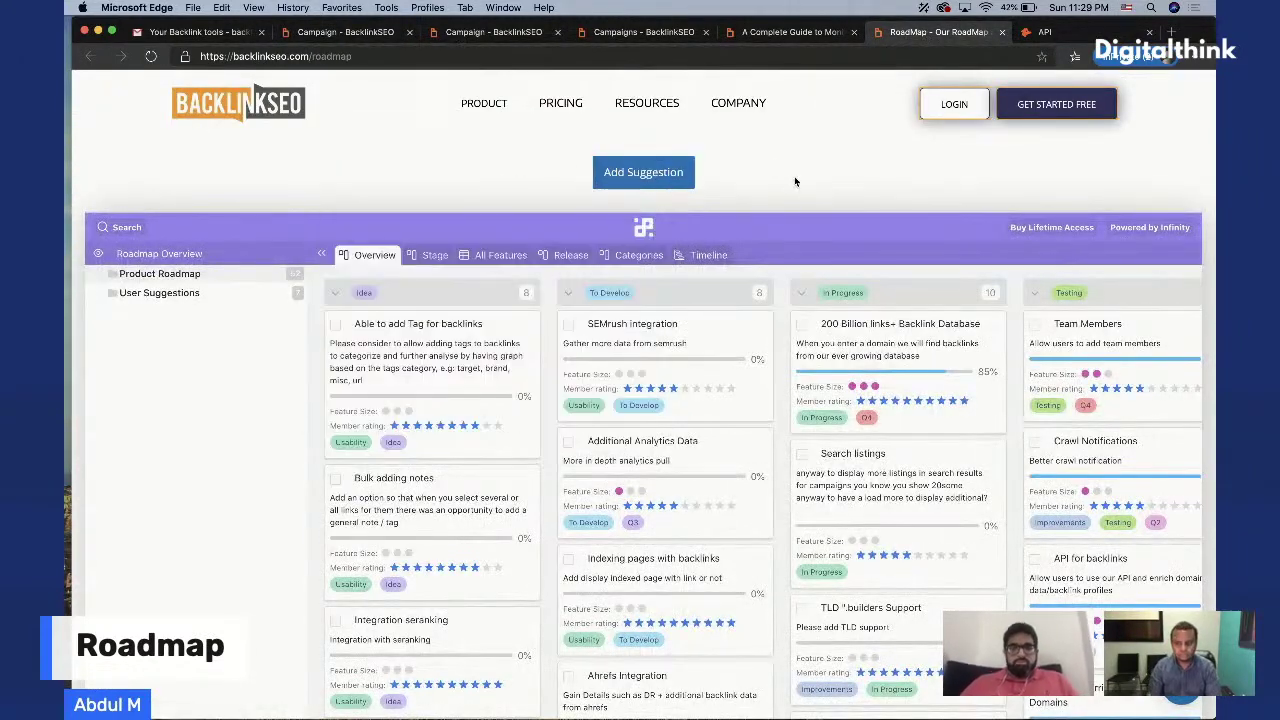
scroll(799, 200, down, 1)
scroll(801, 230, down, 1)
scroll(824, 378, right, 5)
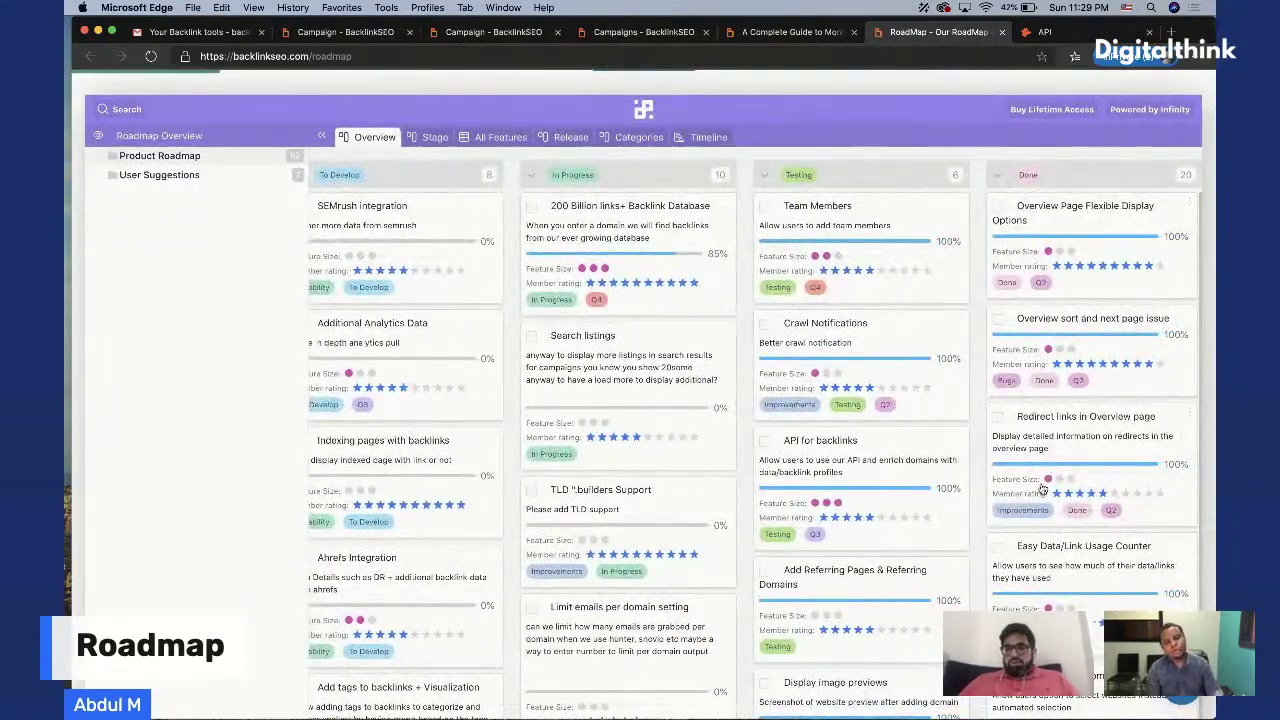
Look over the roadmap's In Progress column, from the backlink database card down to Show recent changes overtime
scroll(720, 352, left, 1)
scroll(722, 354, left, 1)
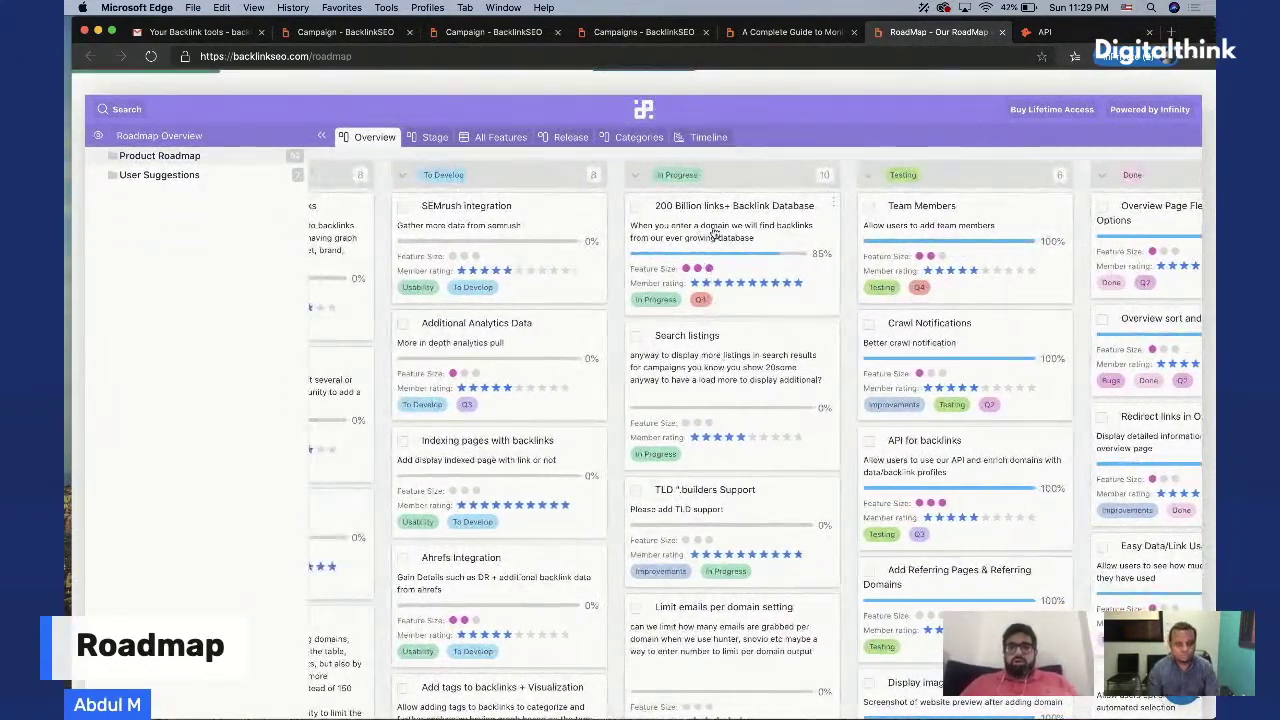
scroll(717, 420, down, 10)
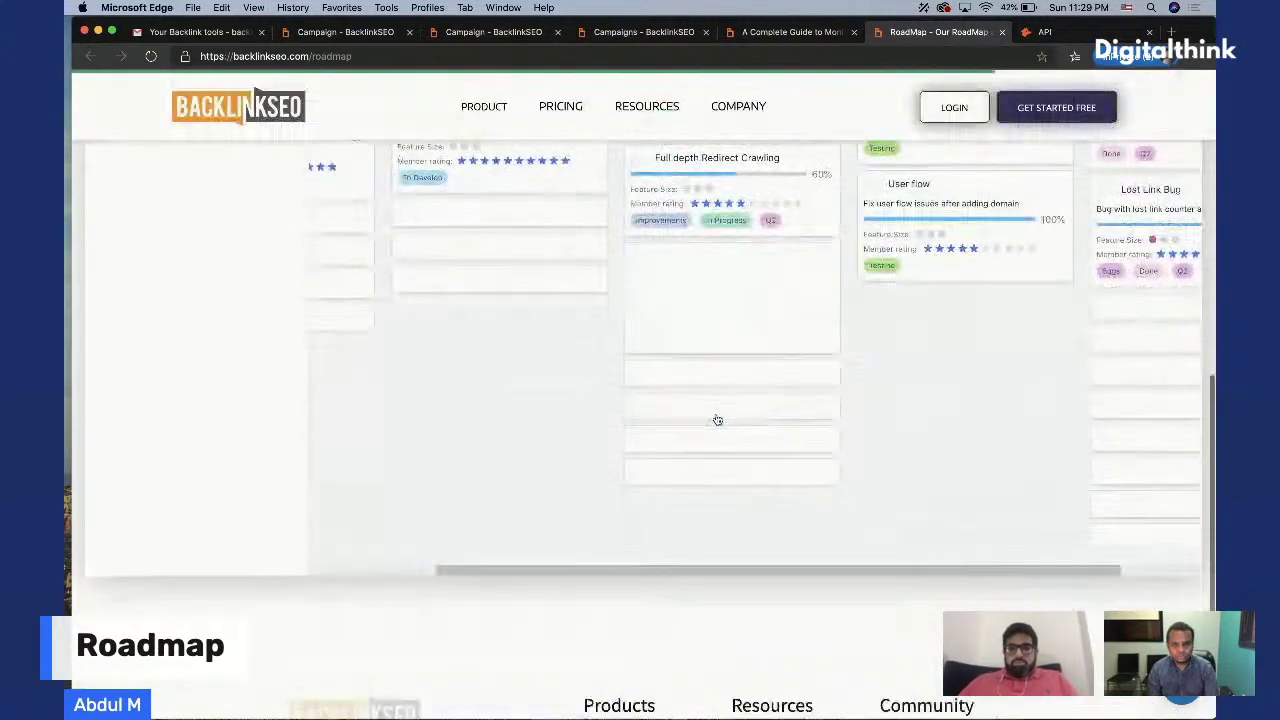
scroll(745, 410, down, 3)
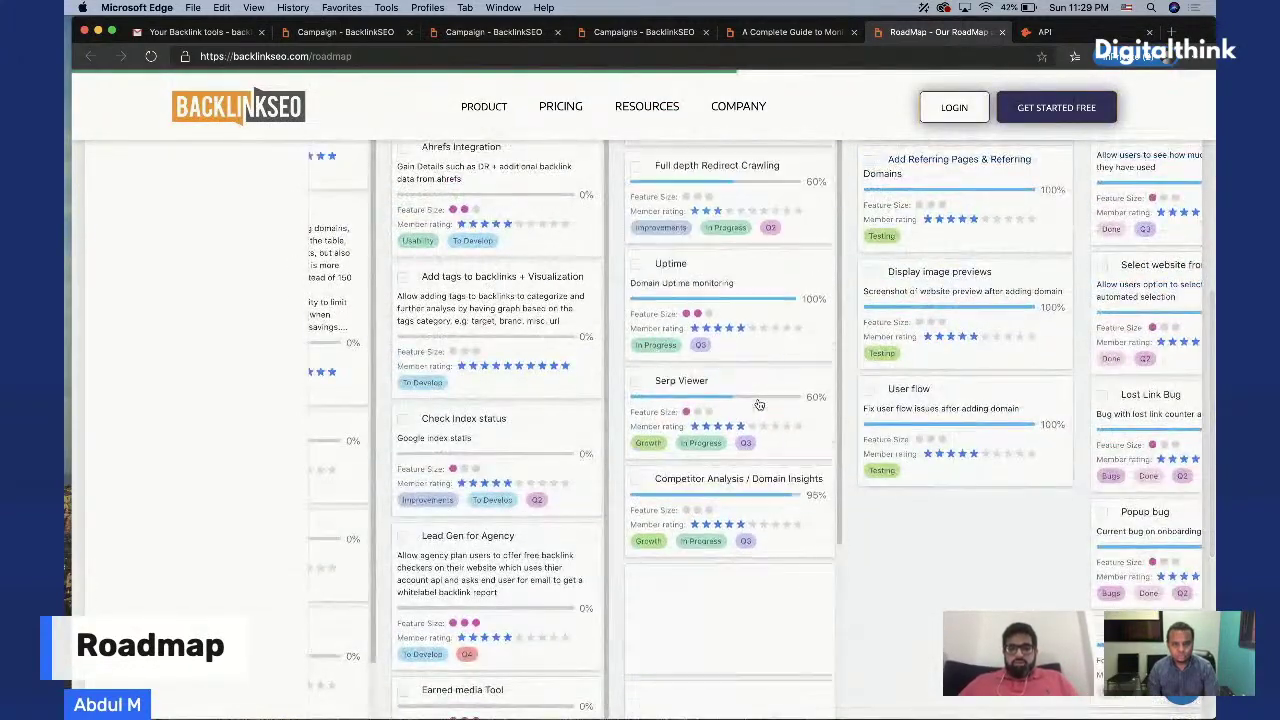
scroll(889, 554, down, 2)
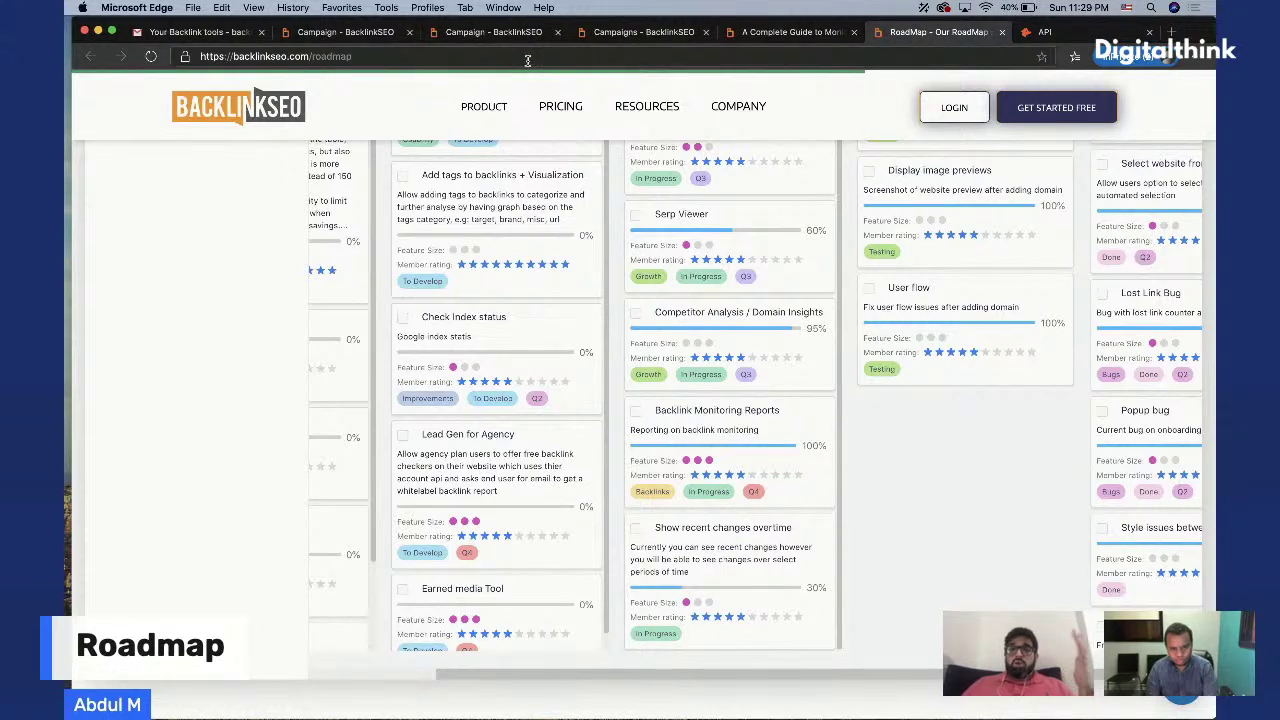
Switch to the BacklinkSEO campaigns page and open the ranktoday project from the domains list
click(614, 33)
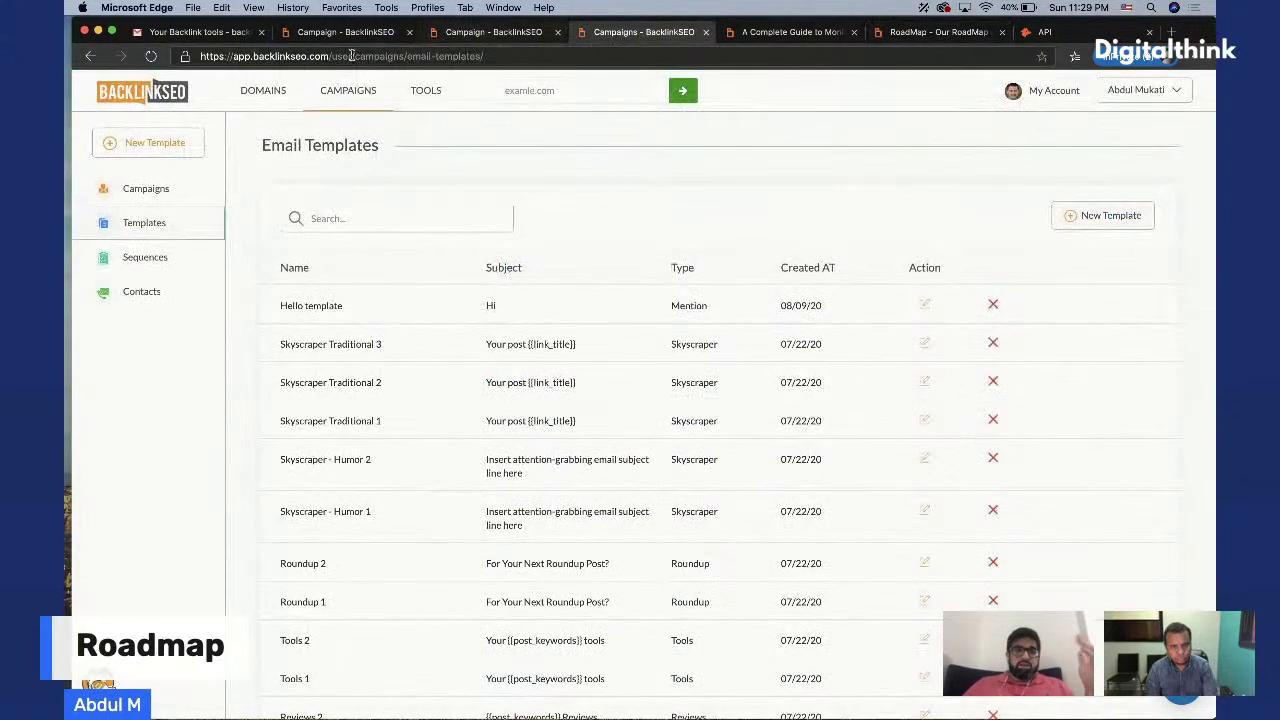
click(245, 94)
scroll(335, 540, down, 10)
scroll(335, 540, down, 10)
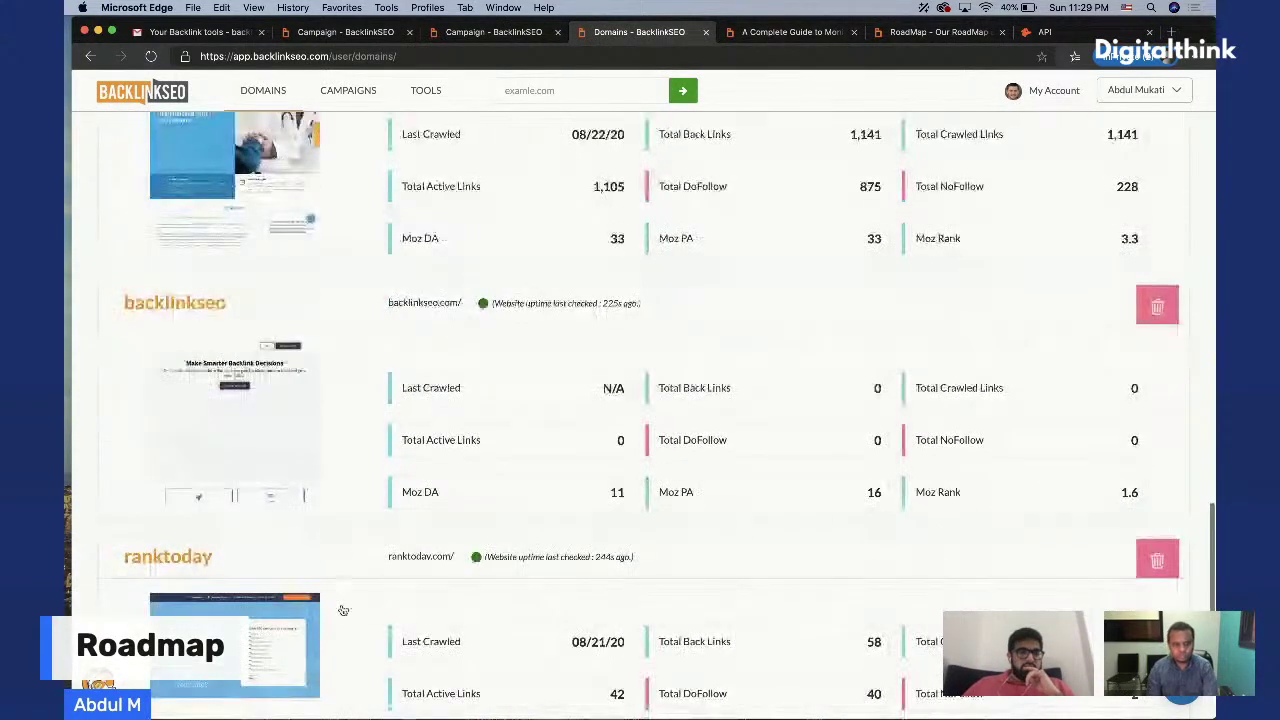
click(343, 634)
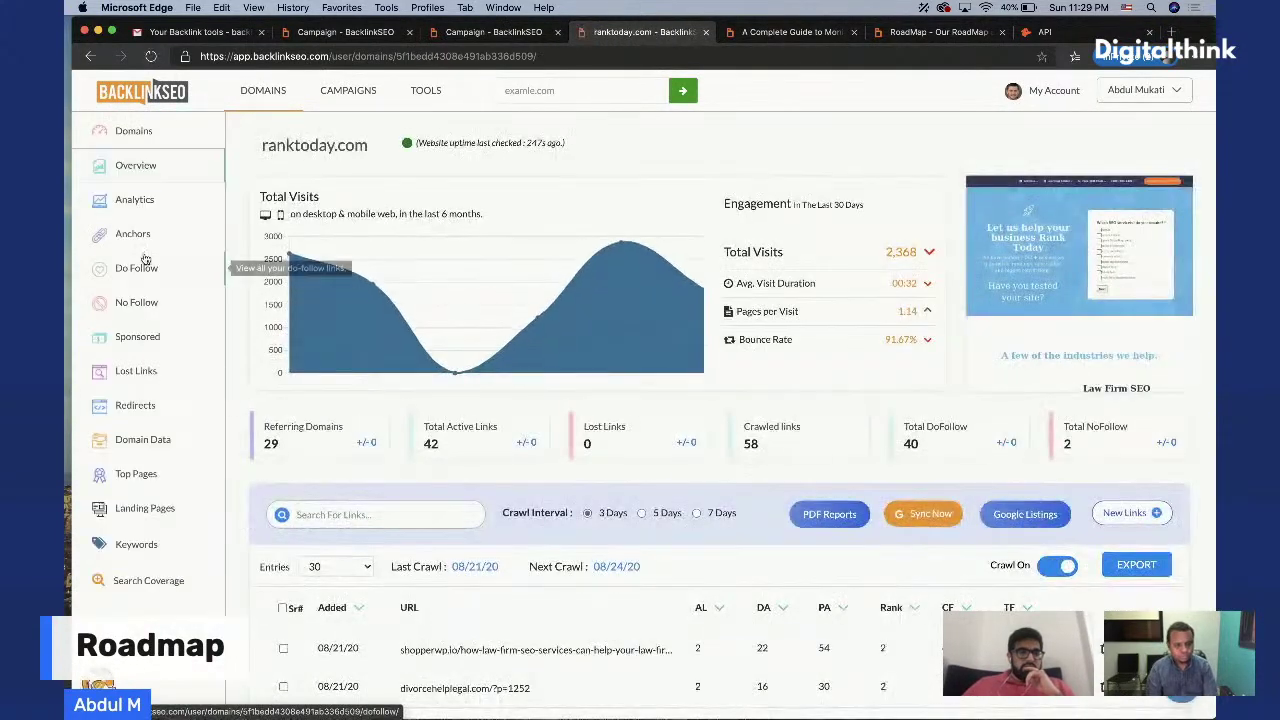
Examine ranktoday.com's analytics charts, including its backlinks and active, inactive and dofollow links, and open its landing pages report
click(133, 203)
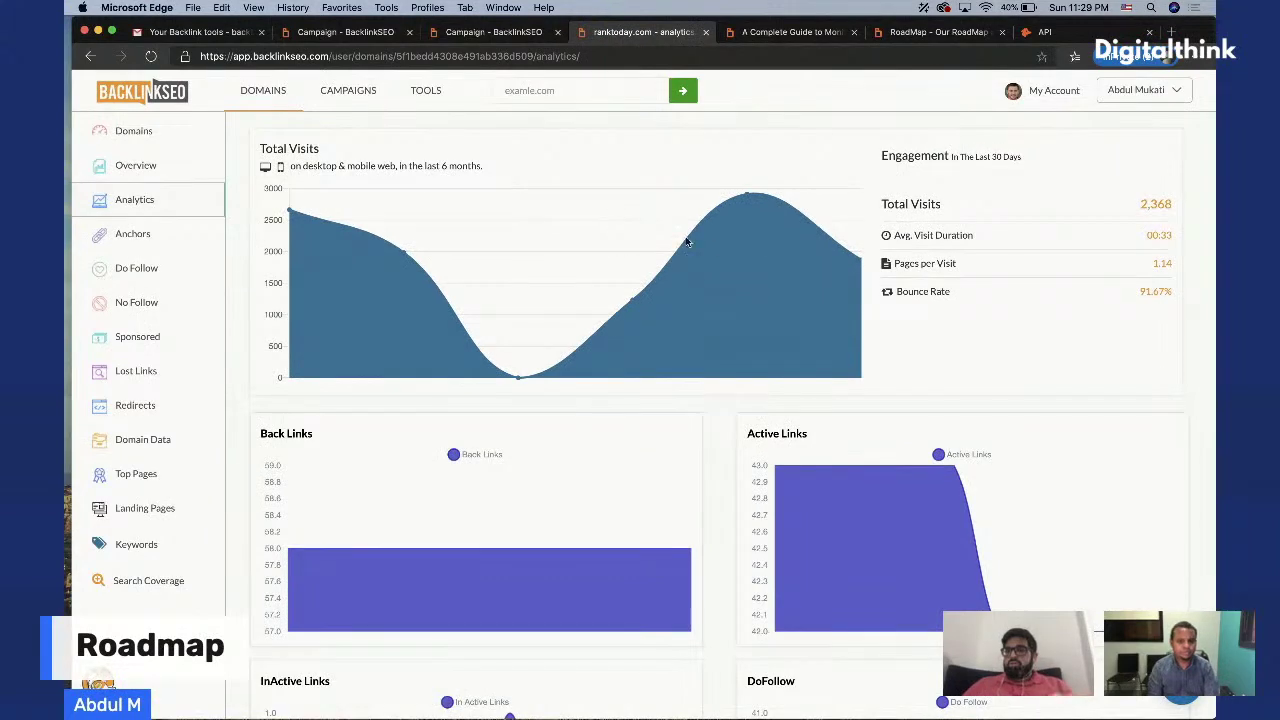
scroll(740, 400, down, 3)
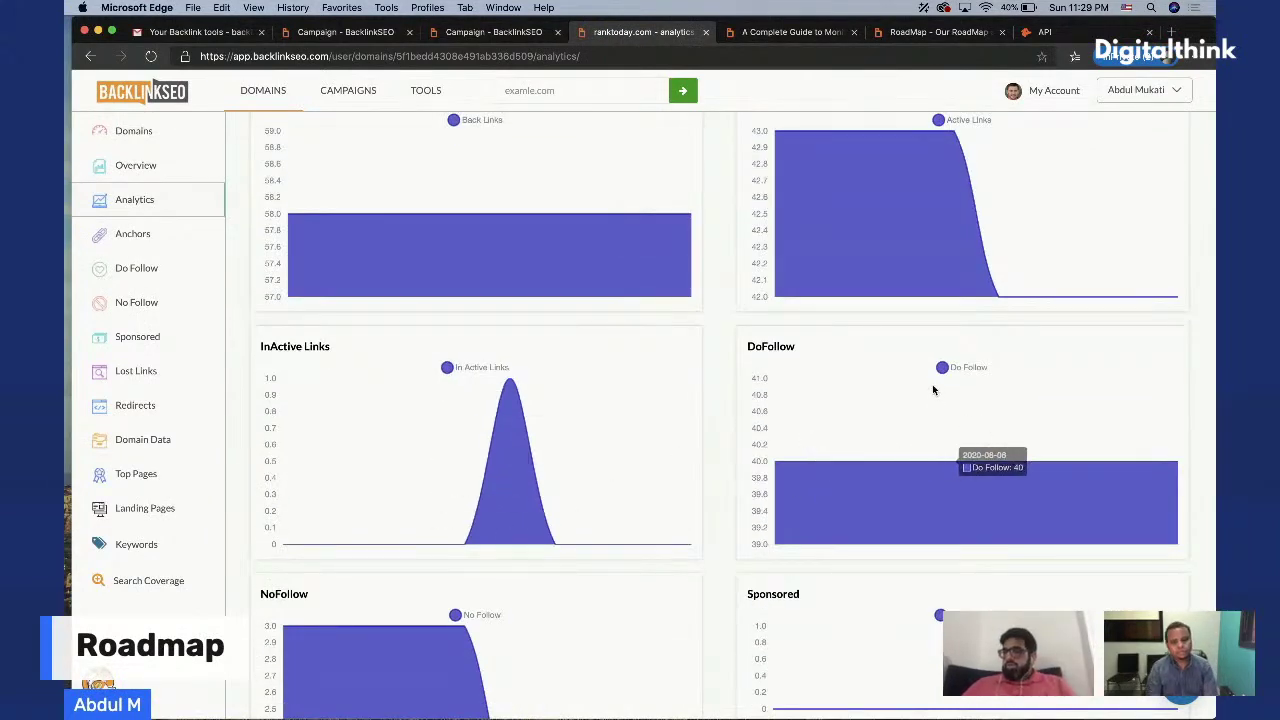
scroll(932, 390, up, 1)
scroll(932, 390, down, 1)
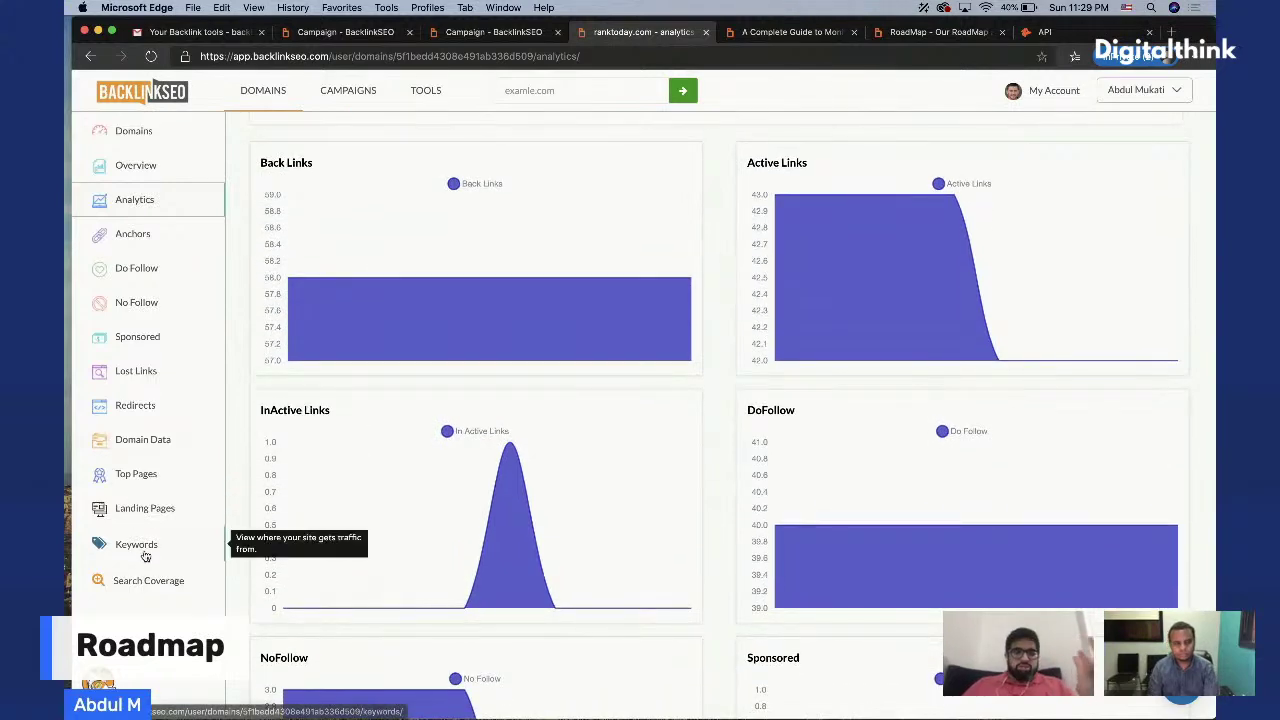
click(155, 507)
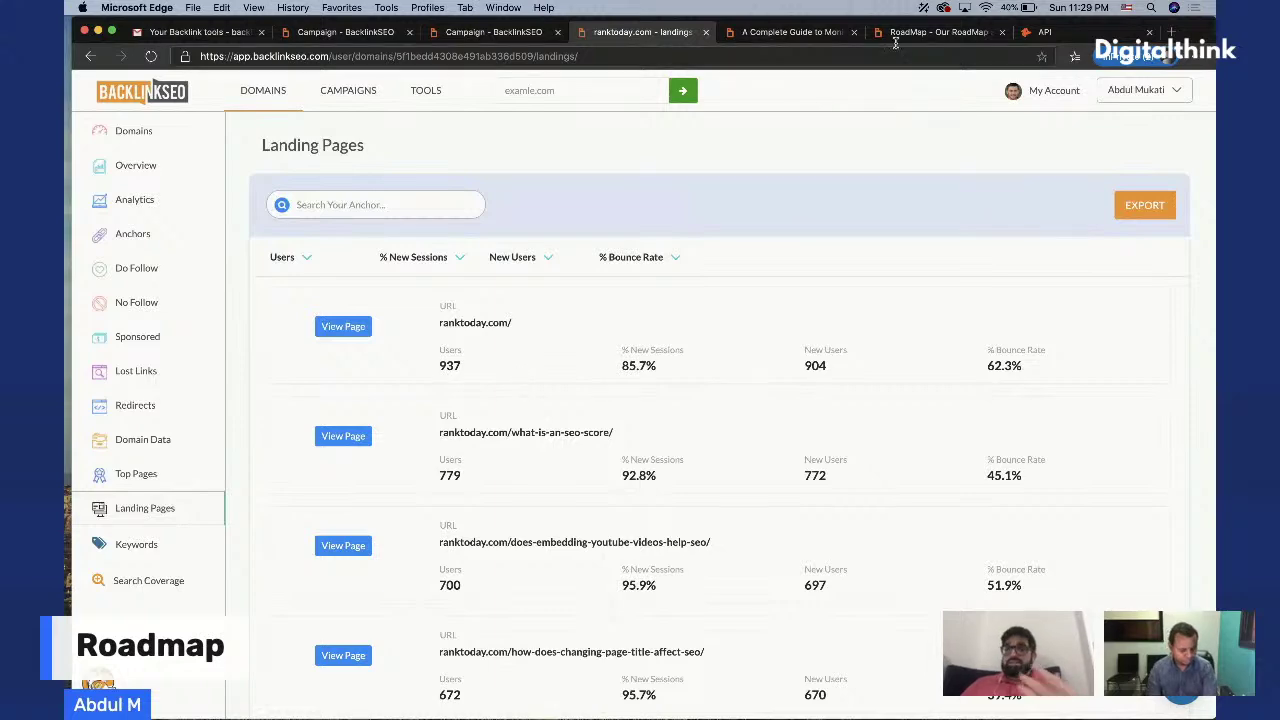
Return to the RoadMap page and examine the Show recent changes overtime and Backlink Monitoring Reports cards
click(935, 32)
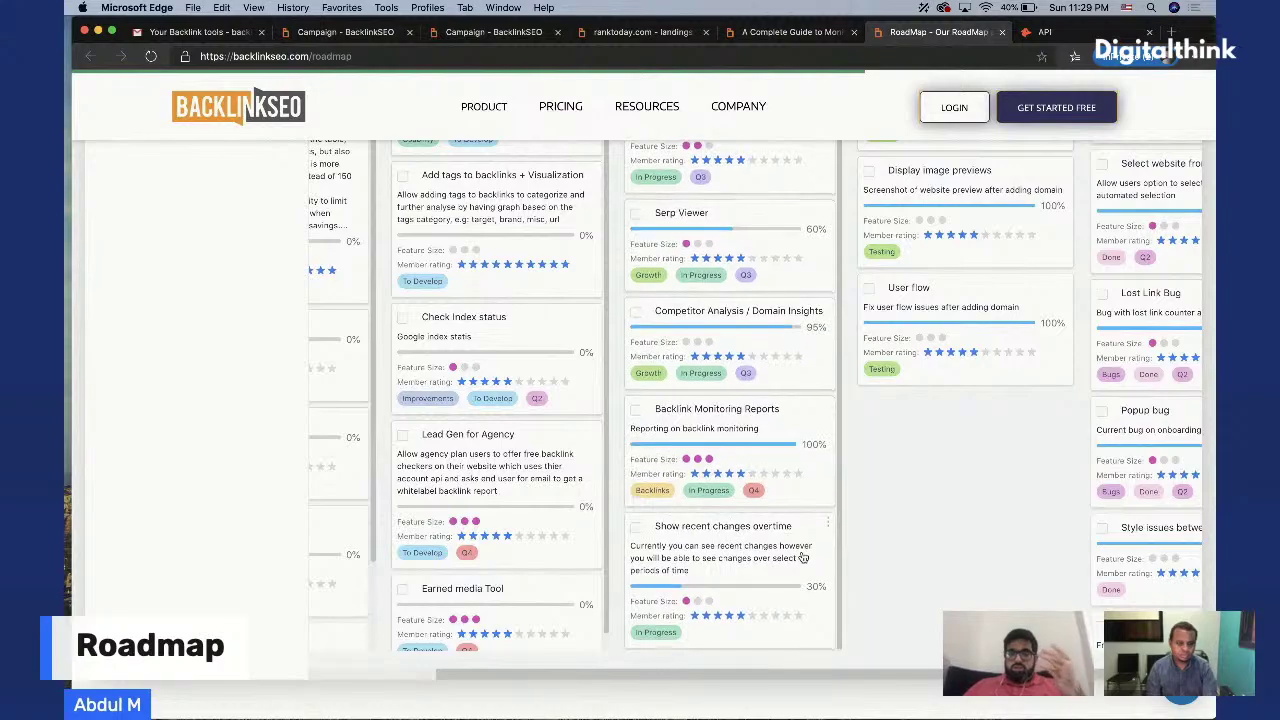
scroll(800, 463, up, 1)
scroll(800, 463, up, 5)
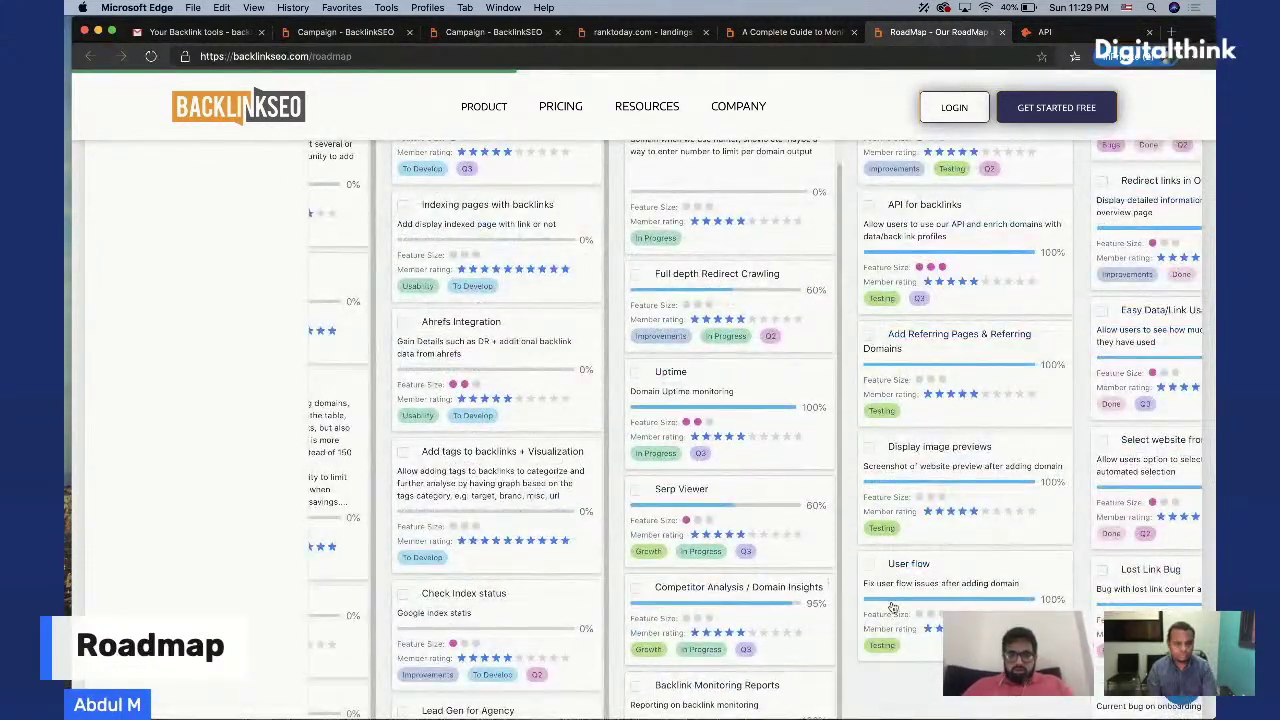
scroll(888, 600, down, 5)
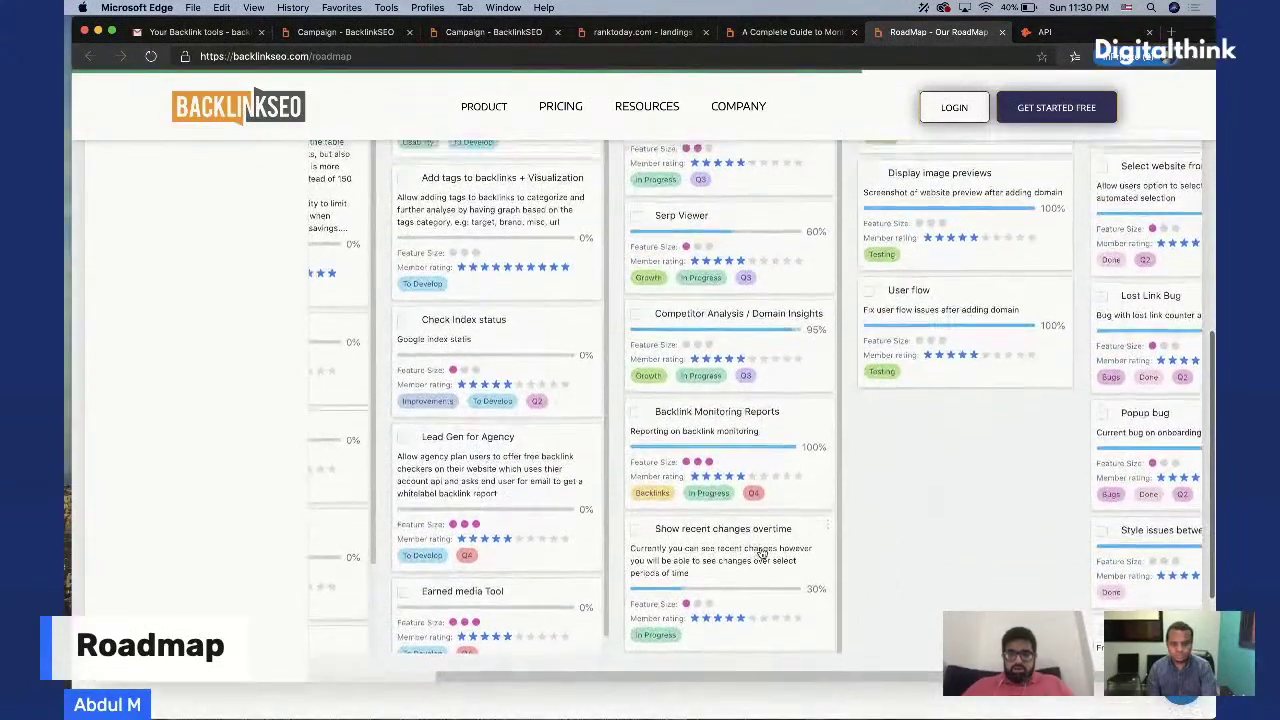
scroll(730, 510, up, 1)
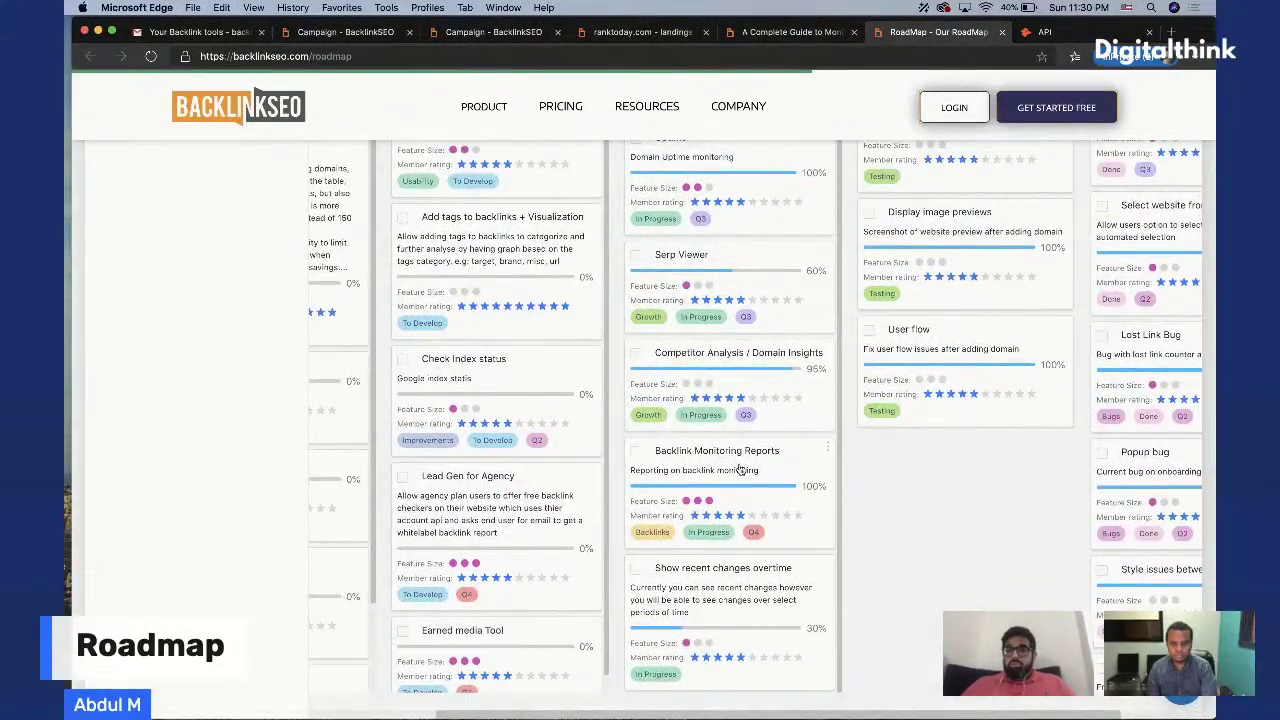
Go back to the domains list and open the PDF report form for verifybee.com, skipping the Google sync
click(795, 34)
click(605, 32)
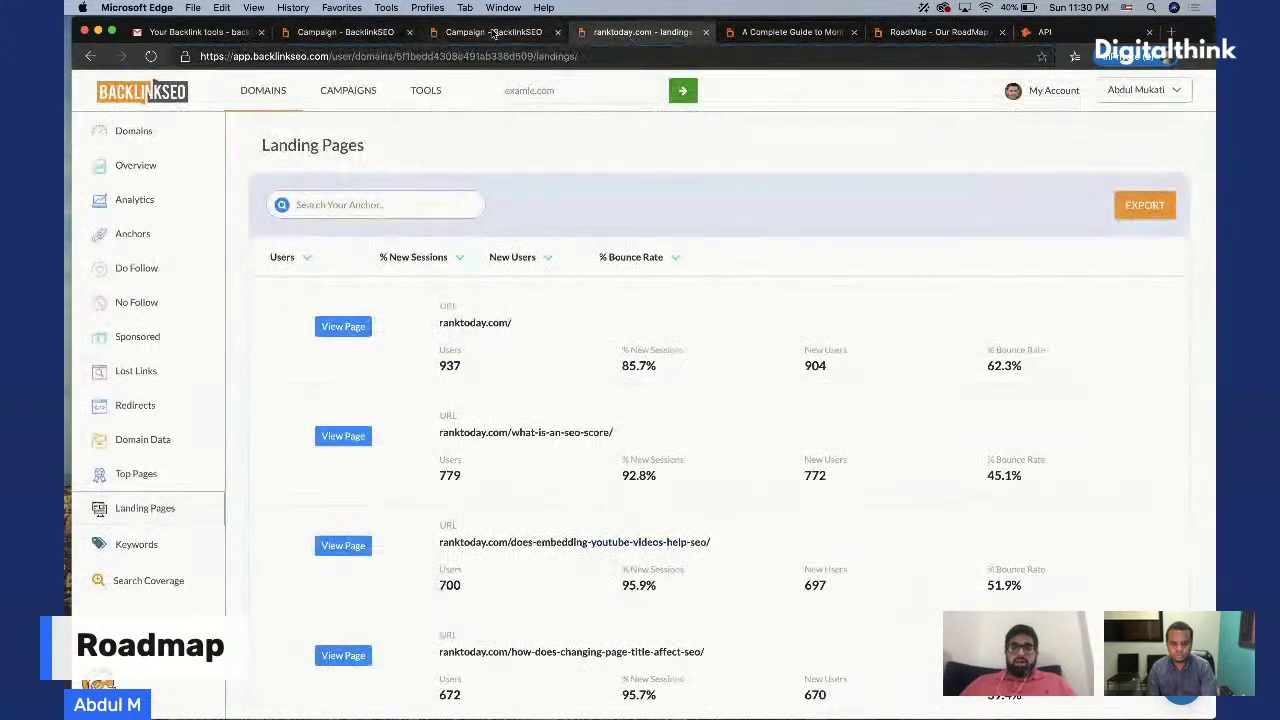
click(160, 98)
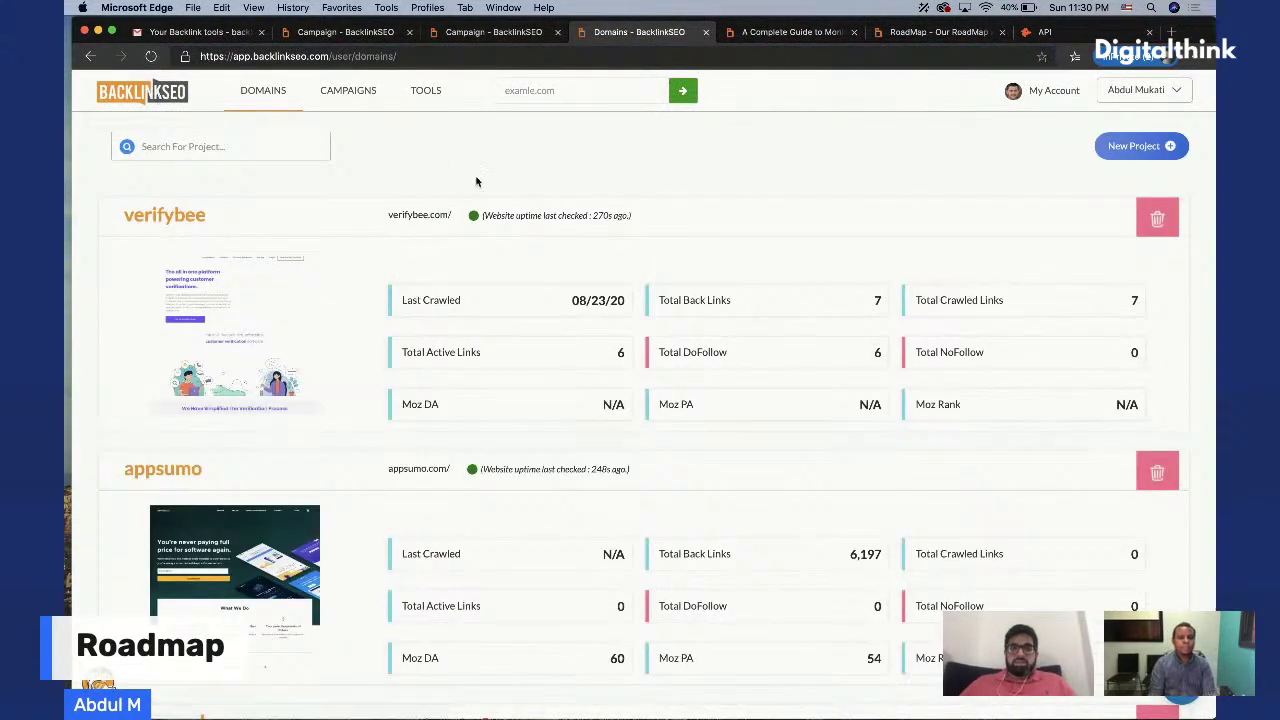
click(362, 263)
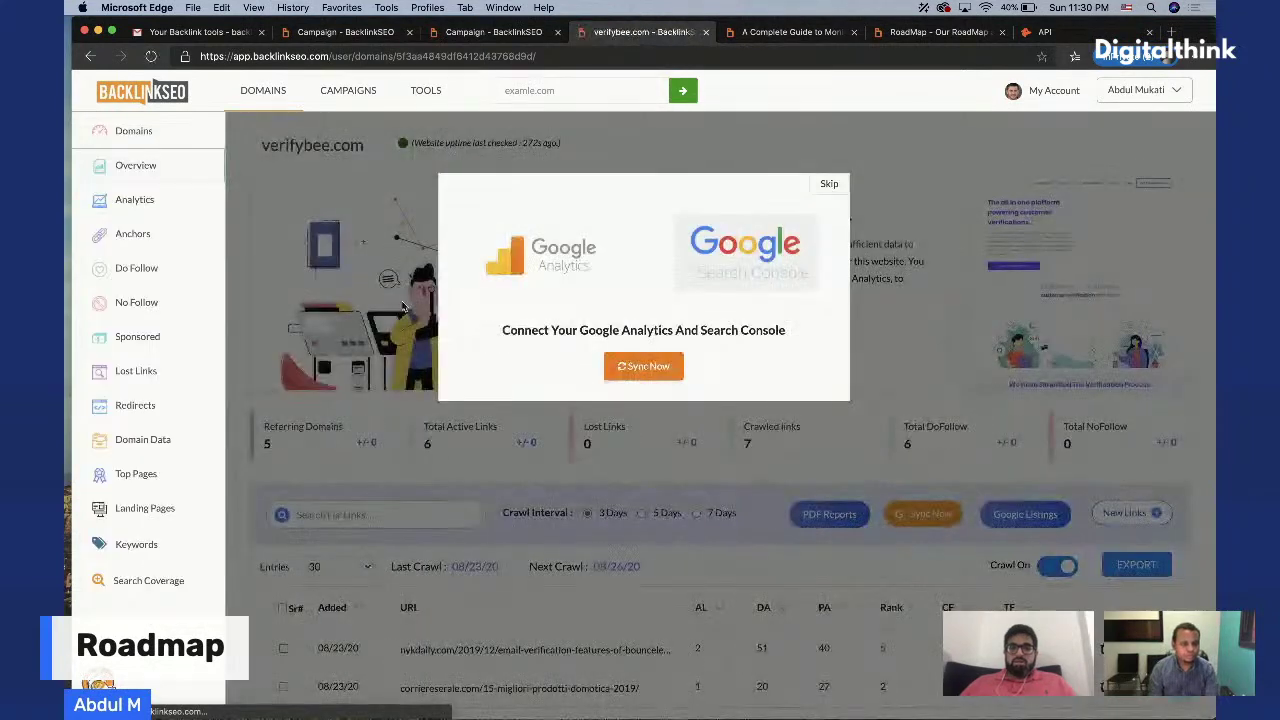
click(829, 186)
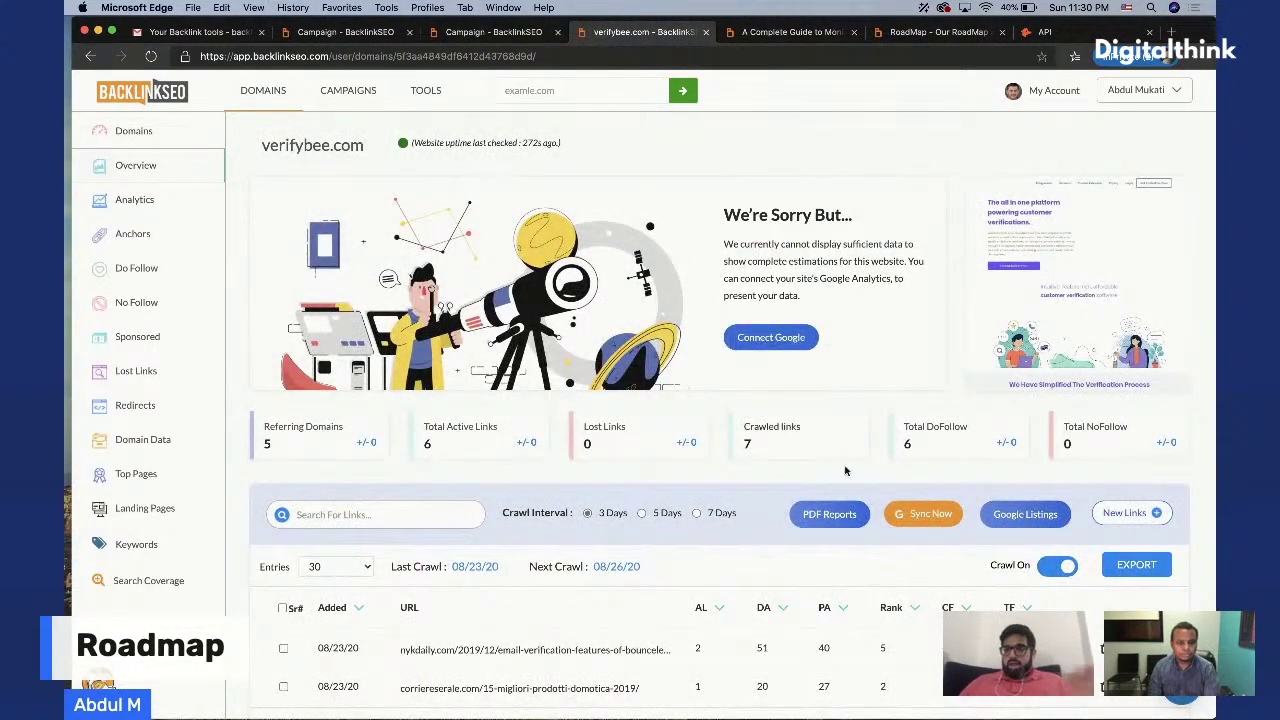
click(827, 514)
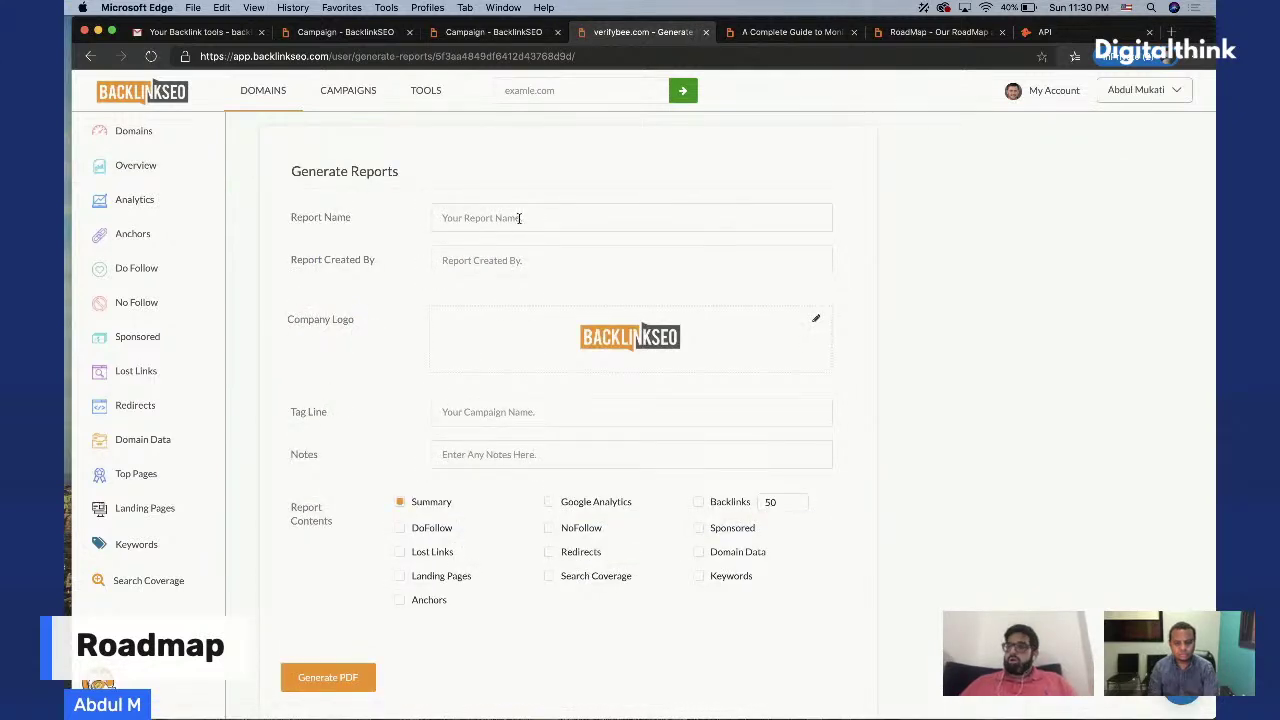
click(519, 218)
text(Title)
click(402, 528)
click(401, 552)
click(401, 576)
click(403, 600)
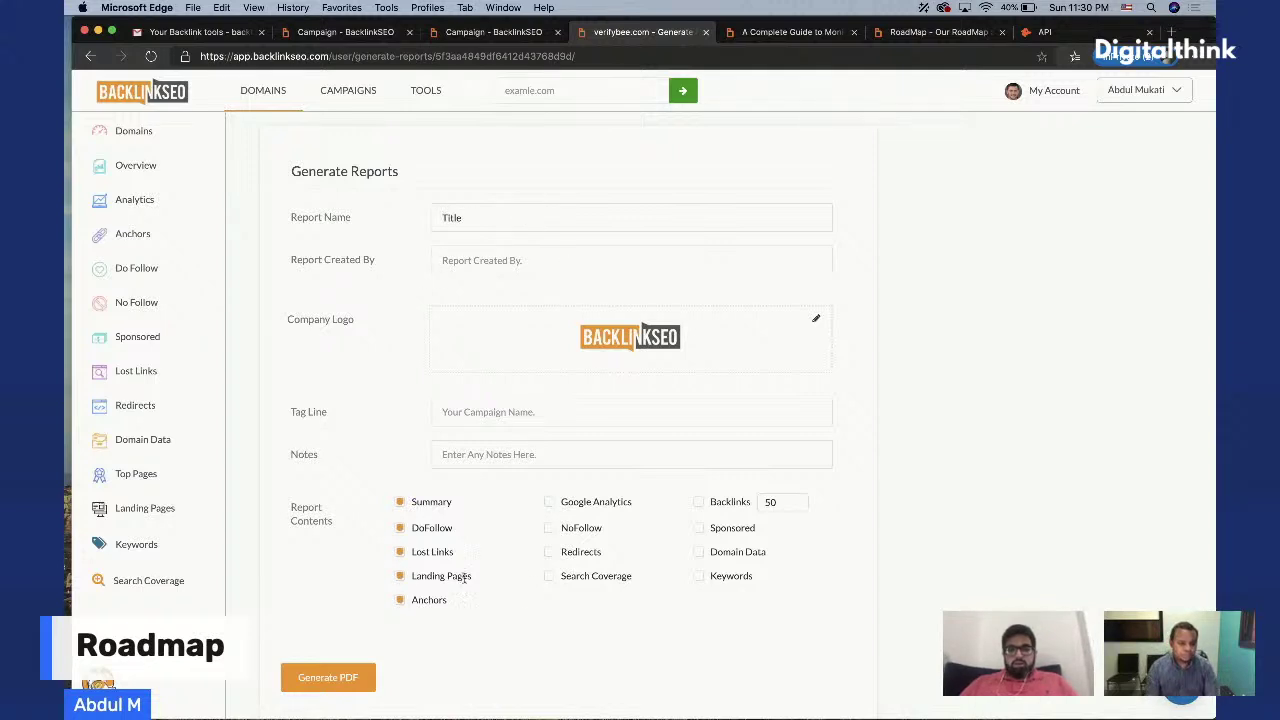
click(548, 577)
click(548, 552)
click(401, 531)
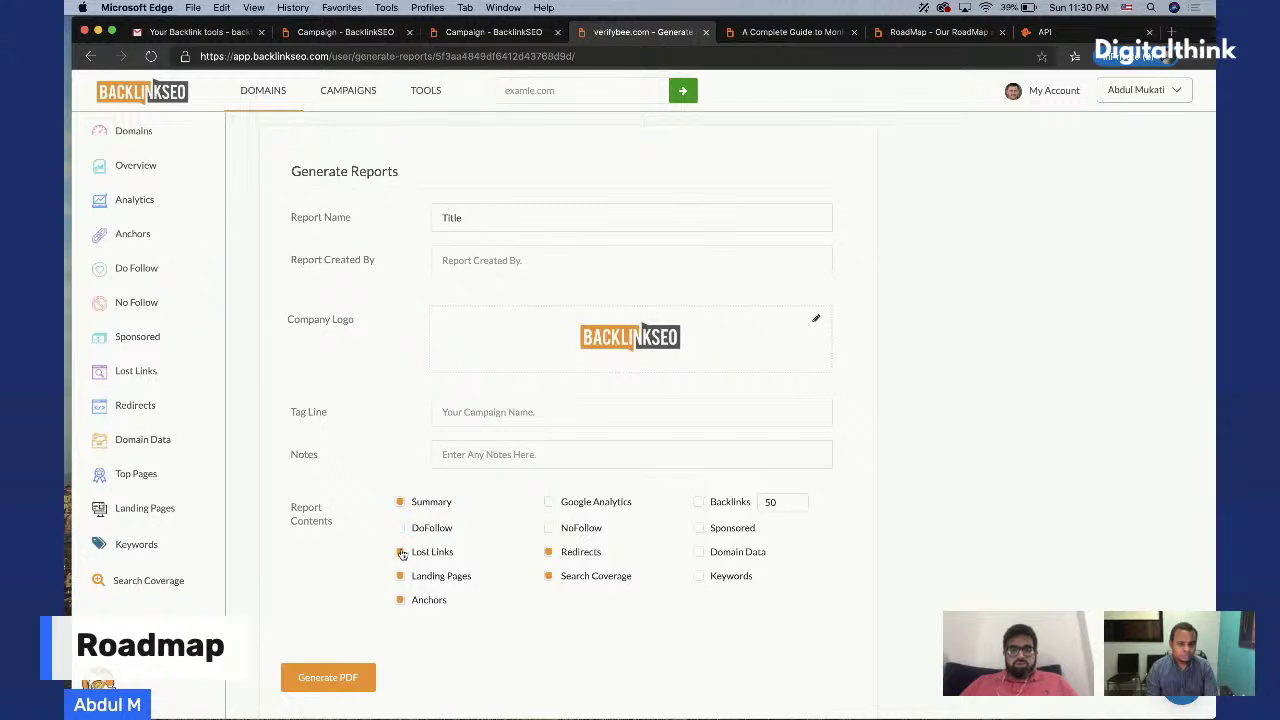
Return to the domains list and open the PDF report form for the ranktoday project
click(186, 92)
scroll(354, 599, down, 10)
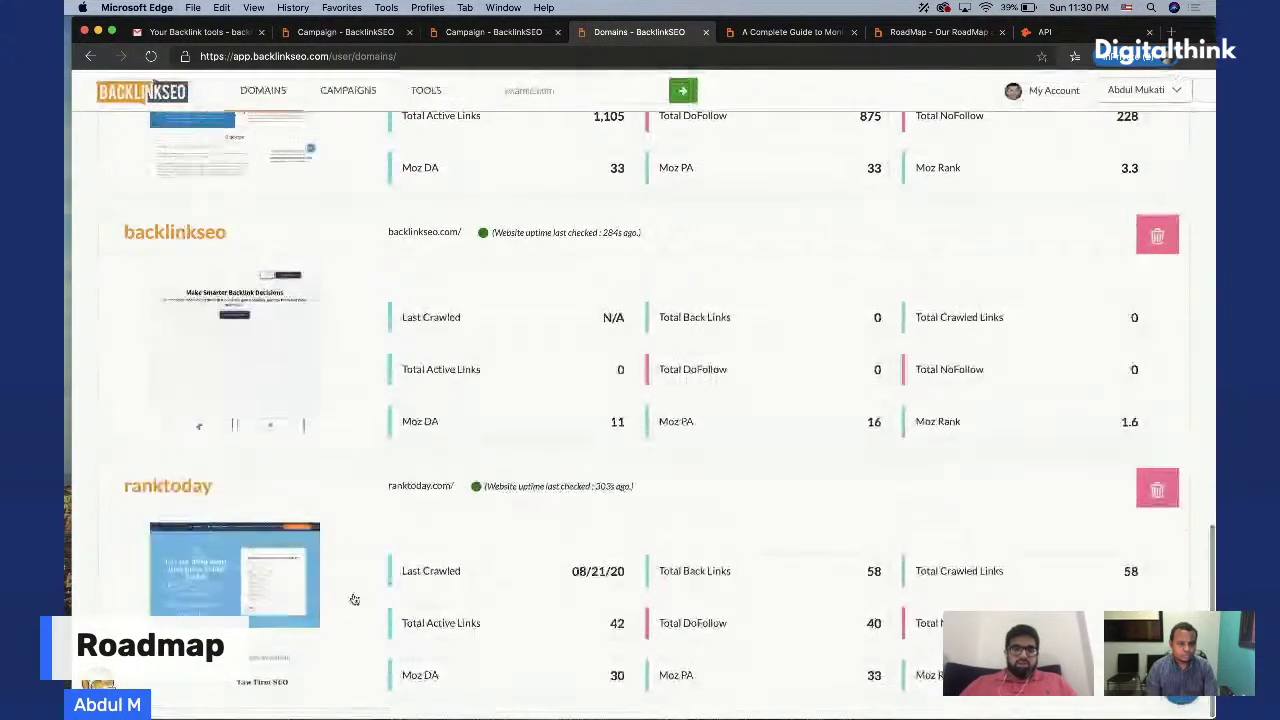
click(354, 599)
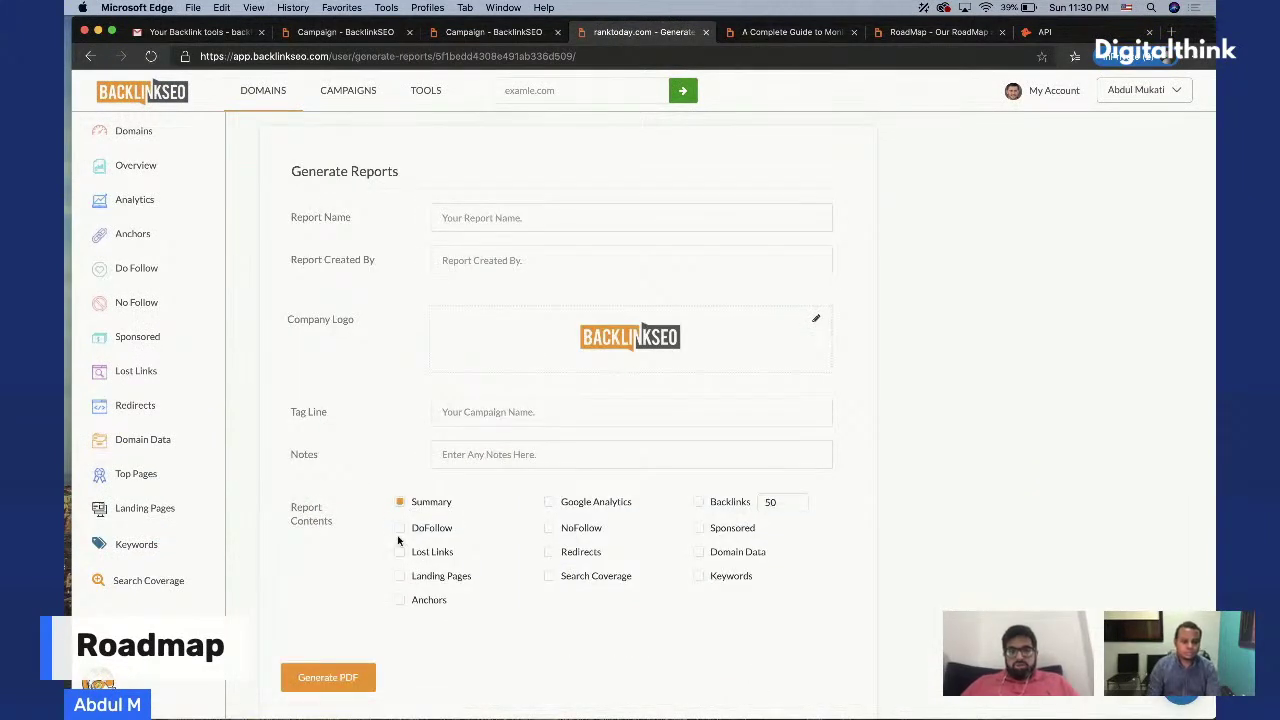
Add Landing Pages, DoFollow, Anchors, Search Coverage, Google Analytics, Backlinks and Keywords to the report contents
click(400, 577)
click(400, 528)
click(549, 502)
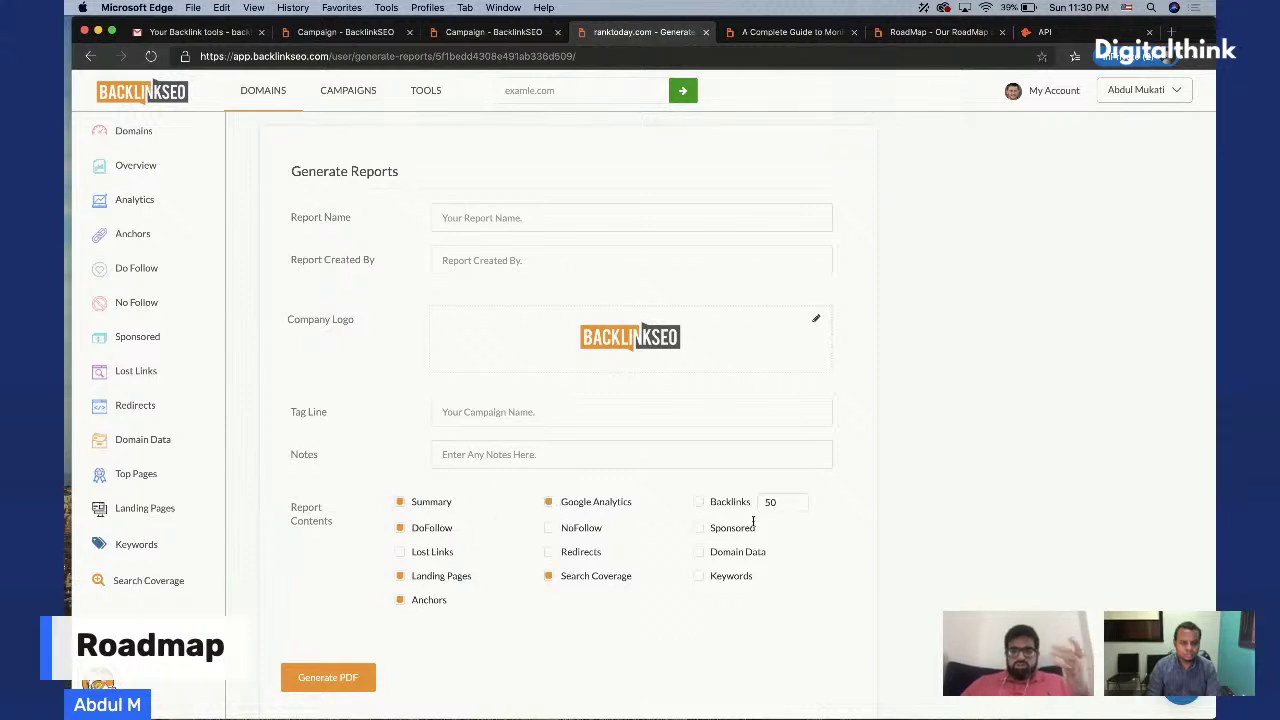
click(699, 503)
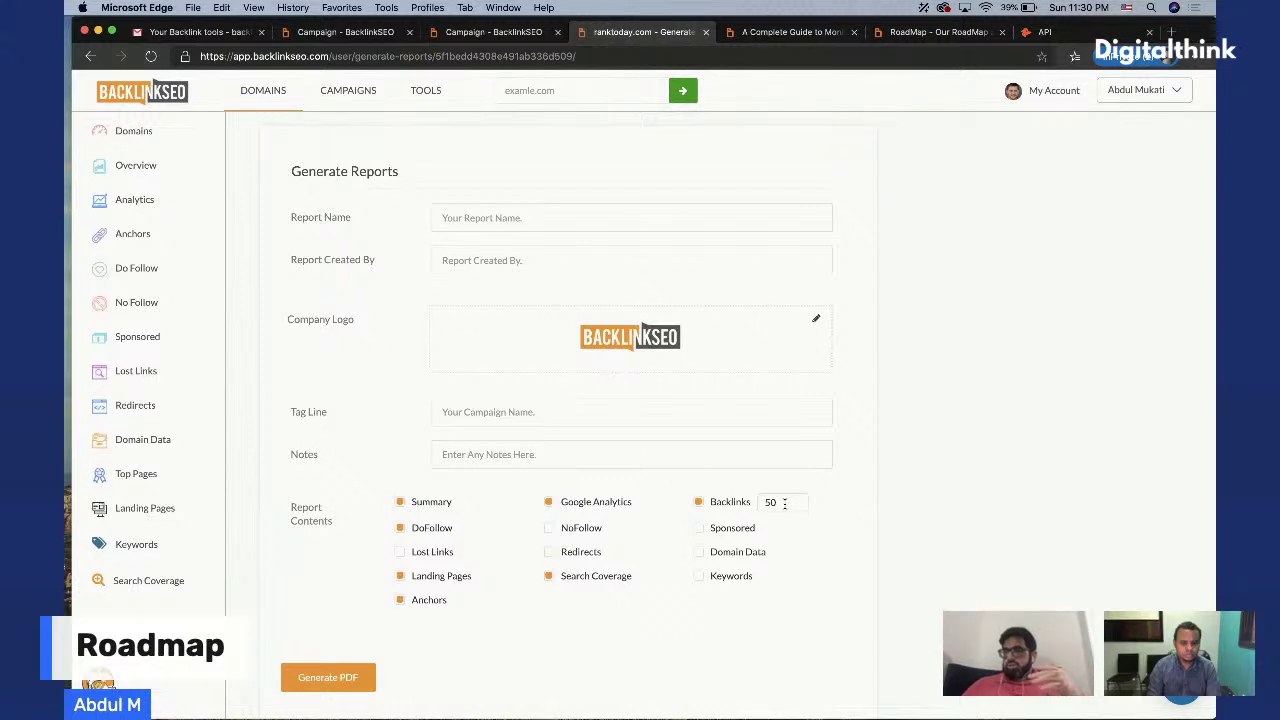
click(700, 577)
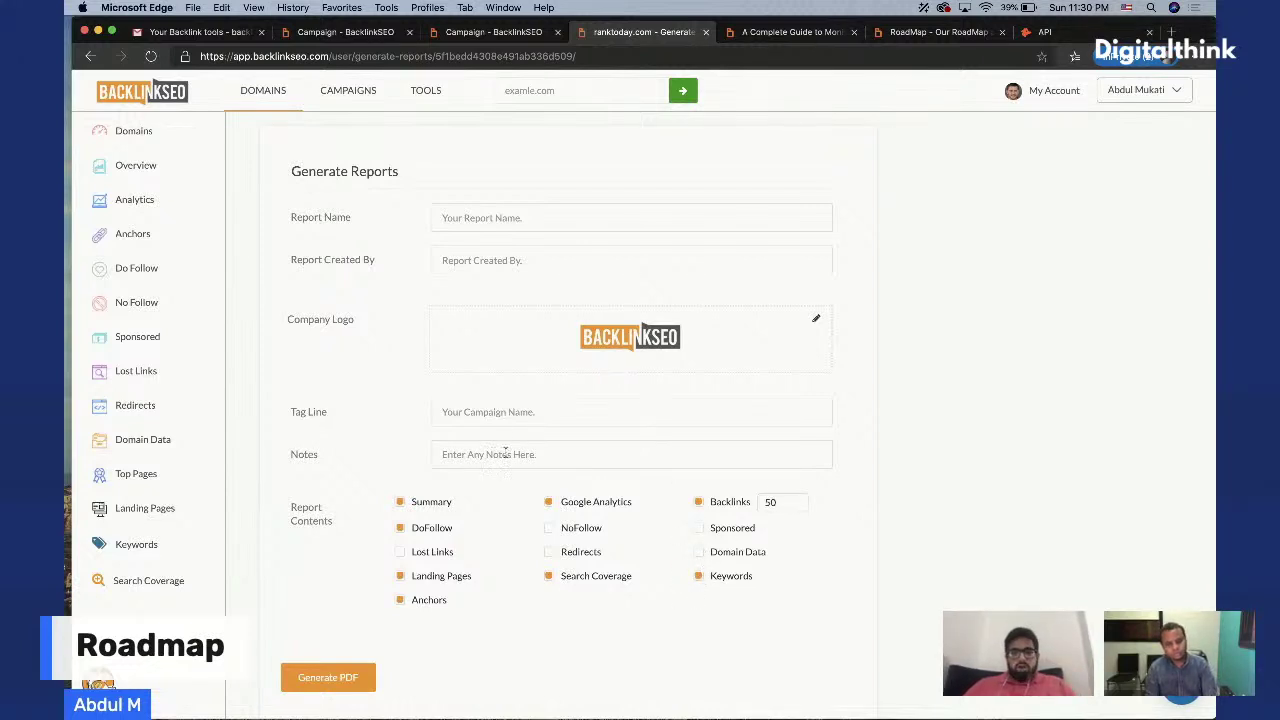
Name the report "RankToday Report" and enter the report creator's name
click(479, 216)
text(RankToday)
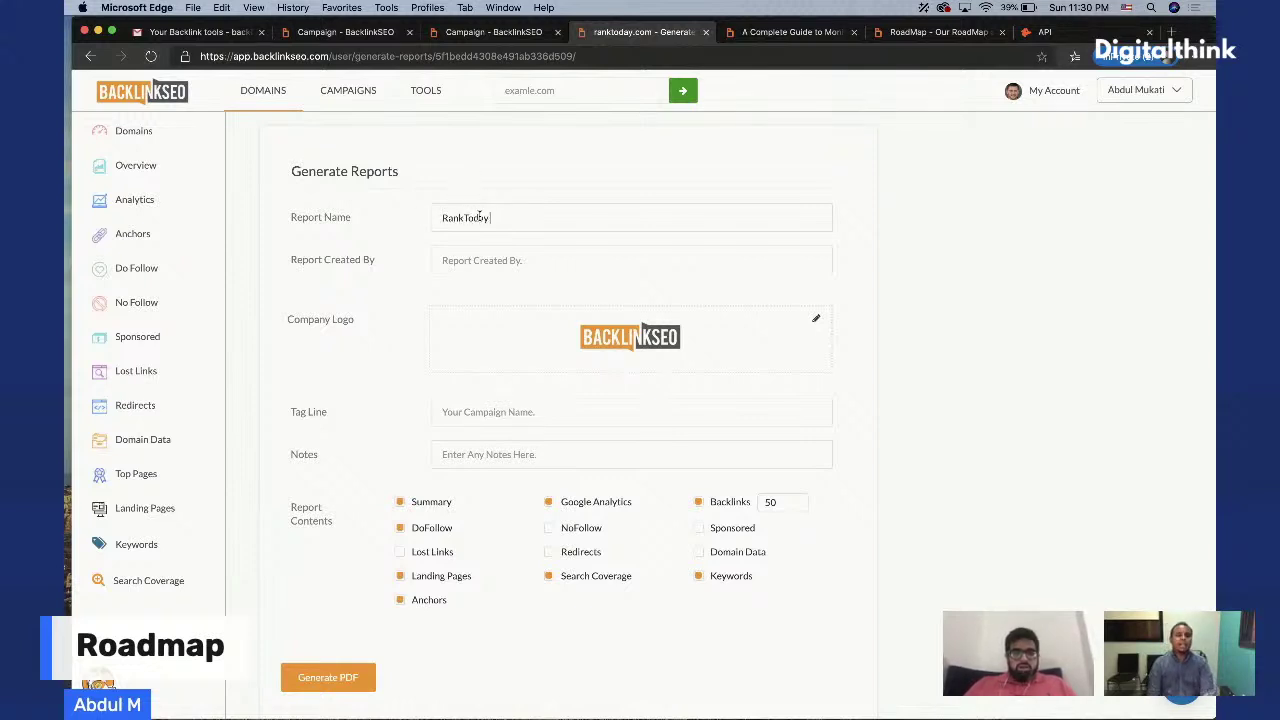
text( Report)
click(545, 264)
text(Abdul M)
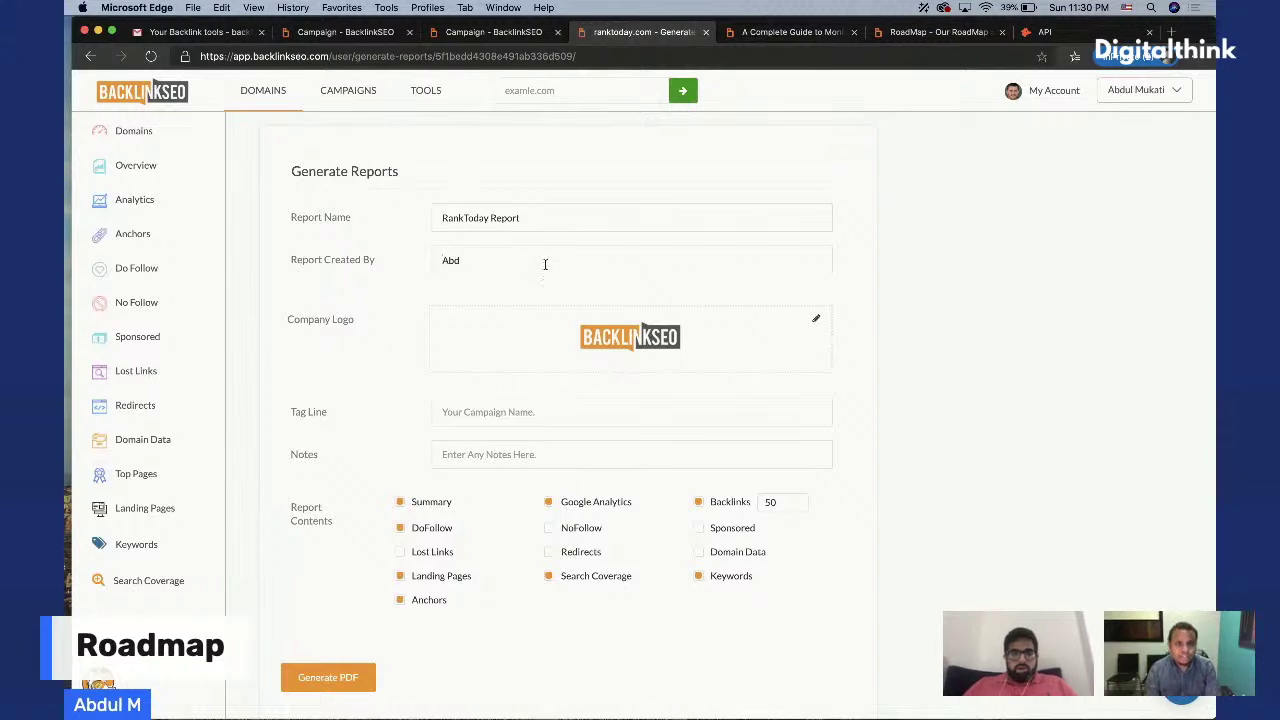
click(818, 322)
click(832, 361)
click(821, 323)
click(828, 361)
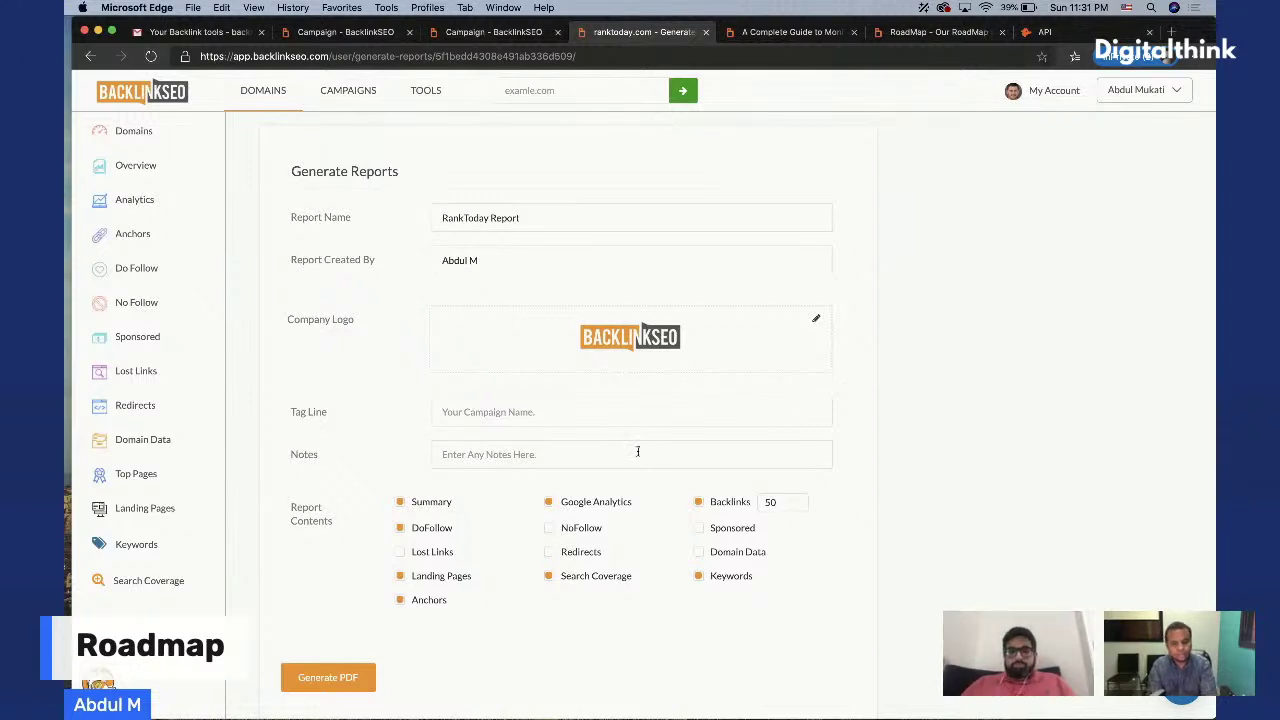
Set the notes to "Notes" and the tag line to "The best reports ever", and generate the PDF
click(600, 450)
text(Notes)
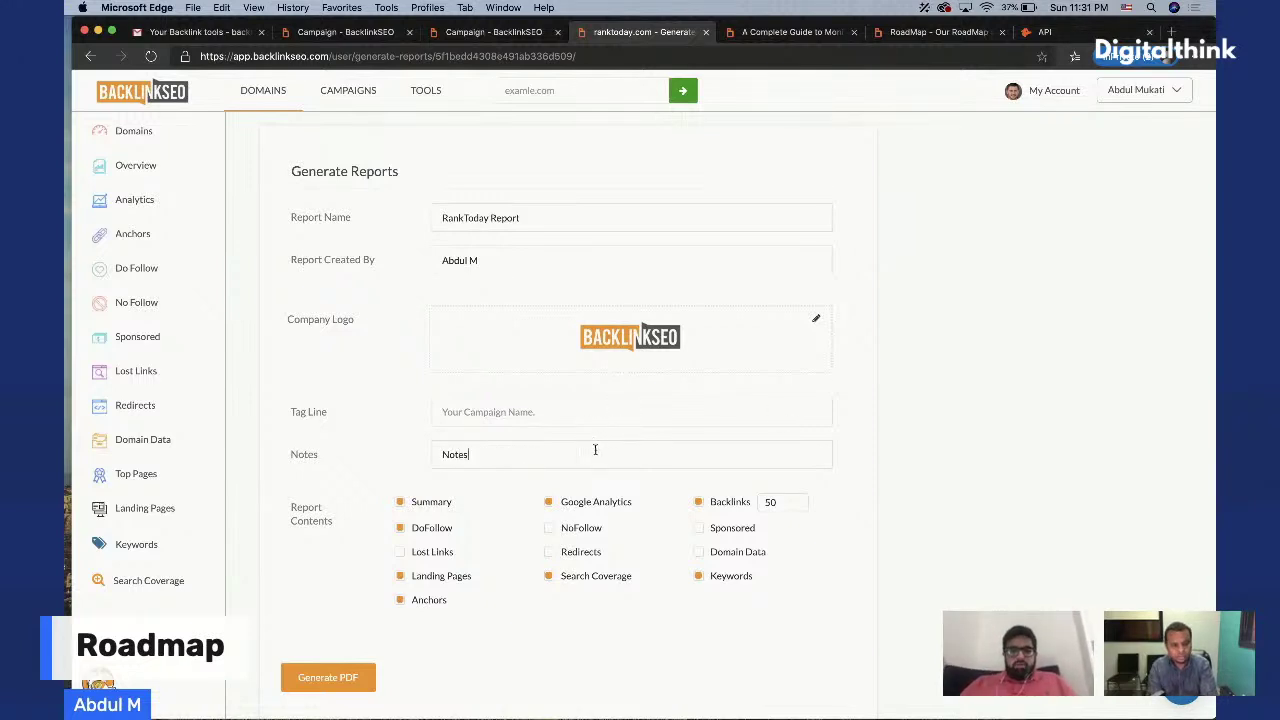
click(564, 418)
text(The)
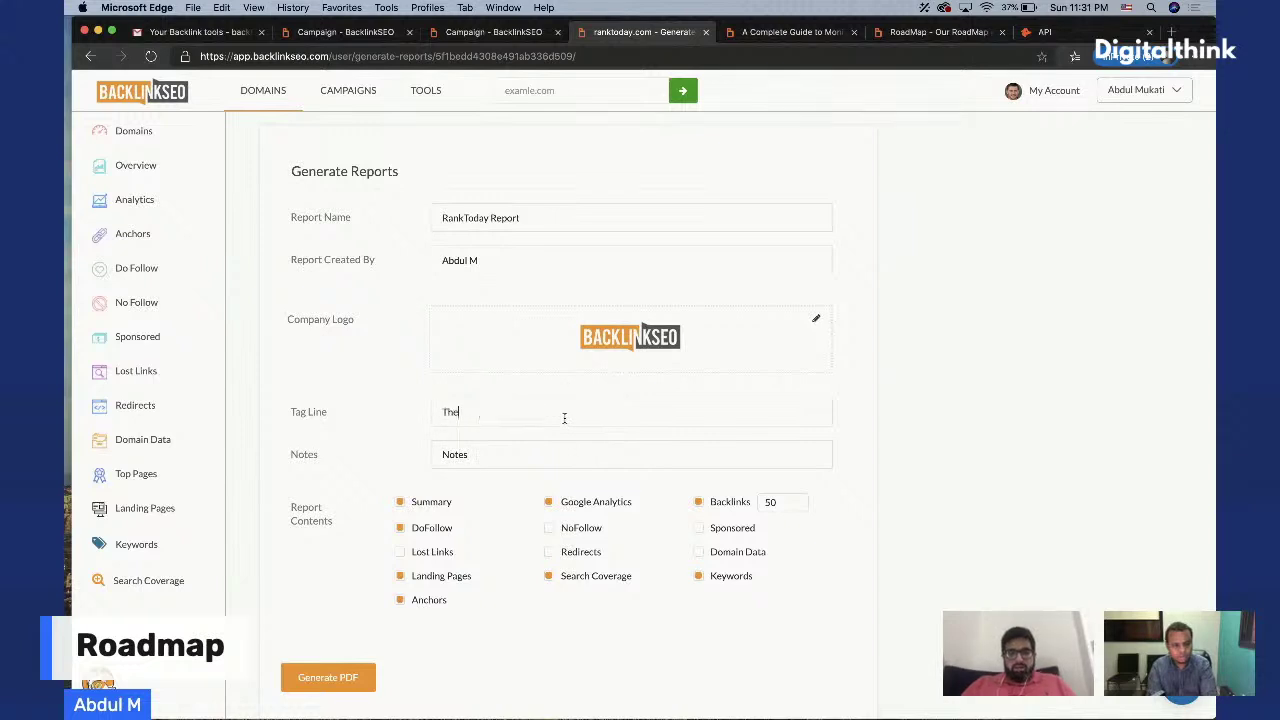
text( best reports ever)
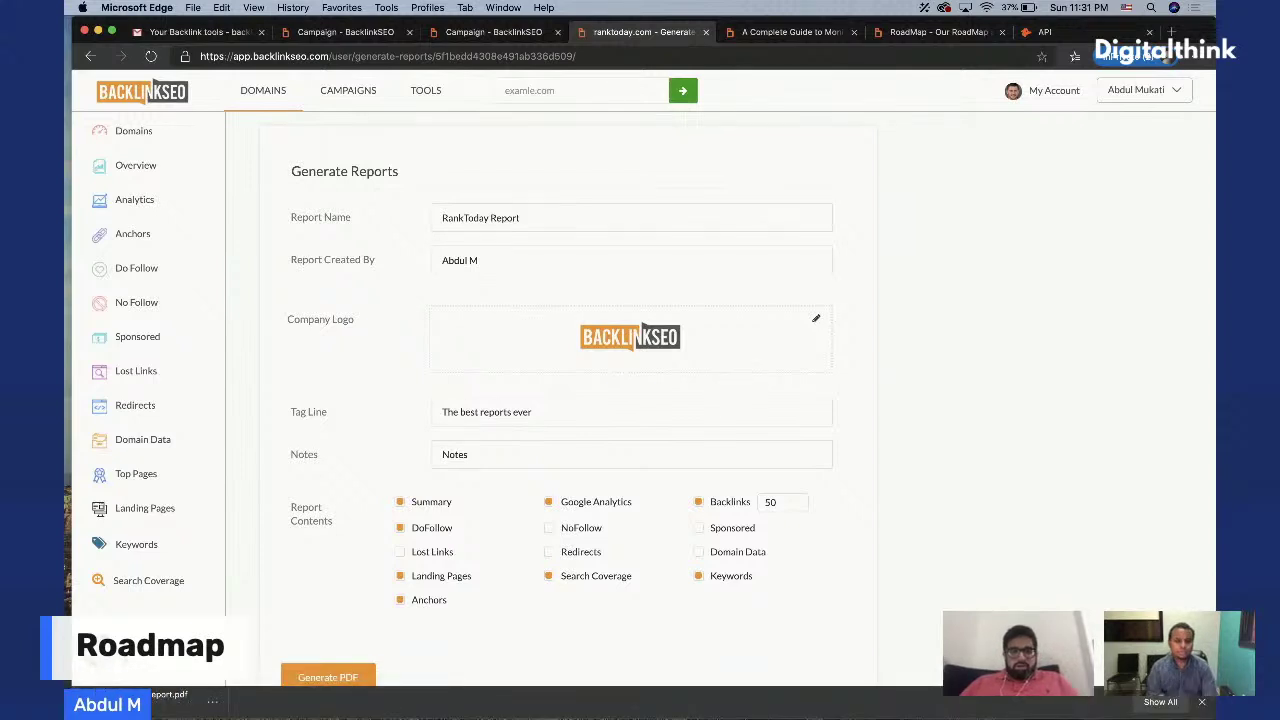
Open the downloaded RankToday Report PDF and review its cover page, Summary, Google Analytics and Backlinks sections
click(165, 694)
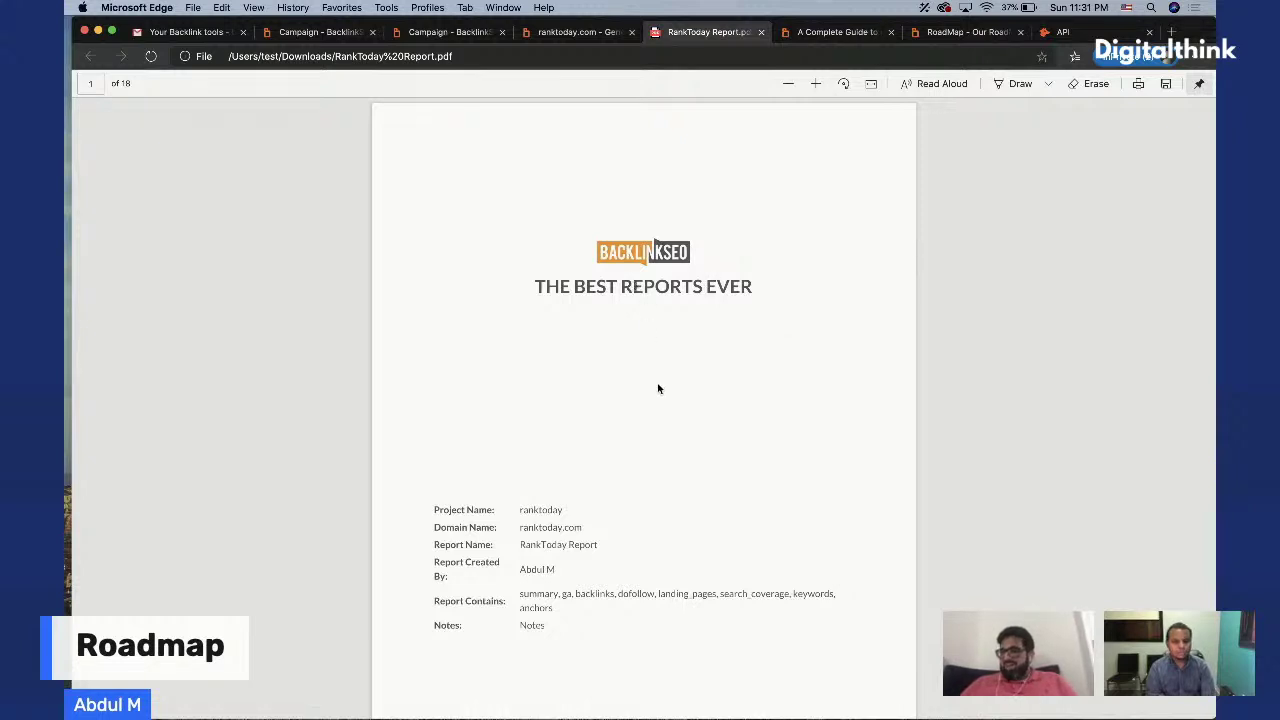
scroll(659, 390, down, 1)
scroll(728, 463, down, 10)
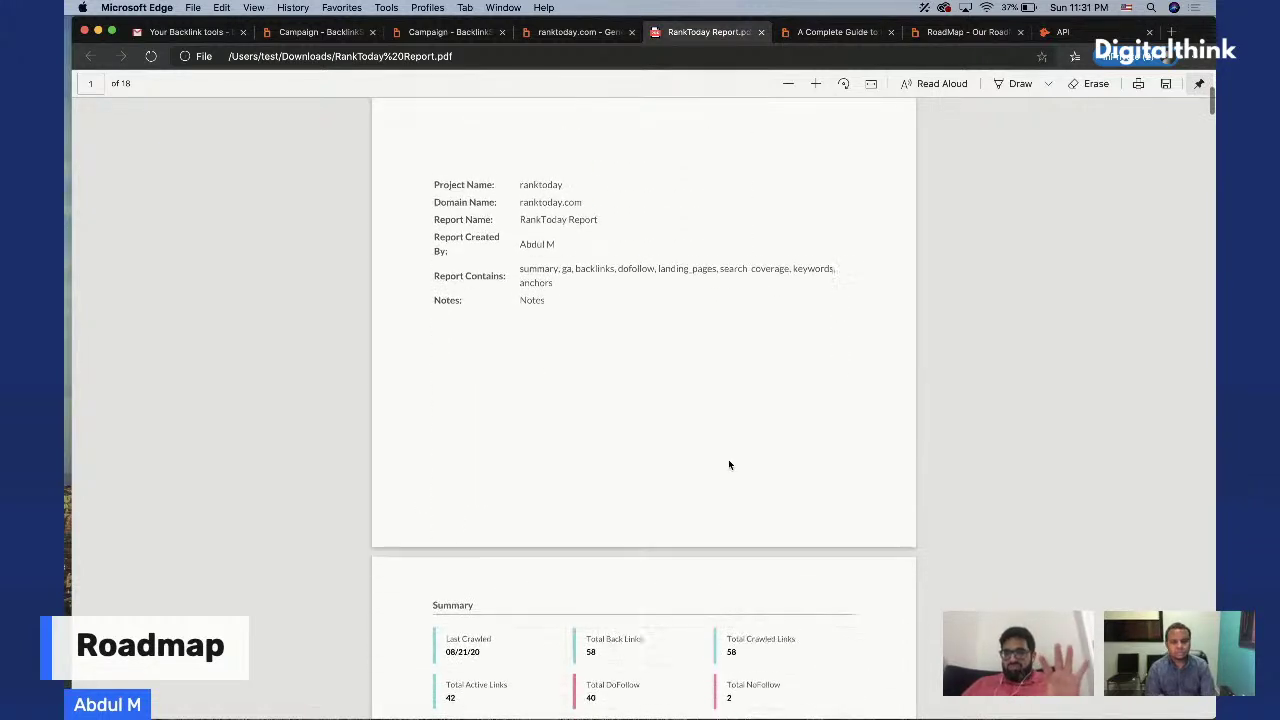
scroll(728, 463, down, 5)
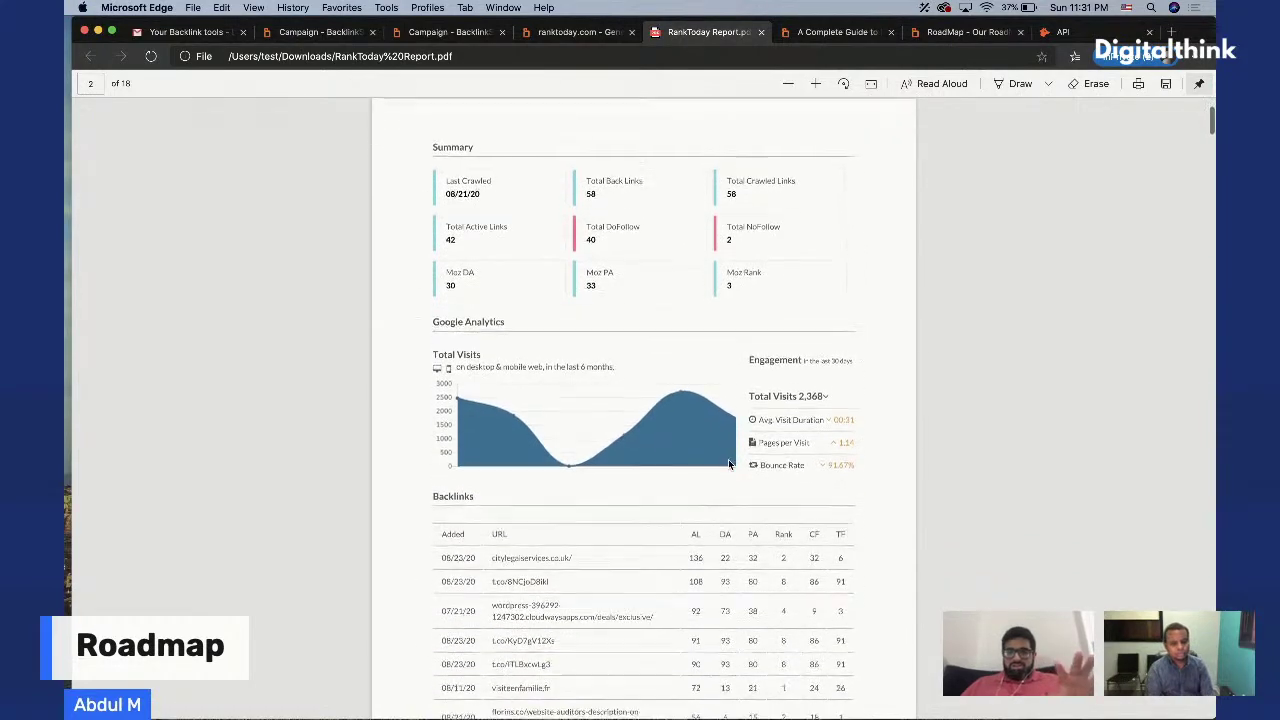
scroll(728, 463, down, 5)
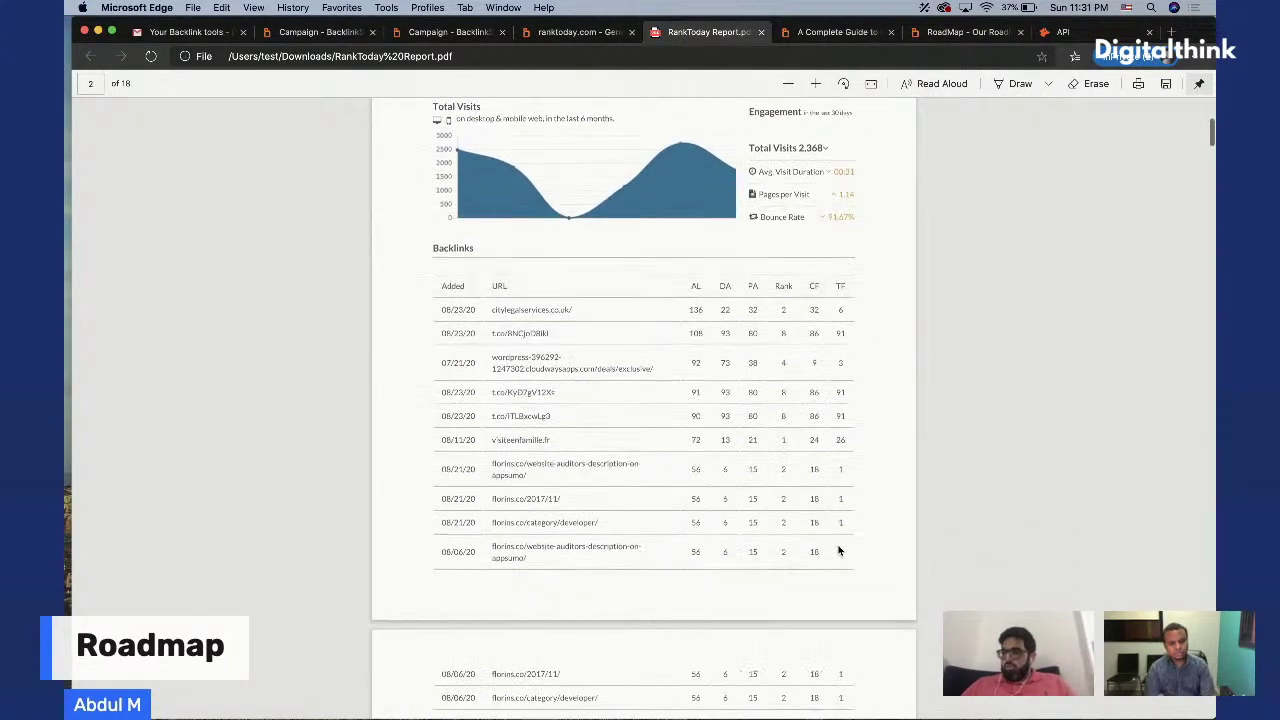
scroll(838, 551, down, 12)
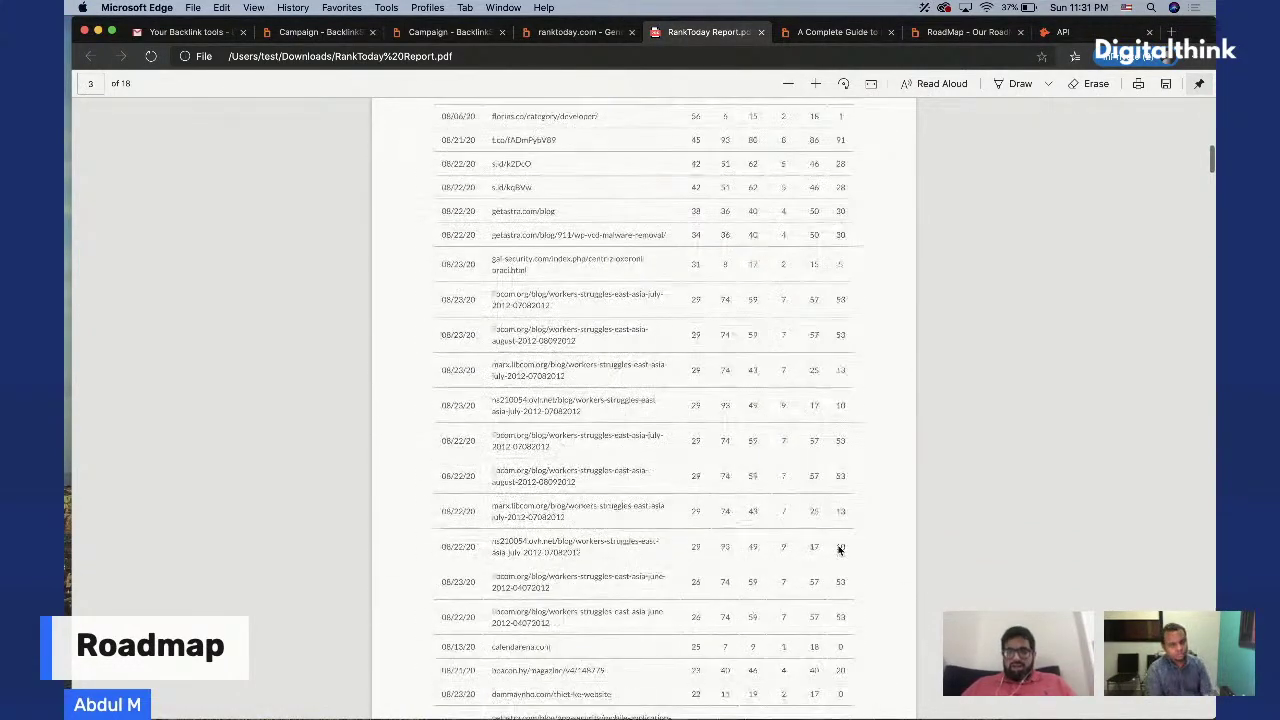
scroll(803, 372, up, 15)
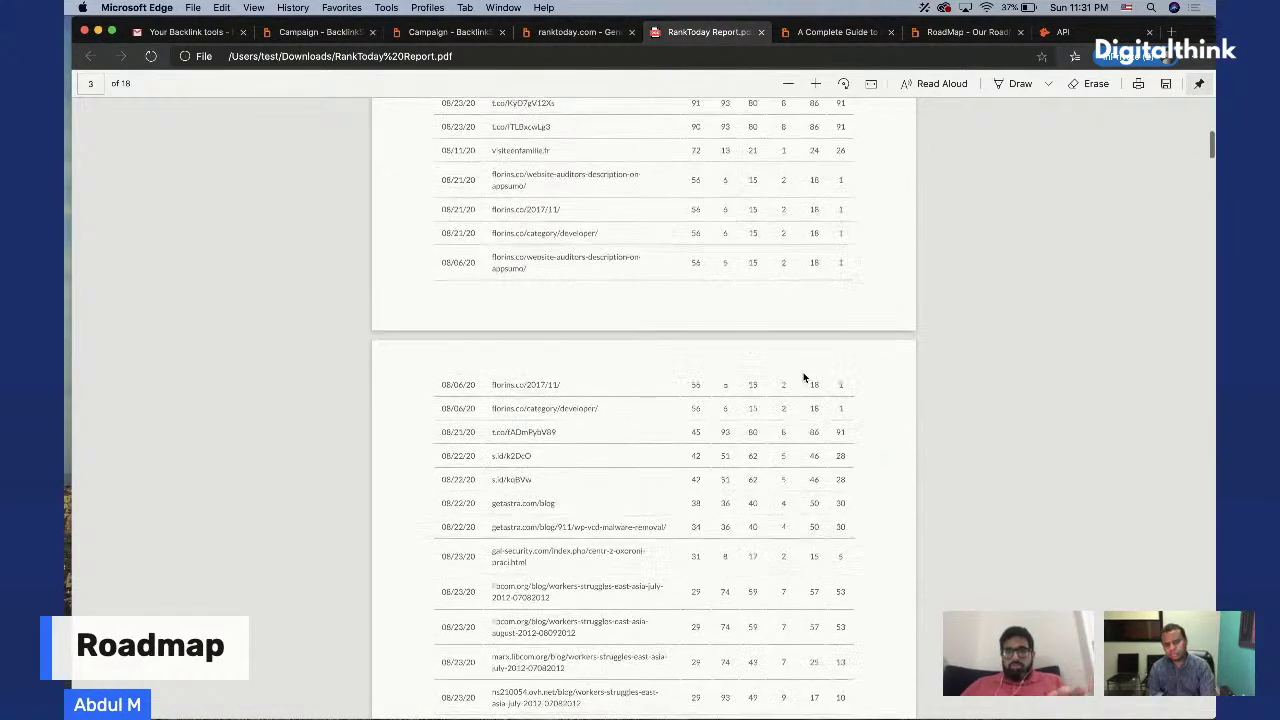
scroll(802, 505, up, 1)
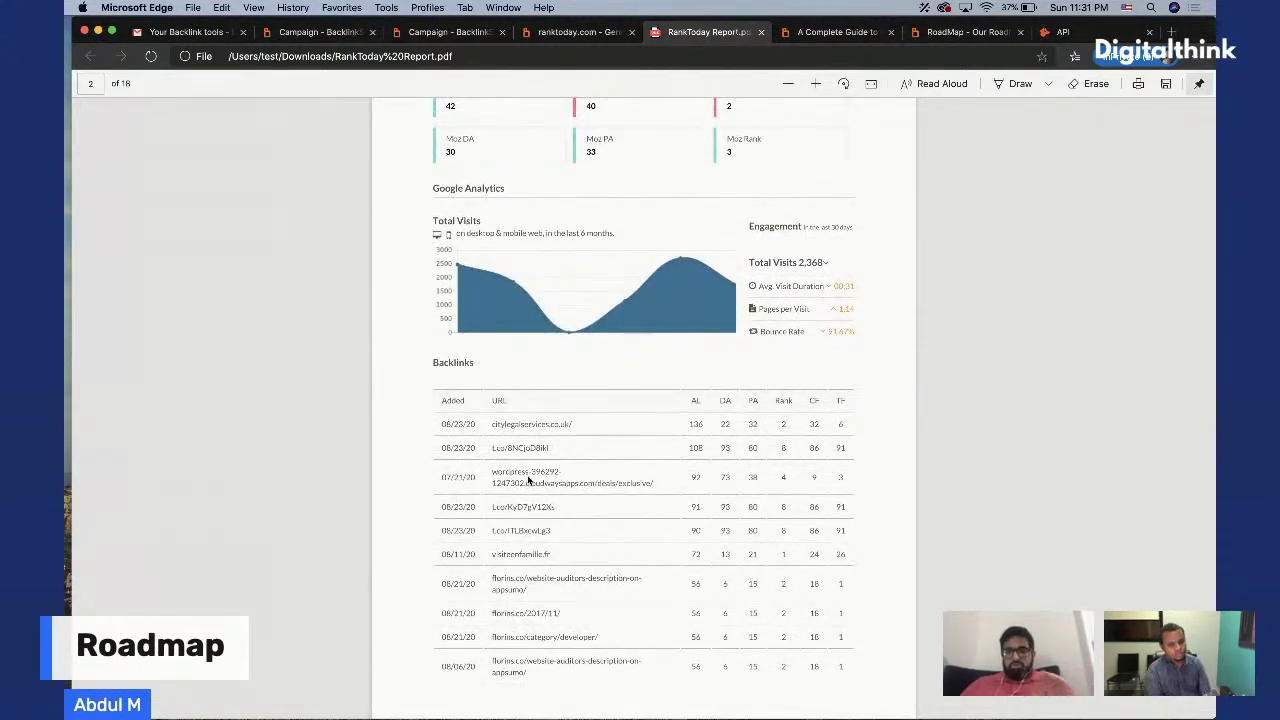
Examine the DoFollow links and Anchors tables in the PDF report
scroll(764, 530, down, 20)
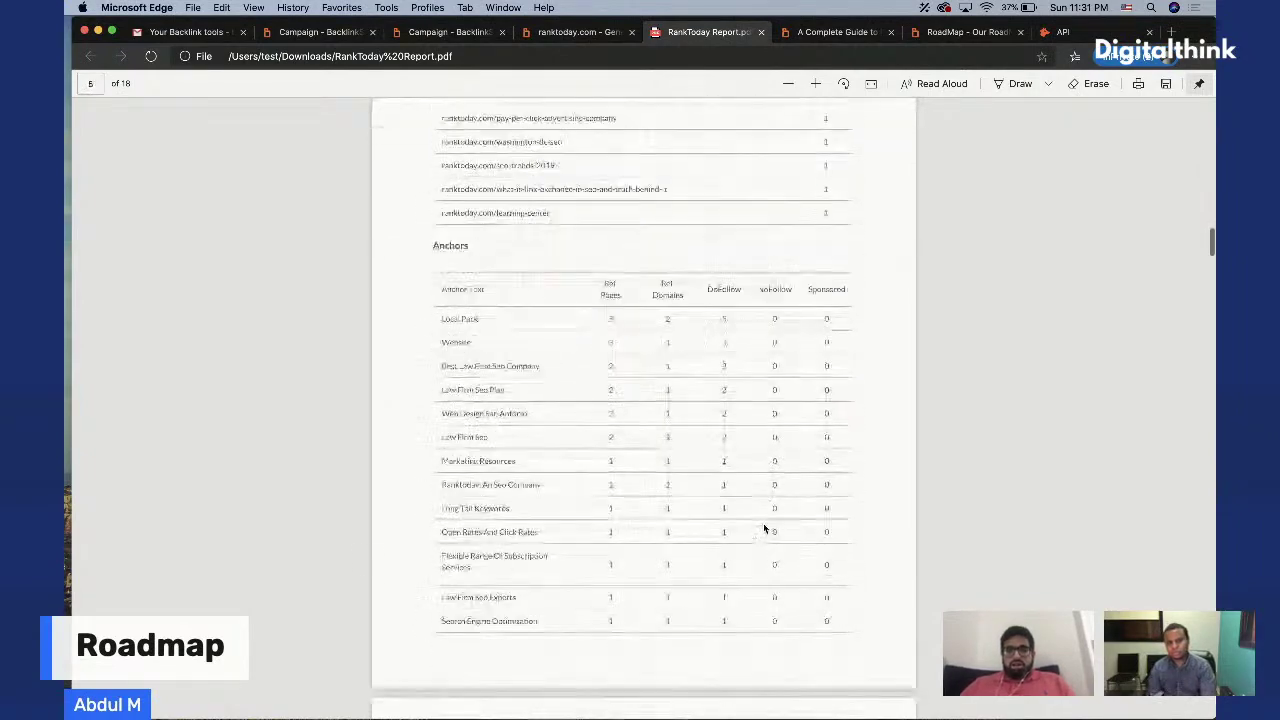
scroll(763, 530, up, 10)
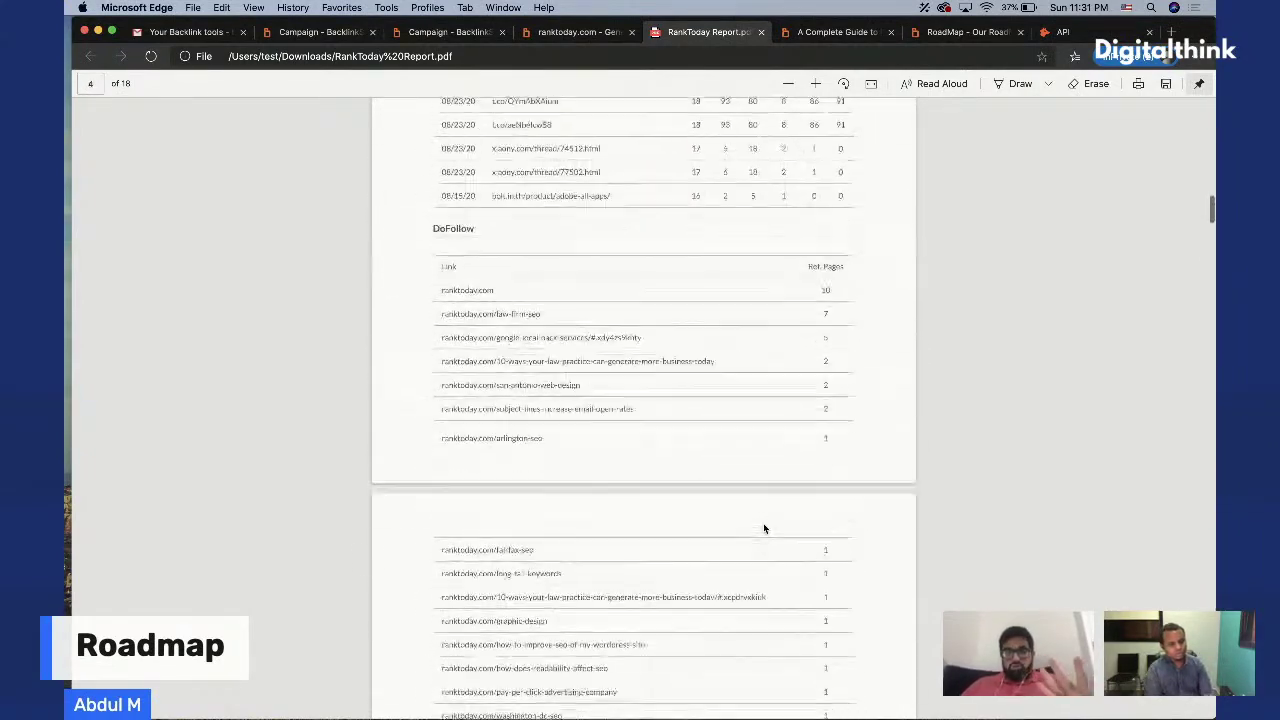
scroll(528, 476, down, 8)
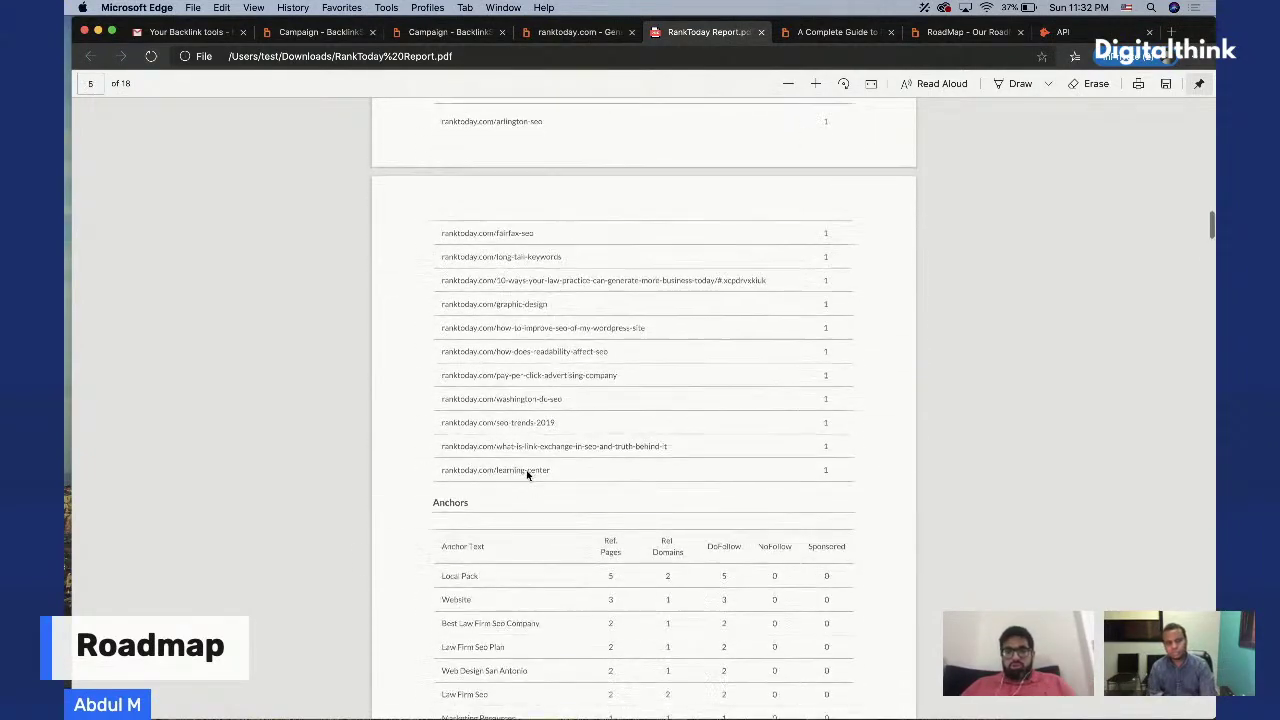
scroll(466, 427, down, 7)
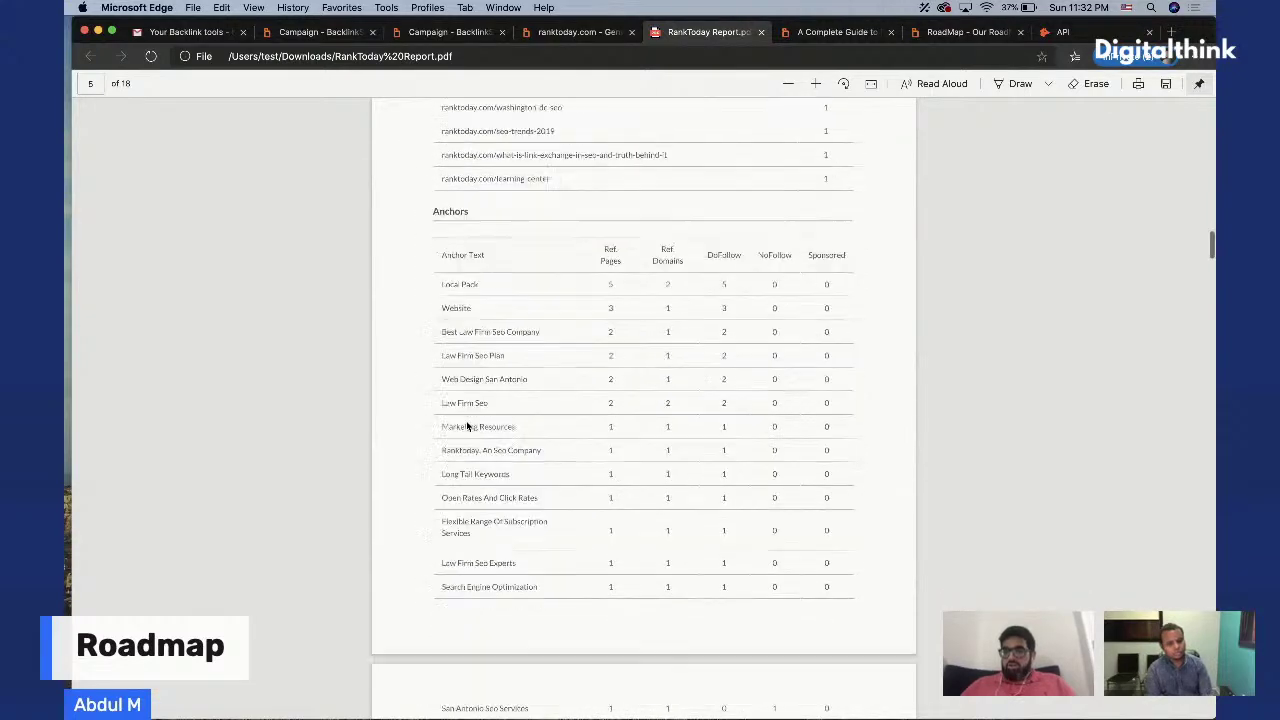
Look through the Landing pages and Keywords tables in the PDF report
scroll(466, 427, down, 17)
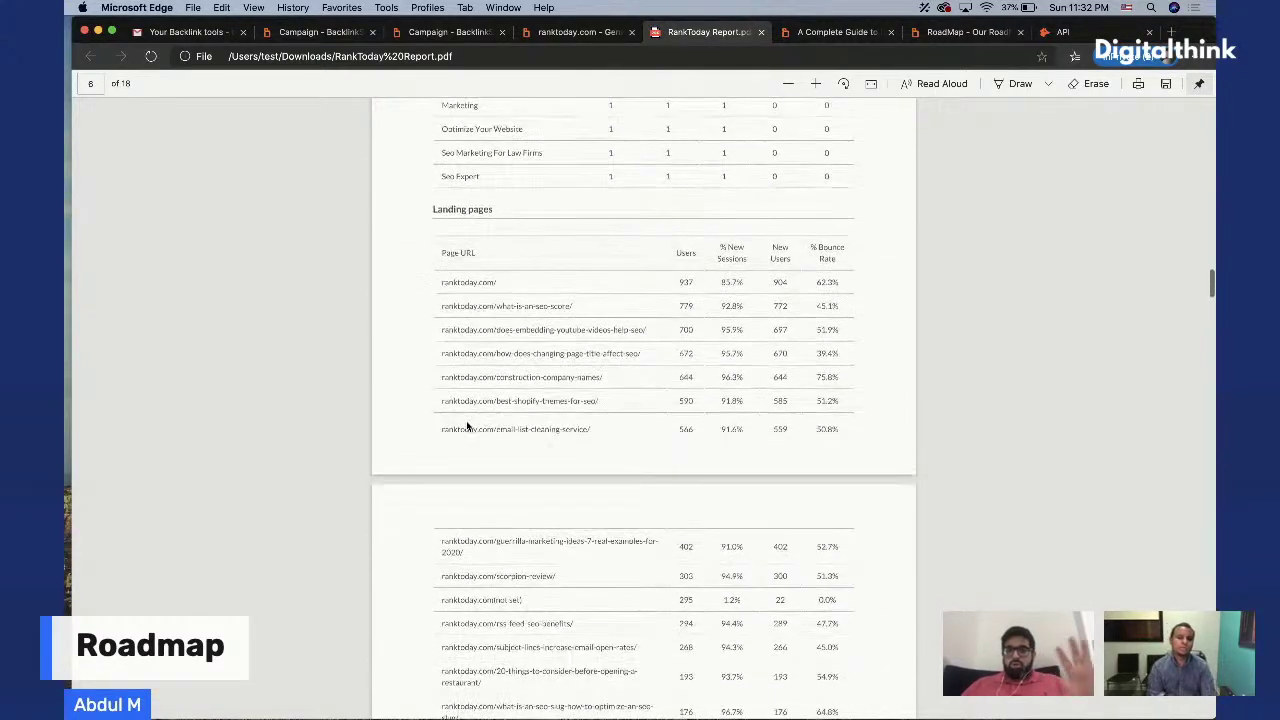
scroll(466, 425, down, 15)
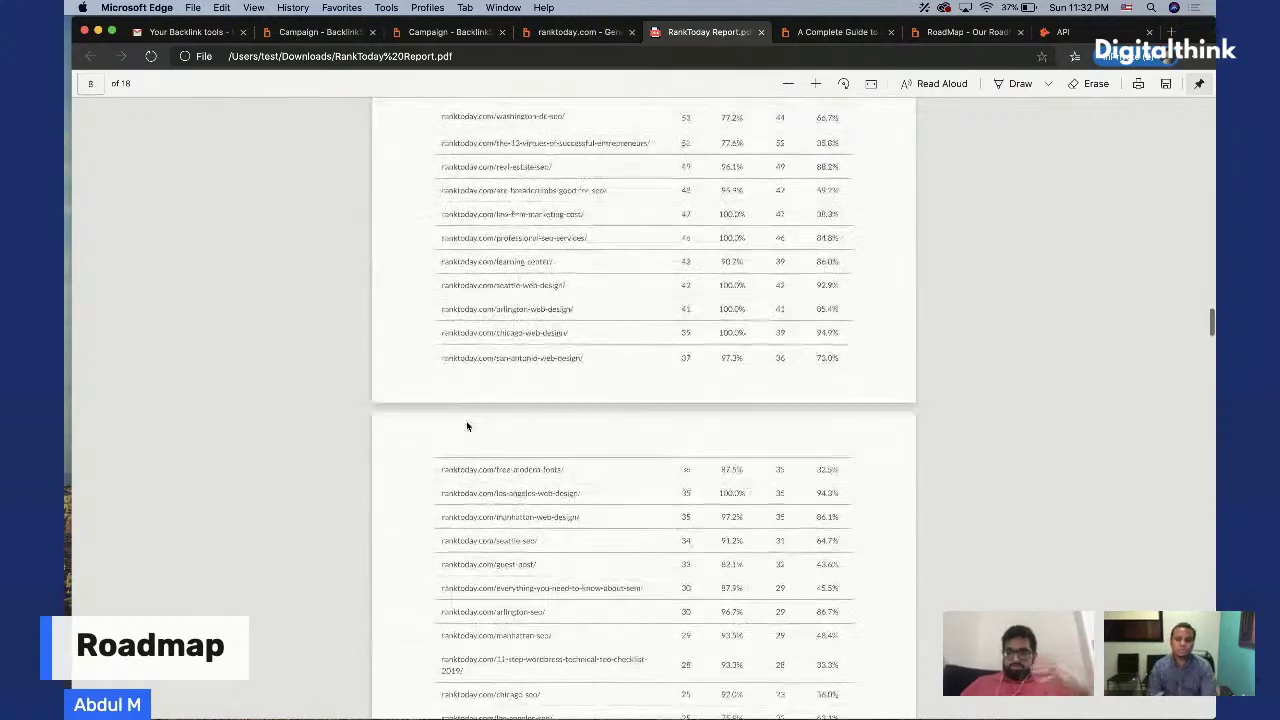
scroll(466, 425, down, 20)
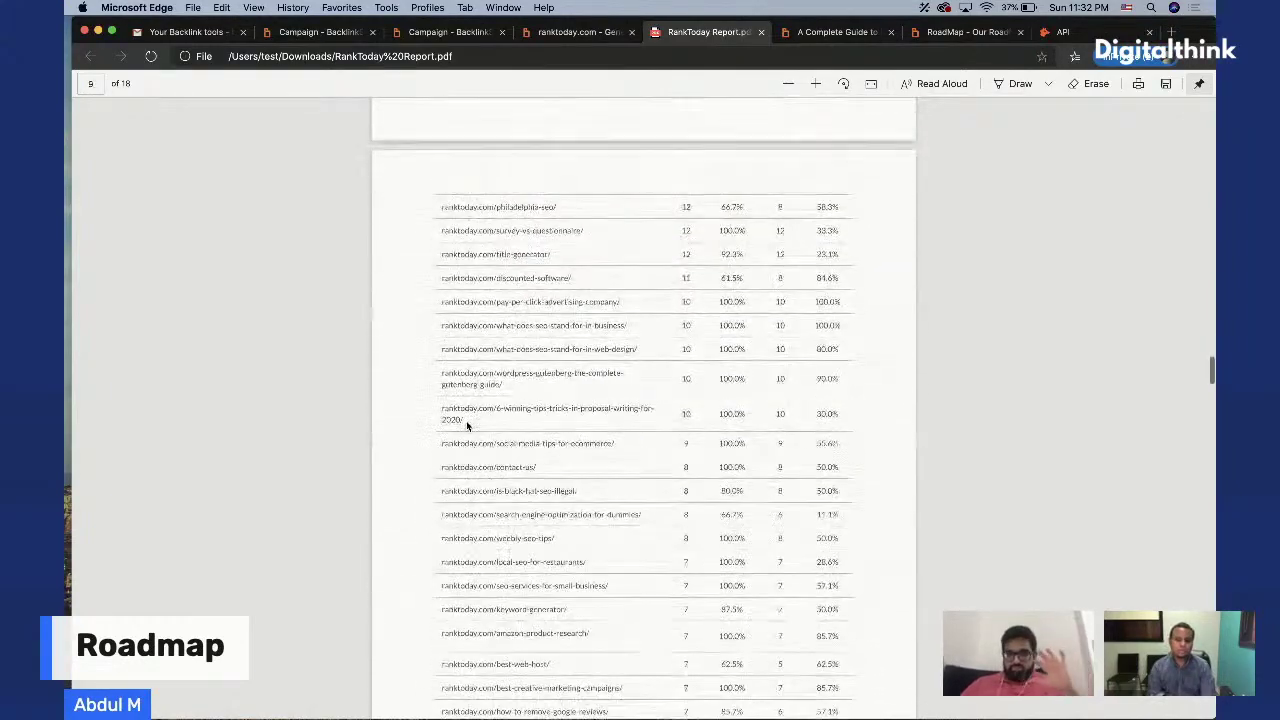
scroll(466, 425, down, 15)
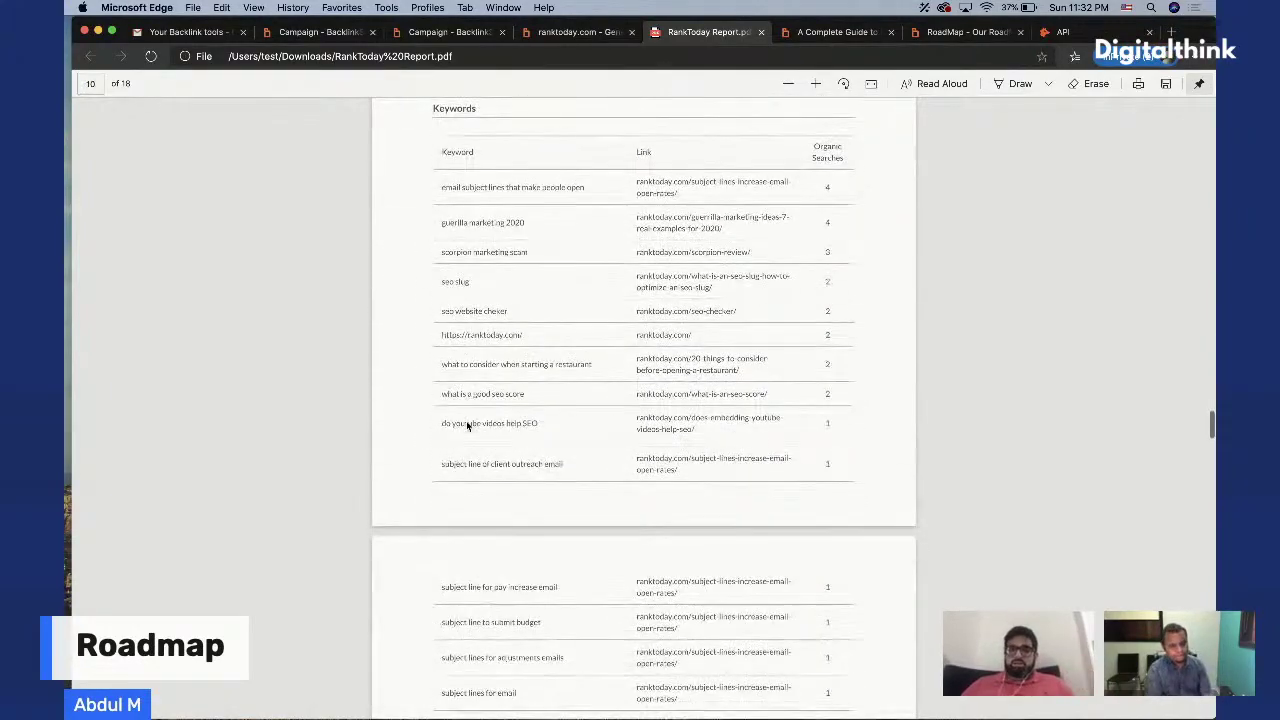
scroll(466, 425, down, 20)
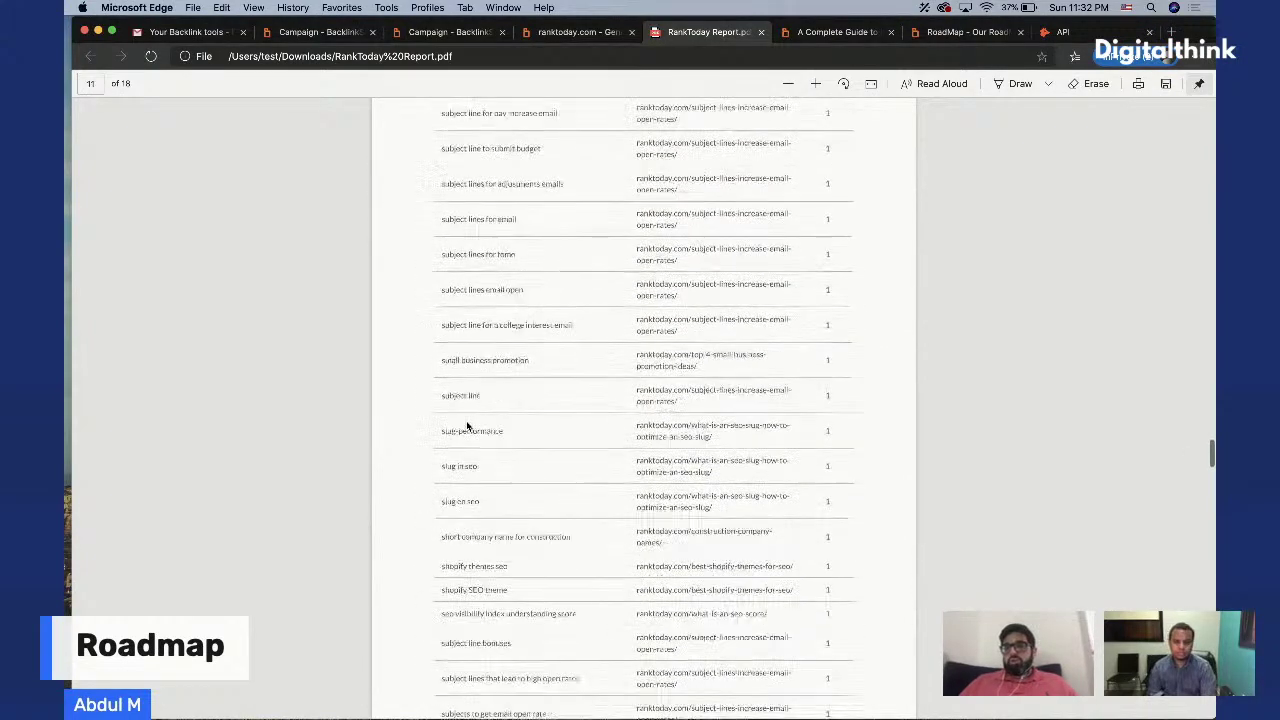
scroll(466, 425, down, 20)
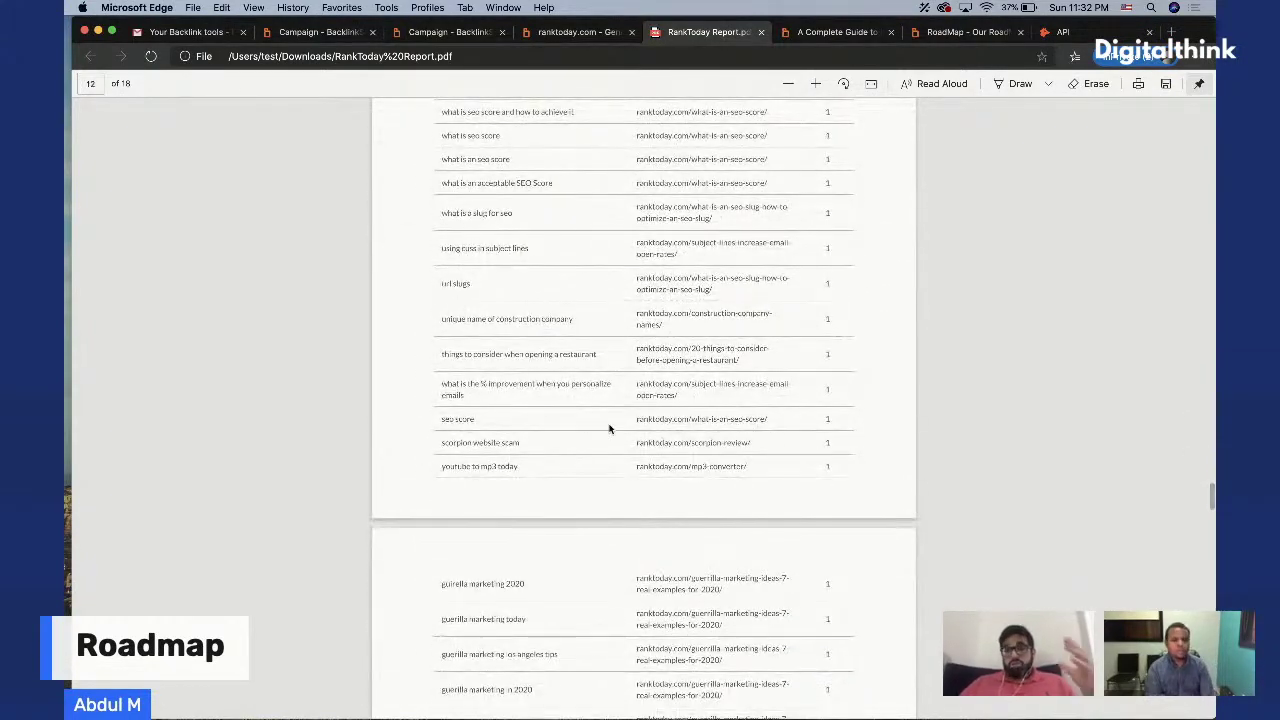
Go back to the report's cover page and re-examine its branding, project details, Summary and Google Analytics chart
scroll(609, 428, up, 20)
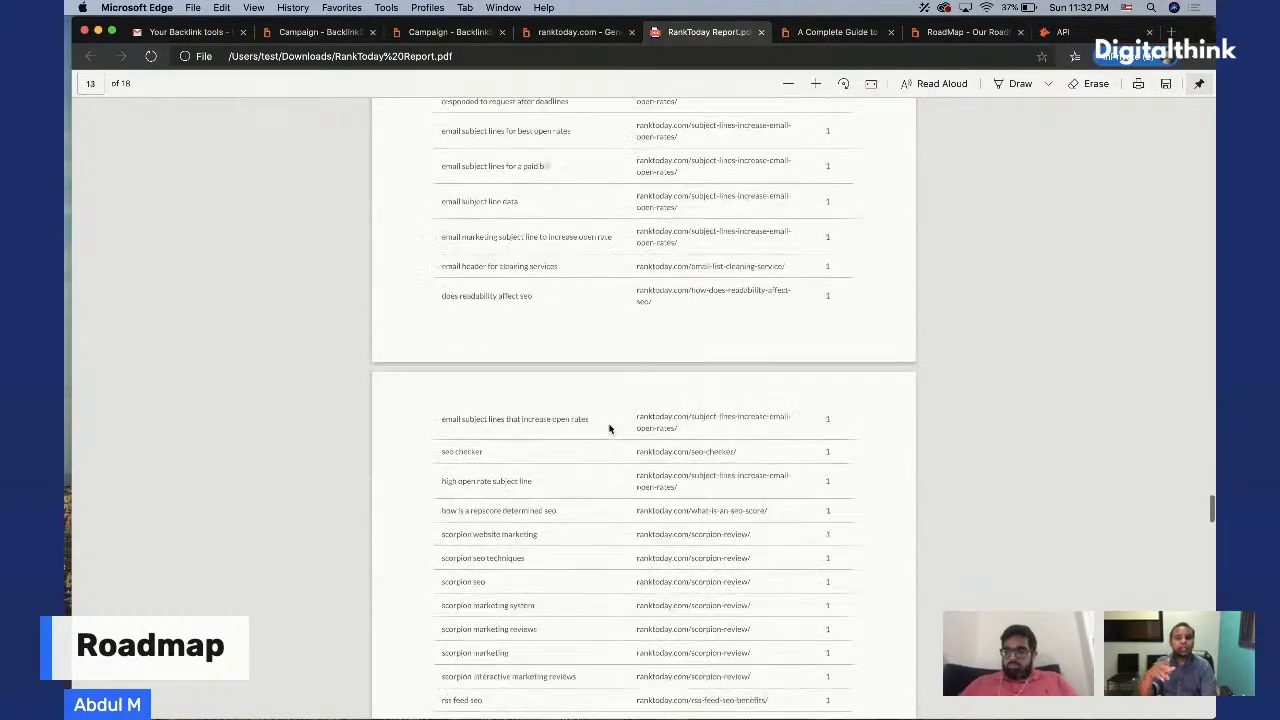
scroll(609, 428, up, 20)
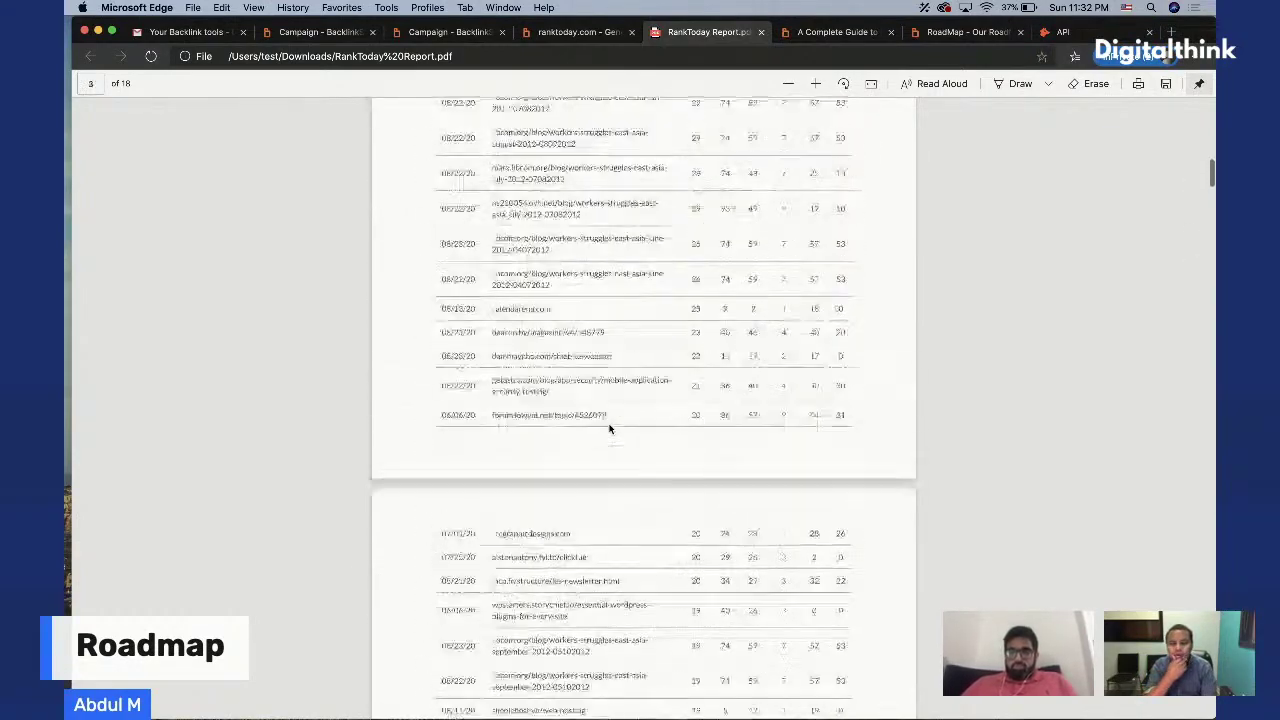
scroll(609, 429, up, 5)
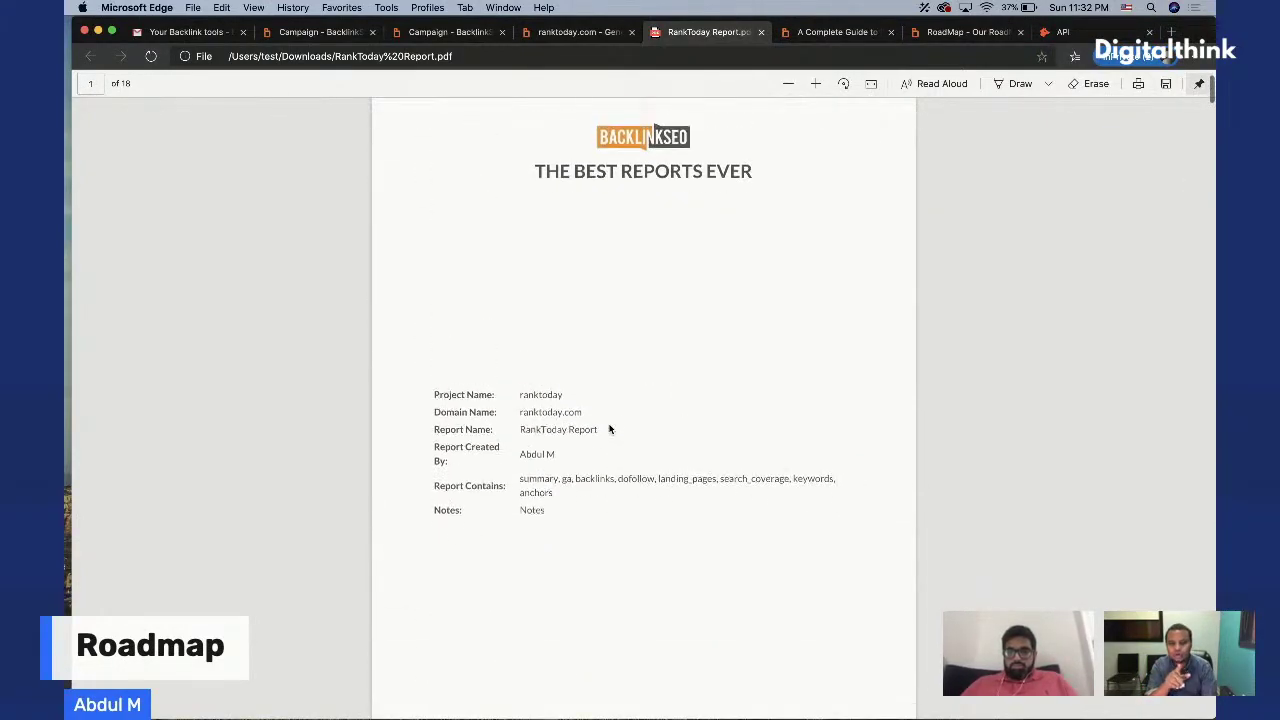
scroll(754, 406, down, 10)
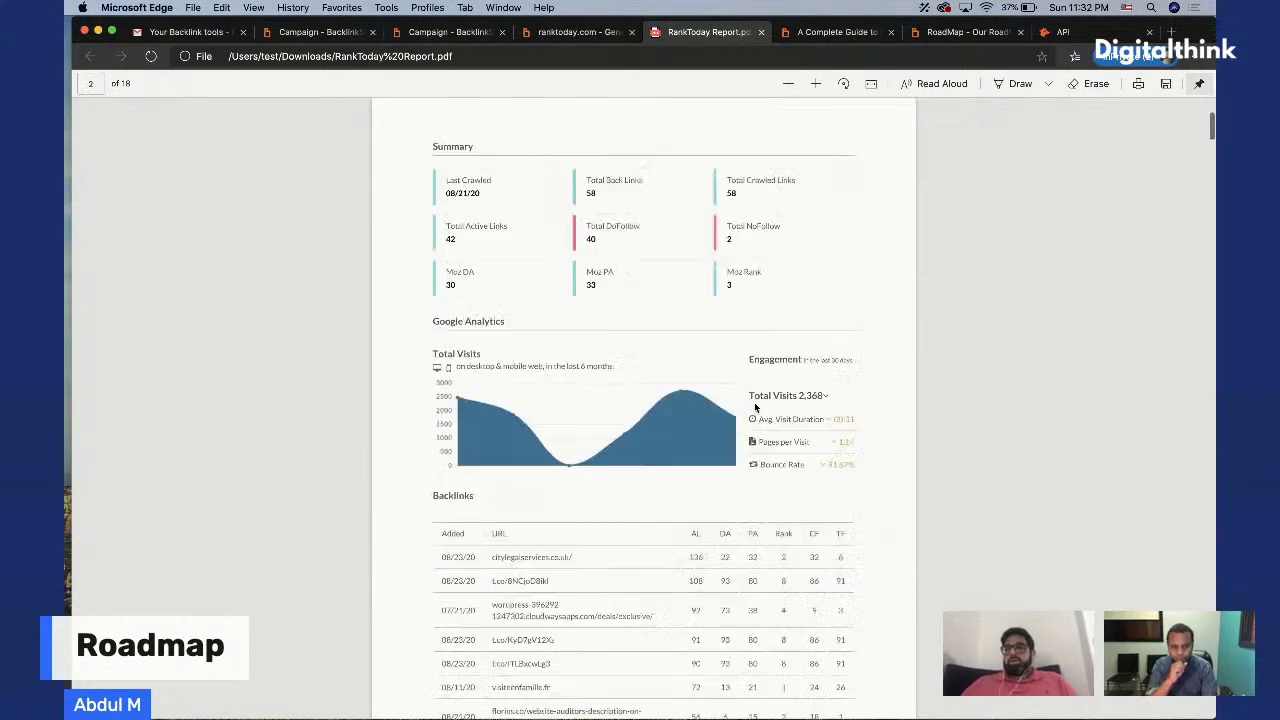
scroll(755, 408, up, 10)
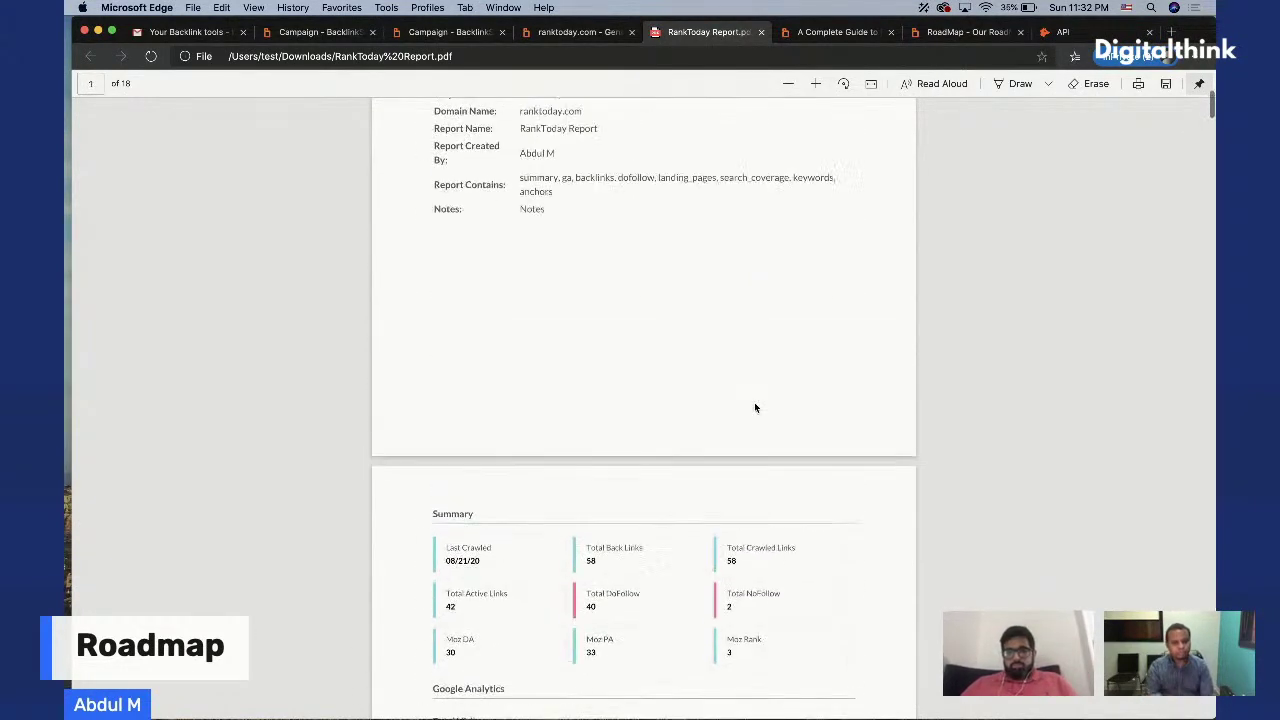
scroll(755, 408, down, 8)
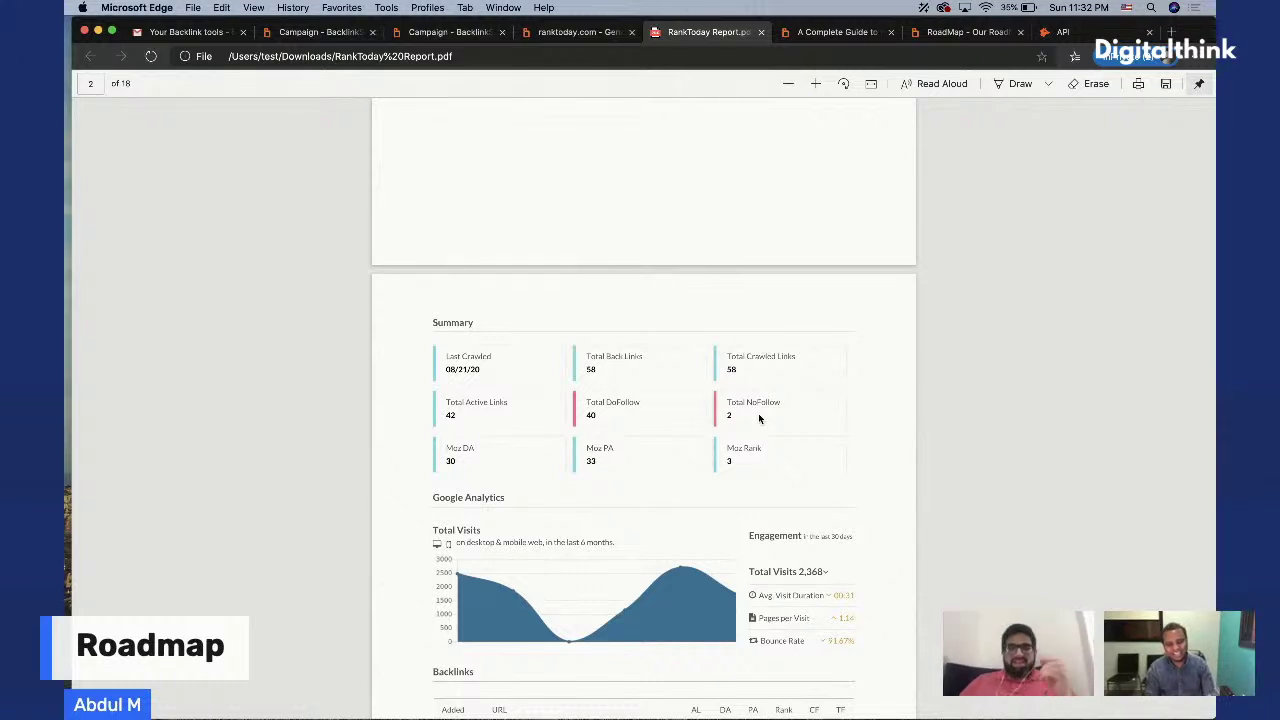
scroll(758, 418, up, 5)
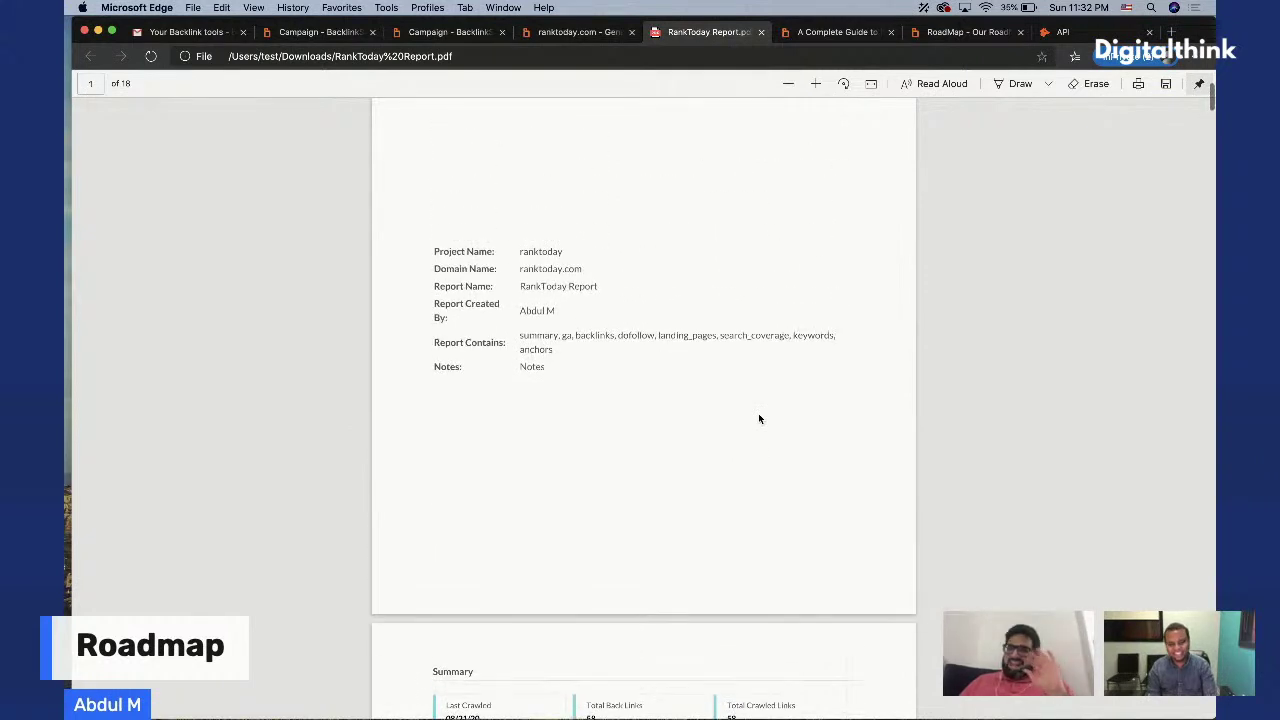
scroll(759, 419, up, 2)
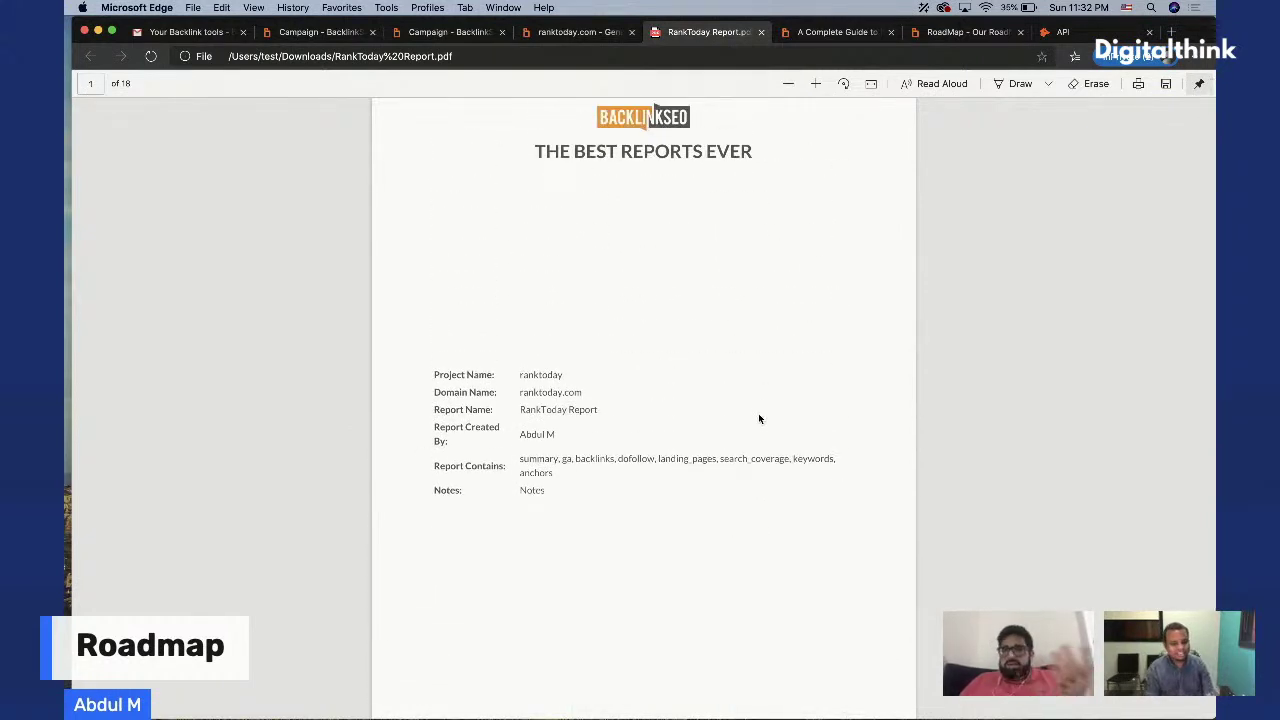
scroll(759, 419, down, 5)
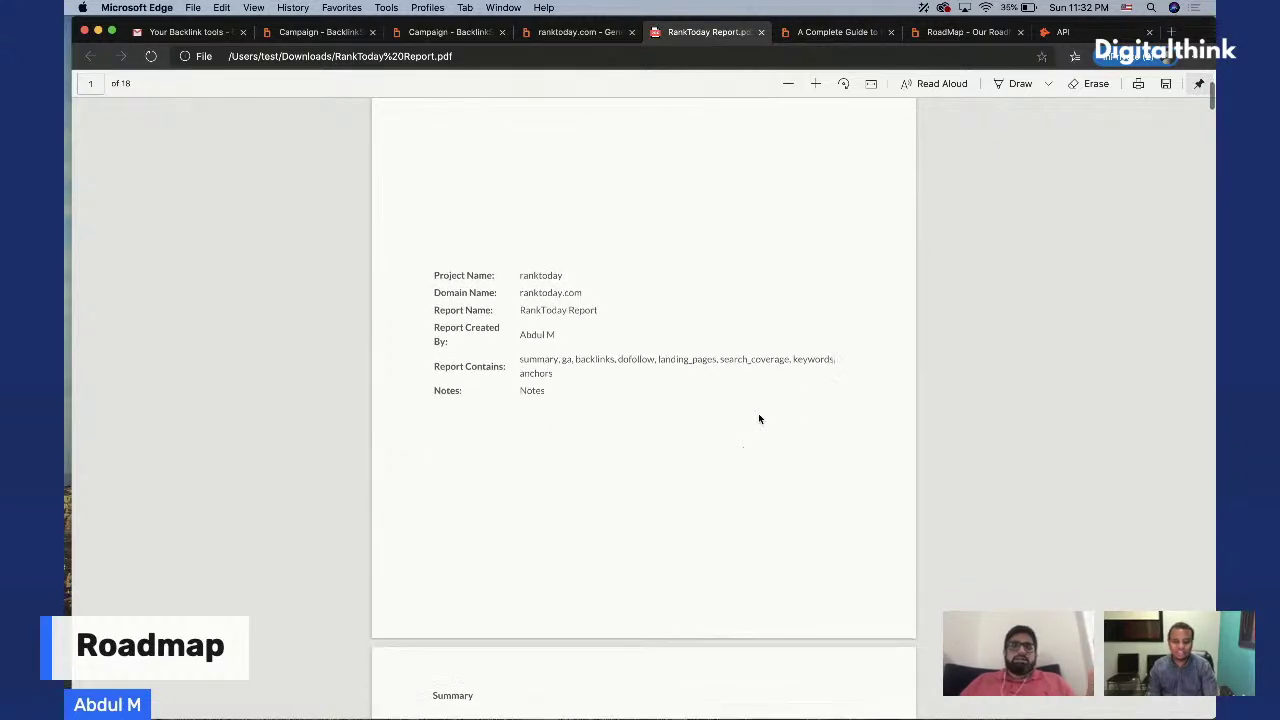
scroll(759, 419, down, 10)
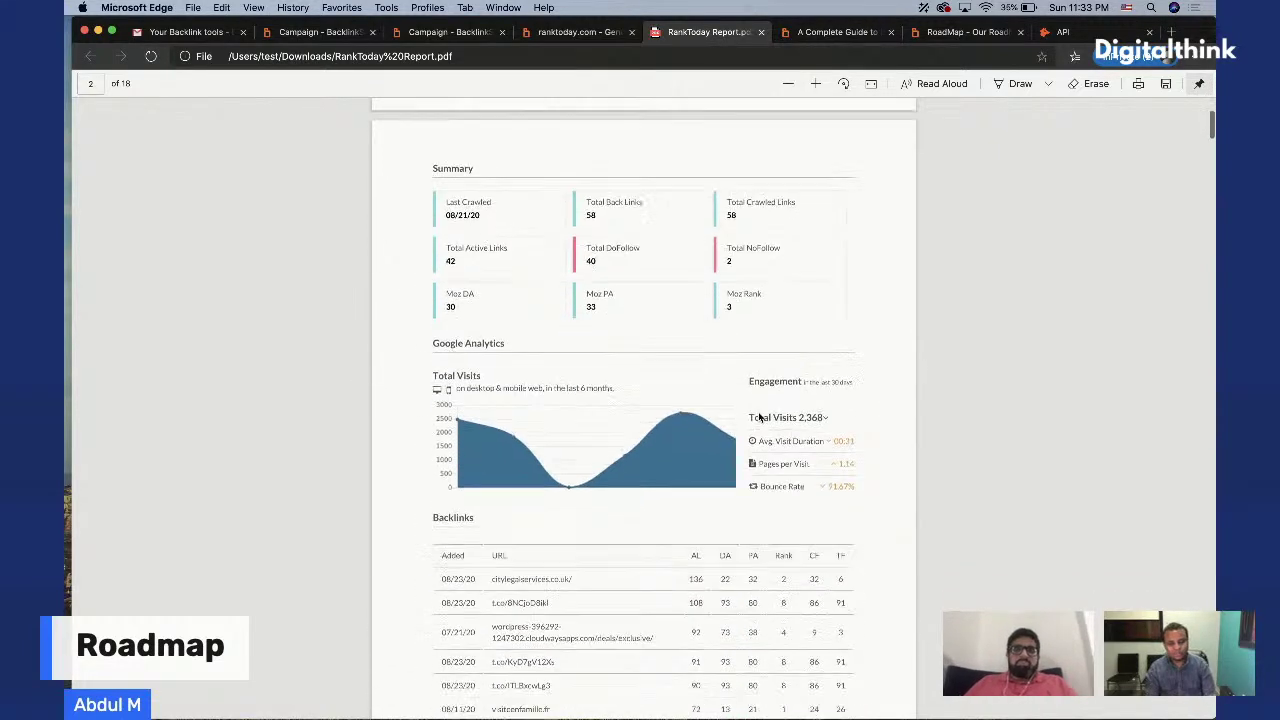
scroll(759, 417, up, 10)
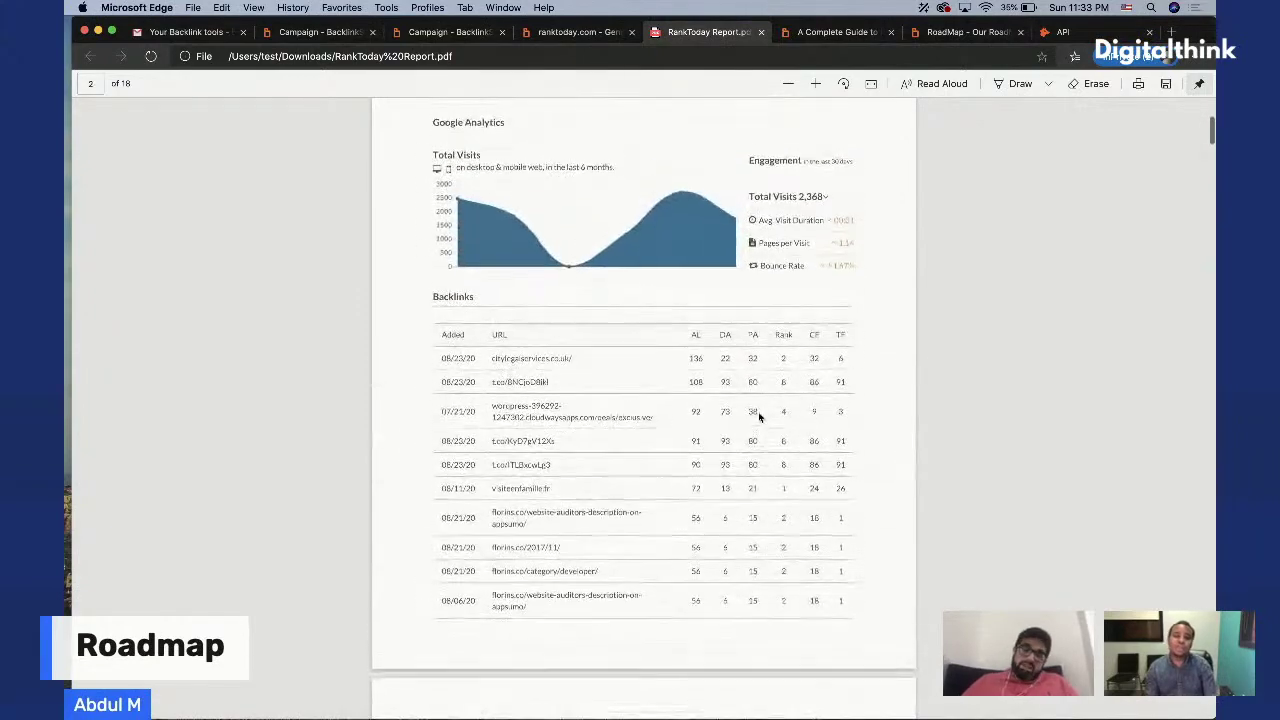
scroll(625, 247, up, 8)
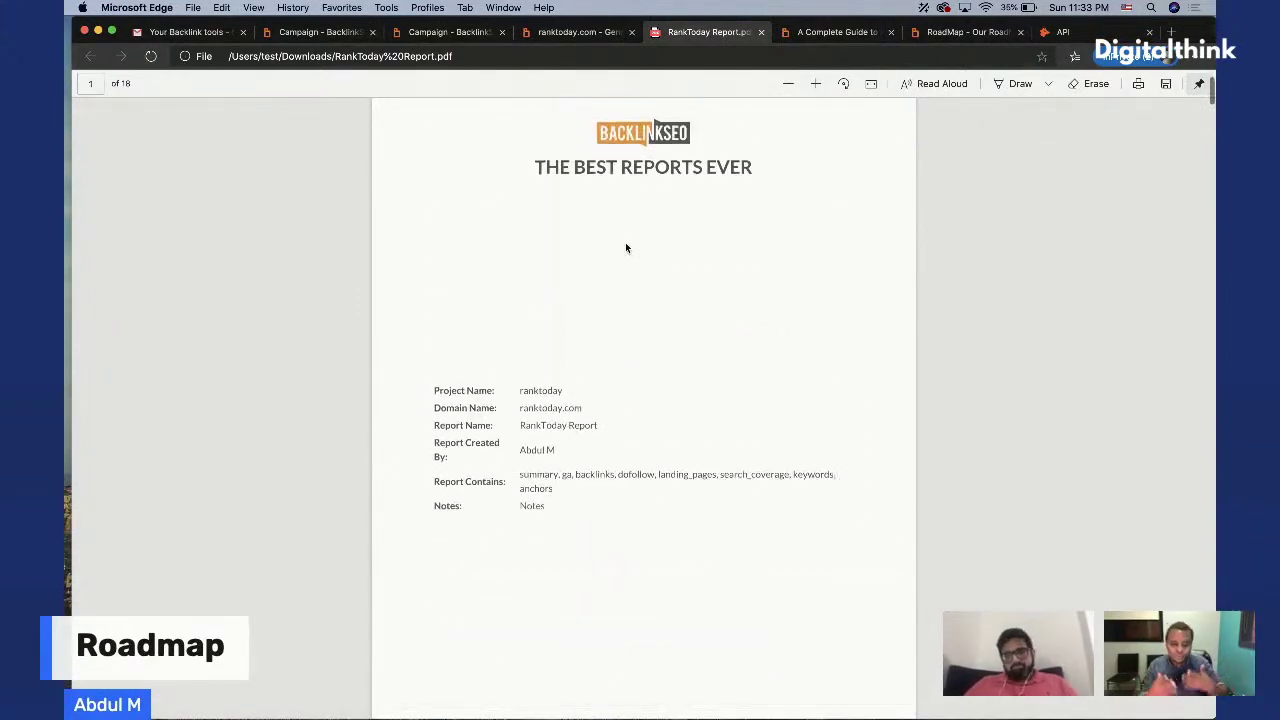
Compare the report generation form with the PDF's cover, Summary and Google Analytics sections
click(578, 36)
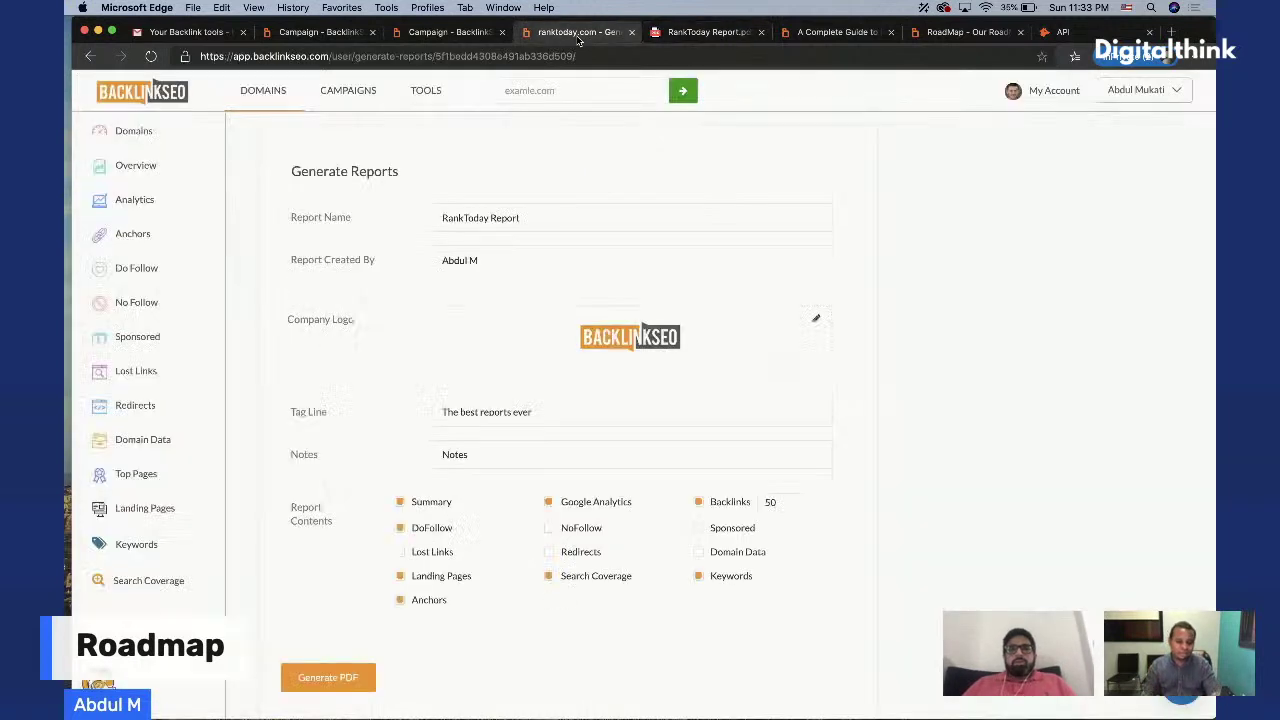
click(705, 33)
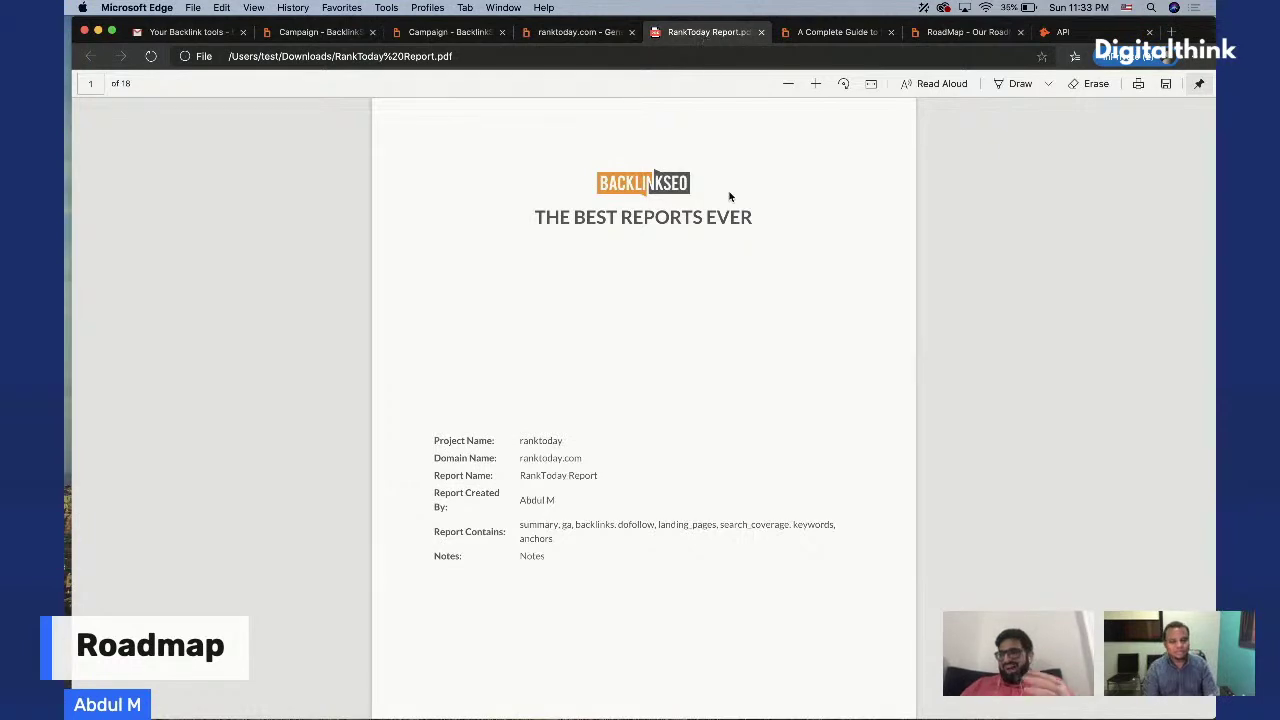
scroll(730, 197, down, 6)
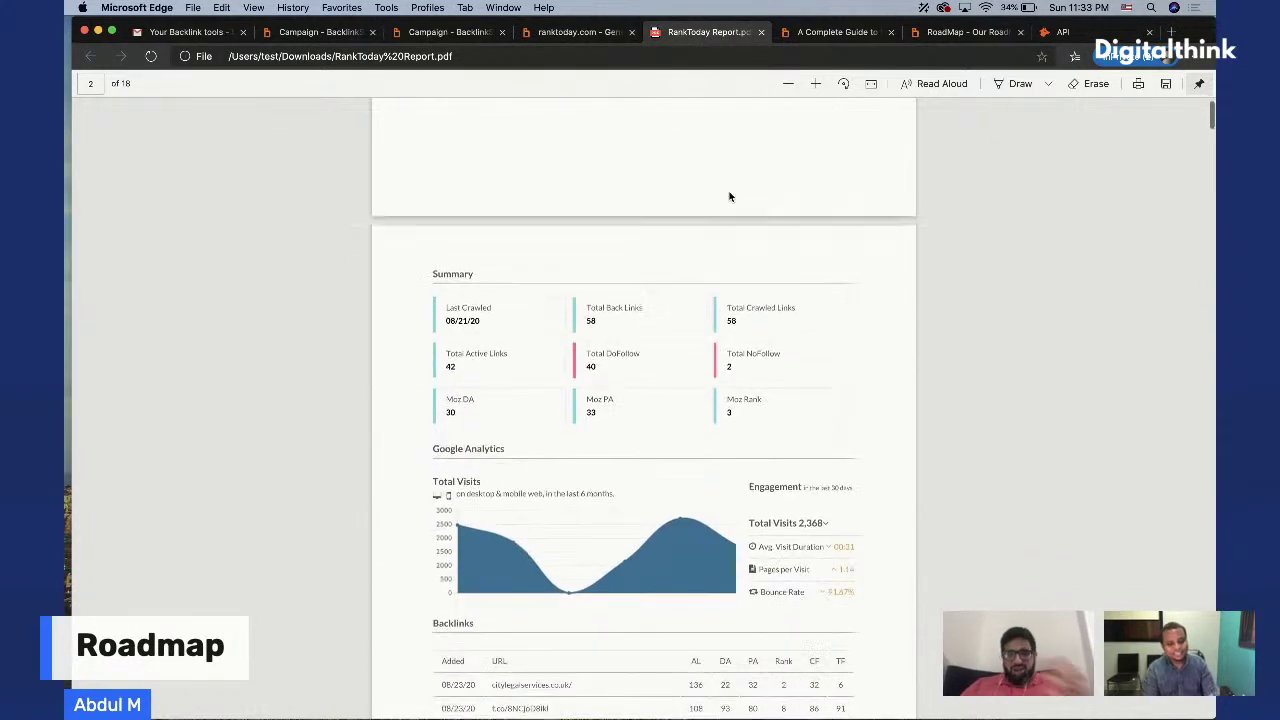
scroll(730, 197, down, 3)
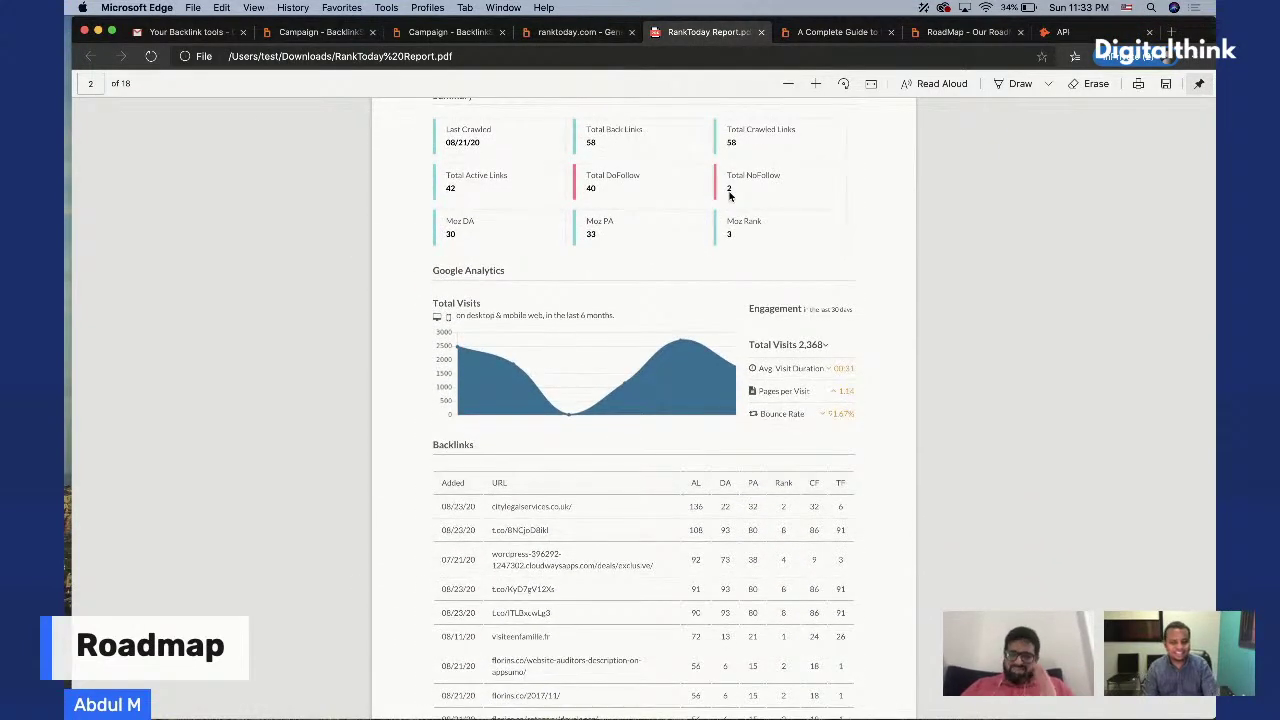
Switch back to the report generation form and return to the domains list
click(602, 38)
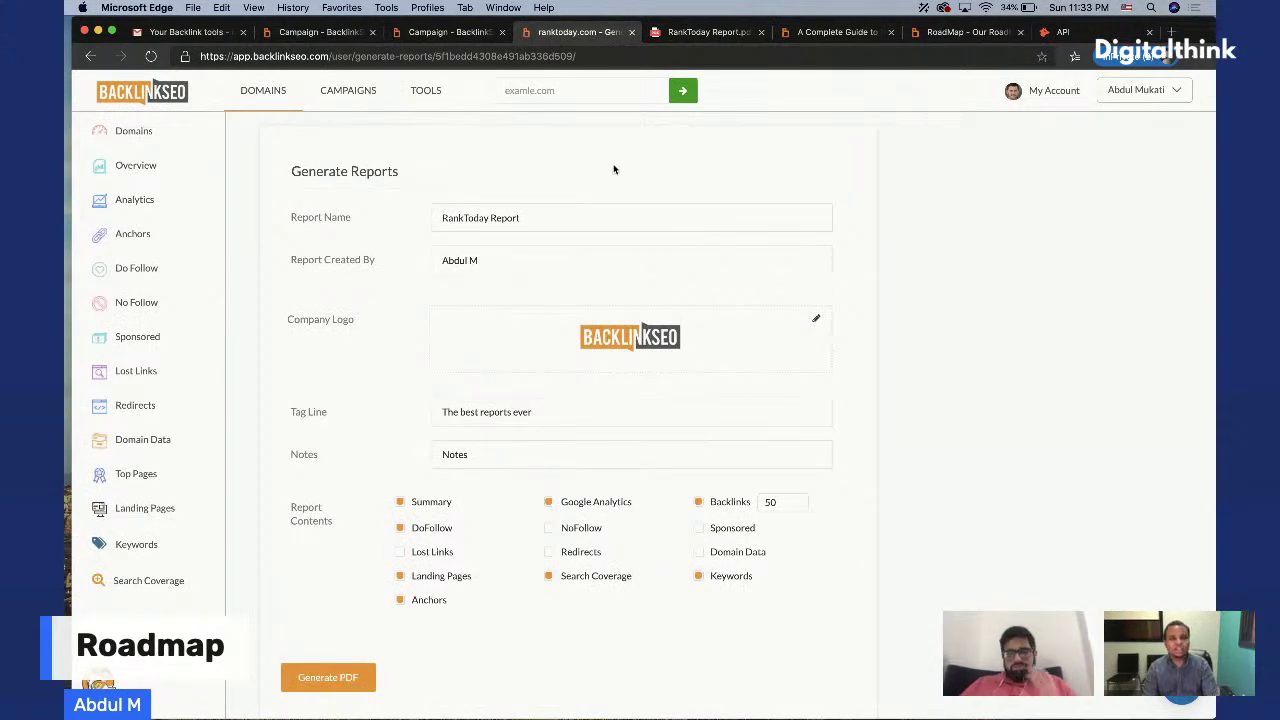
click(175, 98)
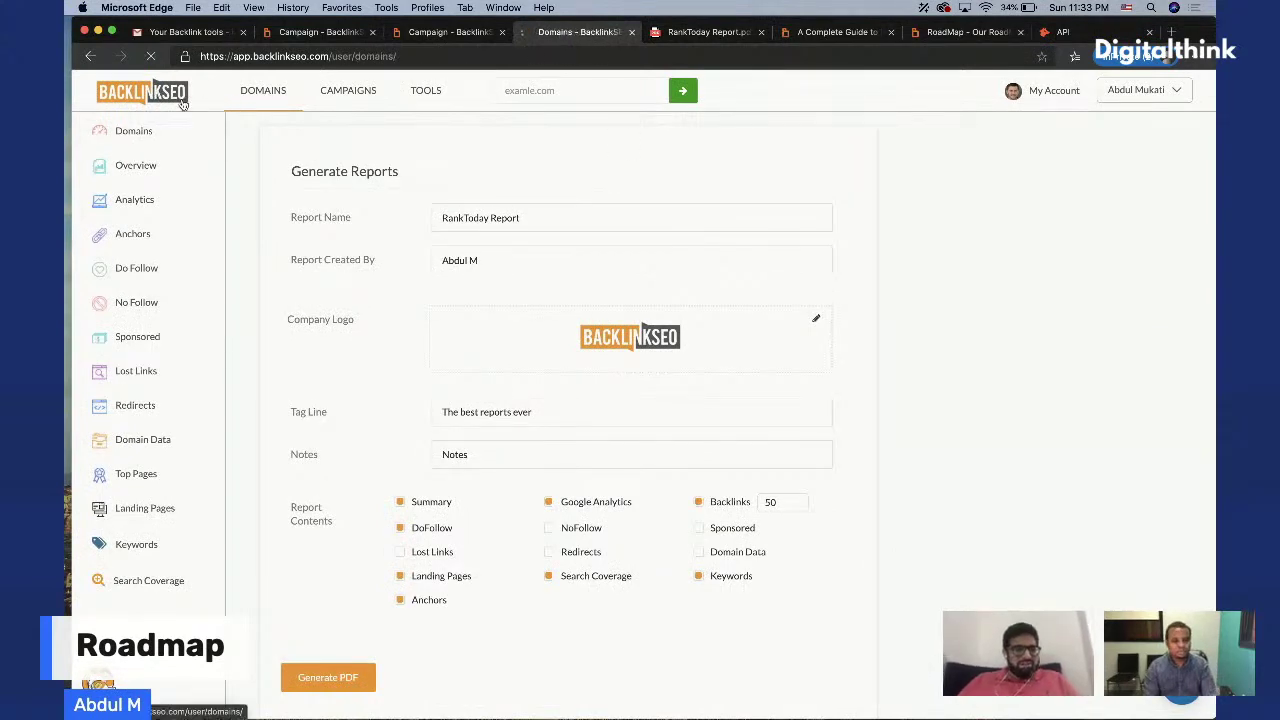
Look over the domains list and switch to the product roadmap board
scroll(500, 425, down, 1)
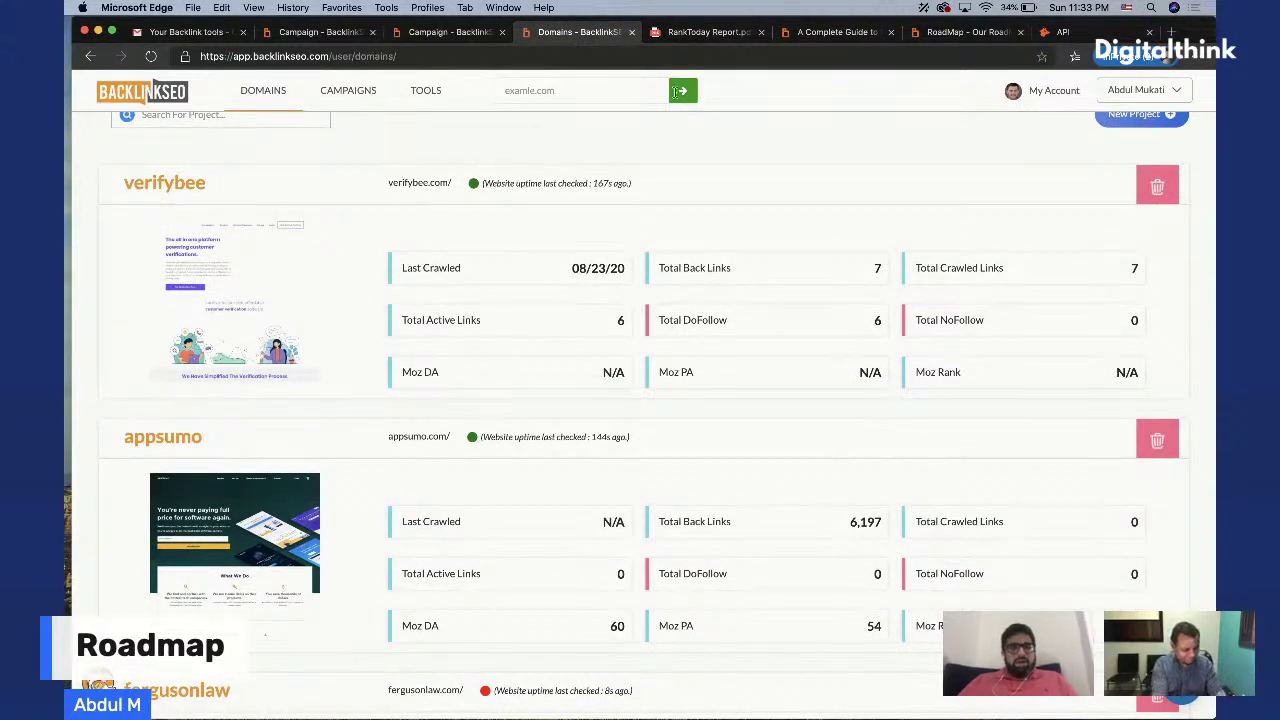
click(838, 33)
click(940, 33)
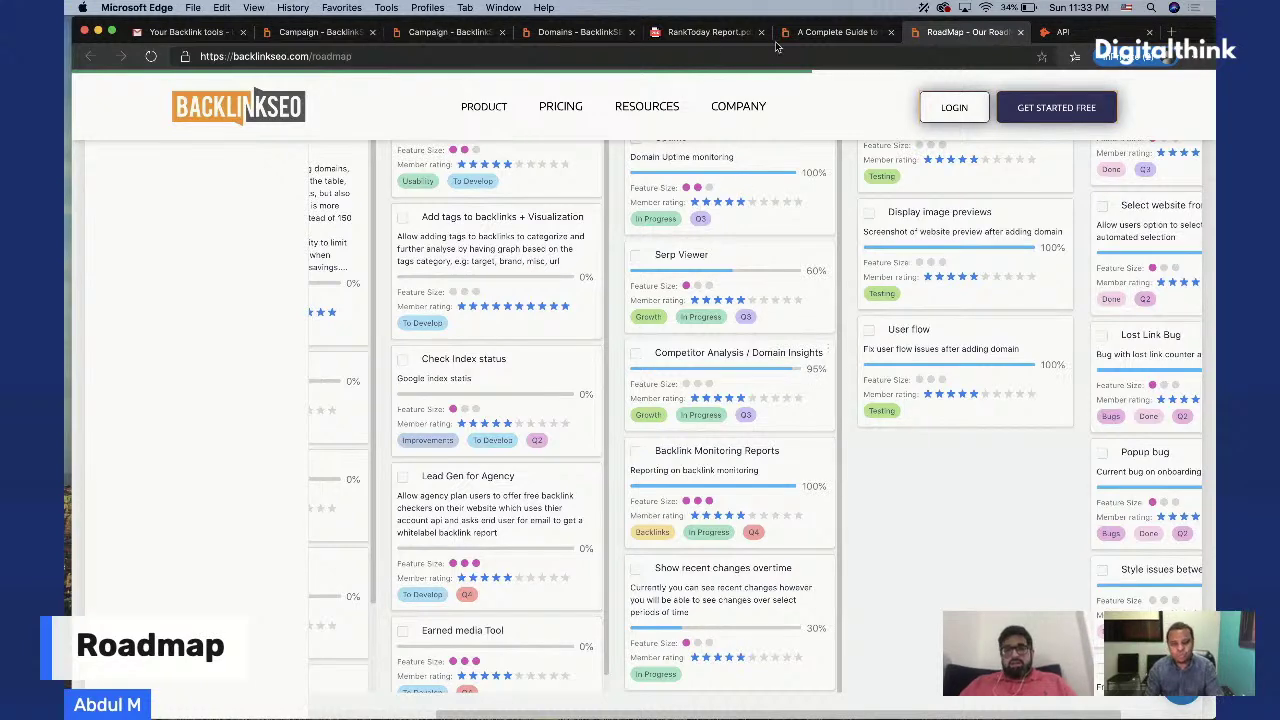
Run a Domain Insights lookup for appsumo.com from the campaign page
click(363, 35)
mouse_move(424, 92)
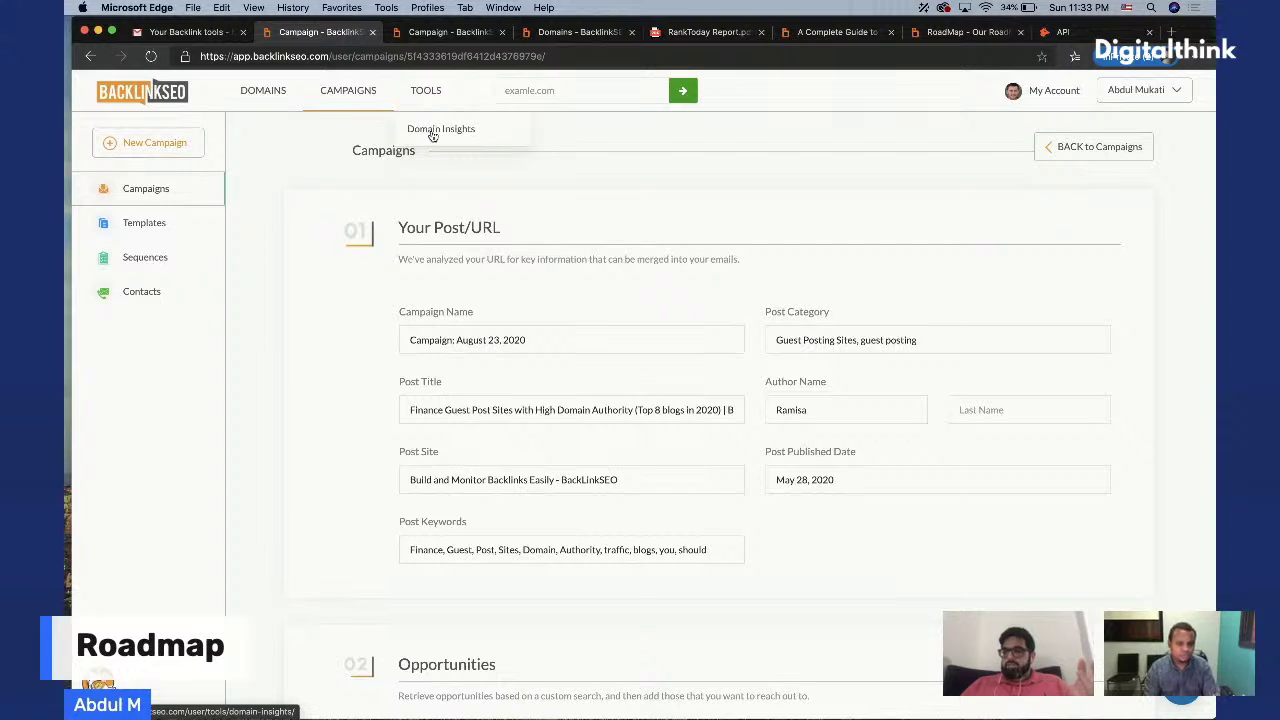
click(432, 130)
click(446, 232)
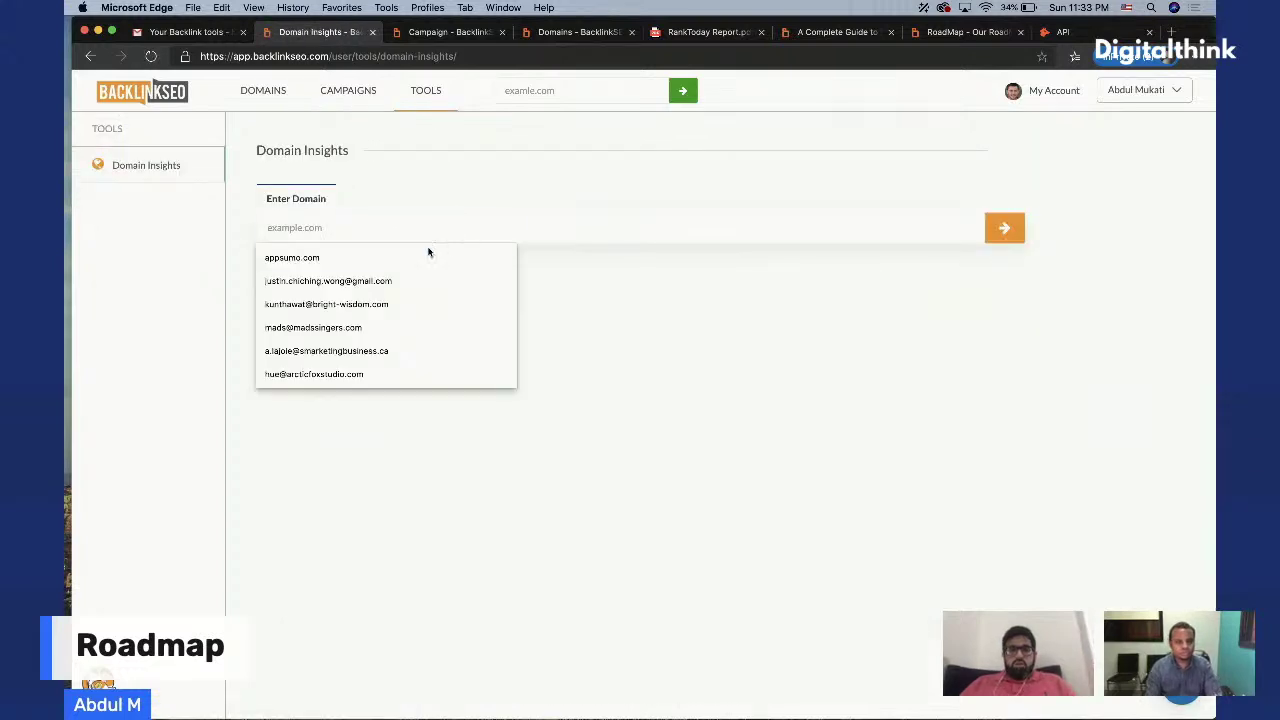
click(459, 250)
key(Return)
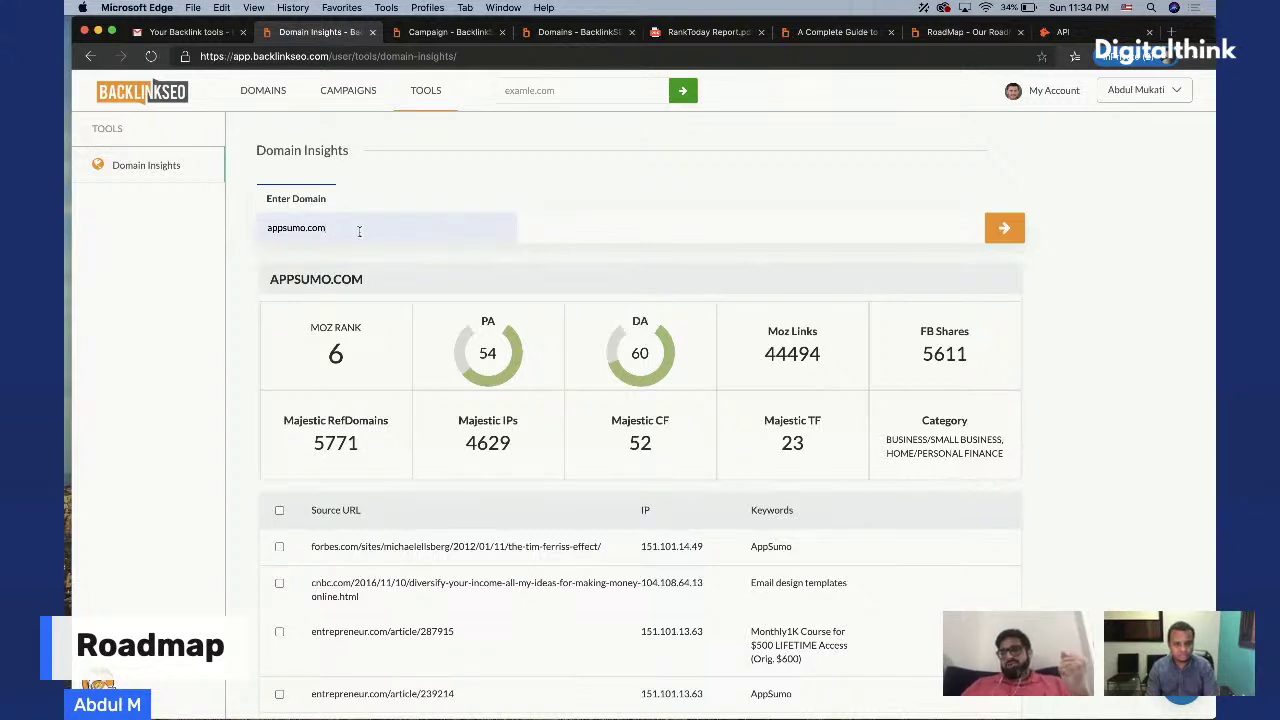
Examine the Moz and Majestic metrics for appsumo.com and read through its table of source URLs, IPs and keywords
drag(331, 231, 251, 229)
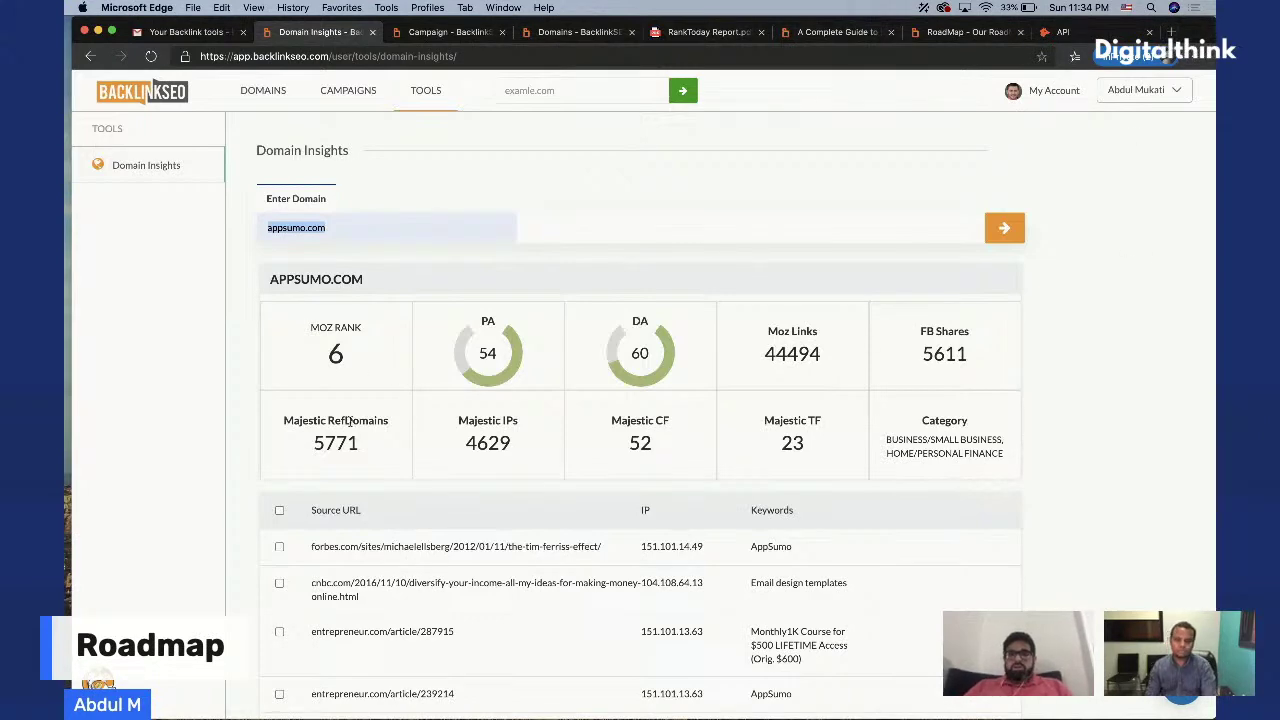
scroll(605, 448, down, 2)
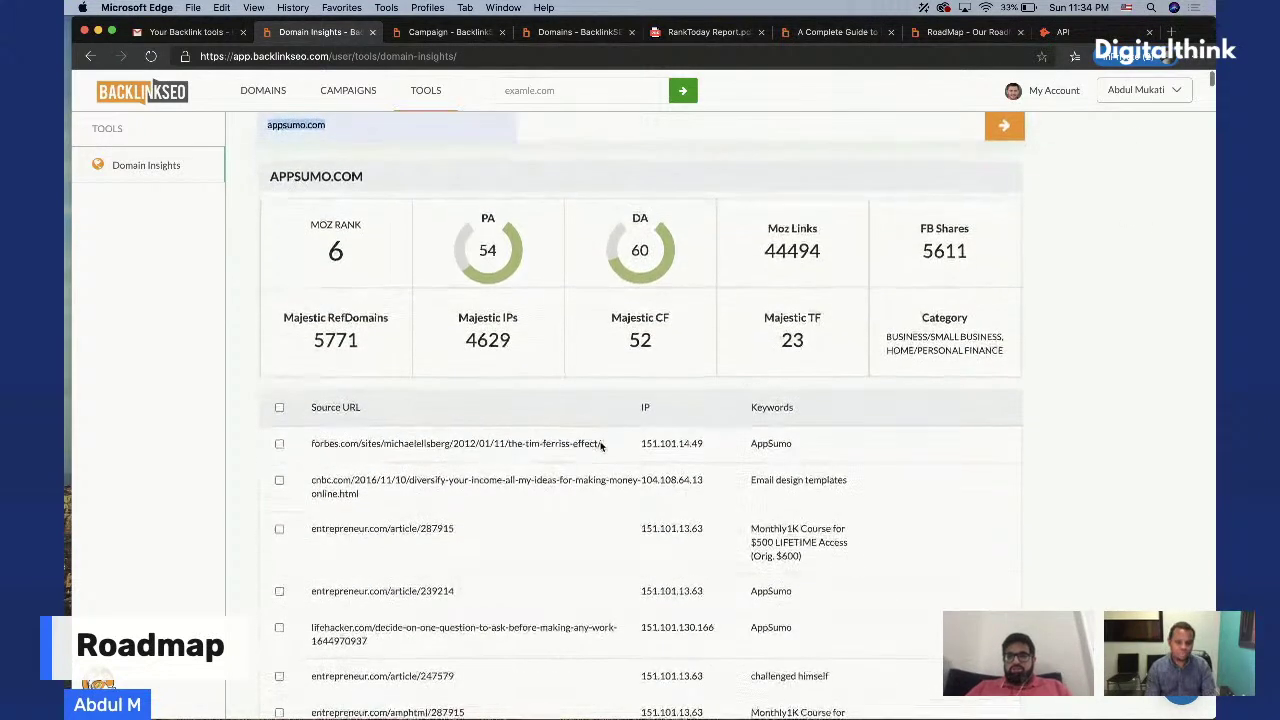
scroll(615, 500, down, 5)
scroll(636, 564, down, 7)
scroll(636, 564, down, 20)
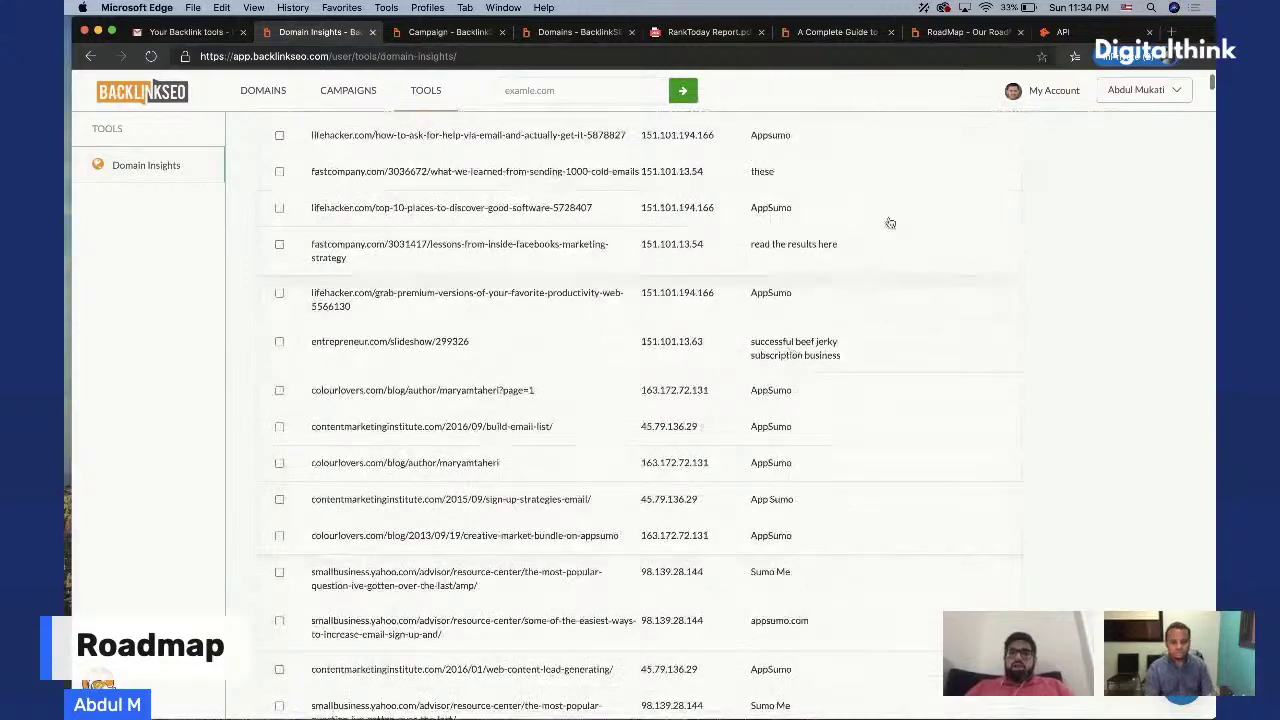
scroll(794, 211, down, 15)
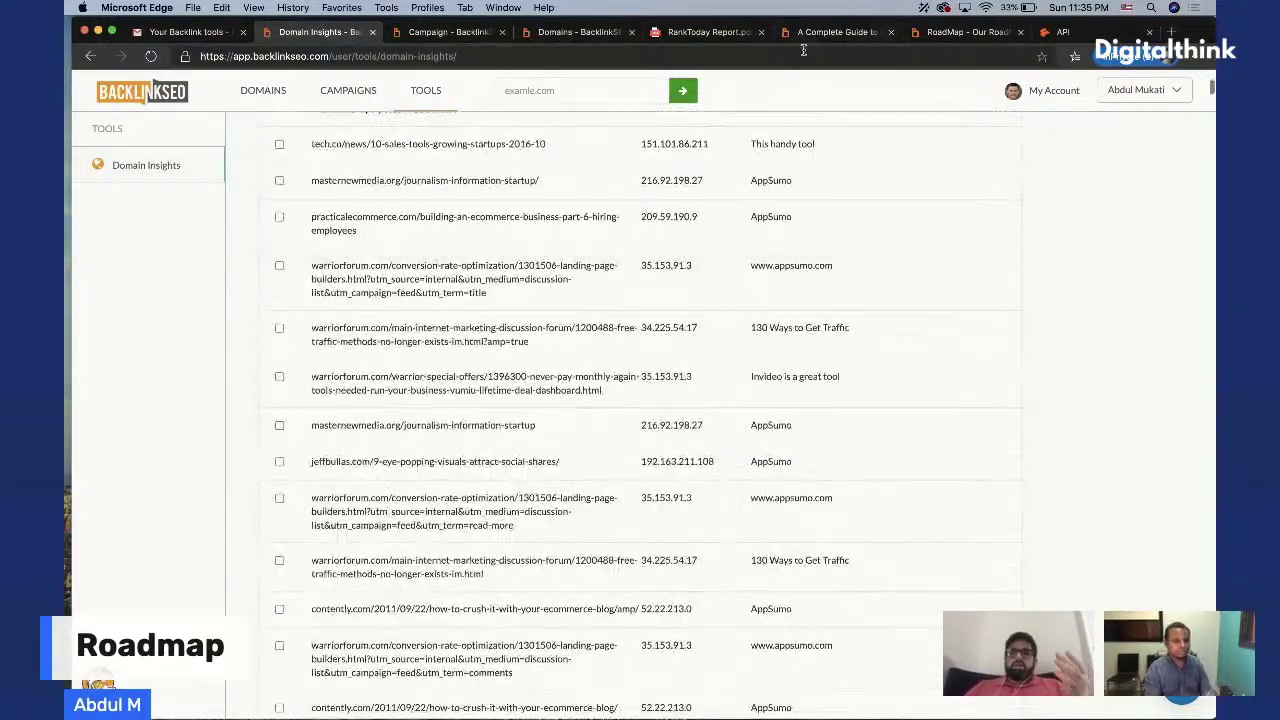
Return to the product roadmap and examine the Uptime, Serp Viewer and Competitor Analysis / Domain Insights cards under In Progress
click(594, 33)
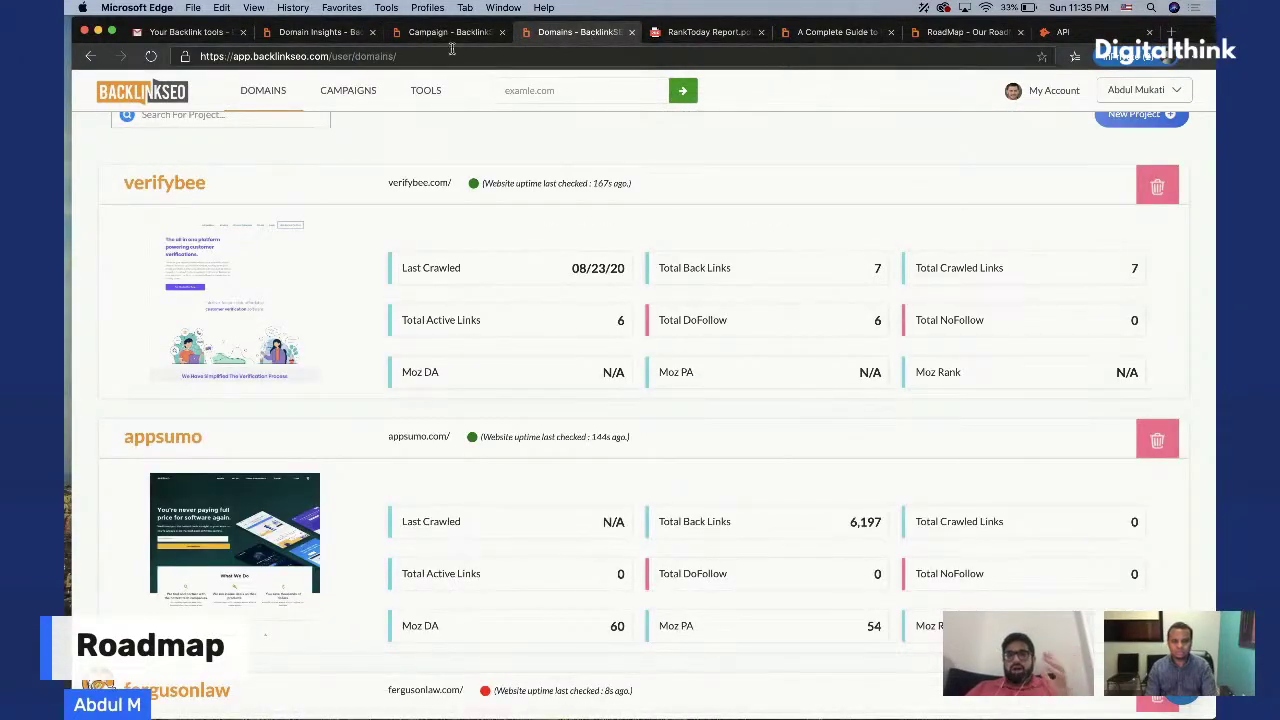
click(838, 32)
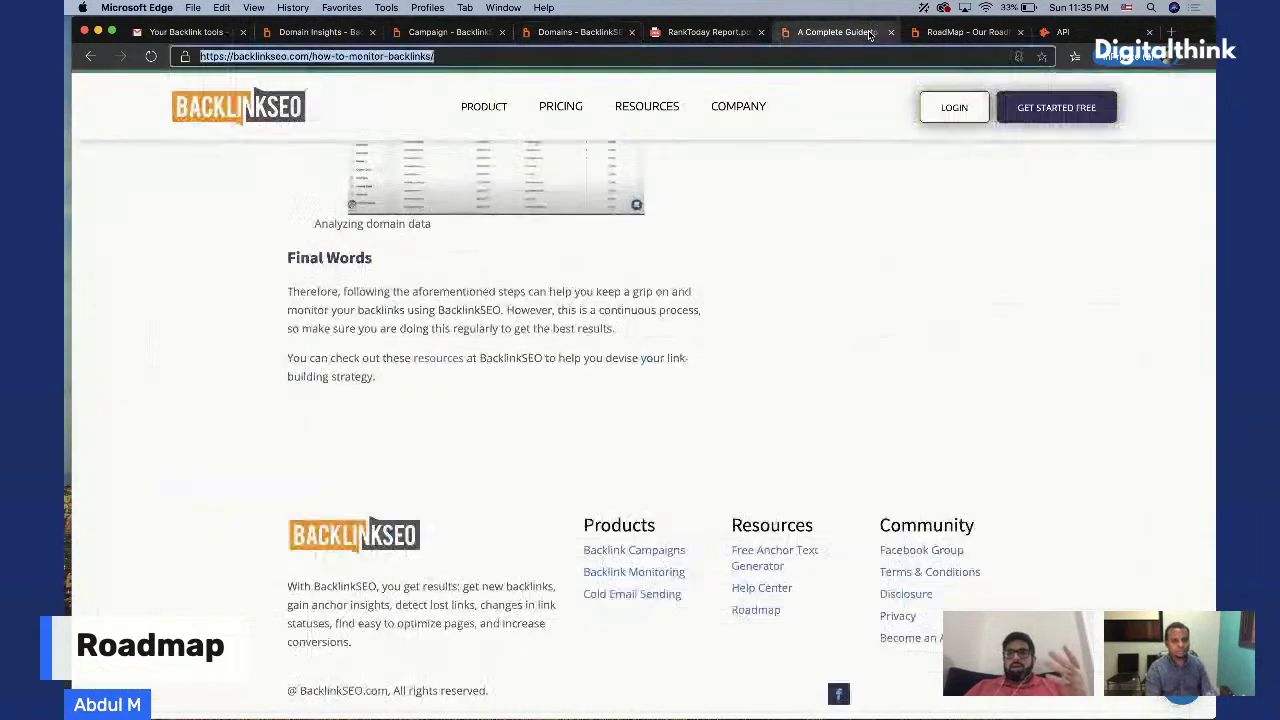
click(950, 32)
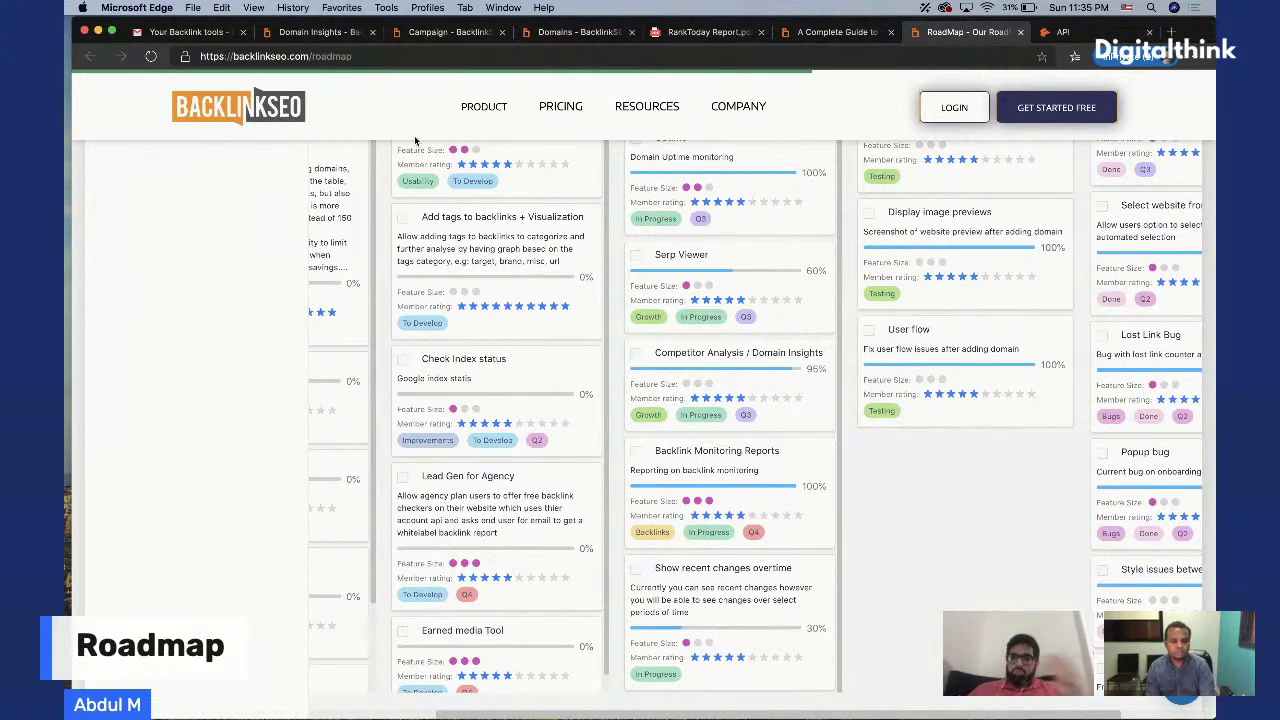
scroll(735, 335, up, 1)
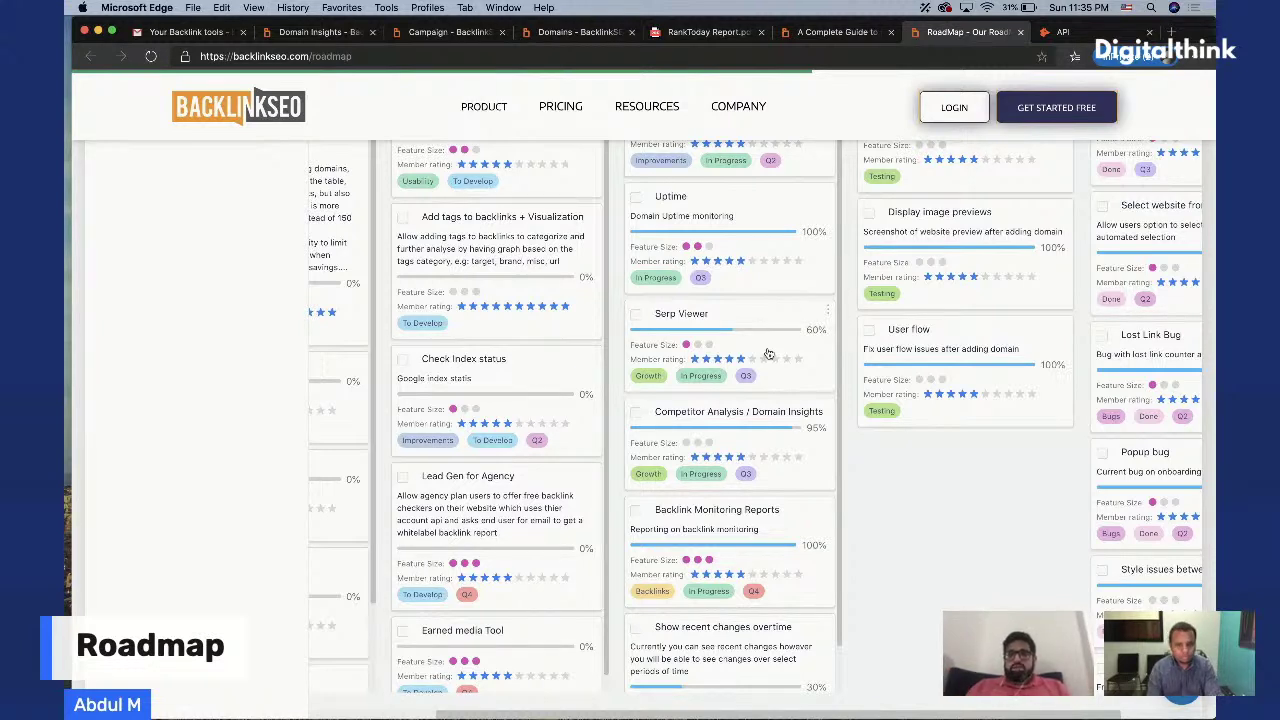
scroll(766, 354, up, 2)
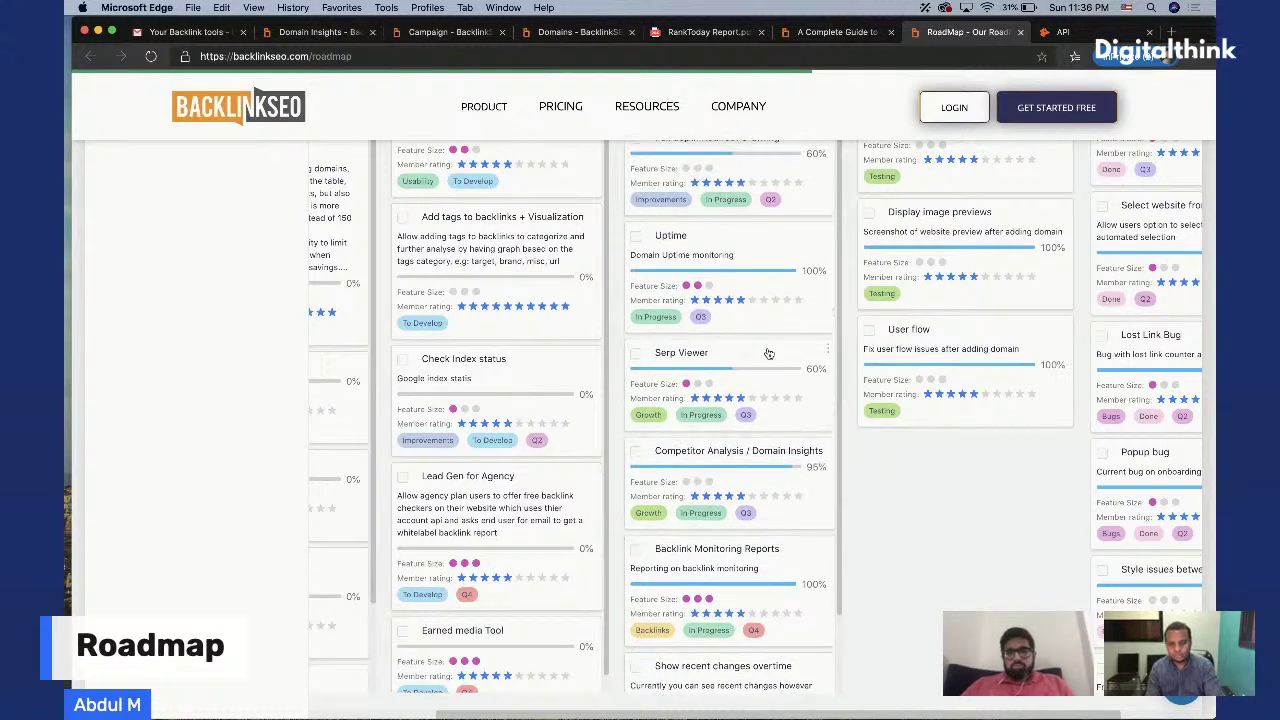
scroll(748, 294, up, 1)
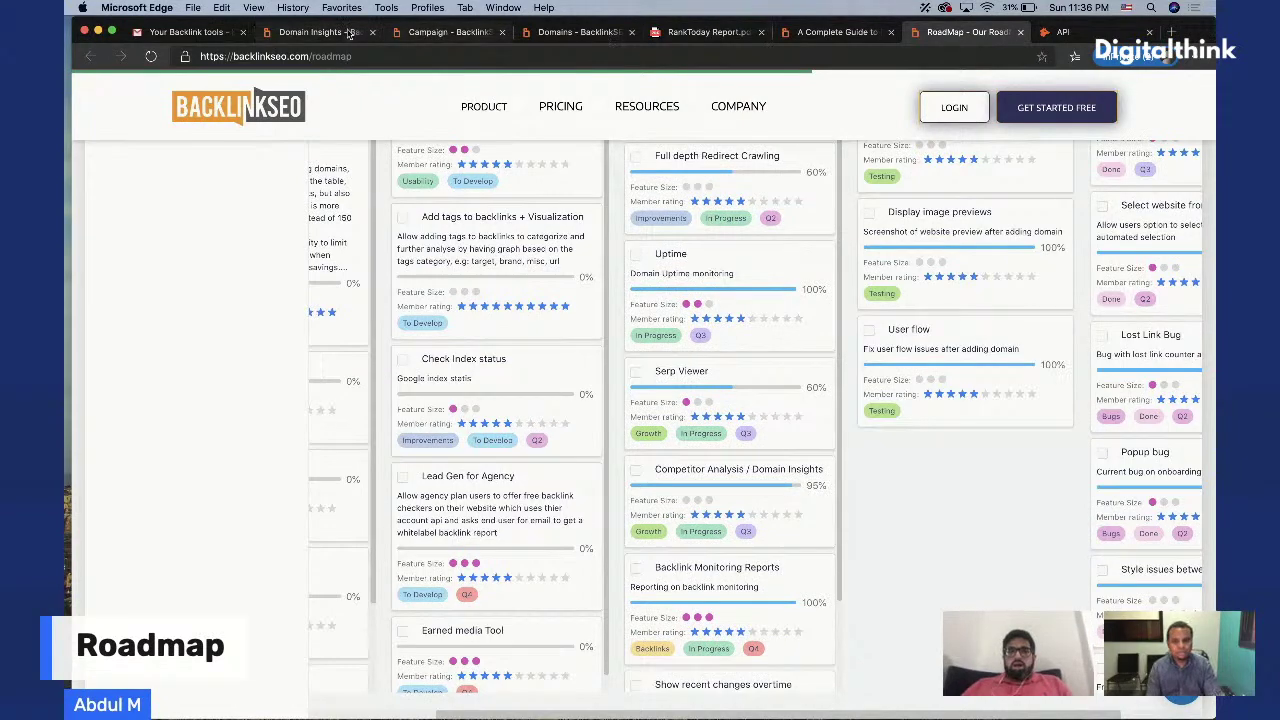
Open the domains list in place of Domain Insights and inspect the website uptime check beside verifybee and the other projects
click(318, 32)
click(256, 92)
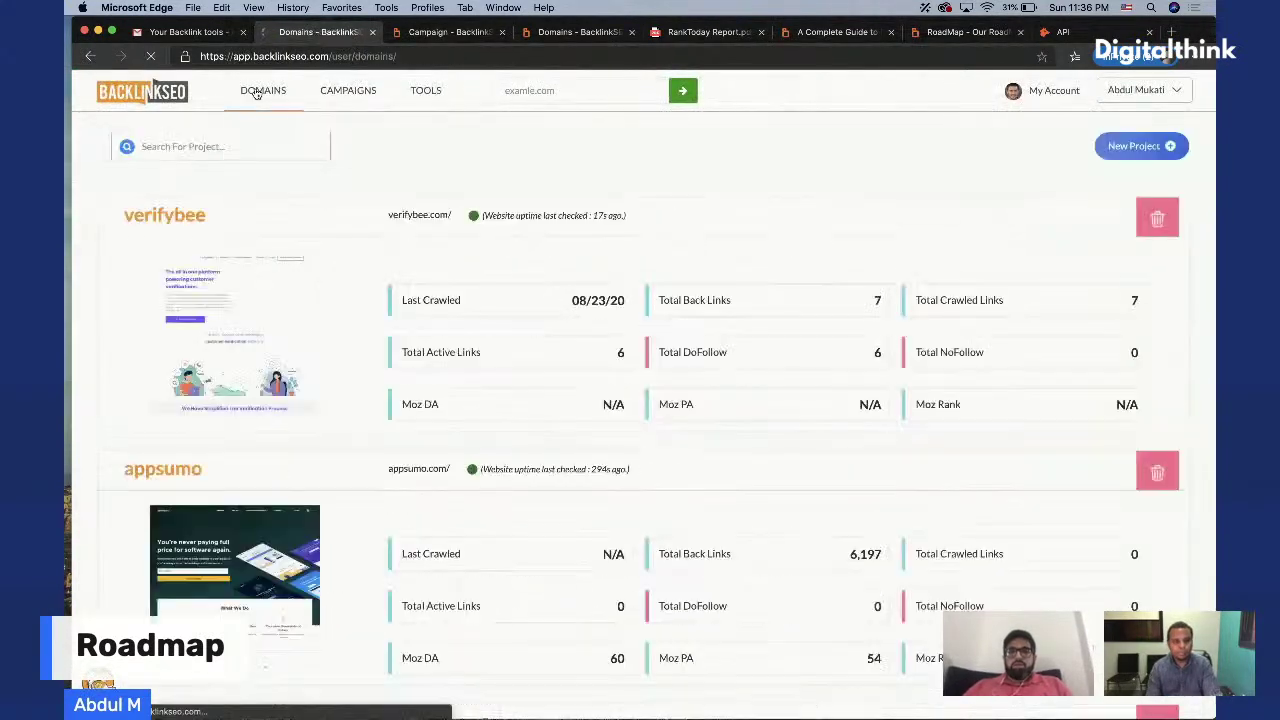
drag(484, 216, 617, 219)
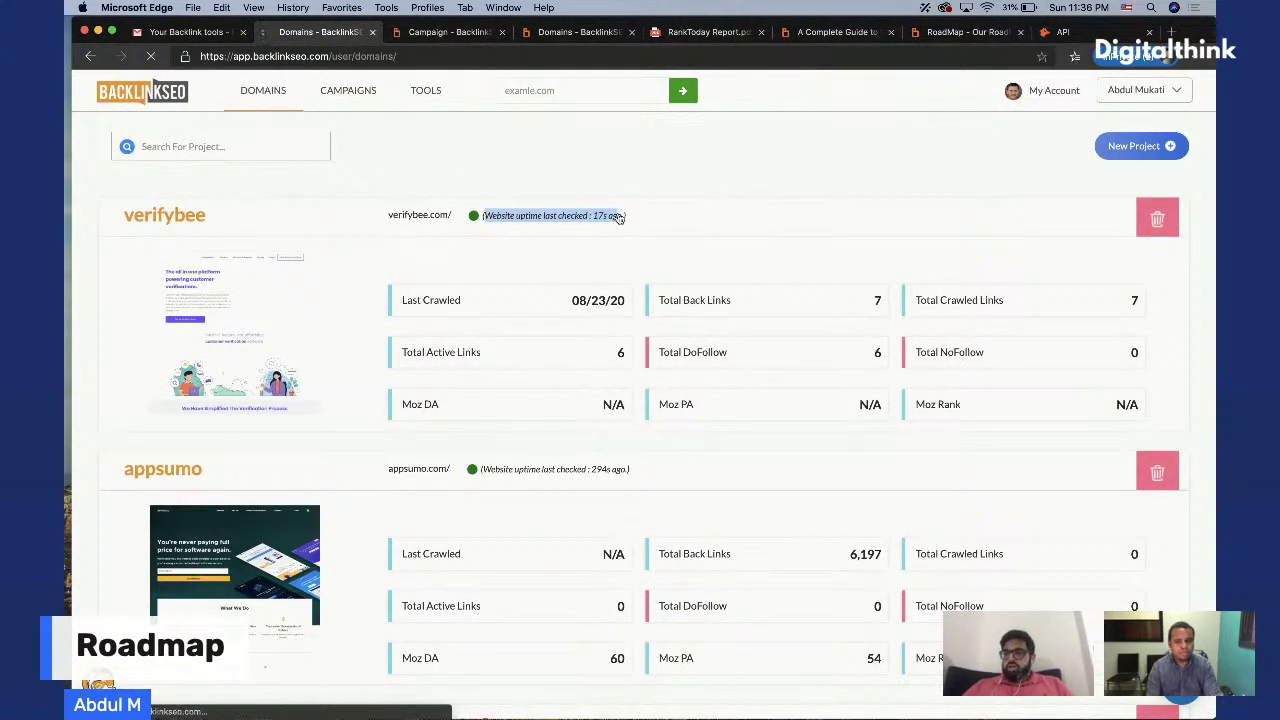
click(617, 219)
click(176, 92)
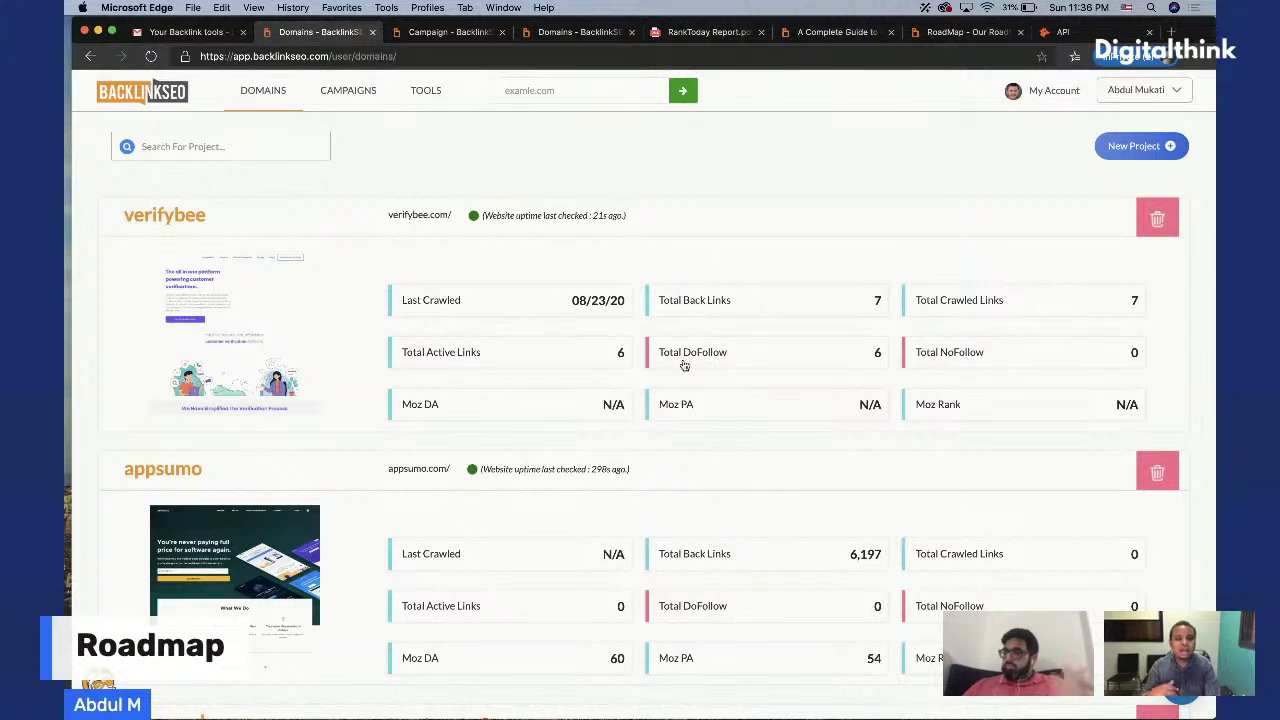
scroll(684, 366, down, 1)
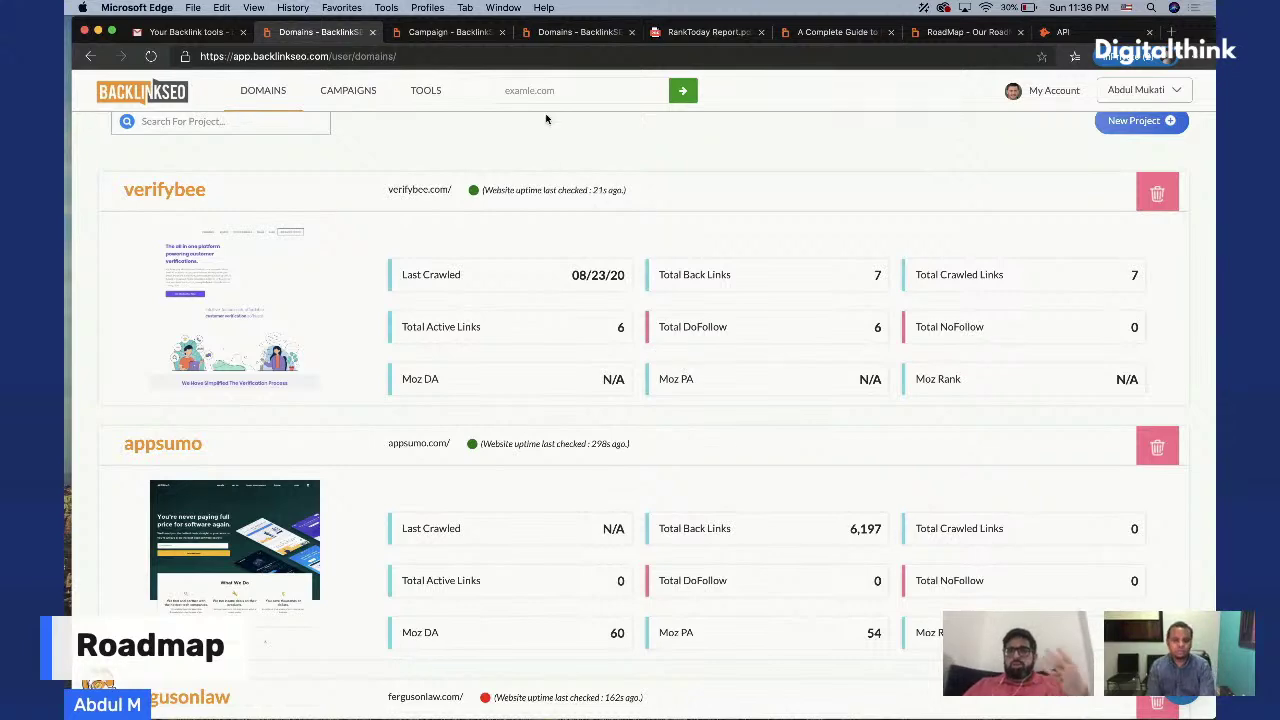
Go back to the roadmap and review the In Progress cards from Backlink Monitoring Reports up to Limit emails per domain setting
click(477, 33)
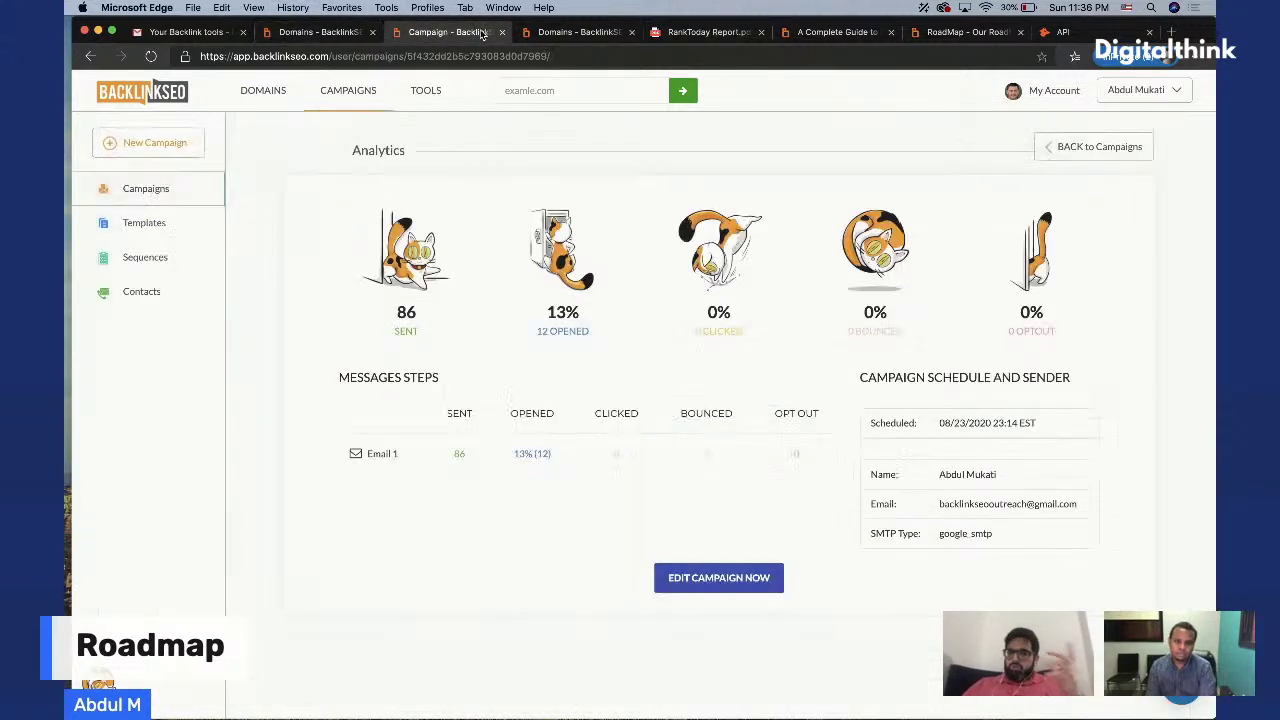
click(577, 32)
click(710, 34)
click(826, 38)
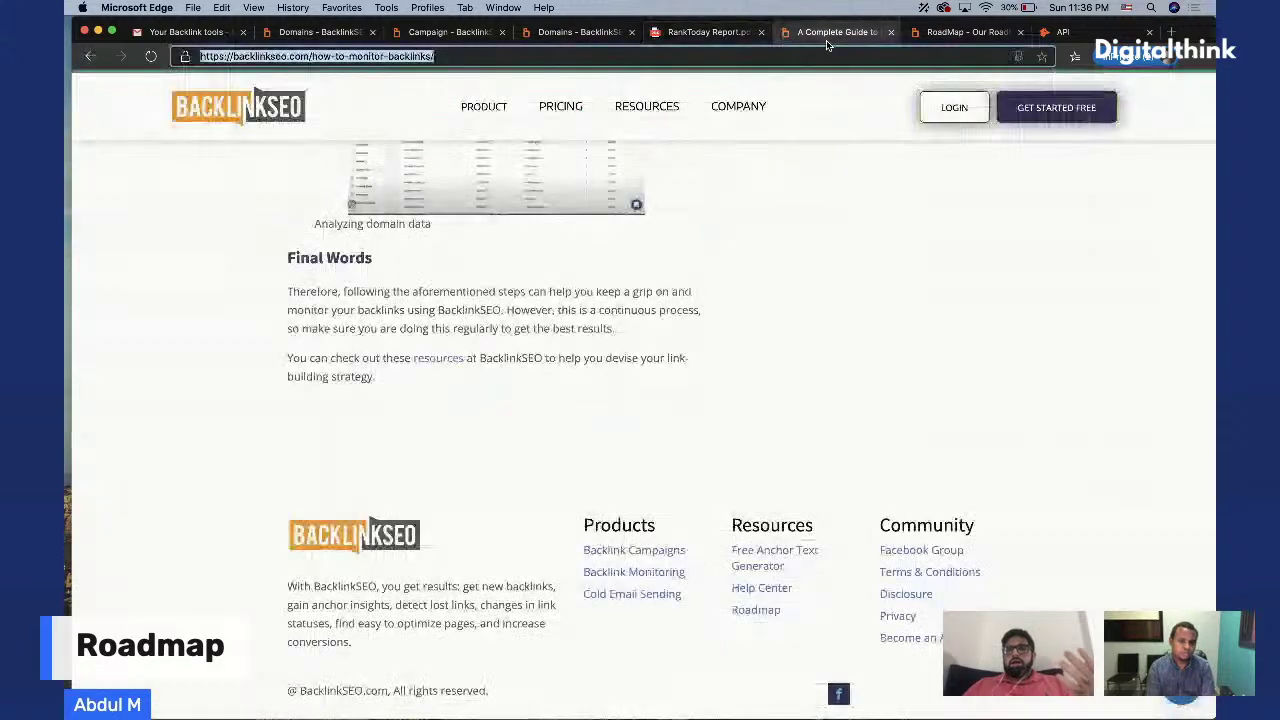
click(930, 33)
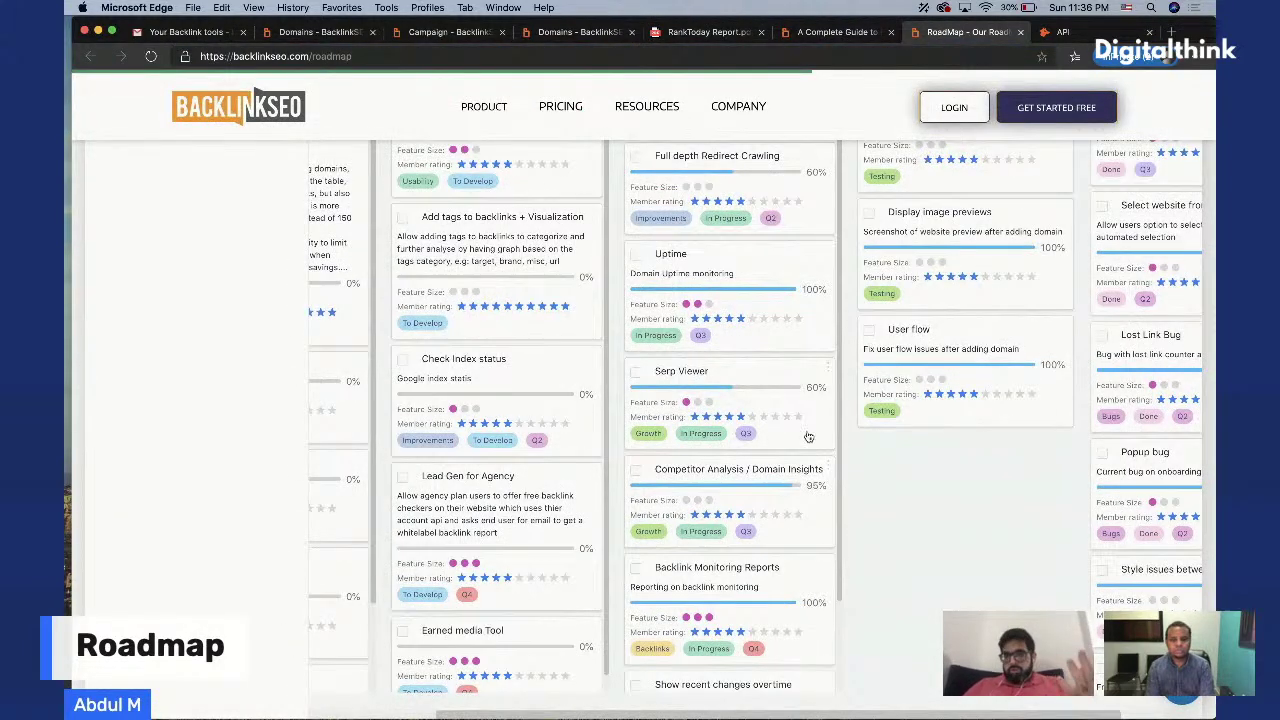
scroll(810, 437, up, 1)
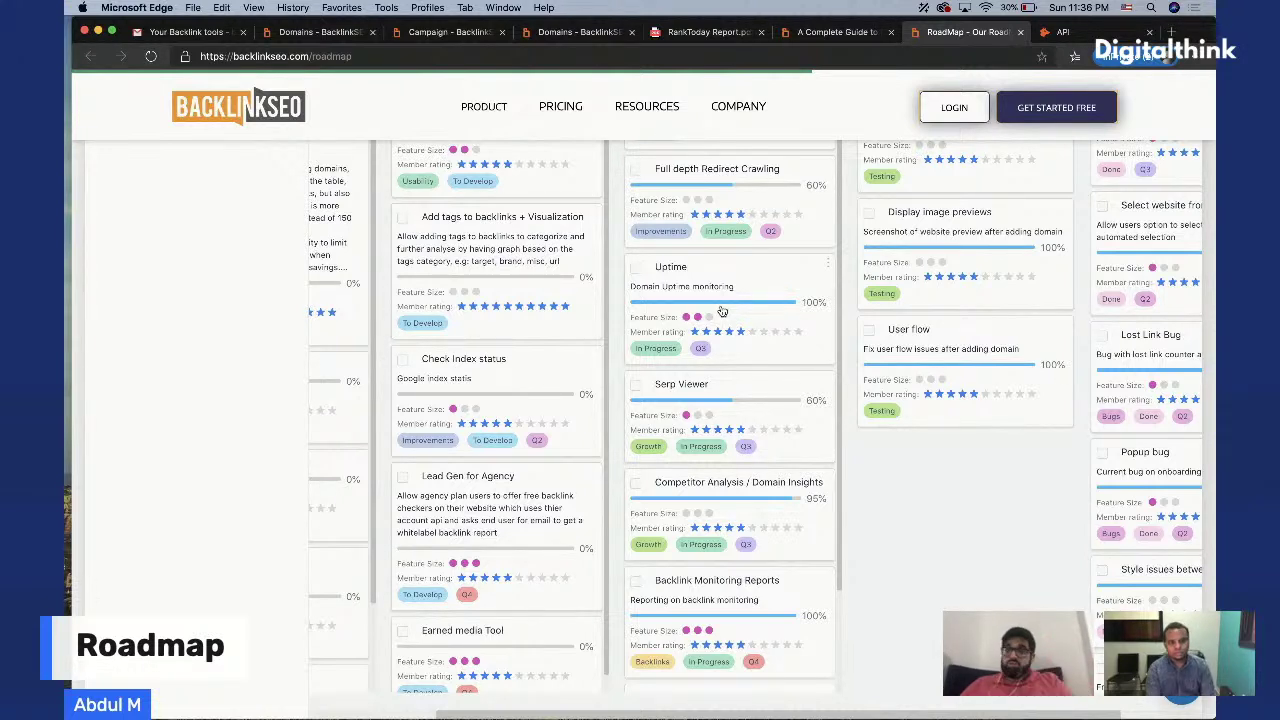
scroll(722, 312, up, 2)
scroll(722, 312, up, 4)
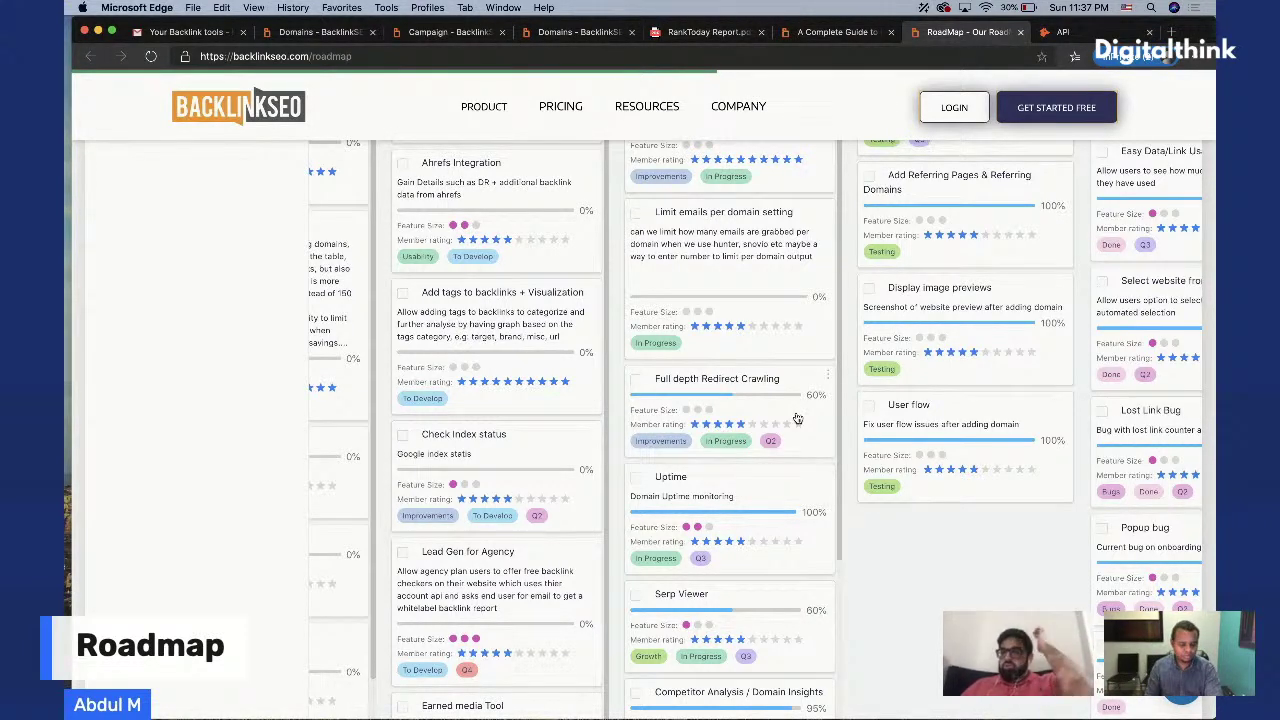
scroll(797, 418, up, 1)
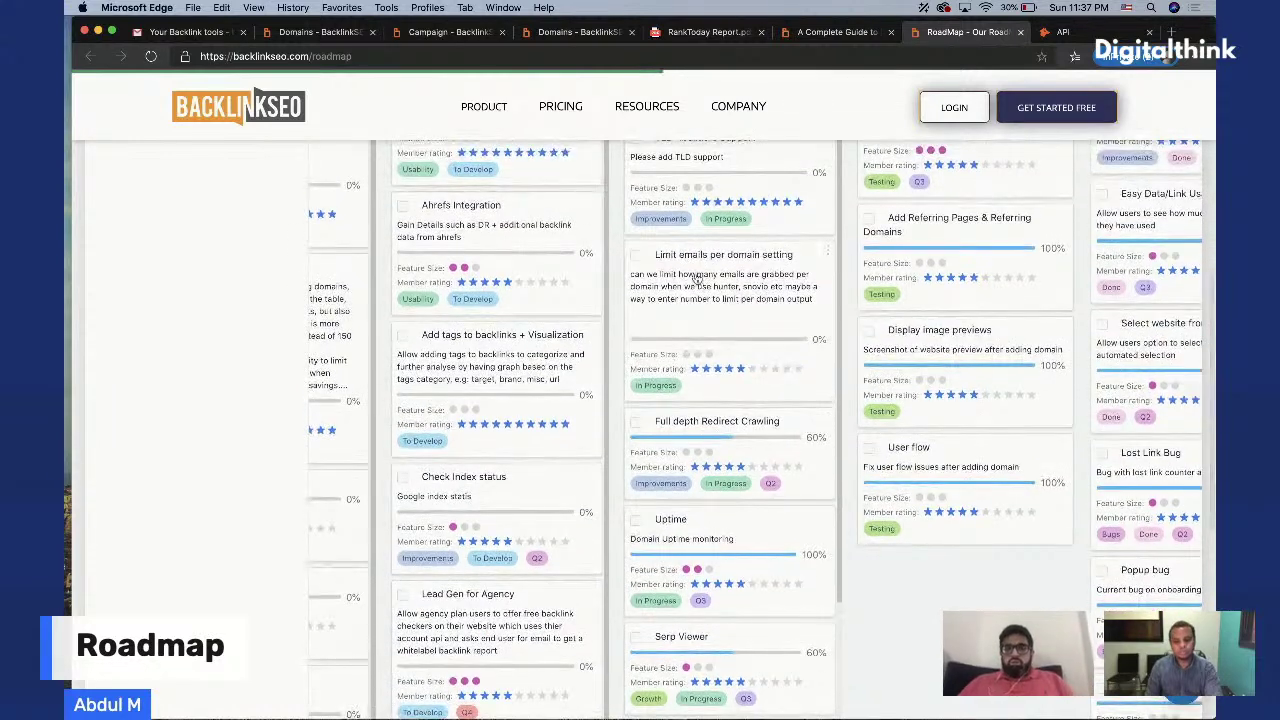
Set the progress of the "Limit emails per domain setting" roadmap card to 100 and close it
click(766, 303)
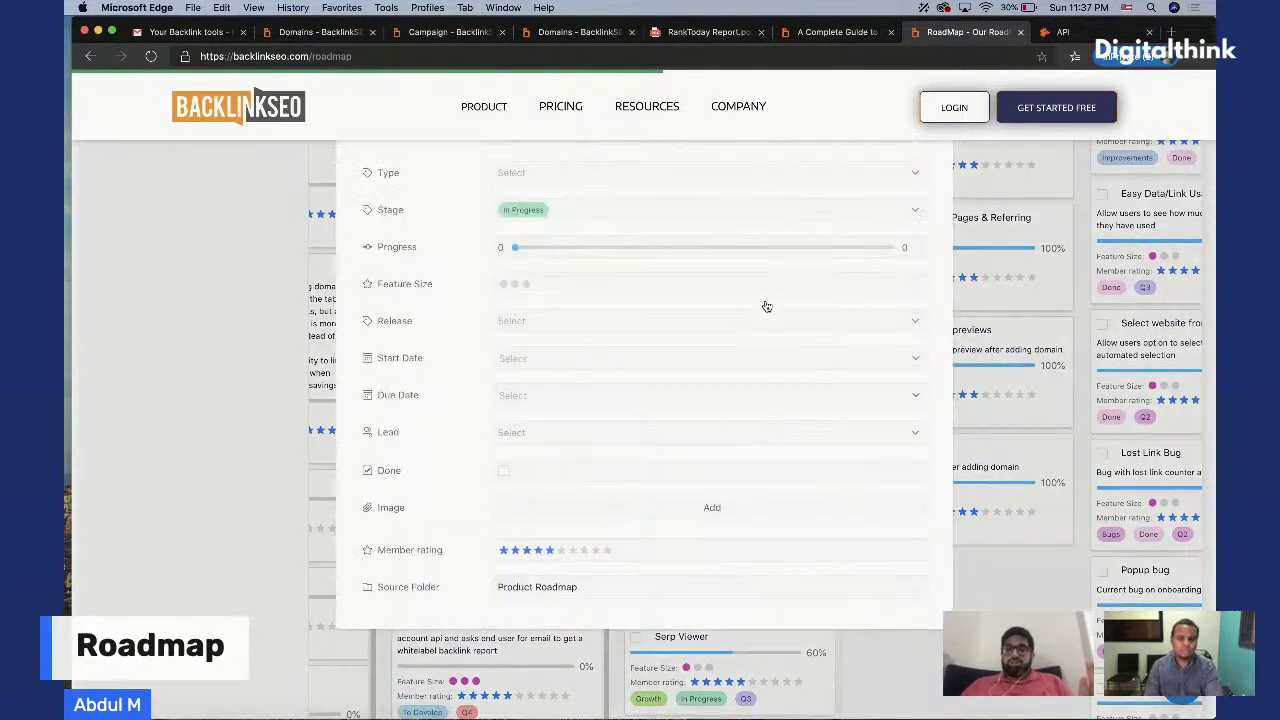
click(891, 249)
scroll(891, 249, up, 5)
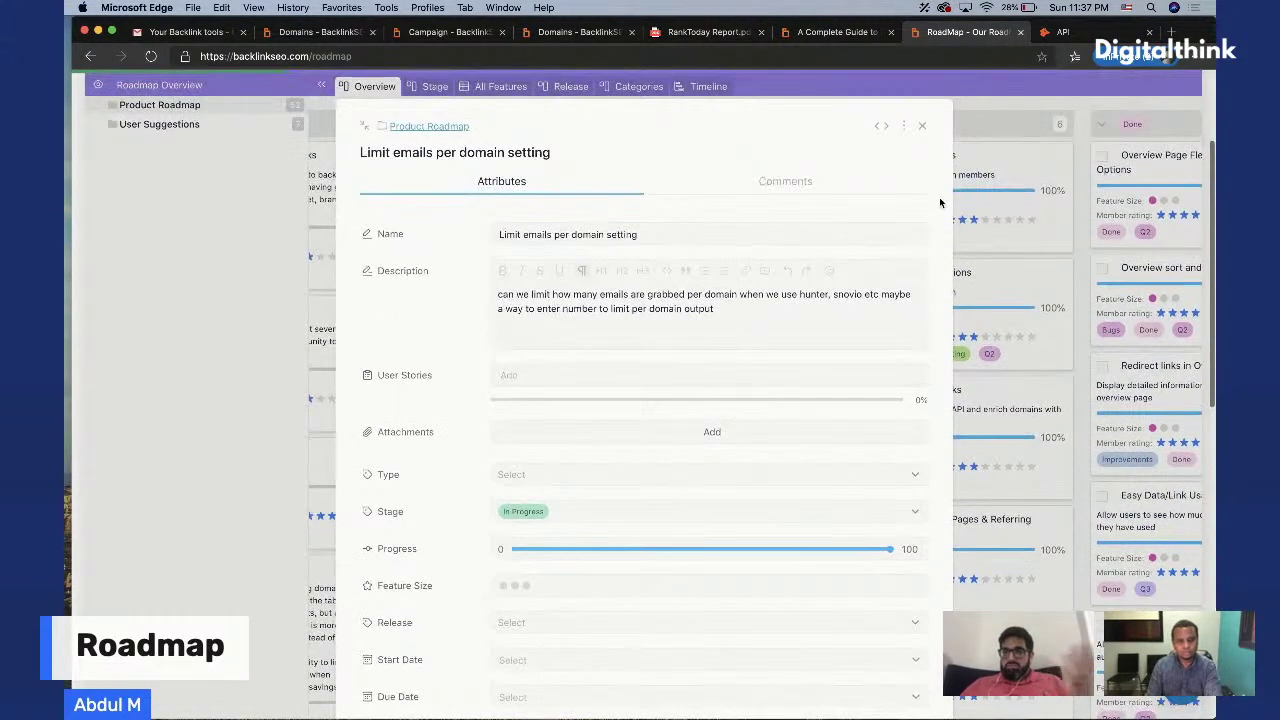
click(922, 122)
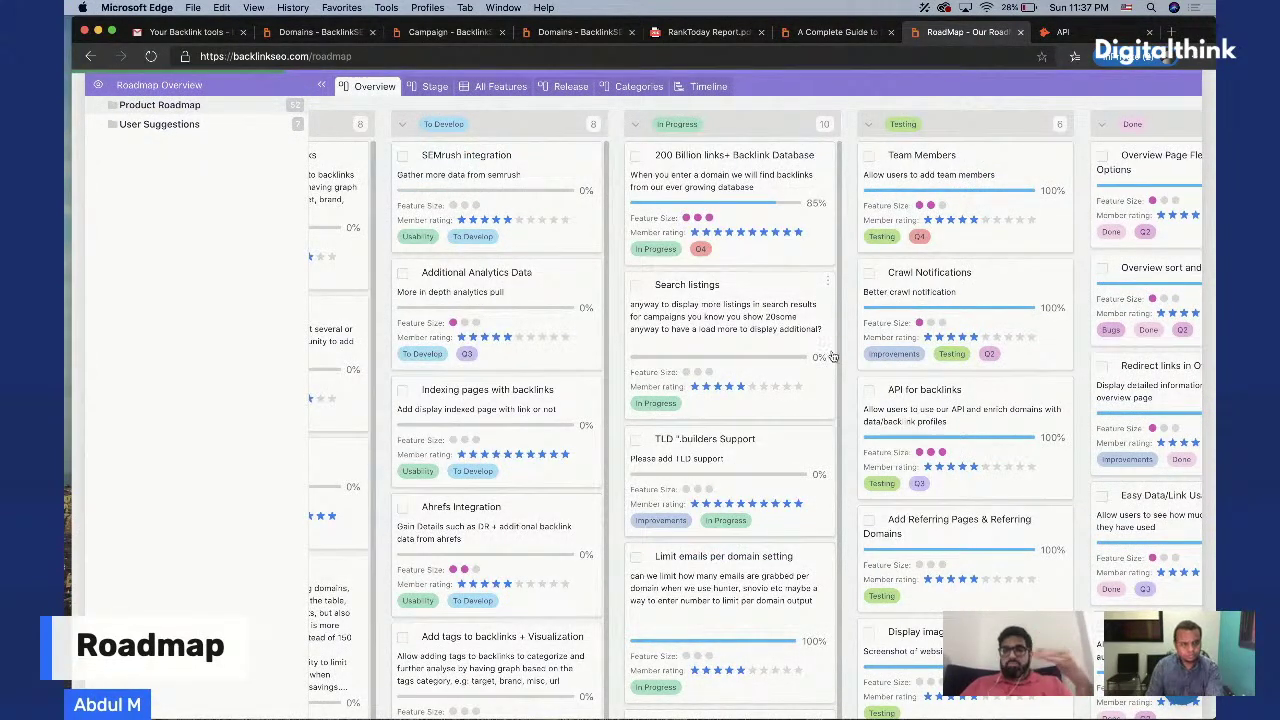
Set the progress of the "TLD *.builders Support" roadmap card to 100 and close it
click(718, 454)
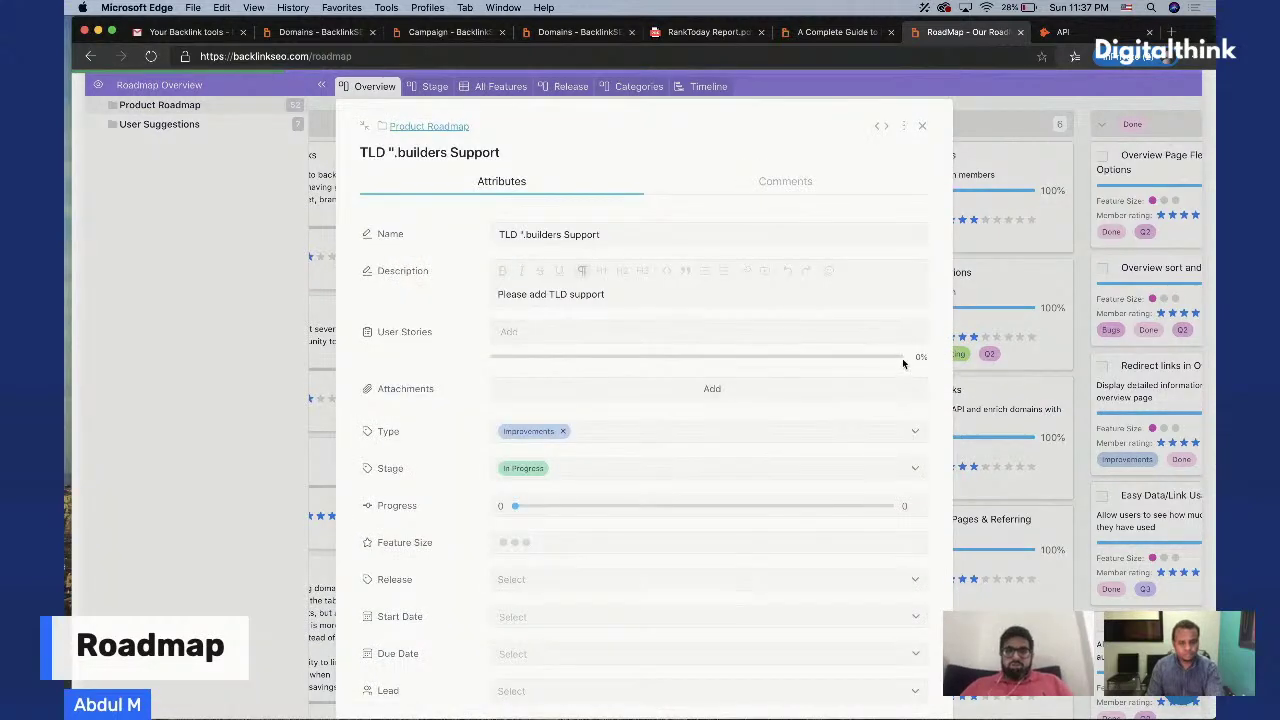
click(893, 507)
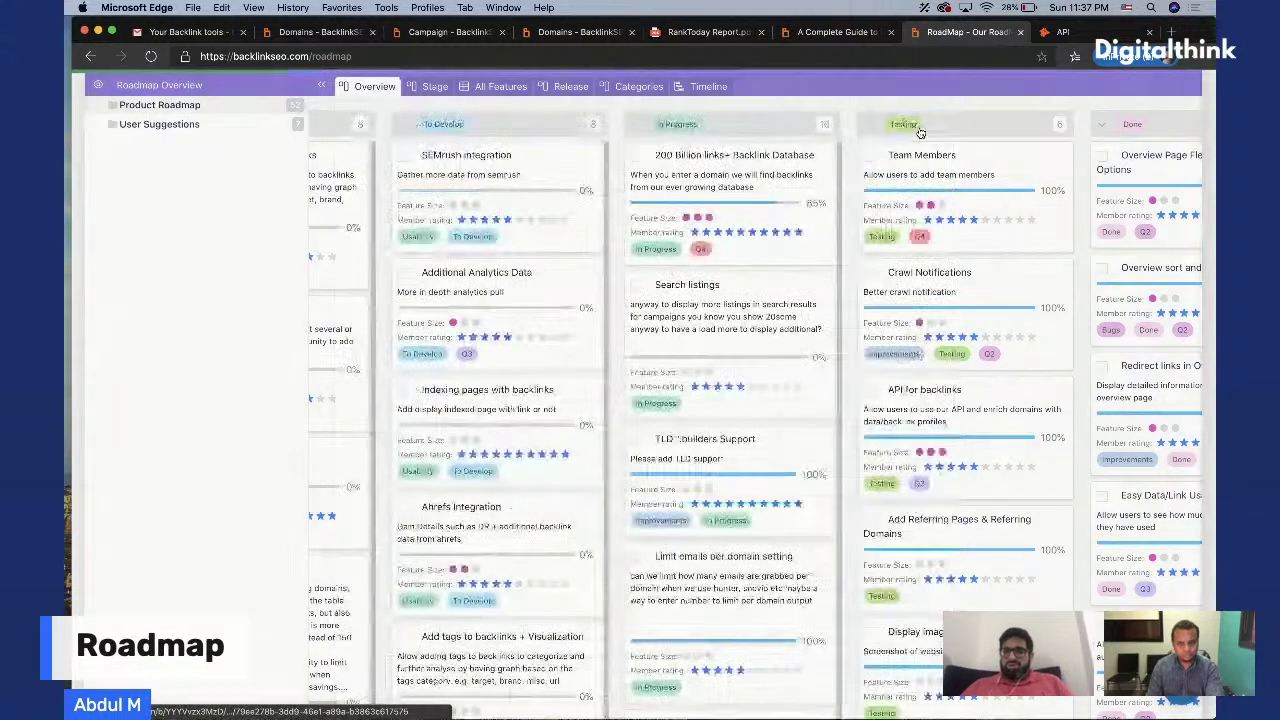
click(921, 126)
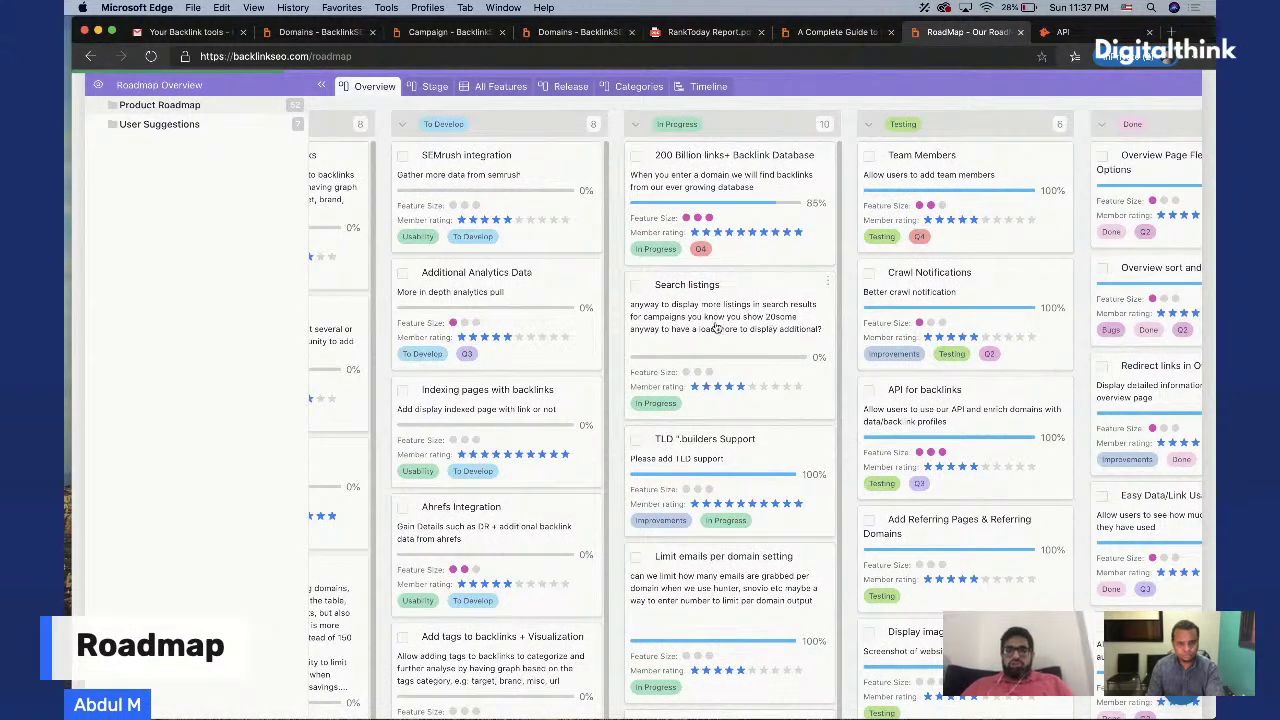
Set the progress of the "Search listings" roadmap card to 100 and return to the board
click(774, 296)
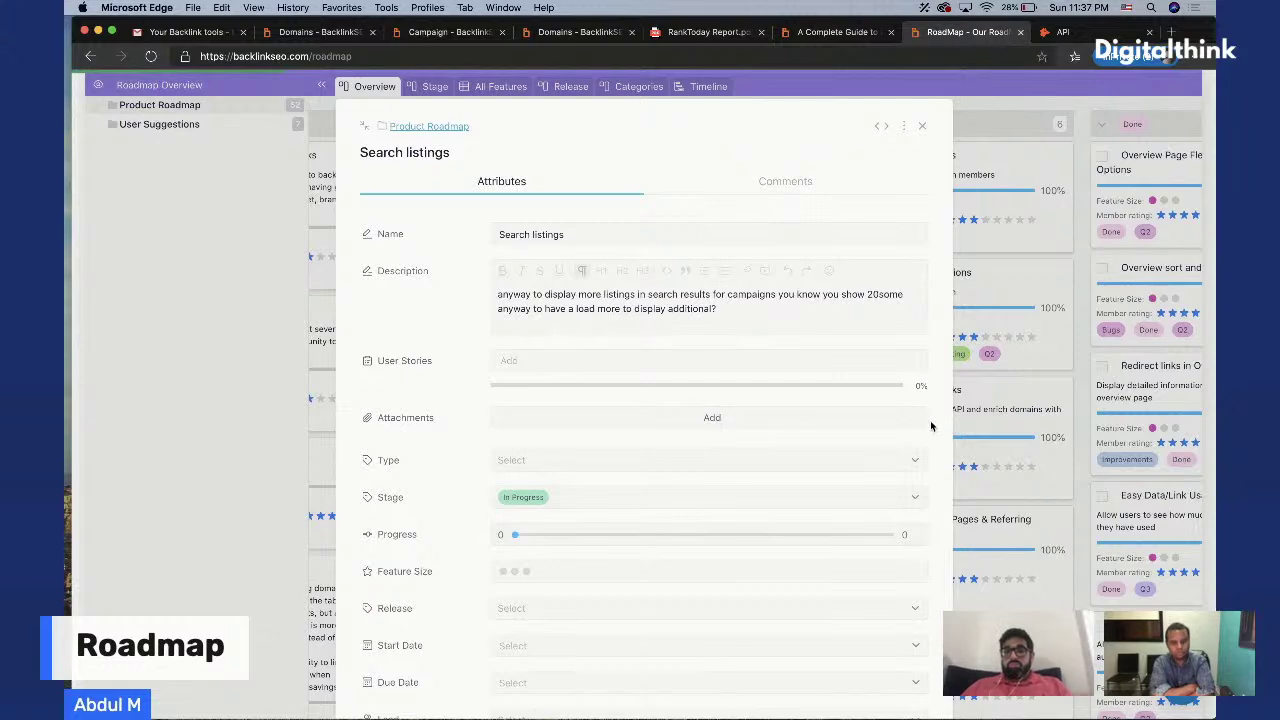
click(889, 536)
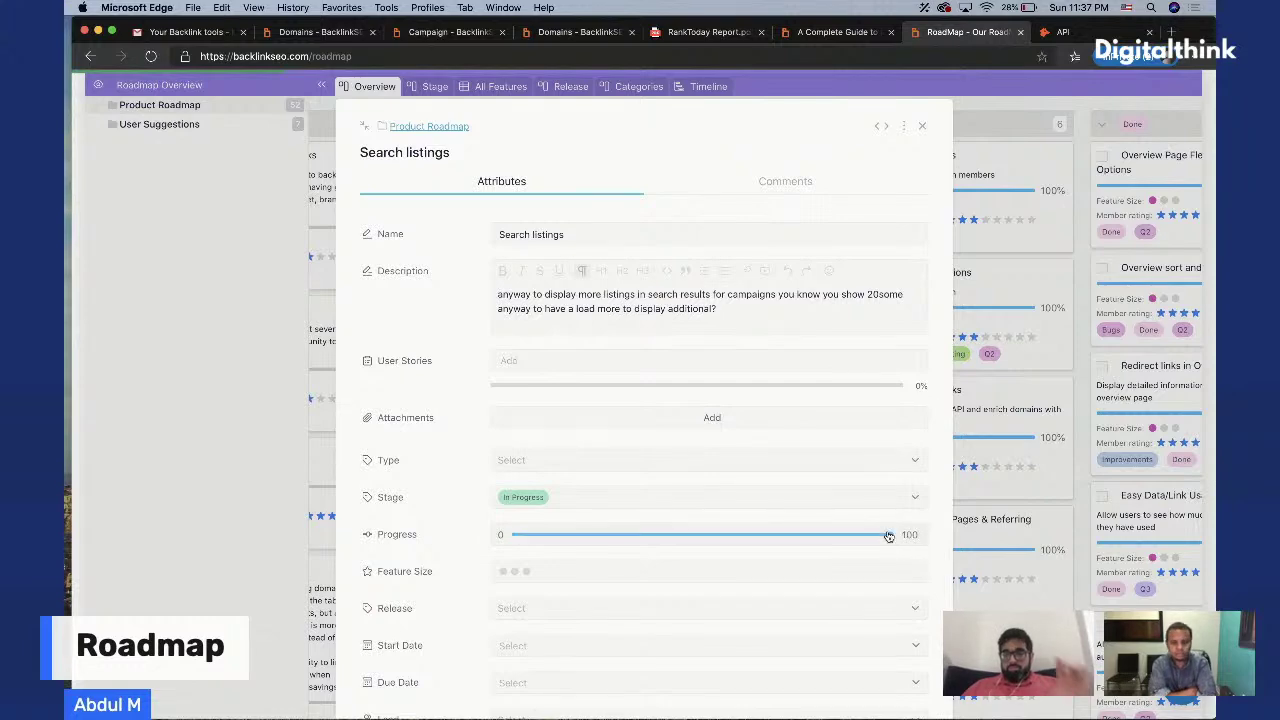
click(922, 126)
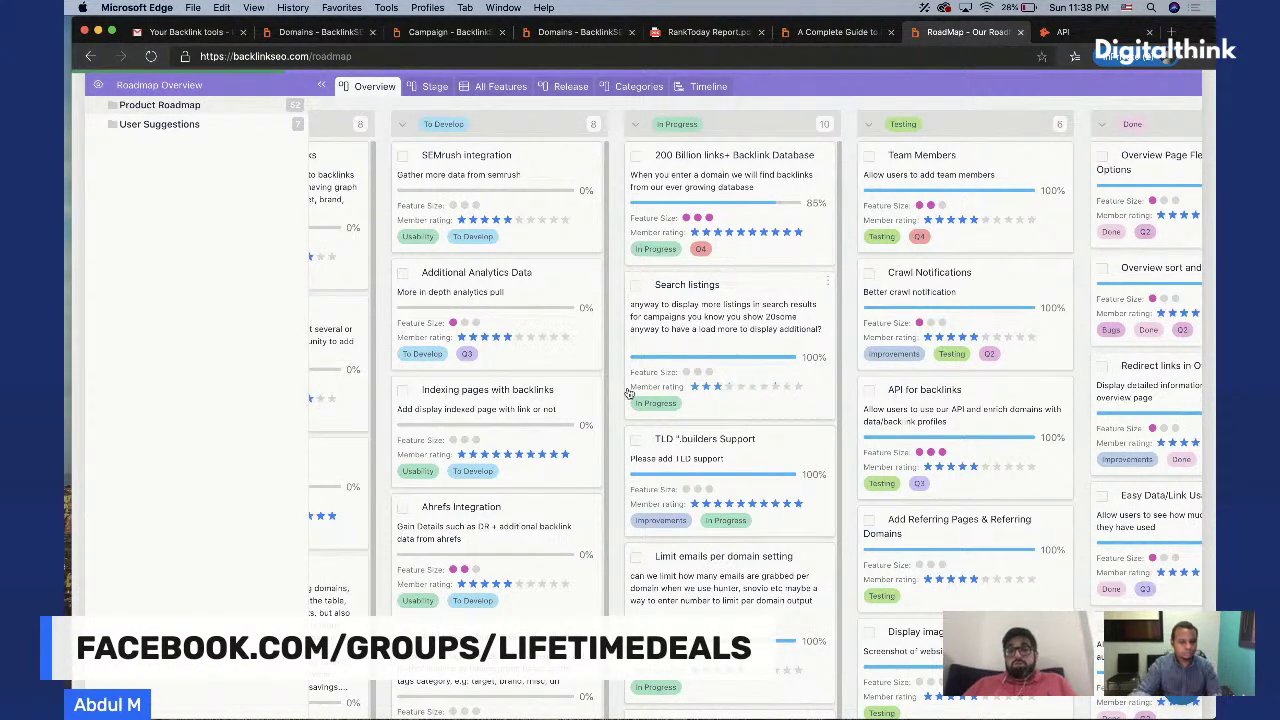
scroll(584, 403, down, 1)
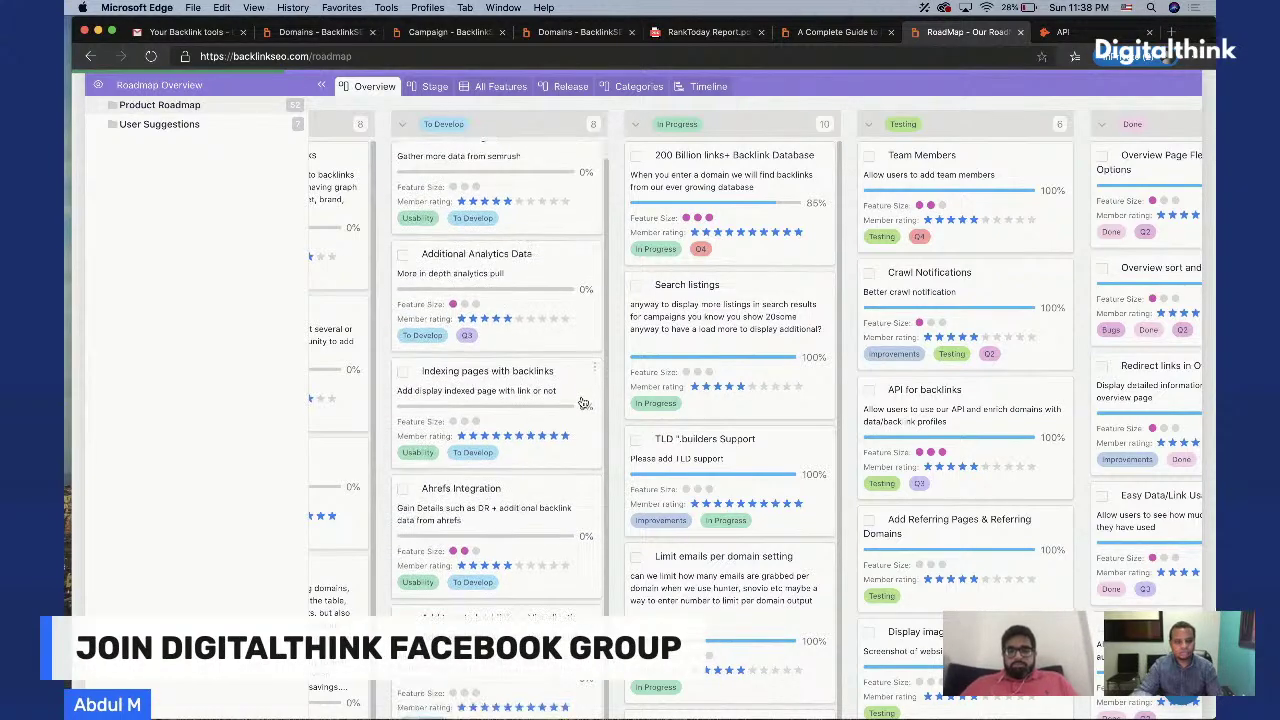
Review the To Develop cards on the roadmap from Earned media Tool at the end of the list up to Indexing pages with backlinks
scroll(584, 403, down, 10)
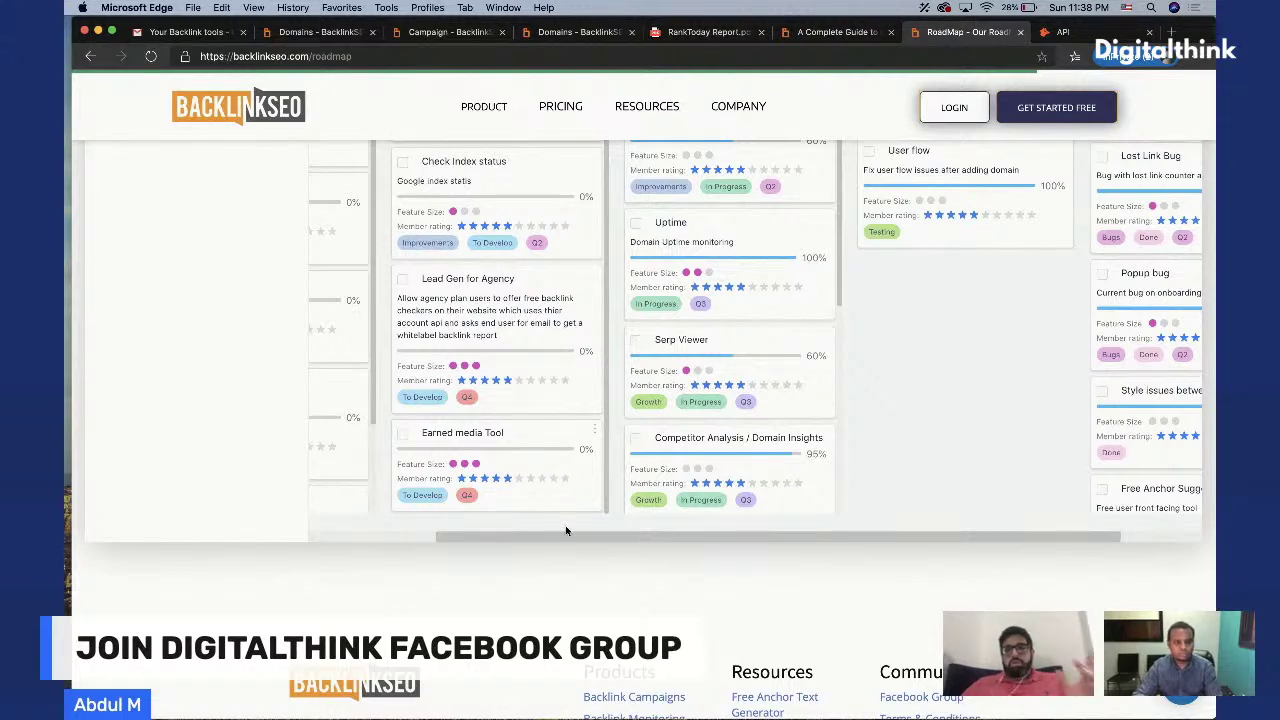
scroll(565, 532, up, 2)
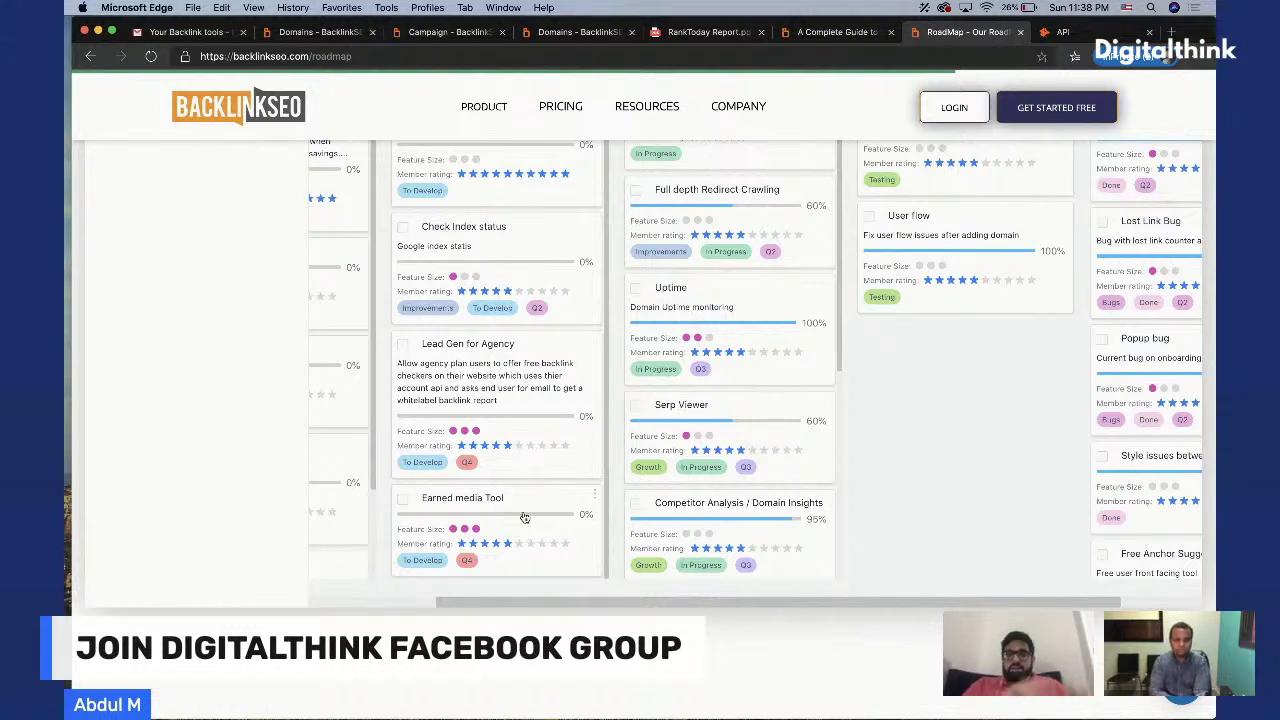
scroll(547, 488, up, 1)
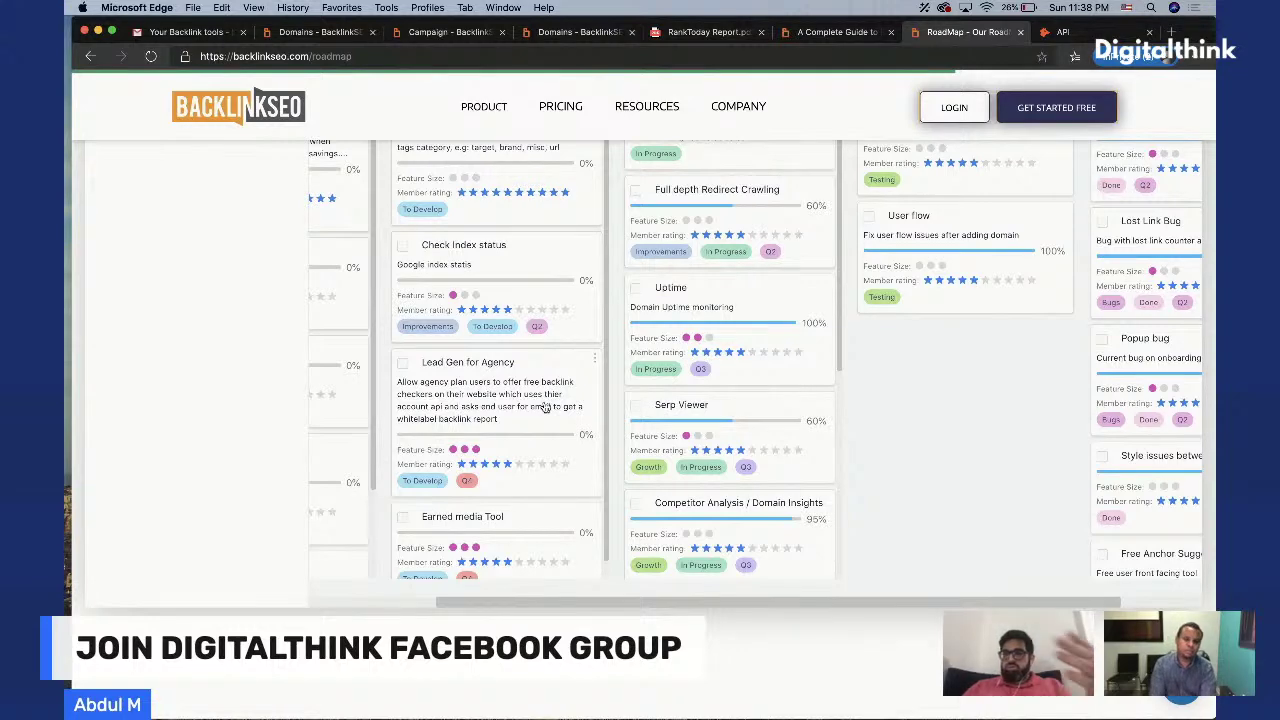
scroll(545, 406, up, 5)
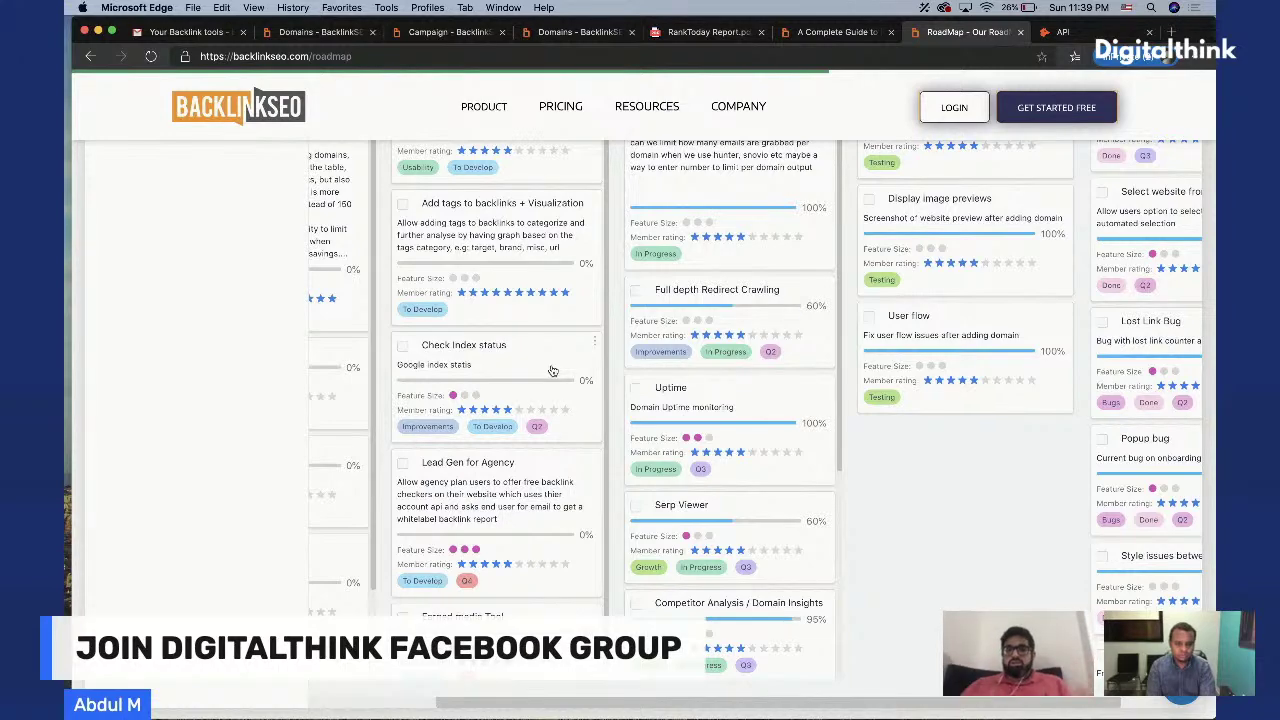
scroll(552, 371, up, 2)
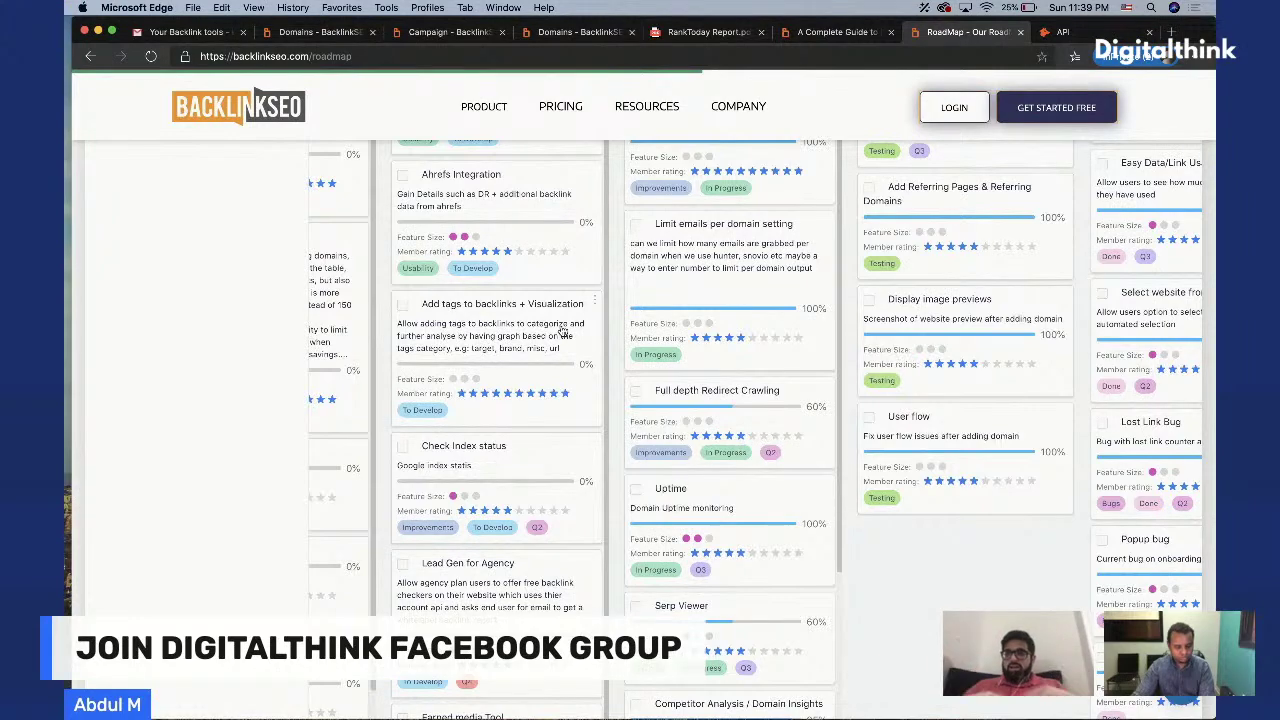
scroll(548, 360, up, 2)
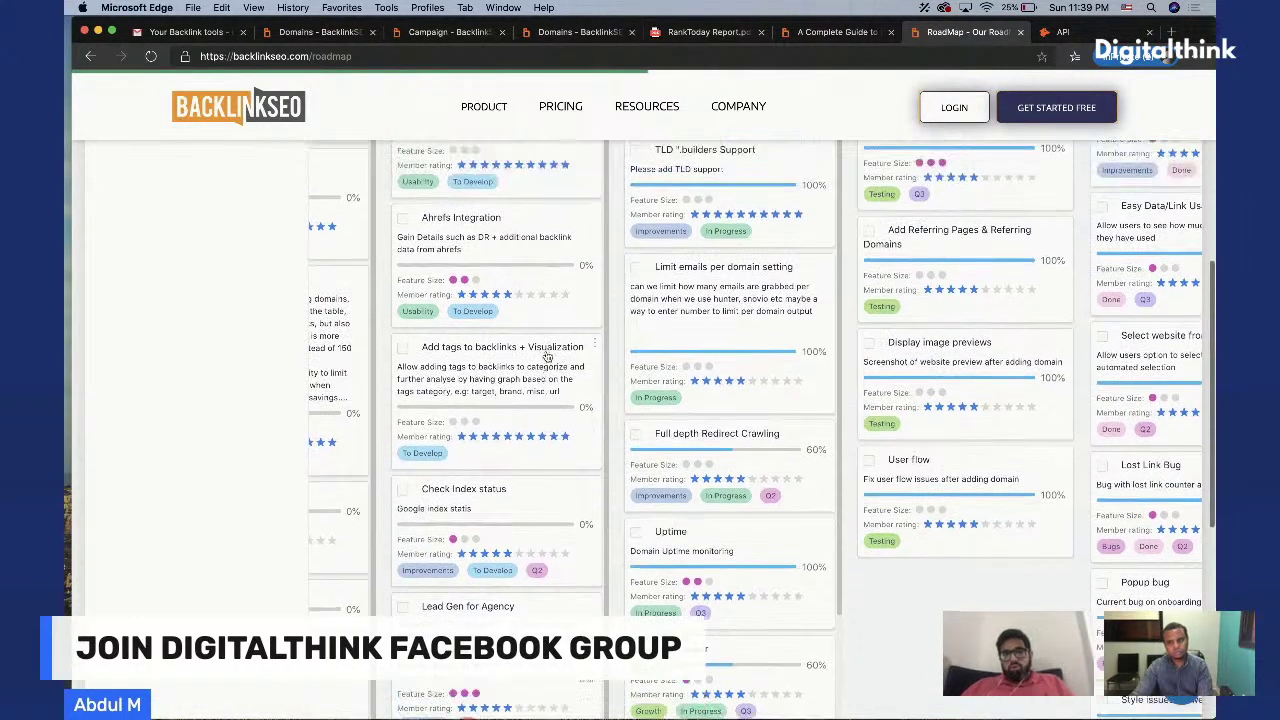
scroll(548, 390, up, 3)
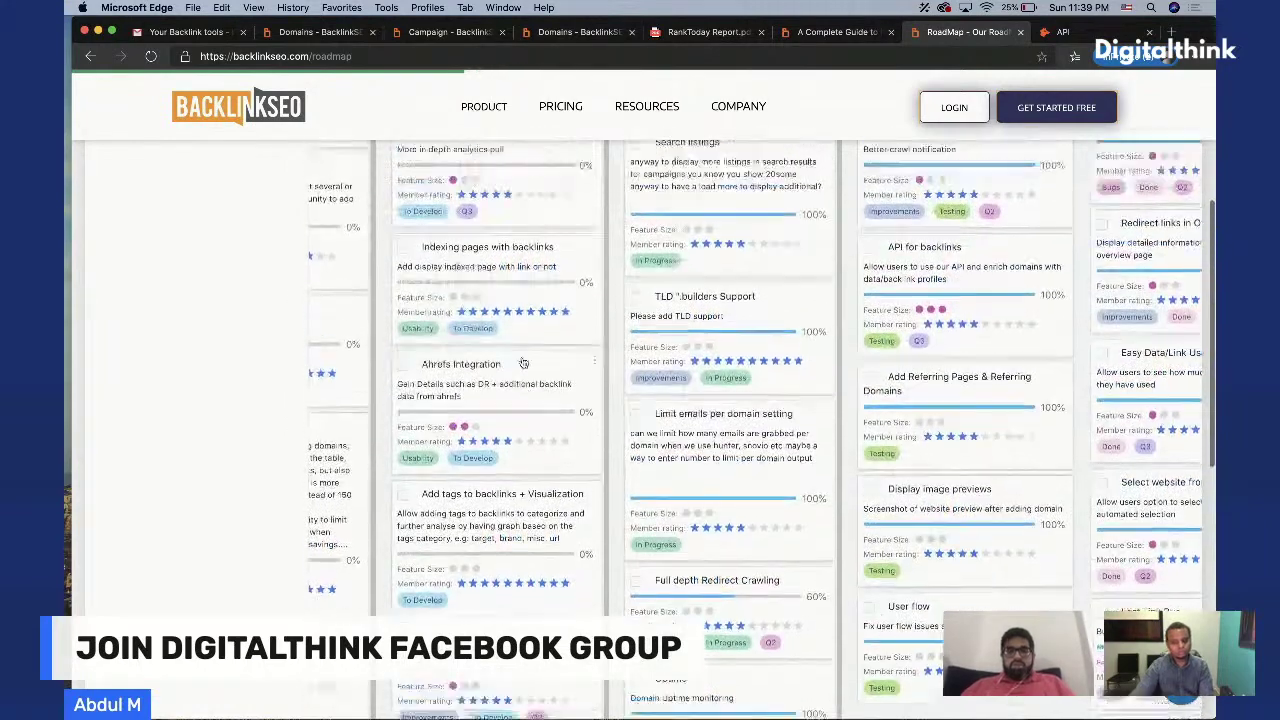